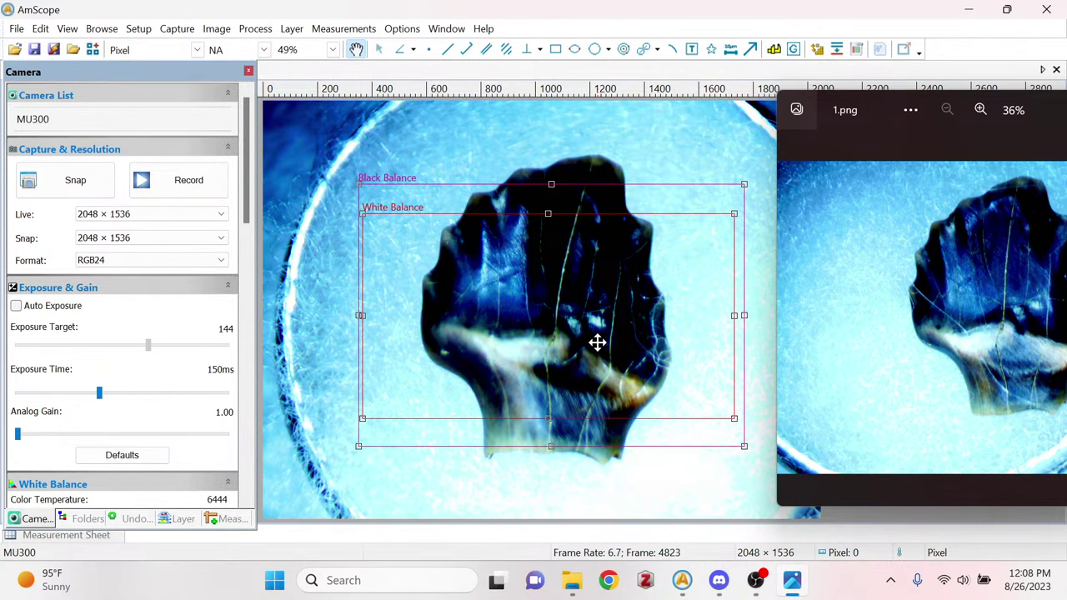
# Snap an image of the whole tooth and save it as the PNG "Ankylosaur tooth 2" in the Microstream 1 folder.
pyautogui.click(74, 190)
pyautogui.click(73, 191)
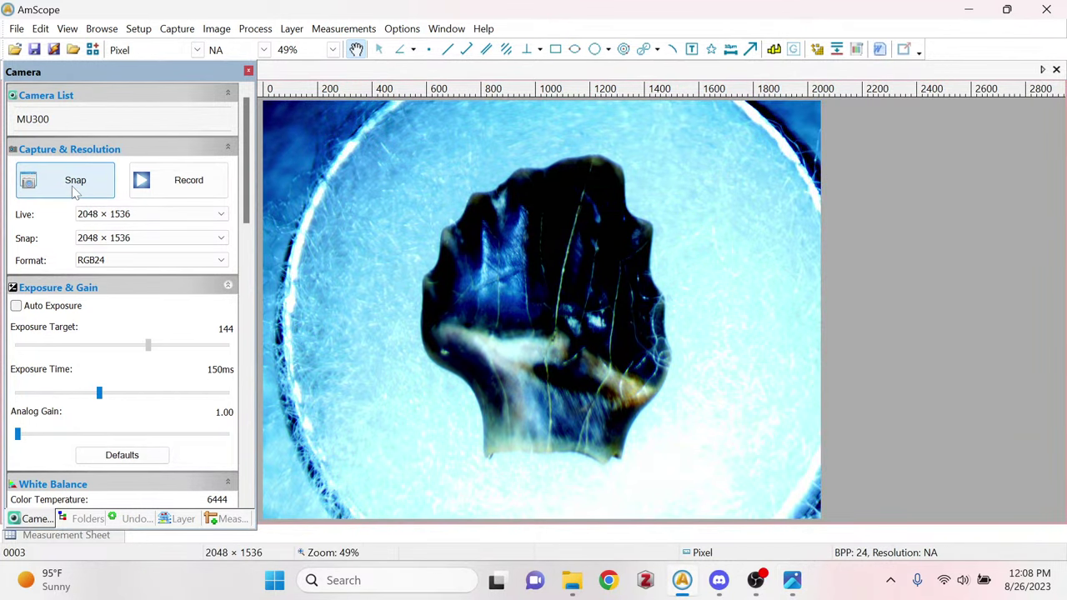
pyautogui.click(35, 50)
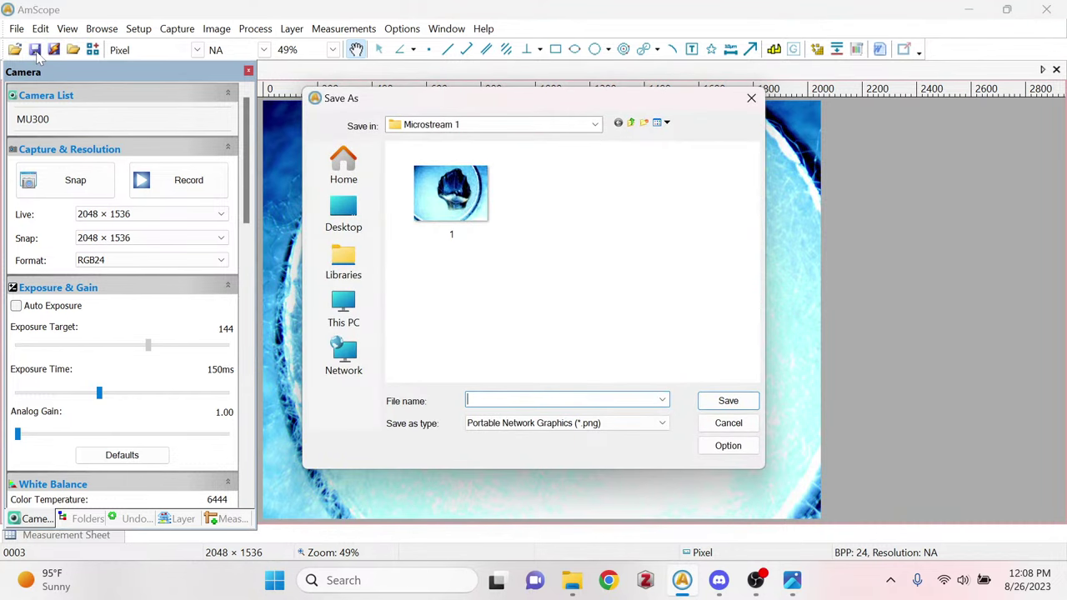
pyautogui.write('An')
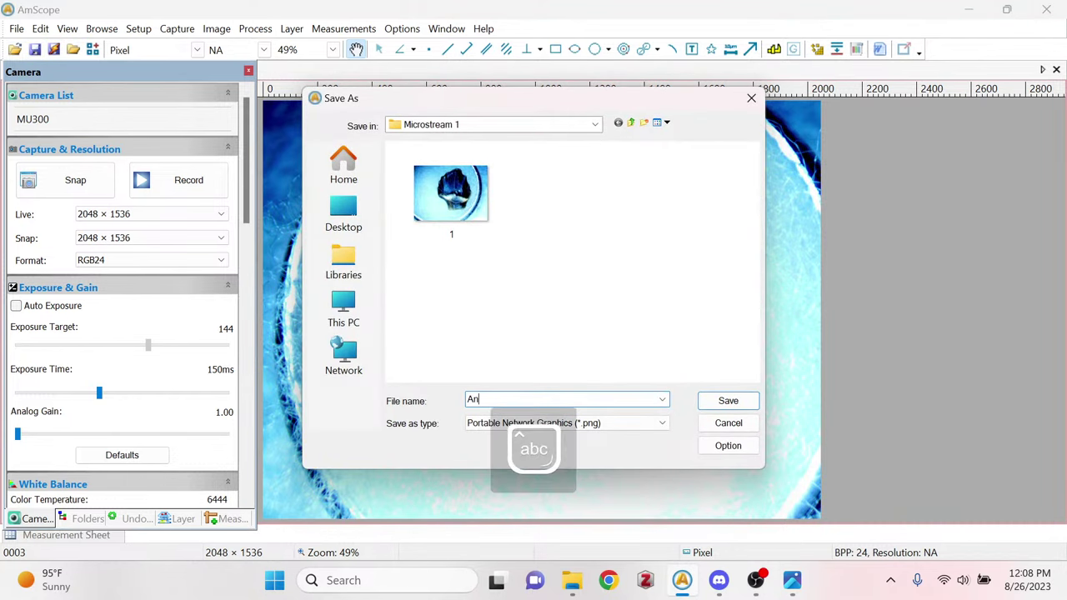
pyautogui.write('kylosaur tooth 2')
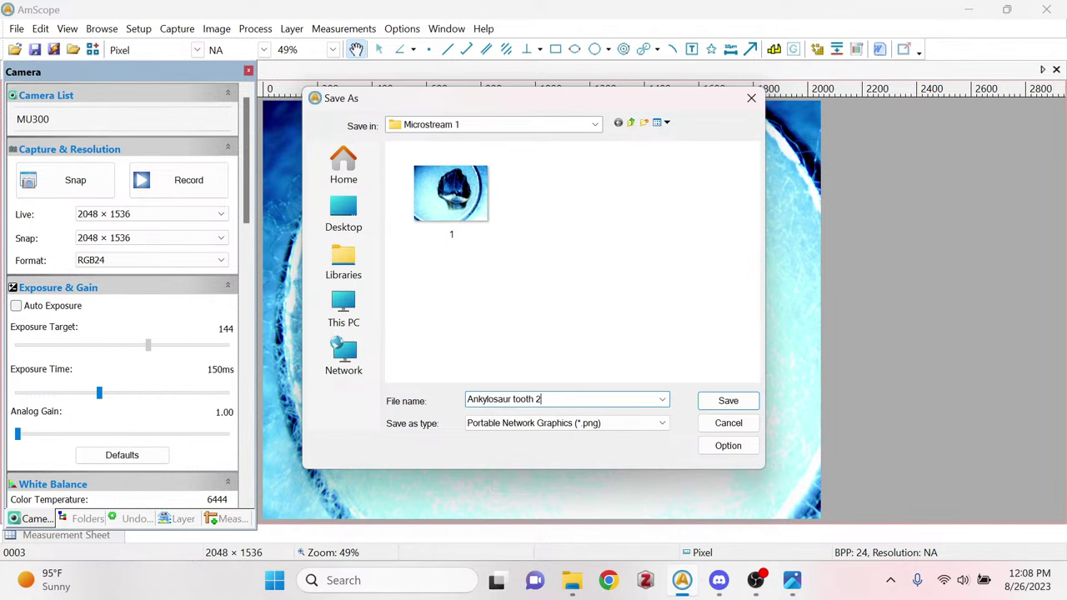
pyautogui.press('Return')
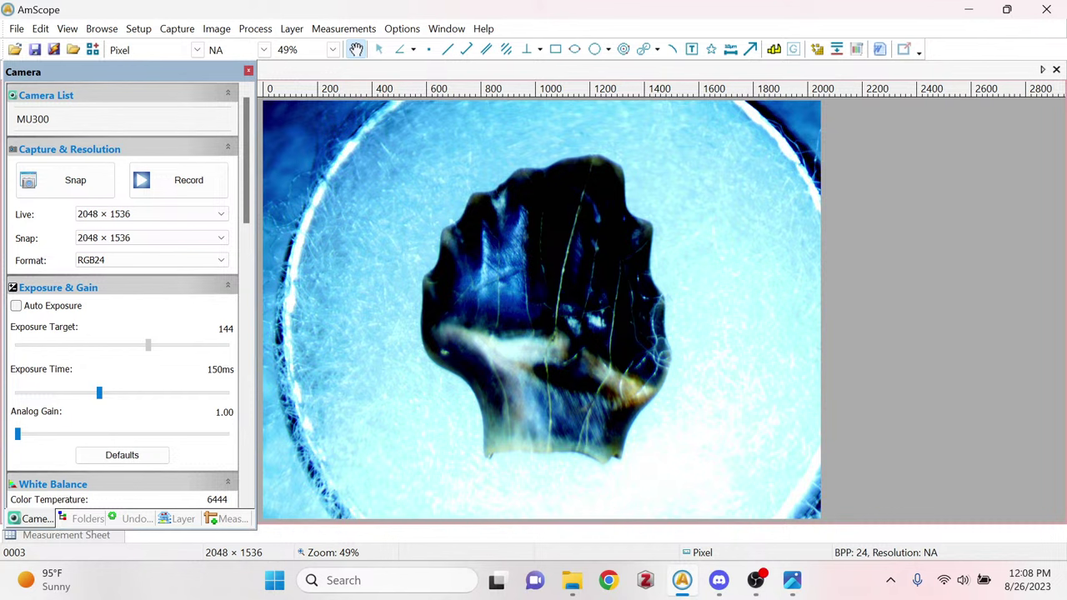
# Close the saved Ankylosaur tooth 2 snapshot and return to the live view of the MU300 camera.
pyautogui.click(791, 578)
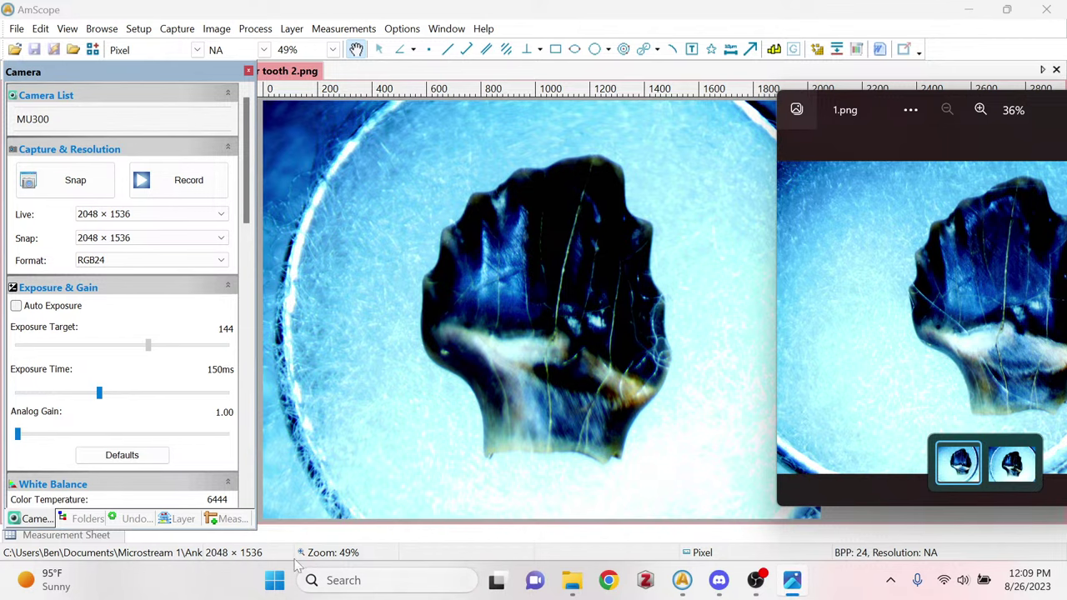
pyautogui.click(450, 74)
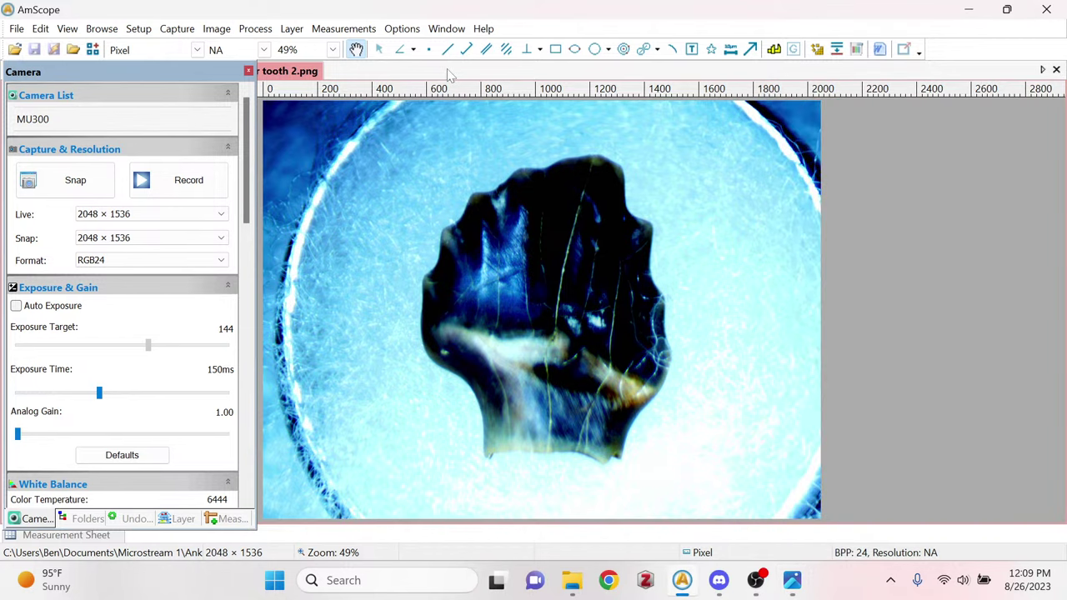
pyautogui.click(1056, 69)
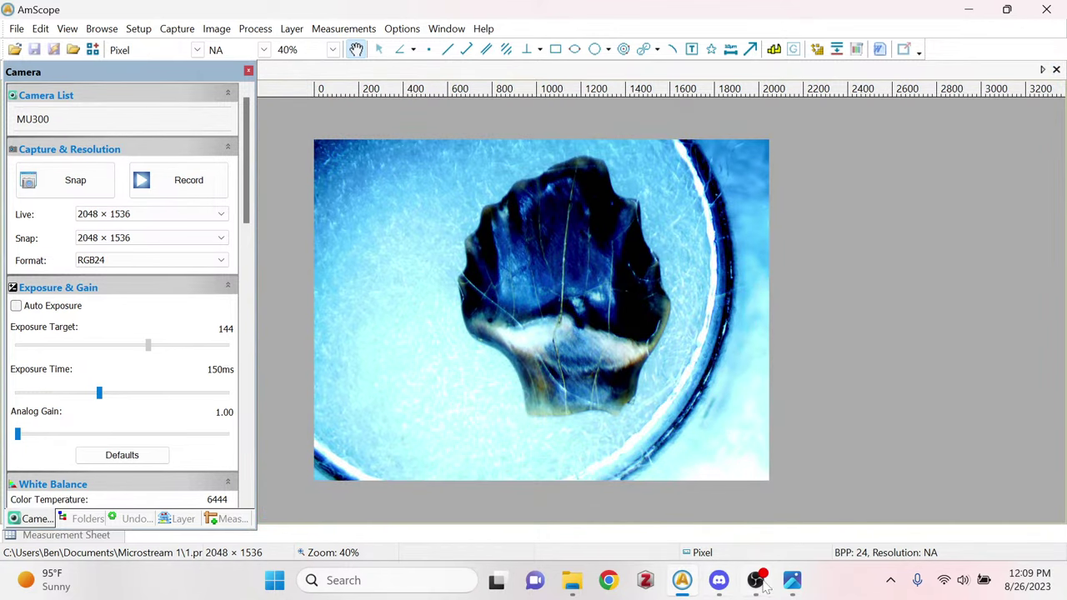
pyautogui.click(332, 49)
pyautogui.click(329, 248)
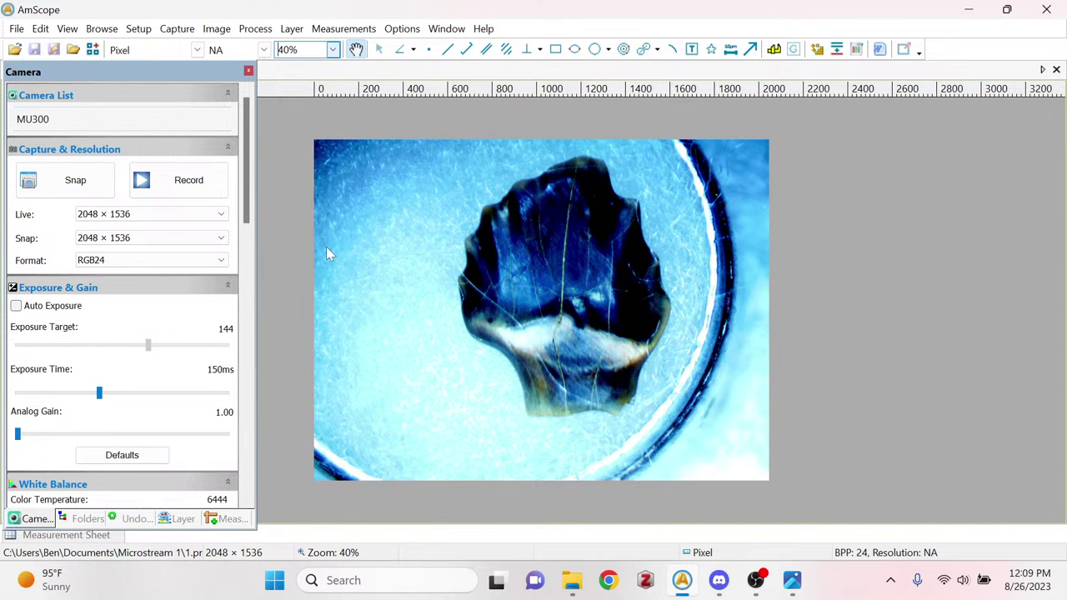
pyautogui.click(792, 580)
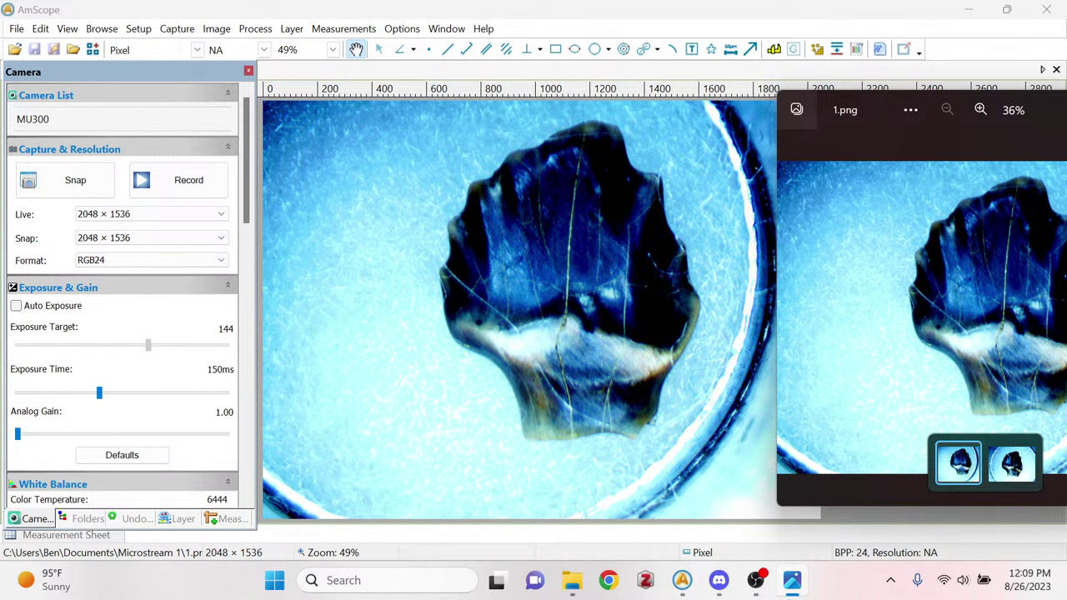
pyautogui.click(95, 125)
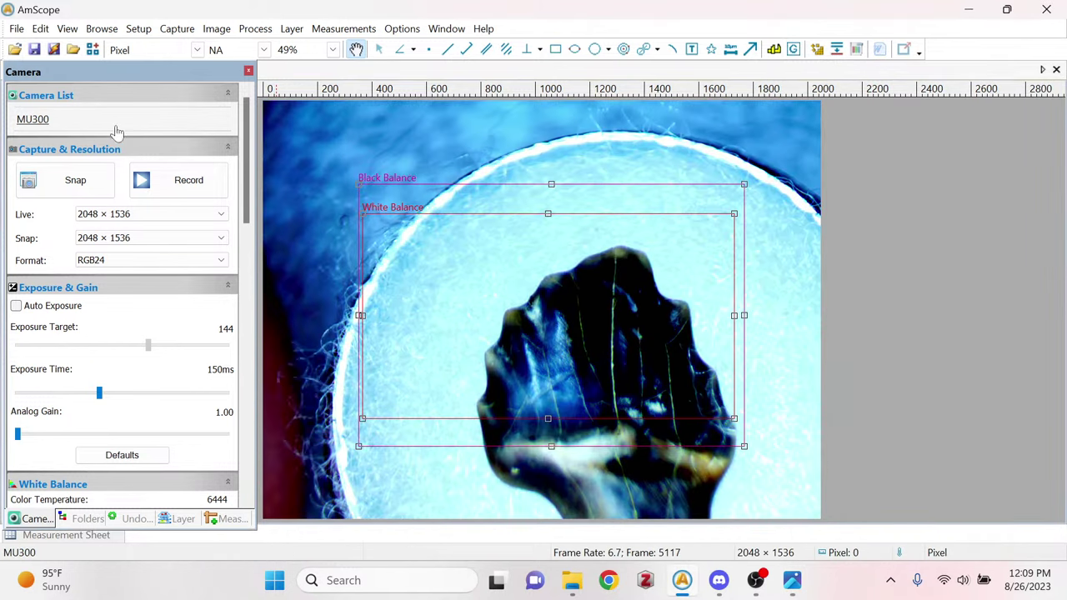
# Bring up the 1.png photo, then check the Discord general channel and the OBS streaming status.
pyautogui.click(791, 584)
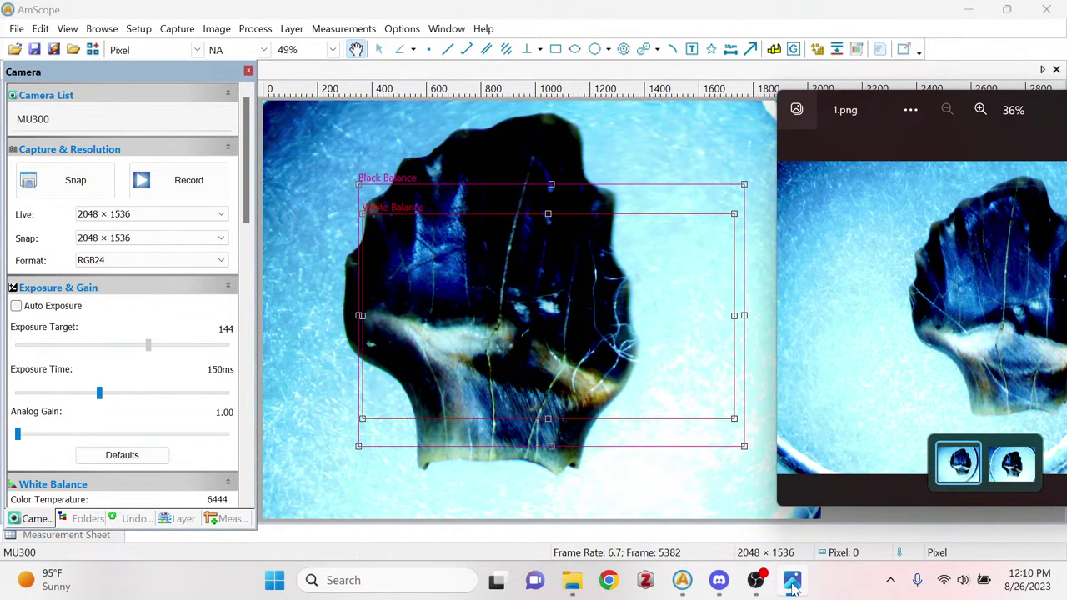
pyautogui.click(719, 581)
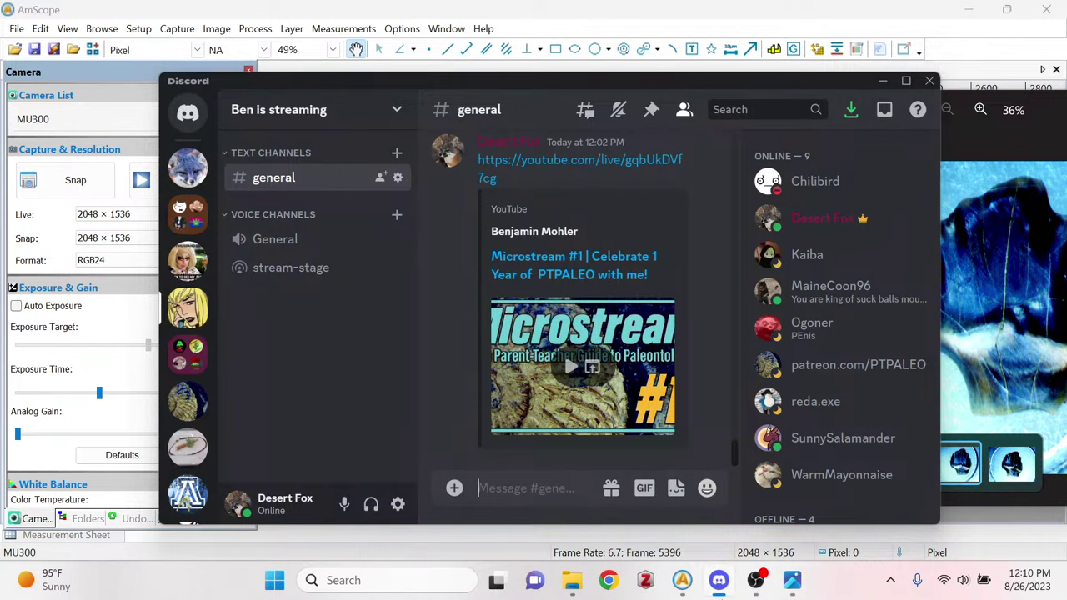
pyautogui.click(718, 581)
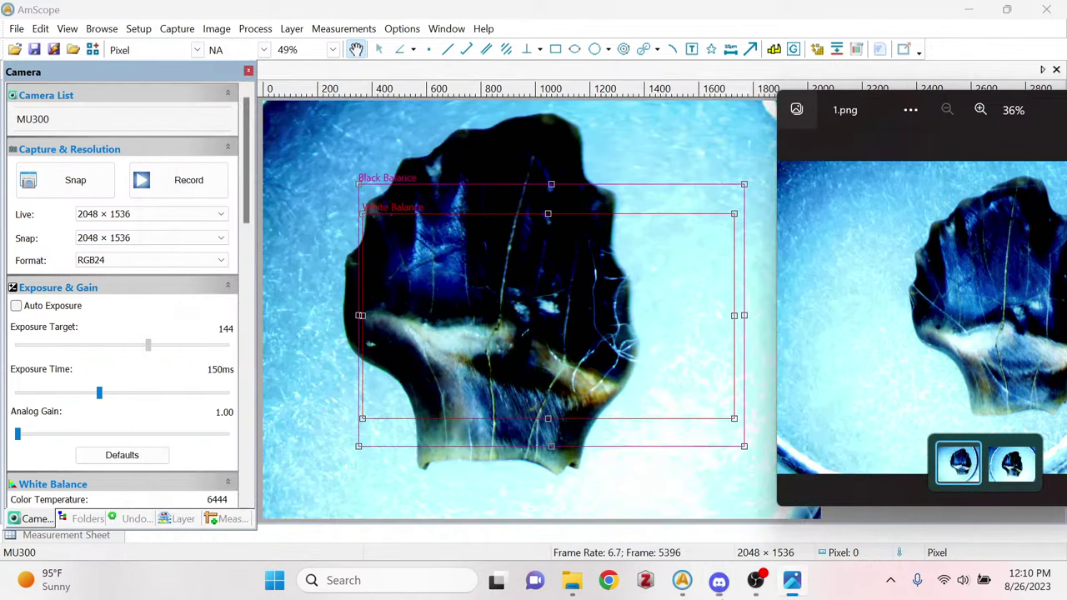
pyautogui.click(755, 582)
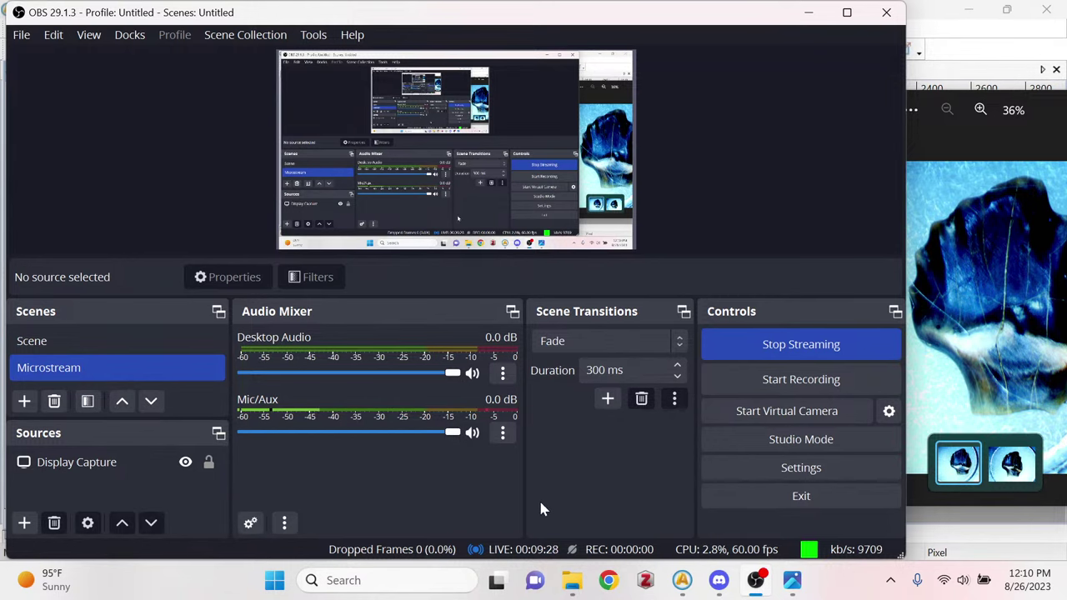
pyautogui.click(758, 581)
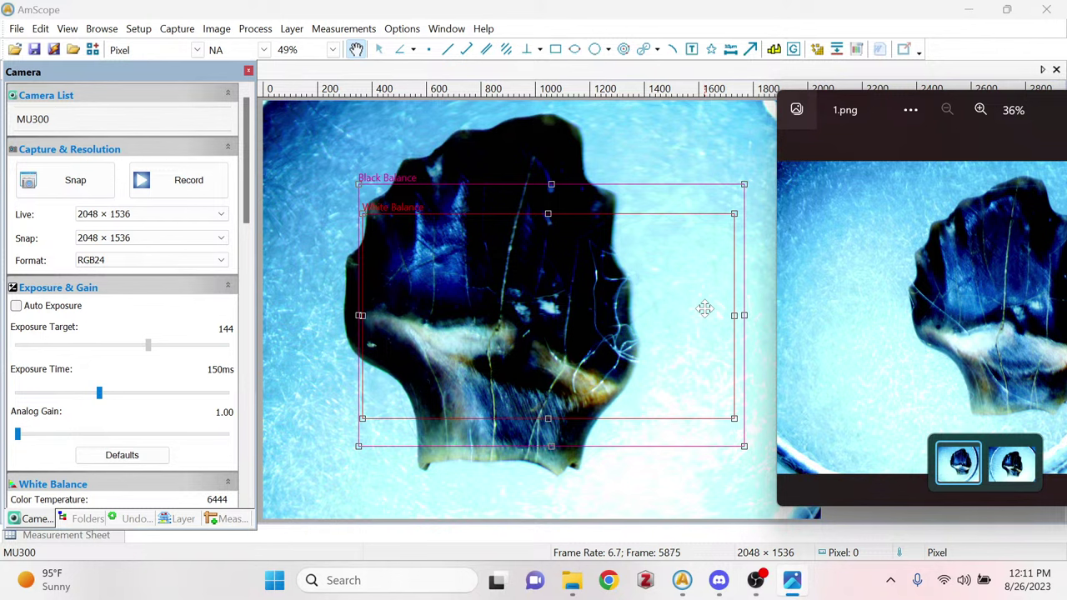
pyautogui.click(755, 580)
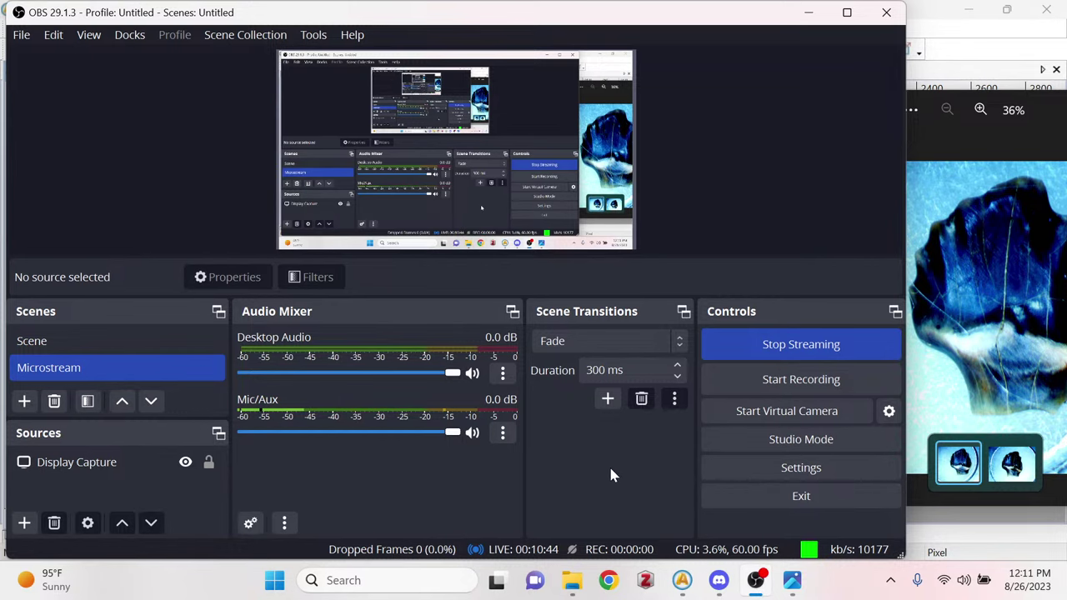
pyautogui.click(756, 580)
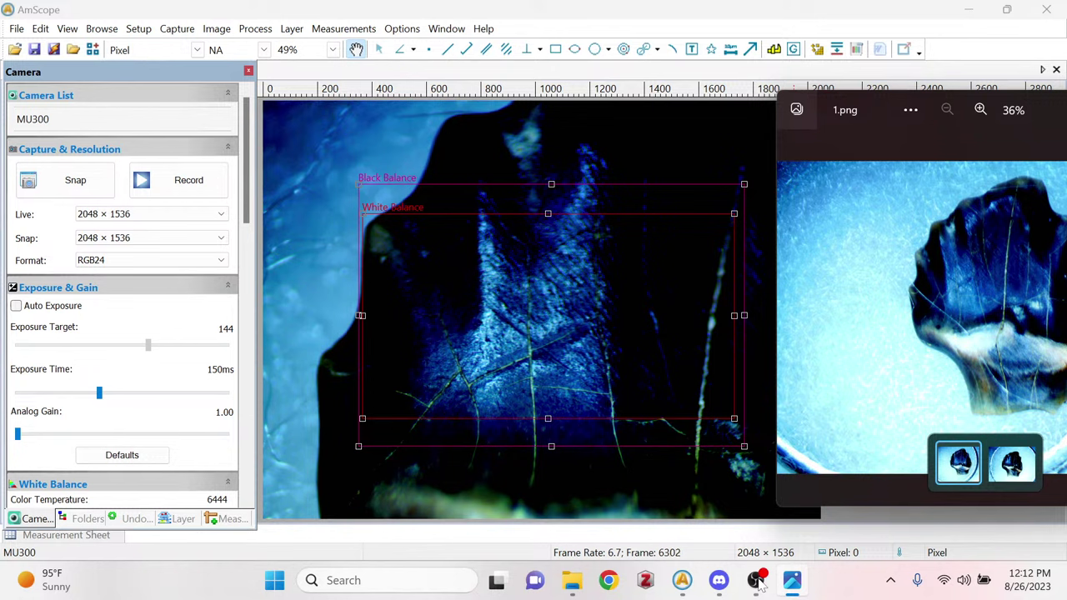
# Set the live camera's exposure time to 266.666 ms and its analog gain to 1.03.
pyautogui.click(149, 350)
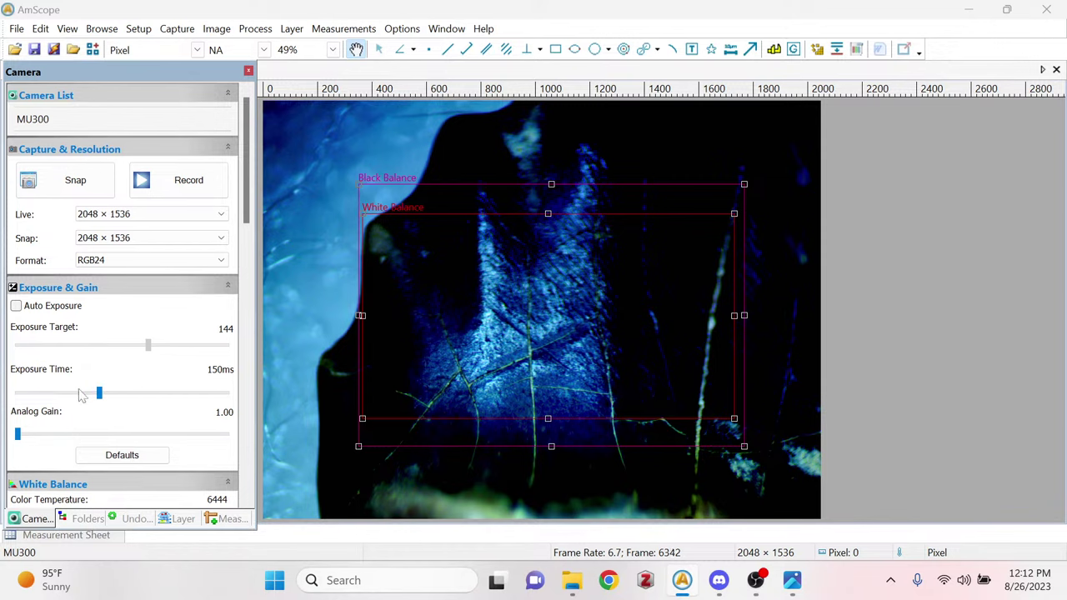
pyautogui.moveTo(98, 395); pyautogui.dragTo(117, 405)
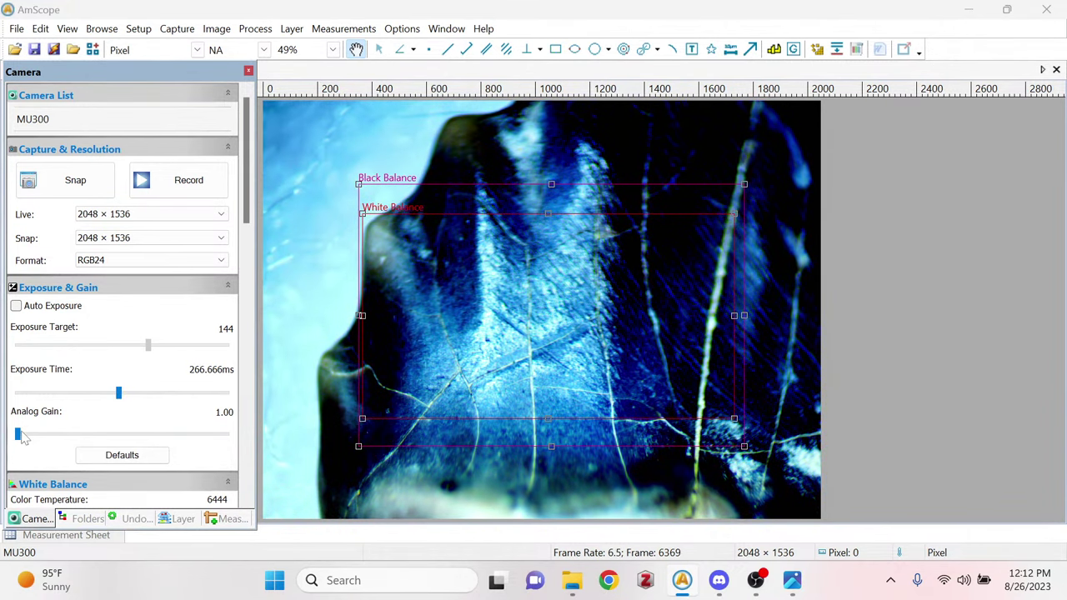
pyautogui.click(33, 435)
pyautogui.moveTo(60, 436); pyautogui.dragTo(22, 448)
# Set the white balance color temperature to 7790 and bring up the 1.png photo beside the live view.
pyautogui.moveTo(245, 158); pyautogui.dragTo(250, 218)
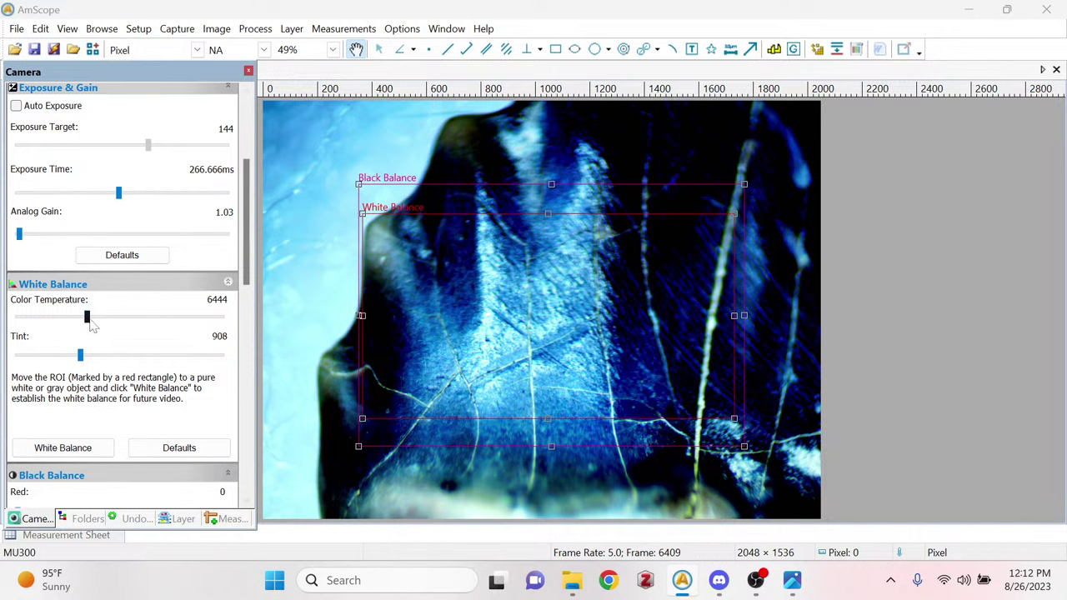
pyautogui.moveTo(87, 316); pyautogui.dragTo(108, 367)
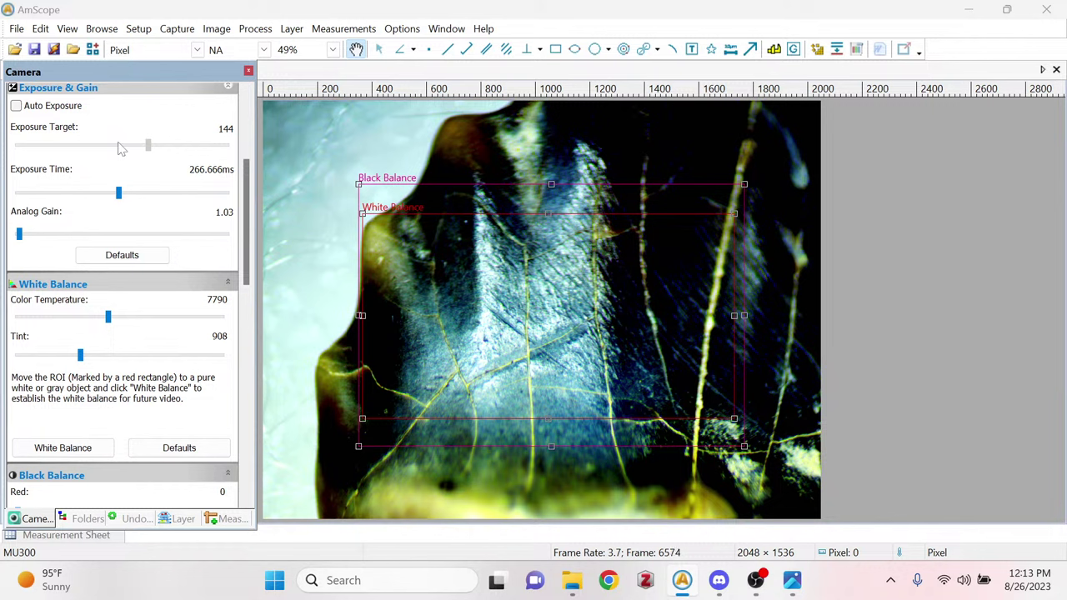
pyautogui.click(791, 580)
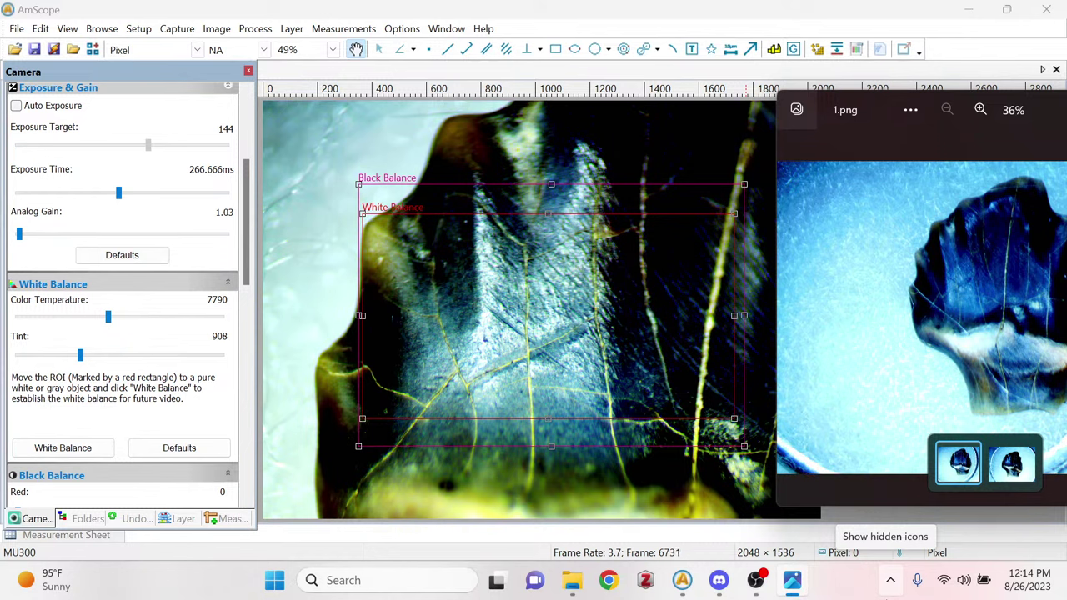
# Snap the tooth close-up and save it as the PNG "Ankylosaur tooth 3" in the Microstream 1 folder.
pyautogui.scroll(3, 193, 171)
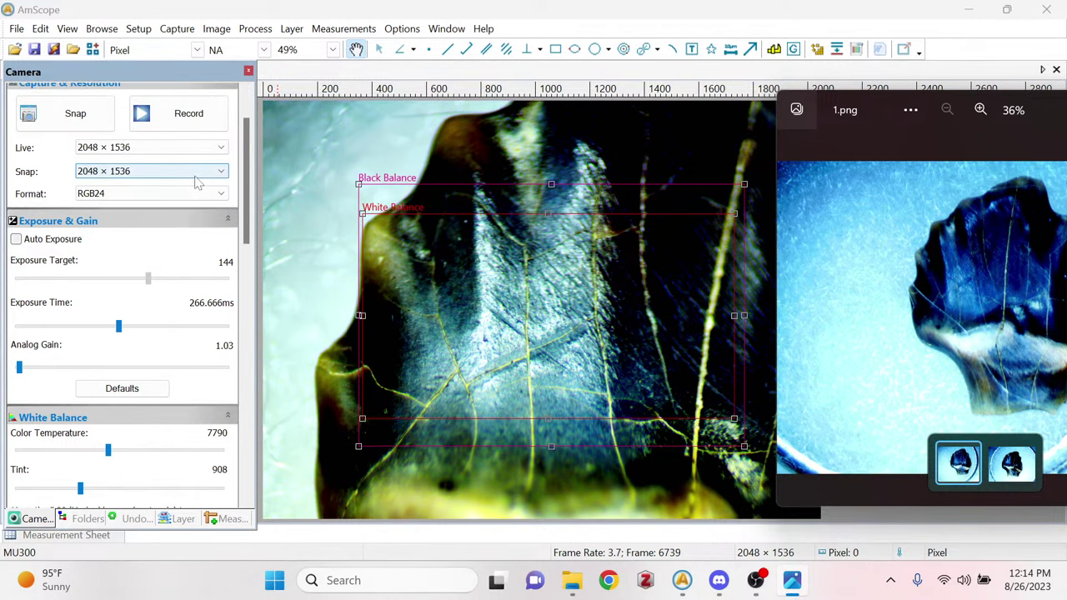
pyautogui.click(62, 123)
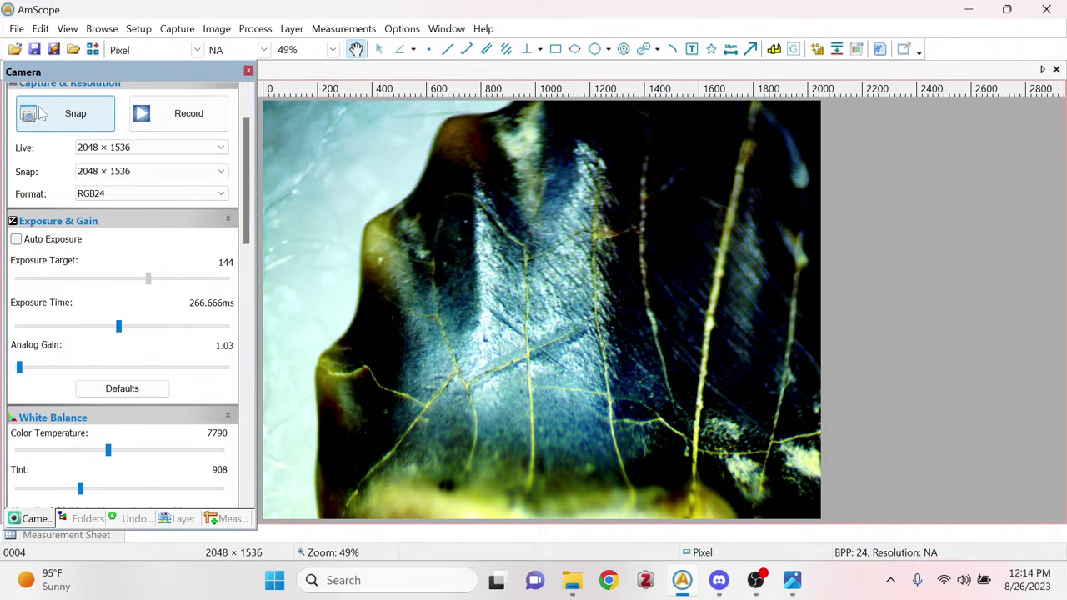
pyautogui.click(34, 50)
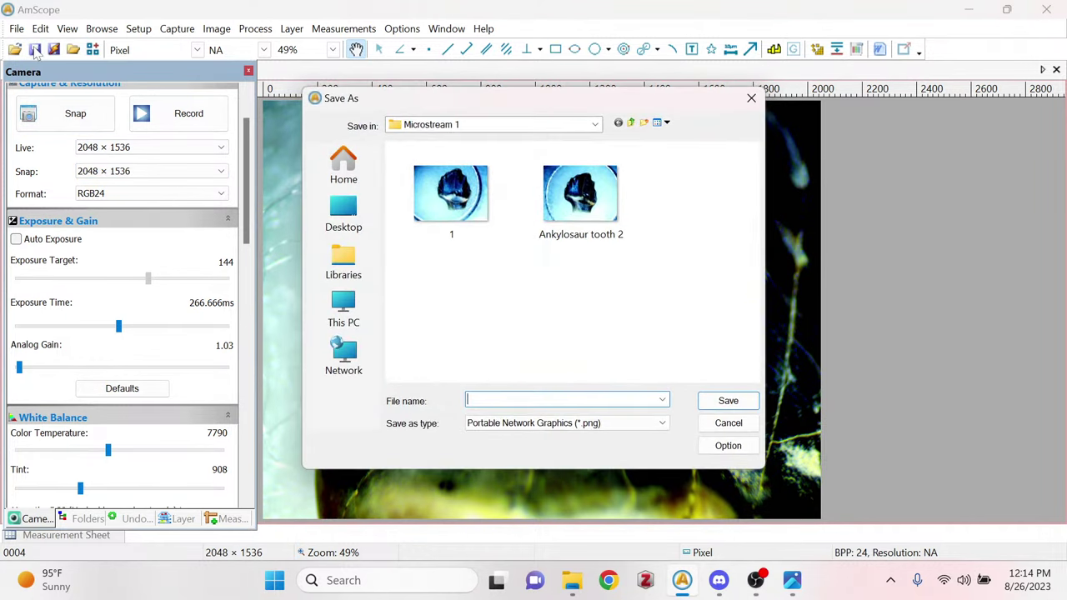
pyautogui.write('A')
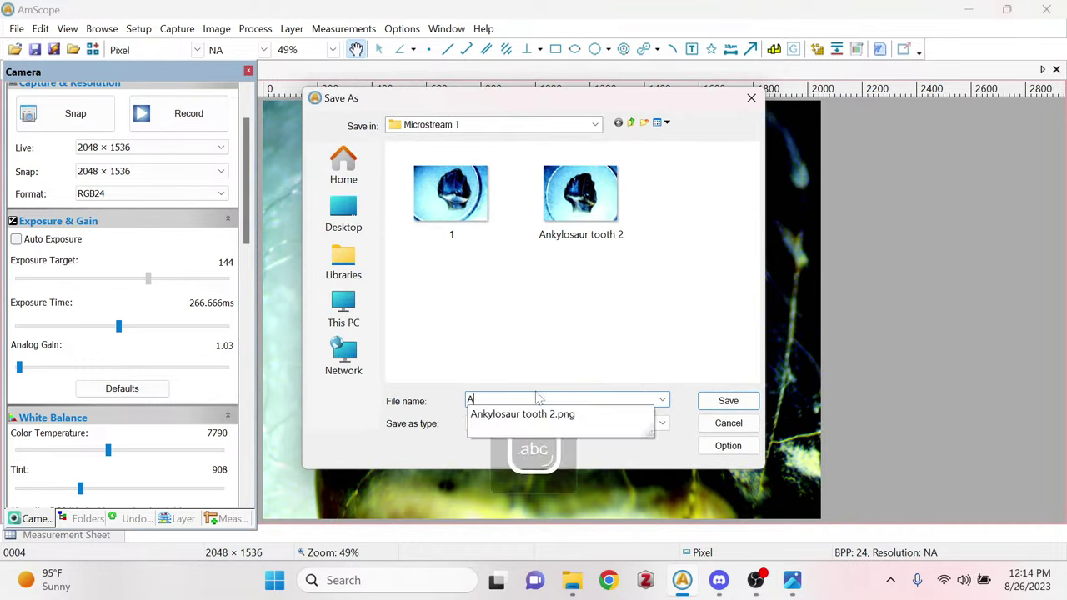
pyautogui.write('n')
pyautogui.press('Down')
pyautogui.press('BackSpace')
pyautogui.press('BackSpace')
pyautogui.press('BackSpace')
pyautogui.press('BackSpace')
pyautogui.press('BackSpace')
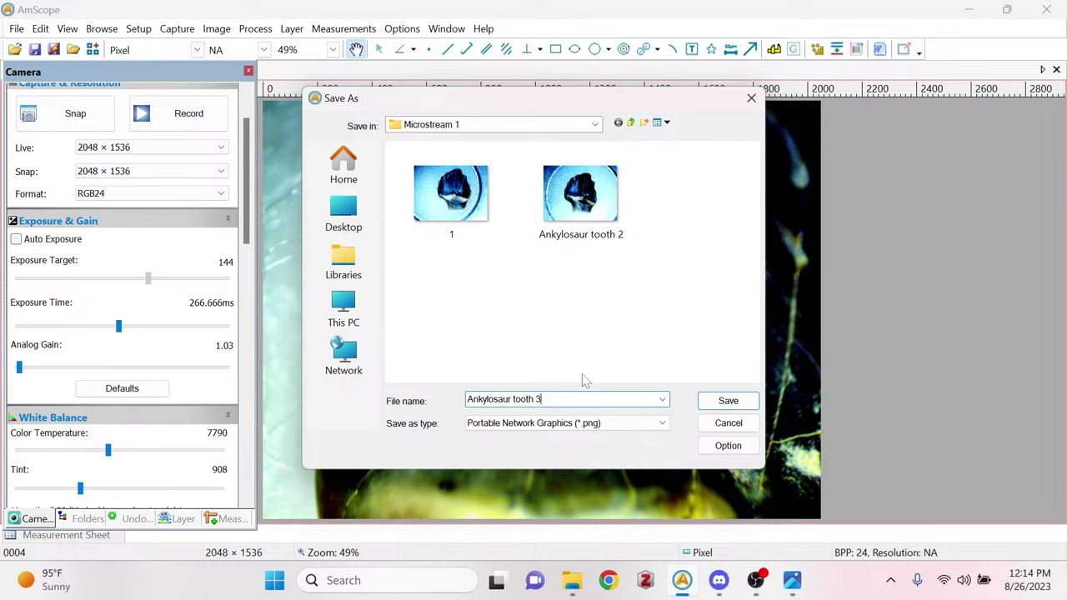
pyautogui.click(729, 400)
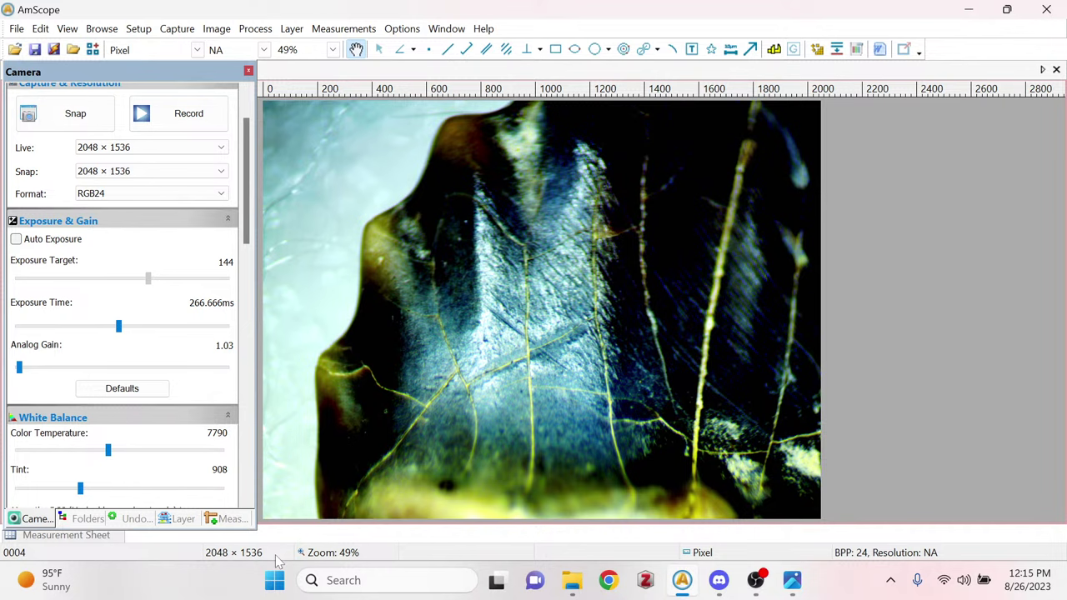
# Open the Ankylosaur tooth 3 photo from the Microstream 1 folder, replacing the 1.png viewer window.
pyautogui.click(572, 580)
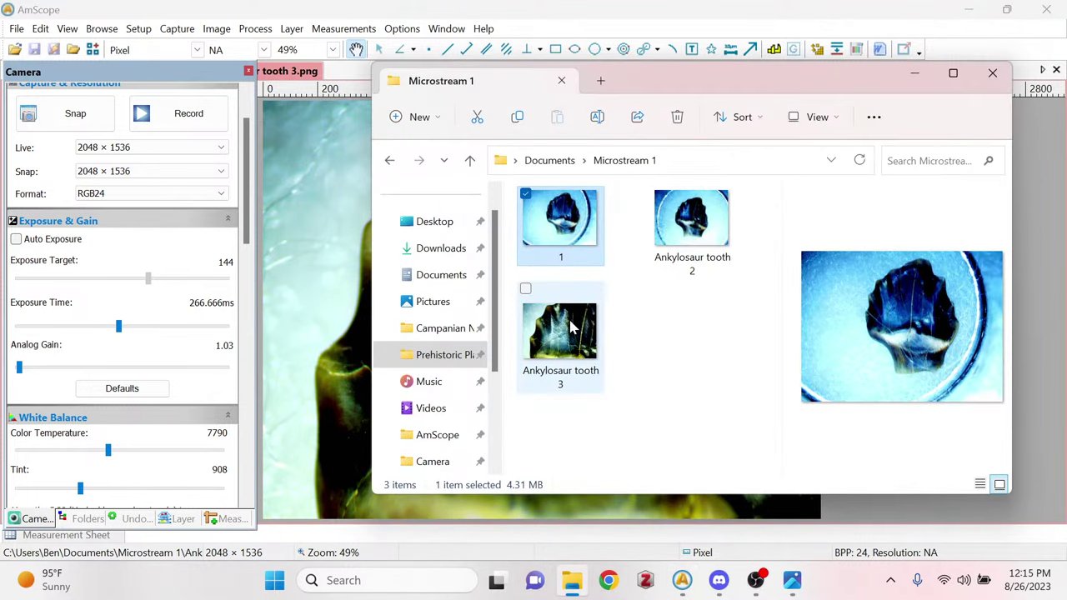
pyautogui.click(560, 332)
pyautogui.click(791, 580)
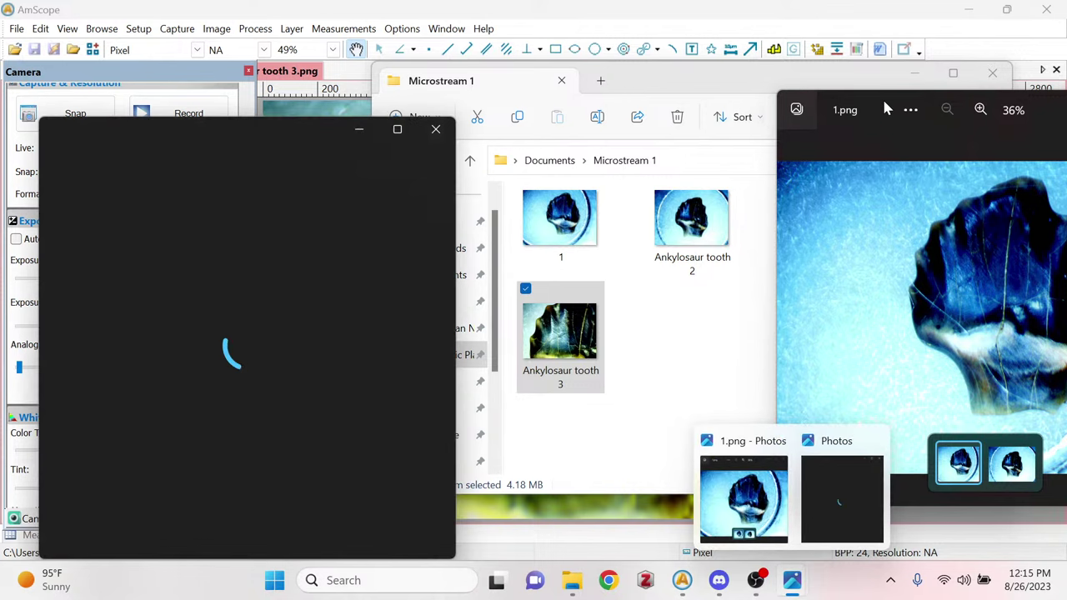
pyautogui.moveTo(884, 101); pyautogui.dragTo(722, 106)
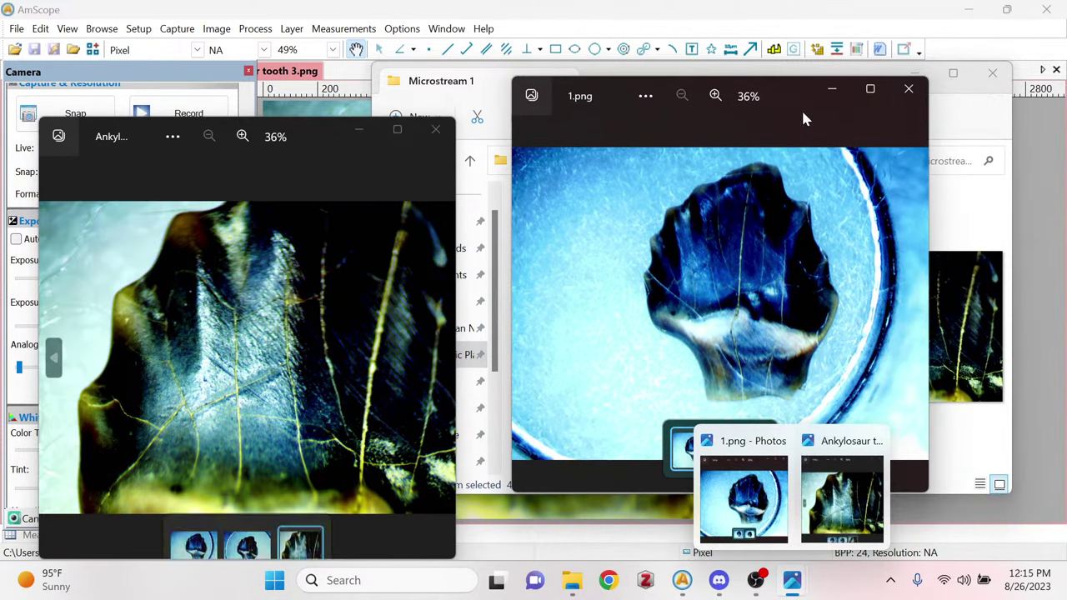
pyautogui.click(908, 91)
pyautogui.click(915, 76)
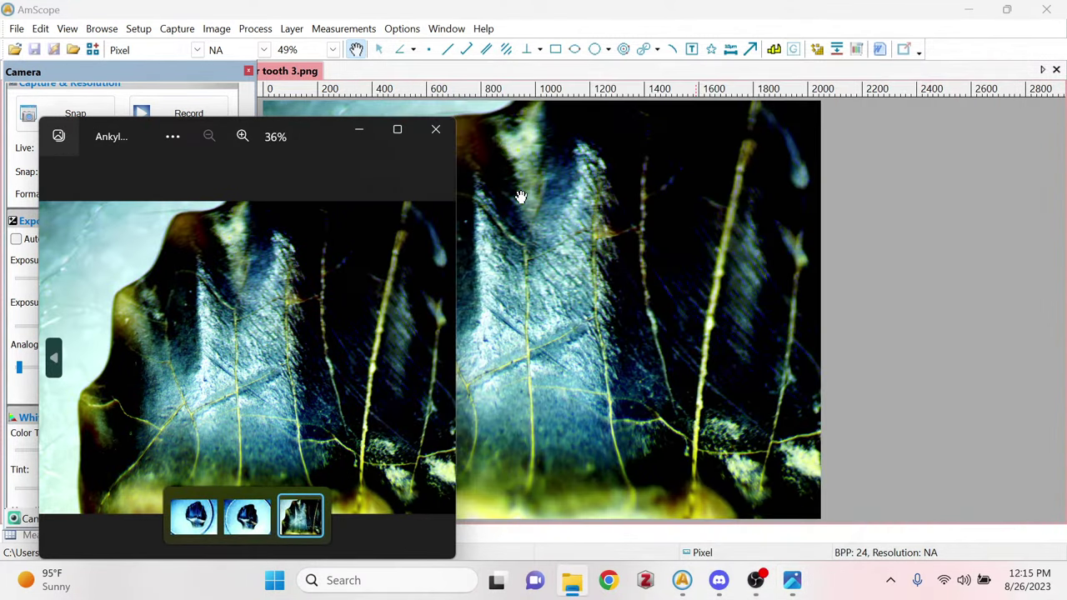
# Place the Ankylosaur tooth 3 photo beside the microscope image and return to the live MU300 camera view.
pyautogui.moveTo(328, 129); pyautogui.dragTo(964, 122)
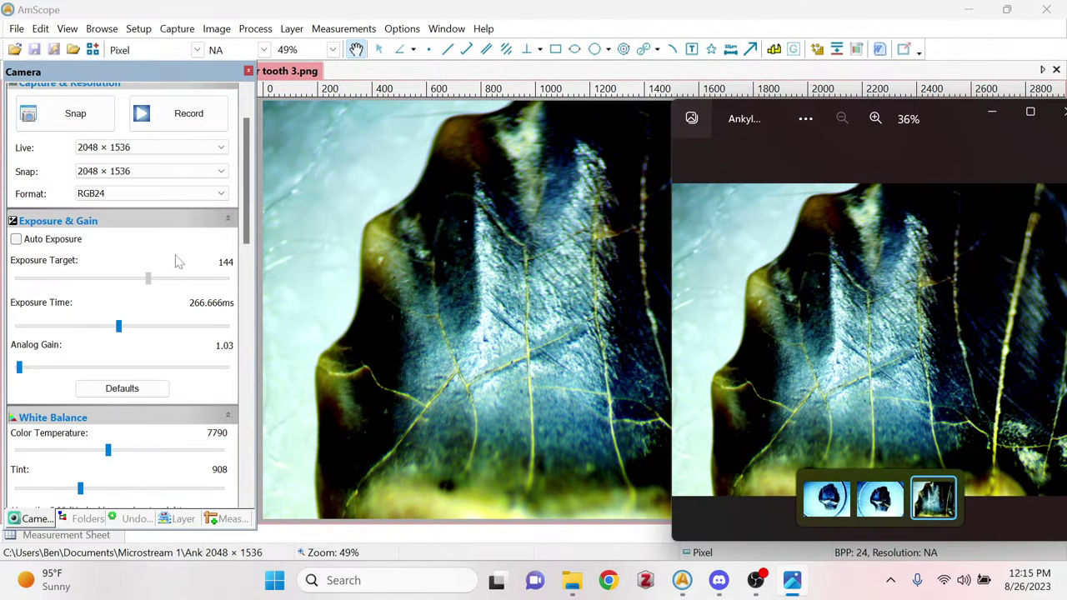
pyautogui.scroll(2, 176, 262)
pyautogui.click(60, 127)
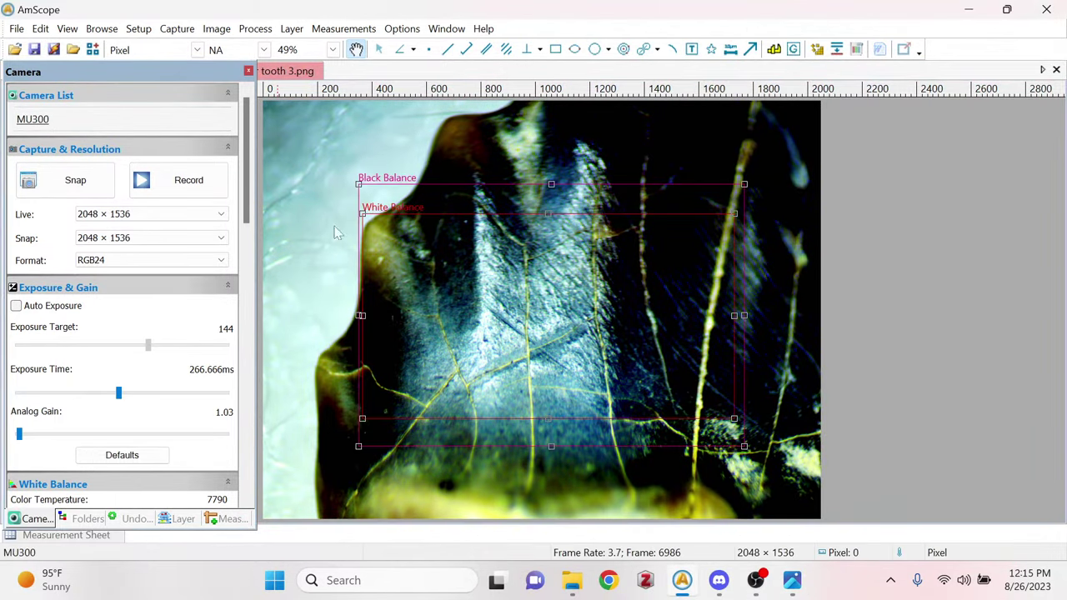
# Bring up the Ankylosaur tooth 3 photo and position it beside the live microscope view.
pyautogui.click(792, 580)
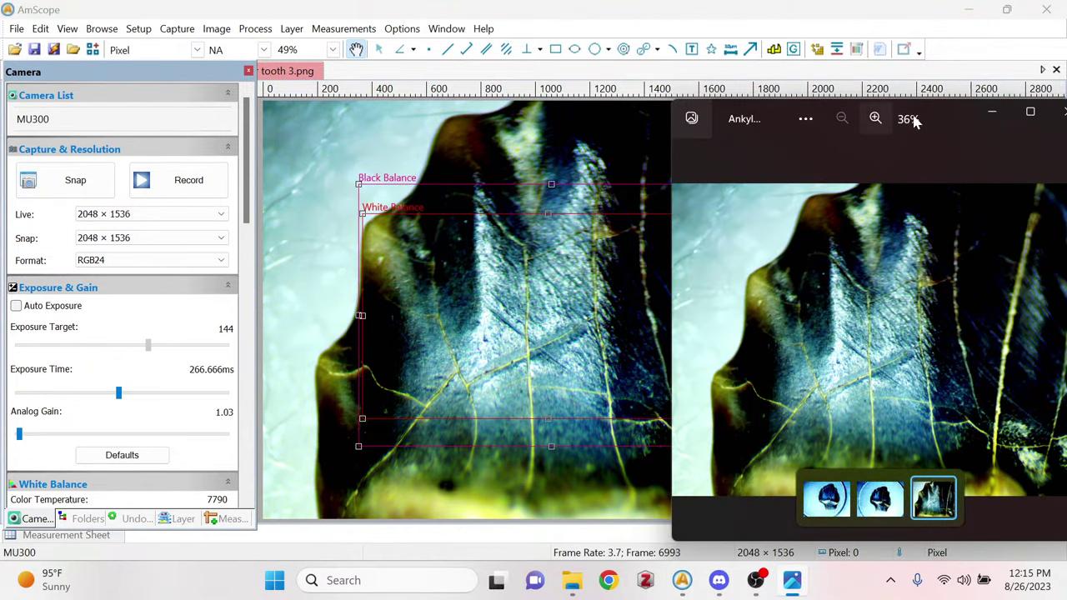
pyautogui.moveTo(940, 118); pyautogui.dragTo(984, 126)
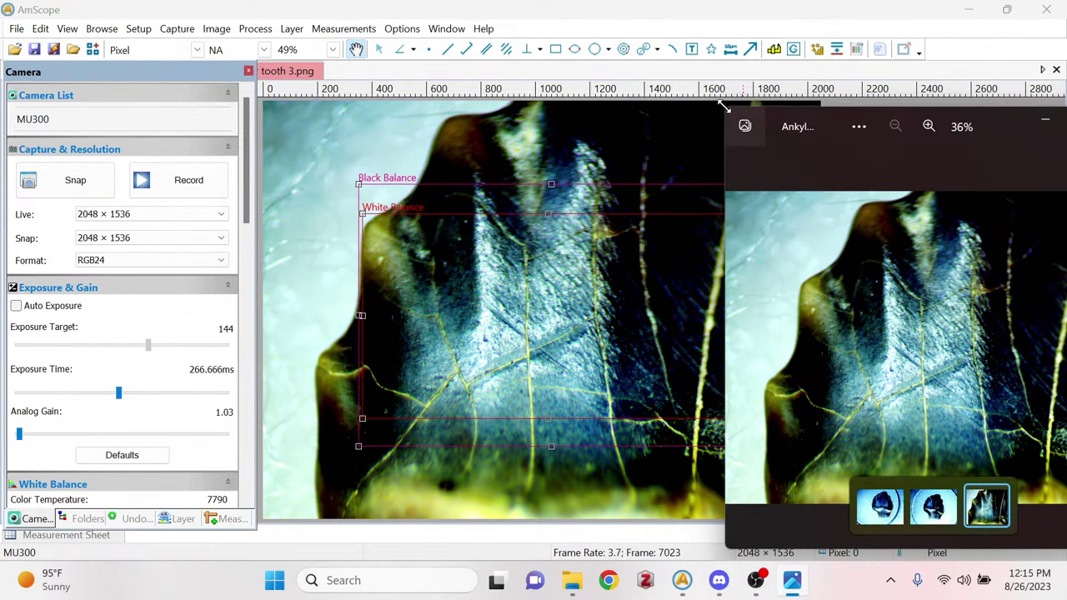
pyautogui.moveTo(723, 107); pyautogui.dragTo(724, 134)
pyautogui.moveTo(988, 147); pyautogui.dragTo(935, 138)
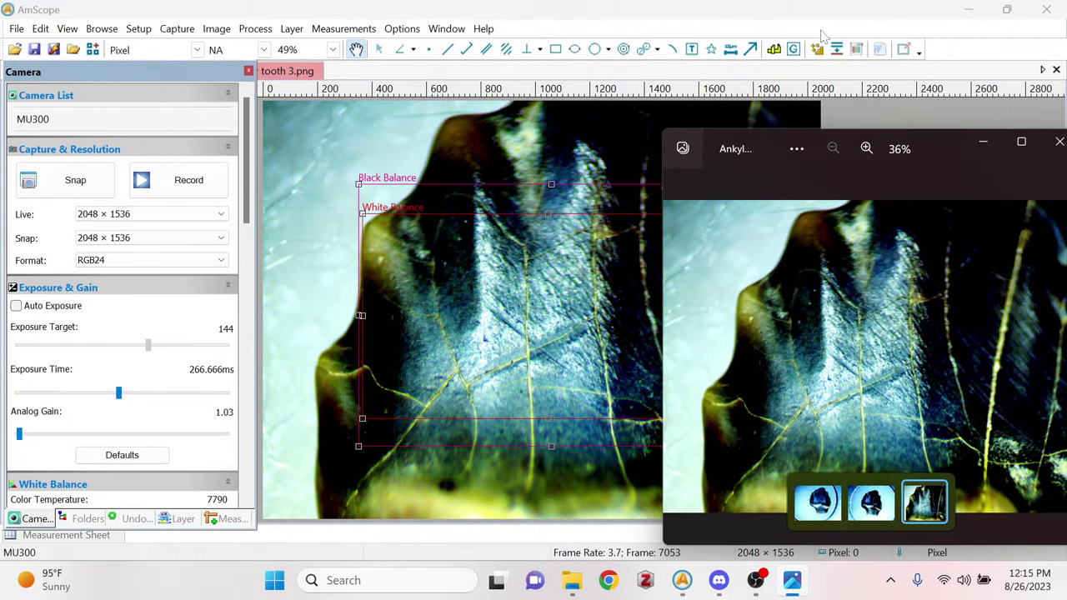
# Try a split-screen layout of AmScope and the Ankylosaur tooth 3 photo with AmScope wider, ending with the photo closed and AmScope maximized.
pyautogui.click(737, 17)
pyautogui.moveTo(737, 16); pyautogui.dragTo(3, 375)
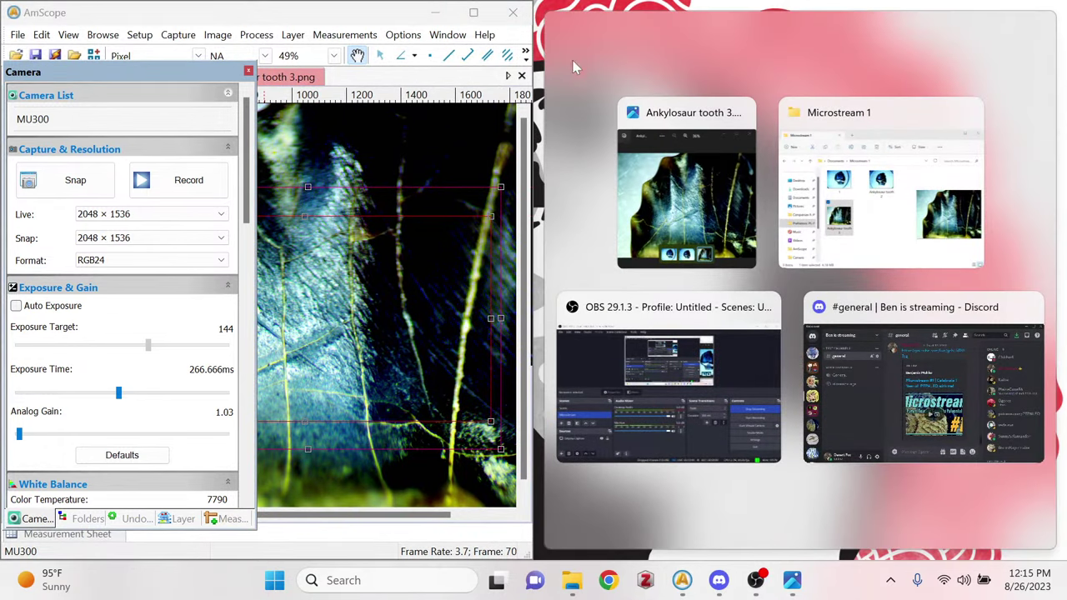
pyautogui.click(674, 208)
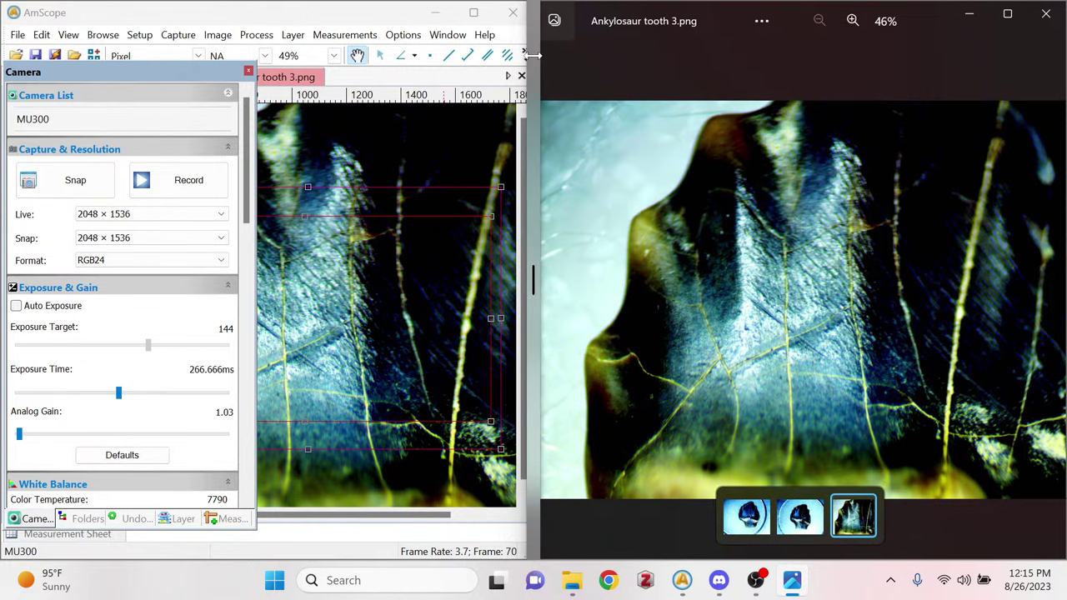
pyautogui.moveTo(533, 55); pyautogui.dragTo(648, 92)
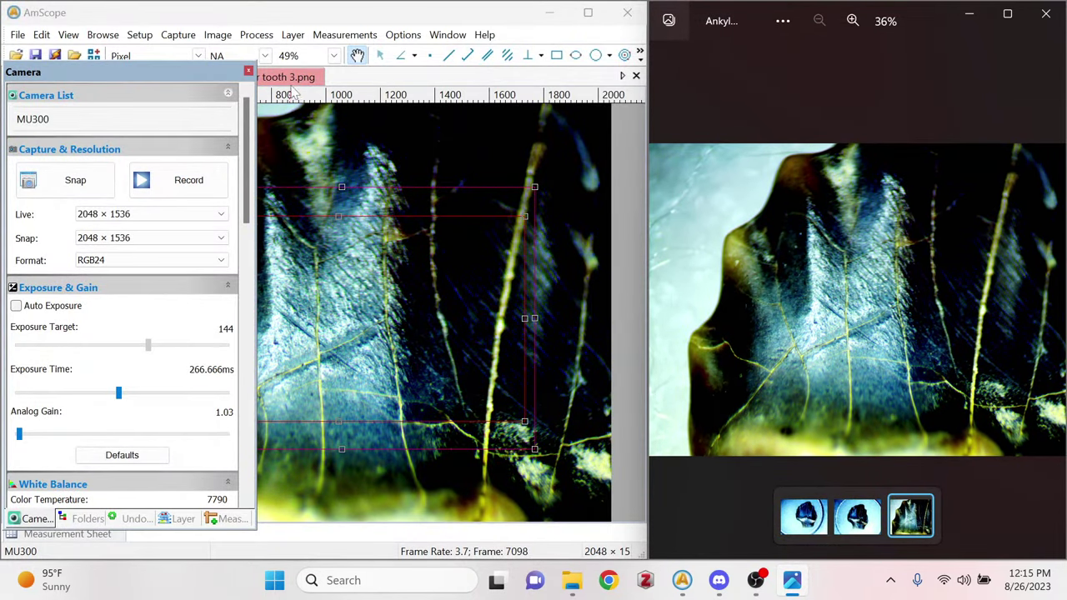
pyautogui.click(1048, 16)
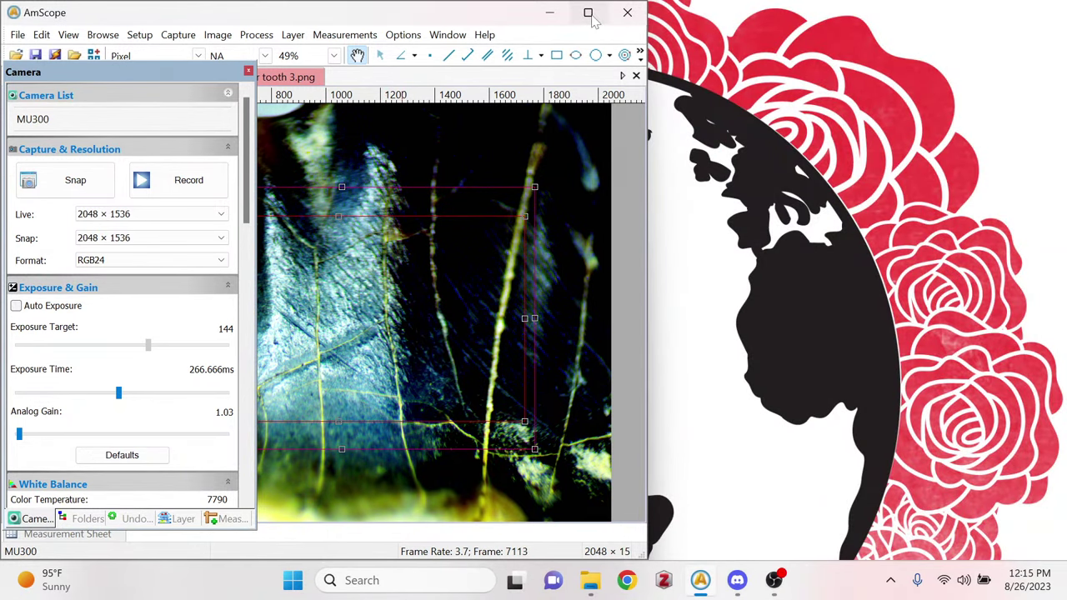
pyautogui.click(587, 13)
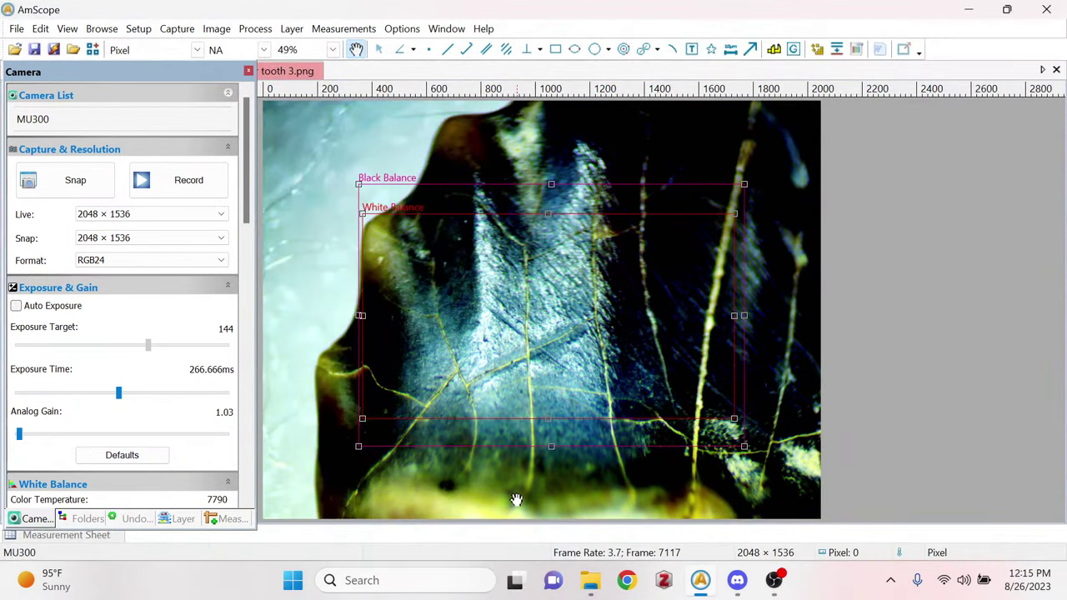
# Open the Ankylosaur tooth 2 photo from the Microstream 1 folder and place it beside the live microscope view.
pyautogui.click(590, 580)
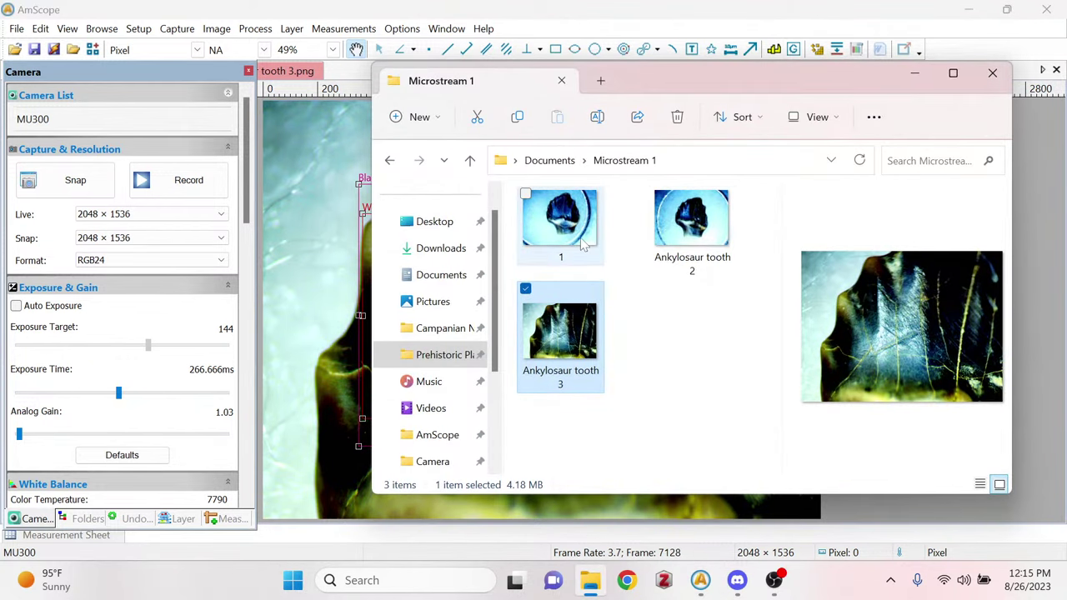
pyautogui.doubleClick(679, 232)
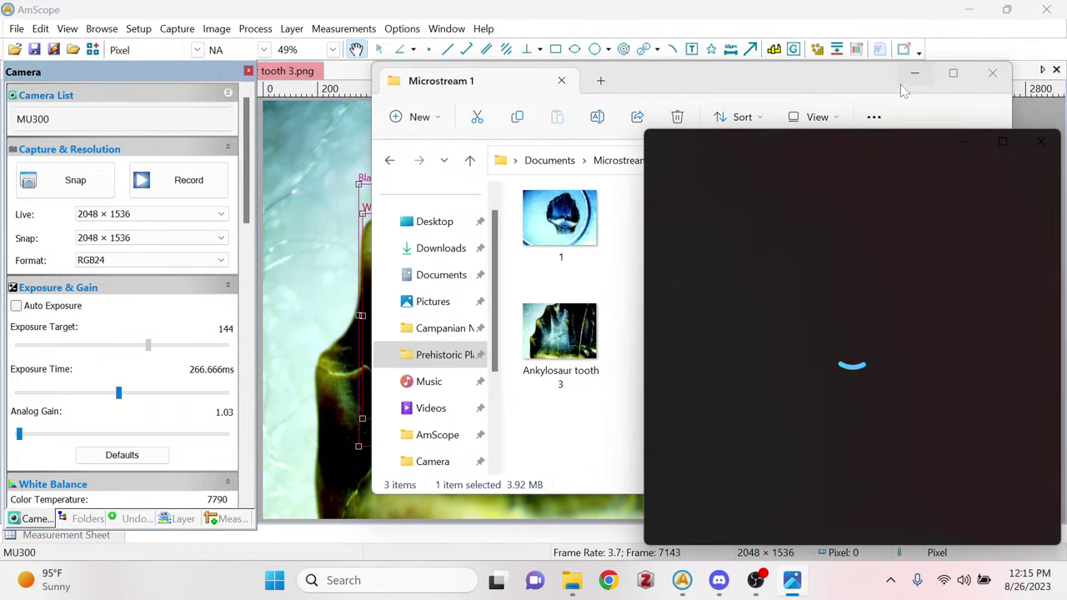
pyautogui.click(914, 74)
pyautogui.moveTo(767, 141); pyautogui.dragTo(867, 122)
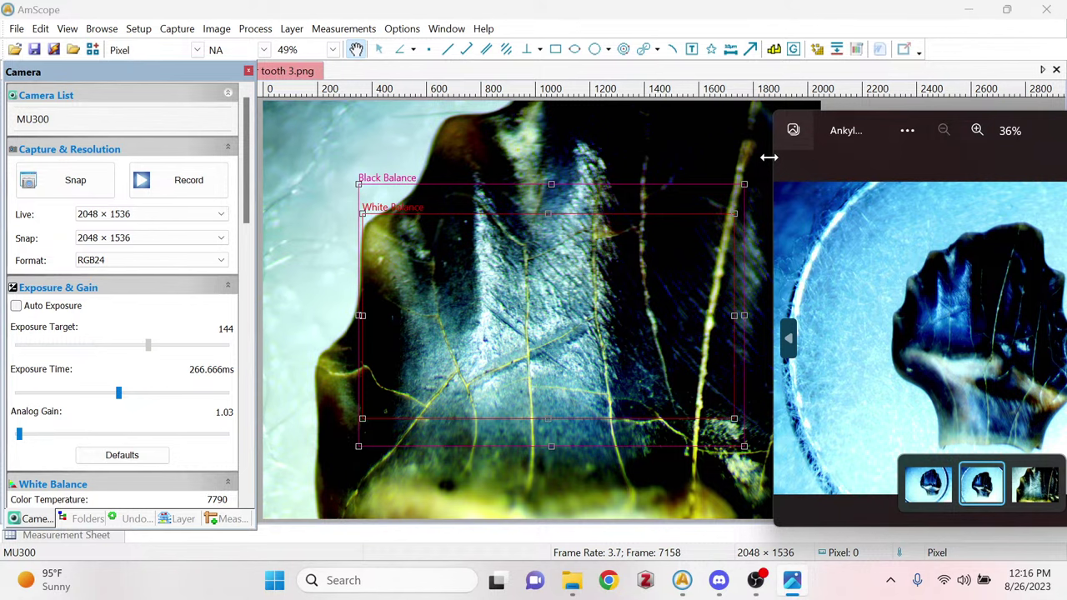
pyautogui.moveTo(1033, 135); pyautogui.dragTo(988, 120)
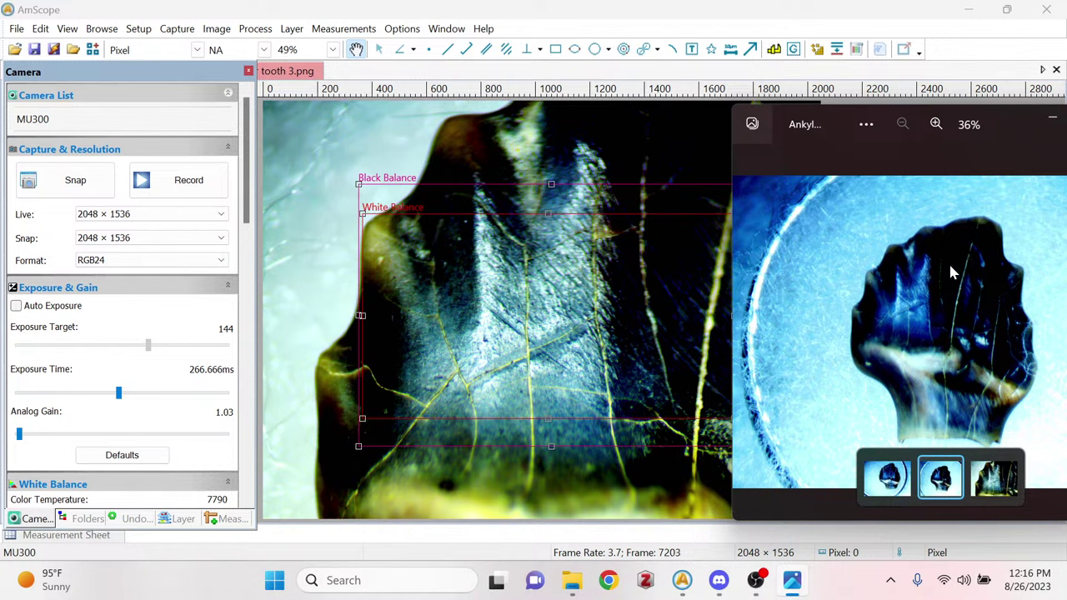
# Try the live camera view at 33% zoom with the Ankylosaur tooth 2 photo in front.
pyautogui.click(315, 50)
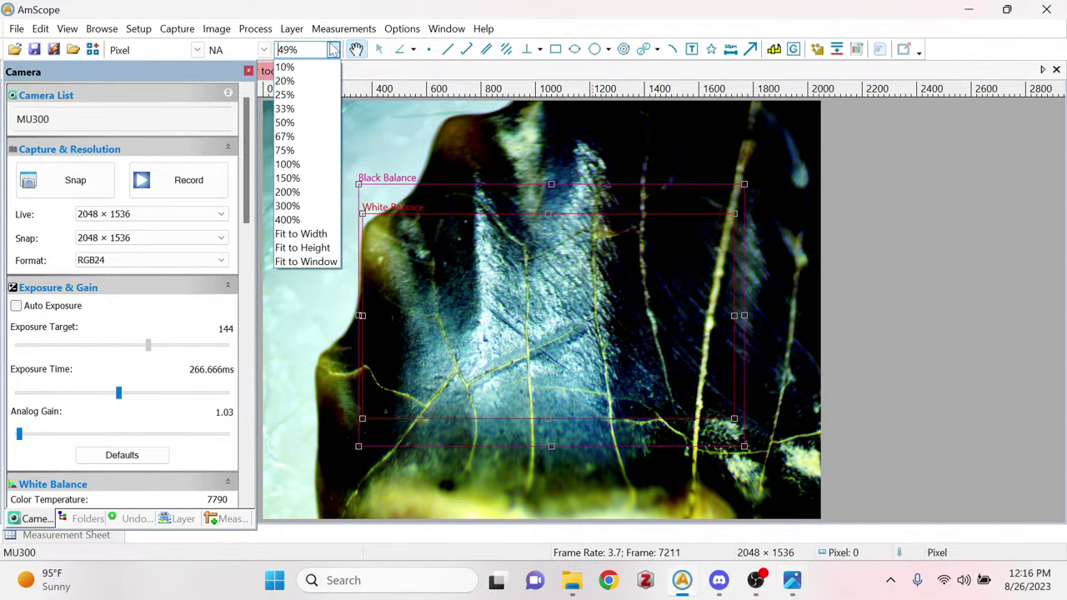
pyautogui.click(305, 108)
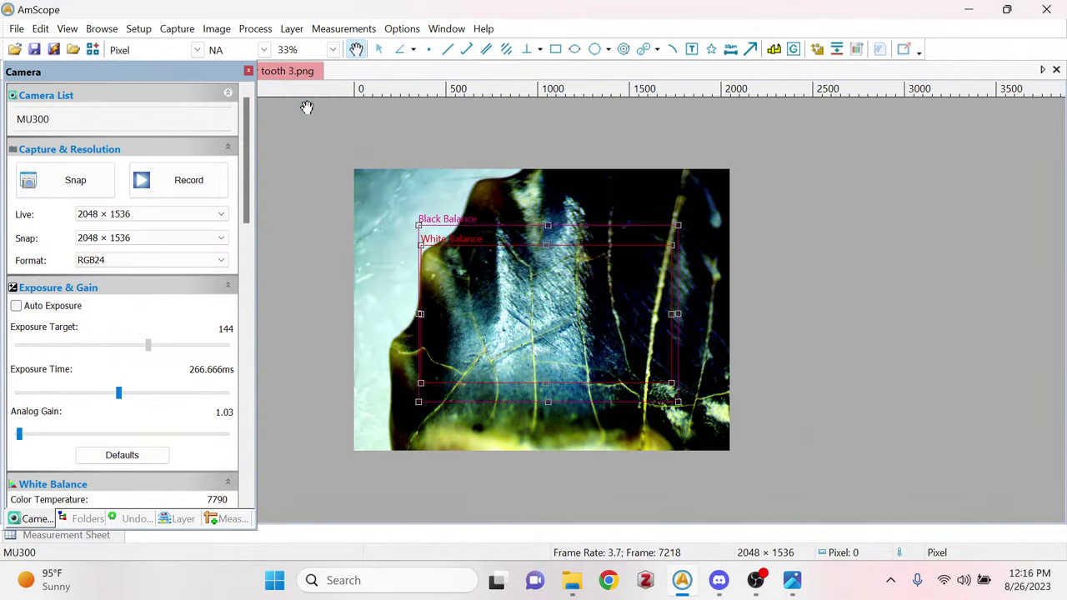
pyautogui.click(793, 583)
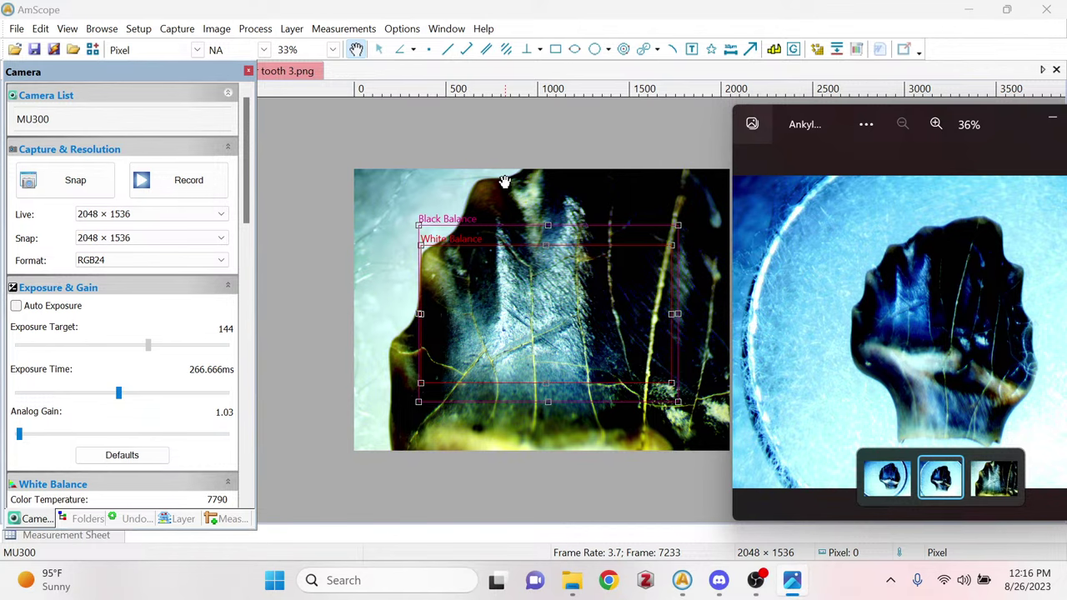
# Set the live camera view's zoom to 40% and move the Ankylosaur tooth 2 photo clear of the microscope image.
pyautogui.click(334, 50)
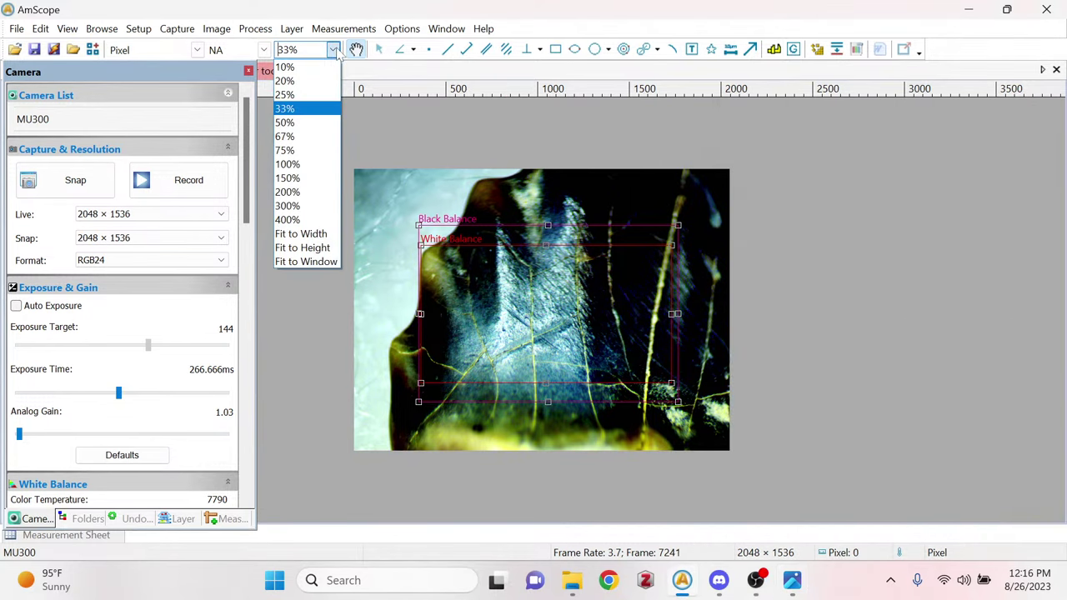
pyautogui.click(288, 52)
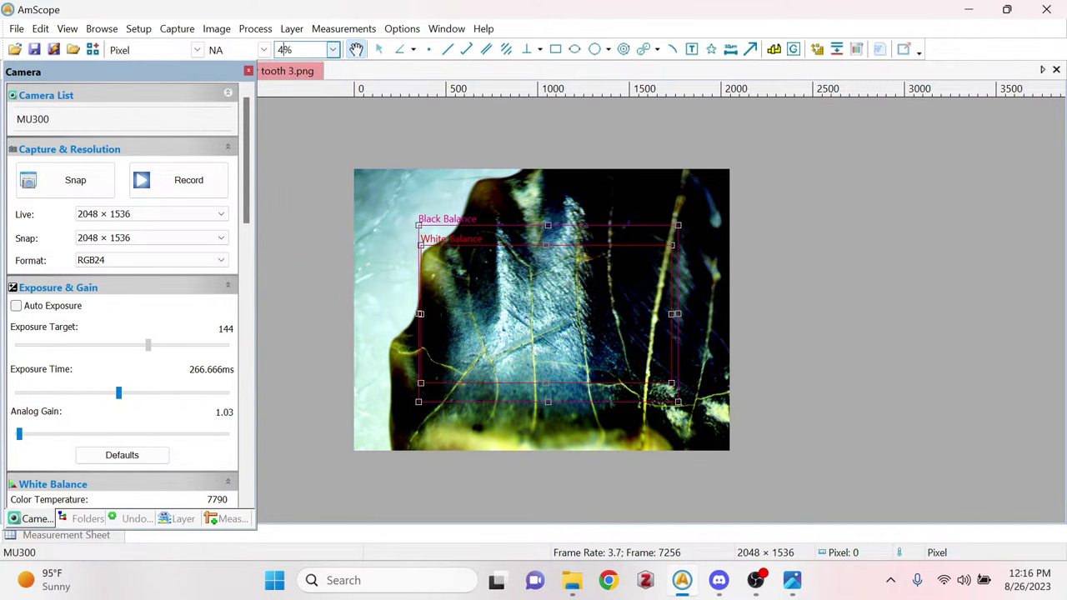
pyautogui.write('40%')
pyautogui.press('Return')
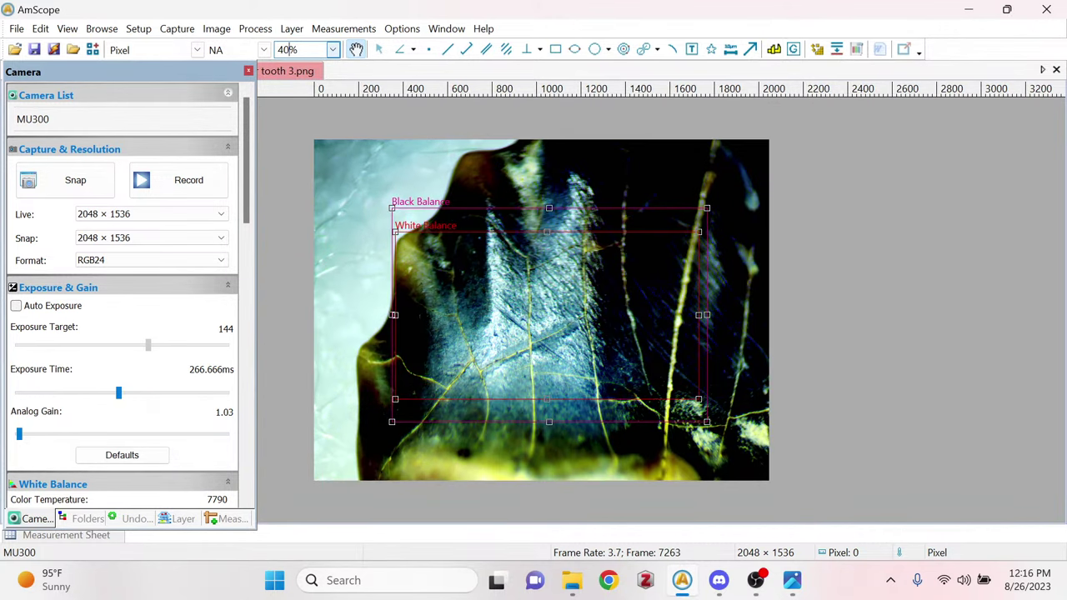
pyautogui.click(791, 580)
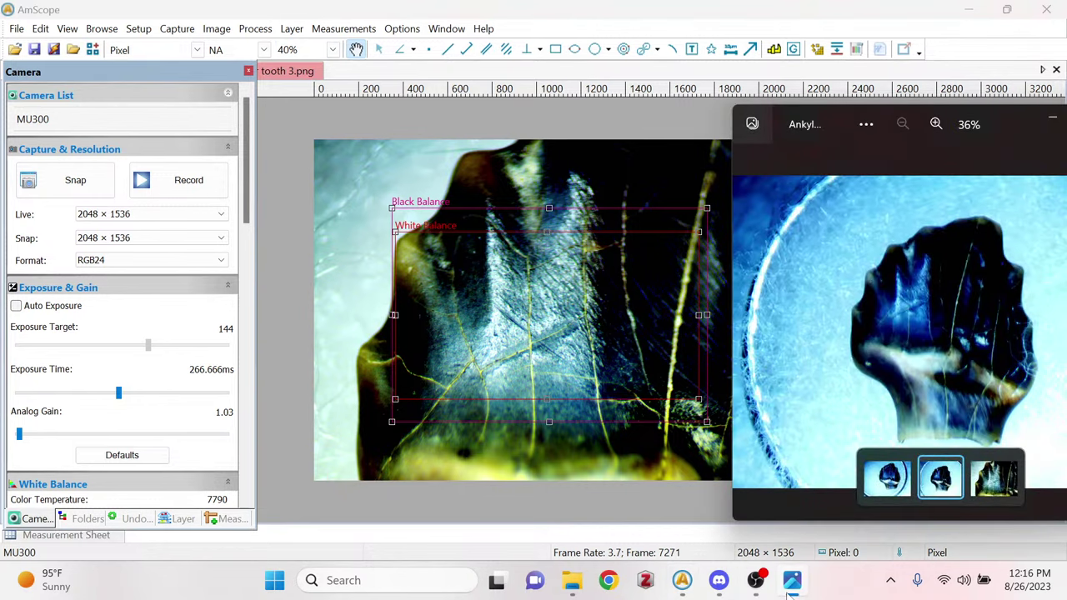
pyautogui.moveTo(835, 125); pyautogui.dragTo(878, 133)
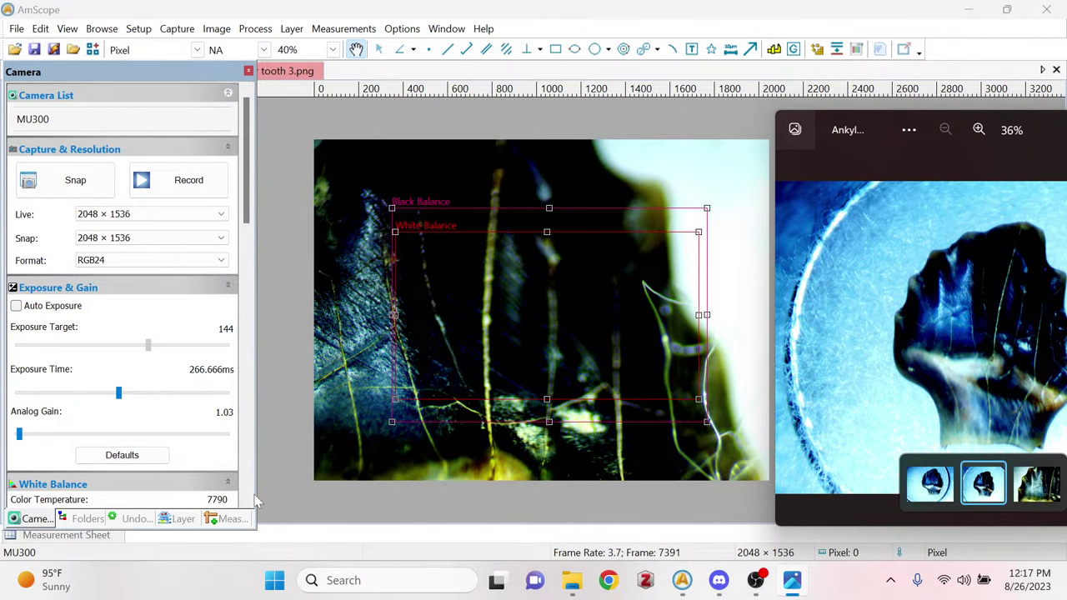
# Check the livestream status in OBS and return to the live microscope view.
pyautogui.click(756, 578)
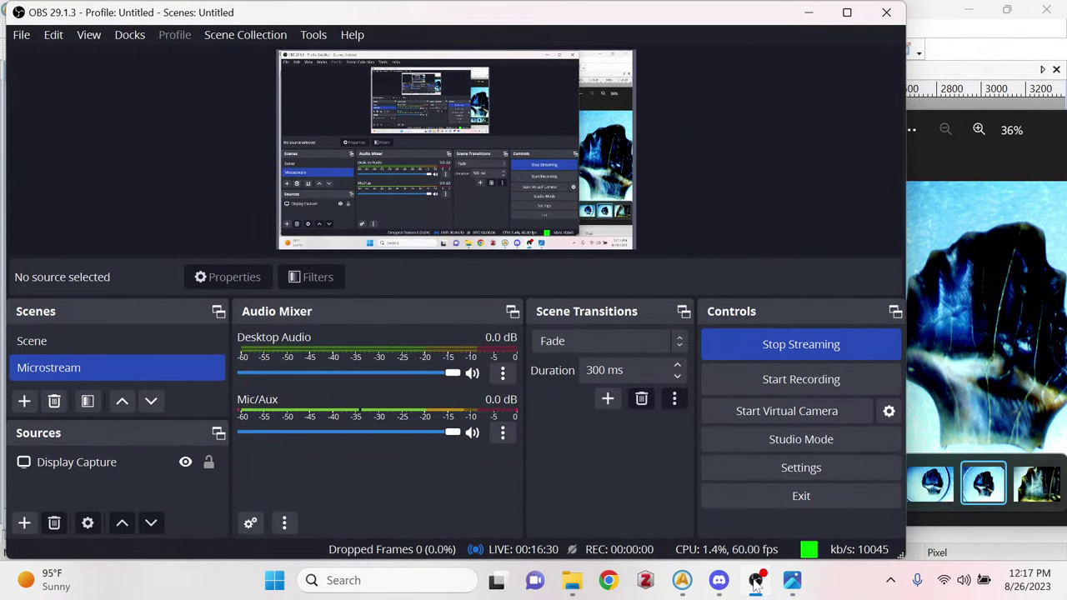
pyautogui.click(756, 580)
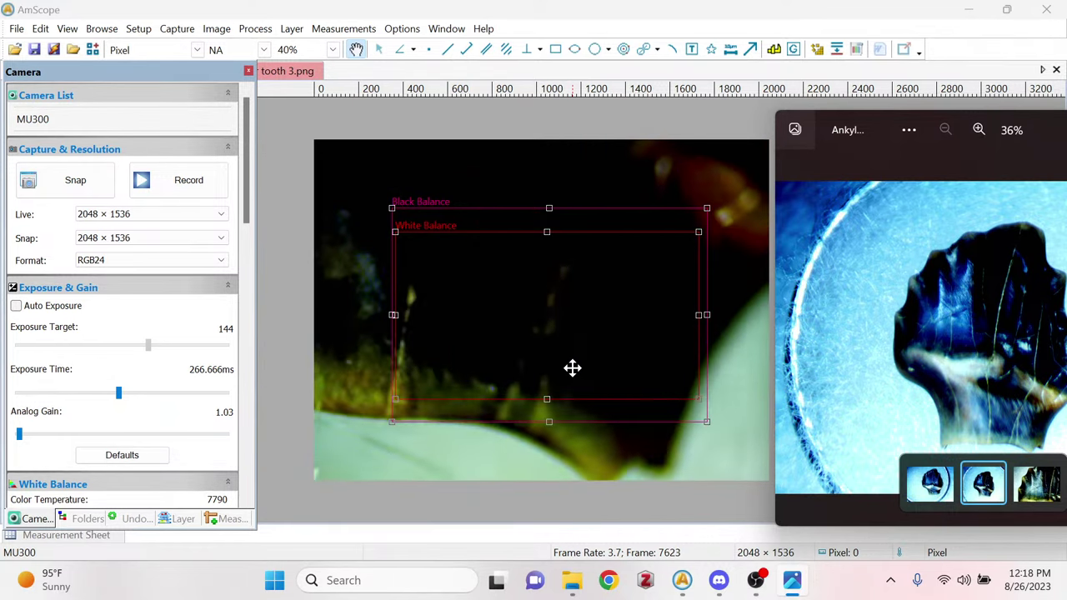
# Set the white balance tint to 916 and snap an image of the tooth surface.
pyautogui.moveTo(248, 179); pyautogui.dragTo(250, 238)
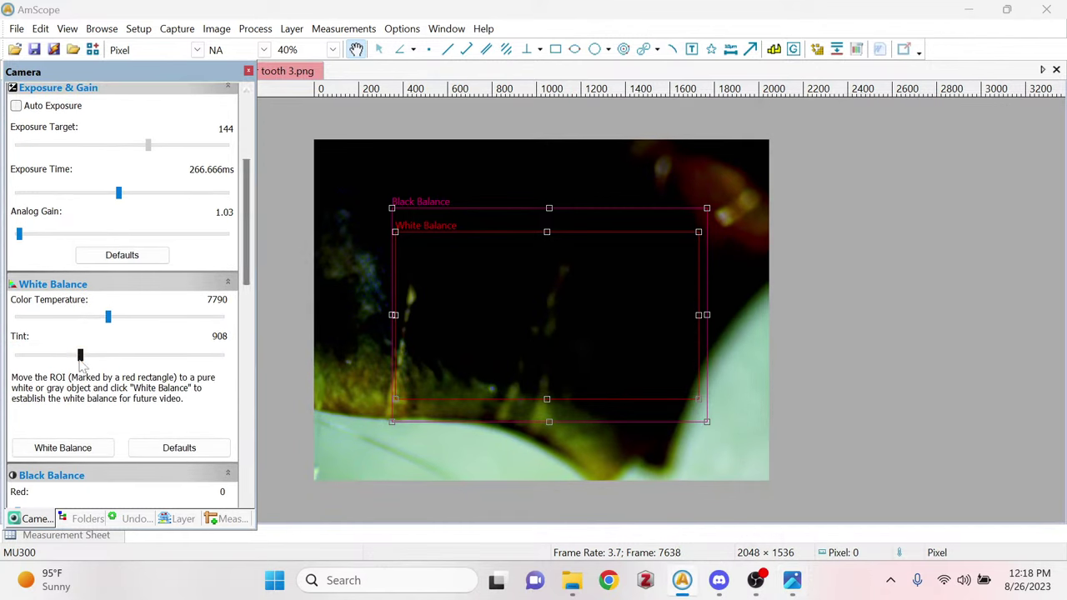
pyautogui.moveTo(80, 355)
pyautogui.mouseDown()
pyautogui.moveTo(102, 365)
pyautogui.moveTo(81, 362)
pyautogui.mouseUp()
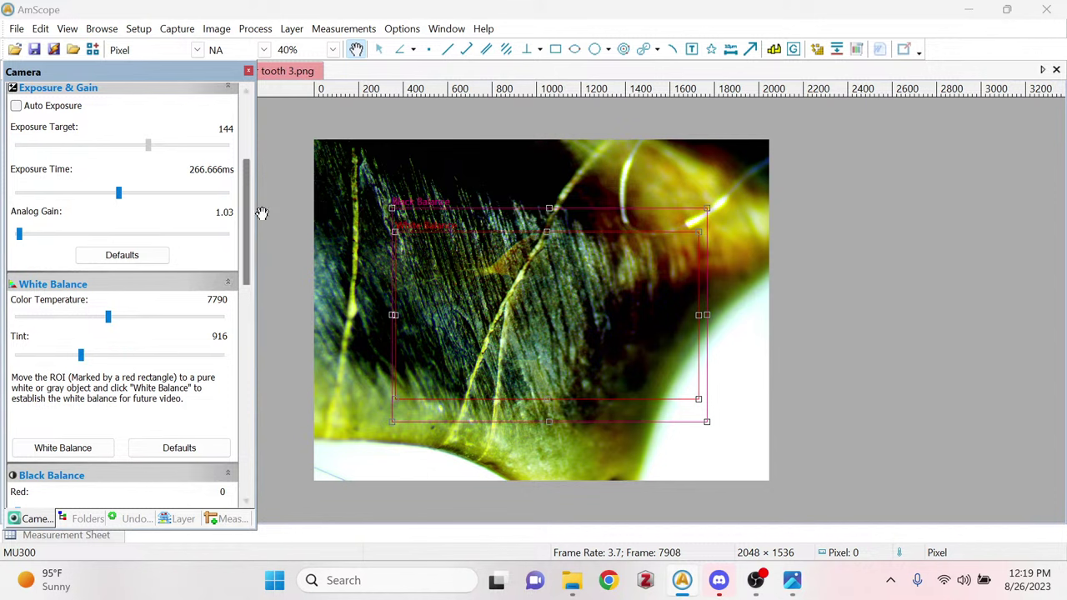
pyautogui.moveTo(247, 203); pyautogui.dragTo(241, 125)
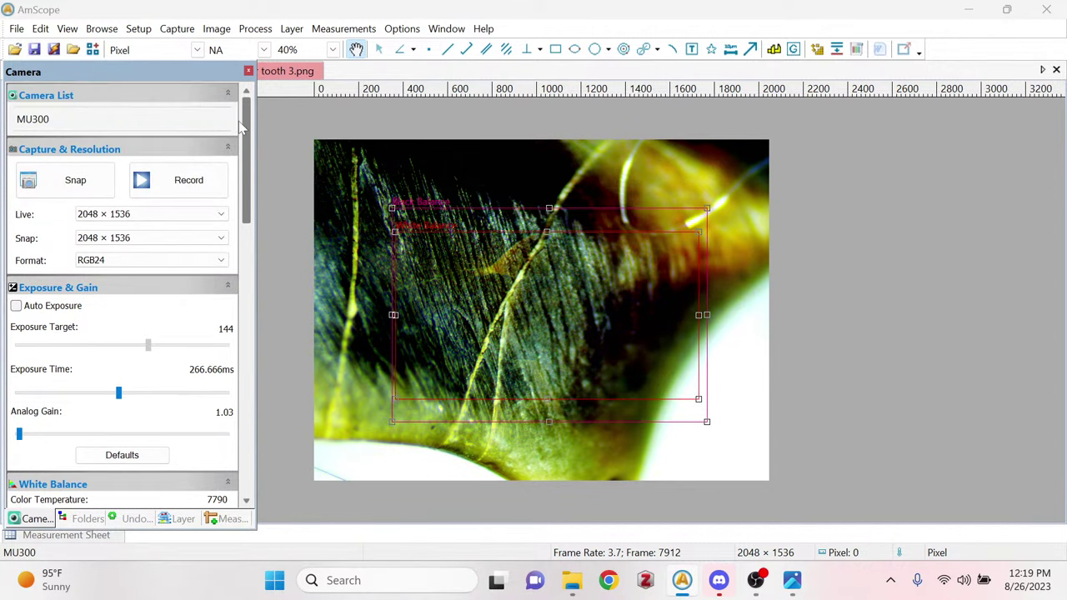
pyautogui.click(72, 181)
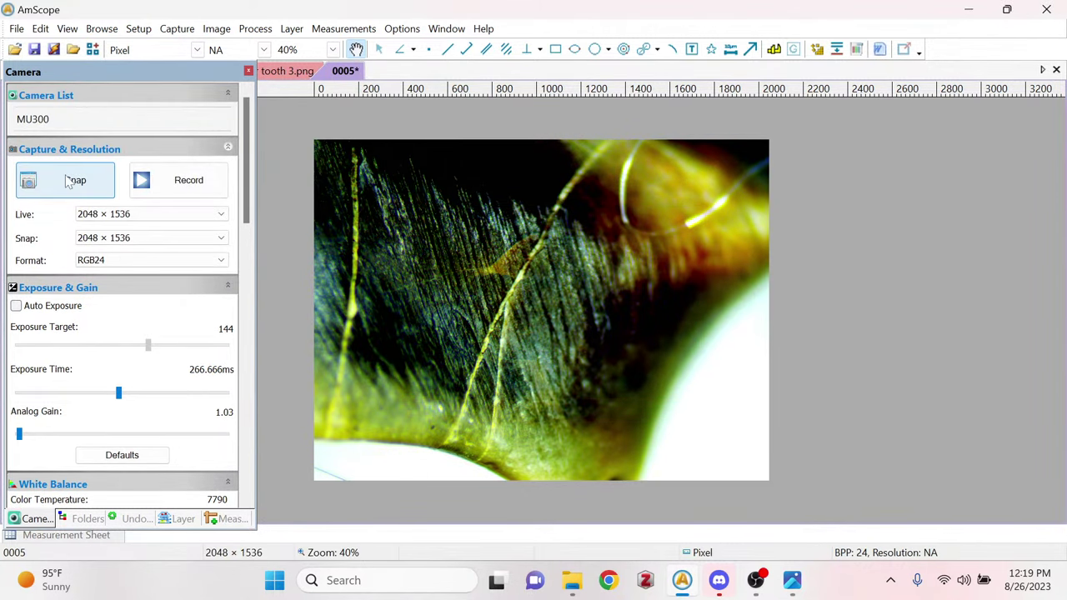
# Save the snapped image as the PNG "Ankylosaur tooth 4" in the Microstream 1 folder.
pyautogui.click(38, 50)
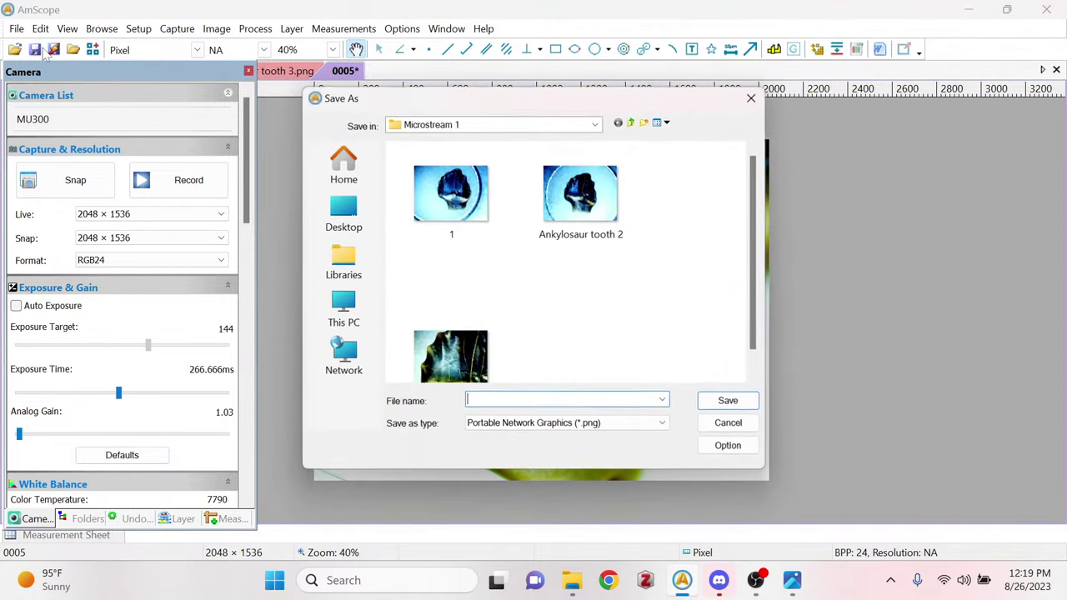
pyautogui.scroll(-1, 514, 244)
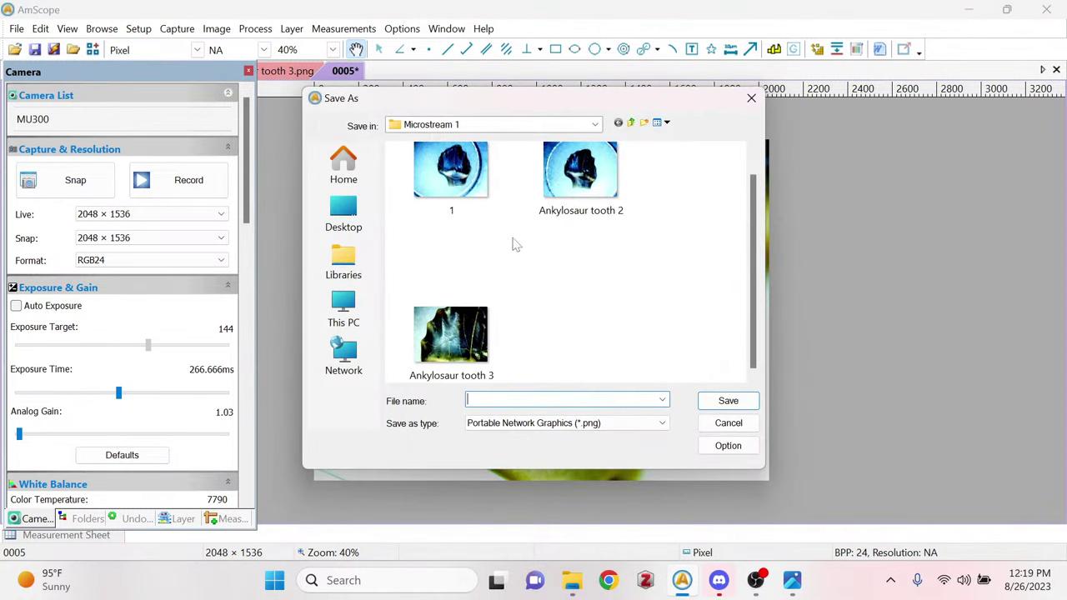
pyautogui.press('capslock')
pyautogui.write('An')
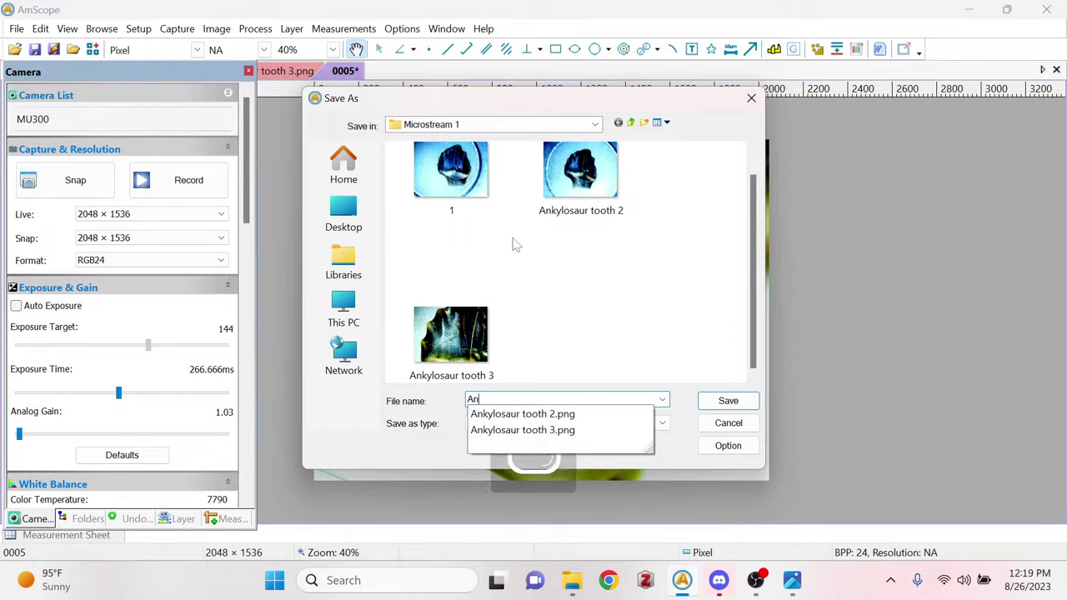
pyautogui.press('Down')
pyautogui.press('Down')
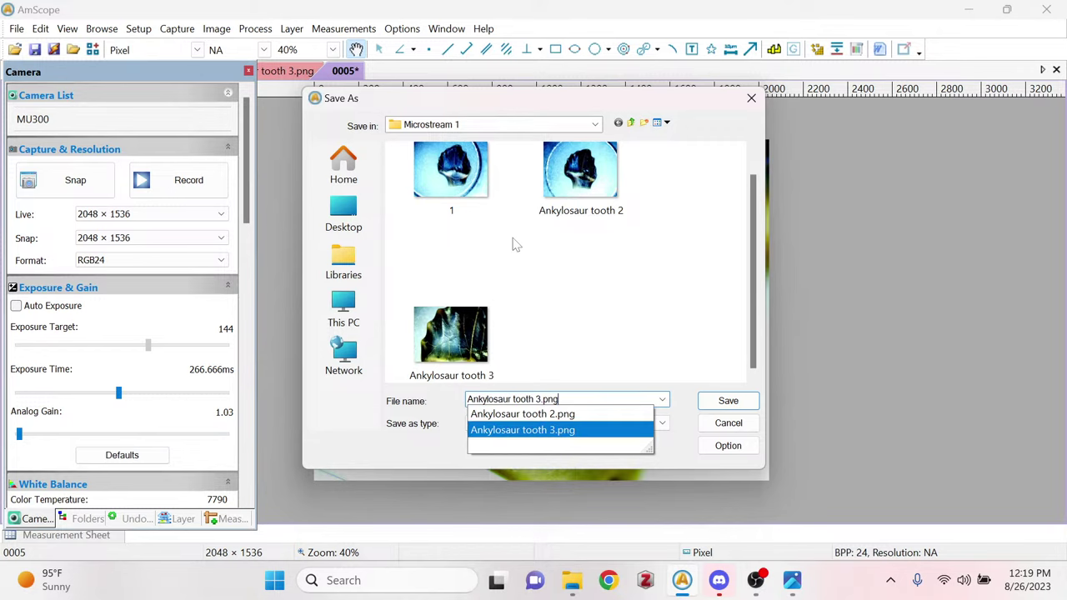
pyautogui.press('BackSpace')
pyautogui.press('BackSpace')
pyautogui.press('BackSpace')
pyautogui.press('BackSpace')
pyautogui.press('BackSpace')
pyautogui.write('4')
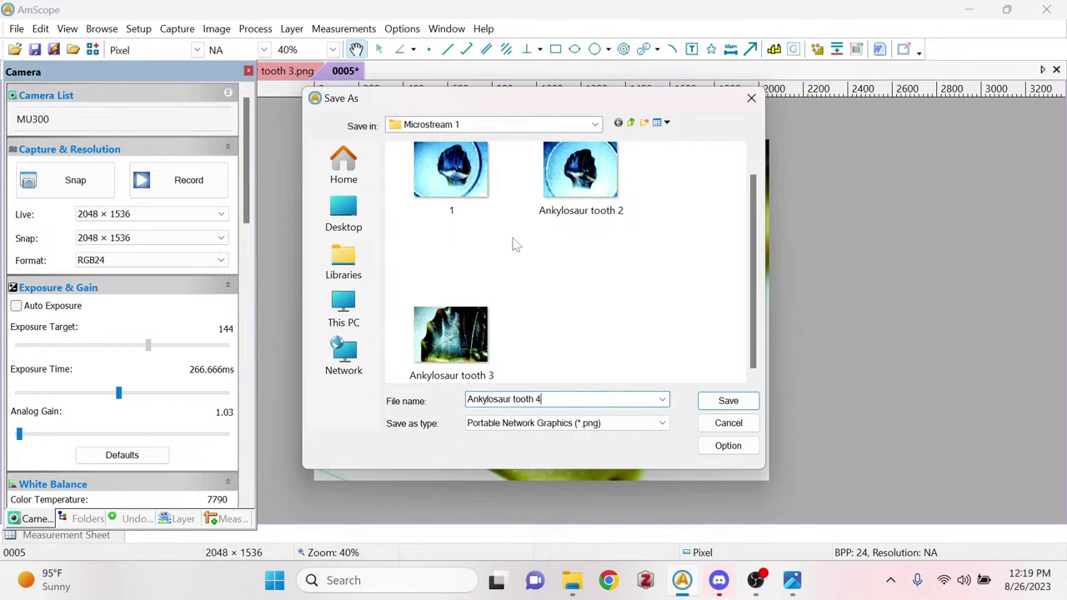
pyautogui.click(727, 400)
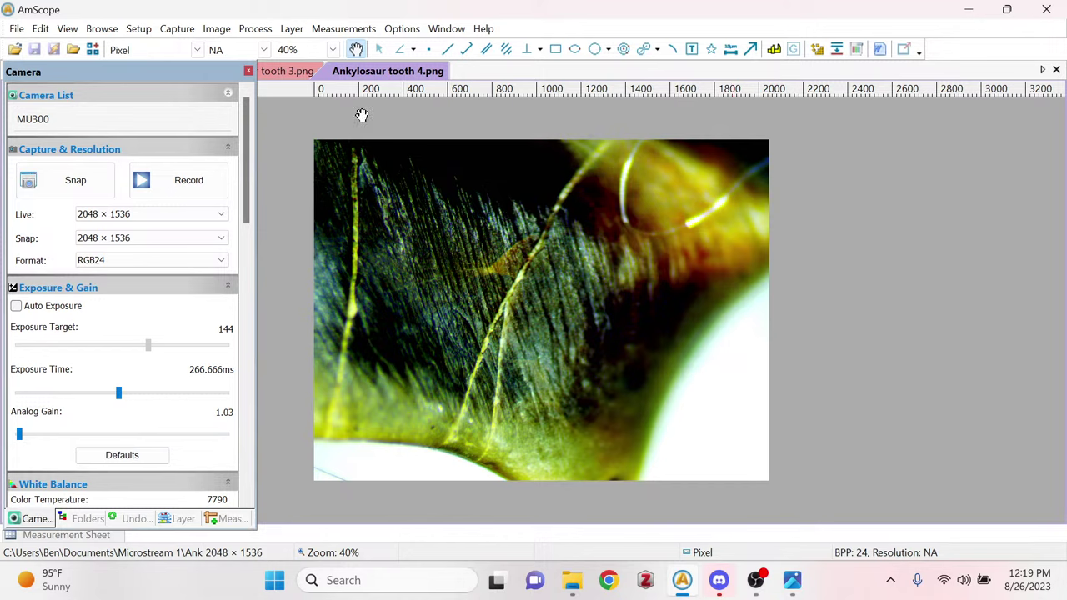
# Close every open image and video window except Ankylosaur tooth 4.png, discarding the unsaved changes.
pyautogui.rightClick(448, 73)
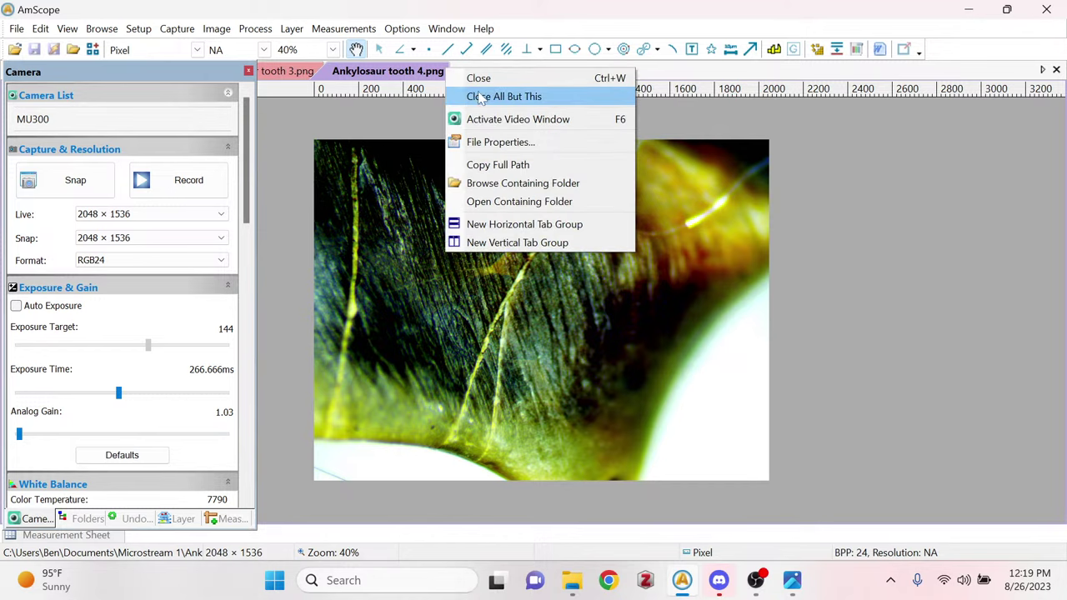
pyautogui.click(475, 77)
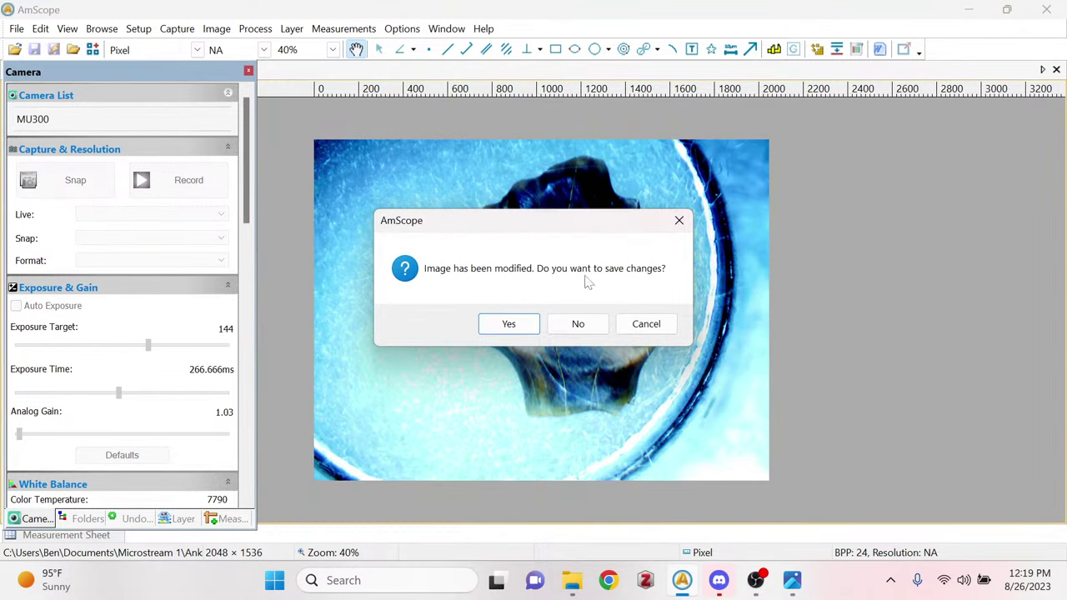
pyautogui.click(589, 326)
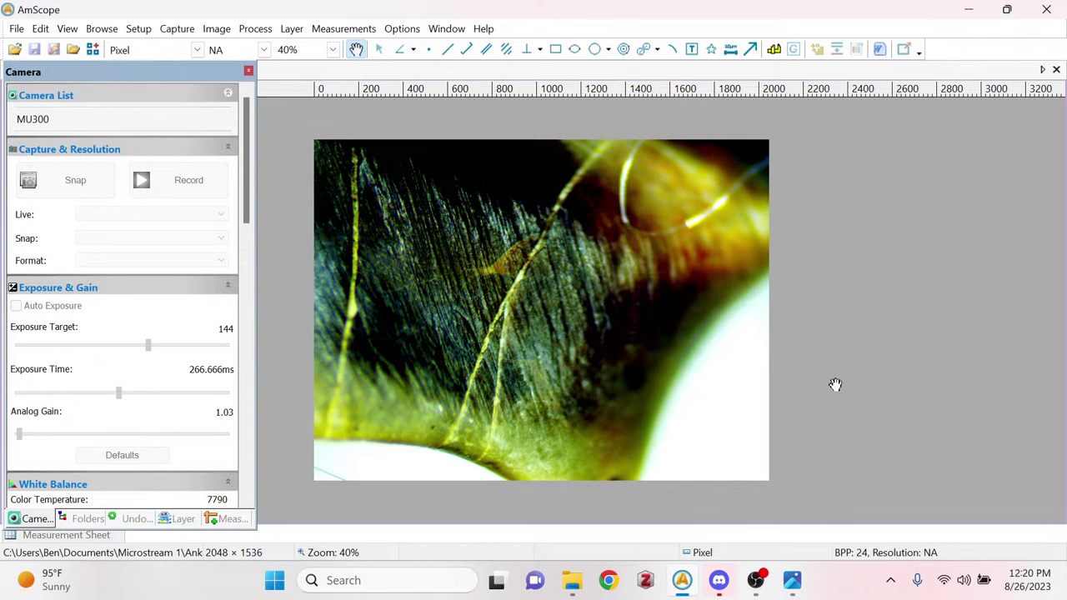
# Bring up the saved ankylosaur tooth photo in the photo viewer and activate the MU300 live camera view beside it.
pyautogui.click(792, 579)
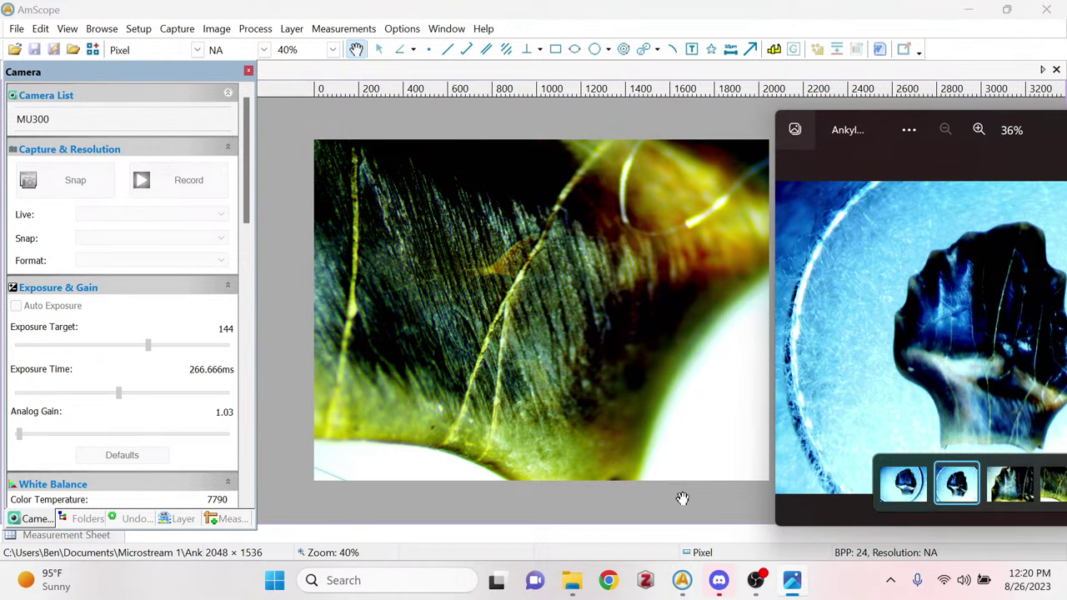
pyautogui.click(50, 119)
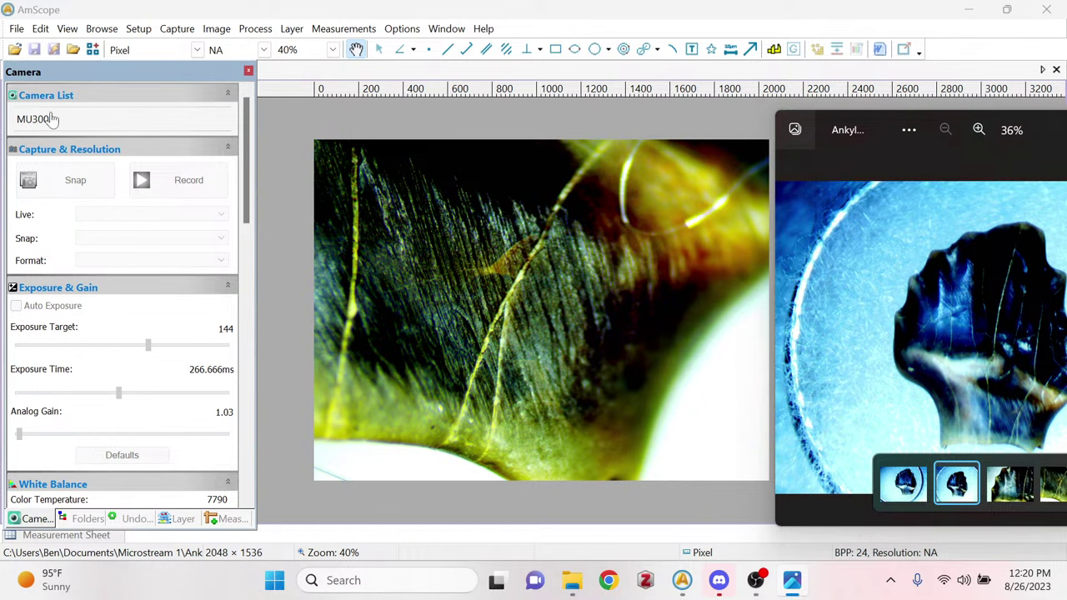
pyautogui.click(796, 583)
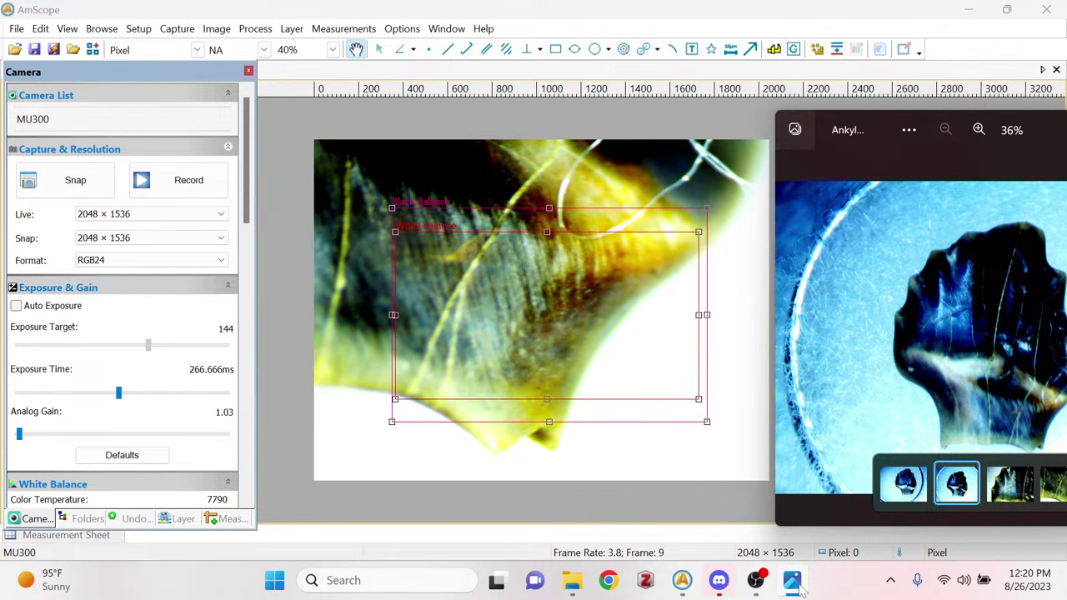
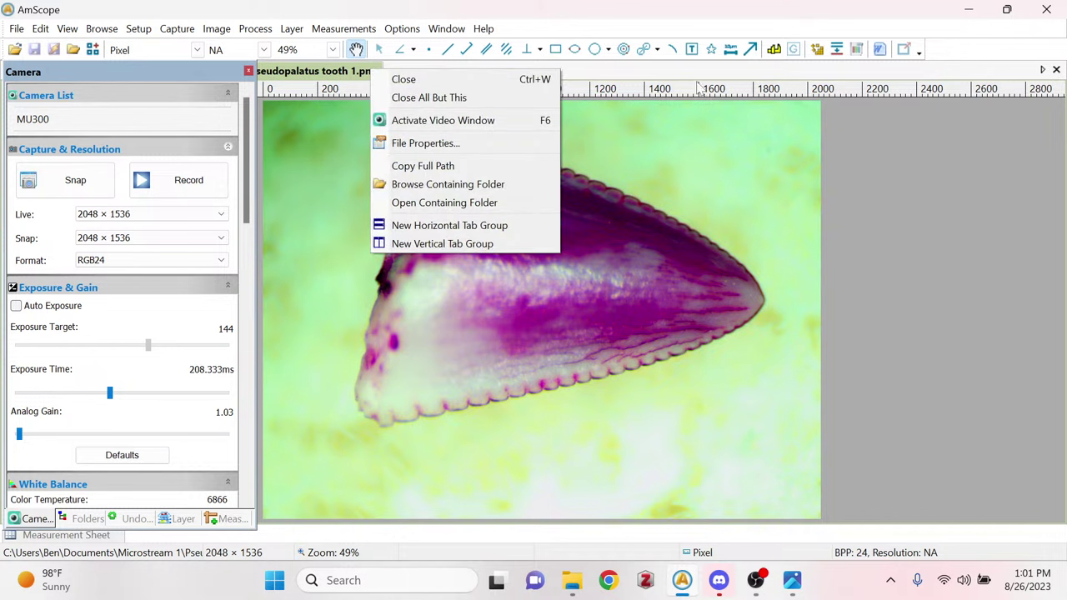
# Close the Pseudopalatus tooth 1.png image and set the live camera's exposure time to 125 ms.
pyautogui.click(394, 78)
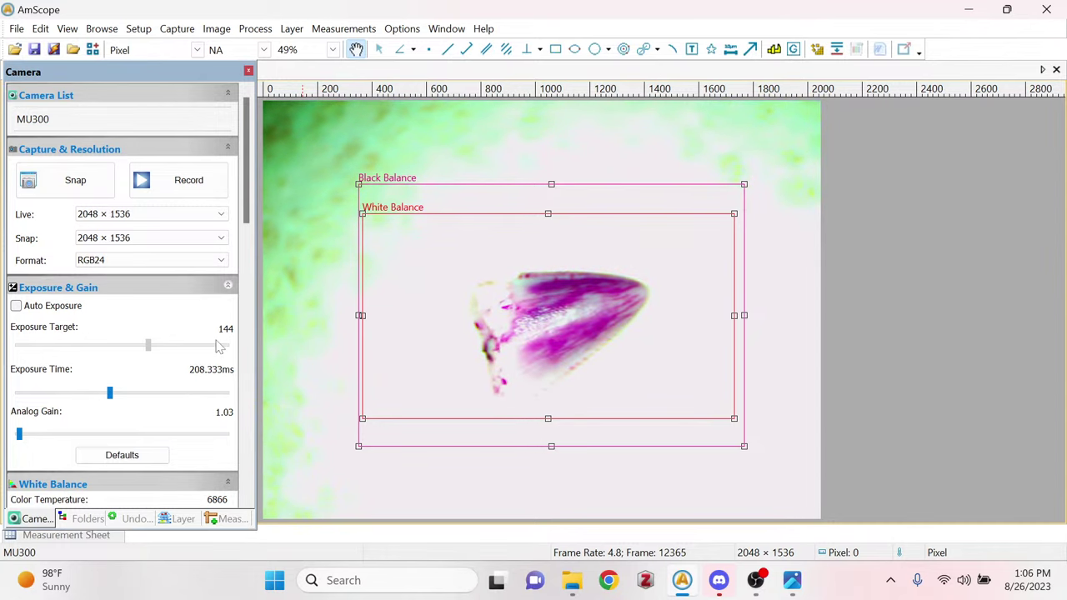
pyautogui.click(99, 395)
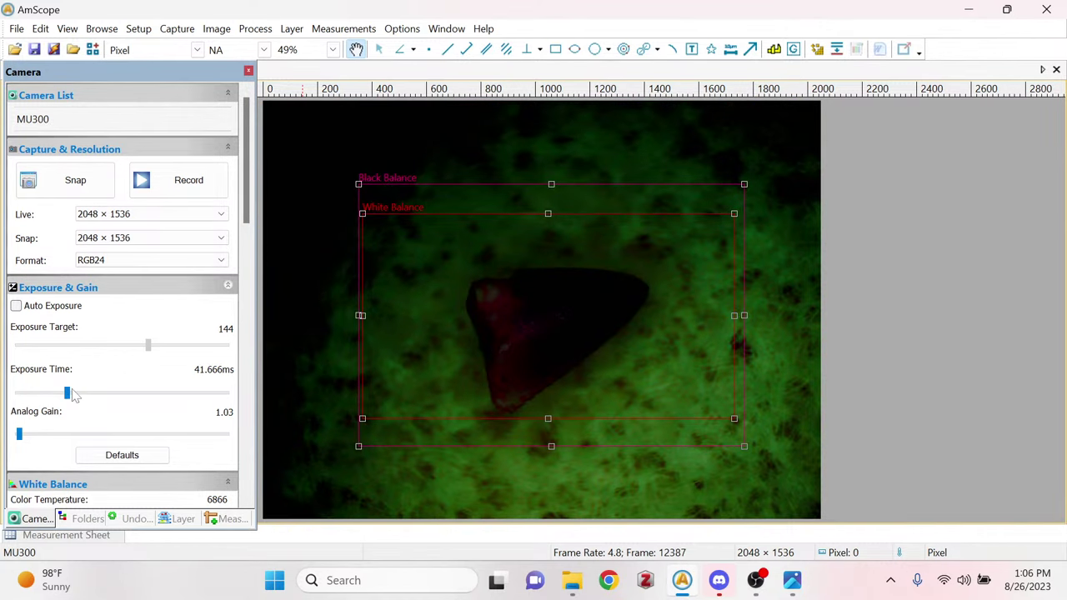
pyautogui.moveTo(69, 395); pyautogui.dragTo(95, 399)
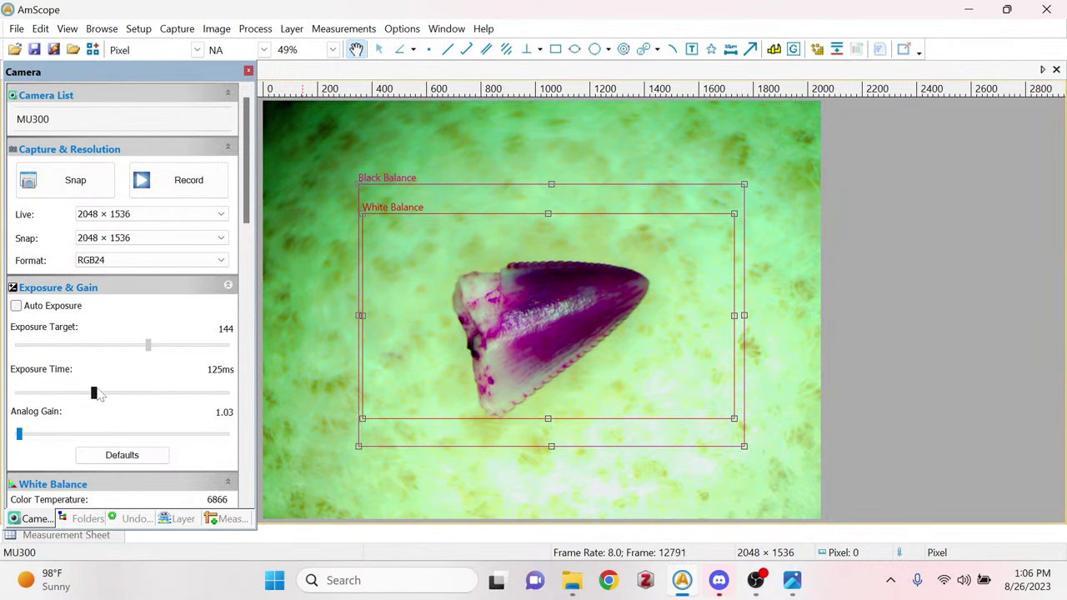
# Set the white balance color temperature to 6937 and the tint to 942.
pyautogui.moveTo(248, 187); pyautogui.dragTo(260, 265)
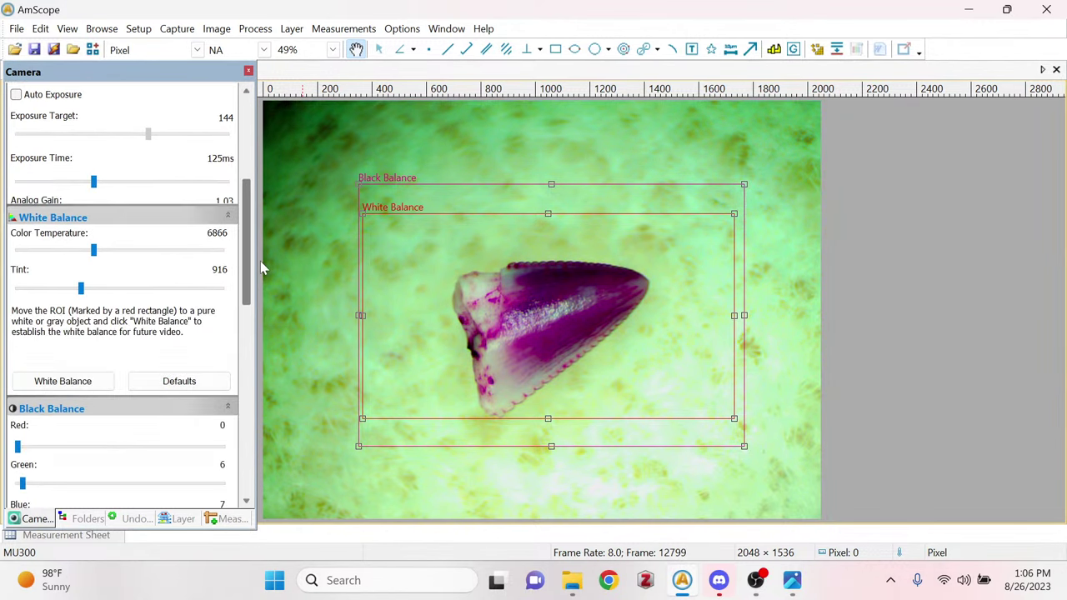
pyautogui.moveTo(96, 254); pyautogui.dragTo(293, 237)
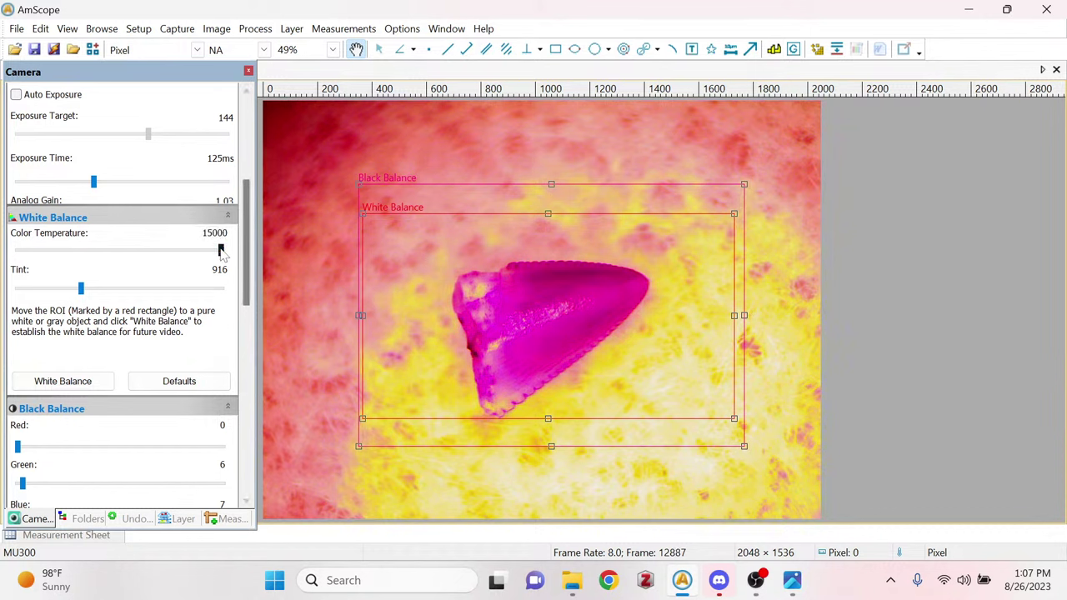
pyautogui.moveTo(224, 255); pyautogui.dragTo(76, 285)
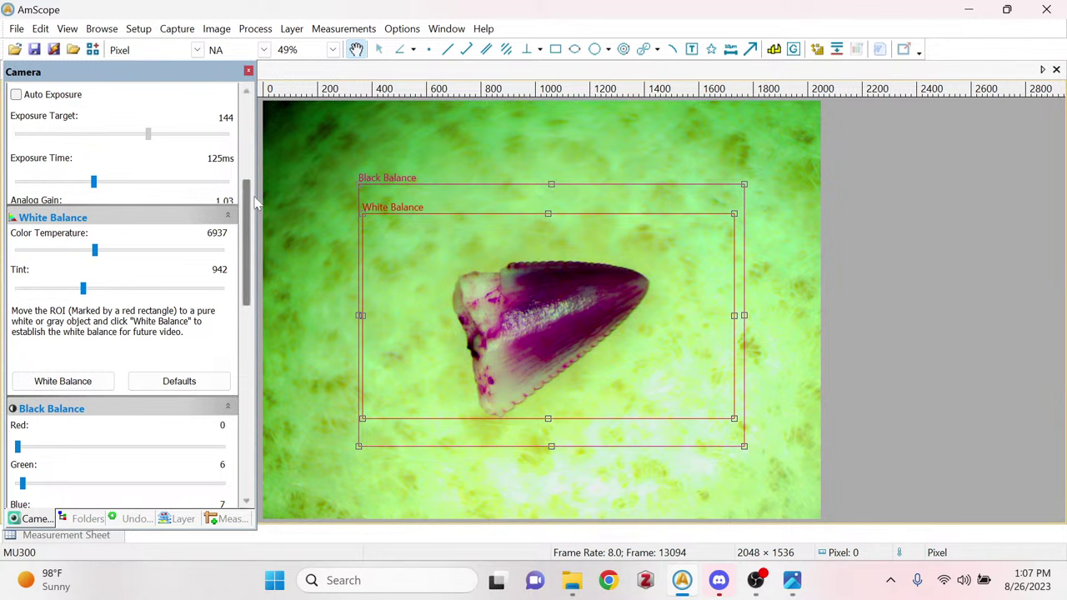
# Set the color adjustment hue to -3 and the saturation to 248.
pyautogui.moveTo(250, 245); pyautogui.dragTo(251, 350)
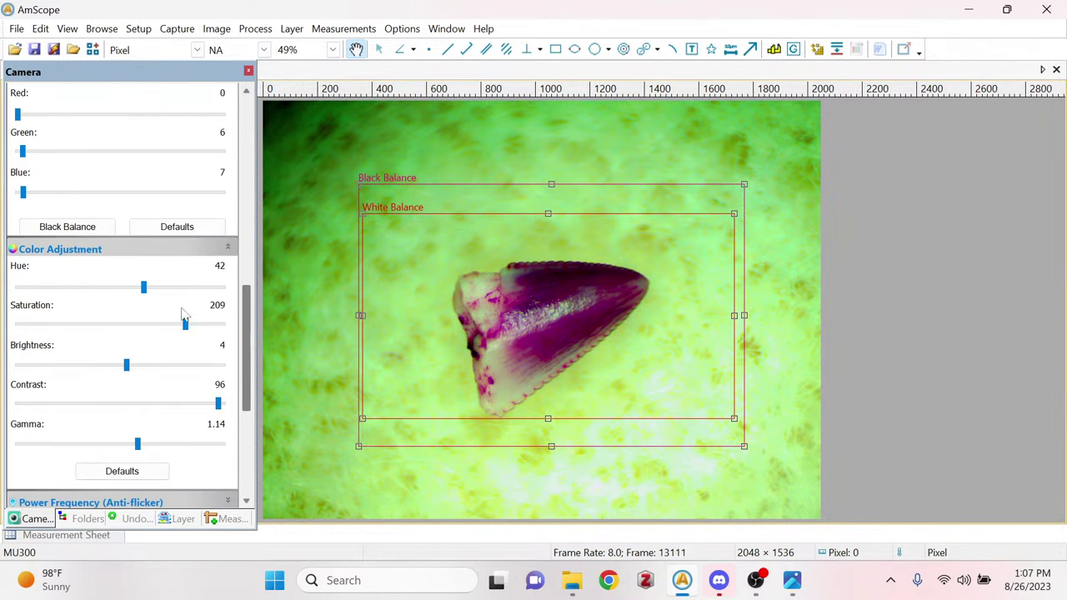
pyautogui.moveTo(143, 287); pyautogui.dragTo(123, 299)
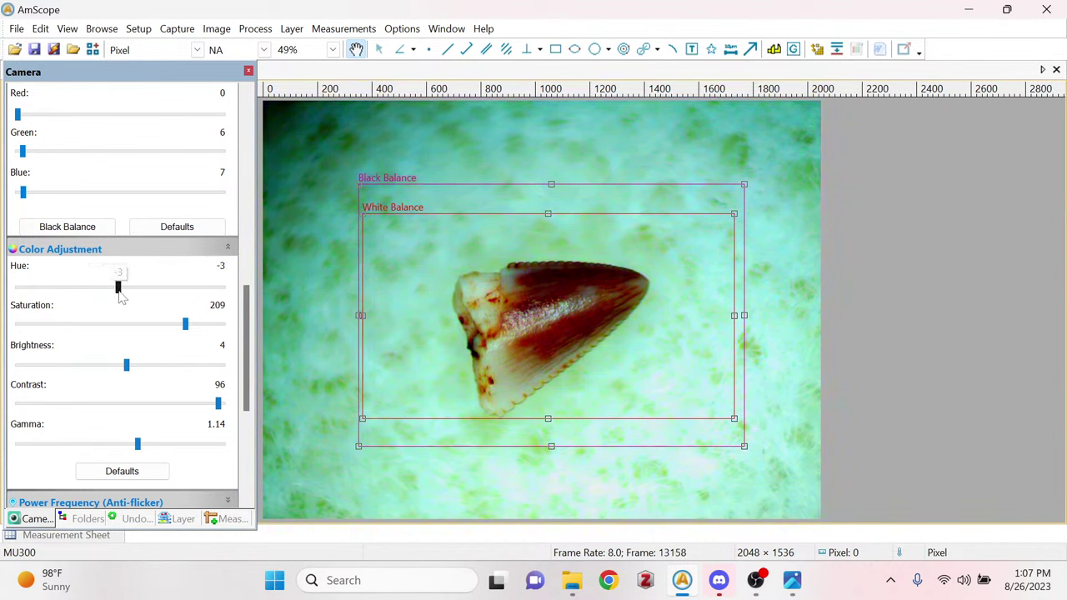
pyautogui.moveTo(186, 327); pyautogui.dragTo(220, 324)
pyautogui.scroll(-1, 244, 314)
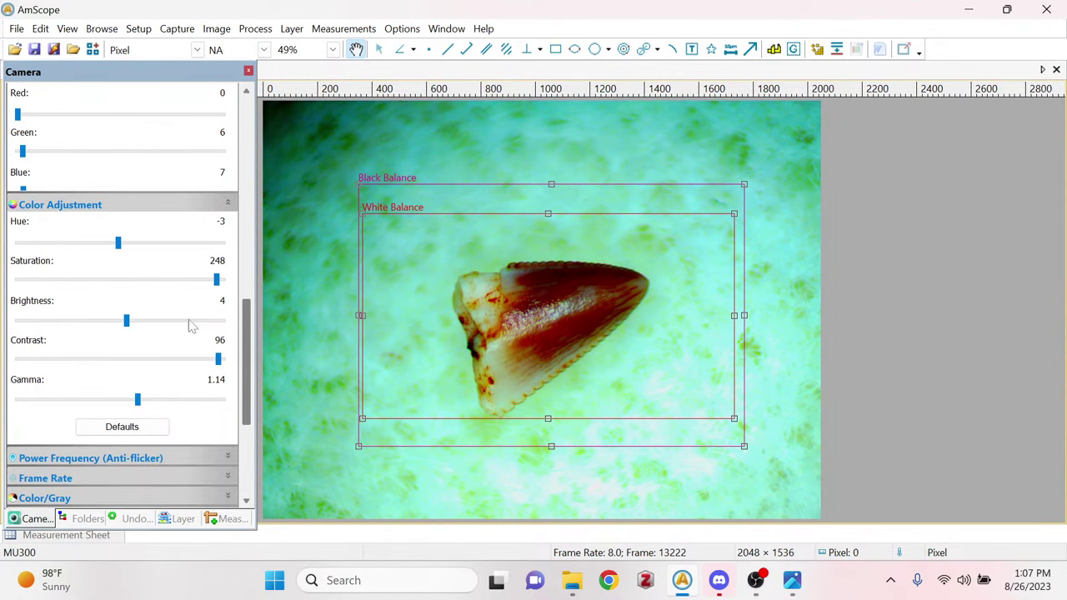
# Set the brightness to 22, the contrast to 100 and the gamma to 0.90.
pyautogui.moveTo(126, 320); pyautogui.dragTo(154, 323)
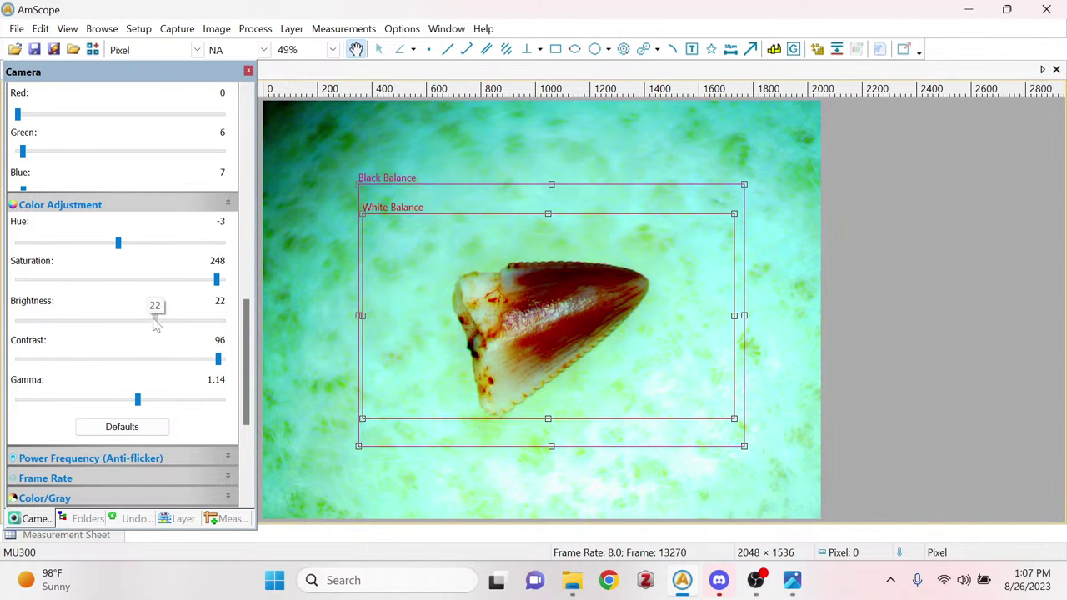
pyautogui.scroll(-1, 244, 350)
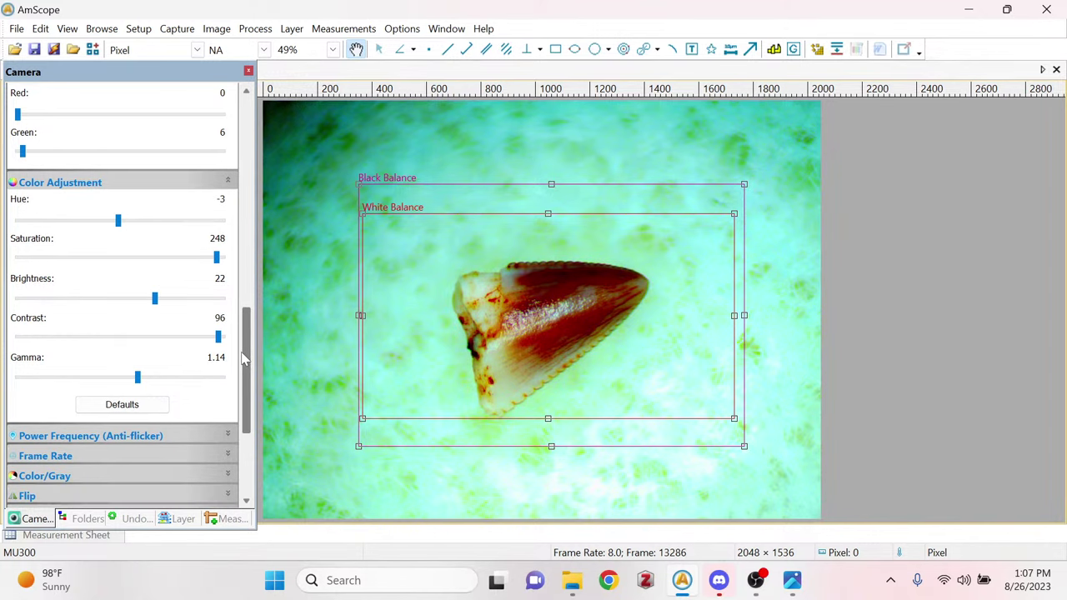
pyautogui.moveTo(217, 337); pyautogui.dragTo(234, 356)
pyautogui.moveTo(140, 381); pyautogui.dragTo(104, 369)
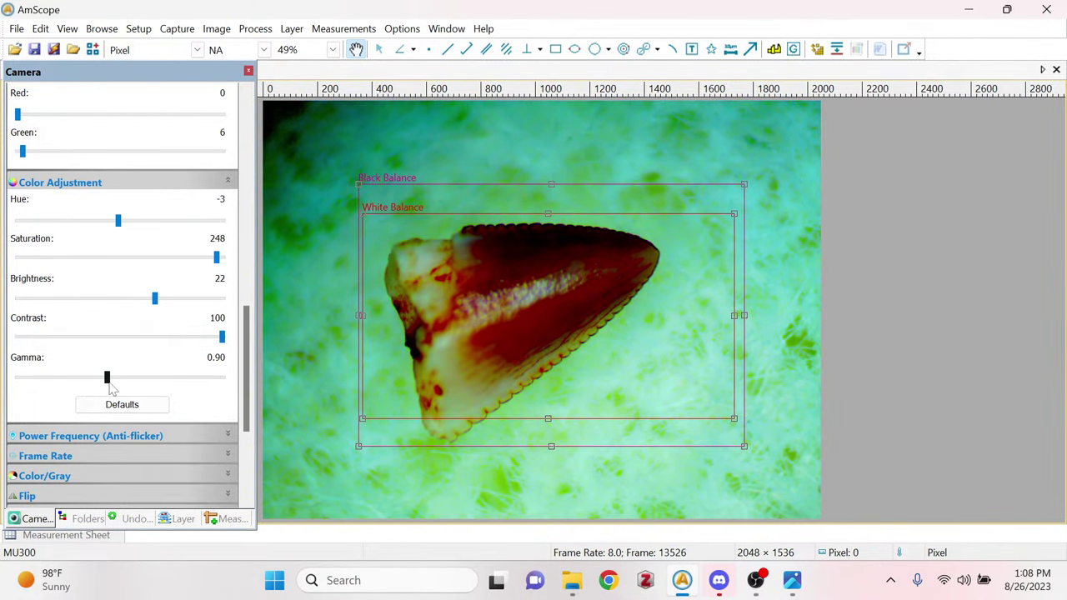
# Lower the gamma to 0.62 and raise the brightness to 49.
pyautogui.moveTo(113, 382); pyautogui.dragTo(65, 378)
pyautogui.moveTo(71, 379); pyautogui.dragTo(74, 379)
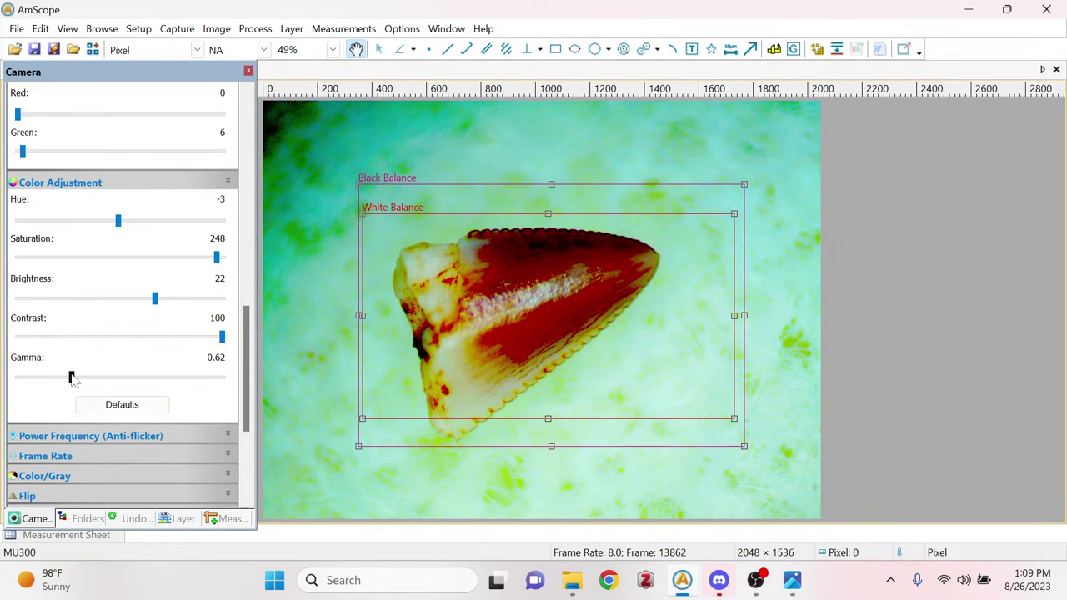
pyautogui.scroll(-4, 215, 301)
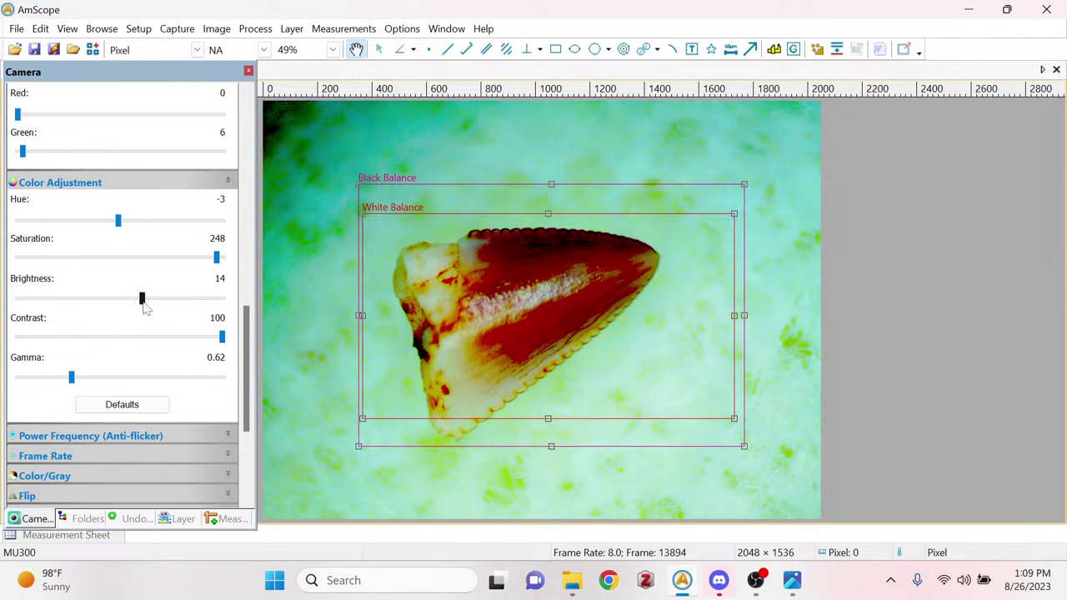
pyautogui.moveTo(141, 302); pyautogui.dragTo(197, 312)
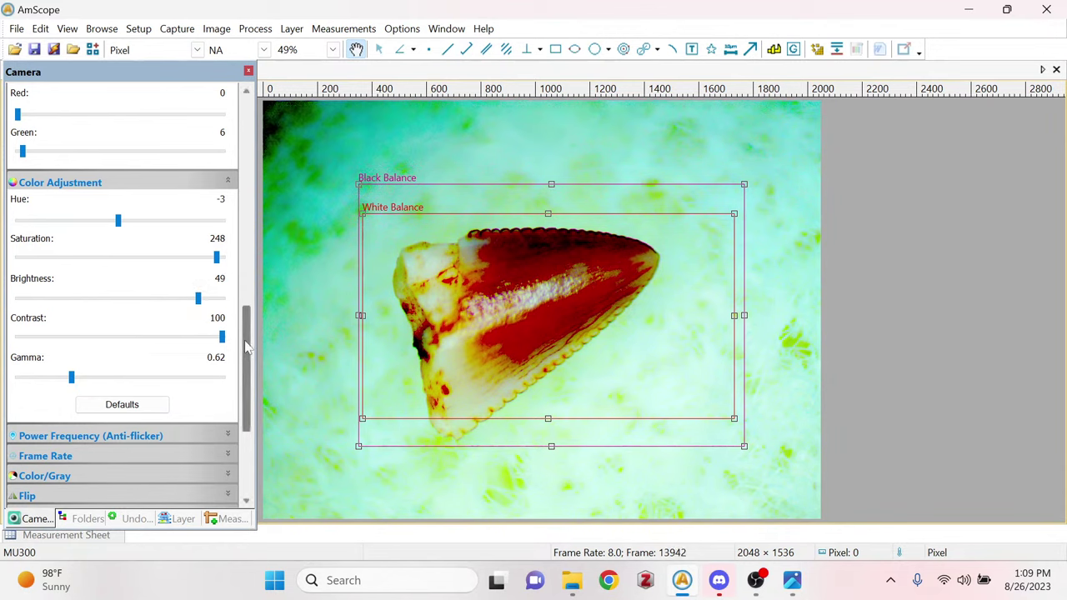
# Snap an image of the tooth and start saving it, checking the file names already used in the Microstream 1 folder.
pyautogui.moveTo(247, 346); pyautogui.dragTo(257, 130)
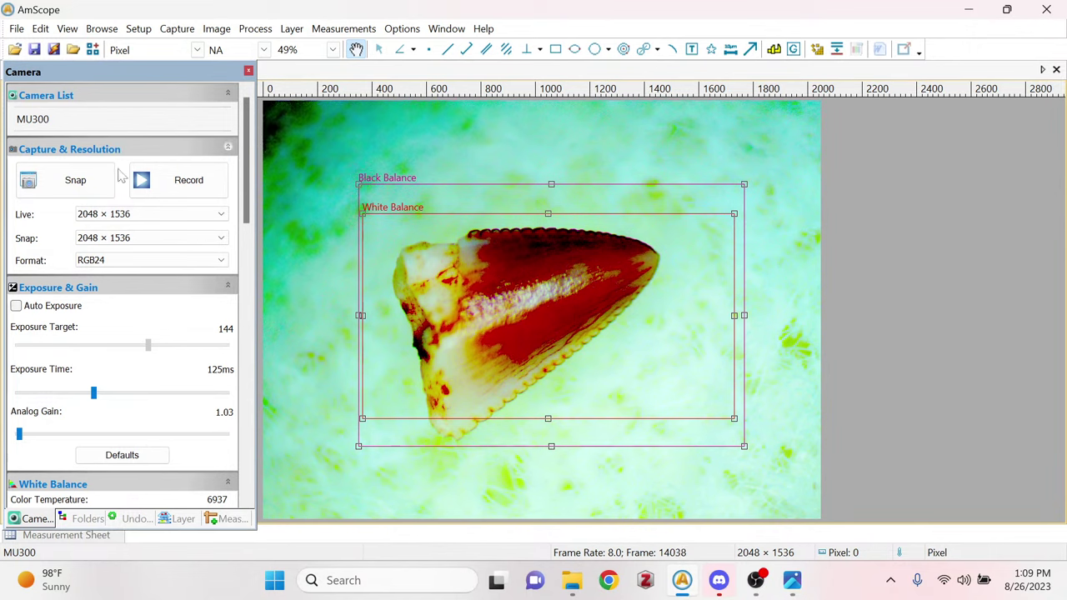
pyautogui.click(96, 182)
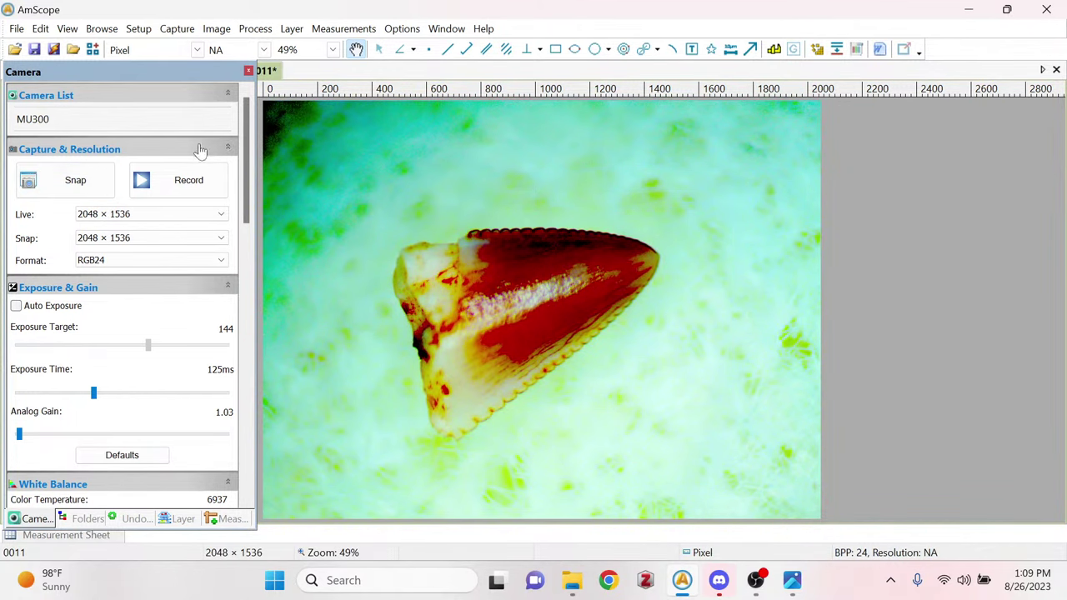
pyautogui.click(35, 50)
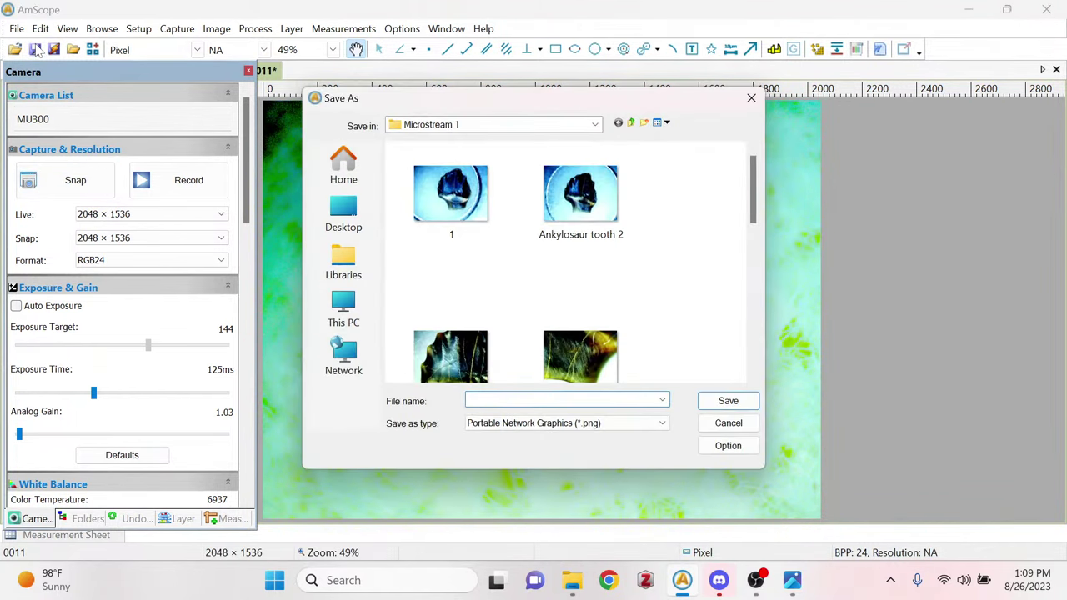
pyautogui.scroll(-6, 528, 313)
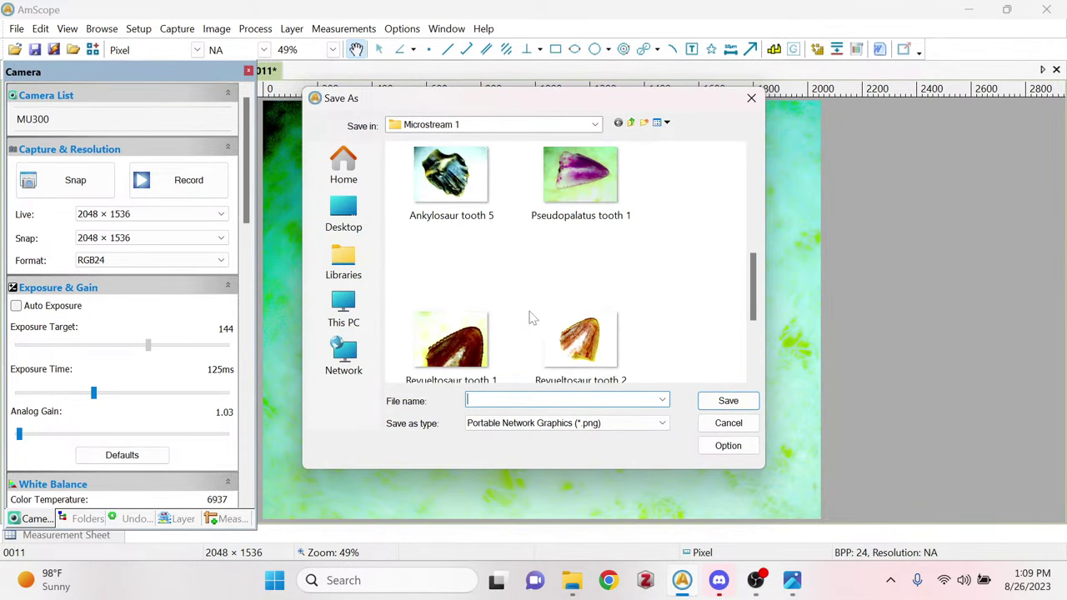
pyautogui.scroll(-1, 531, 317)
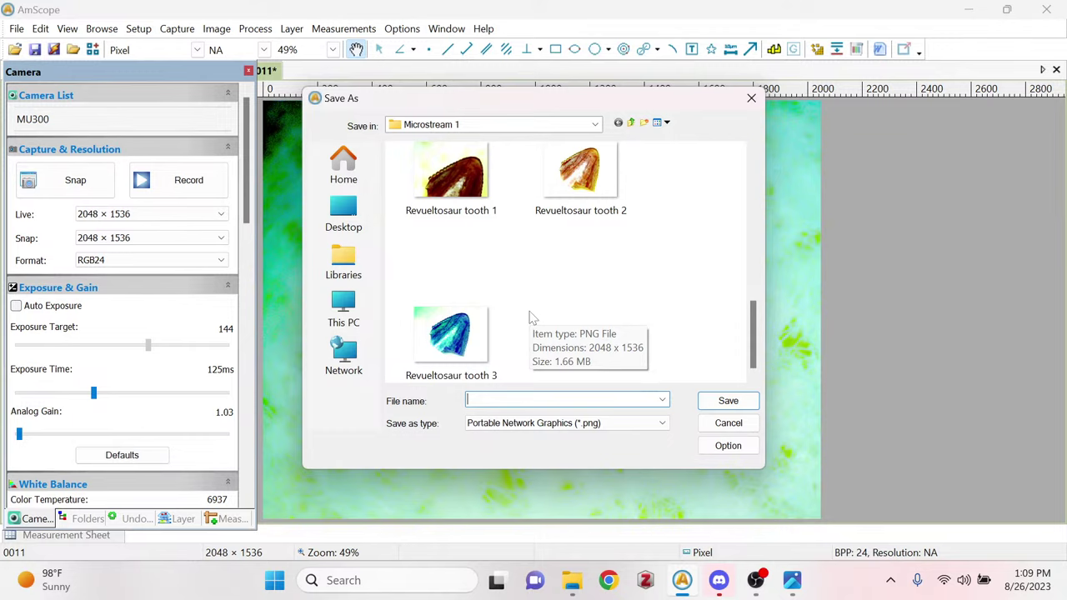
pyautogui.scroll(3, 532, 318)
pyautogui.scroll(-2, 532, 317)
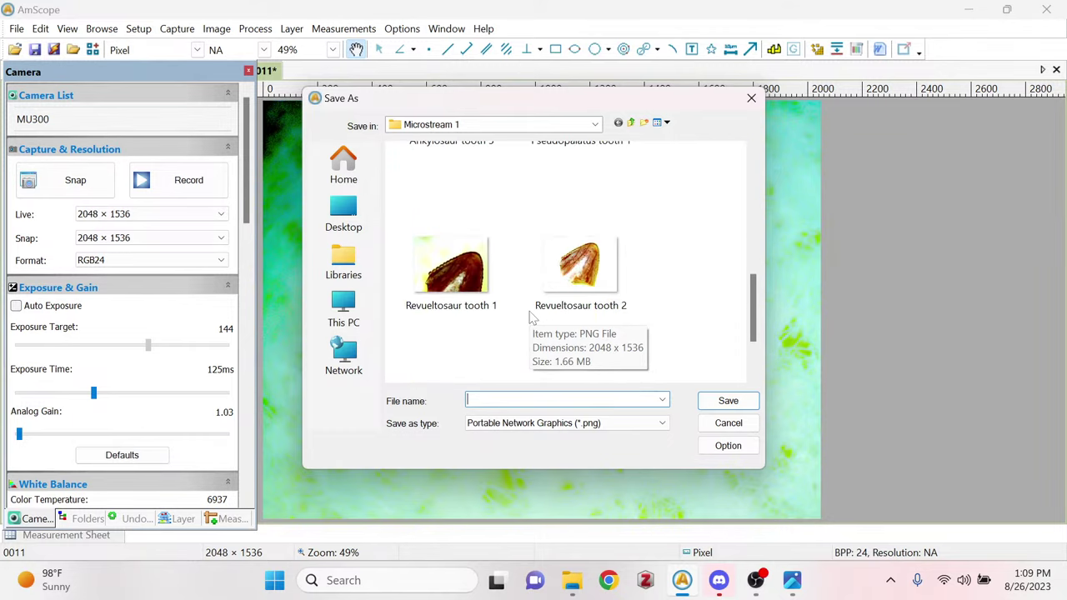
pyautogui.scroll(1, 531, 317)
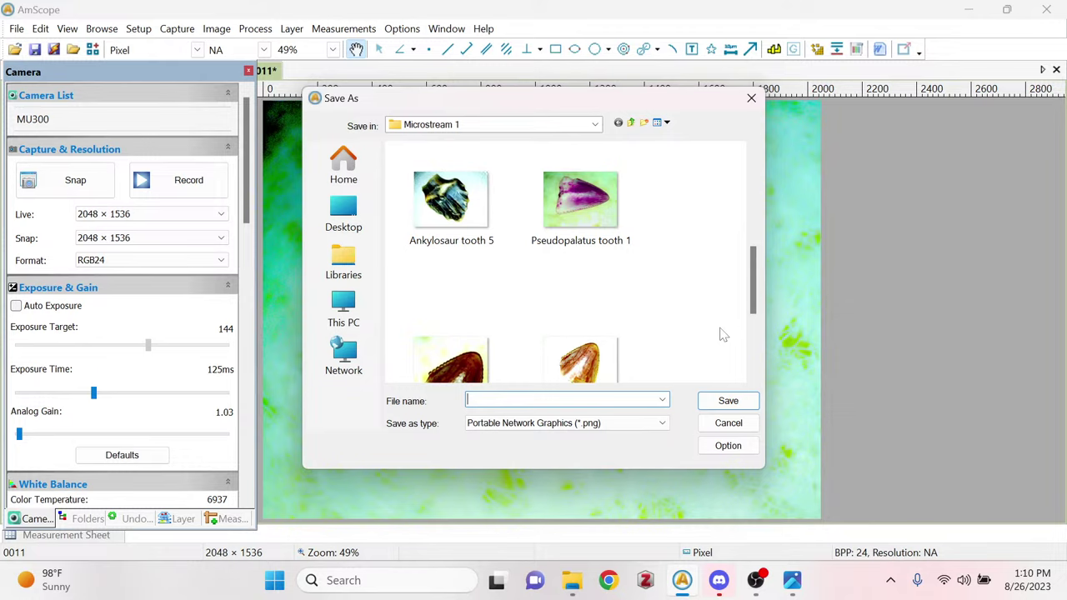
# Save the snapped image as the PNG "Pseudopalatus tooth 2" in the Microstream 1 folder.
pyautogui.write('Ps')
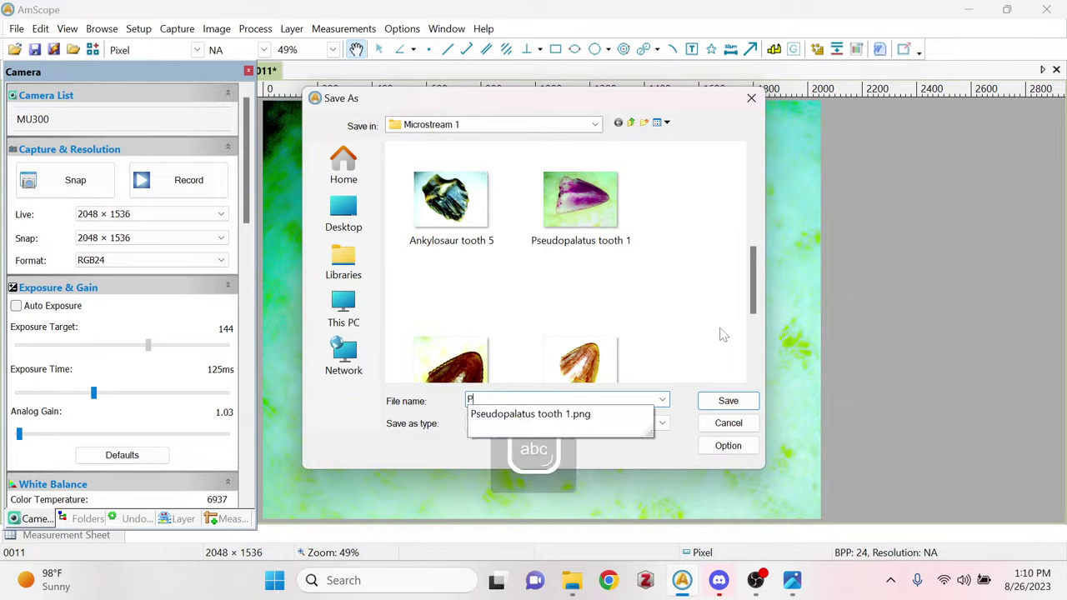
pyautogui.press('Down')
pyautogui.press('BackSpace')
pyautogui.press('BackSpace')
pyautogui.press('BackSpace')
pyautogui.press('BackSpace')
pyautogui.press('BackSpace')
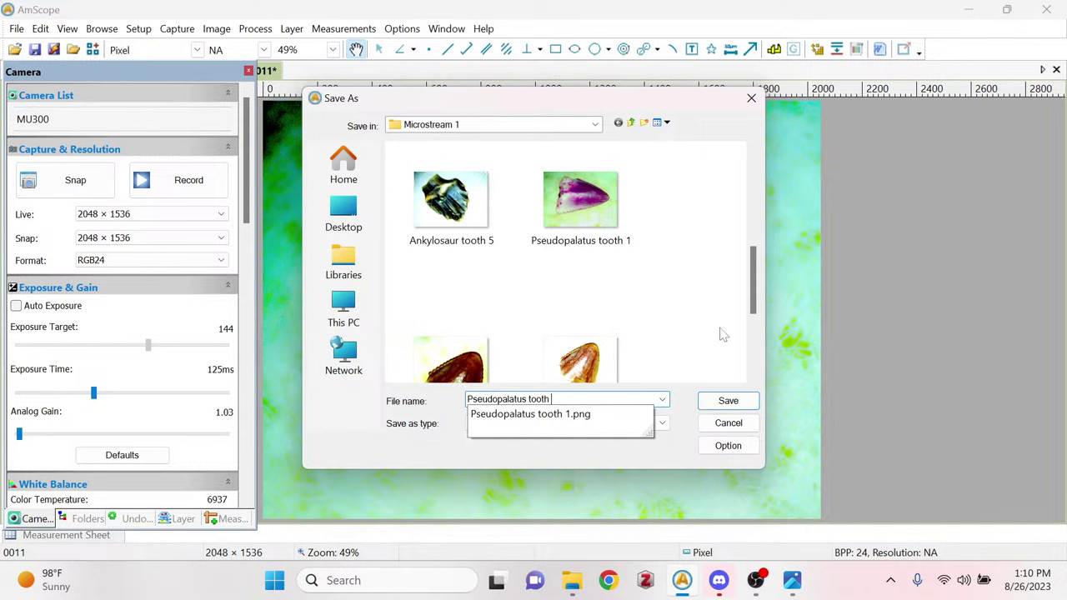
pyautogui.write('2')
pyautogui.press('Return')
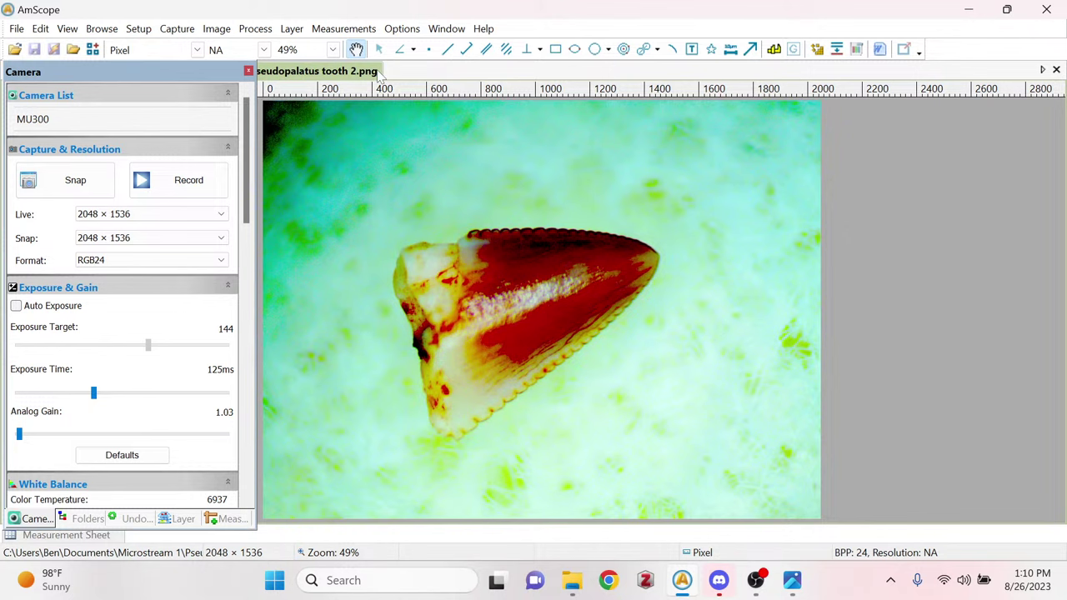
# Close the Pseudopalatus tooth 2.png image and snap an image of the tooth in the live view.
pyautogui.rightClick(379, 73)
pyautogui.click(398, 80)
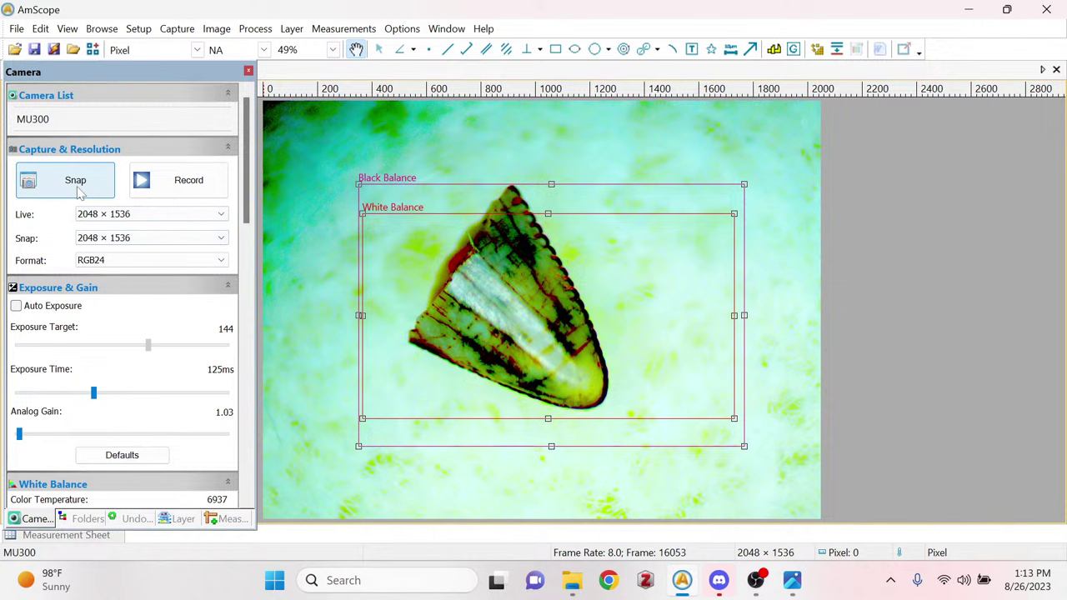
pyautogui.click(77, 185)
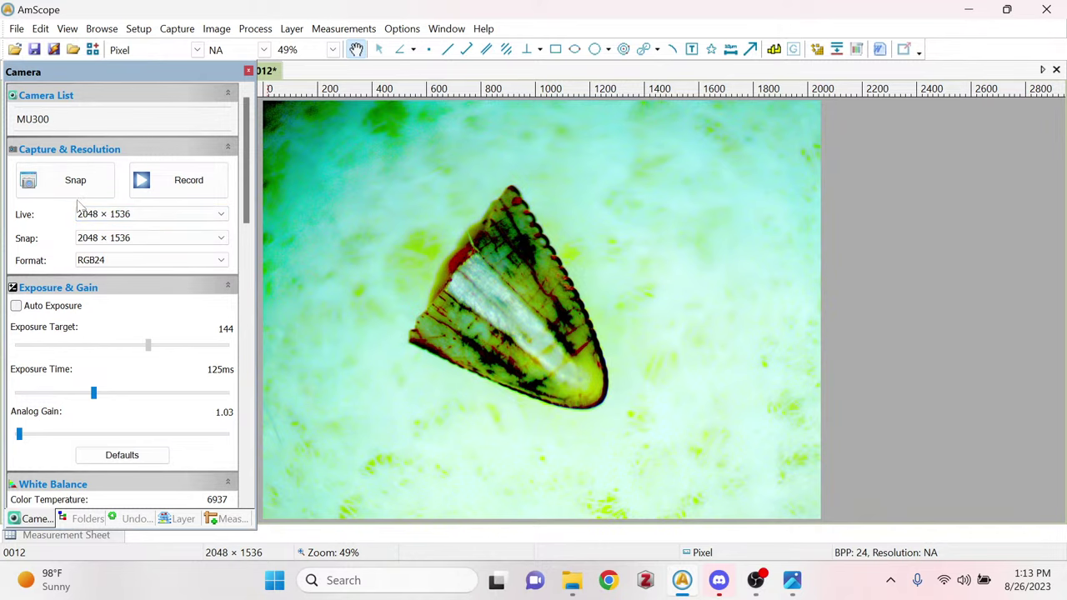
# Save the snapped image as the PNG "Pseudopalatus tooth 3" in the Microstream 1 folder and close it.
pyautogui.click(35, 50)
pyautogui.scroll(-5, 519, 298)
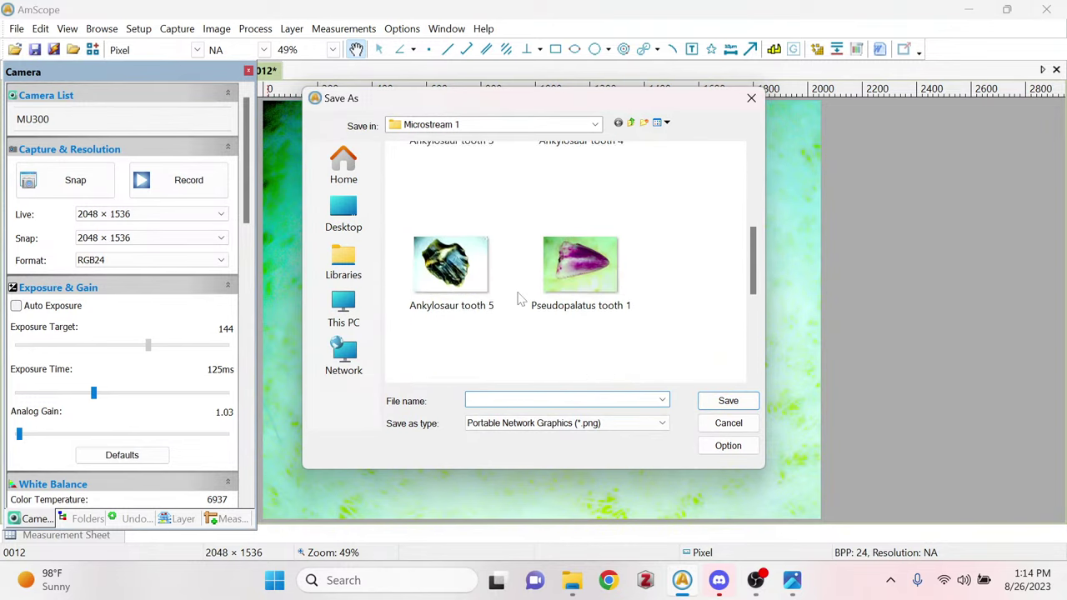
pyautogui.scroll(-4, 518, 298)
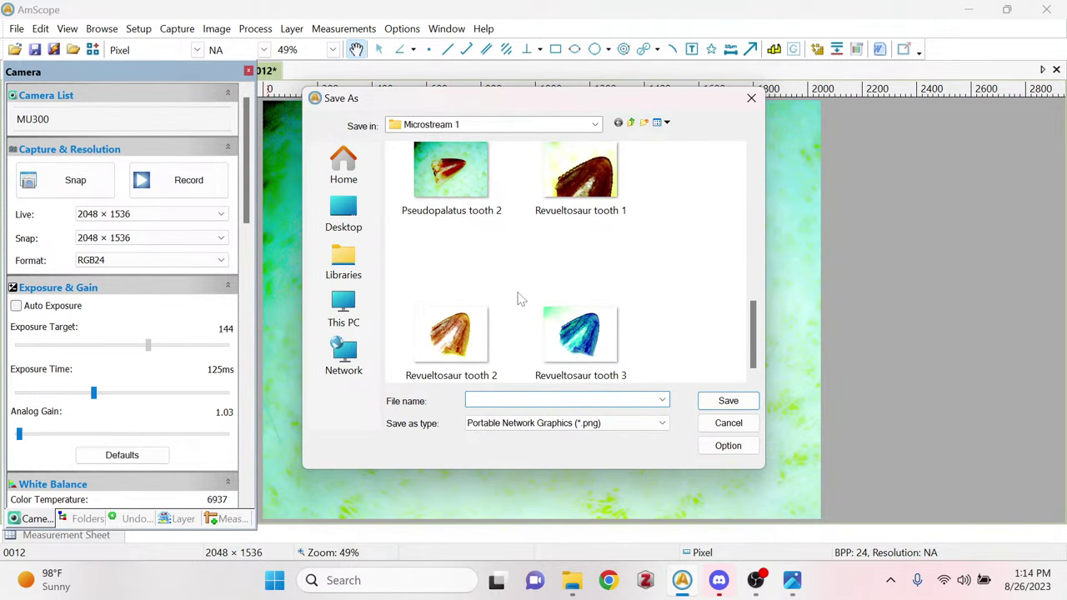
pyautogui.scroll(5, 518, 298)
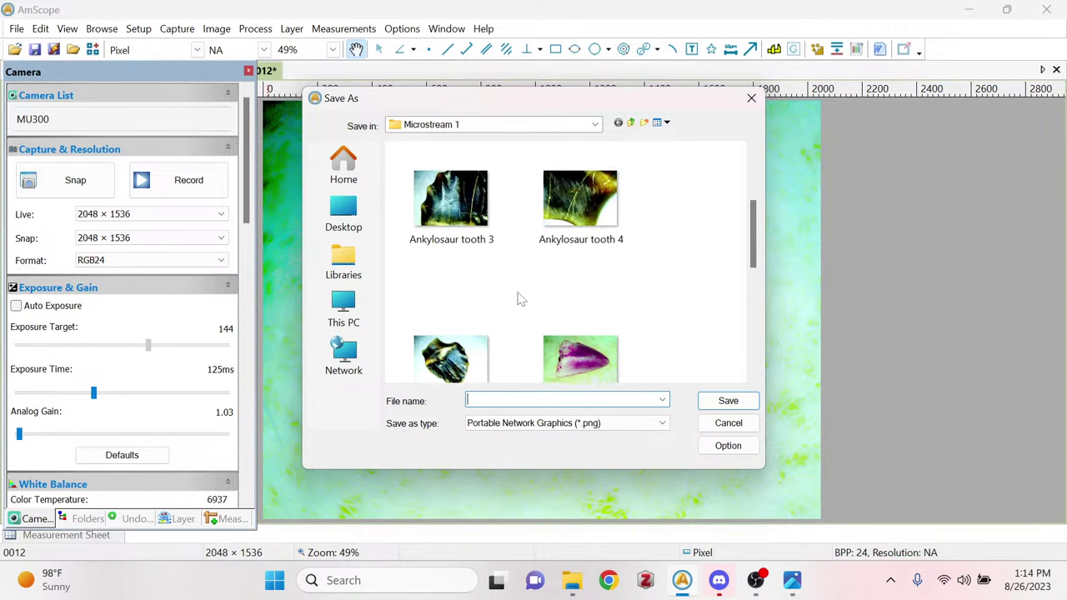
pyautogui.scroll(-3, 519, 298)
pyautogui.scroll(-1, 518, 299)
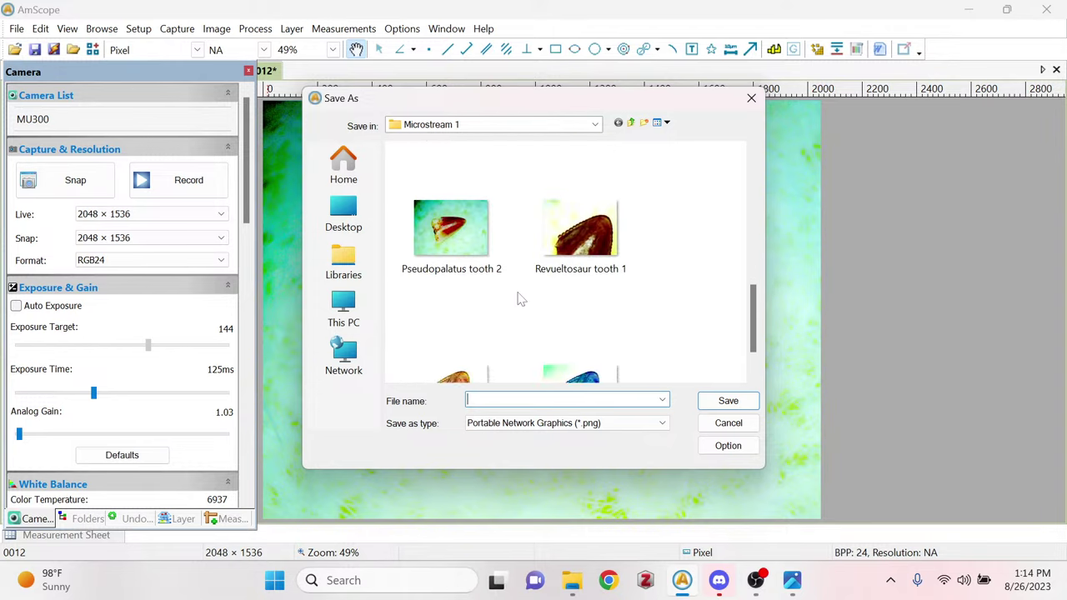
pyautogui.write('P')
pyautogui.press('Down')
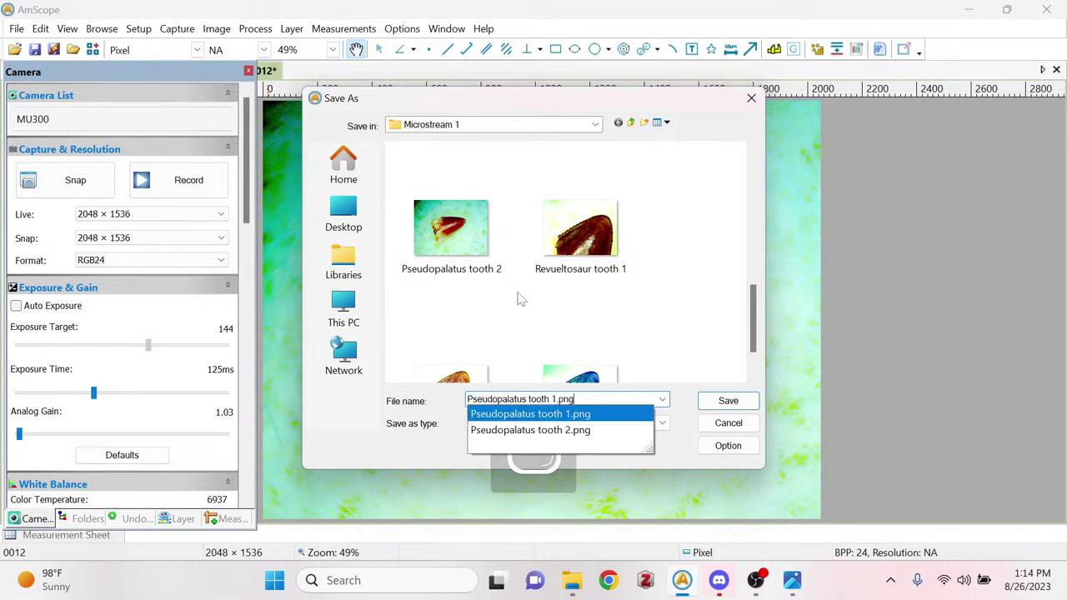
pyautogui.press('BackSpace')
pyautogui.press('BackSpace')
pyautogui.press('BackSpace')
pyautogui.press('BackSpace')
pyautogui.press('BackSpace')
pyautogui.write('3')
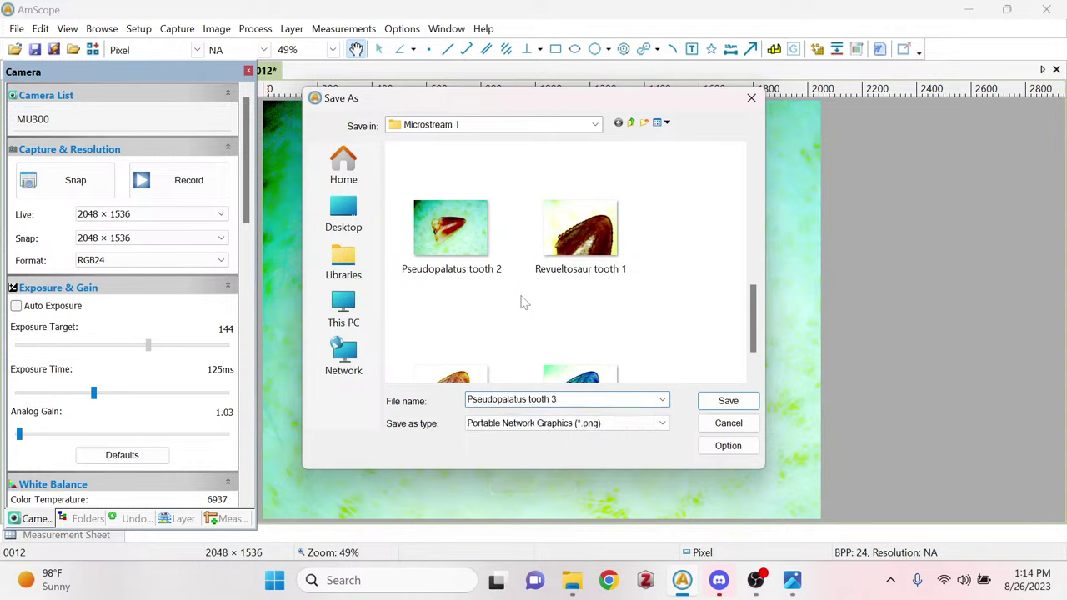
pyautogui.click(727, 403)
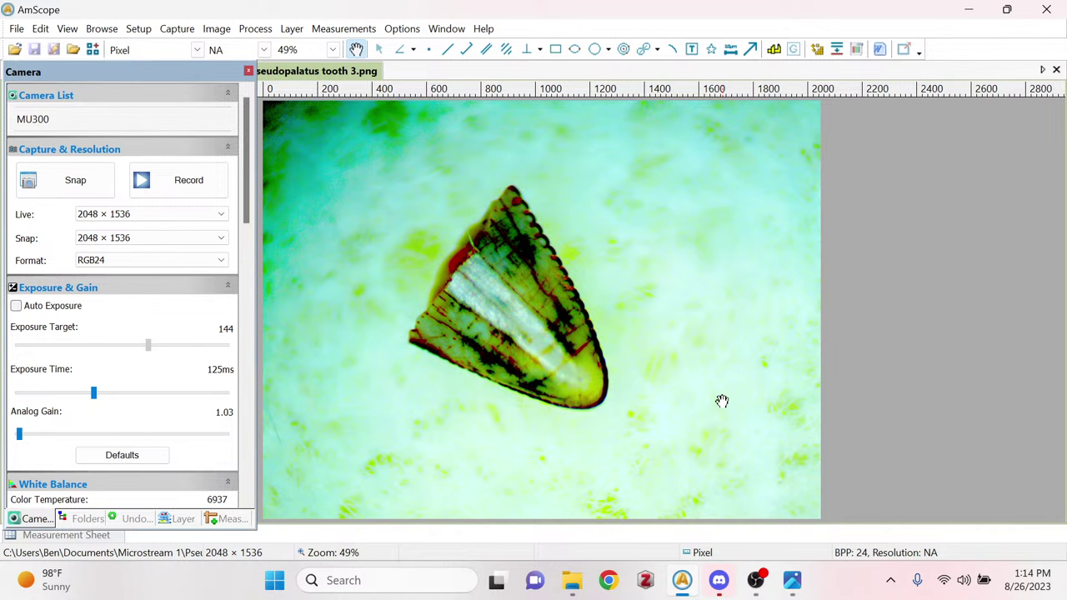
pyautogui.rightClick(361, 73)
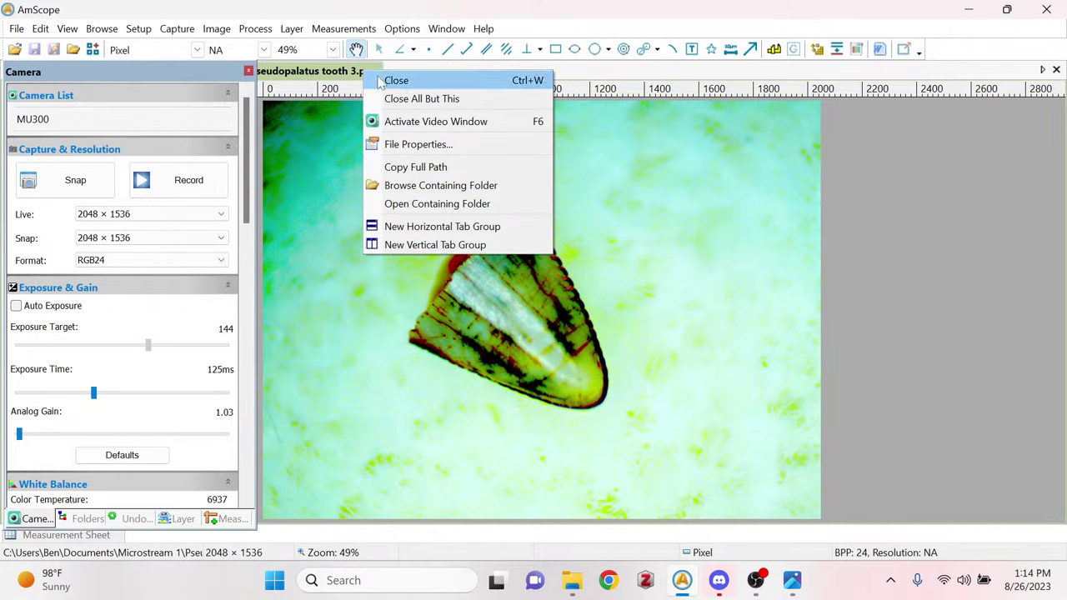
pyautogui.click(390, 81)
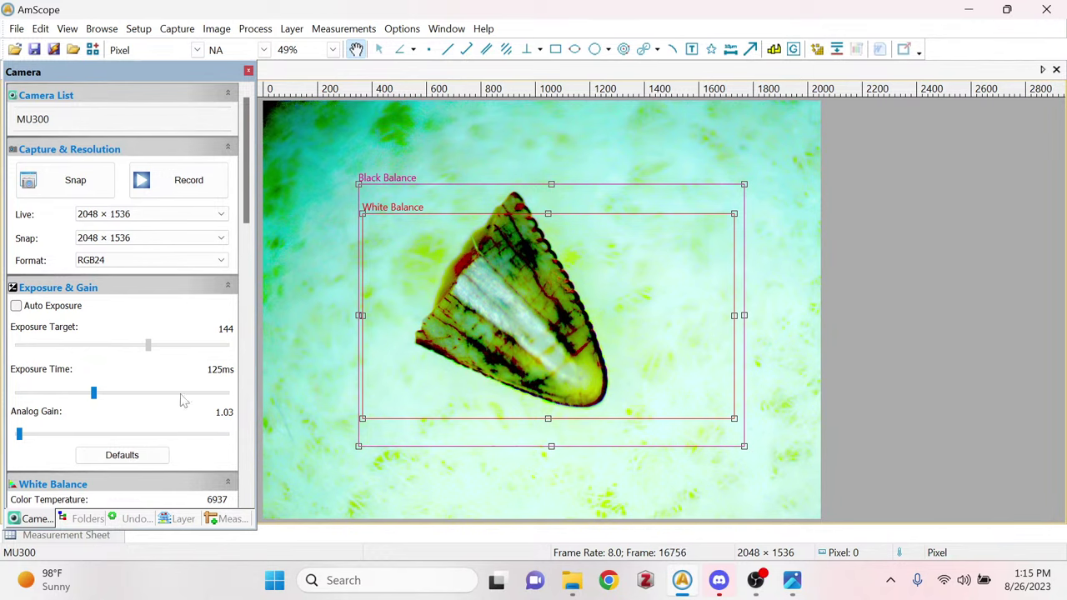
# Set the white balance color temperature to 4664 and the tint to 992, and snap an image of the tooth.
pyautogui.moveTo(126, 401); pyautogui.dragTo(93, 393)
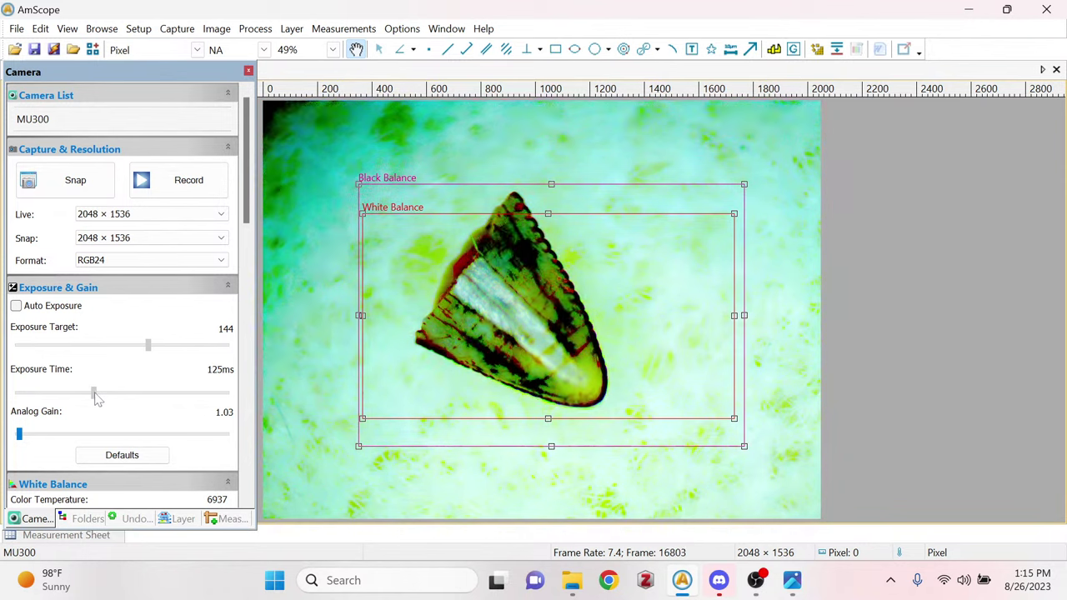
pyautogui.moveTo(247, 183); pyautogui.dragTo(254, 269)
pyautogui.moveTo(96, 257); pyautogui.dragTo(94, 313)
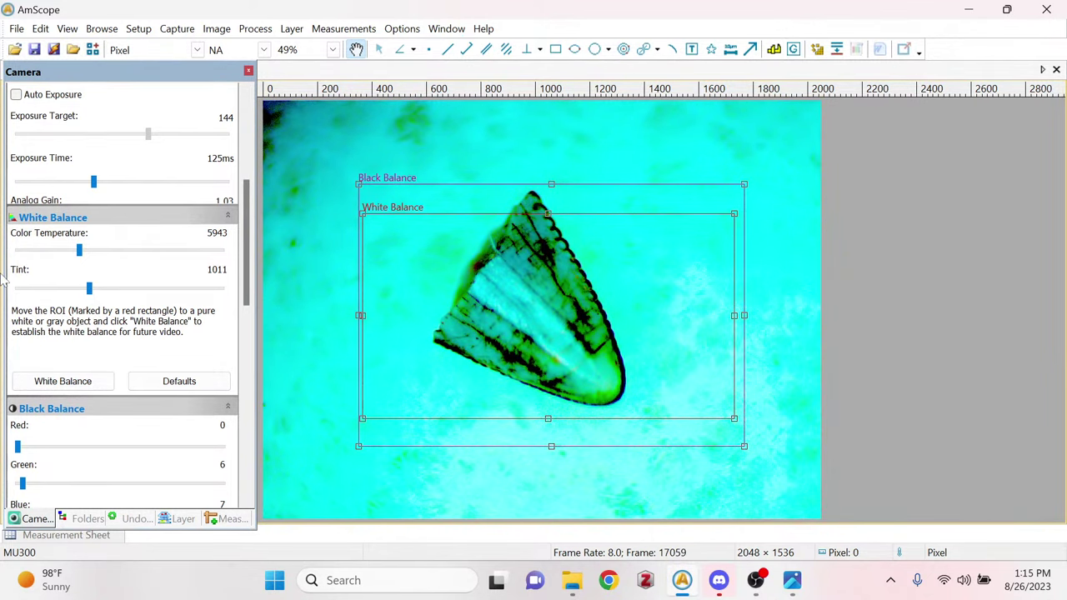
pyautogui.moveTo(79, 250)
pyautogui.mouseDown()
pyautogui.moveTo(53, 250)
pyautogui.moveTo(73, 260)
pyautogui.moveTo(110, 252)
pyautogui.moveTo(59, 250)
pyautogui.mouseUp()
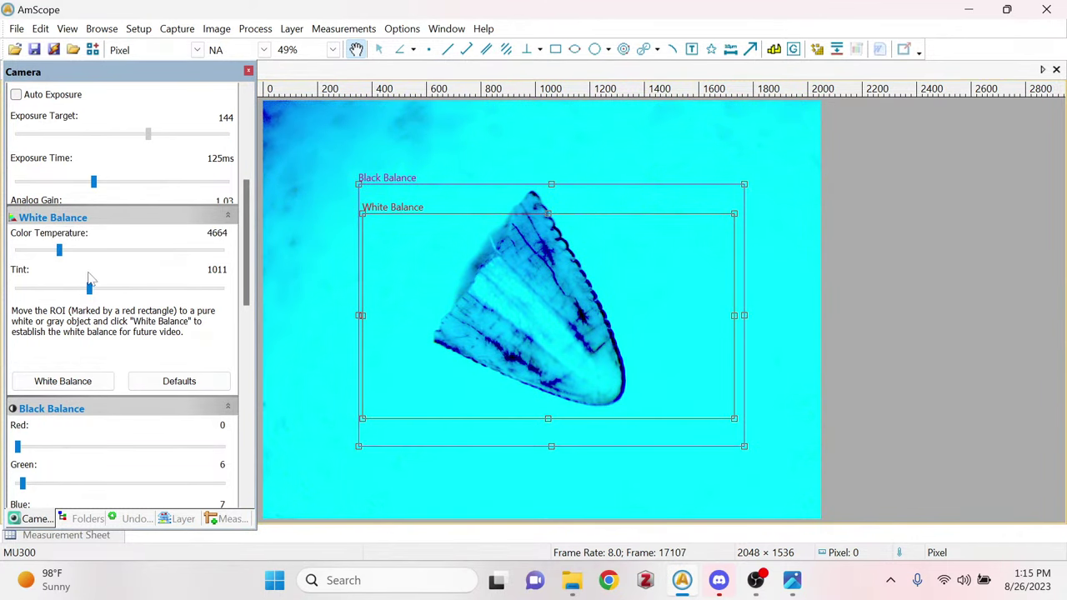
pyautogui.moveTo(94, 289)
pyautogui.mouseDown()
pyautogui.moveTo(107, 289)
pyautogui.moveTo(92, 294)
pyautogui.mouseUp()
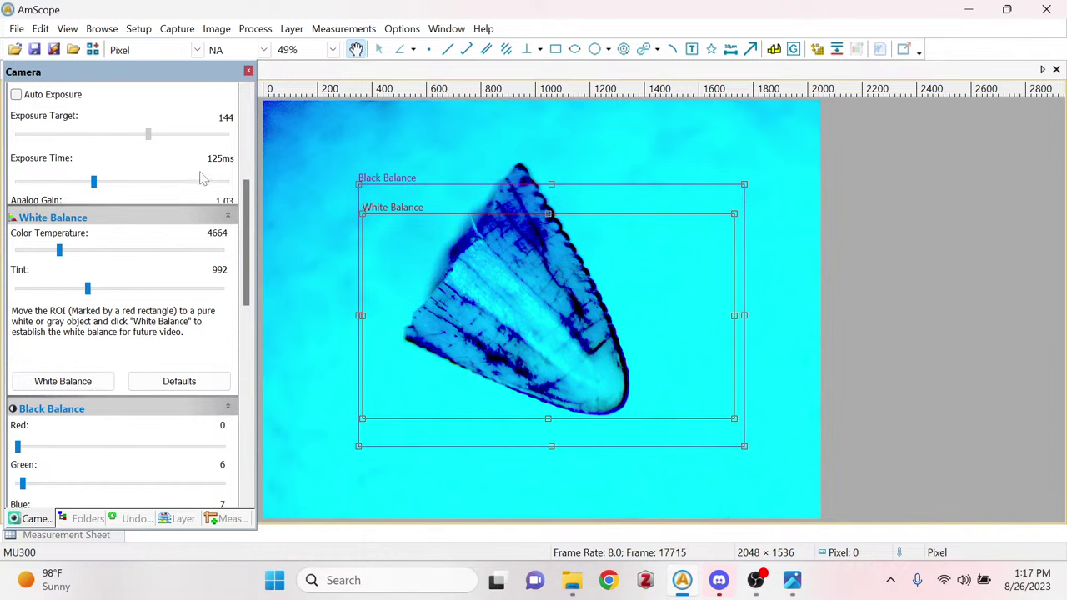
pyautogui.scroll(3, 200, 175)
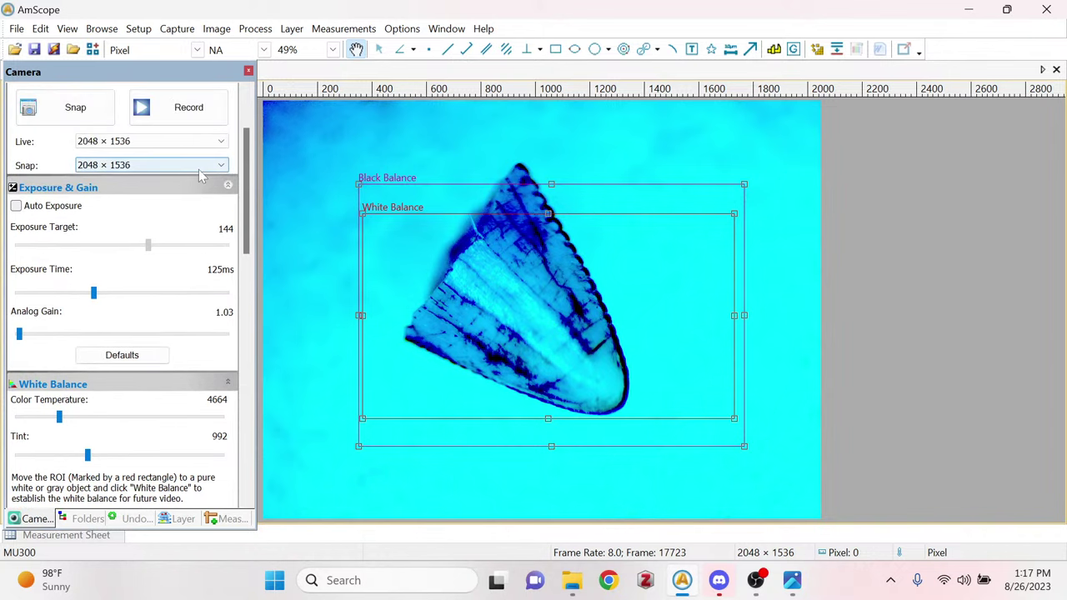
pyautogui.click(70, 115)
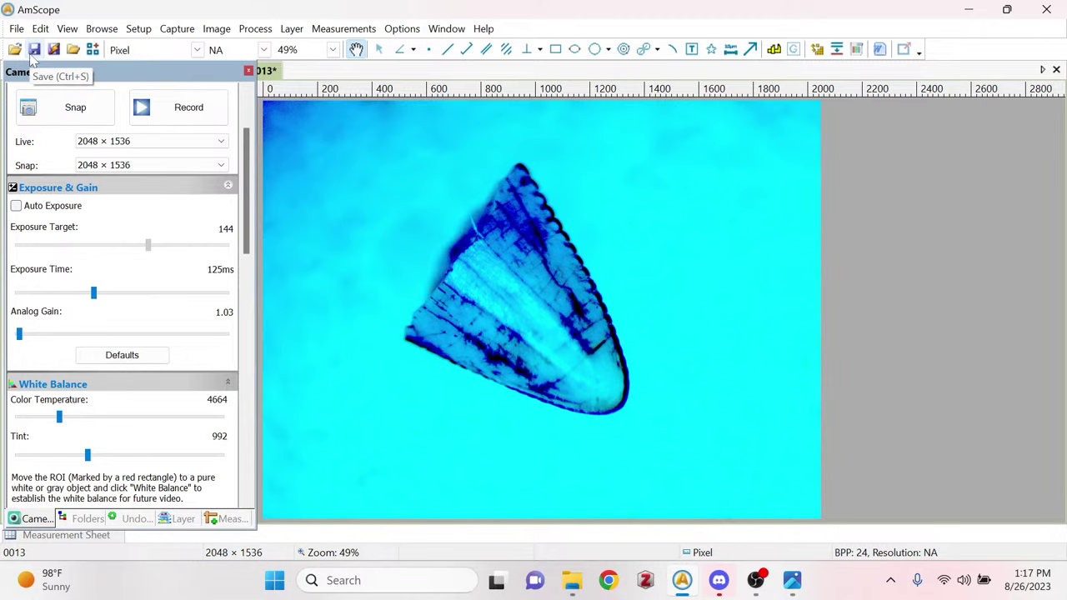
pyautogui.click(49, 100)
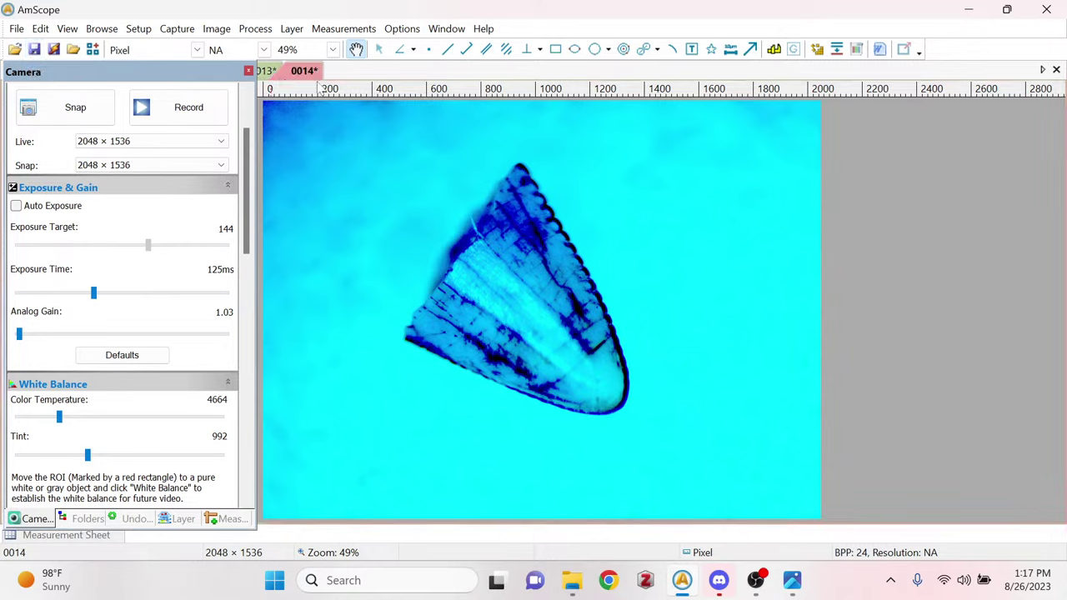
pyautogui.rightClick(317, 74)
pyautogui.click(342, 82)
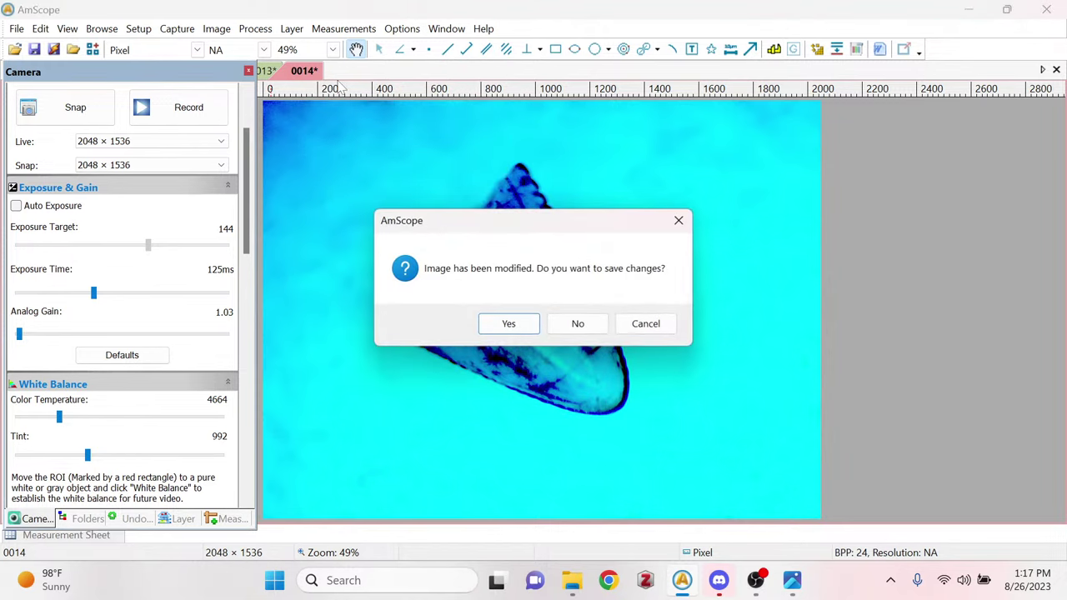
pyautogui.click(594, 324)
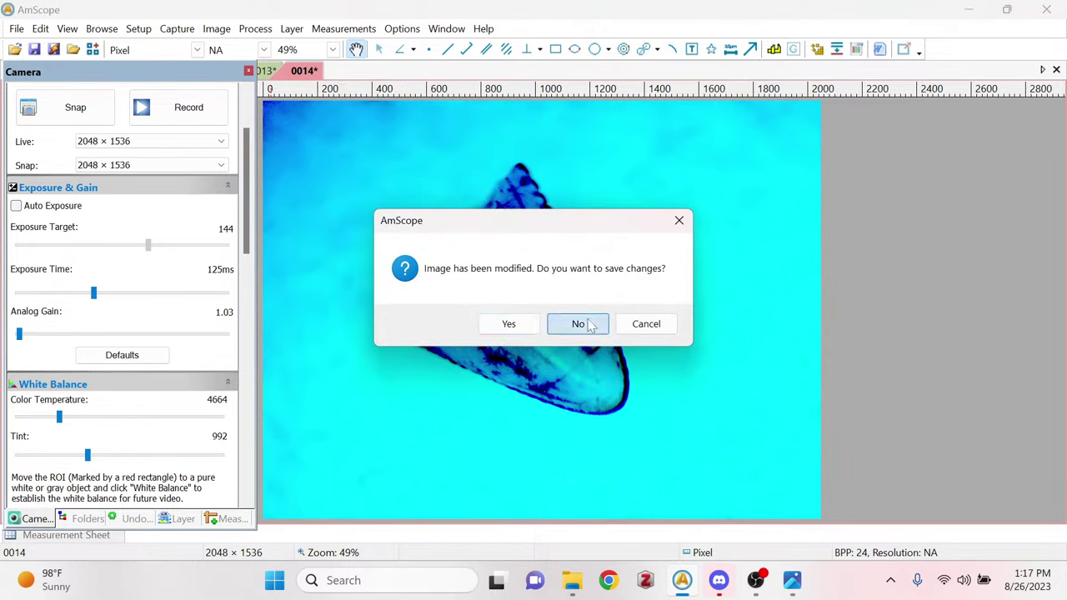
# Start saving the remaining snapped image and check which Pseudopalatus tooth file names are already used in the Microstream 1 folder.
pyautogui.click(34, 50)
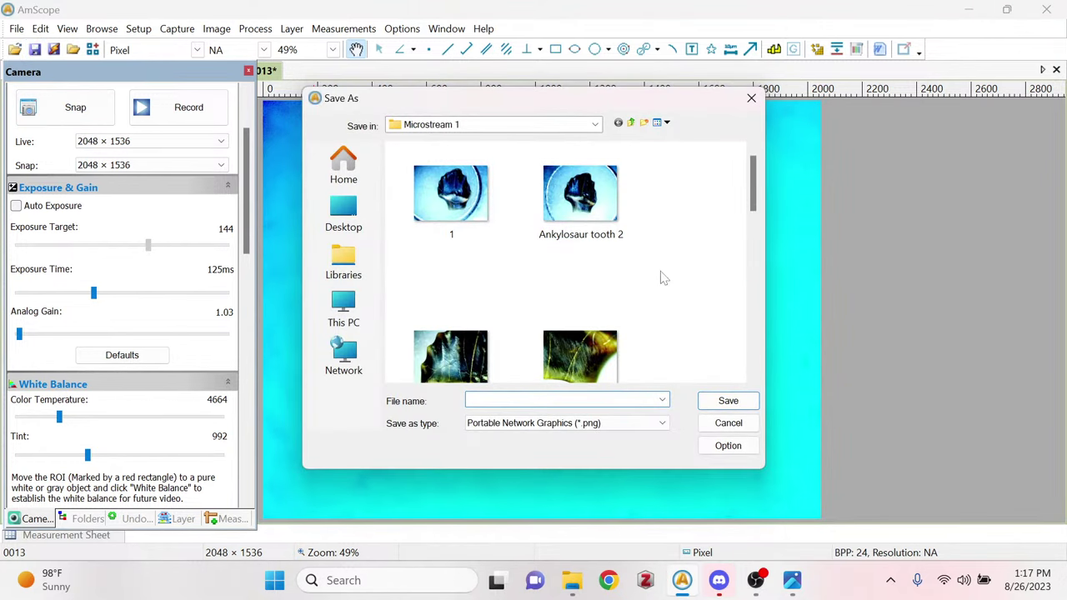
pyautogui.scroll(-5, 662, 277)
pyautogui.scroll(-5, 663, 277)
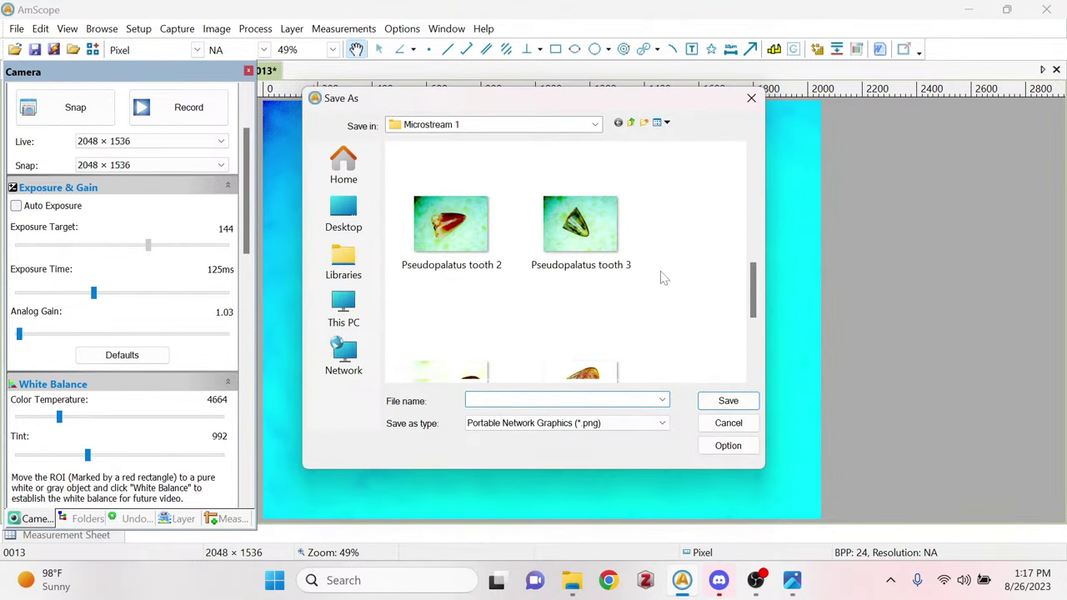
pyautogui.scroll(3, 662, 278)
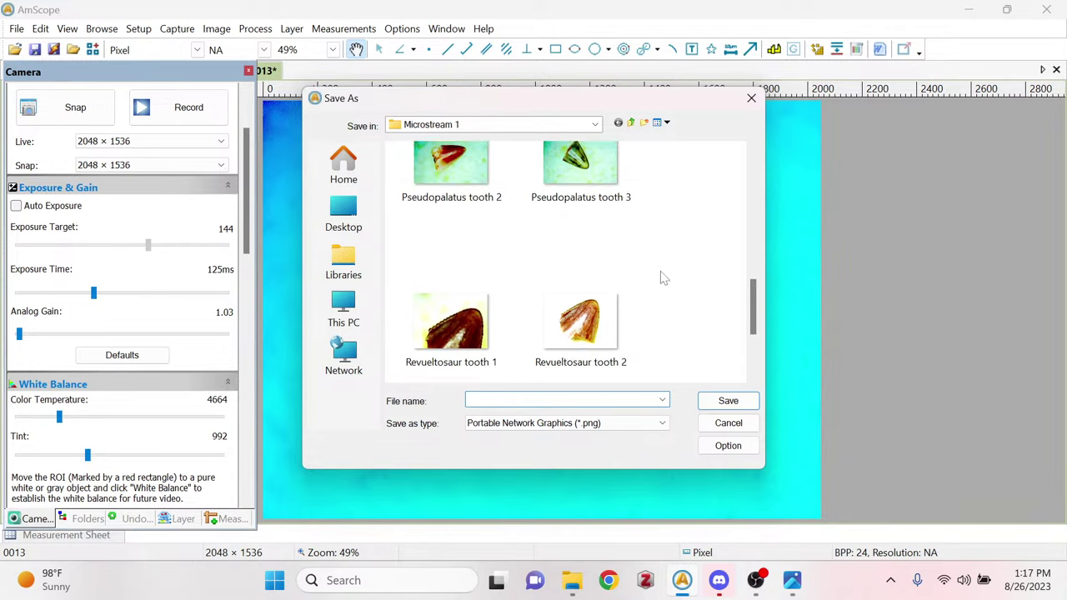
pyautogui.scroll(1, 663, 277)
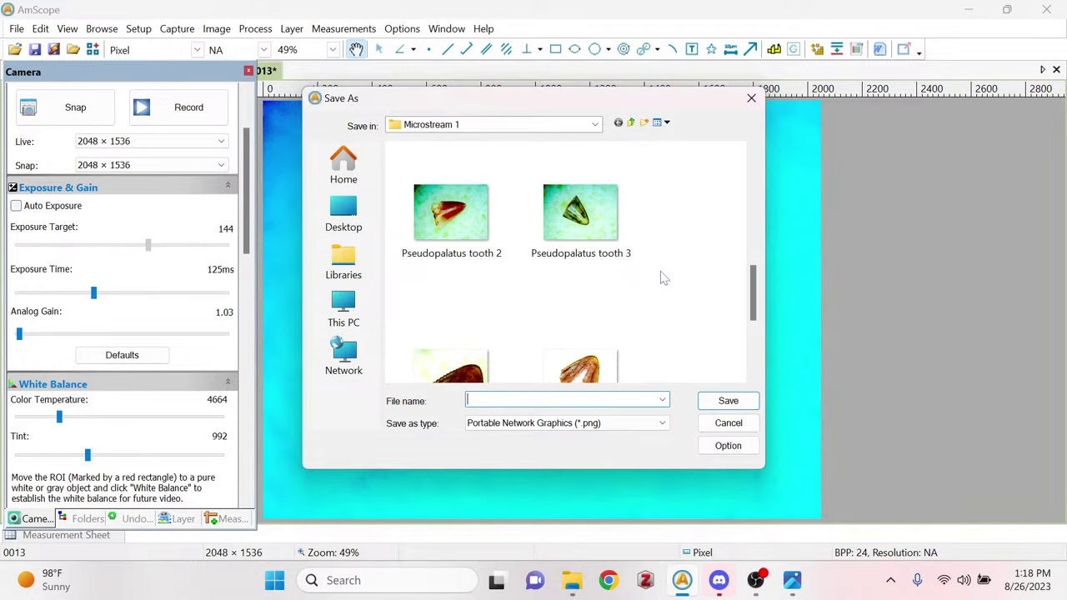
pyautogui.scroll(-1, 664, 278)
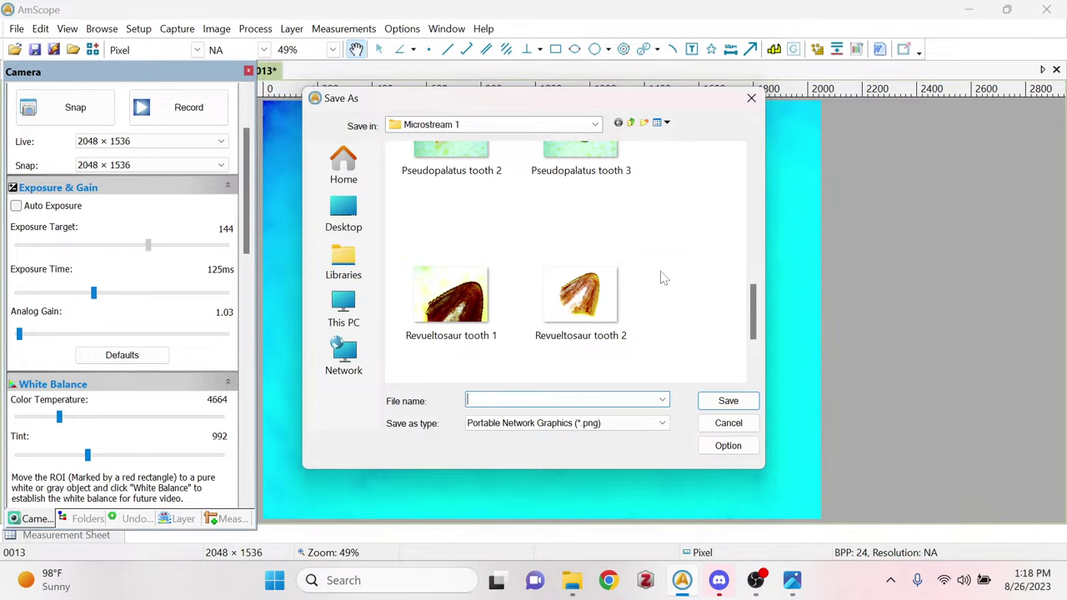
pyautogui.scroll(3, 664, 277)
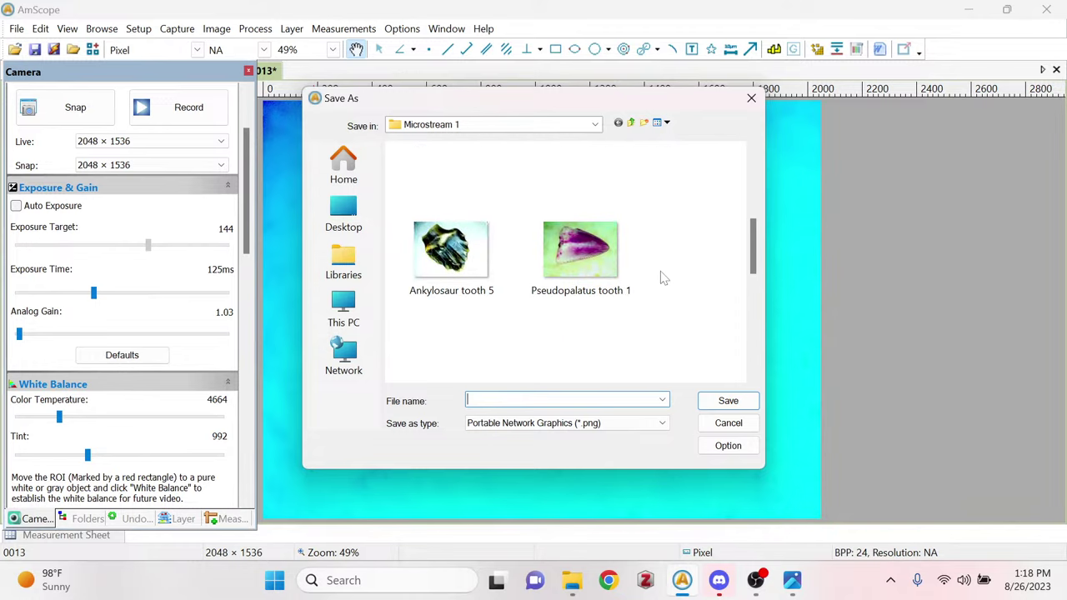
pyautogui.scroll(-2, 663, 277)
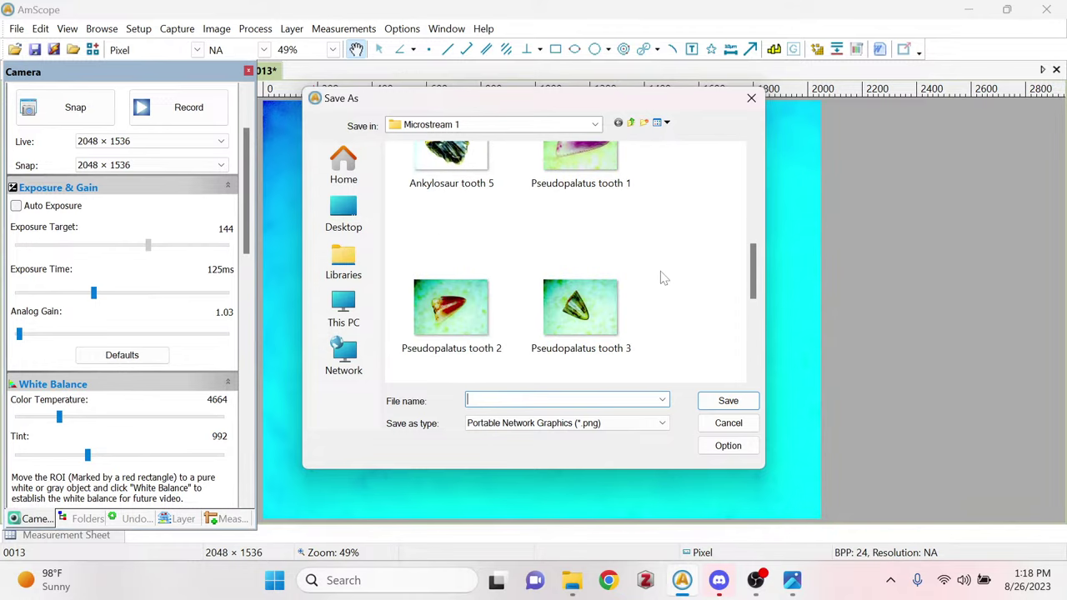
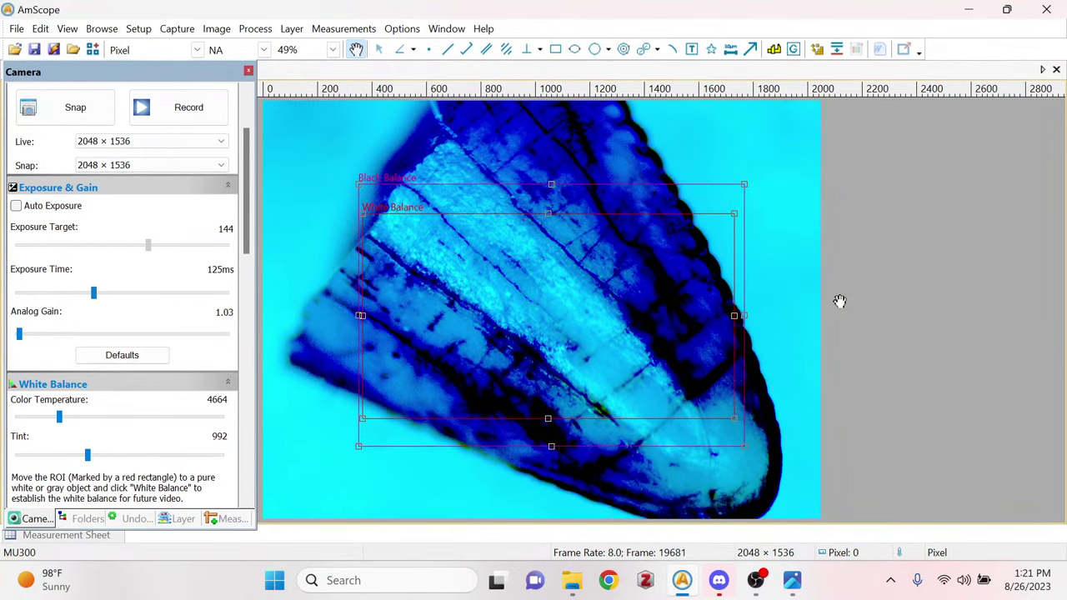
# Snap an image of the magnified tooth in the live view and dismiss the Windows Security notification.
pyautogui.click(77, 113)
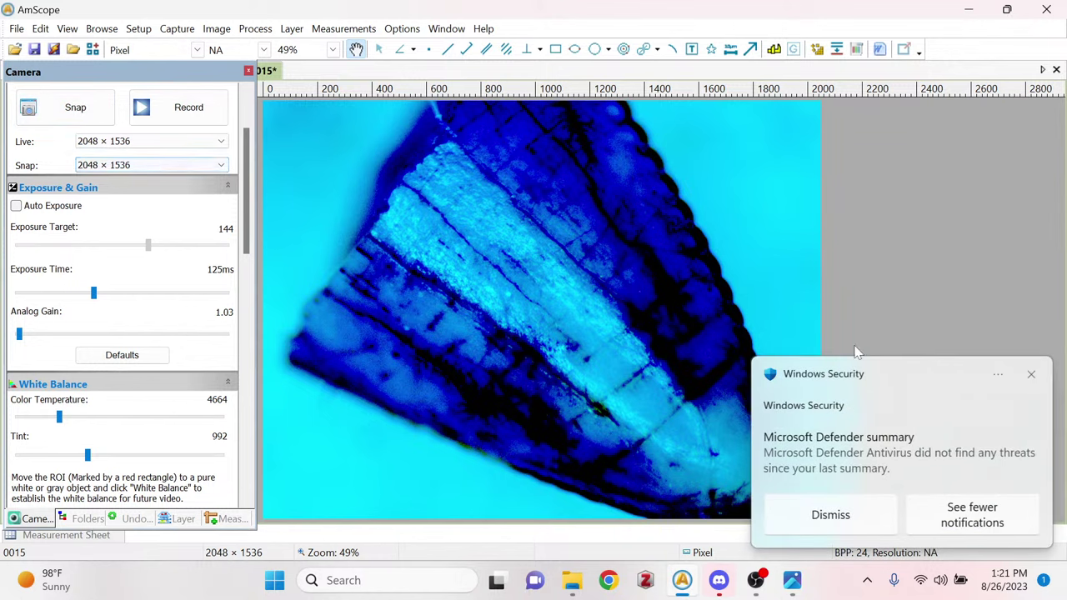
pyautogui.click(1033, 375)
pyautogui.scroll(3, 171, 286)
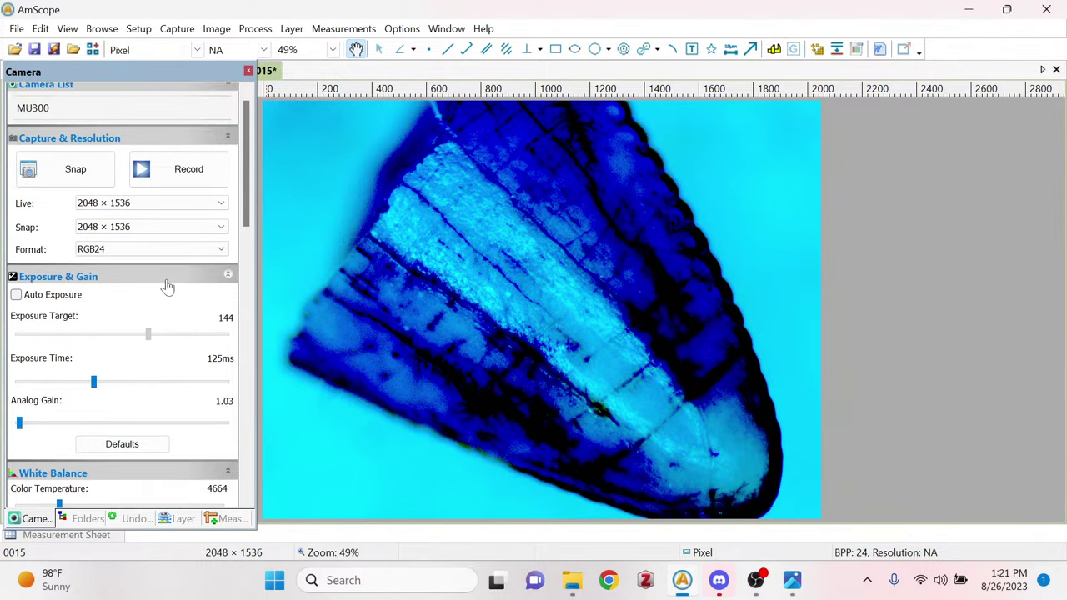
# Save the magnified tooth image as the PNG "Pseudopalatus tooth 5" in the Microstream 1 folder.
pyautogui.click(34, 50)
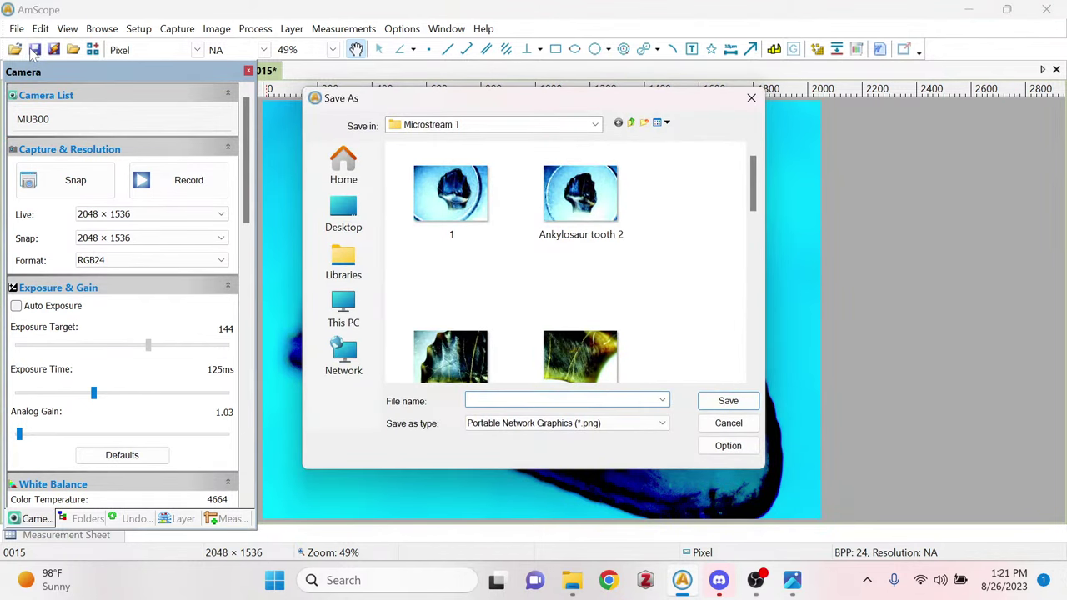
pyautogui.scroll(-5, 589, 231)
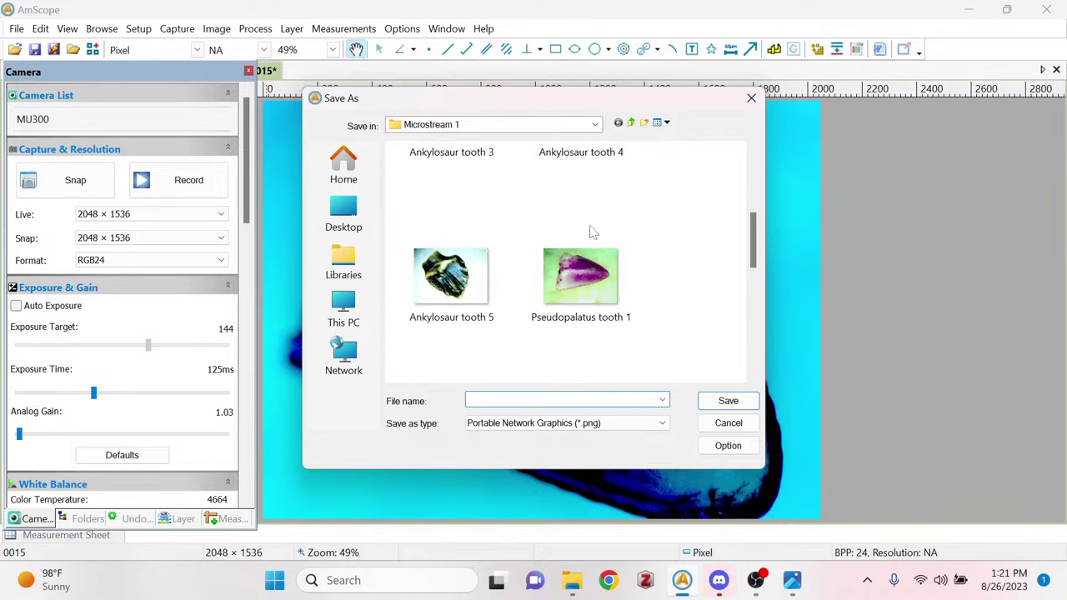
pyautogui.scroll(-2, 590, 232)
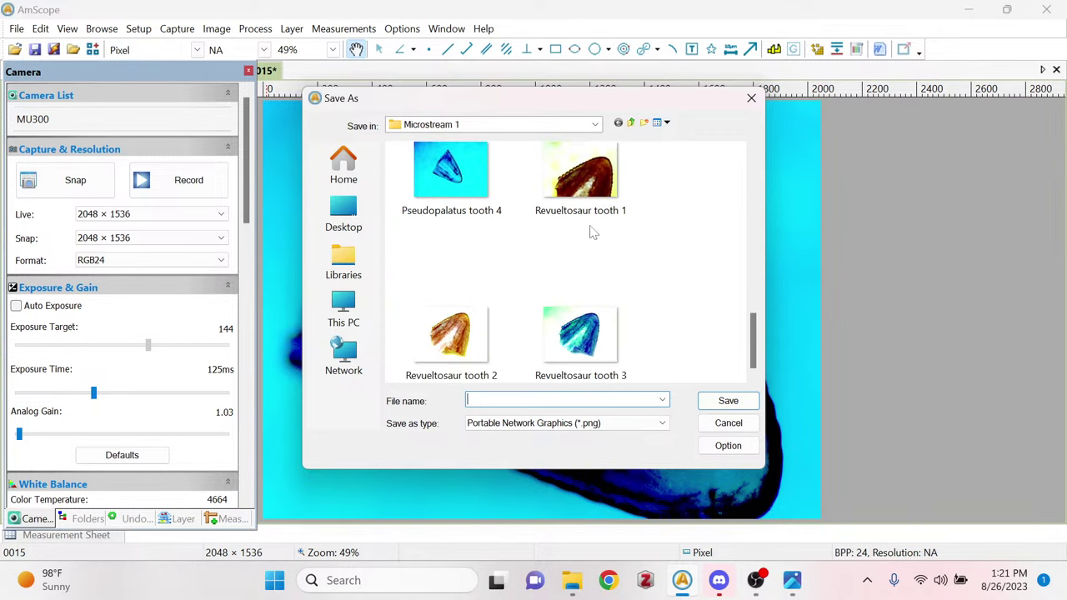
pyautogui.write('pseudopalatis')
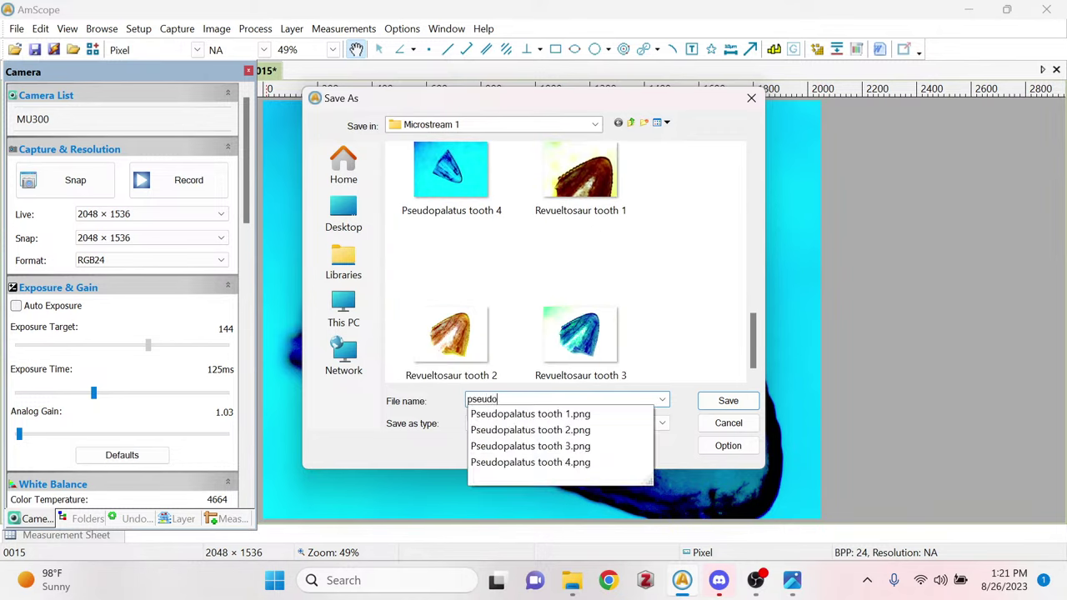
pyautogui.press('BackSpace')
pyautogui.press('BackSpace')
pyautogui.press('BackSpace')
pyautogui.press('Down')
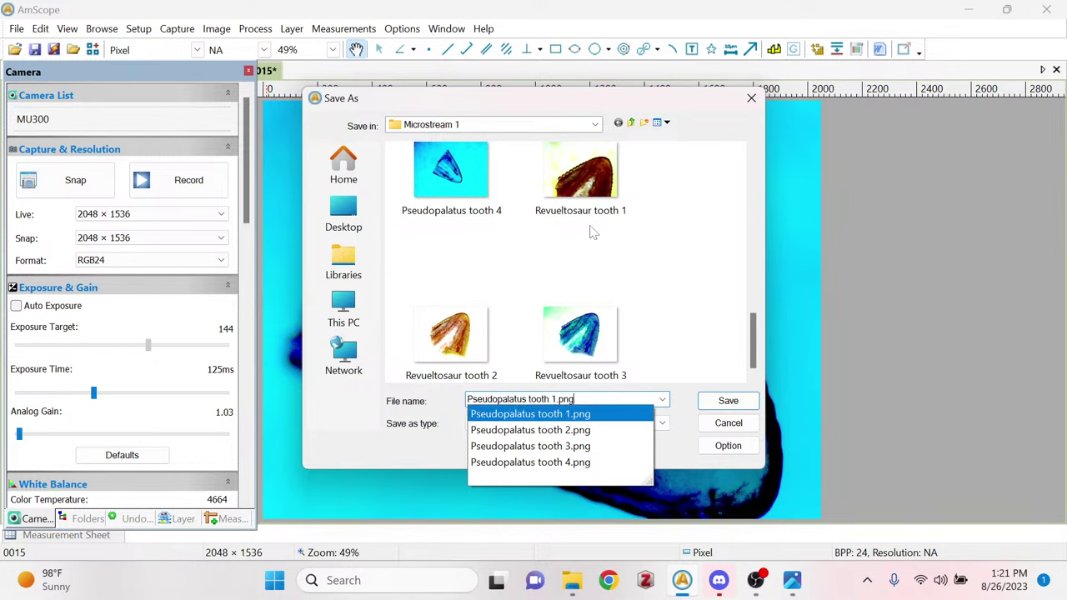
pyautogui.press('Down')
pyautogui.press('Down')
pyautogui.press('Down')
pyautogui.press('BackSpace')
pyautogui.press('BackSpace')
pyautogui.press('BackSpace')
pyautogui.press('BackSpace')
pyautogui.press('BackSpace')
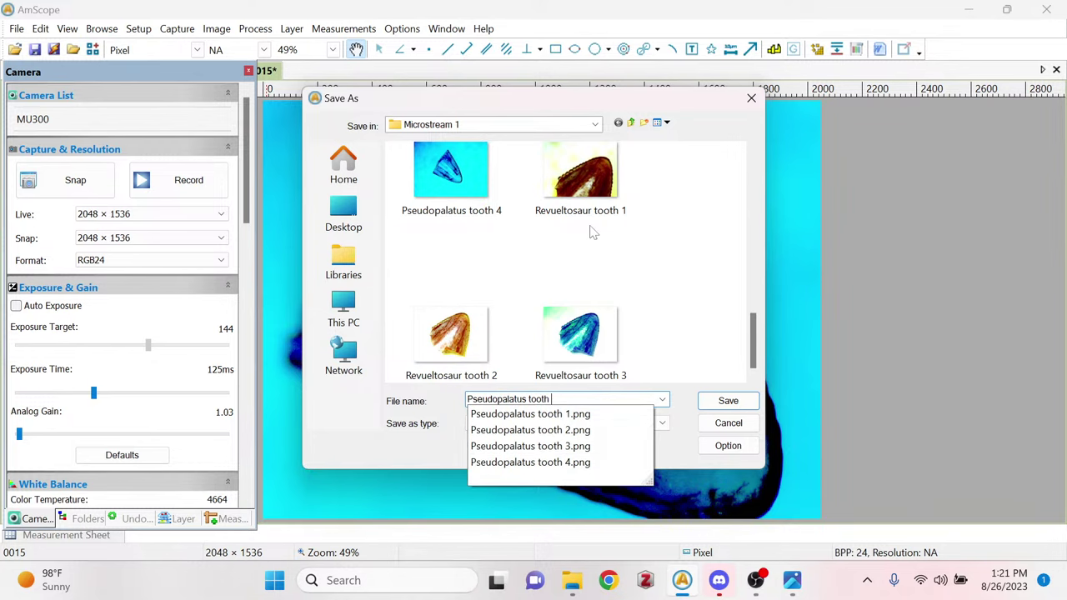
pyautogui.write('5')
pyautogui.press('Return')
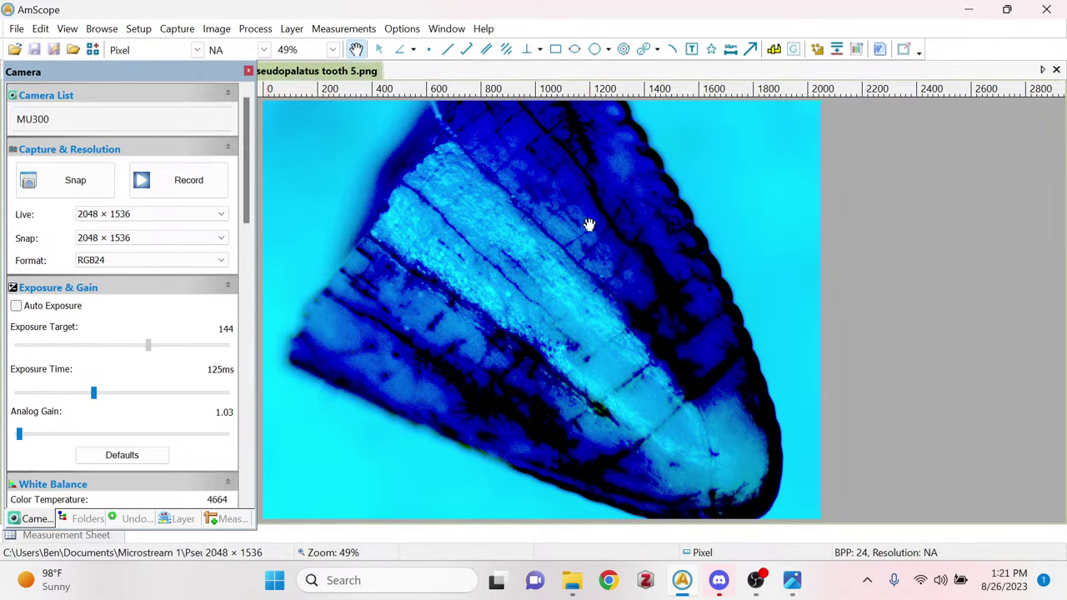
# Close the saved Pseudopalatus tooth 5 image and the photo viewer showing the Ankylosaur tooth.
pyautogui.rightClick(370, 77)
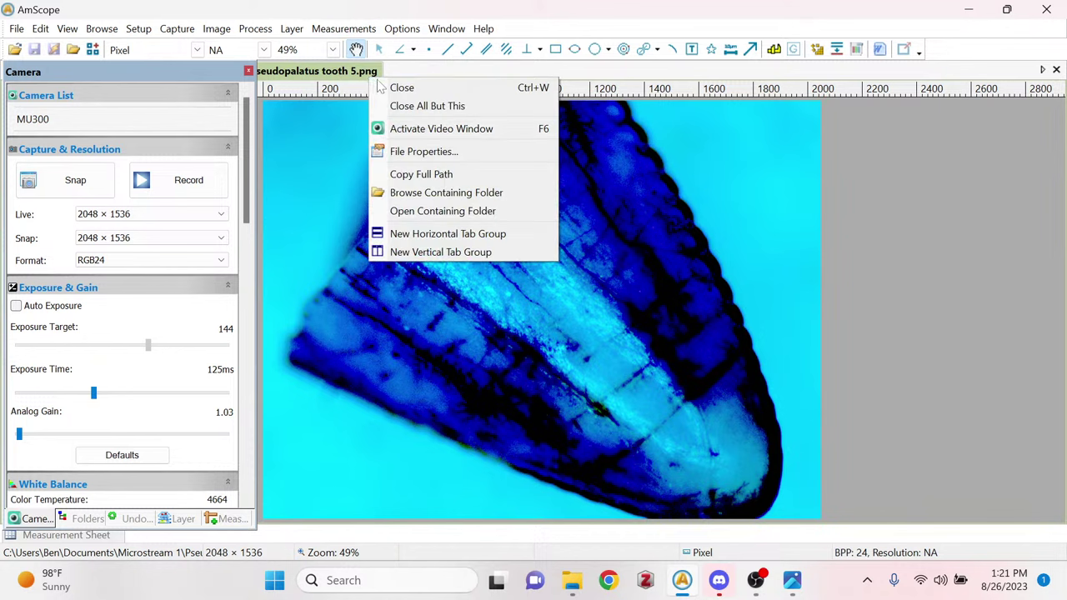
pyautogui.click(383, 87)
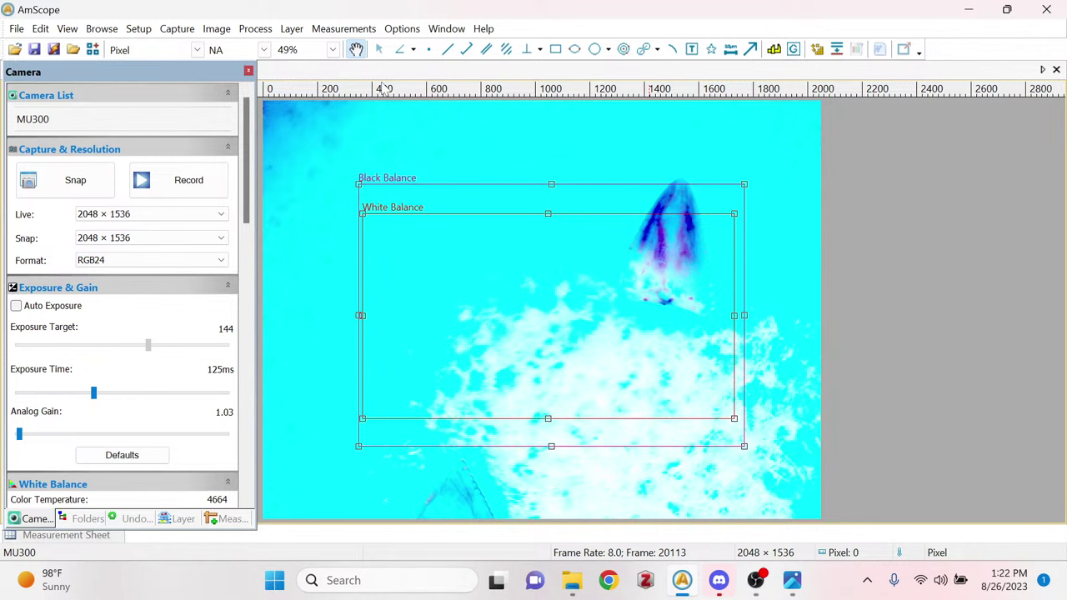
pyautogui.click(790, 583)
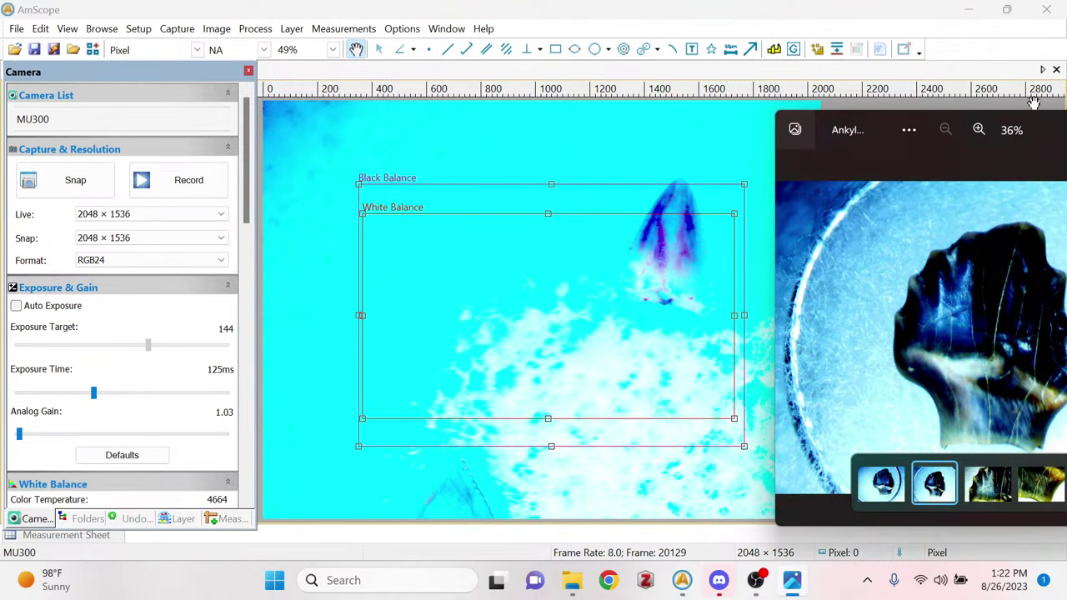
pyautogui.moveTo(1043, 139); pyautogui.dragTo(901, 102)
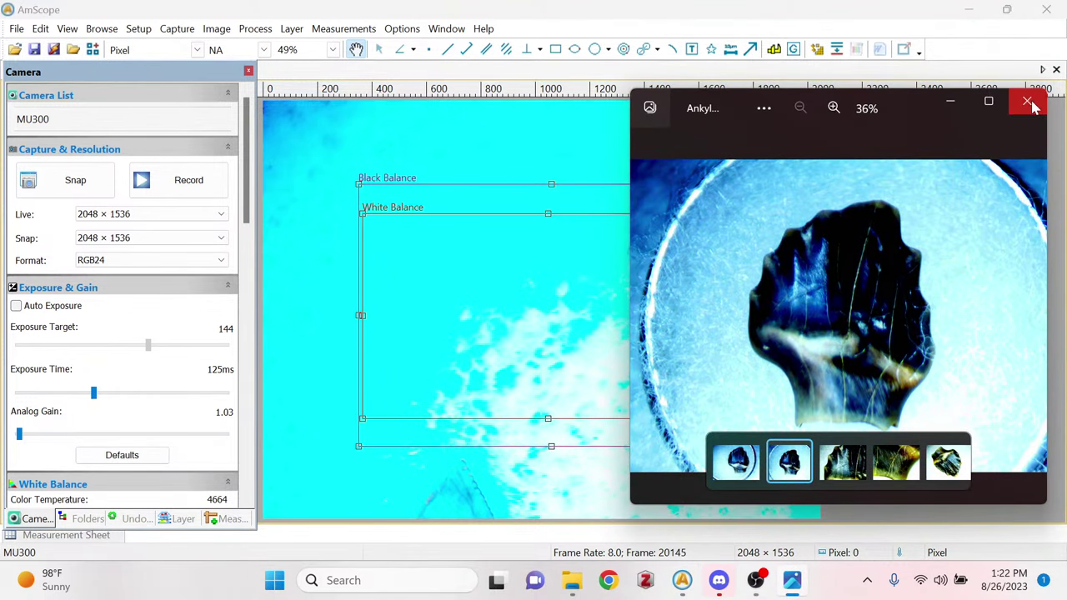
pyautogui.click(1027, 101)
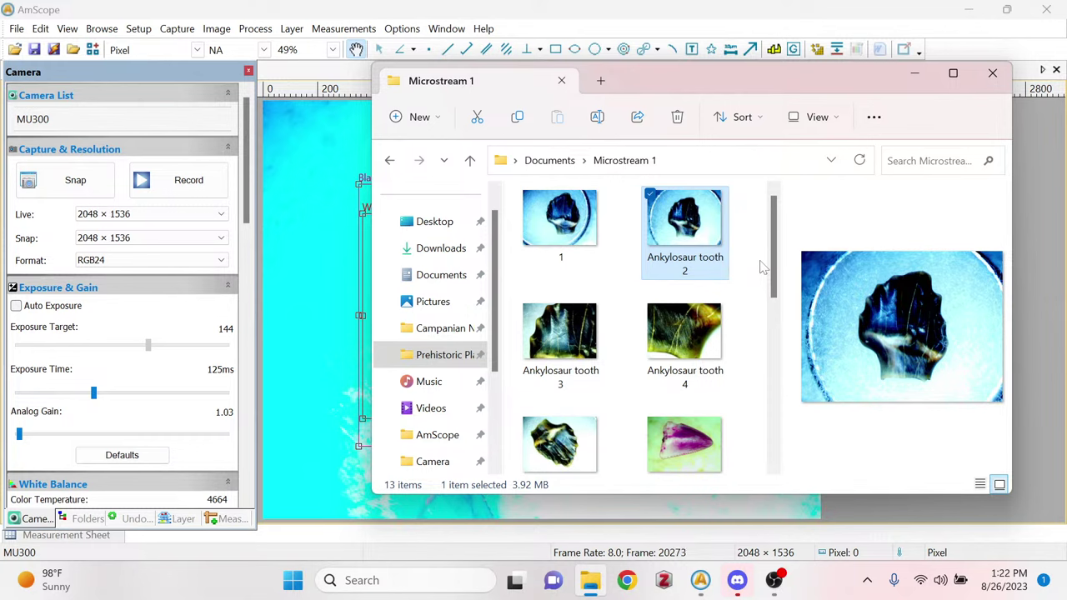
# Open the Pseudopalatus tooth 5 image from the Microstream 1 folder in the photo viewer and close the folder window.
pyautogui.scroll(-3, 760, 266)
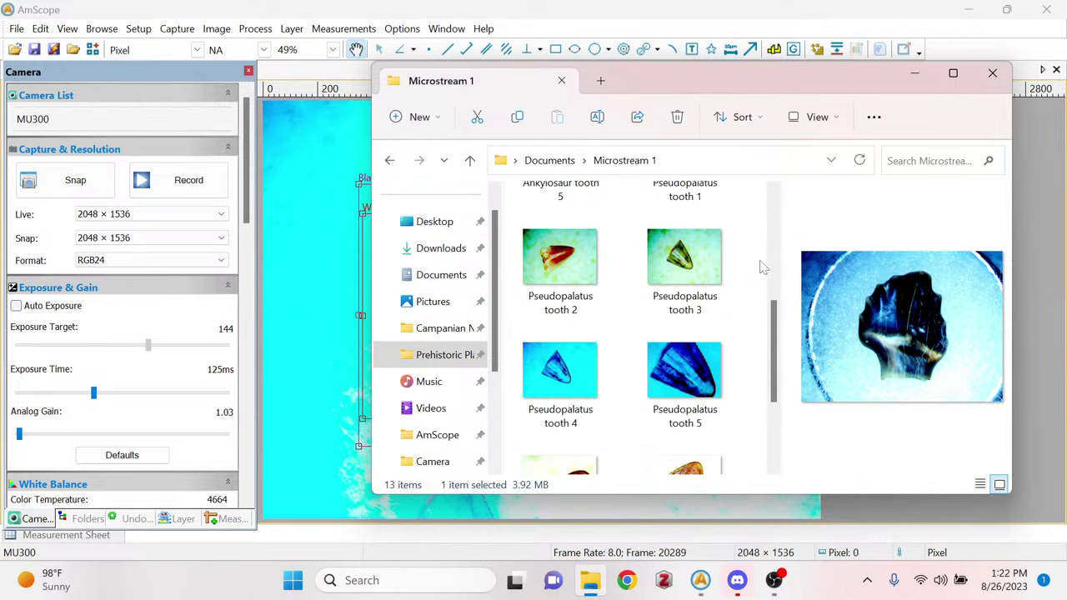
pyautogui.scroll(-2, 761, 266)
pyautogui.scroll(1, 761, 266)
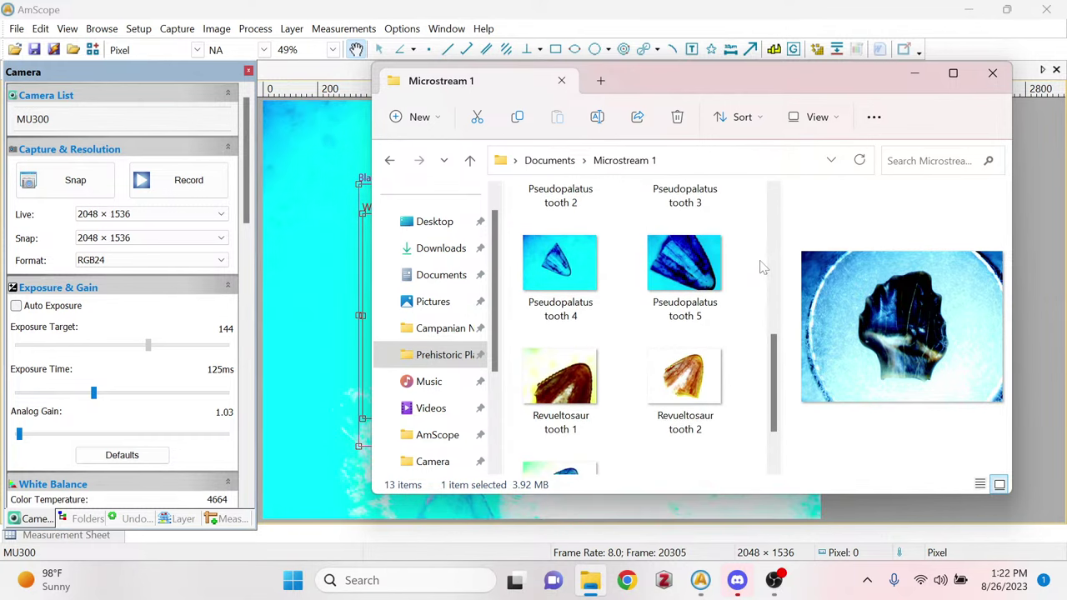
pyautogui.doubleClick(684, 265)
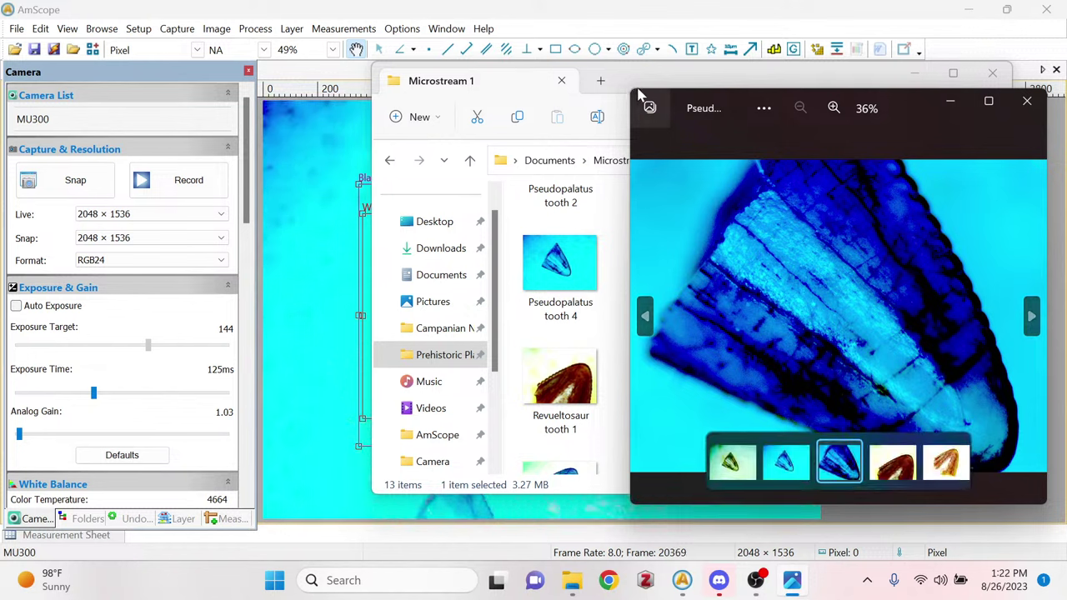
pyautogui.click(593, 82)
pyautogui.click(992, 77)
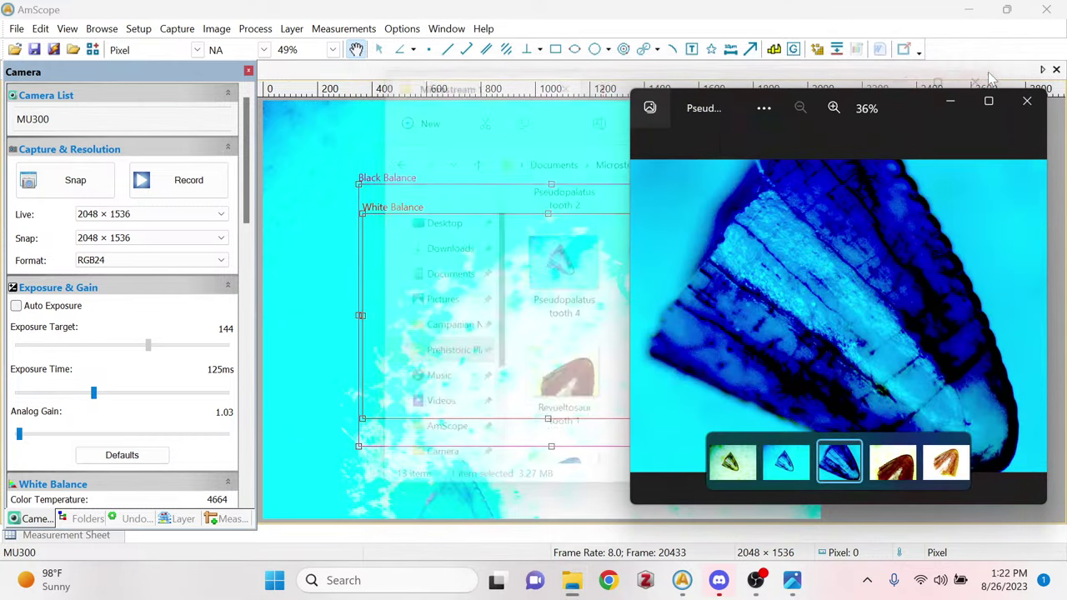
# View the Pseudopalatus tooth 5 photo beside the live microscope view, and close the photo viewer.
pyautogui.moveTo(898, 106); pyautogui.dragTo(991, 147)
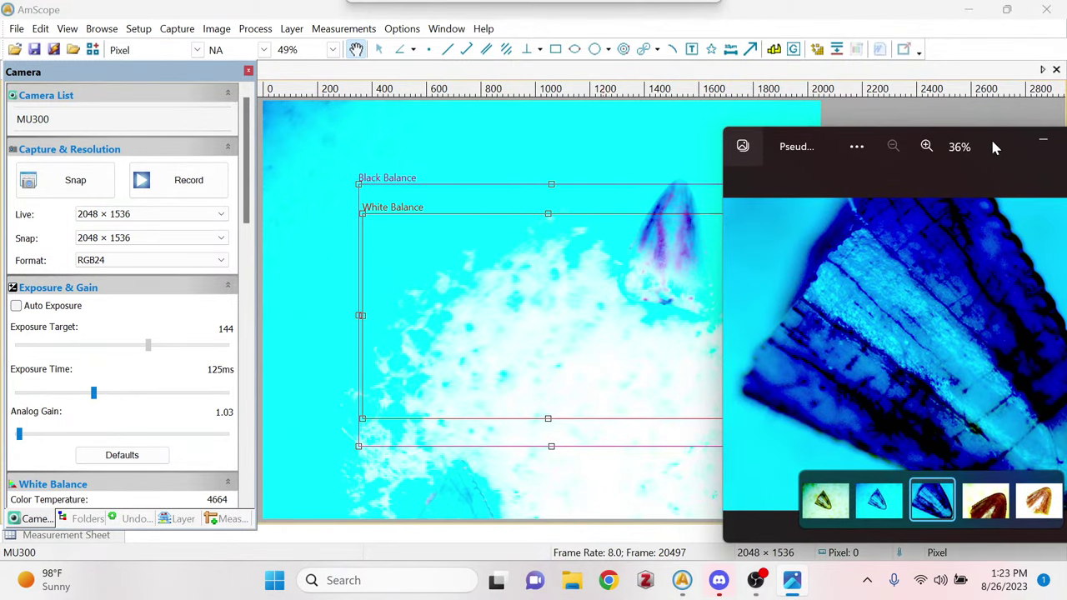
pyautogui.click(537, 136)
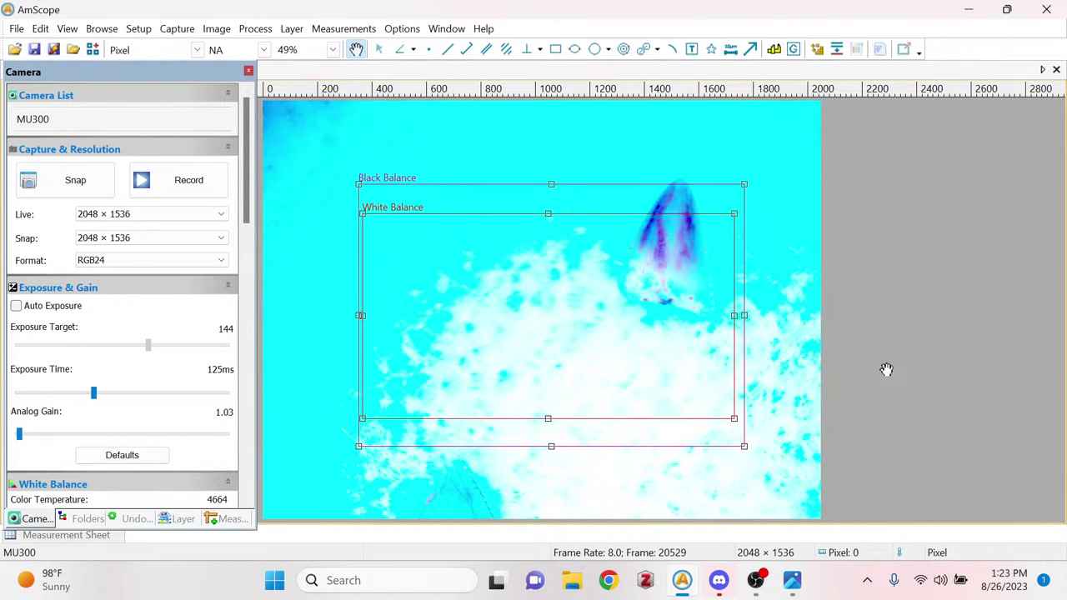
pyautogui.click(792, 582)
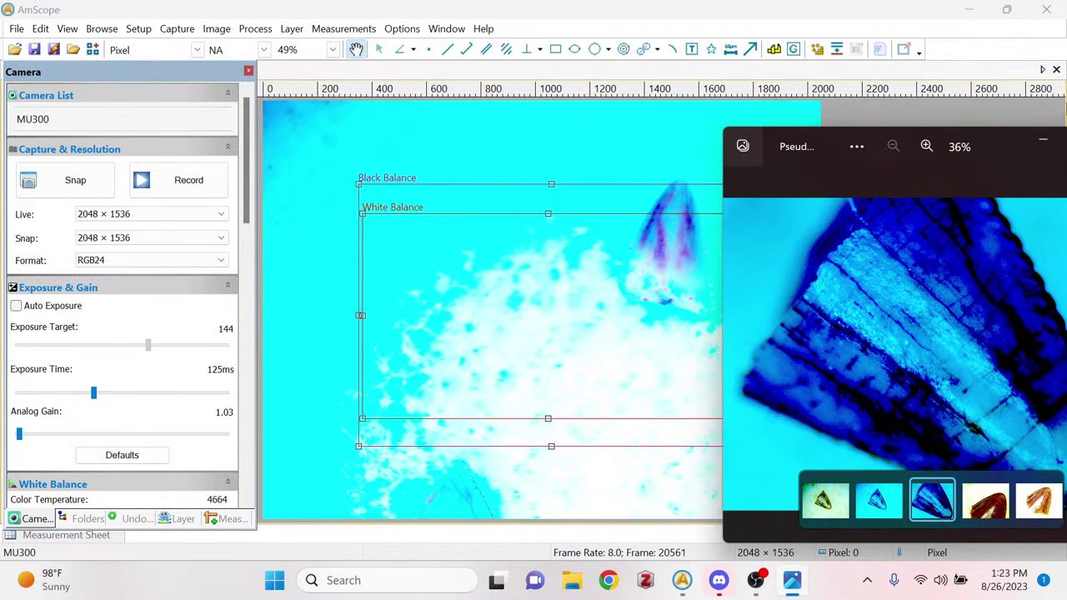
pyautogui.moveTo(1005, 139); pyautogui.dragTo(914, 109)
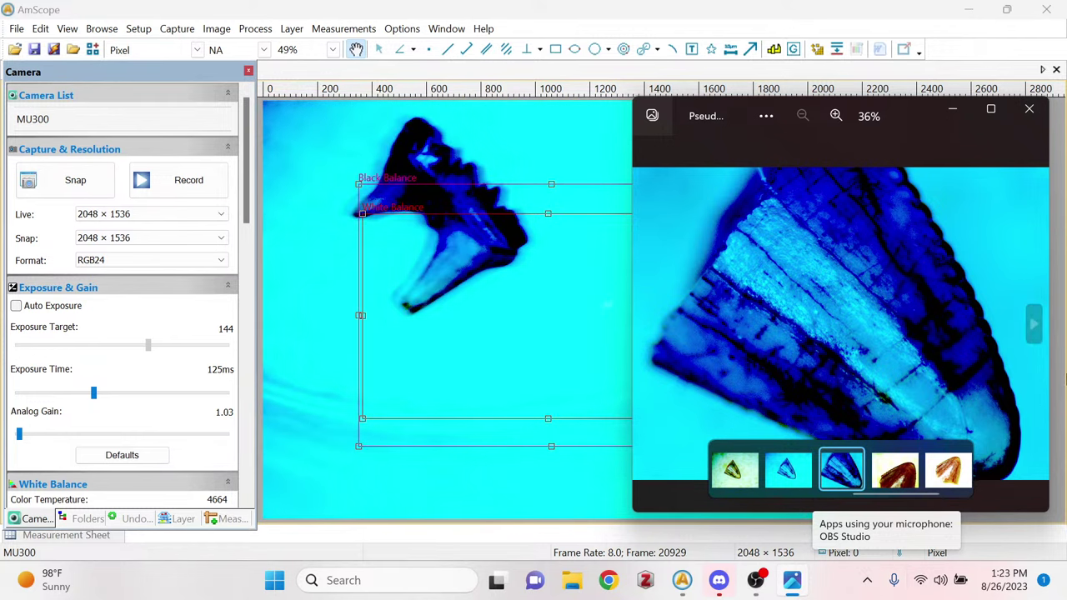
pyautogui.click(1027, 109)
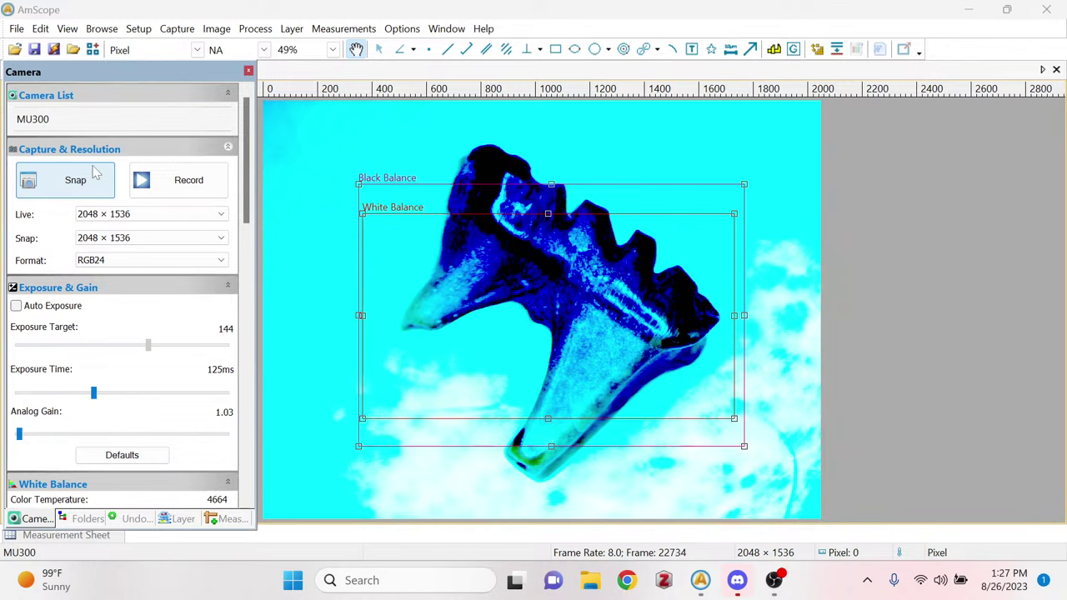
# Snap an image of the multi-cusped tooth, start saving it and review the existing file names in the Microstream 1 folder.
pyautogui.click(57, 191)
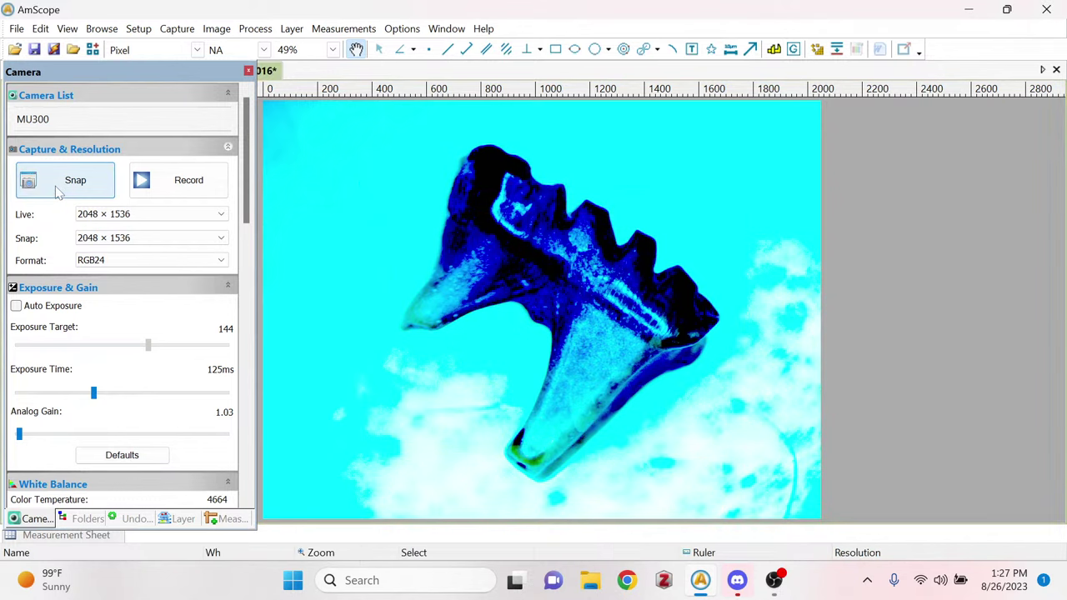
pyautogui.click(34, 50)
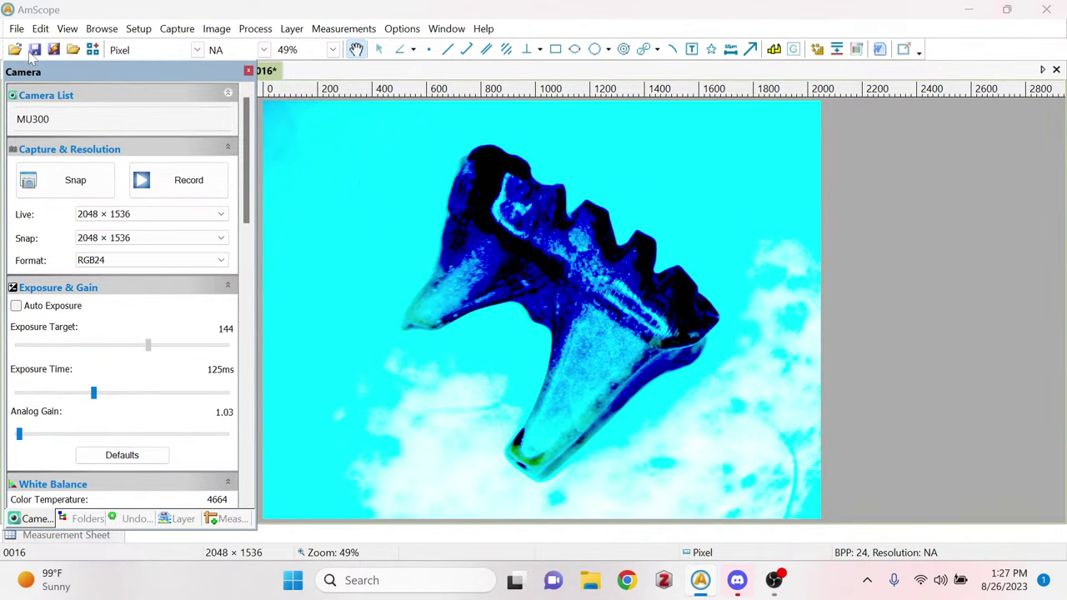
pyautogui.scroll(-5, 583, 358)
pyautogui.scroll(-5, 620, 373)
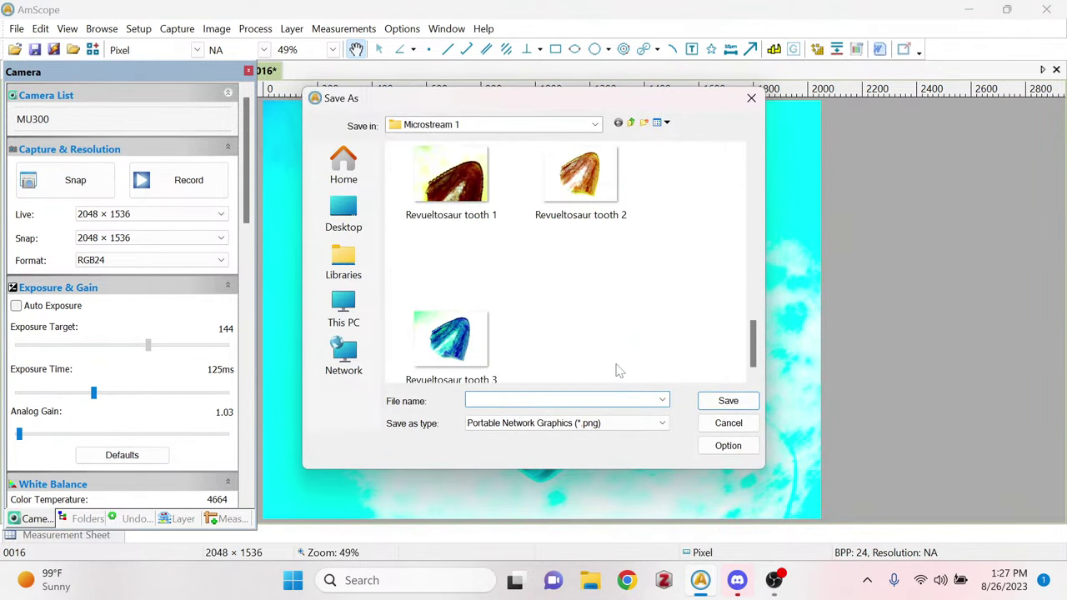
pyautogui.scroll(4, 617, 369)
pyautogui.scroll(4, 619, 372)
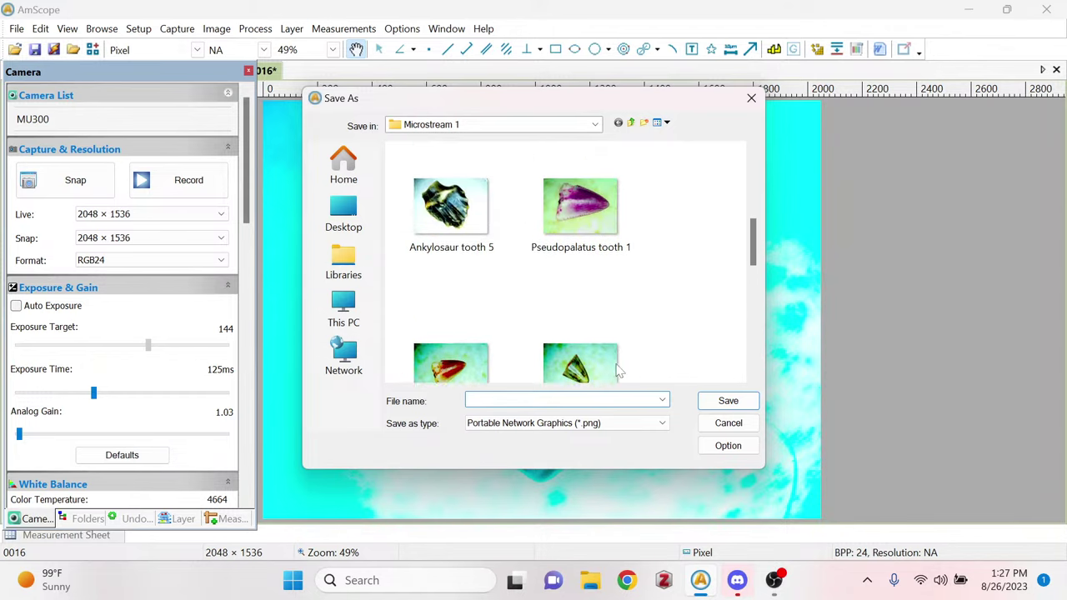
pyautogui.scroll(-5, 619, 372)
pyautogui.scroll(-4, 619, 373)
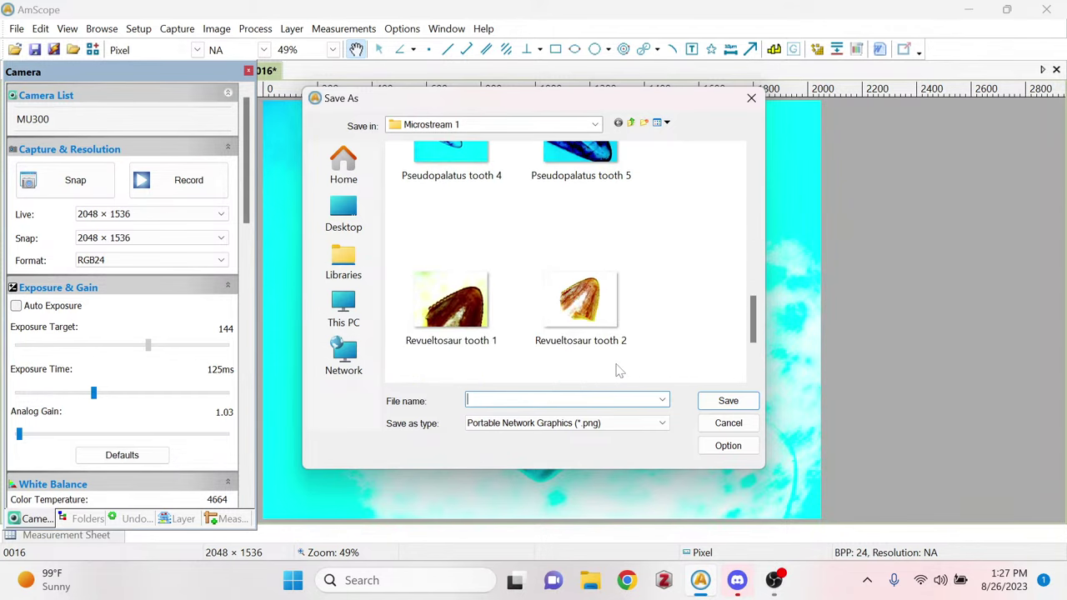
pyautogui.scroll(2, 619, 373)
pyautogui.scroll(5, 619, 372)
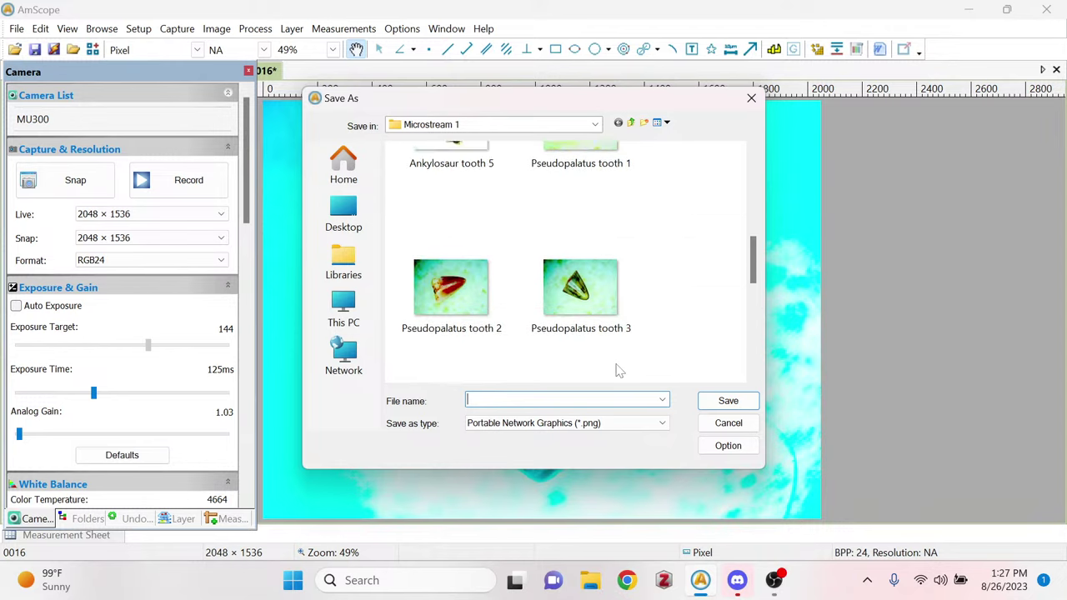
pyautogui.scroll(3, 619, 373)
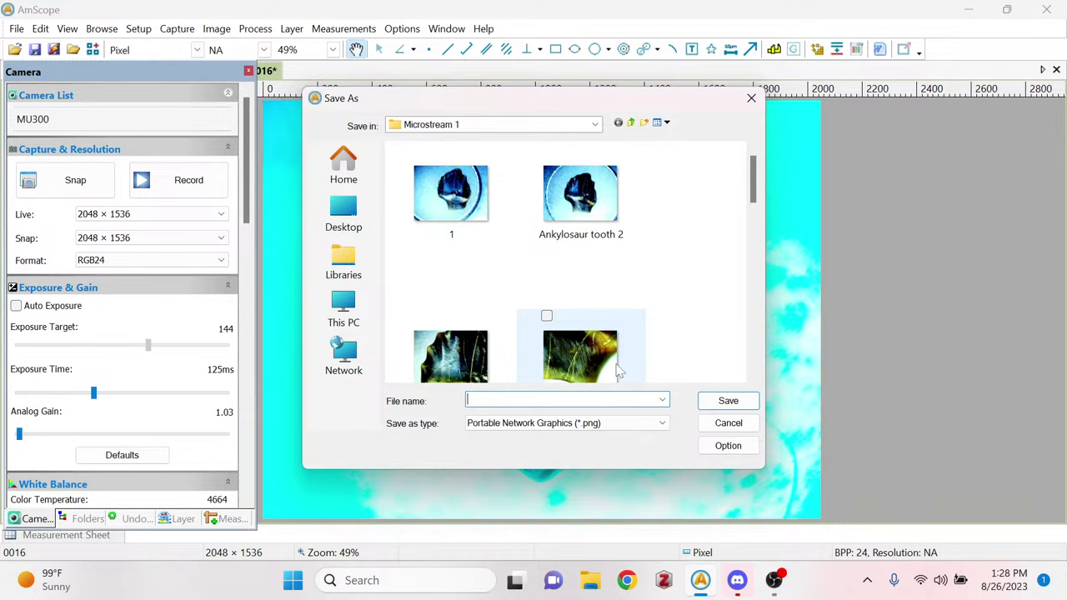
pyautogui.scroll(-3, 619, 373)
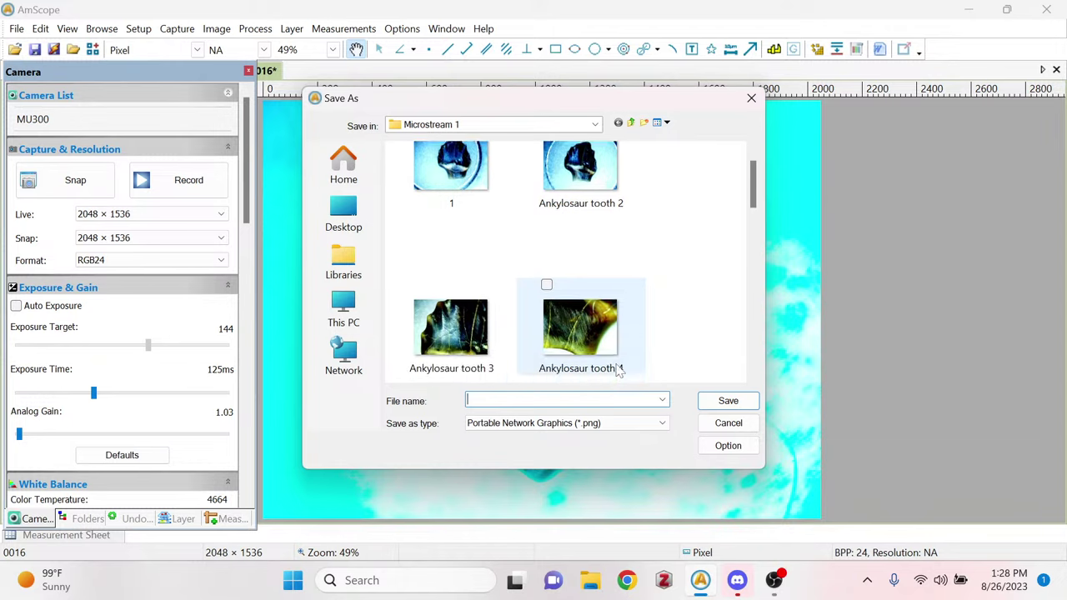
# Save the snapped image as the PNG "Multituberculate tooth 1" in the Microstream 1 folder.
pyautogui.write('M')
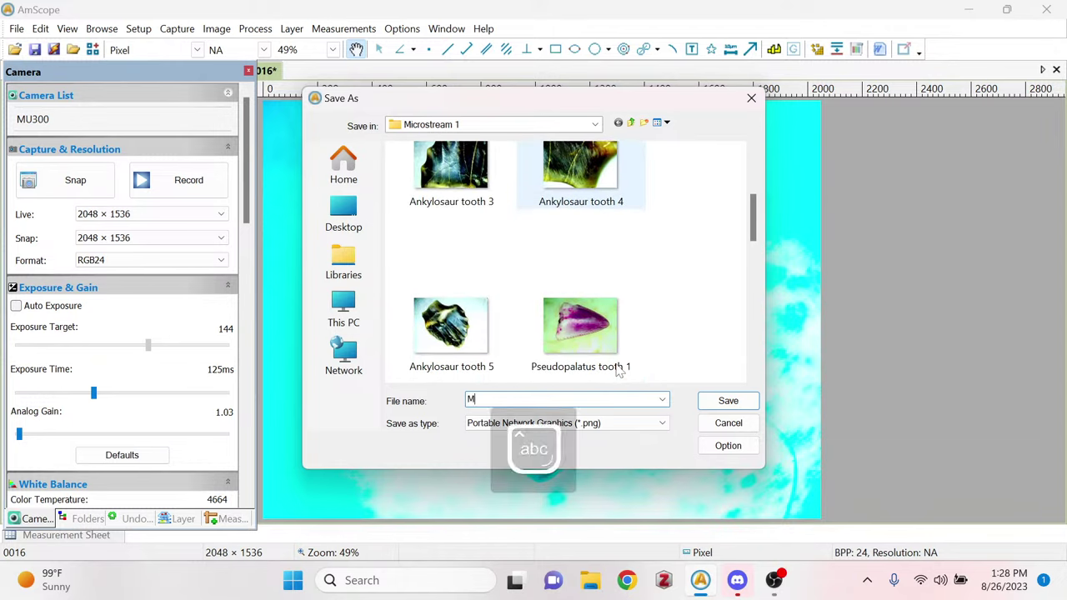
pyautogui.write('ultituberculate')
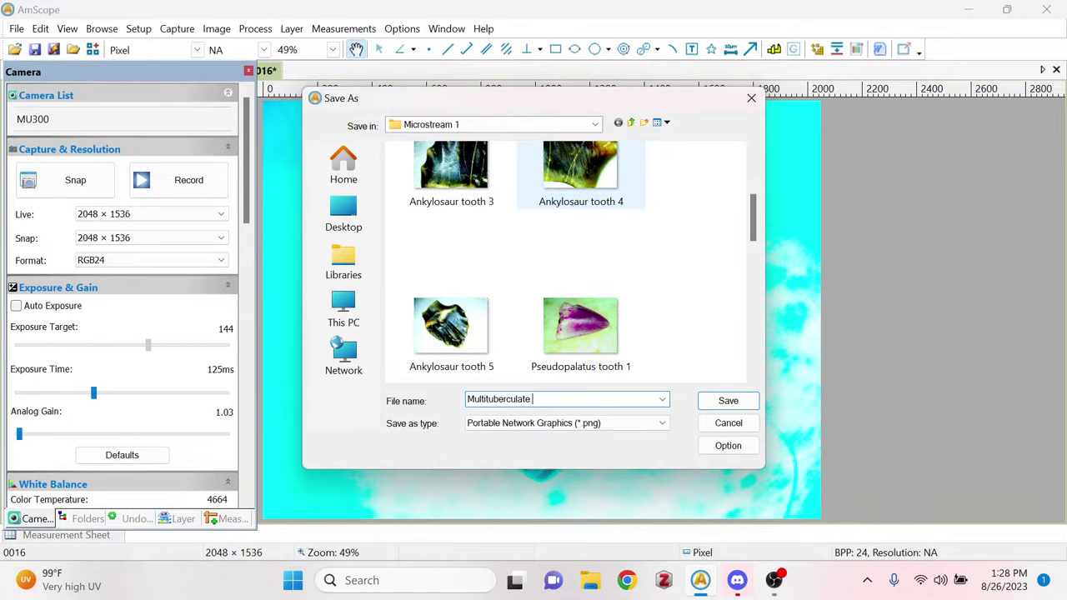
pyautogui.write('tooth 1')
pyautogui.press('Return')
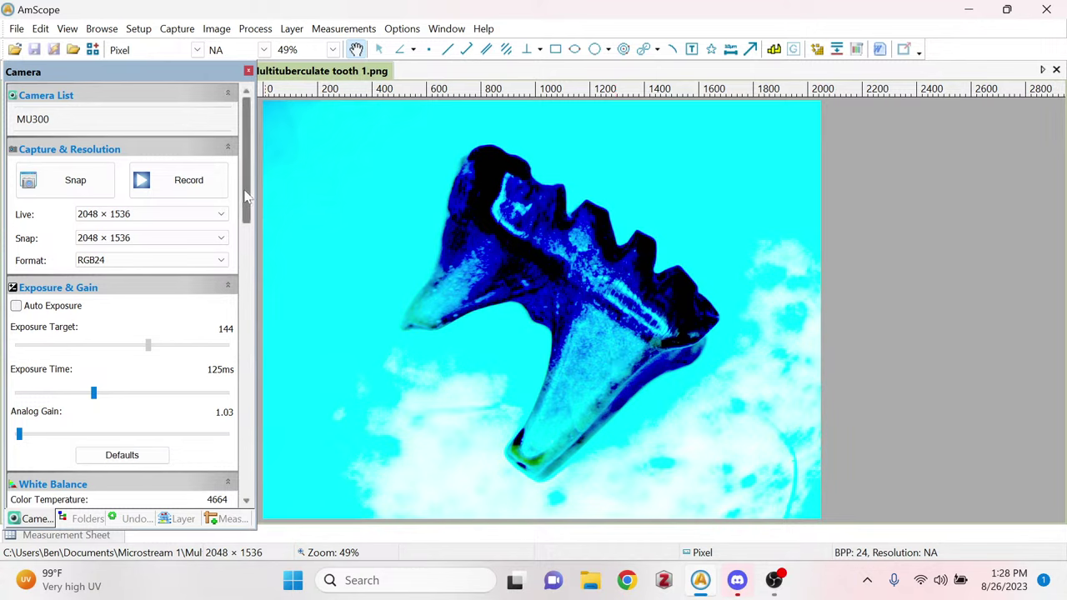
# Set the white balance color temperature to 4025 and the tint to 1463.
pyautogui.moveTo(248, 198); pyautogui.dragTo(250, 273)
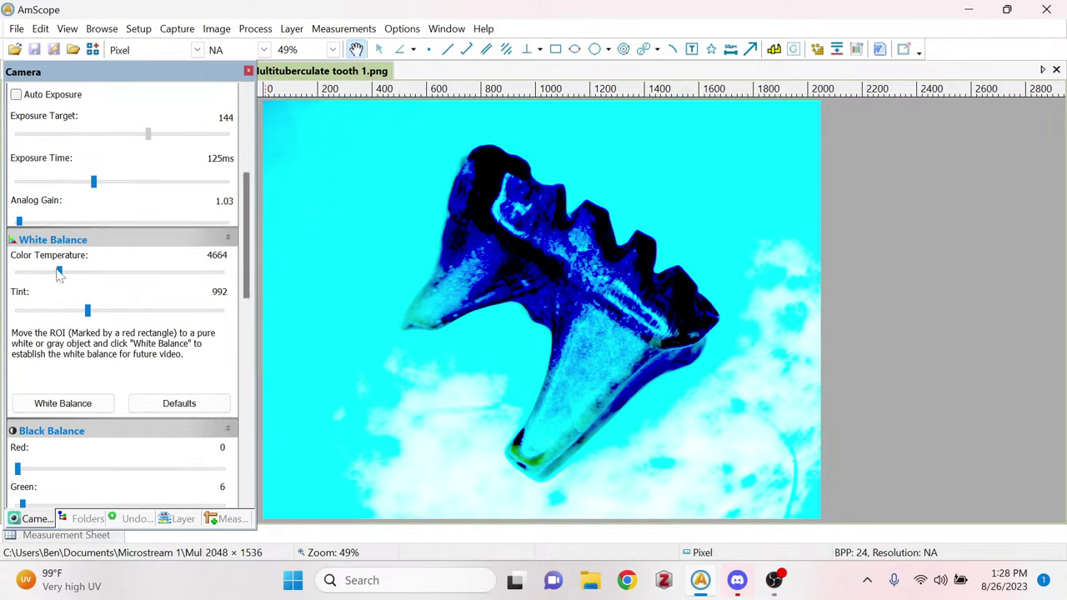
pyautogui.moveTo(65, 277)
pyautogui.moveTo(65, 278); pyautogui.dragTo(49, 274)
pyautogui.moveTo(88, 309); pyautogui.dragTo(130, 311)
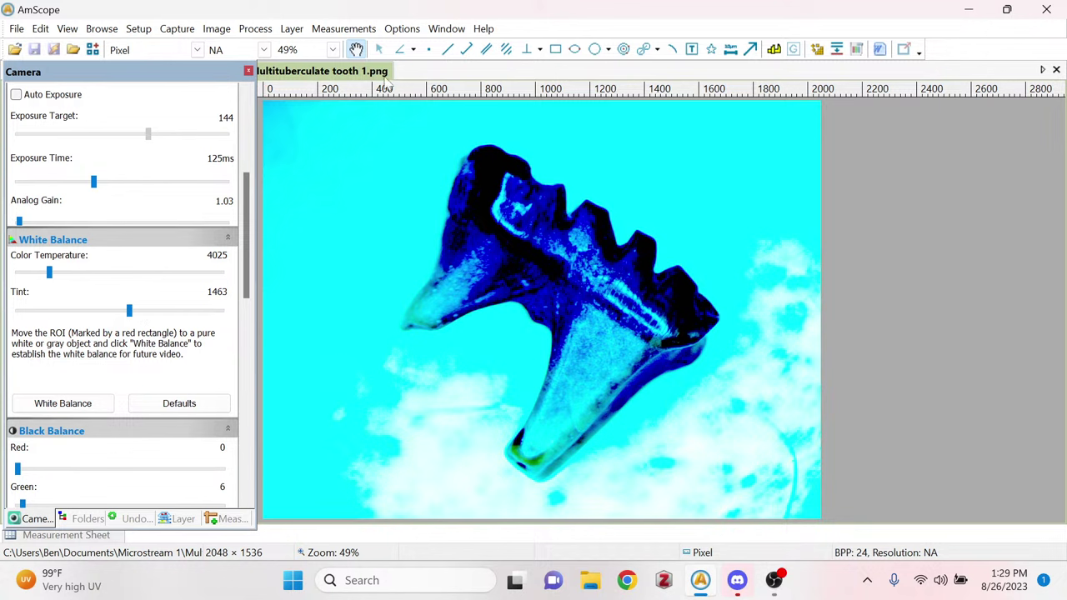
# Close the saved Multituberculate tooth 1 image and set the live view's color temperature to 6546 and tint to 759.
pyautogui.rightClick(386, 79)
pyautogui.click(400, 86)
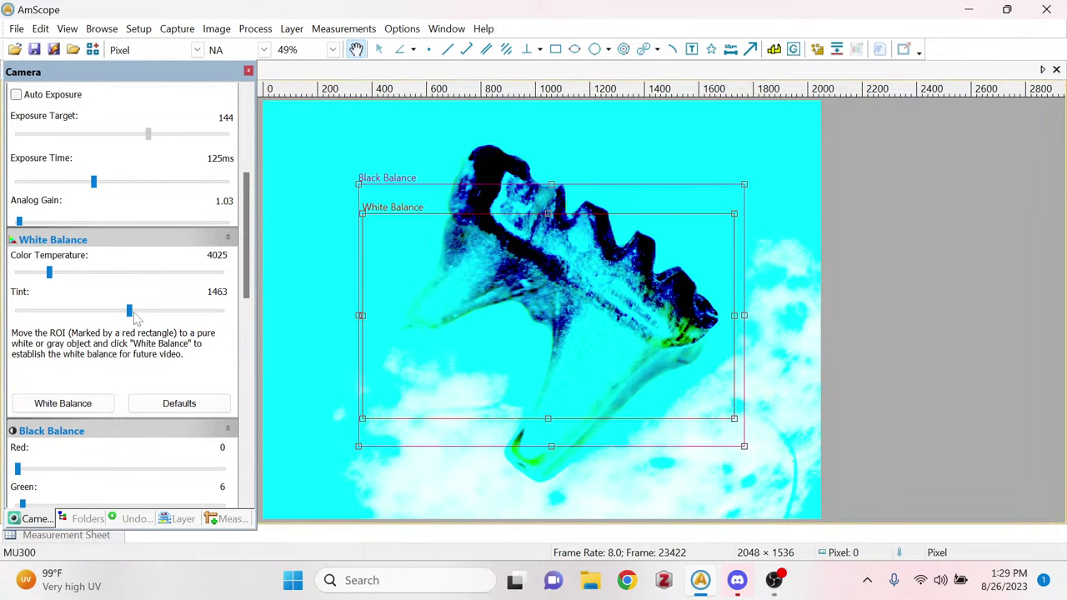
pyautogui.moveTo(127, 313); pyautogui.dragTo(88, 273)
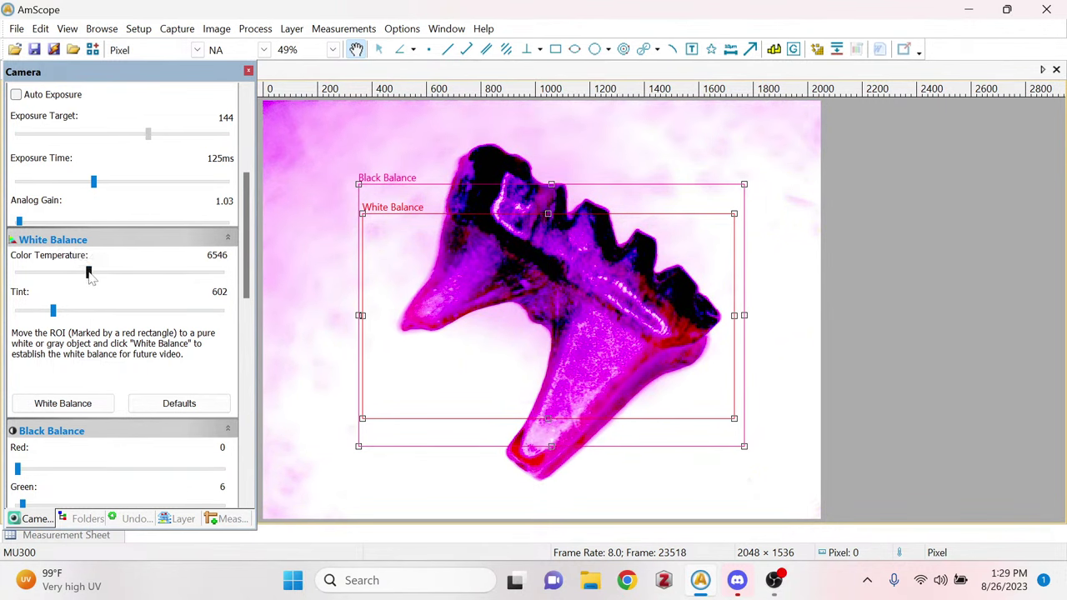
pyautogui.moveTo(52, 309)
pyautogui.mouseDown()
pyautogui.moveTo(78, 310)
pyautogui.moveTo(70, 320)
pyautogui.mouseUp()
pyautogui.moveTo(75, 320); pyautogui.dragTo(57, 335)
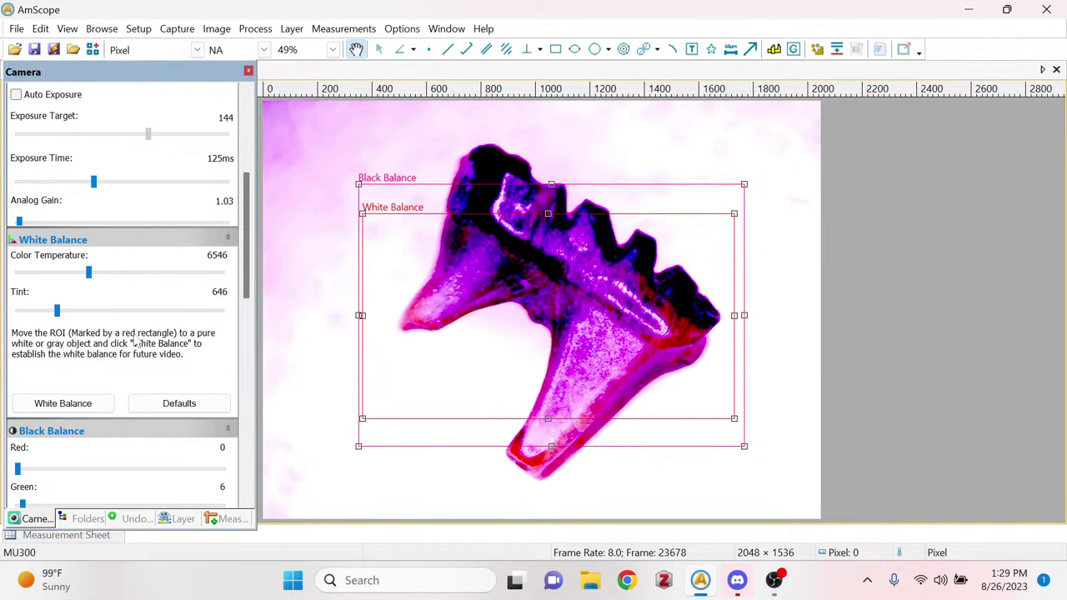
pyautogui.moveTo(57, 313); pyautogui.dragTo(68, 343)
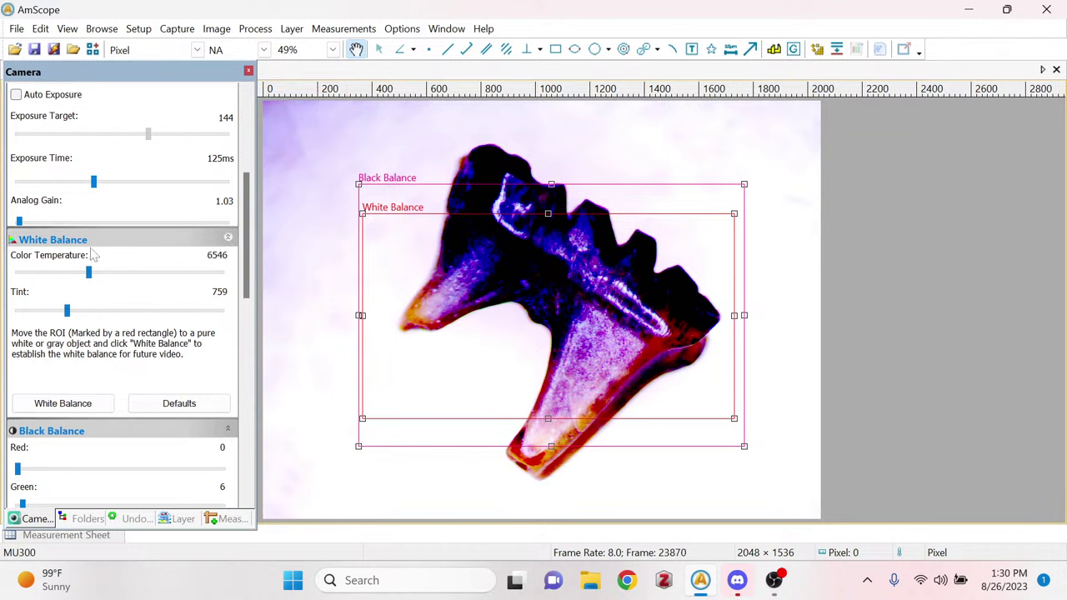
# Snap the multi-cusped tooth and save the newest capture as the PNG "Multituberculate tooth 2" in the Microstream 1 folder.
pyautogui.scroll(3, 184, 219)
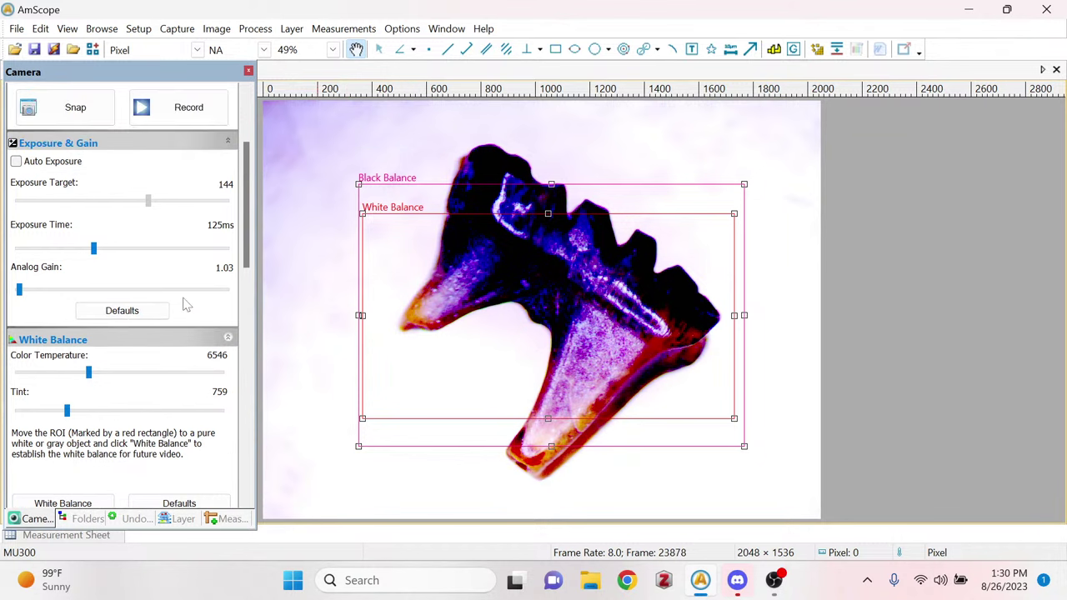
pyautogui.click(68, 113)
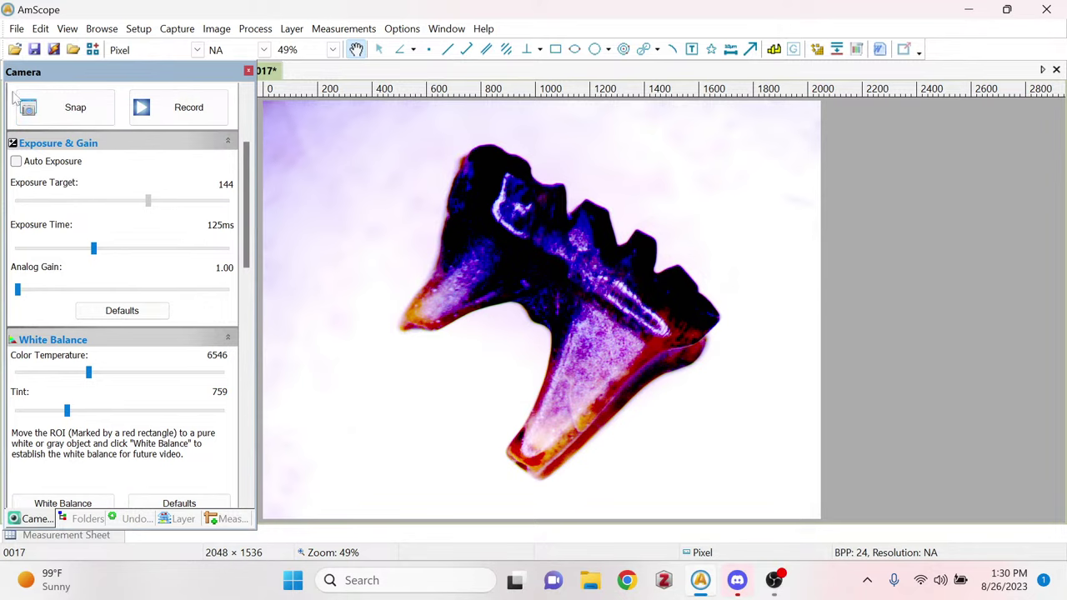
pyautogui.click(68, 110)
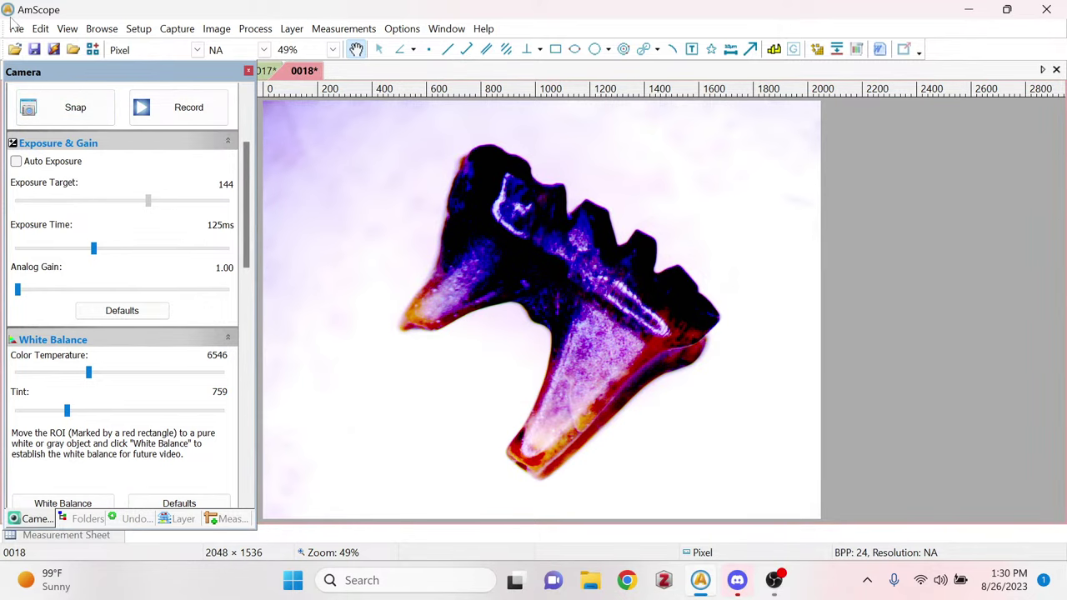
pyautogui.click(34, 50)
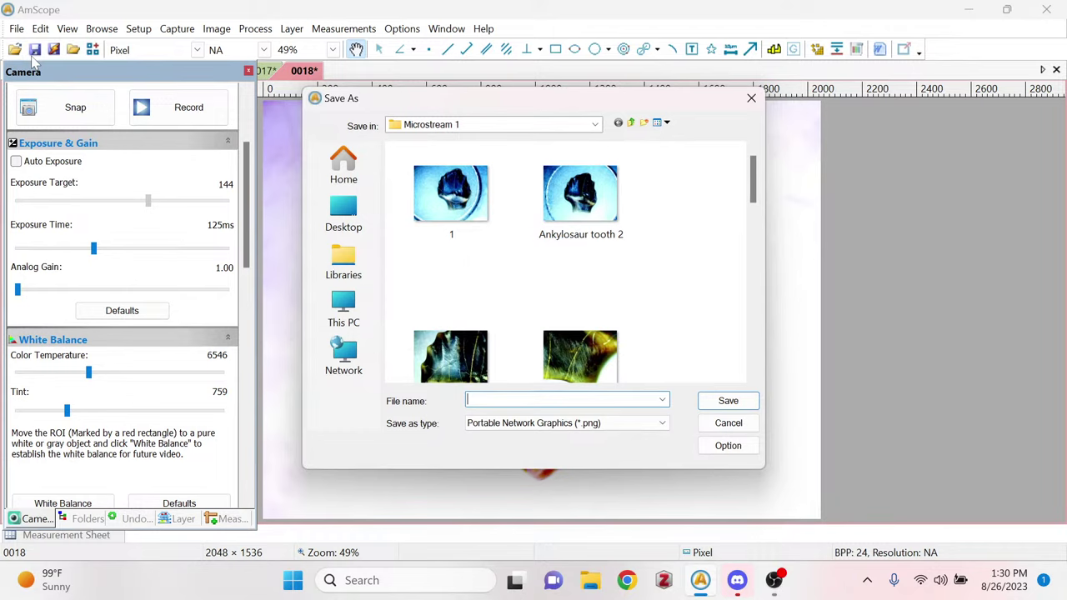
pyautogui.scroll(-4, 645, 250)
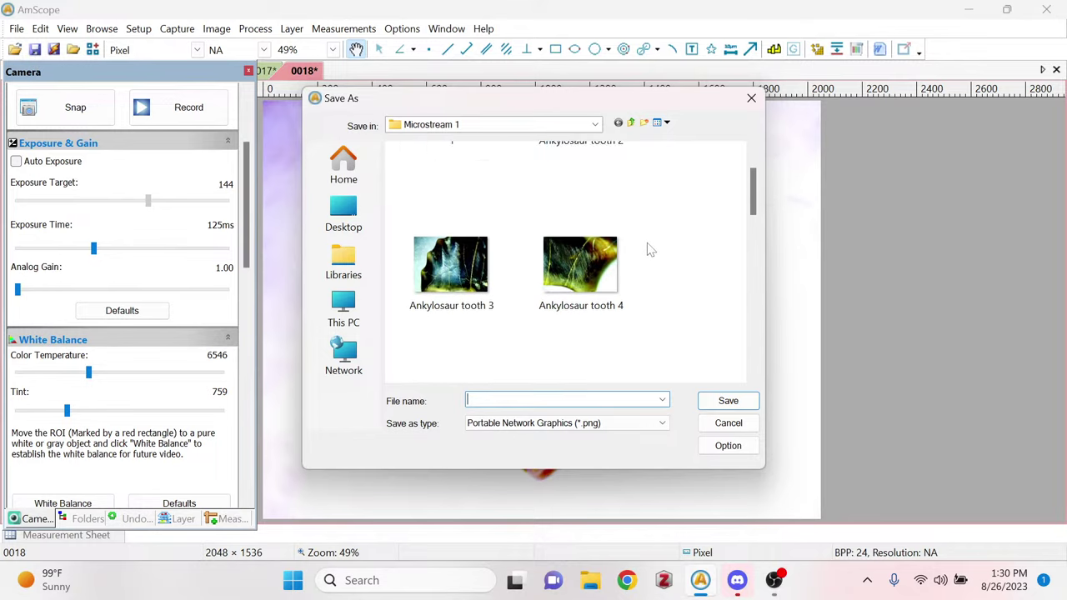
pyautogui.scroll(-2, 651, 250)
pyautogui.scroll(2, 651, 250)
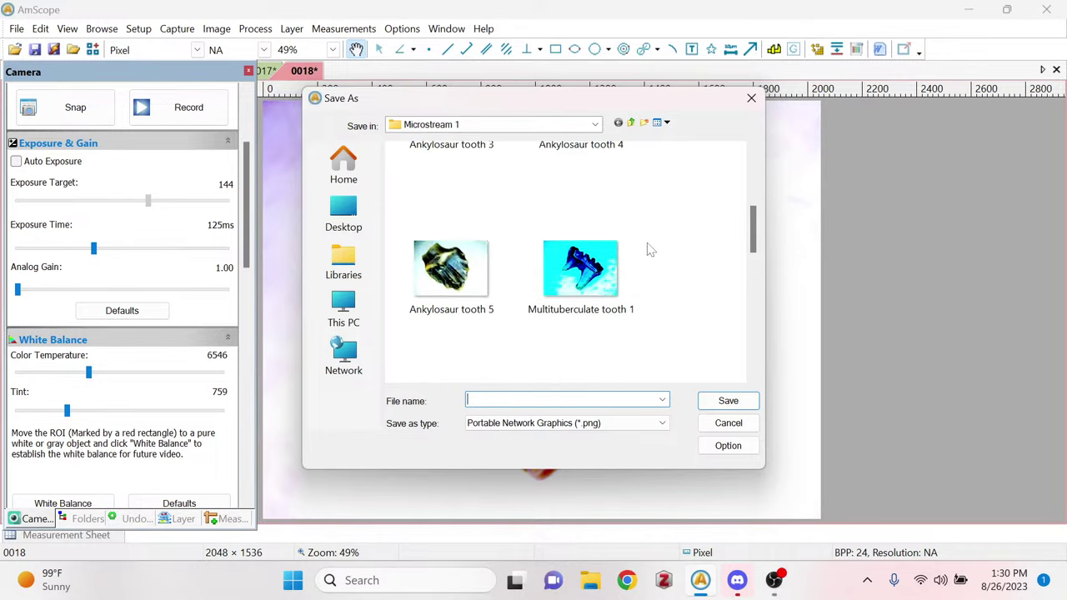
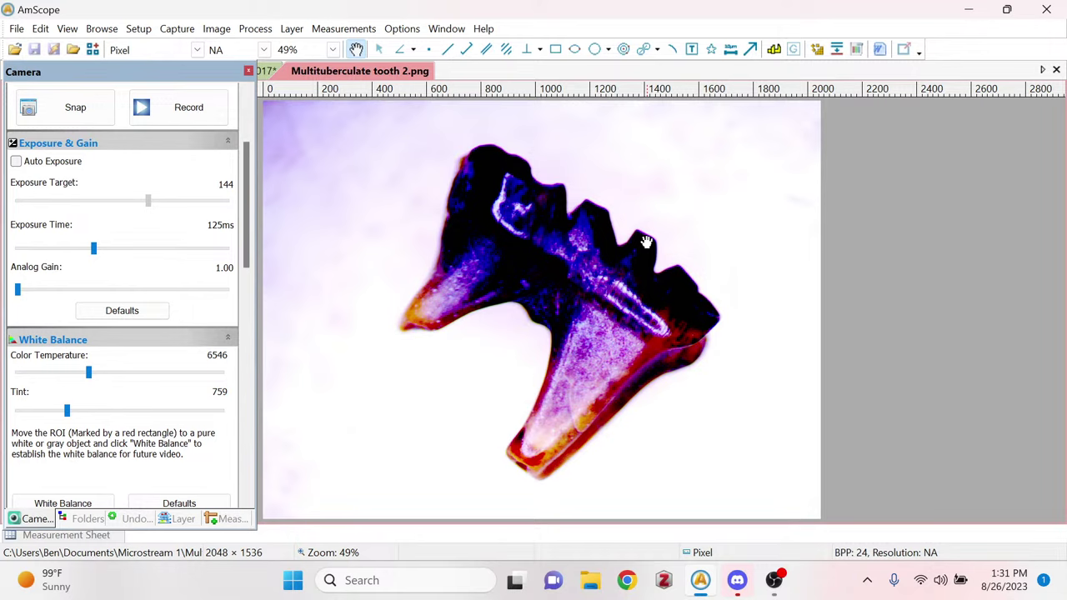
# Close the saved Multituberculate tooth 2 image, set the exposure time to 41.666 ms and return to the live view.
pyautogui.rightClick(419, 77)
pyautogui.click(450, 82)
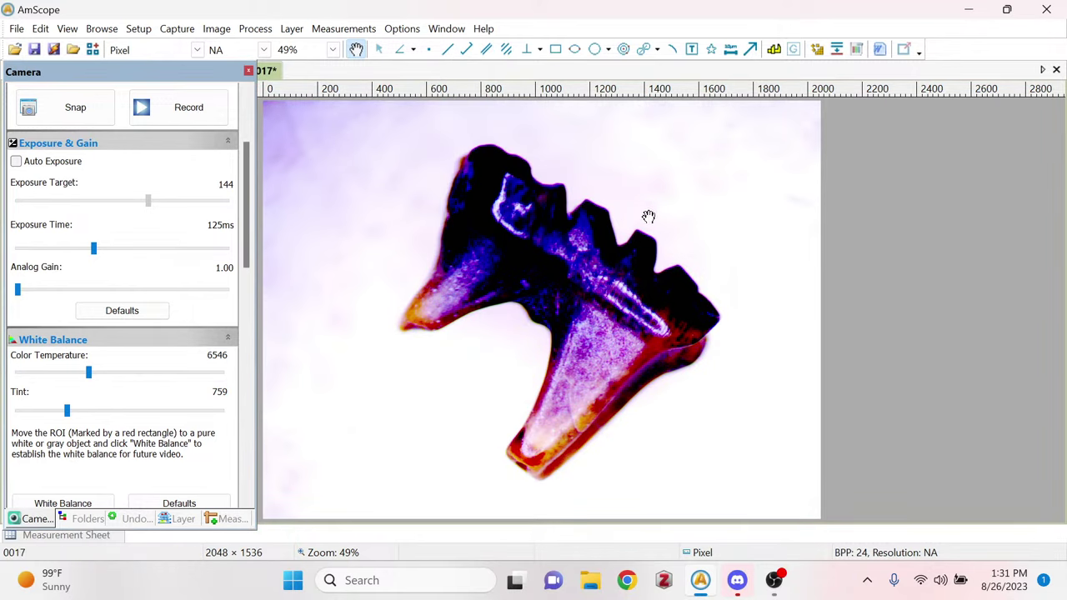
pyautogui.click(87, 249)
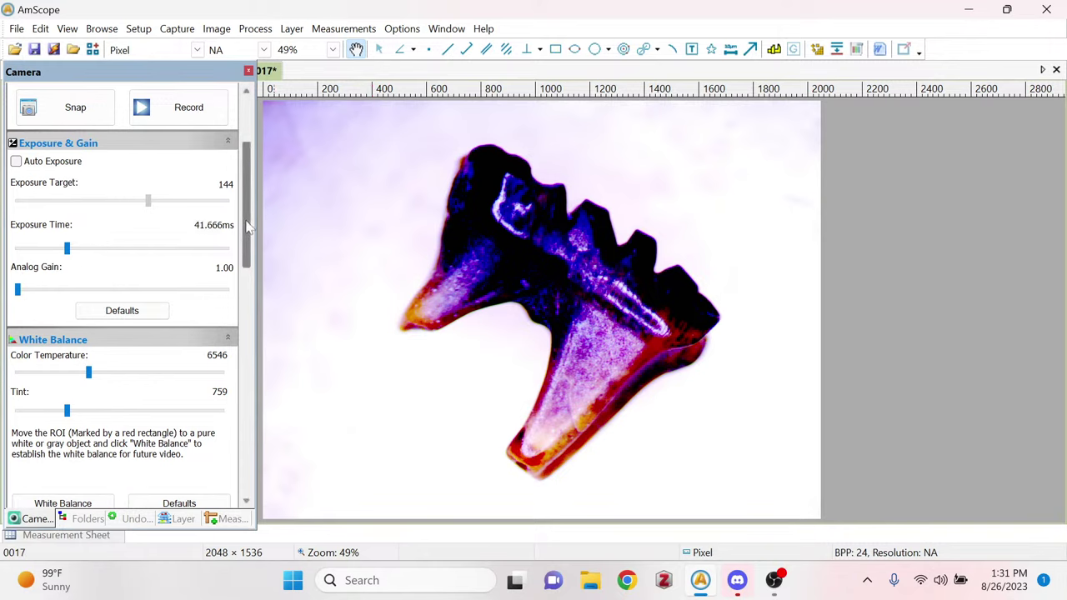
pyautogui.moveTo(250, 226); pyautogui.dragTo(248, 123)
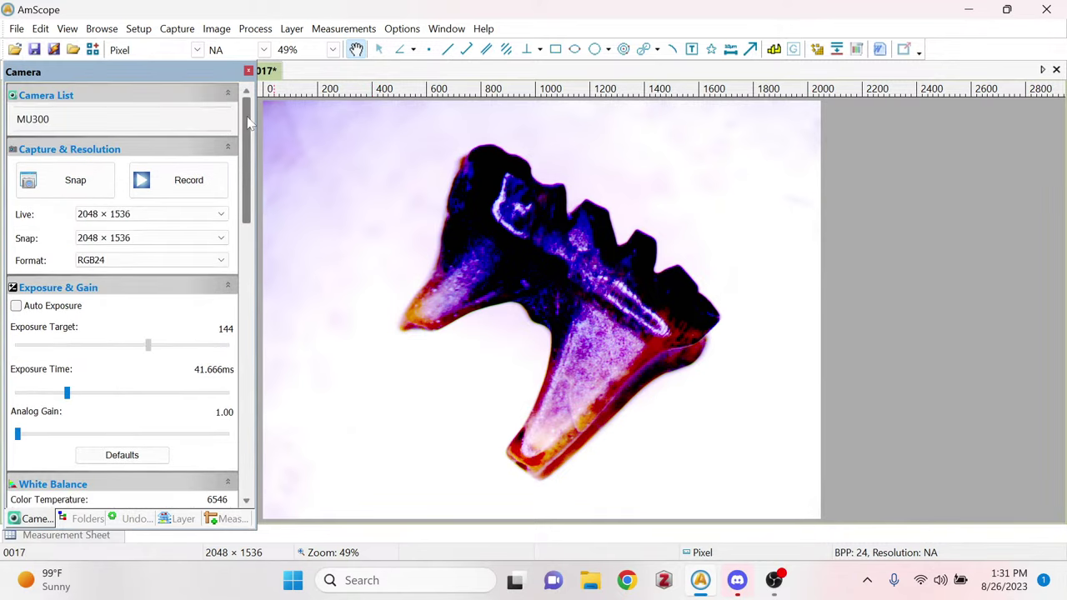
pyautogui.click(136, 124)
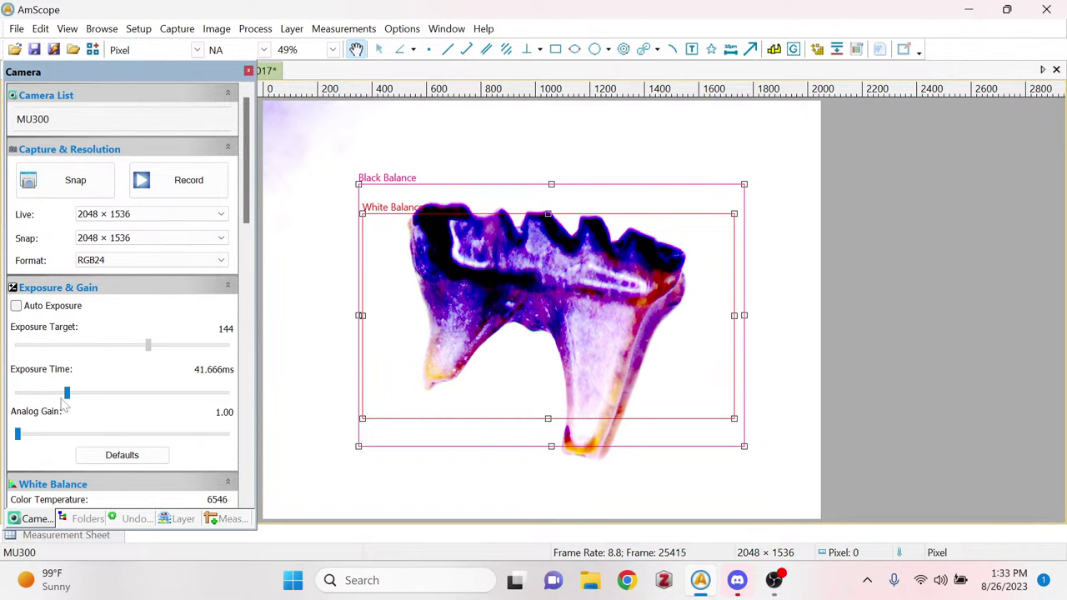
pyautogui.moveTo(68, 395)
pyautogui.mouseDown()
pyautogui.moveTo(119, 396)
pyautogui.moveTo(66, 396)
pyautogui.mouseUp()
# Set the live view's white balance color temperature to 10098 and the tint to 1319.
pyautogui.scroll(-5, 104, 241)
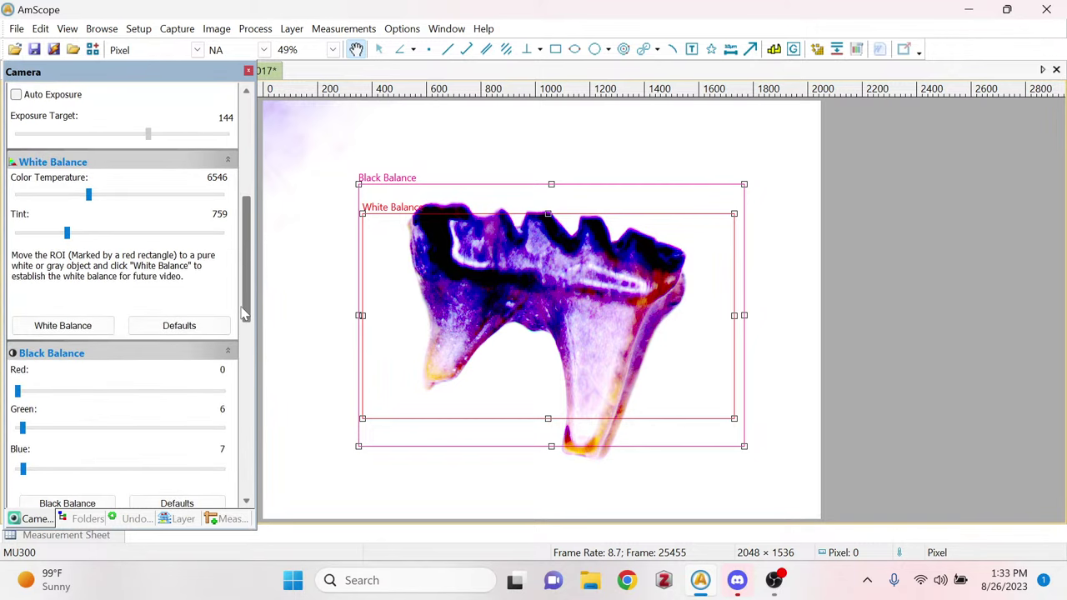
pyautogui.moveTo(88, 194); pyautogui.dragTo(143, 195)
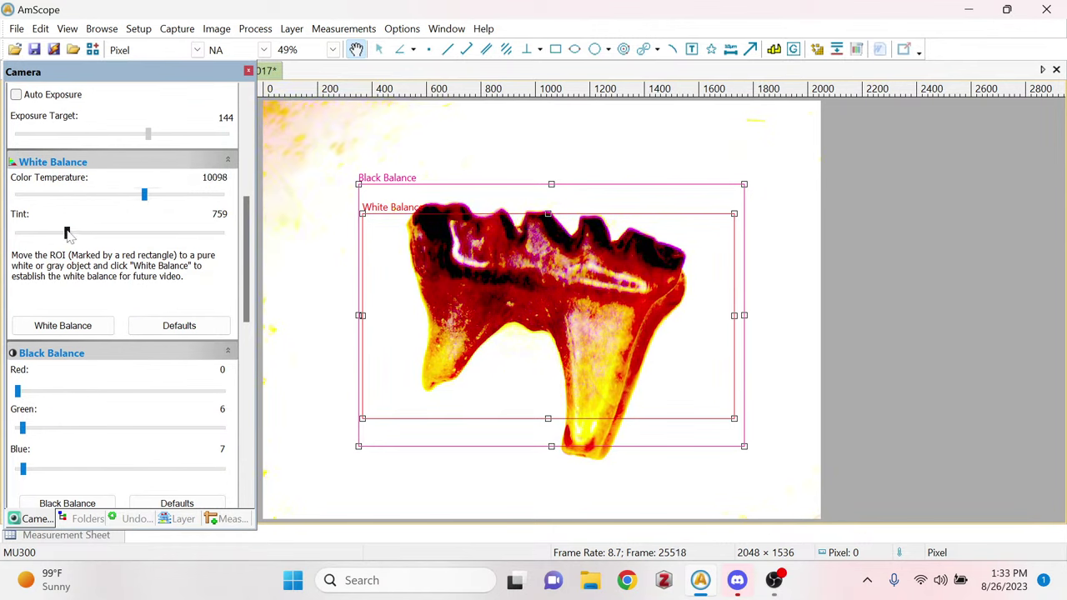
pyautogui.moveTo(67, 232); pyautogui.dragTo(118, 255)
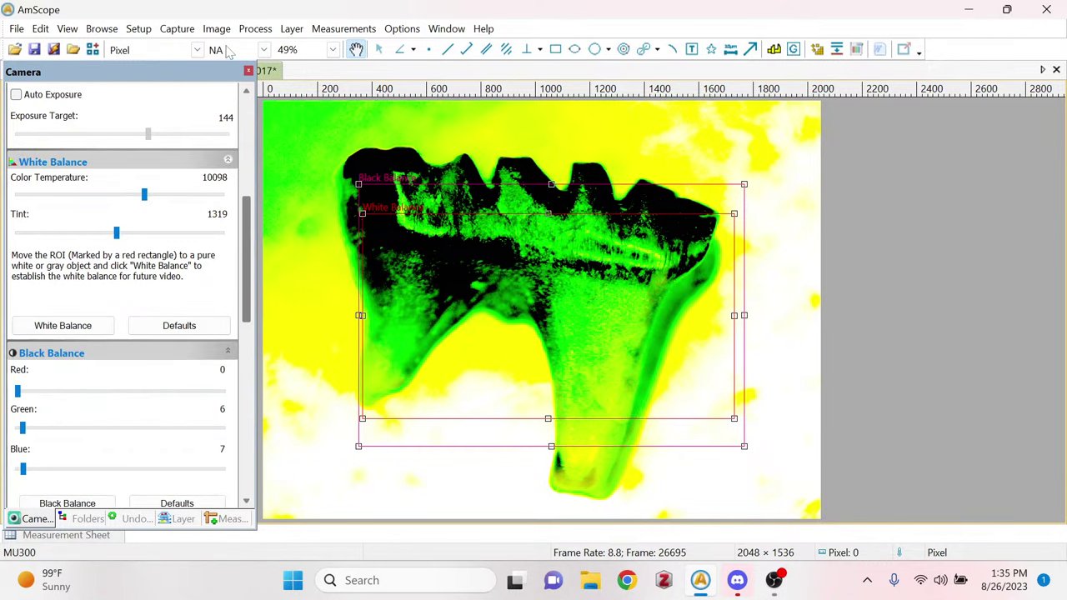
# Snap an image of the green-and-yellow tooth, start saving it and review the existing file names in the Microstream 1 folder.
pyautogui.moveTo(248, 220); pyautogui.dragTo(248, 137)
pyautogui.click(54, 142)
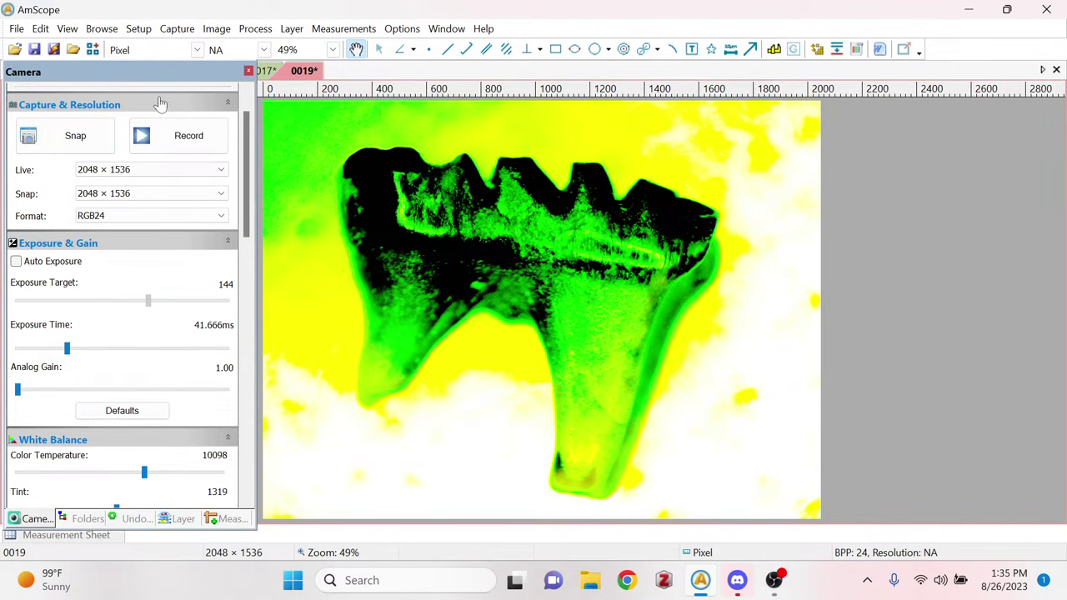
pyautogui.click(35, 50)
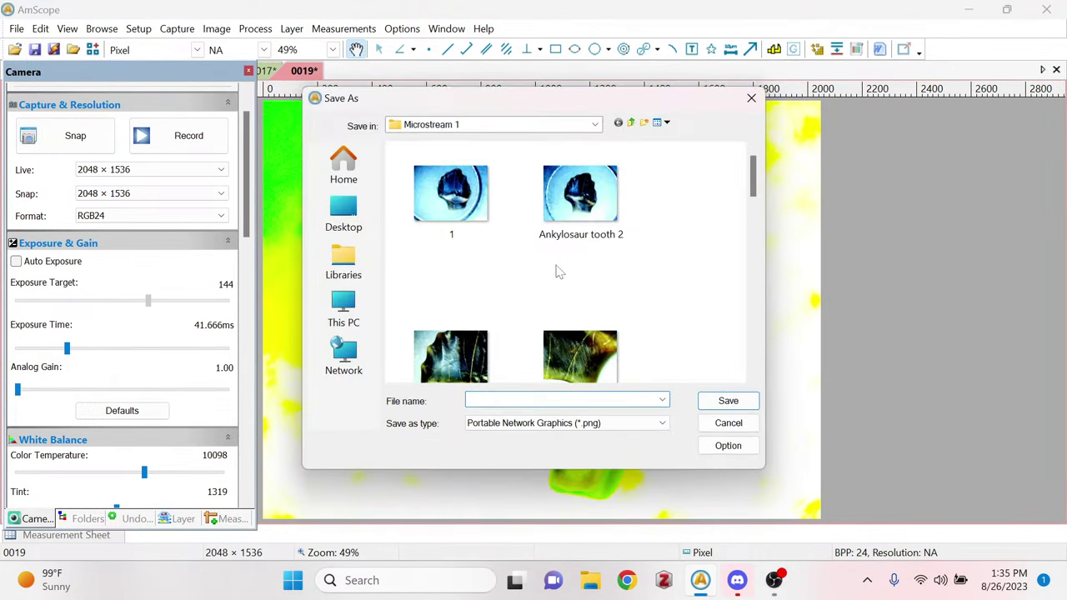
pyautogui.scroll(-5, 557, 269)
pyautogui.scroll(6, 558, 271)
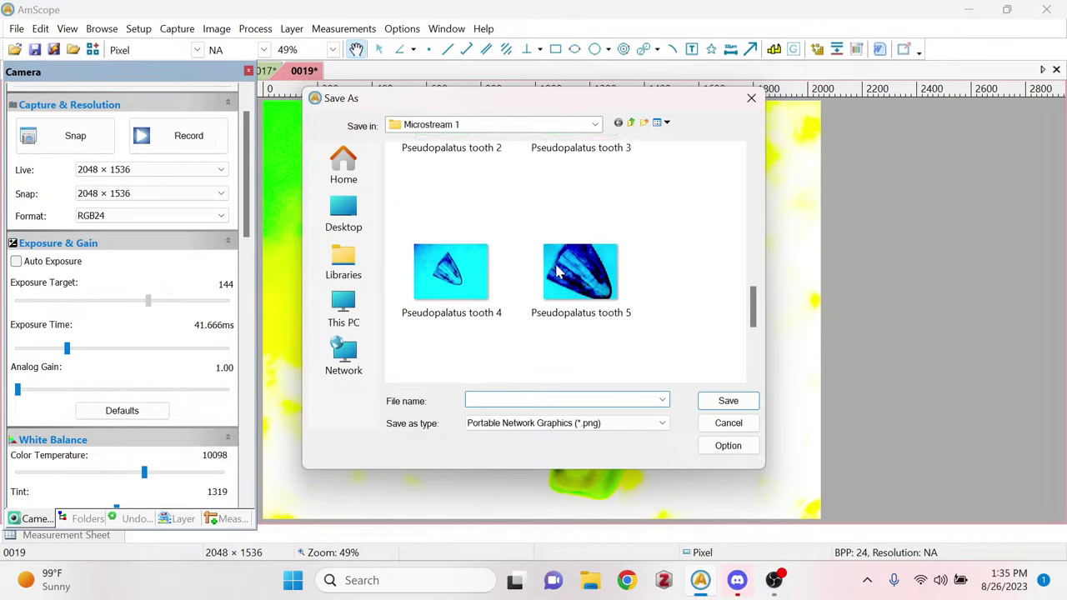
pyautogui.scroll(2, 557, 269)
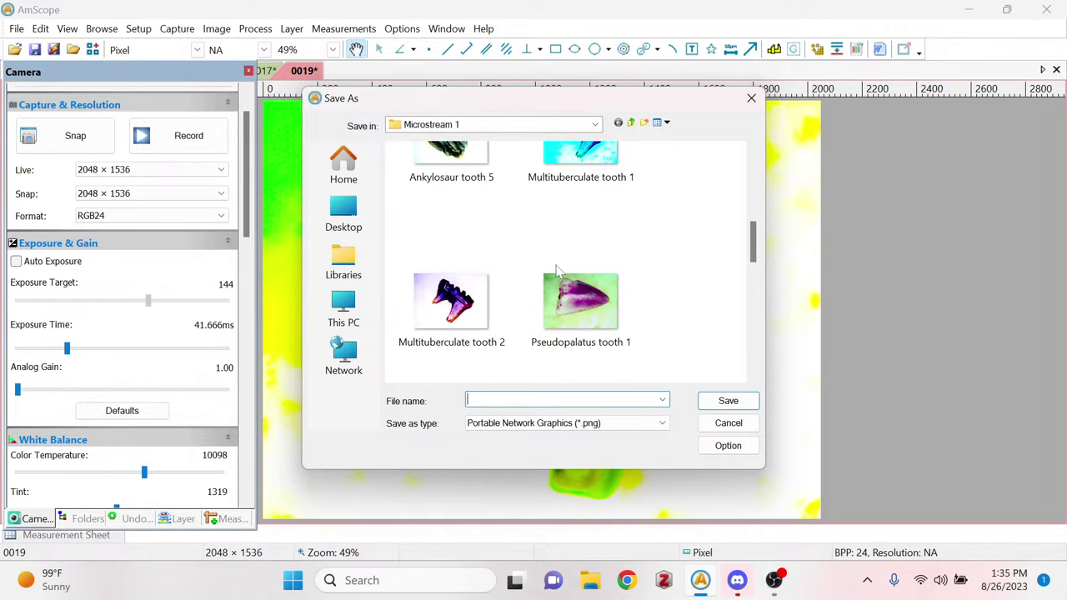
# Save the snapped image as the PNG "Multituberculate tooth 3" in the Microstream 1 folder.
pyautogui.write('ty')
pyautogui.press('BackSpace')
pyautogui.press('BackSpace')
pyautogui.write('mult')
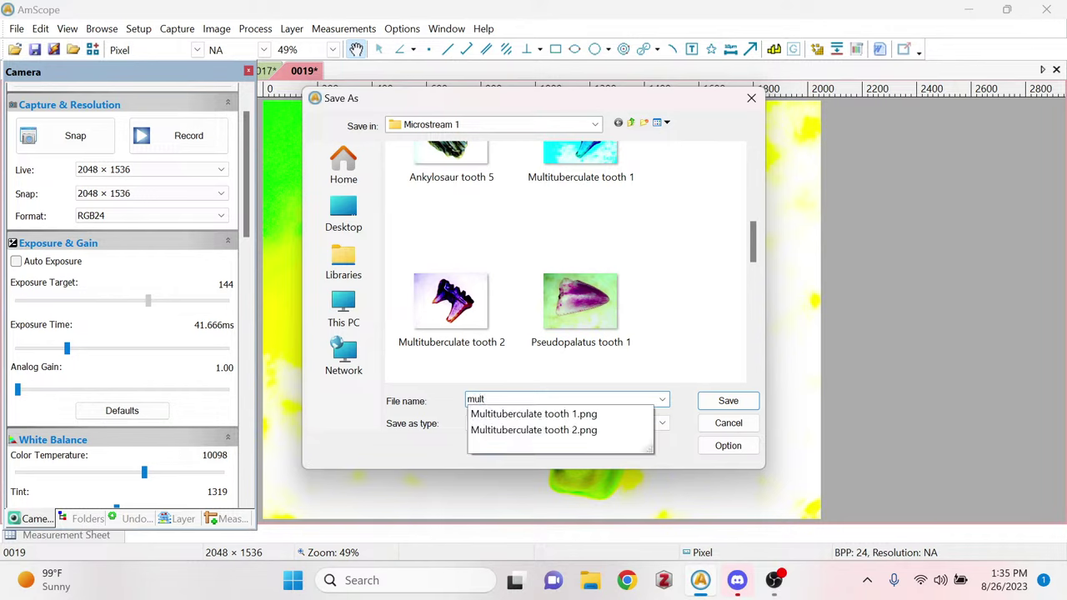
pyautogui.press('Down')
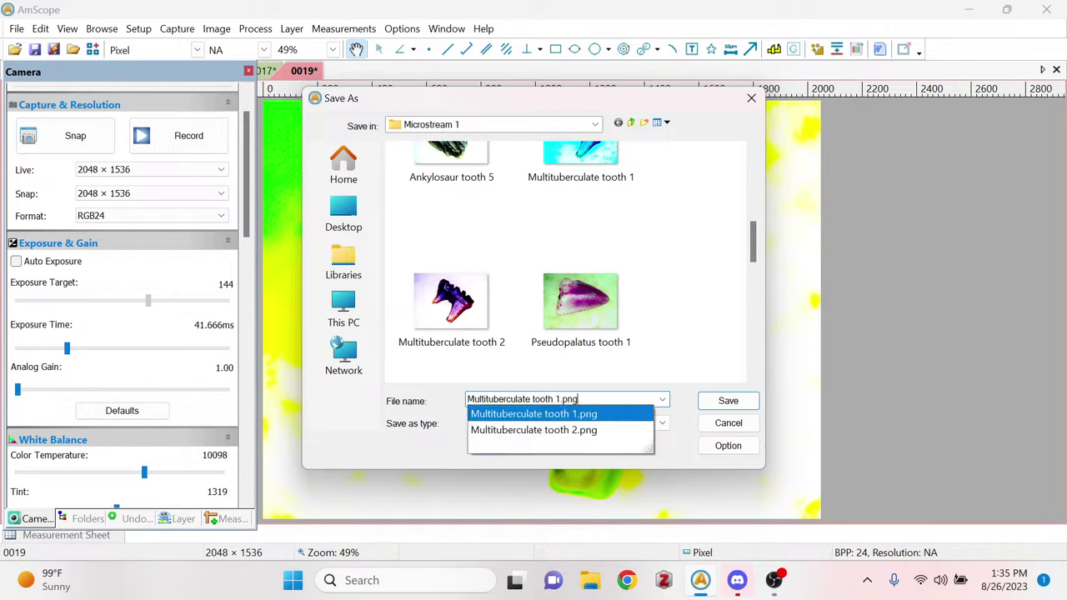
pyautogui.press('BackSpace')
pyautogui.press('BackSpace')
pyautogui.press('BackSpace')
pyautogui.press('BackSpace')
pyautogui.press('BackSpace')
pyautogui.write('3')
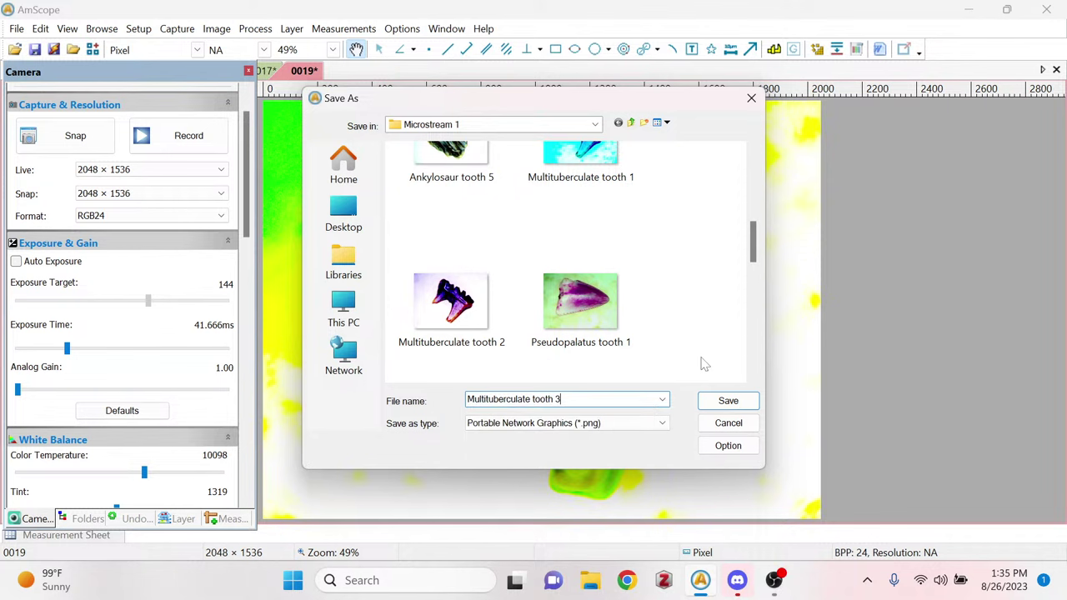
pyautogui.click(728, 400)
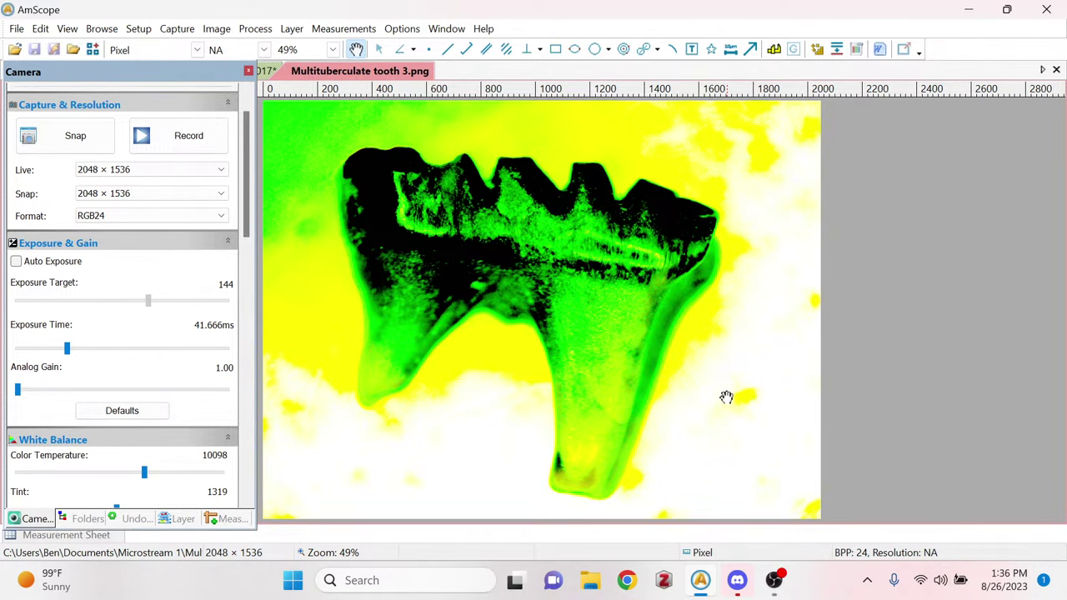
# Close the saved Multituberculate tooth 3 image and close the leftover 0017 capture without saving it.
pyautogui.rightClick(412, 75)
pyautogui.click(436, 82)
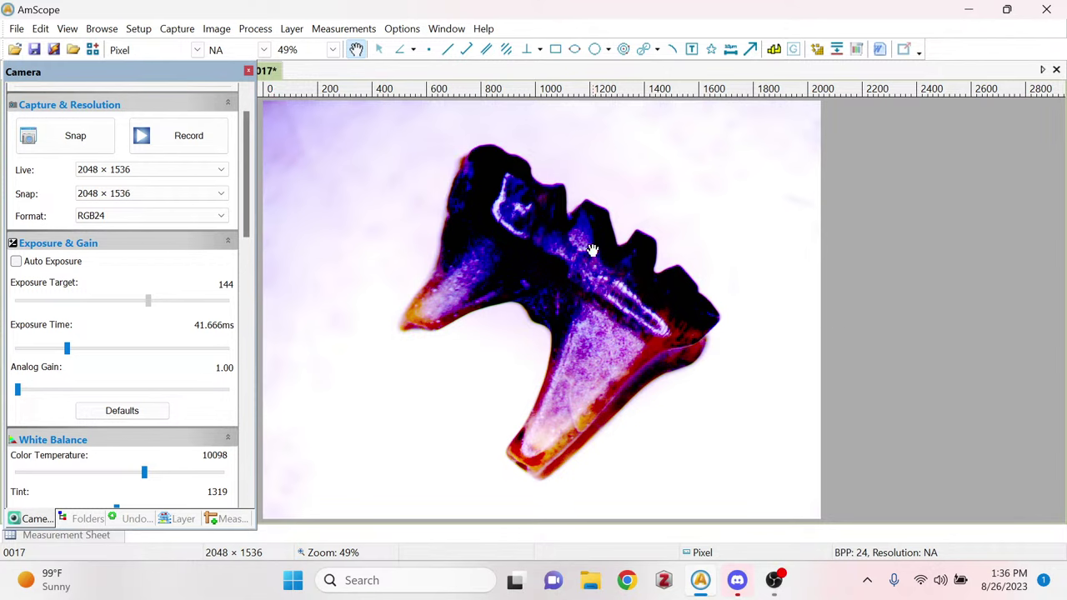
pyautogui.rightClick(265, 73)
pyautogui.click(291, 76)
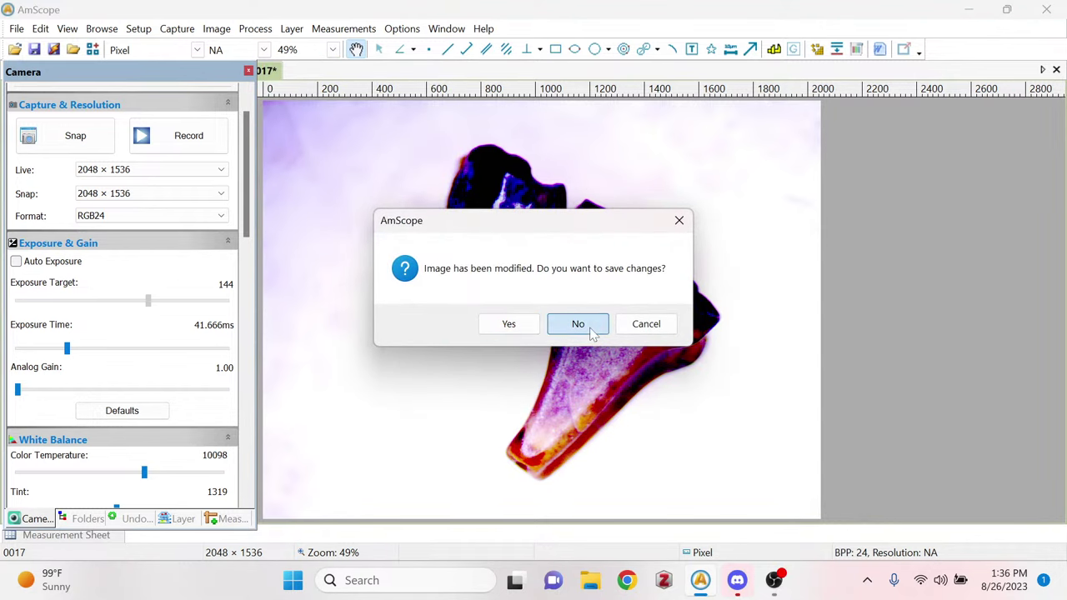
pyautogui.click(590, 325)
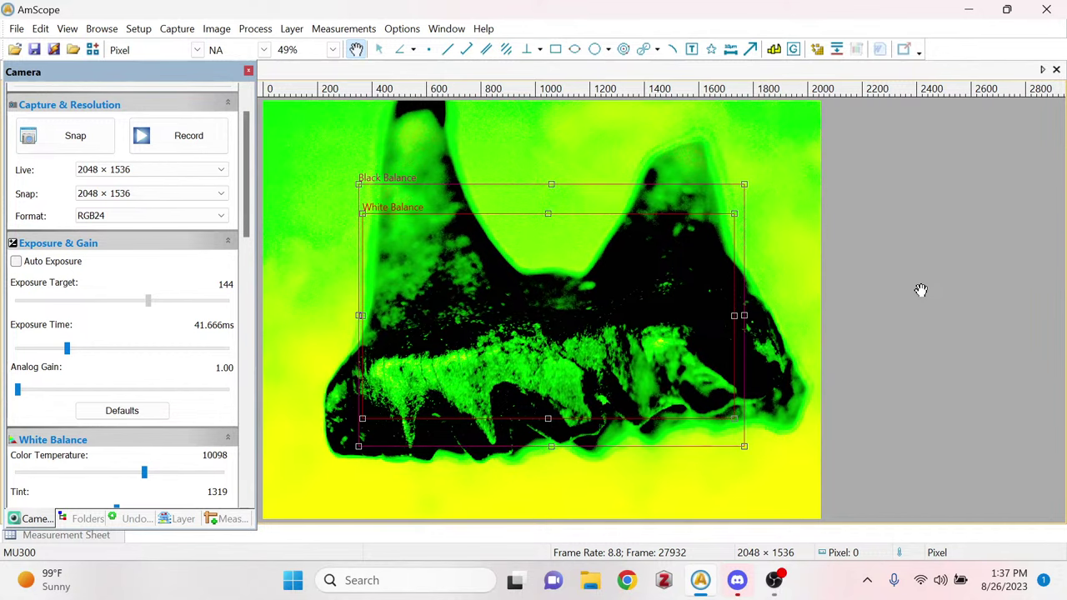
# Snap the repositioned tooth with its roots pointing up, start saving it and enter the file name "Multituberculate tooth 4".
pyautogui.click(74, 138)
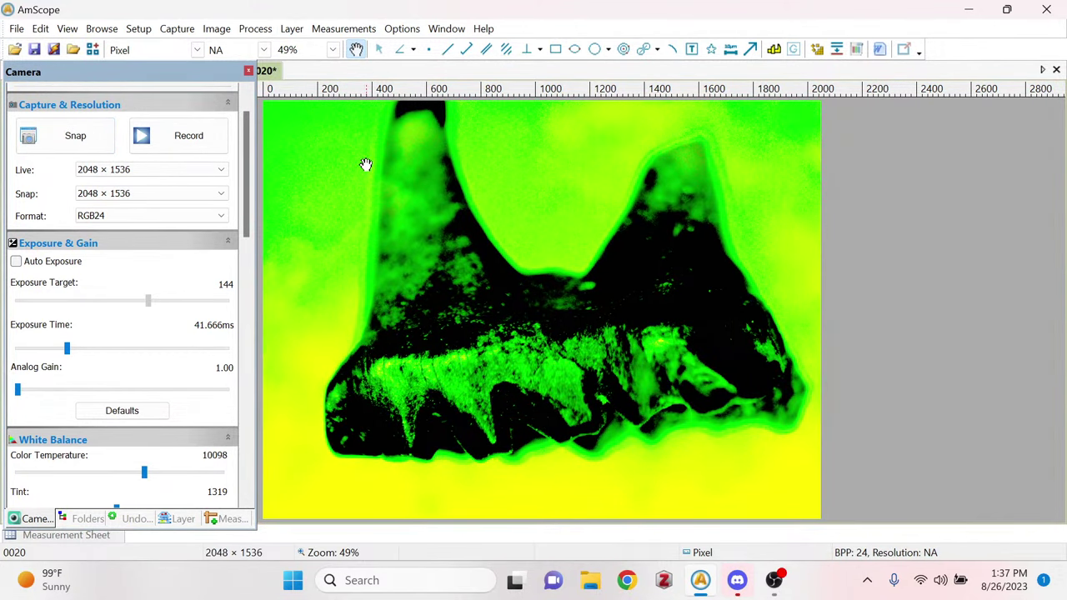
pyautogui.click(34, 50)
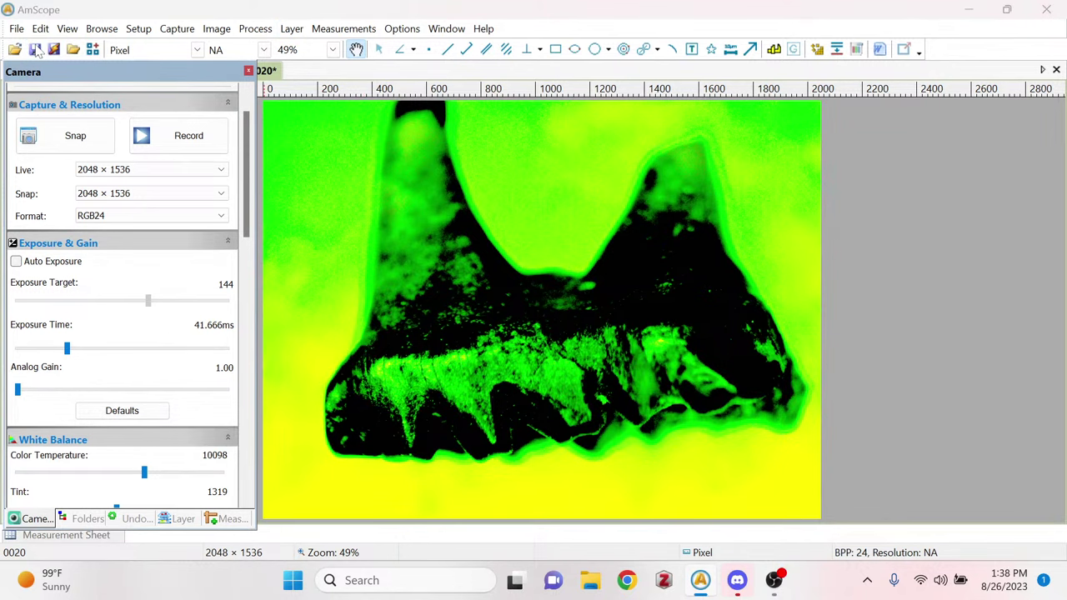
pyautogui.write('Multi')
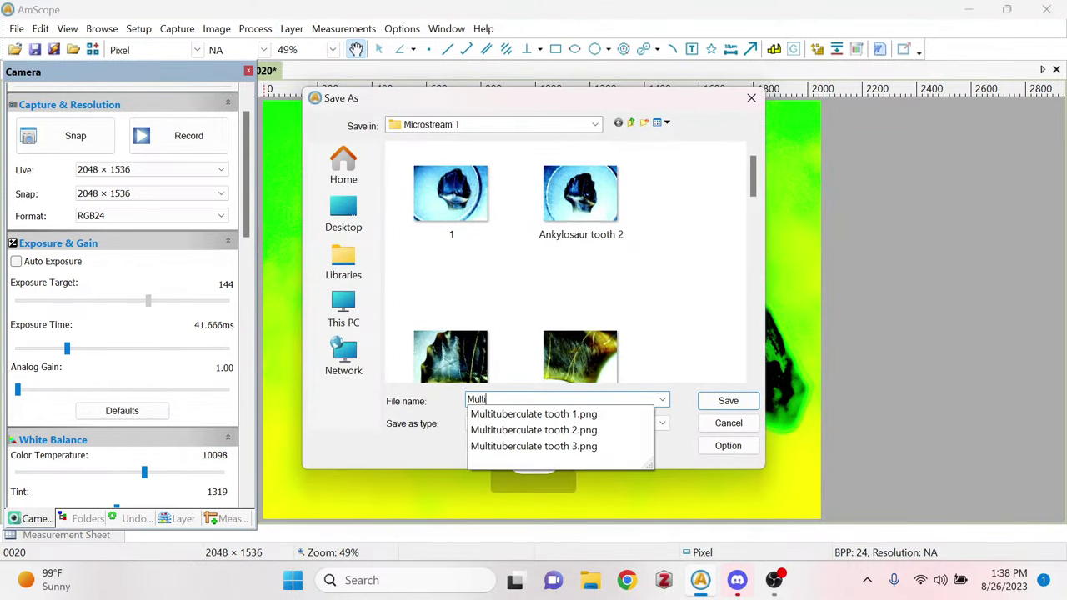
pyautogui.press('Down')
pyautogui.press('Down')
pyautogui.press('Down')
pyautogui.press('BackSpace')
pyautogui.press('BackSpace')
pyautogui.press('BackSpace')
pyautogui.press('BackSpace')
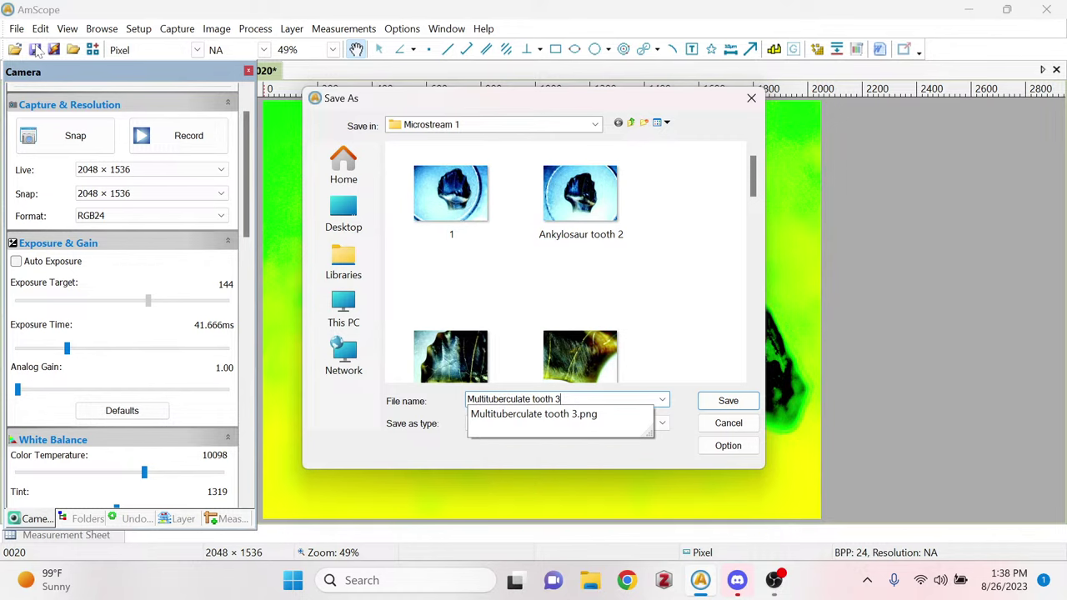
pyautogui.write('4')
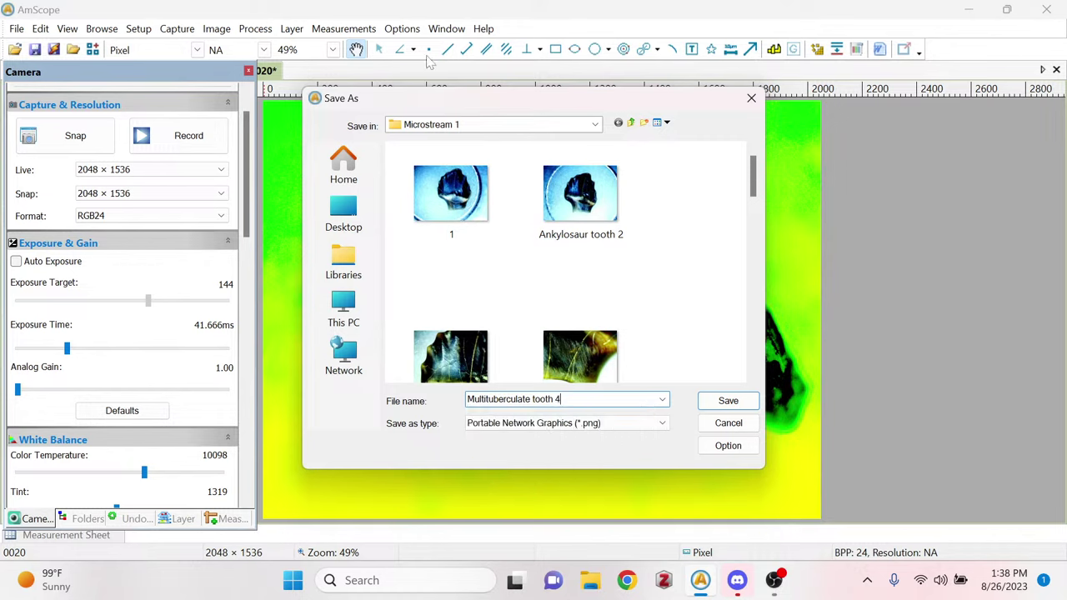
# Look through the tooth images already saved in the Microstream 1 folder.
pyautogui.scroll(-2, 664, 258)
pyautogui.scroll(-10, 664, 258)
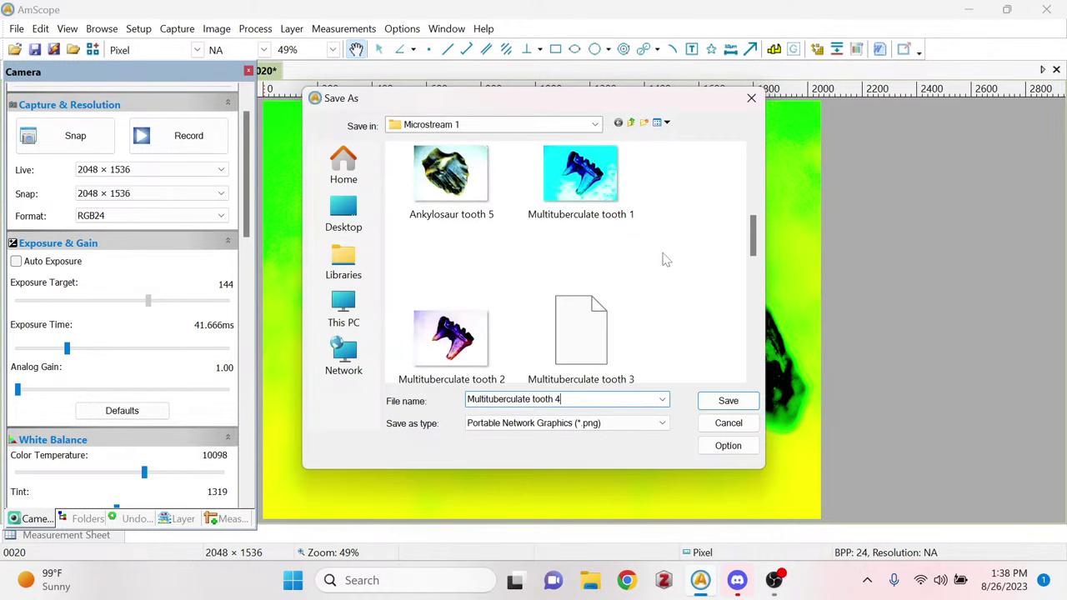
pyautogui.scroll(-4, 664, 258)
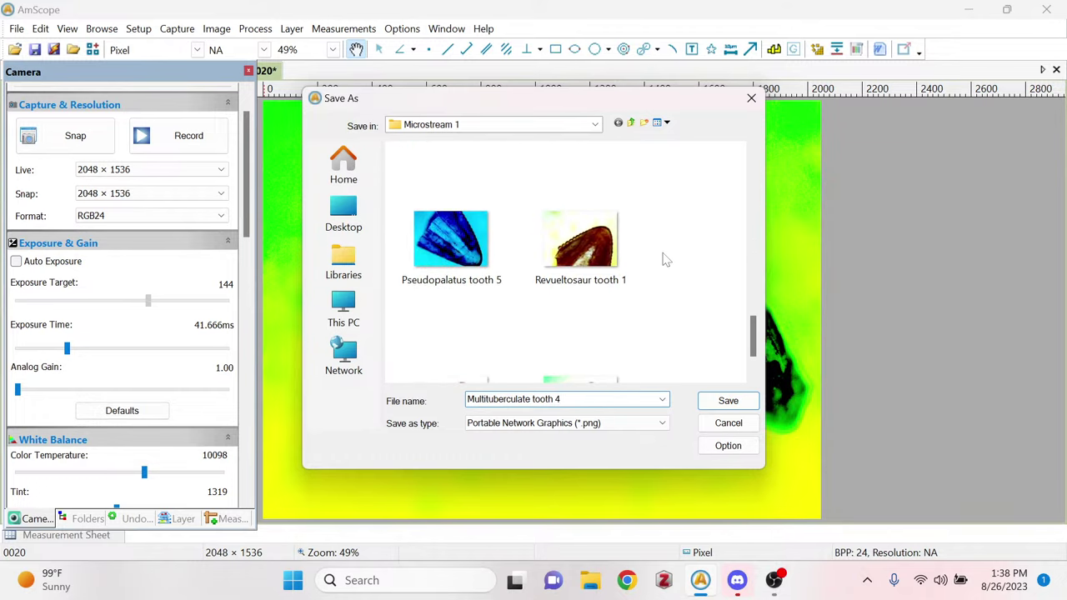
pyautogui.scroll(2, 664, 259)
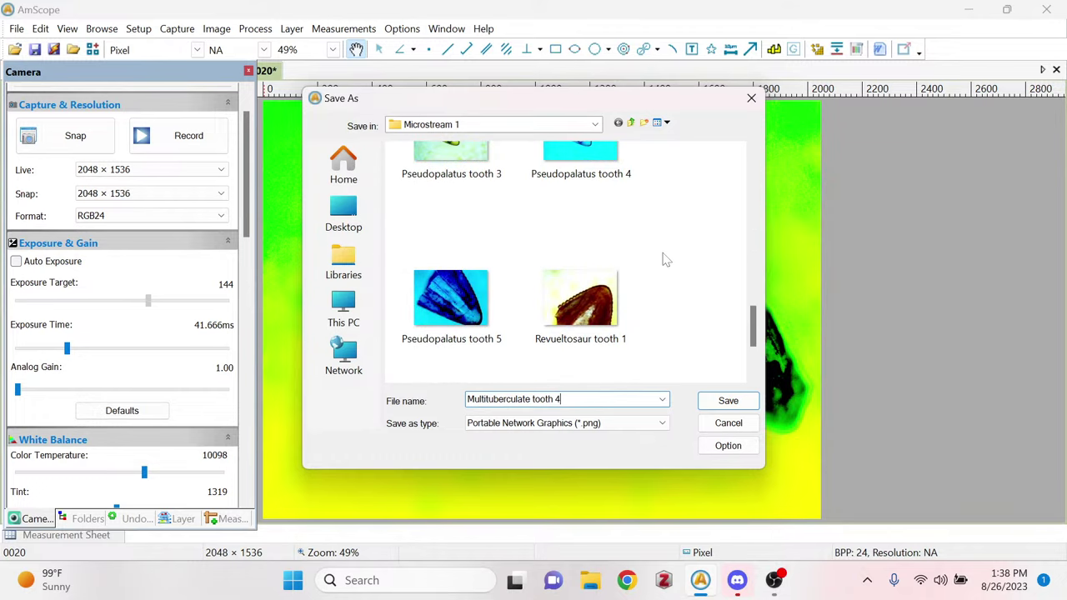
pyautogui.scroll(2, 664, 259)
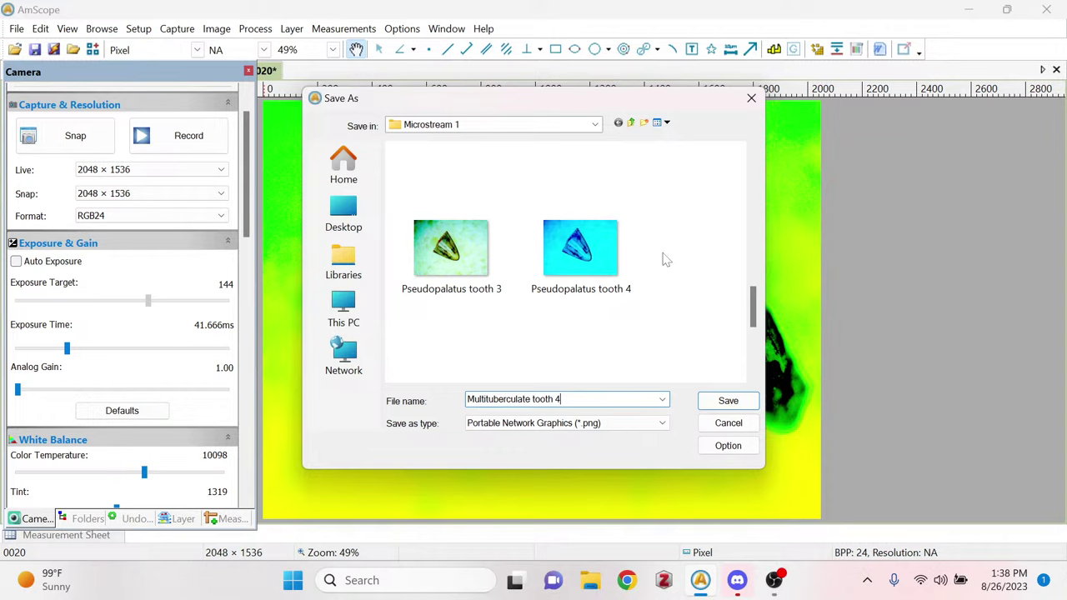
pyautogui.scroll(4, 664, 259)
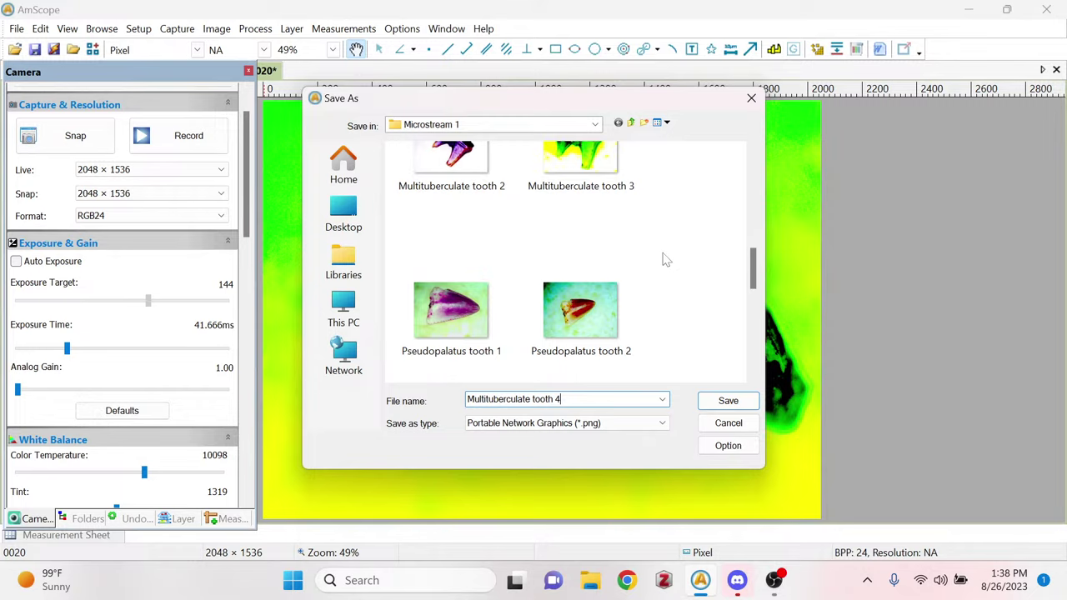
# Save the snapped image as the PNG "Multituberculate tooth 4" in the Microstream 1 folder, then close the saved image.
pyautogui.scroll(-4, 664, 260)
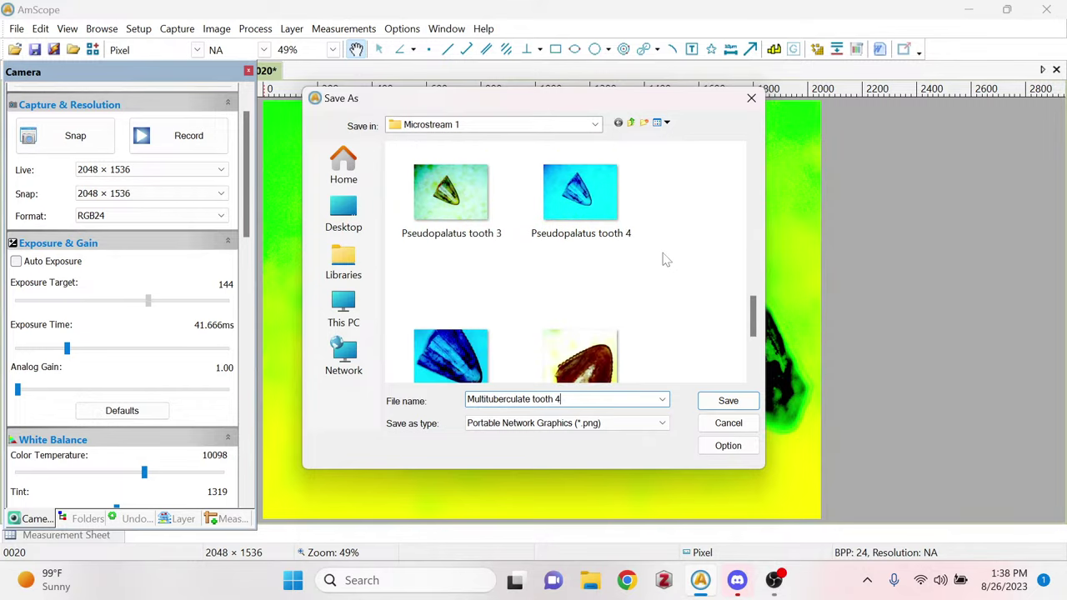
pyautogui.scroll(4, 664, 259)
pyautogui.scroll(2, 664, 259)
pyautogui.scroll(-1, 664, 259)
pyautogui.scroll(1, 664, 259)
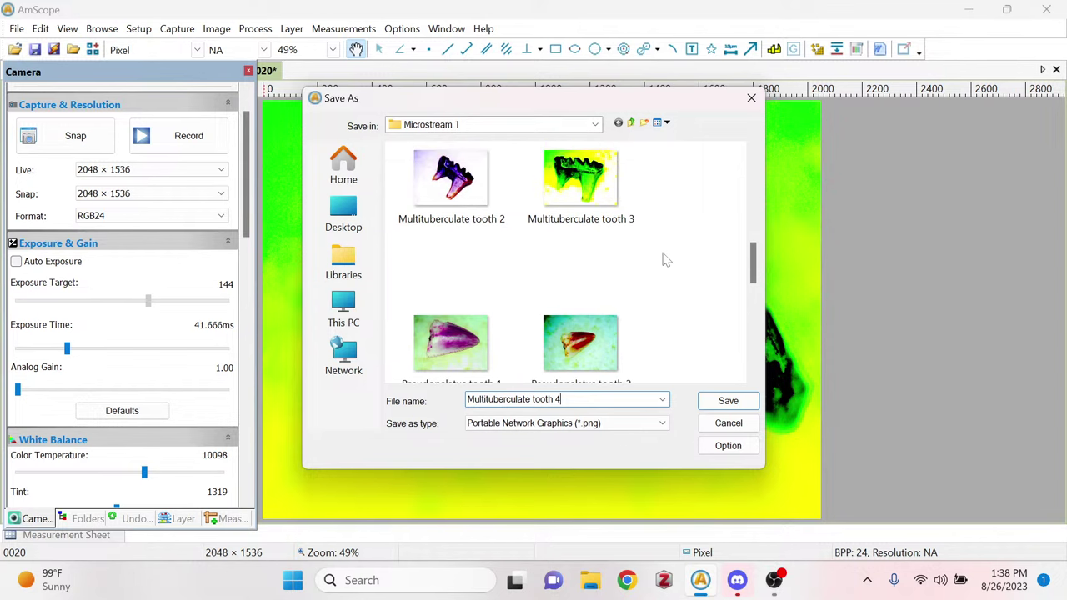
pyautogui.click(730, 403)
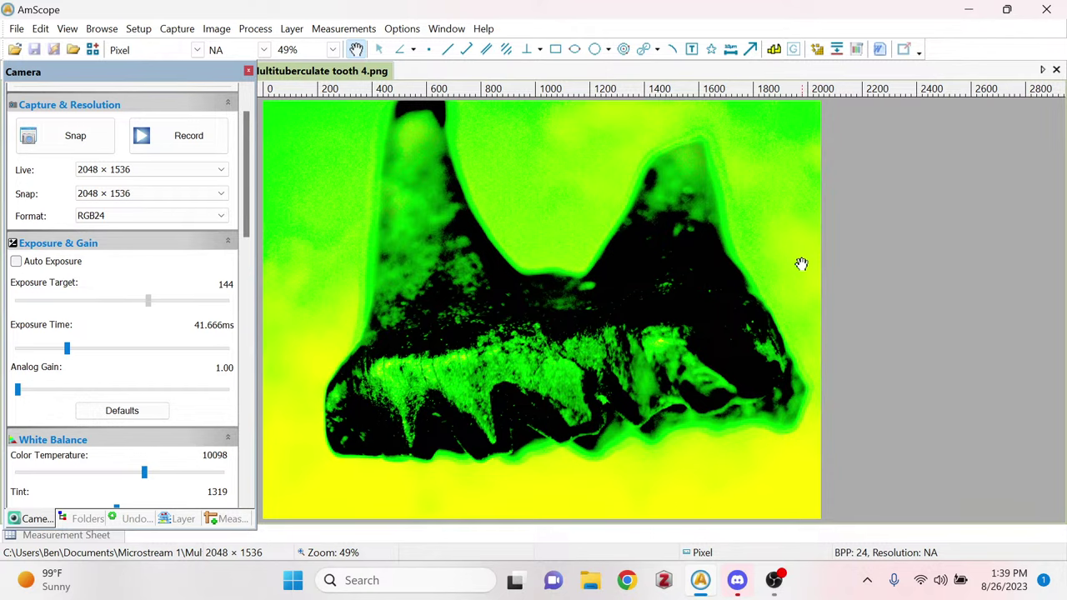
pyautogui.rightClick(372, 75)
pyautogui.click(392, 91)
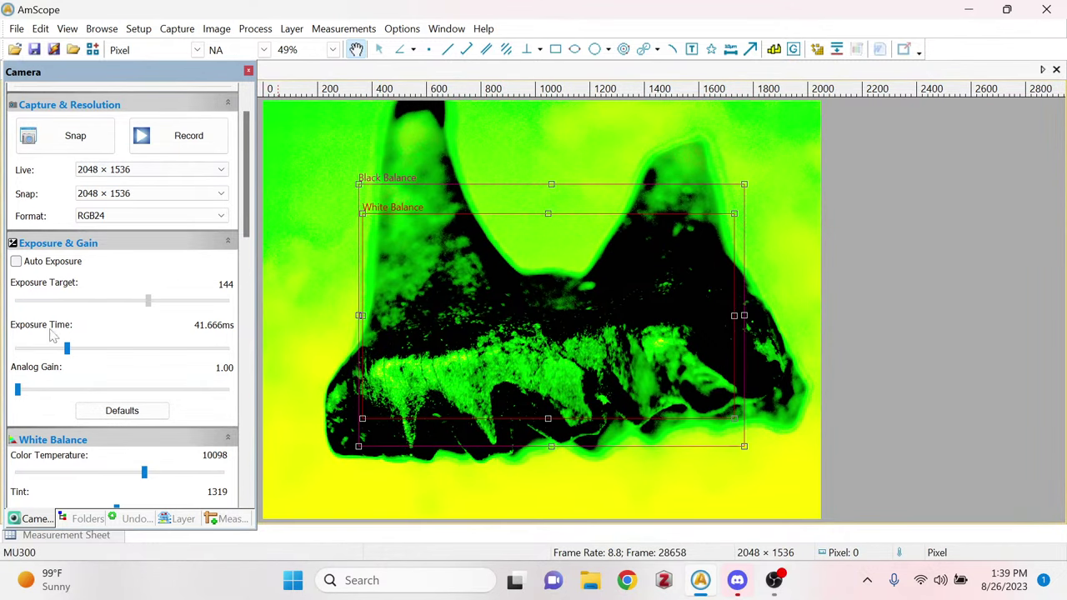
# Set the live view's white balance to color temperature 4522 and tint 2186.
pyautogui.moveTo(249, 208); pyautogui.dragTo(248, 238)
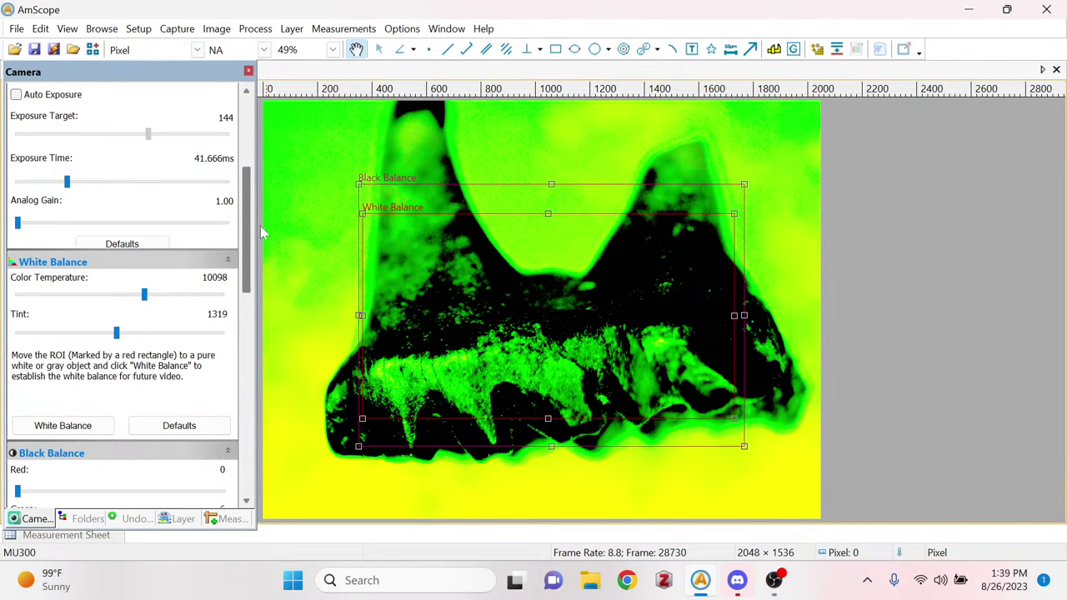
pyautogui.moveTo(145, 293); pyautogui.dragTo(56, 292)
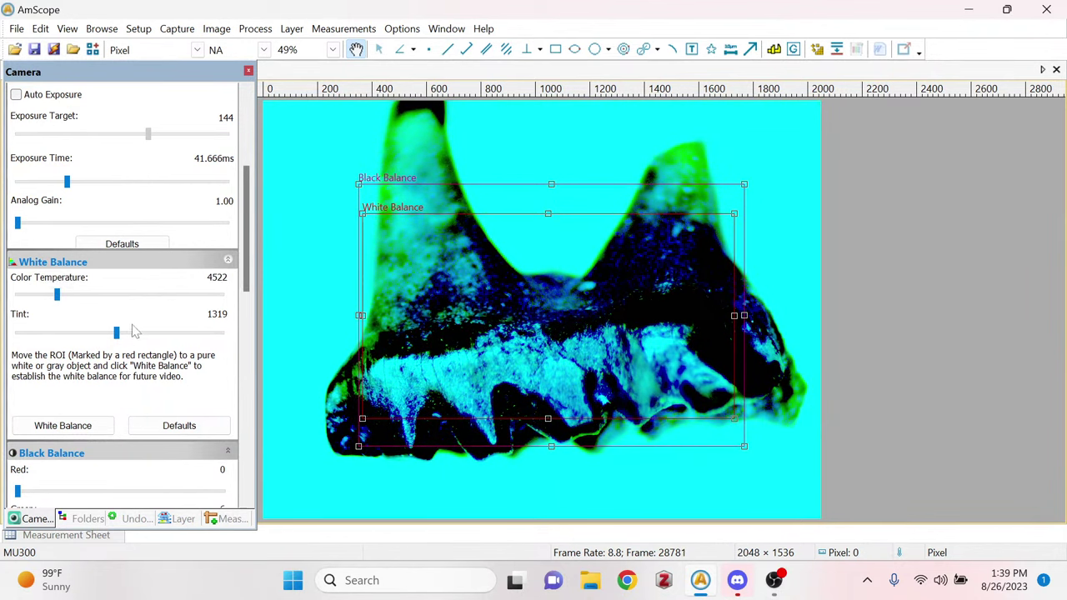
pyautogui.moveTo(116, 333); pyautogui.dragTo(197, 367)
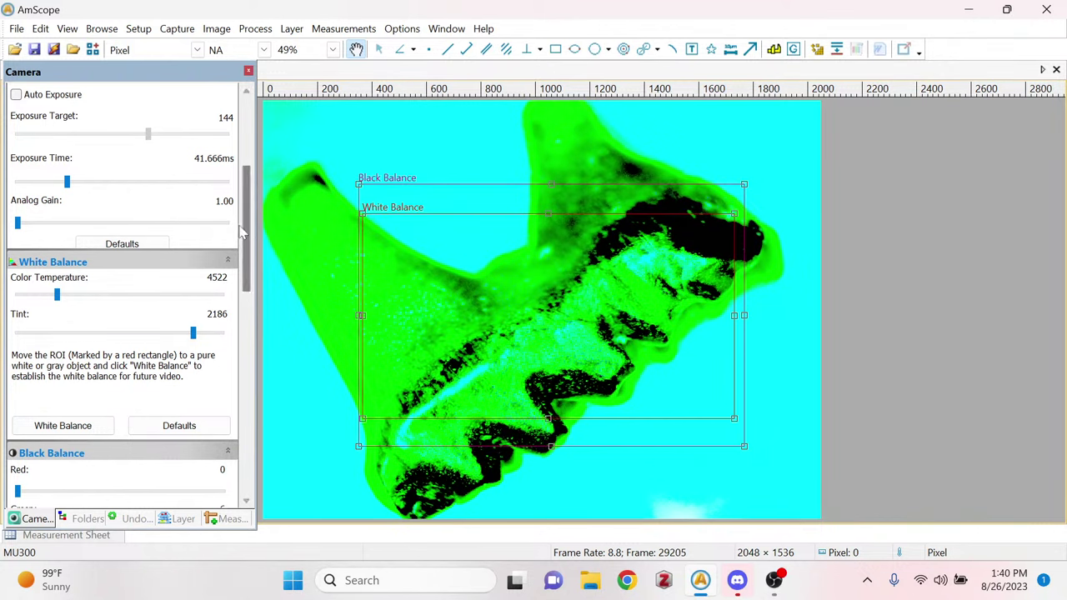
# Snap the diagonally turned green tooth and start saving the capture in the Microstream 1 folder.
pyautogui.scroll(3, 240, 141)
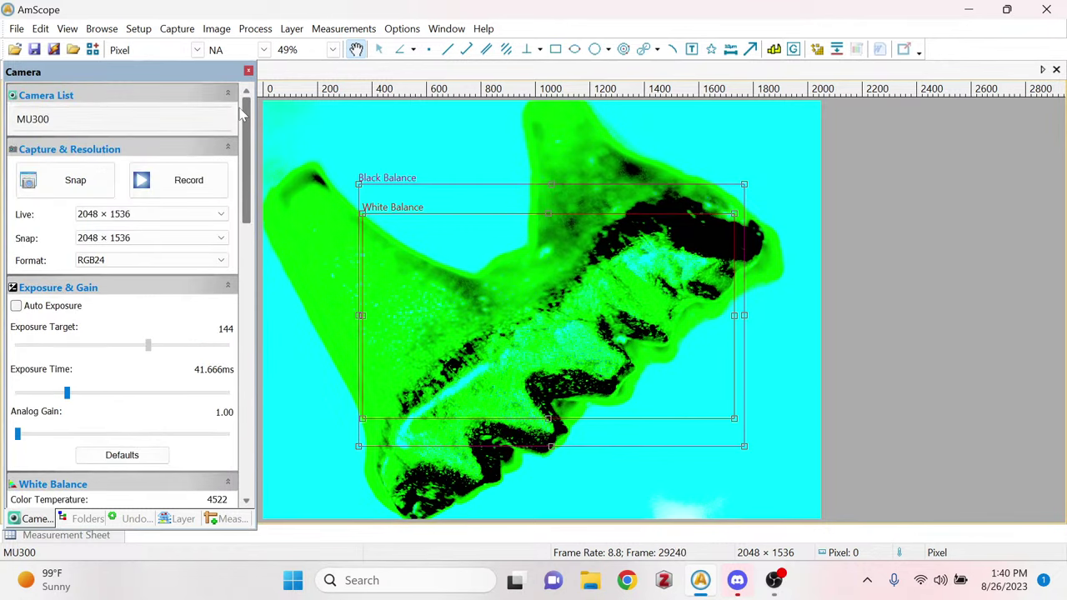
pyautogui.click(75, 182)
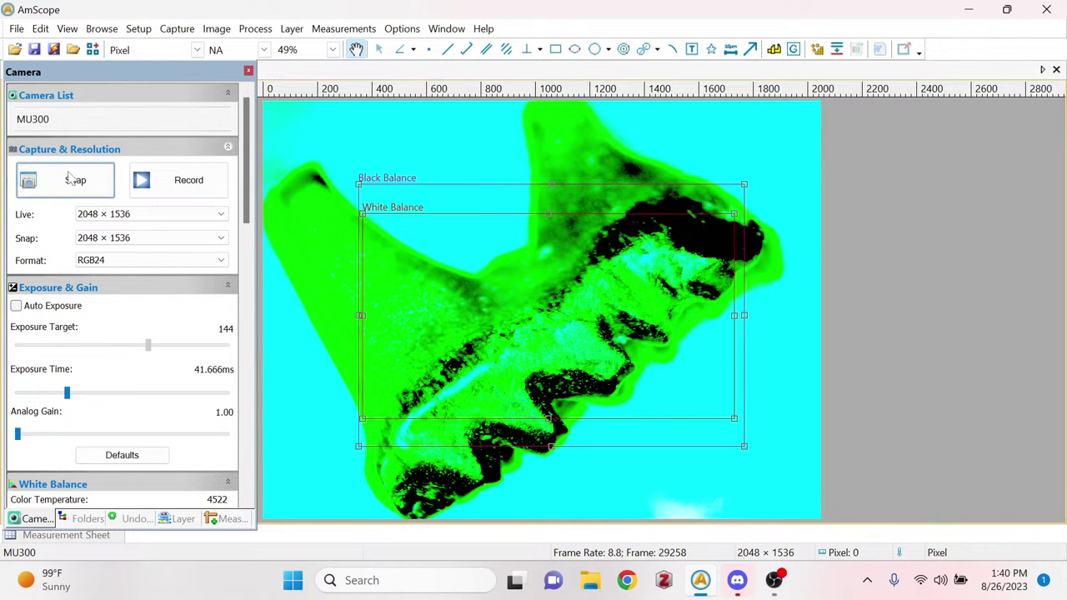
pyautogui.click(35, 49)
pyautogui.scroll(-10, 565, 310)
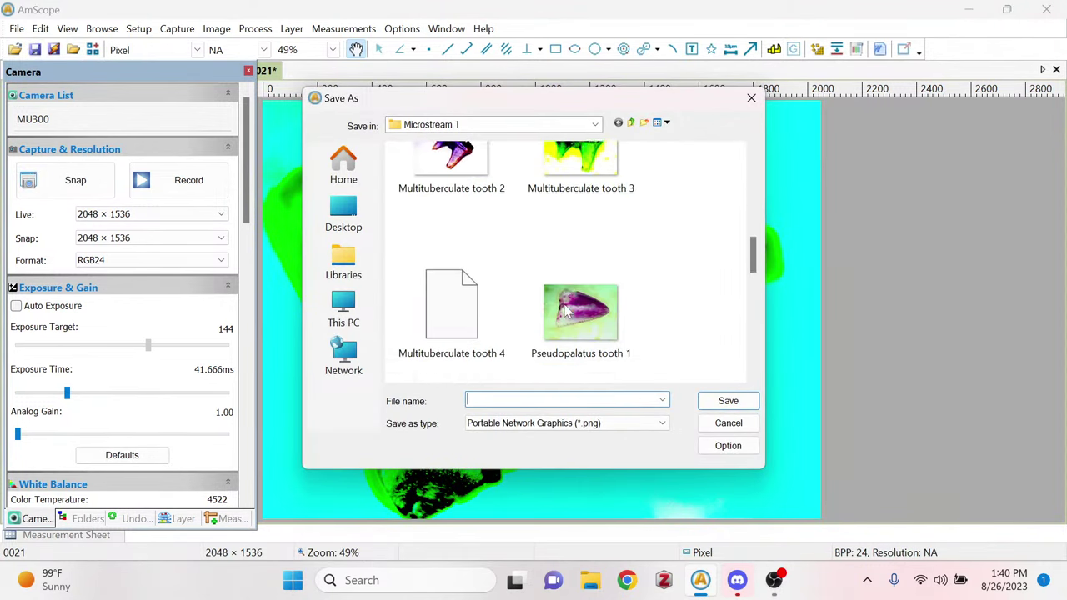
pyautogui.scroll(5, 565, 310)
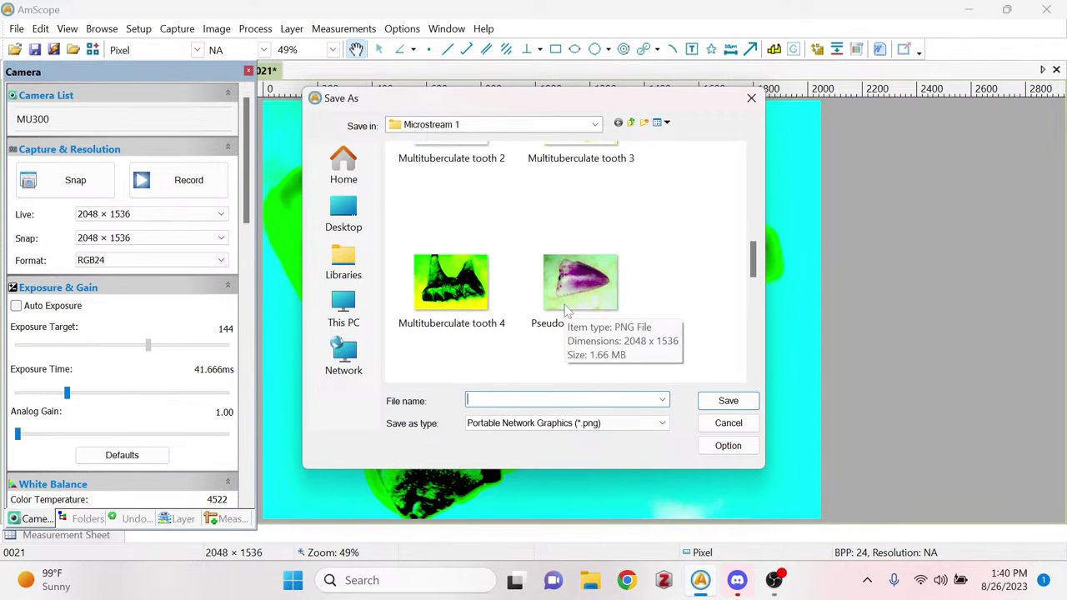
# Name the capture "Multituberculate tooth 5" and save it as a PNG.
pyautogui.write('Muk')
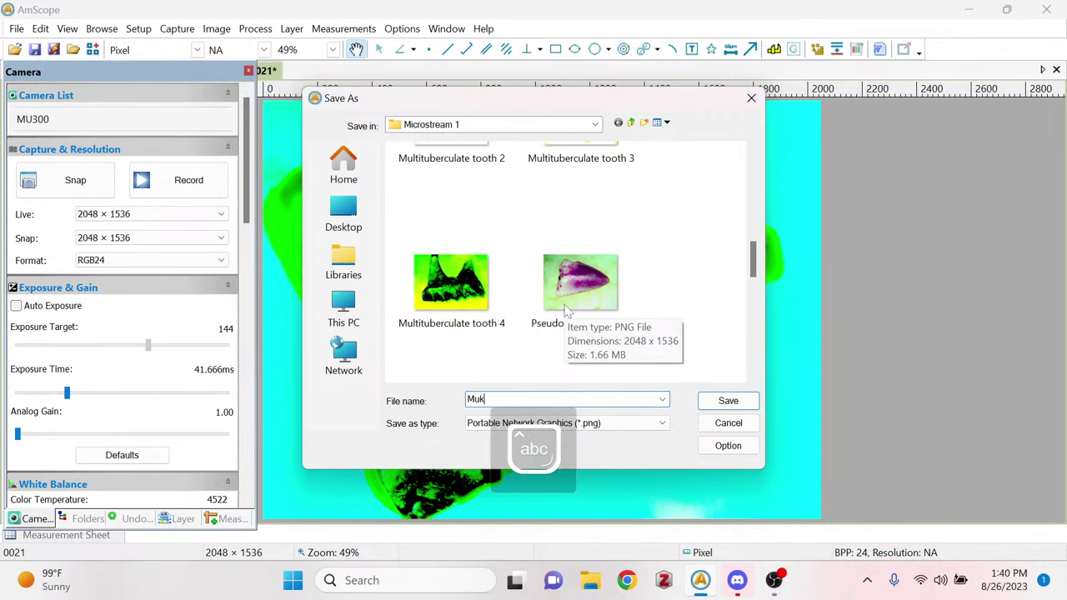
pyautogui.press('Down')
pyautogui.press('Down')
pyautogui.press('Down')
pyautogui.press('Down')
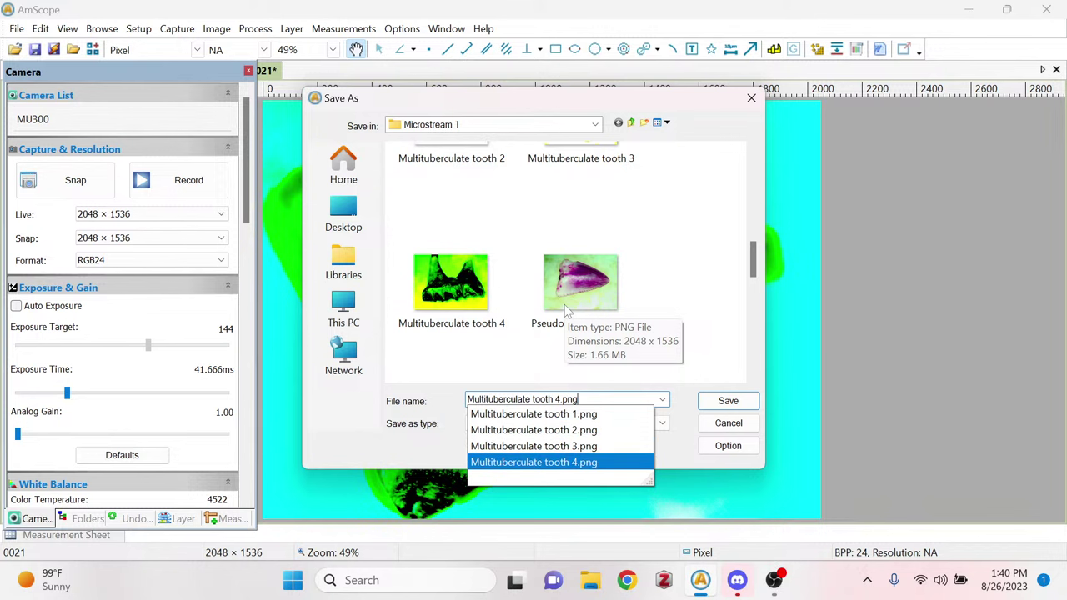
pyautogui.press('BackSpace')
pyautogui.press('BackSpace')
pyautogui.press('BackSpace')
pyautogui.press('BackSpace')
pyautogui.press('BackSpace')
pyautogui.write('5')
pyautogui.press('Return')
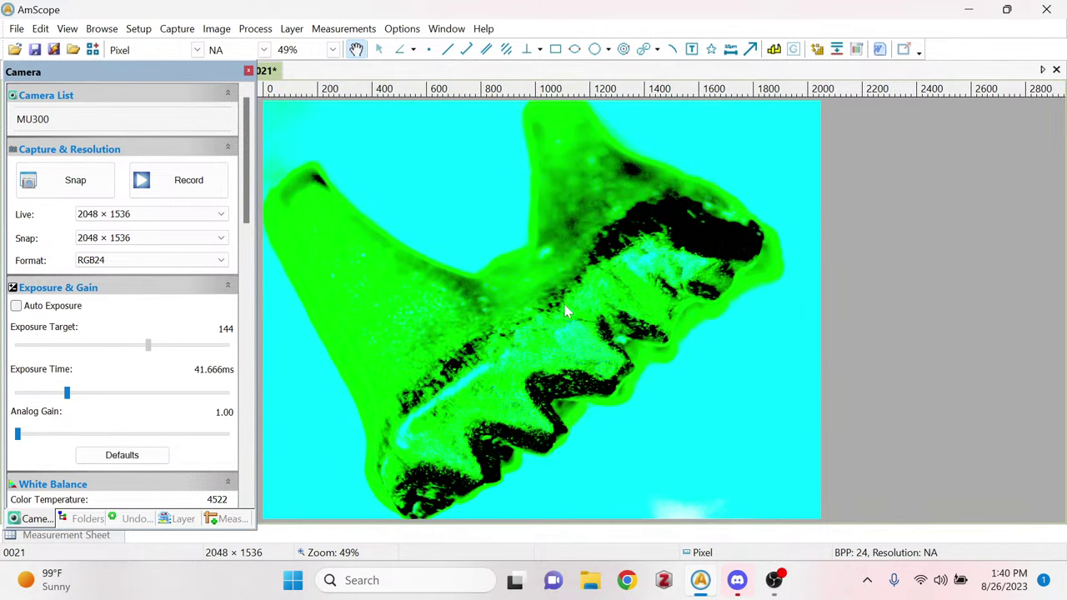
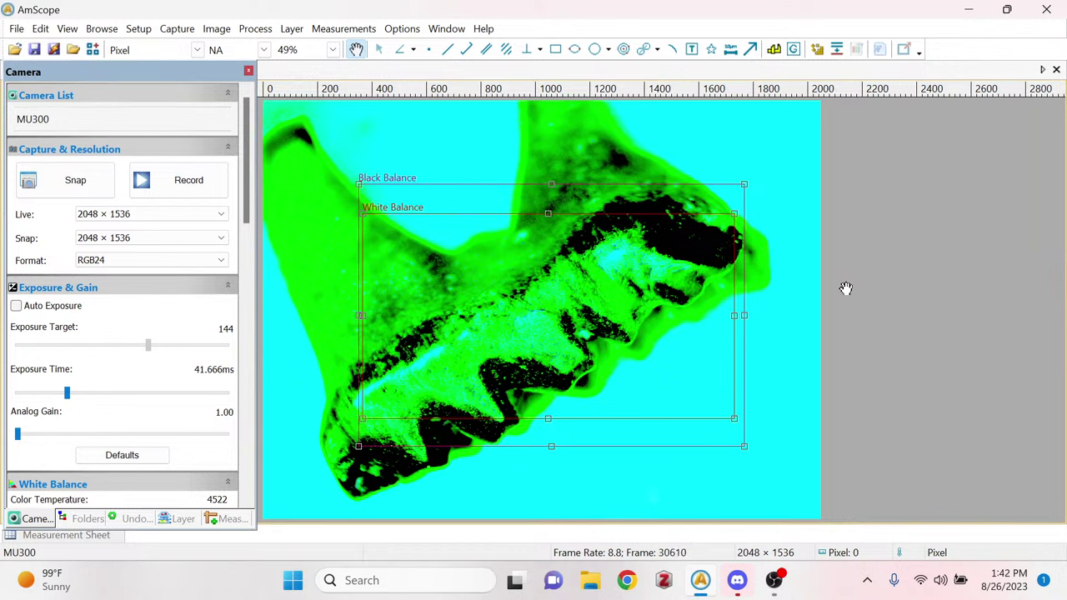
# Snap the shifted tooth, start saving it and find the last used multituberculate number in the Microstream 1 folder.
pyautogui.click(73, 192)
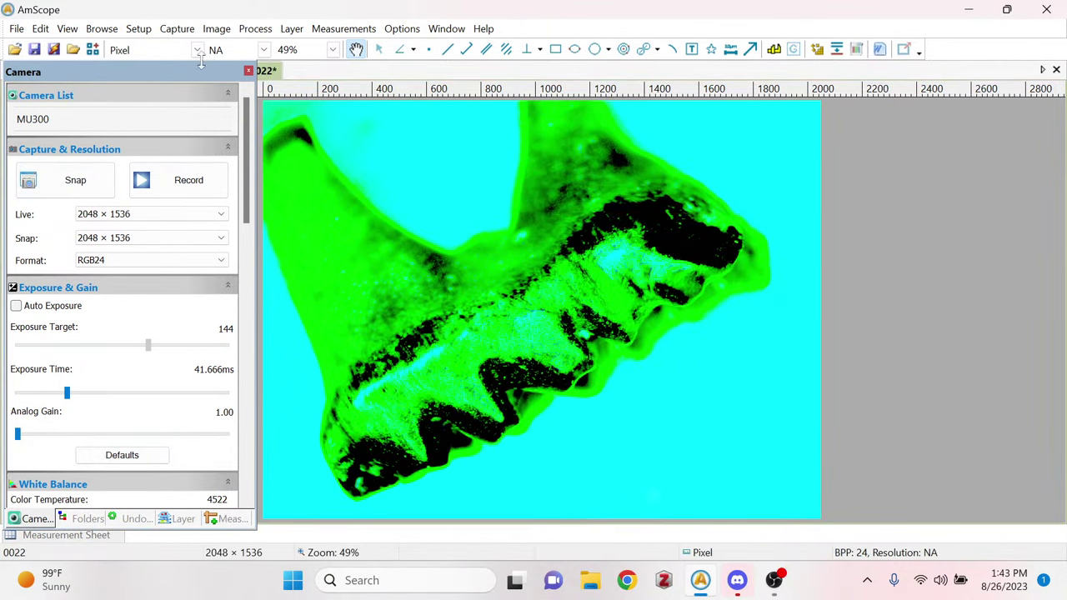
pyautogui.click(34, 50)
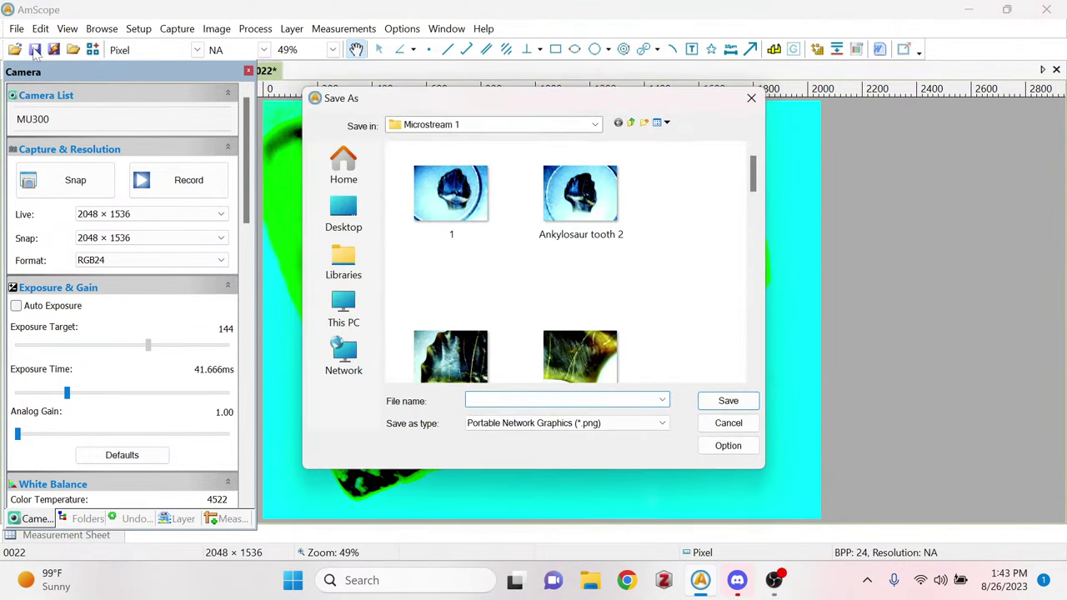
pyautogui.scroll(-5, 649, 275)
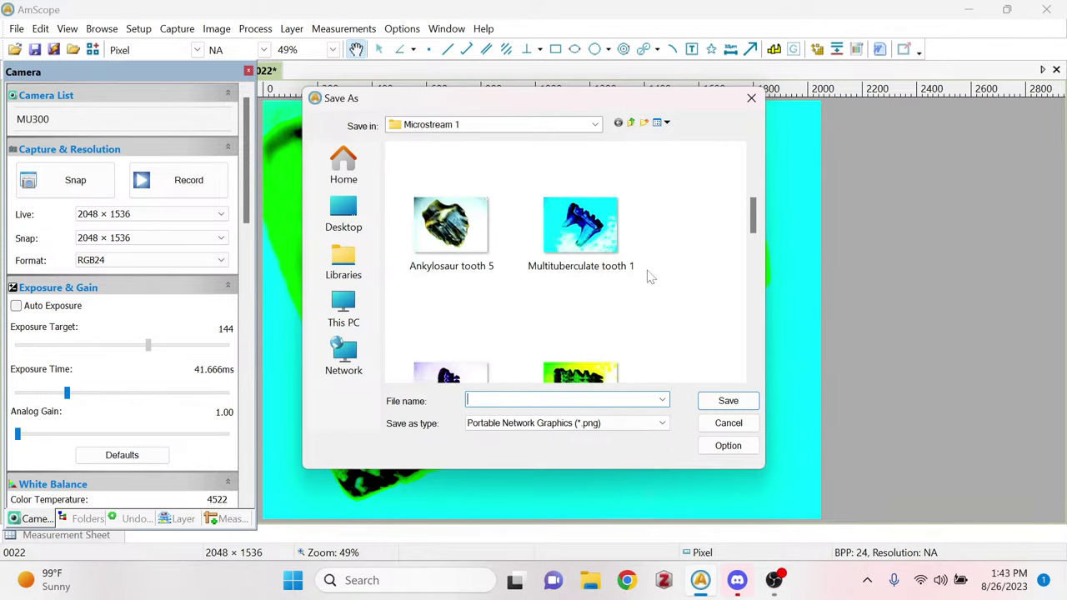
pyautogui.scroll(-3, 649, 275)
pyautogui.scroll(3, 649, 275)
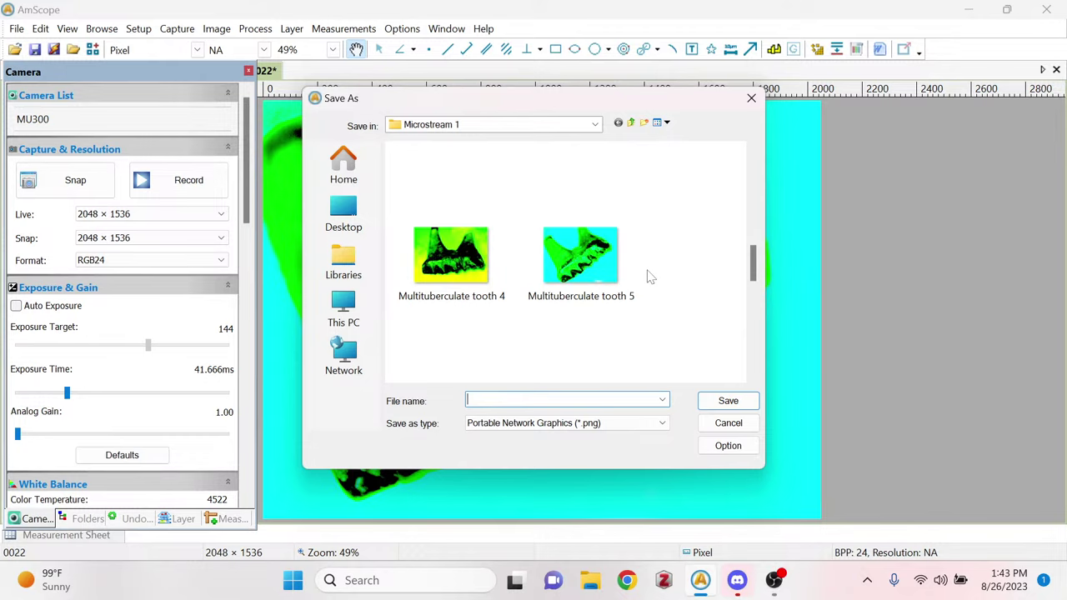
pyautogui.scroll(-2, 649, 276)
pyautogui.scroll(1, 650, 277)
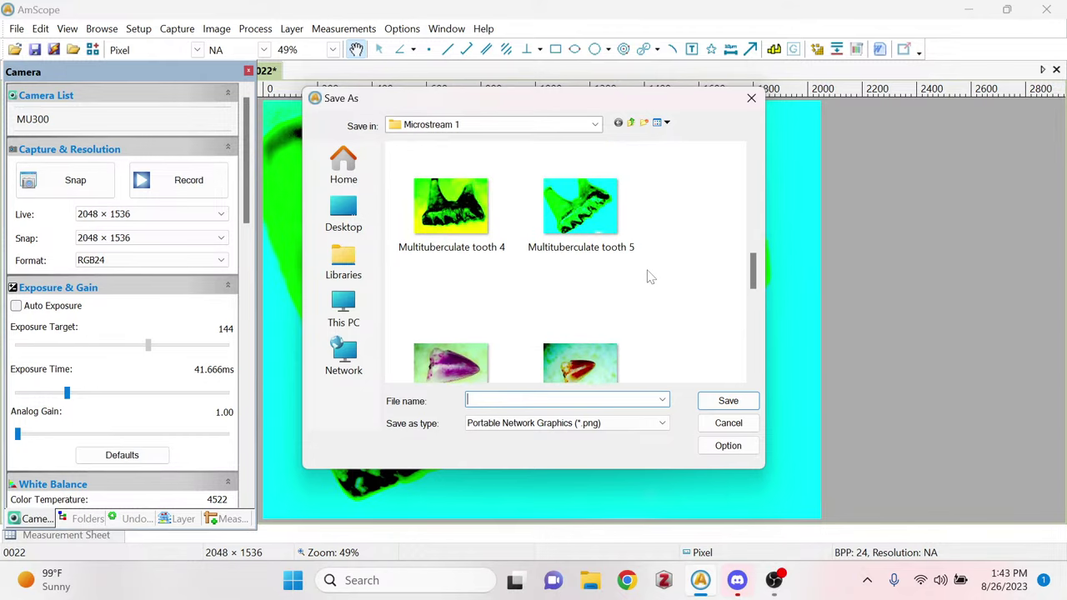
# Save the capture as the PNG "Multituberculate tooth 6" and close the saved image.
pyautogui.write('M')
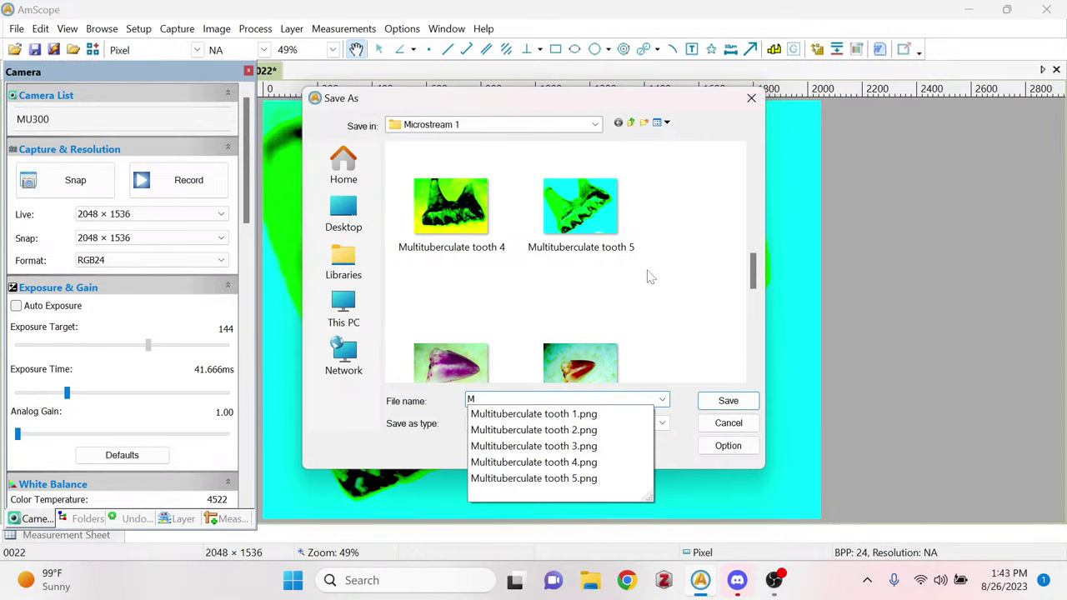
pyautogui.press('Down')
pyautogui.press('BackSpace')
pyautogui.press('BackSpace')
pyautogui.press('BackSpace')
pyautogui.press('BackSpace')
pyautogui.press('BackSpace')
pyautogui.write('6')
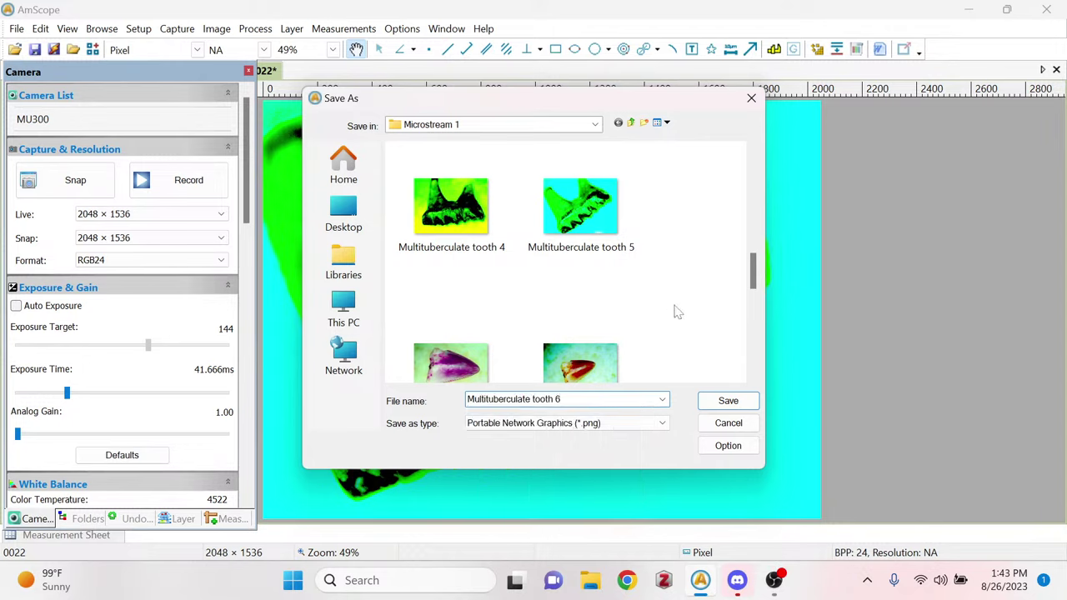
pyautogui.click(731, 404)
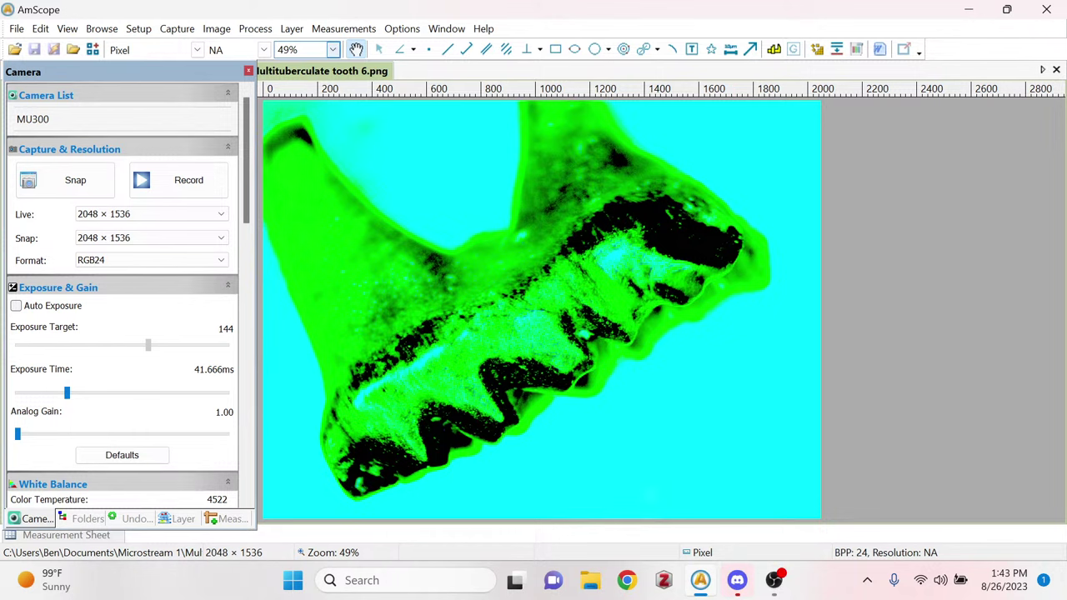
pyautogui.rightClick(315, 72)
pyautogui.click(334, 74)
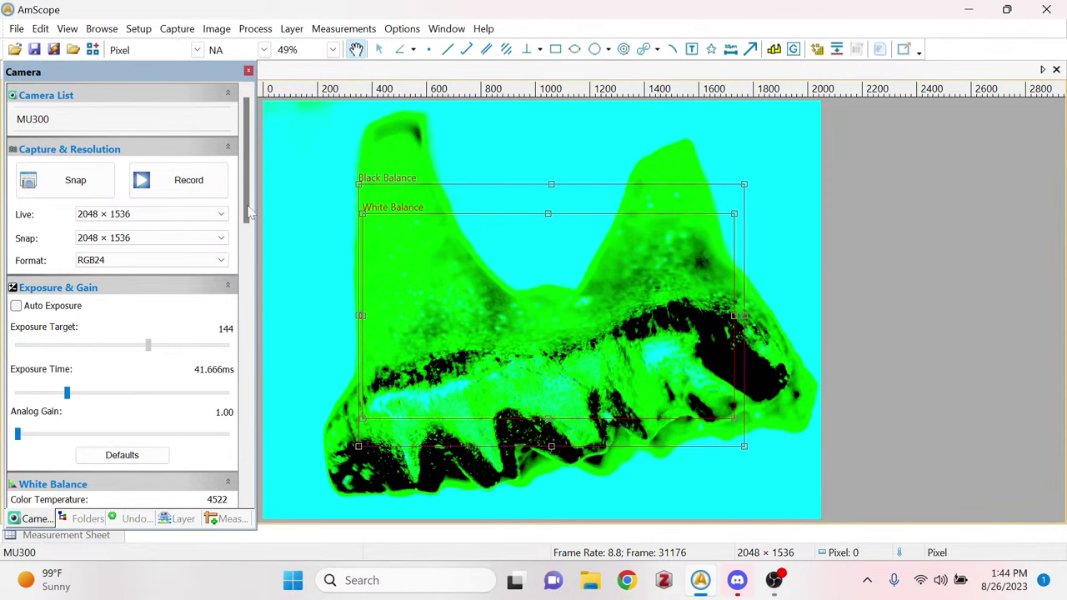
# Set the live view's exposure time to 83.333 ms and its white balance to color temperature 5587 and tint 1105.
pyautogui.moveTo(65, 395)
pyautogui.mouseDown()
pyautogui.moveTo(49, 395)
pyautogui.moveTo(83, 393)
pyautogui.mouseUp()
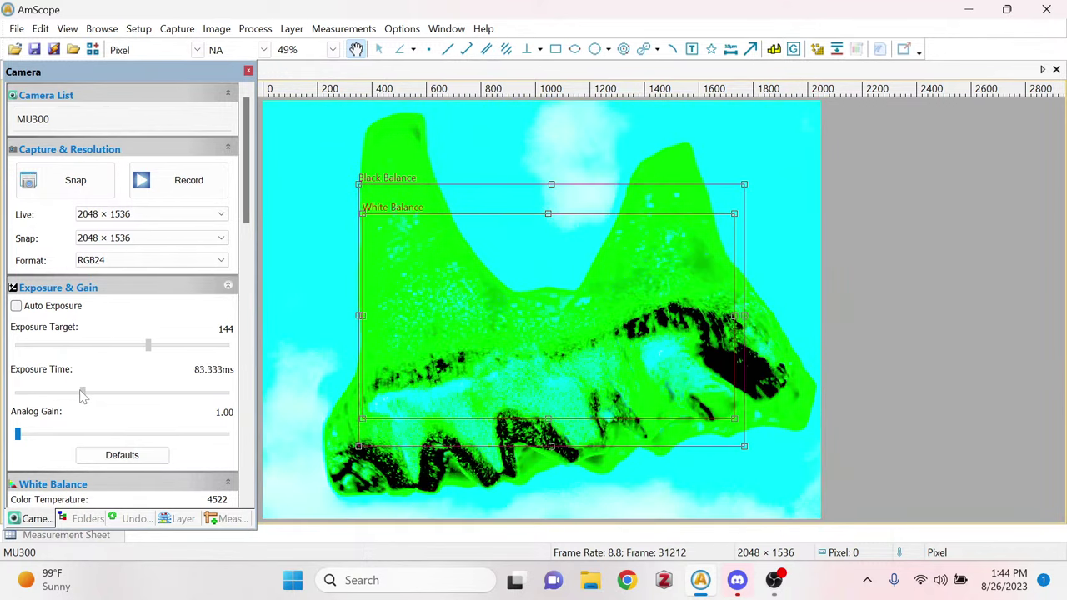
pyautogui.scroll(-5, 253, 183)
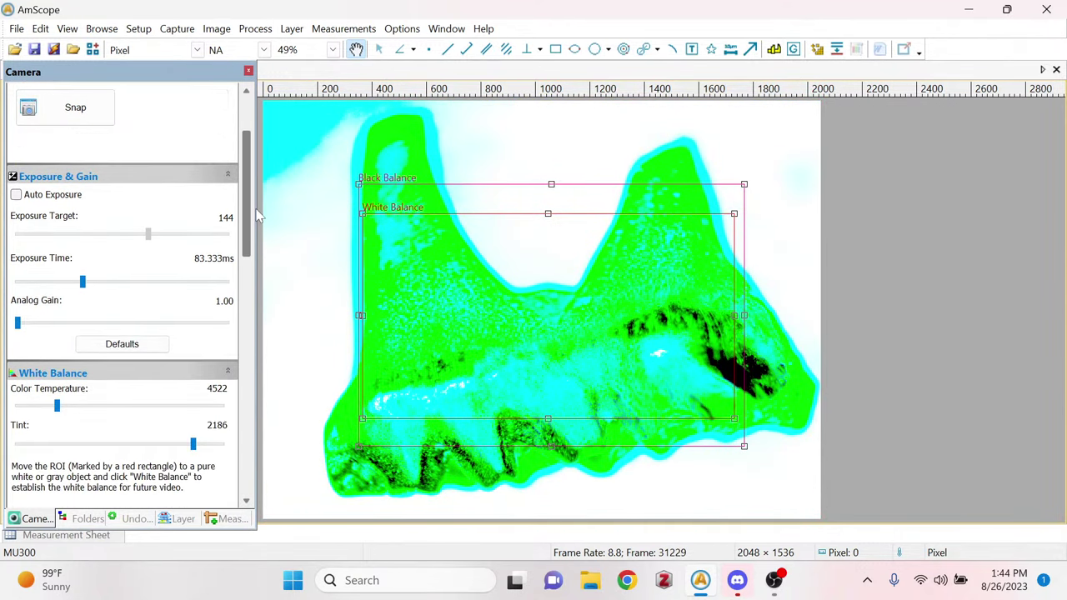
pyautogui.moveTo(196, 371); pyautogui.dragTo(84, 365)
pyautogui.moveTo(57, 327); pyautogui.dragTo(98, 331)
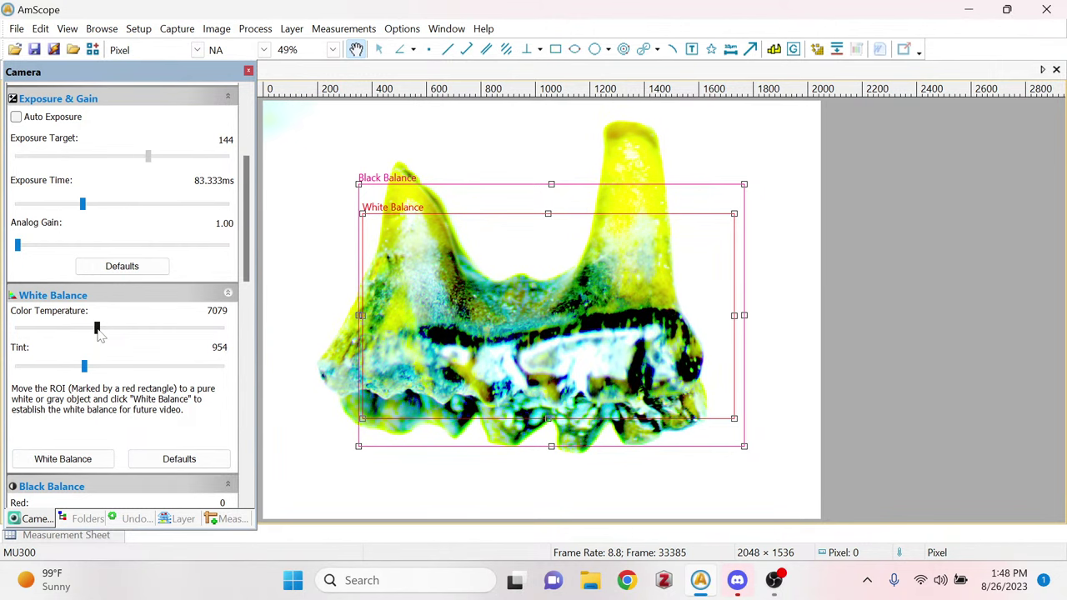
pyautogui.moveTo(96, 328); pyautogui.dragTo(76, 356)
pyautogui.moveTo(96, 372); pyautogui.dragTo(102, 398)
# Adjust the live view's color to hue 12, saturation 236 and brightness 29.
pyautogui.moveTo(247, 239); pyautogui.dragTo(269, 344)
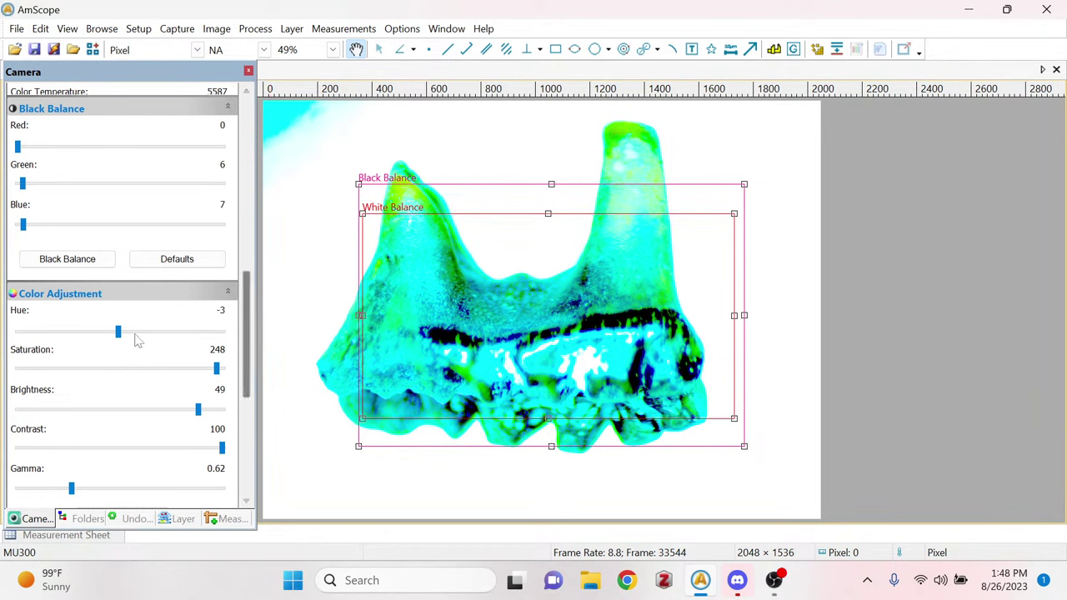
pyautogui.moveTo(118, 331)
pyautogui.mouseDown()
pyautogui.moveTo(136, 348)
pyautogui.moveTo(172, 353)
pyautogui.moveTo(97, 339)
pyautogui.moveTo(127, 341)
pyautogui.mouseUp()
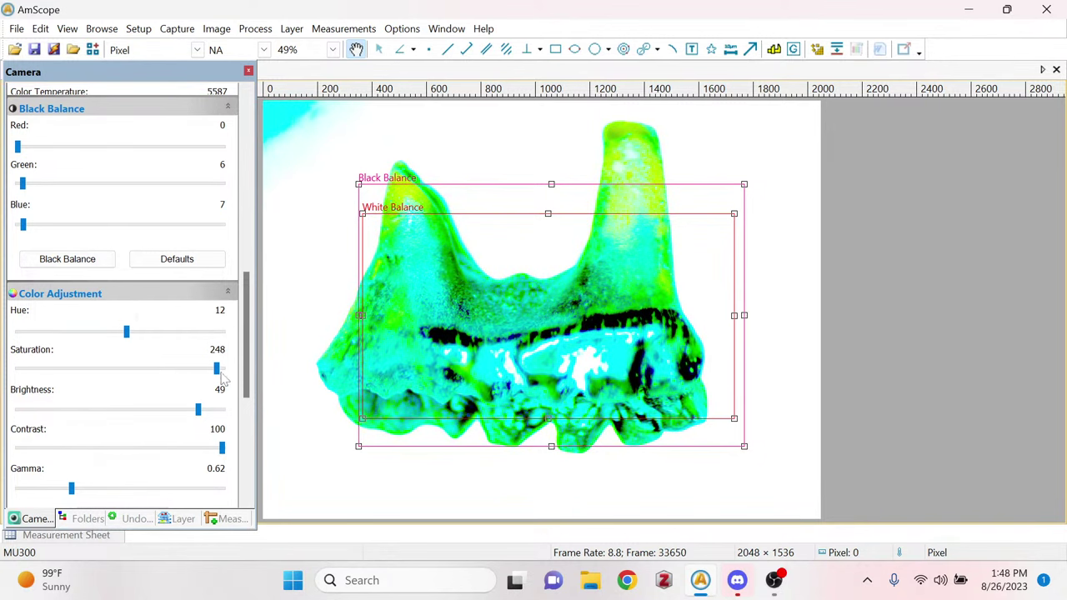
pyautogui.moveTo(217, 370); pyautogui.dragTo(170, 440)
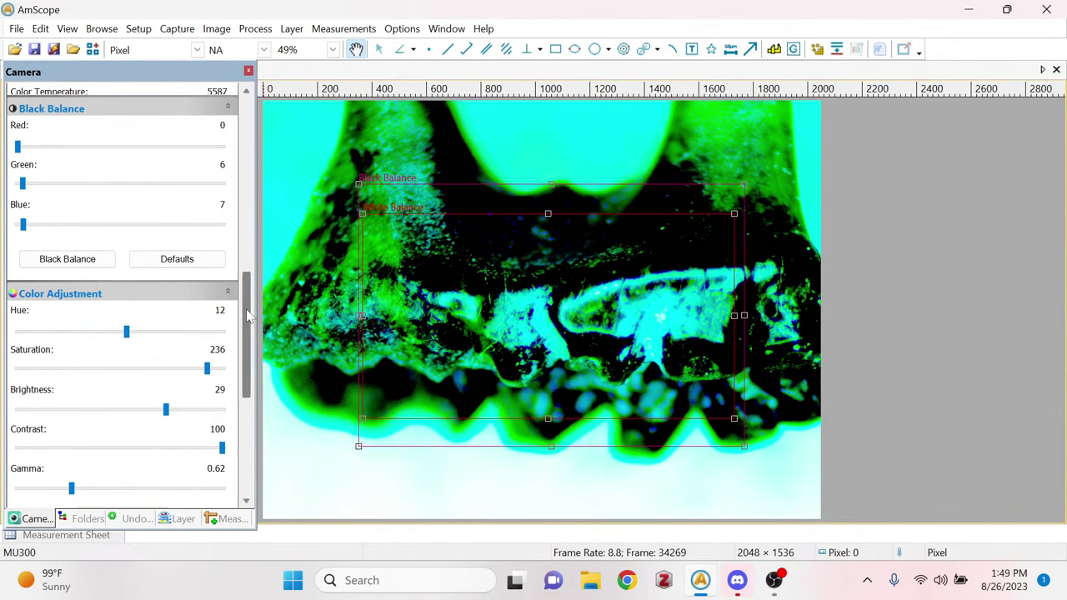
# Snap the close-up of the tooth, start saving it and find the last used multituberculate number in the Microstream 1 folder.
pyautogui.moveTo(248, 315); pyautogui.dragTo(248, 148)
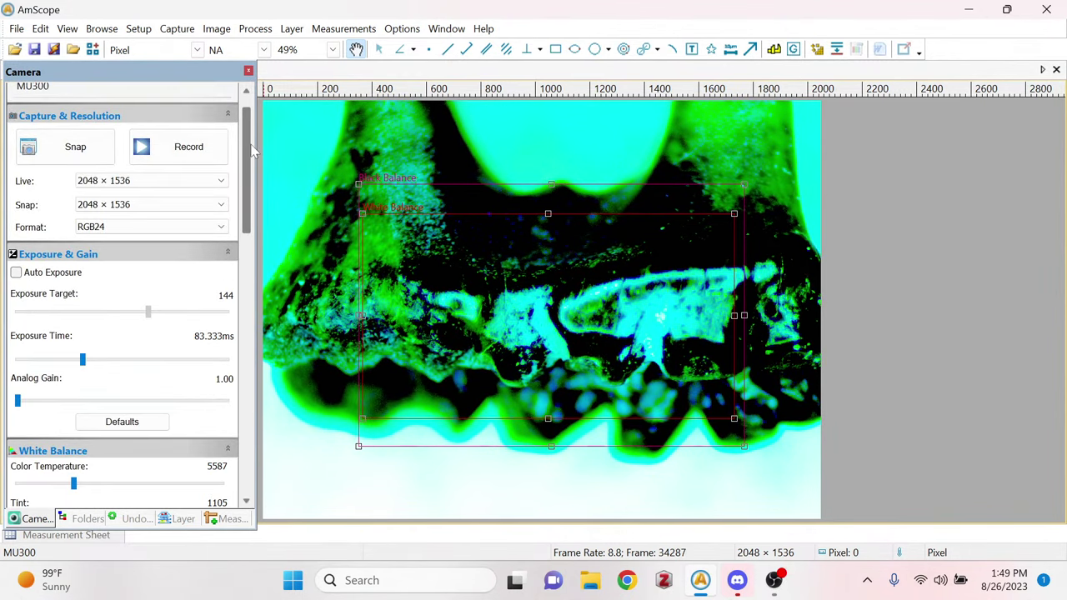
pyautogui.click(84, 148)
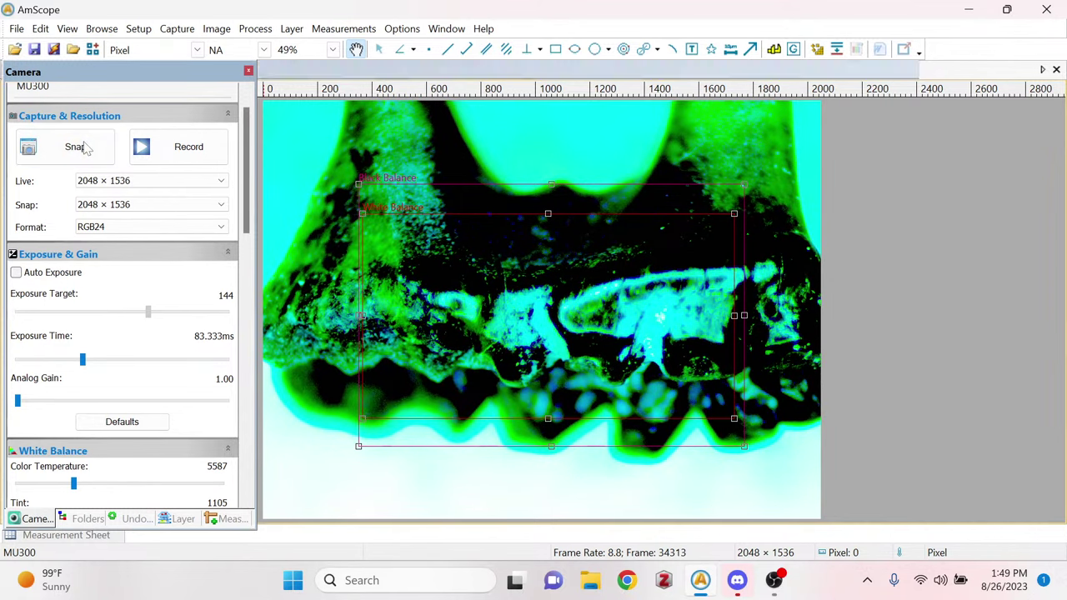
pyautogui.click(36, 50)
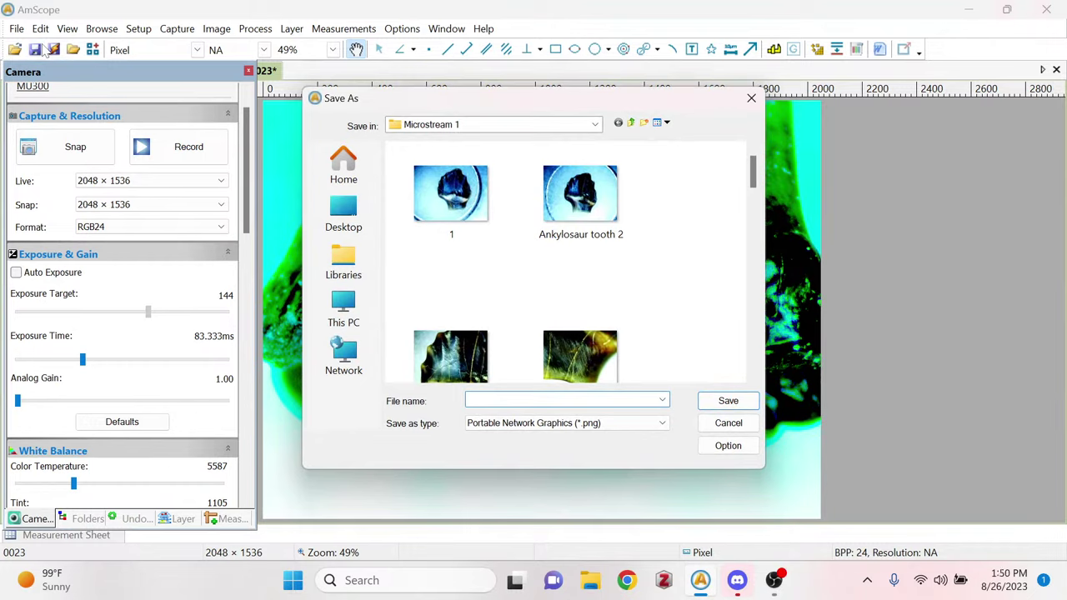
pyautogui.scroll(-7, 623, 282)
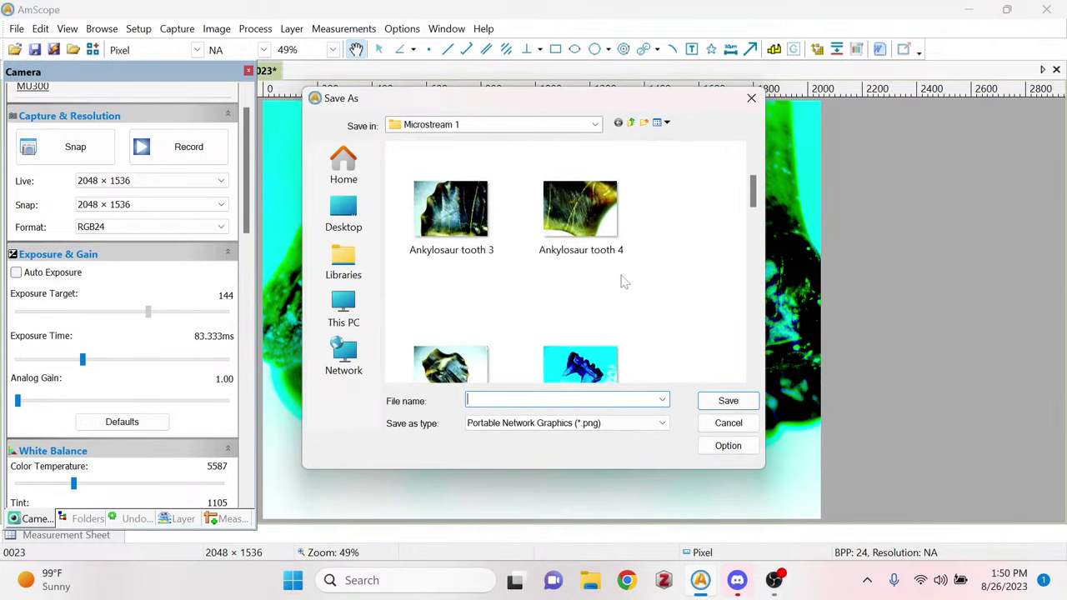
pyautogui.scroll(3, 623, 282)
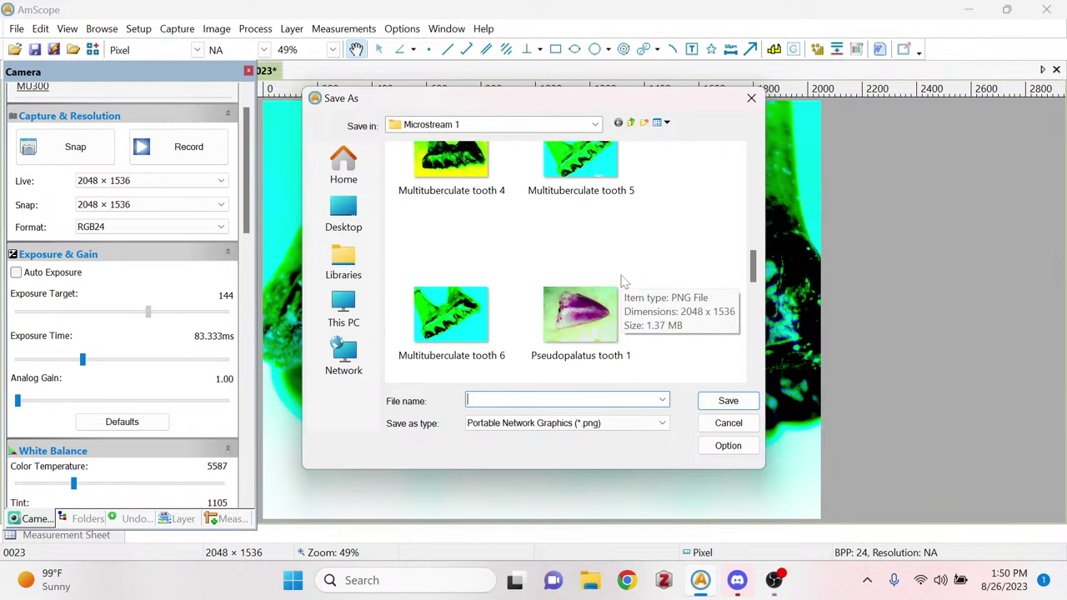
pyautogui.scroll(-1, 623, 281)
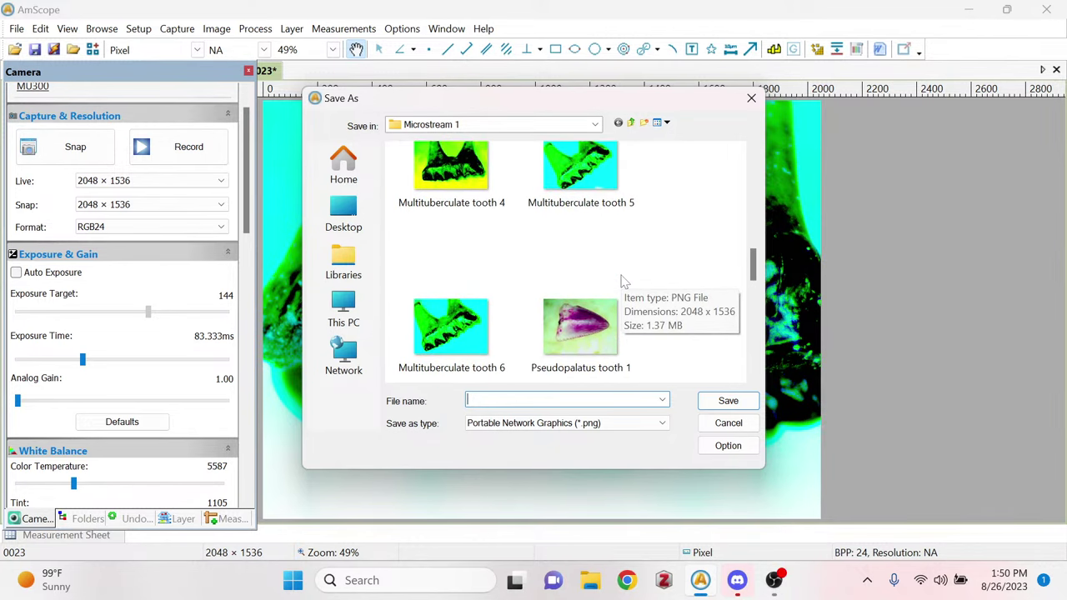
# Save the capture as the PNG "Multituberculate tooth 7" and close the saved image.
pyautogui.write('M')
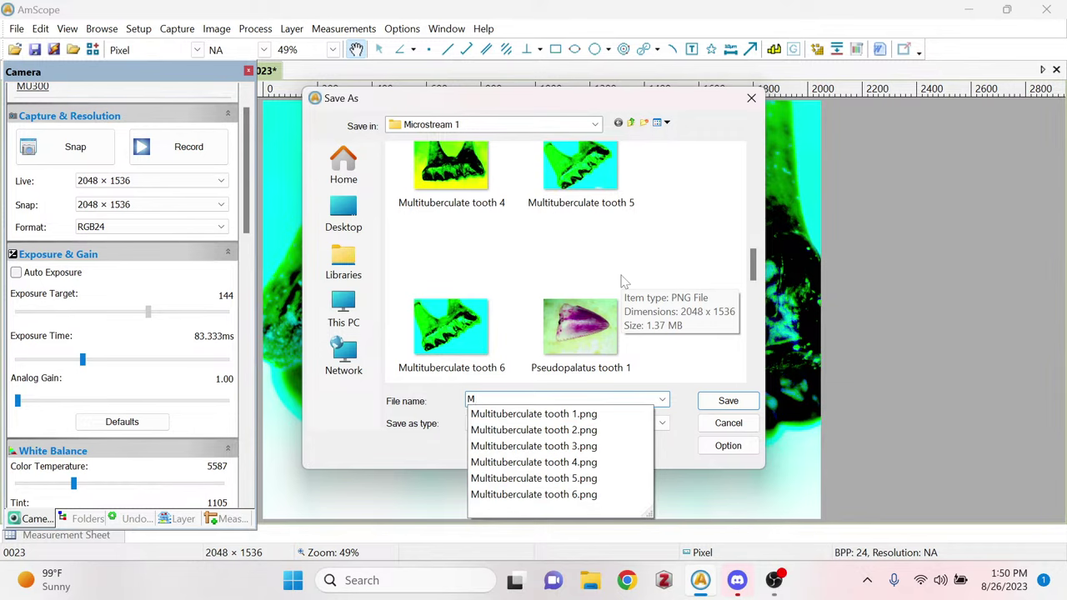
pyautogui.press('Down')
pyautogui.press('Down')
pyautogui.press('Down')
pyautogui.press('Down')
pyautogui.press('Down')
pyautogui.press('Down')
pyautogui.press('BackSpace')
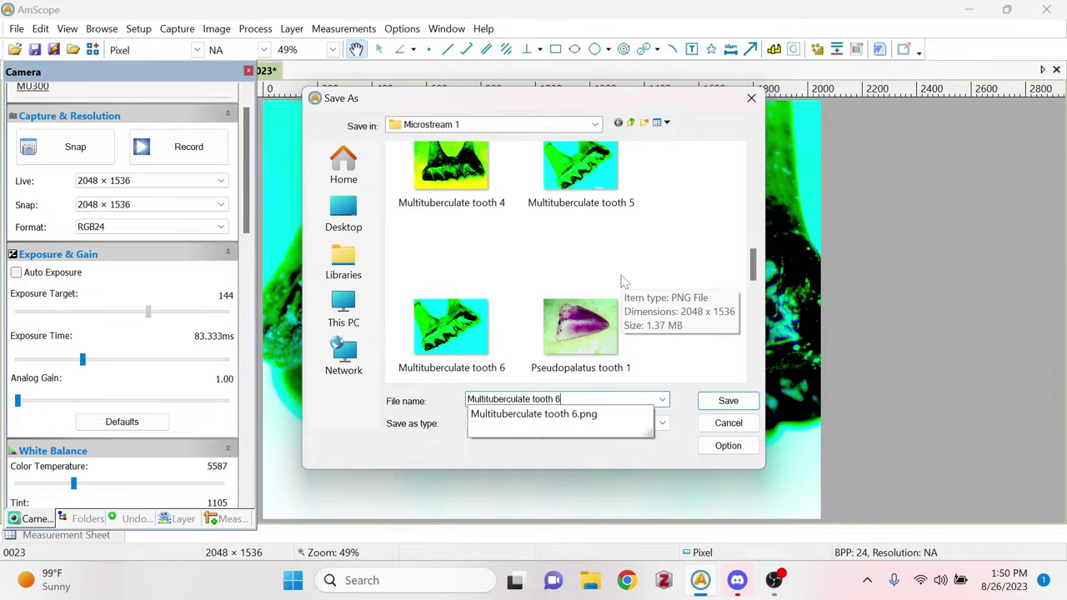
pyautogui.press('BackSpace')
pyautogui.write('7')
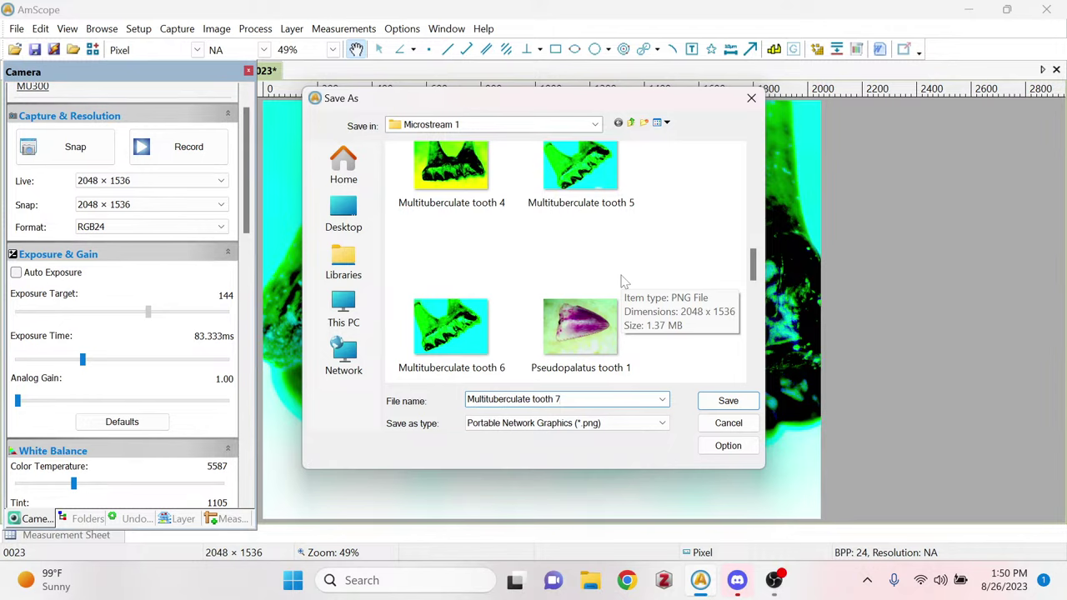
pyautogui.click(742, 407)
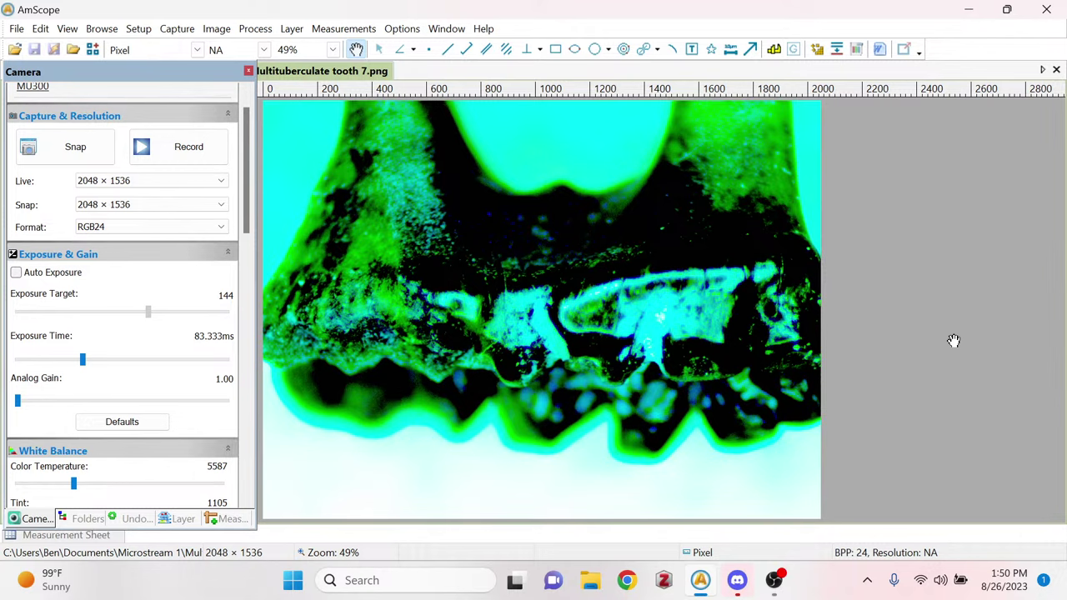
pyautogui.rightClick(375, 73)
pyautogui.click(392, 80)
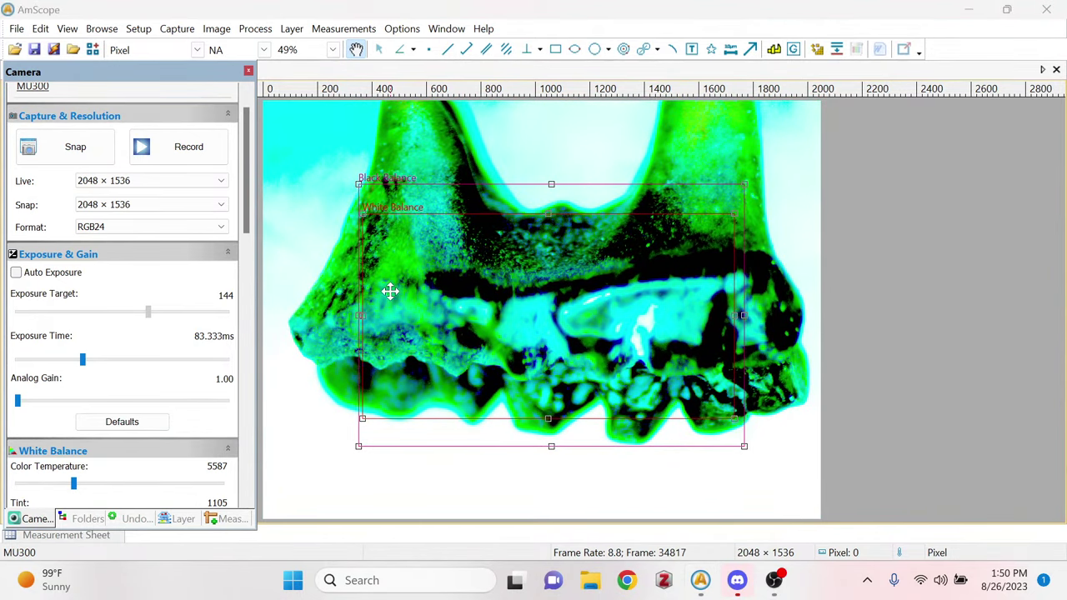
# Open the saved "Multituberculate tooth 7" image from the Microstream 1 folder in File Explorer and minimize the folder window.
pyautogui.press('super+e')
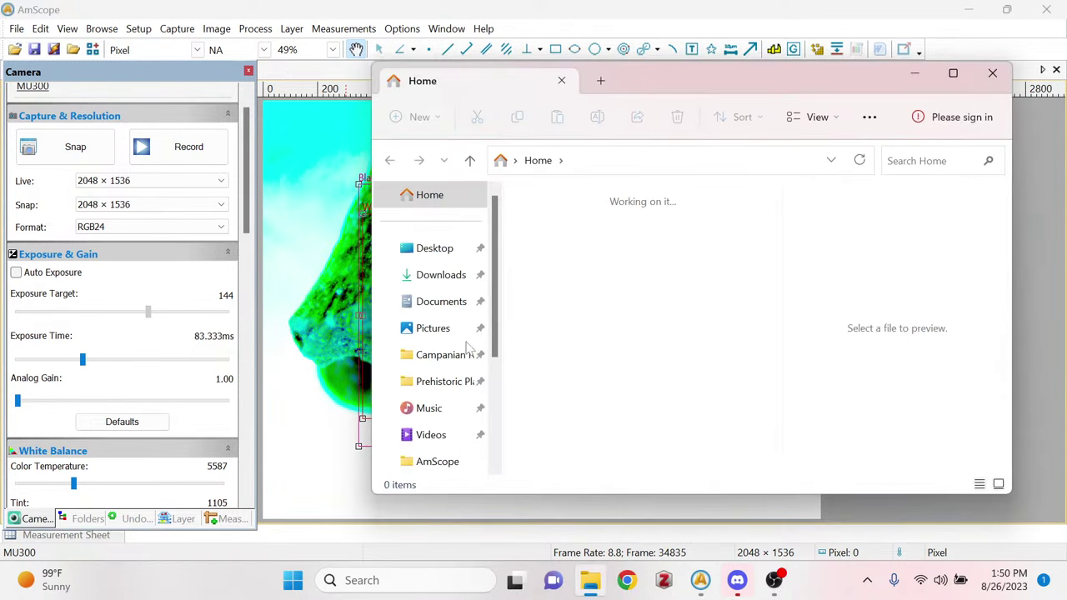
pyautogui.scroll(-3, 455, 383)
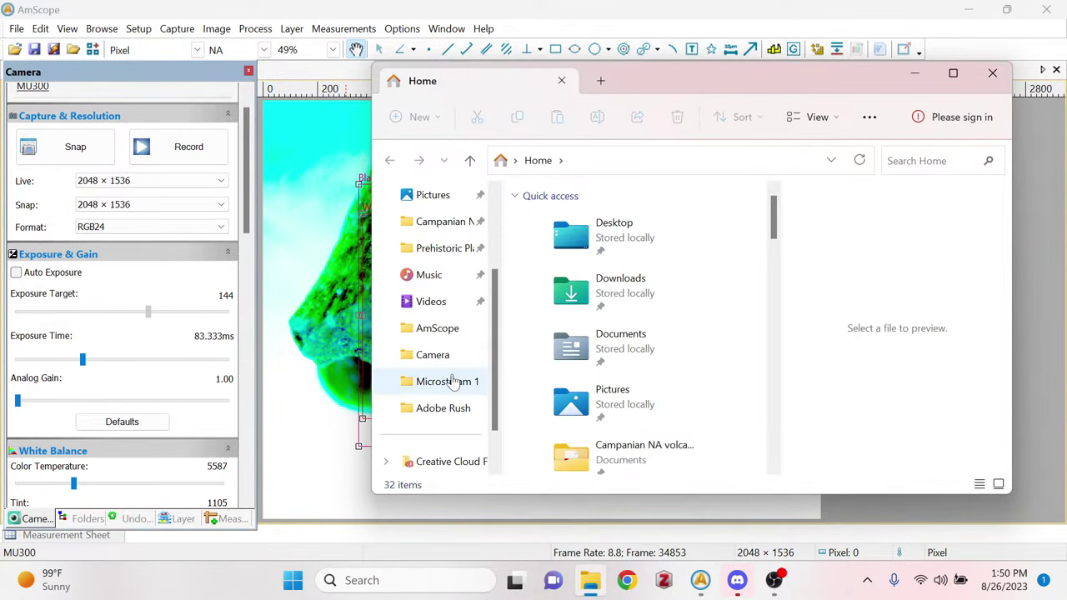
pyautogui.click(450, 381)
pyautogui.scroll(-5, 635, 369)
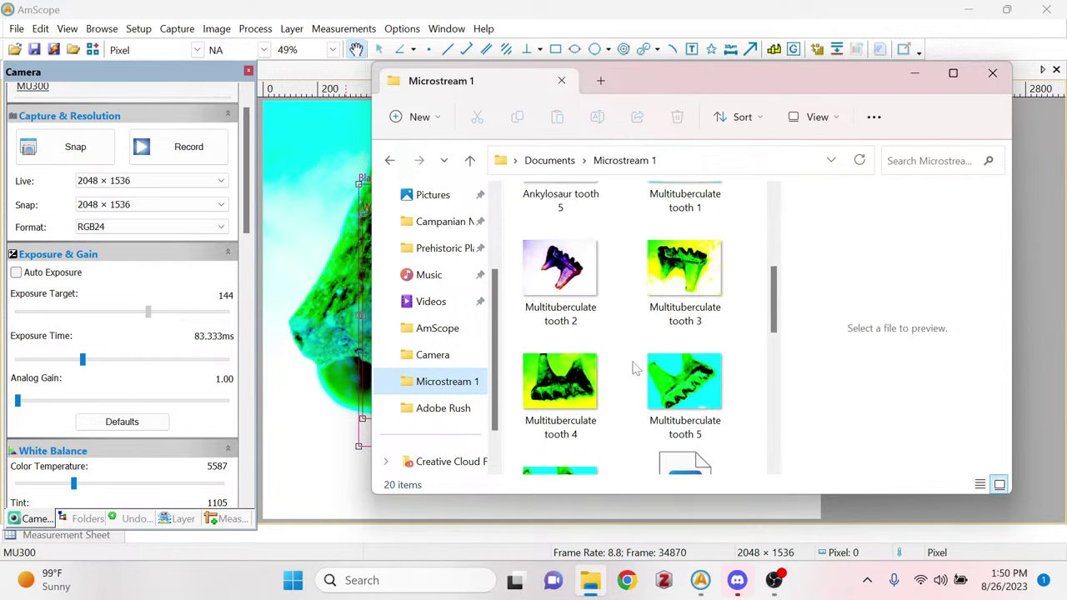
pyautogui.scroll(-3, 635, 369)
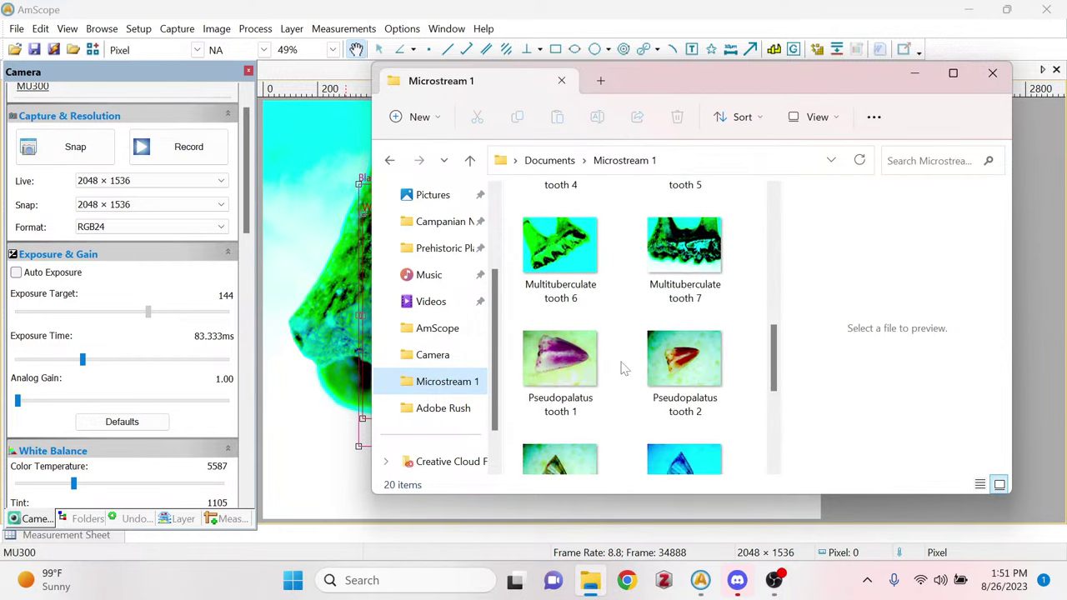
pyautogui.scroll(1, 624, 369)
pyautogui.click(698, 242)
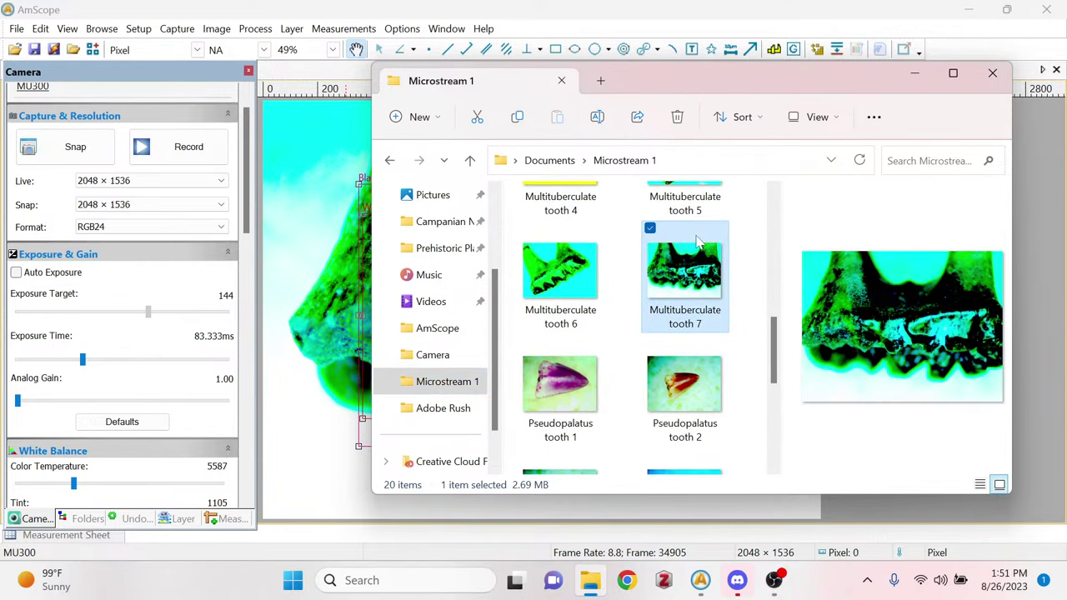
pyautogui.doubleClick(698, 241)
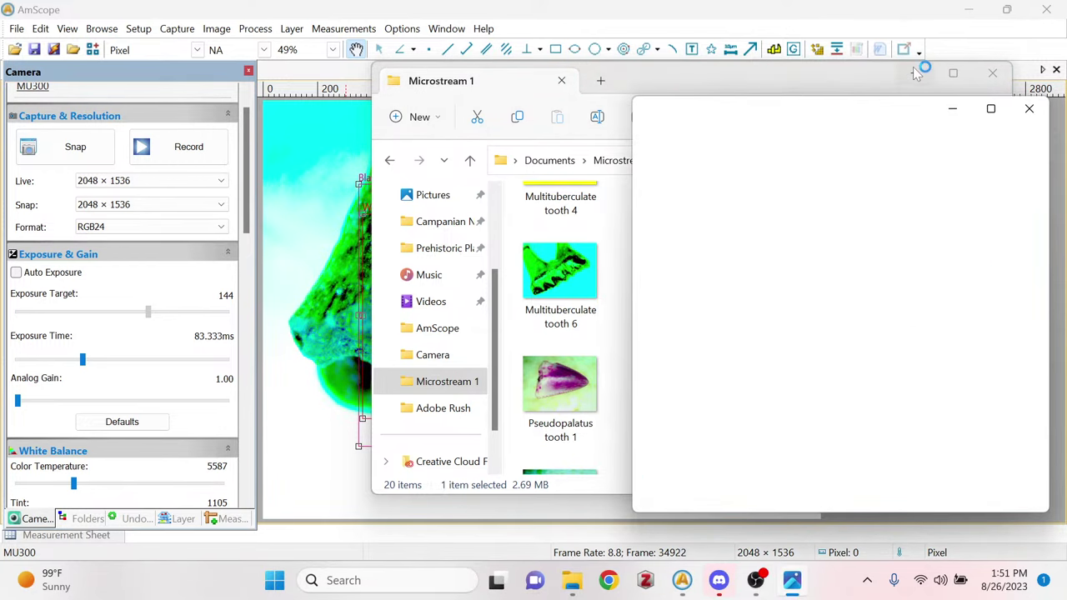
pyautogui.click(917, 74)
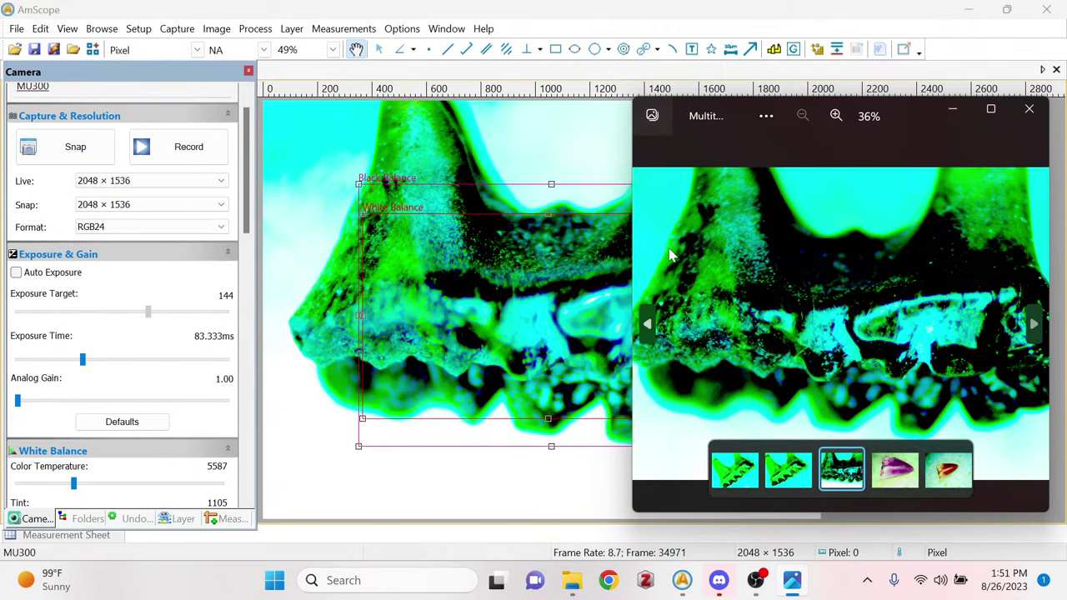
# Return to the AmScope live view, bring the saved tooth image up again for viewing and close it.
pyautogui.click(544, 207)
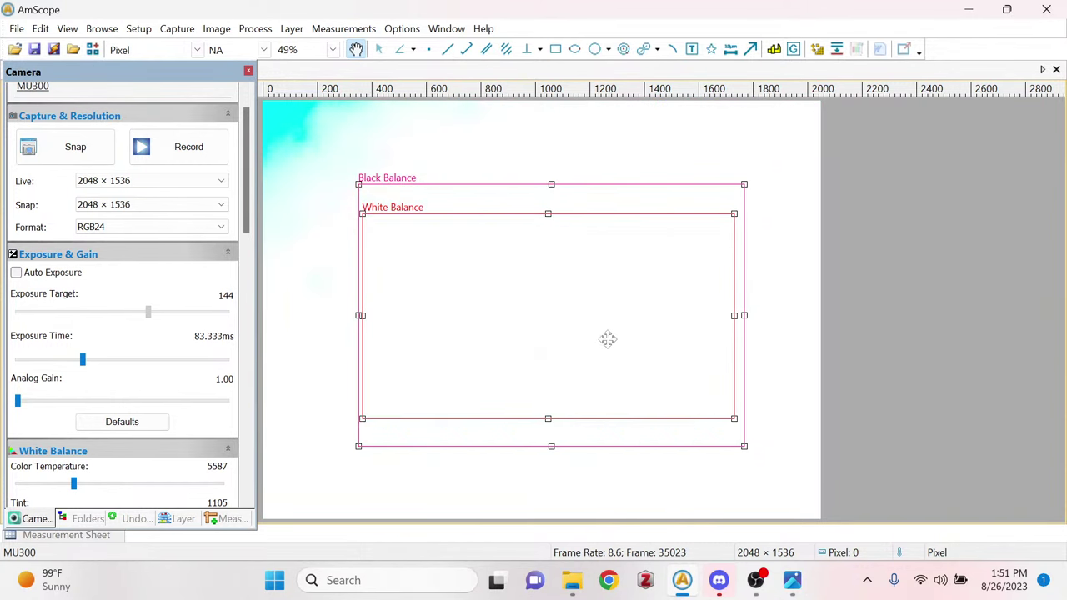
pyautogui.click(794, 580)
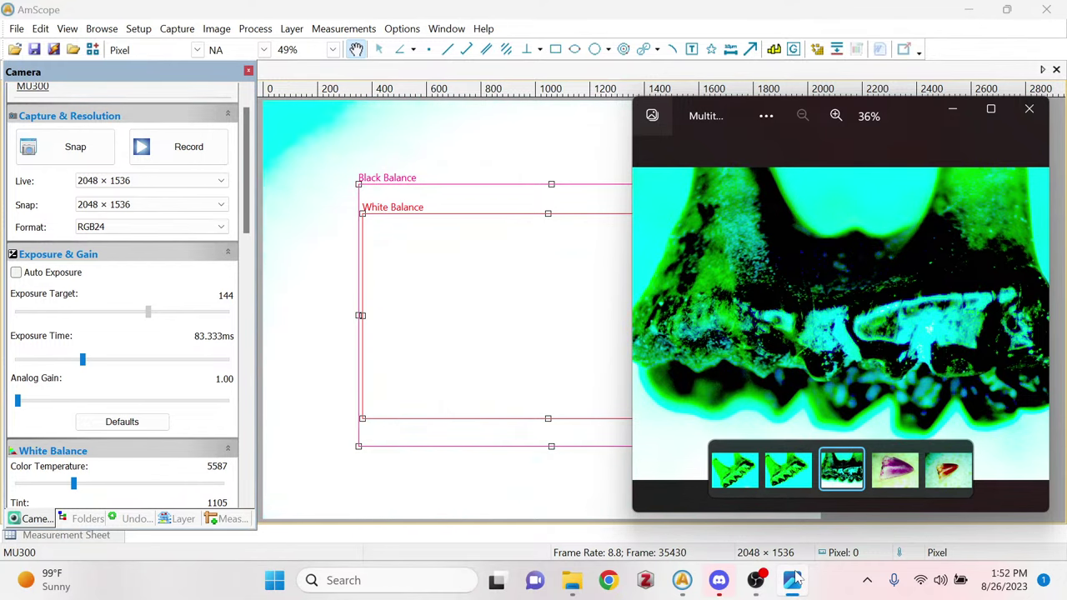
pyautogui.click(1030, 109)
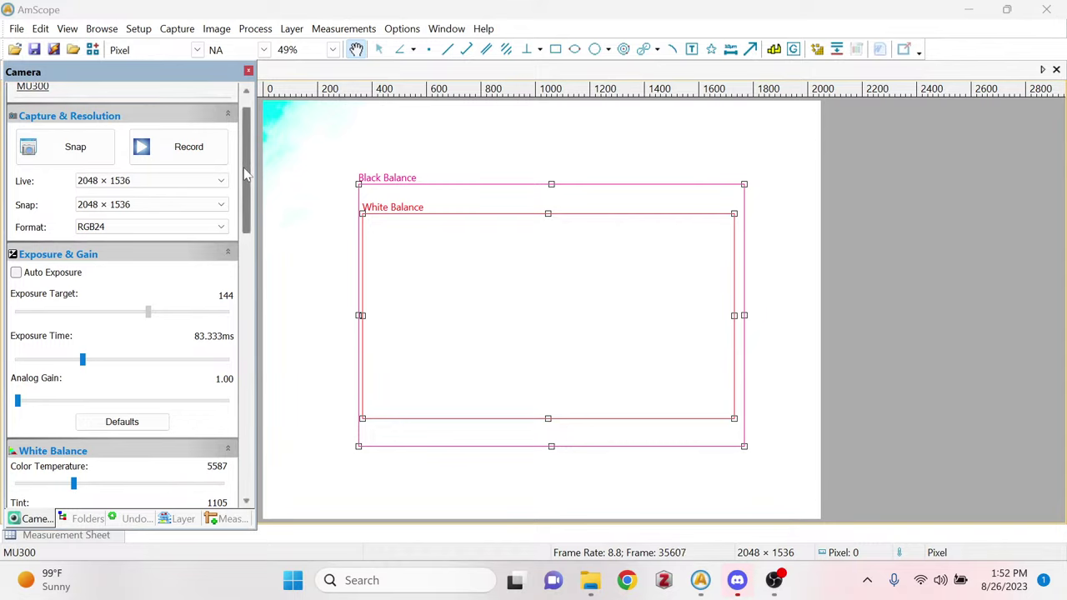
# Set the live view's color temperature to 5339, saturation to 143 and hue to -39.
pyautogui.moveTo(246, 172); pyautogui.dragTo(253, 222)
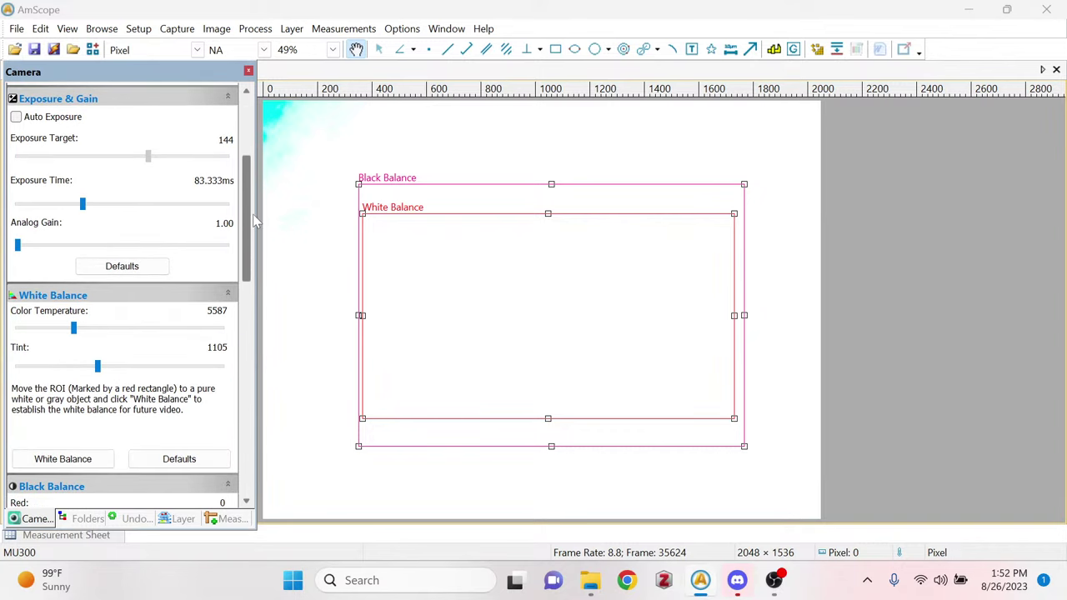
pyautogui.moveTo(73, 327); pyautogui.dragTo(69, 328)
pyautogui.moveTo(245, 242); pyautogui.dragTo(245, 342)
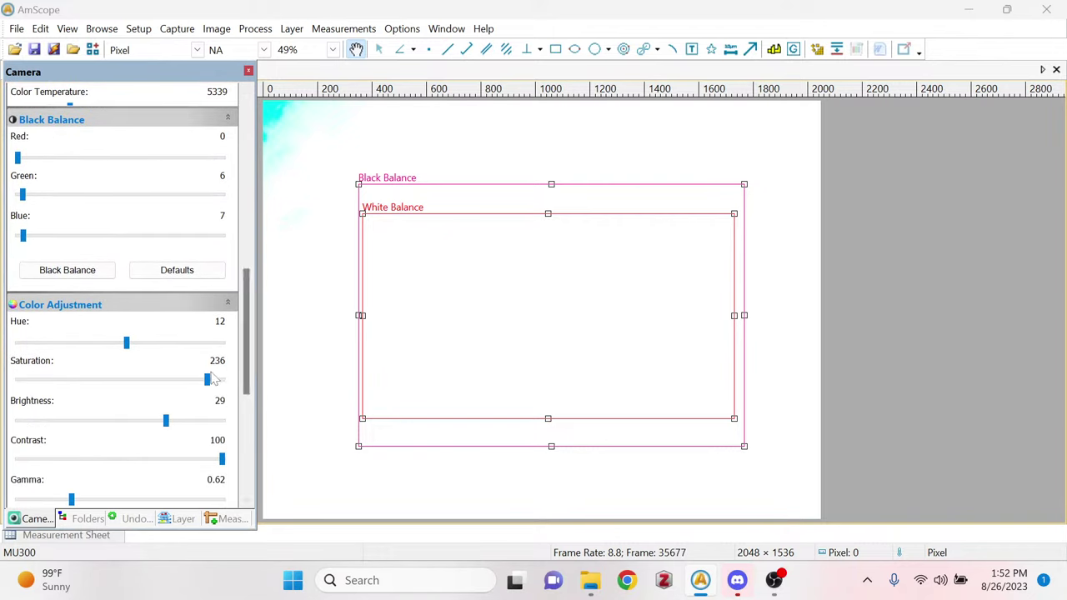
pyautogui.moveTo(206, 379); pyautogui.dragTo(132, 380)
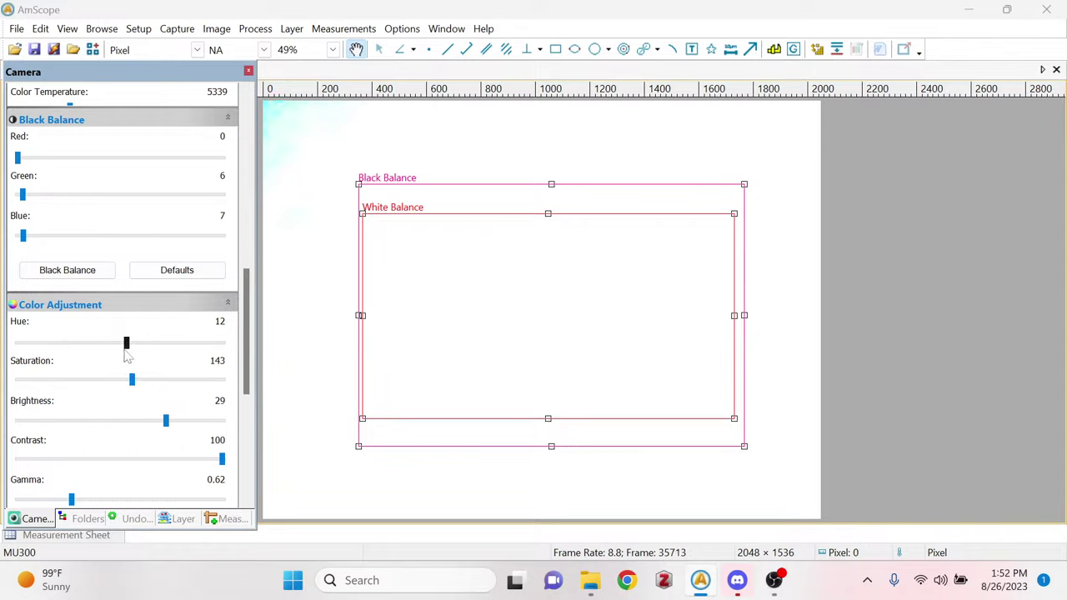
pyautogui.moveTo(126, 343); pyautogui.dragTo(98, 347)
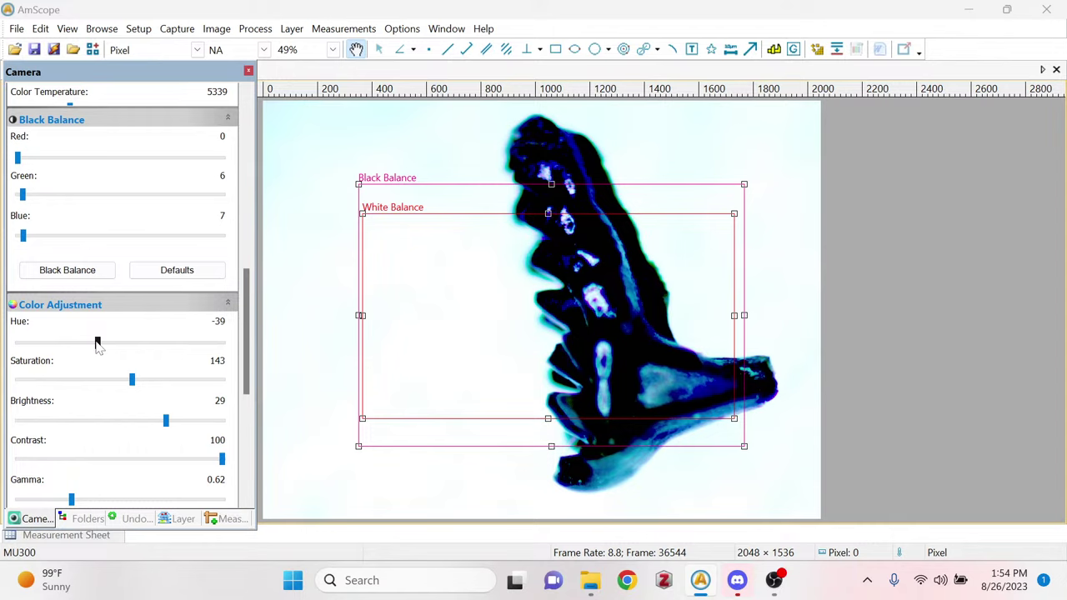
# Readjust the live view's color to brightness 28, saturation 168 and hue 74.
pyautogui.moveTo(165, 421)
pyautogui.mouseDown()
pyautogui.moveTo(58, 425)
pyautogui.moveTo(181, 426)
pyautogui.moveTo(164, 421)
pyautogui.mouseUp()
pyautogui.moveTo(132, 379); pyautogui.dragTo(154, 380)
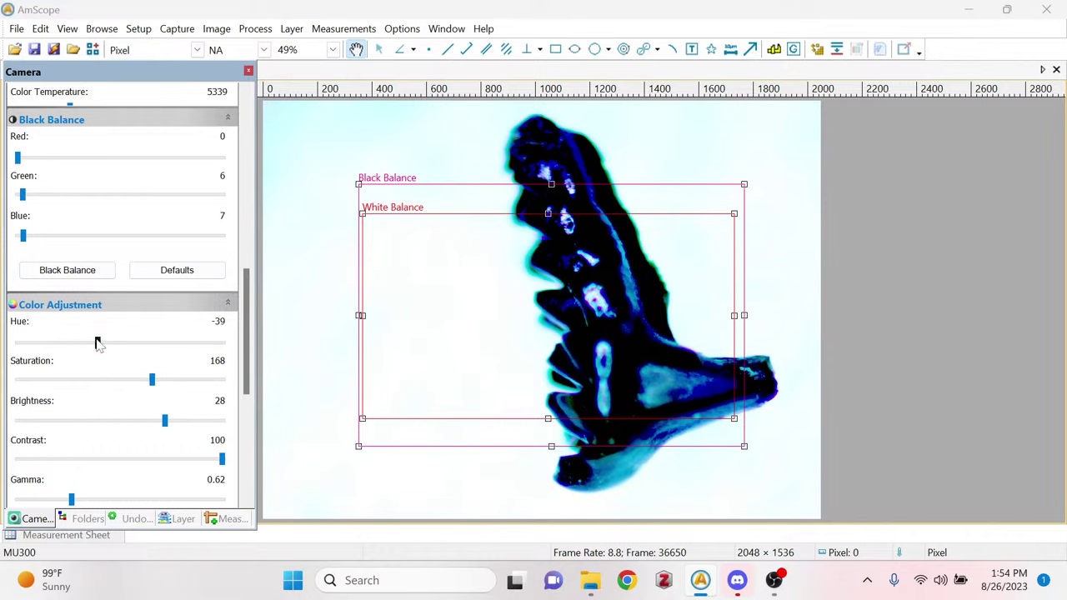
pyautogui.moveTo(98, 343); pyautogui.dragTo(164, 333)
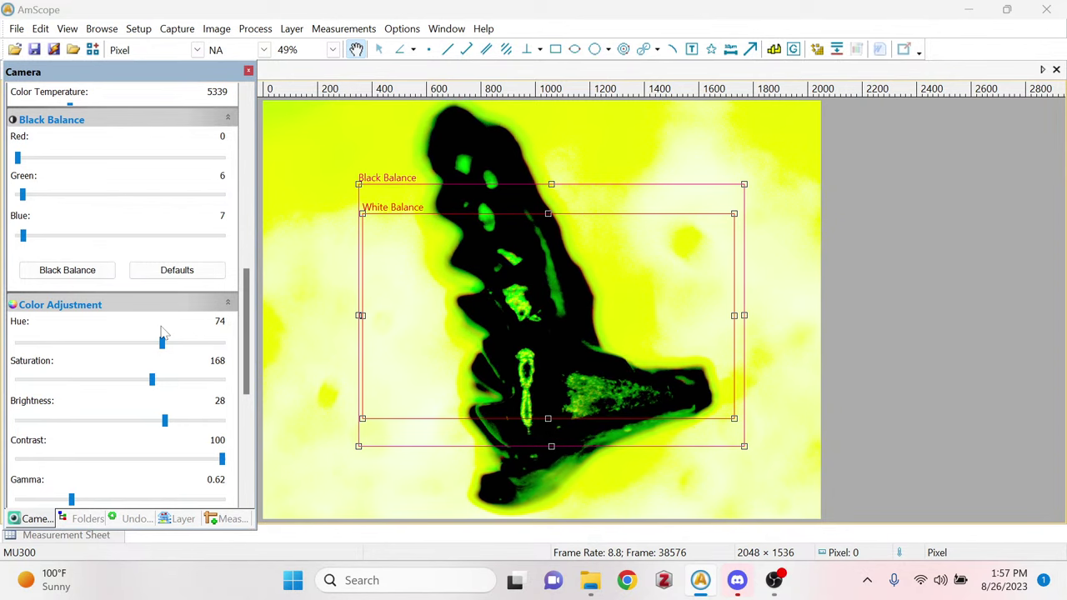
# Set the live view's black balance to red 0, green 31 and blue 46.
pyautogui.scroll(-5, 187, 238)
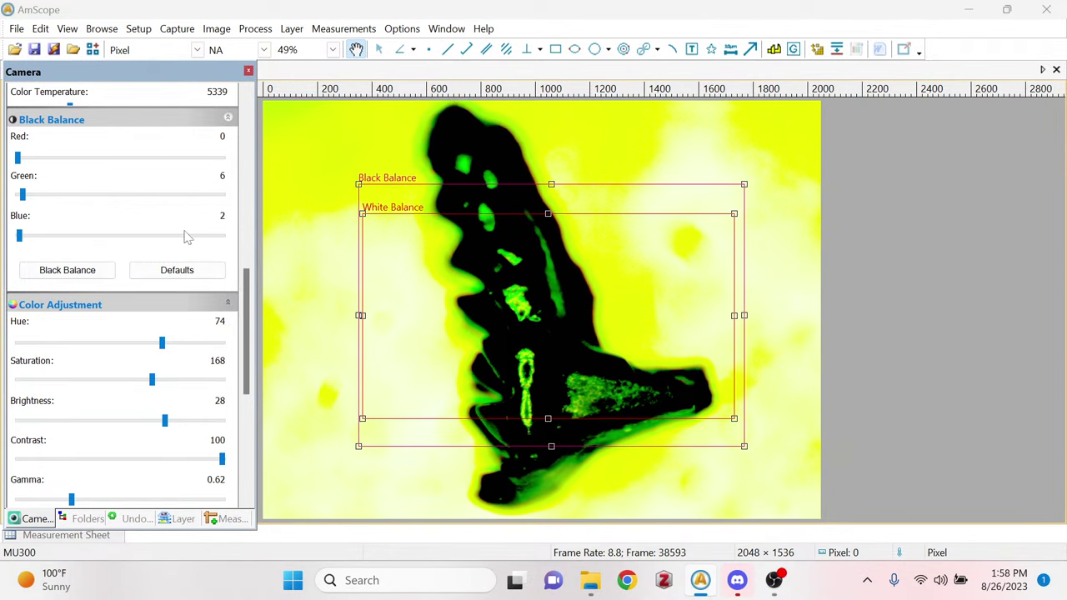
pyautogui.scroll(-2, 186, 238)
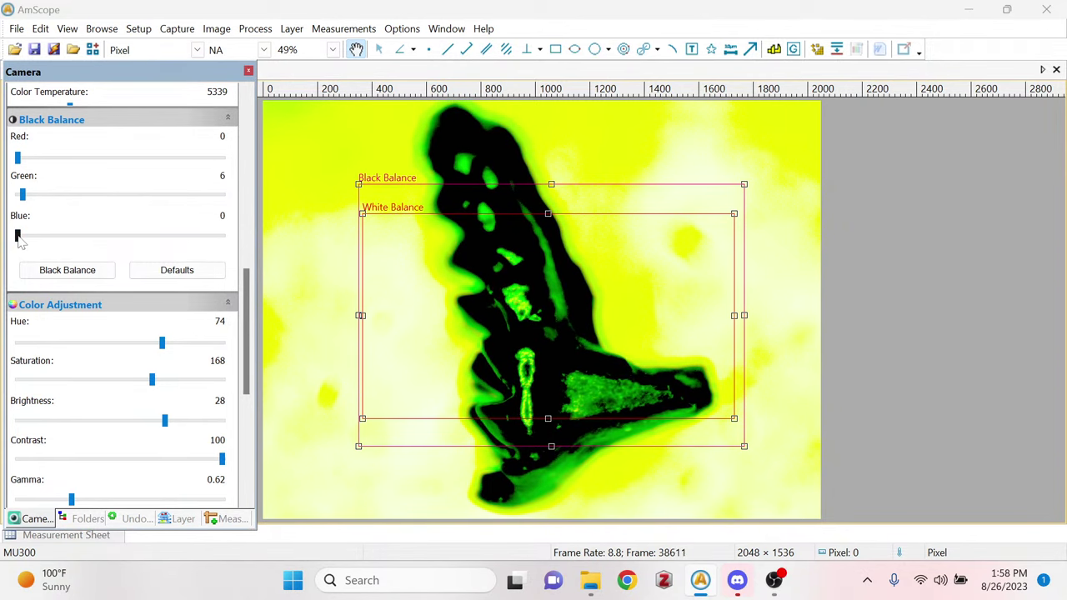
pyautogui.moveTo(20, 239); pyautogui.dragTo(52, 222)
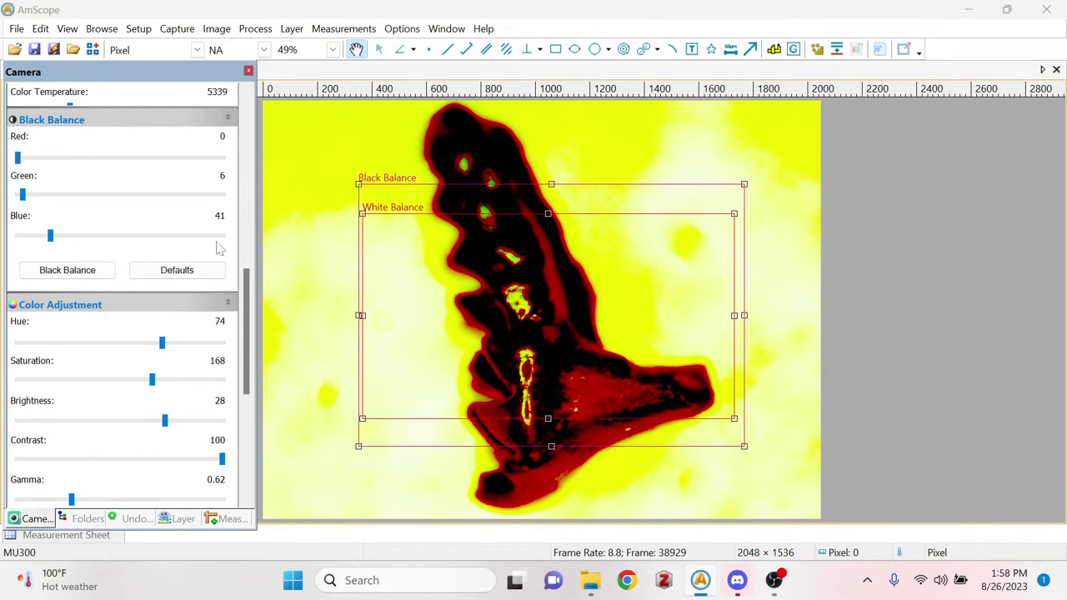
pyautogui.moveTo(245, 288); pyautogui.dragTo(247, 265)
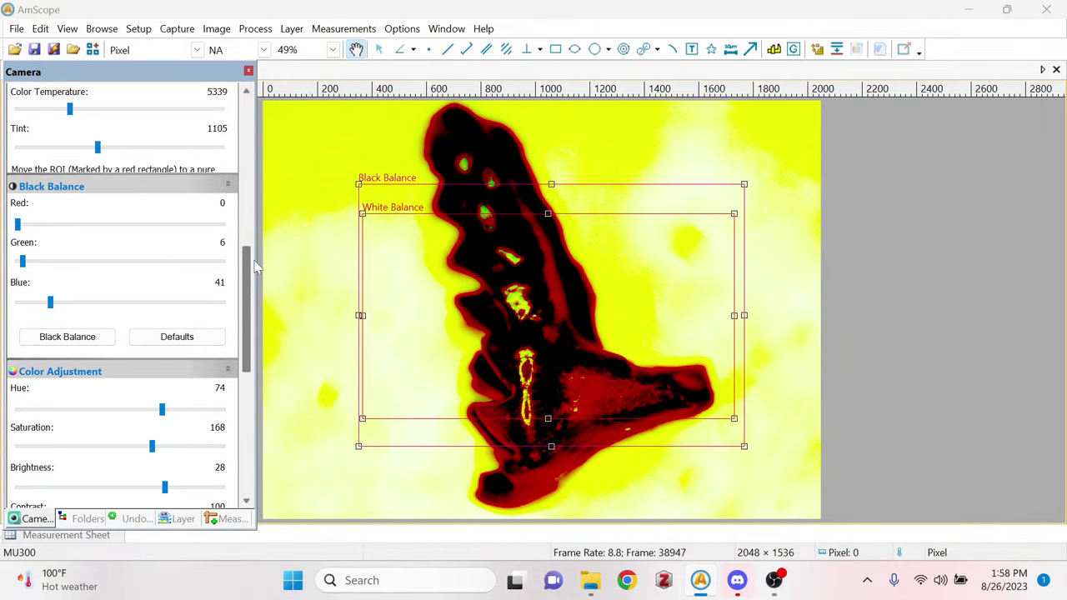
pyautogui.moveTo(23, 262)
pyautogui.mouseDown()
pyautogui.moveTo(63, 272)
pyautogui.moveTo(34, 262)
pyautogui.mouseUp()
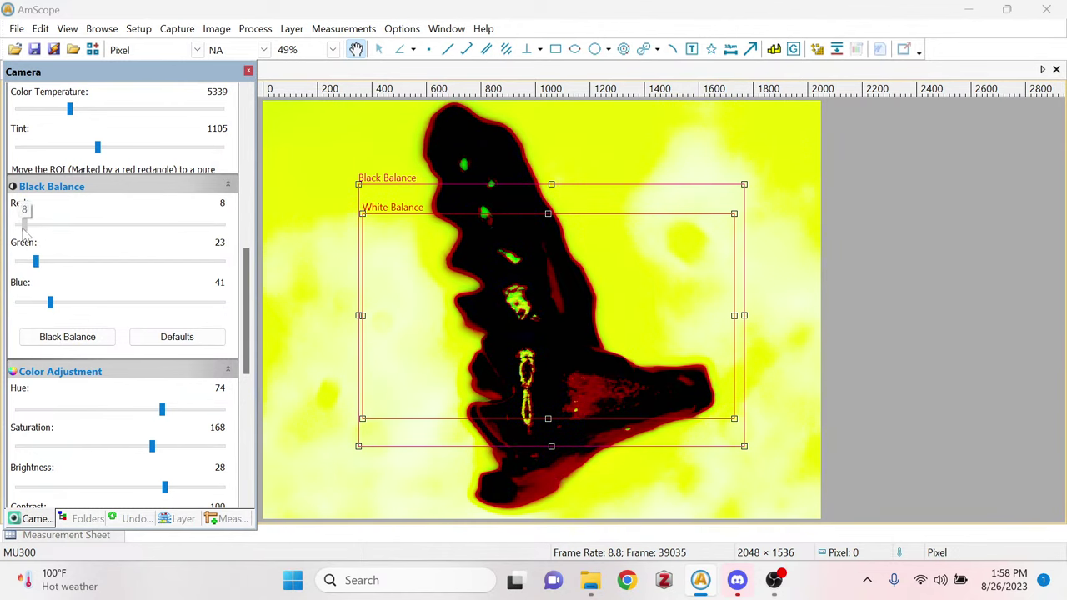
pyautogui.moveTo(16, 223); pyautogui.dragTo(42, 263)
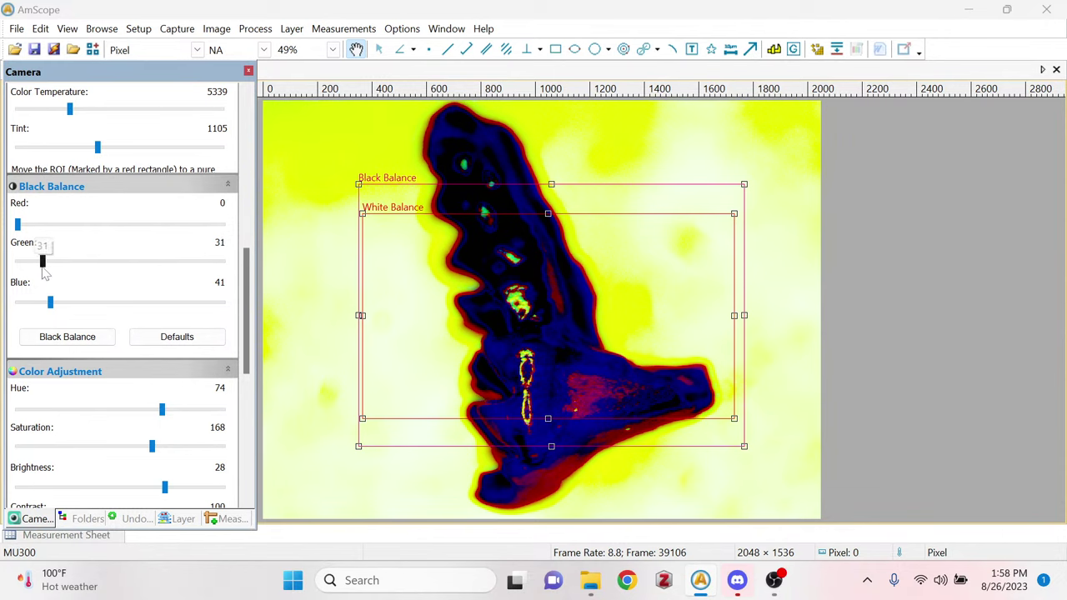
pyautogui.moveTo(50, 305)
pyautogui.mouseDown()
pyautogui.moveTo(131, 311)
pyautogui.moveTo(40, 313)
pyautogui.moveTo(56, 315)
pyautogui.mouseUp()
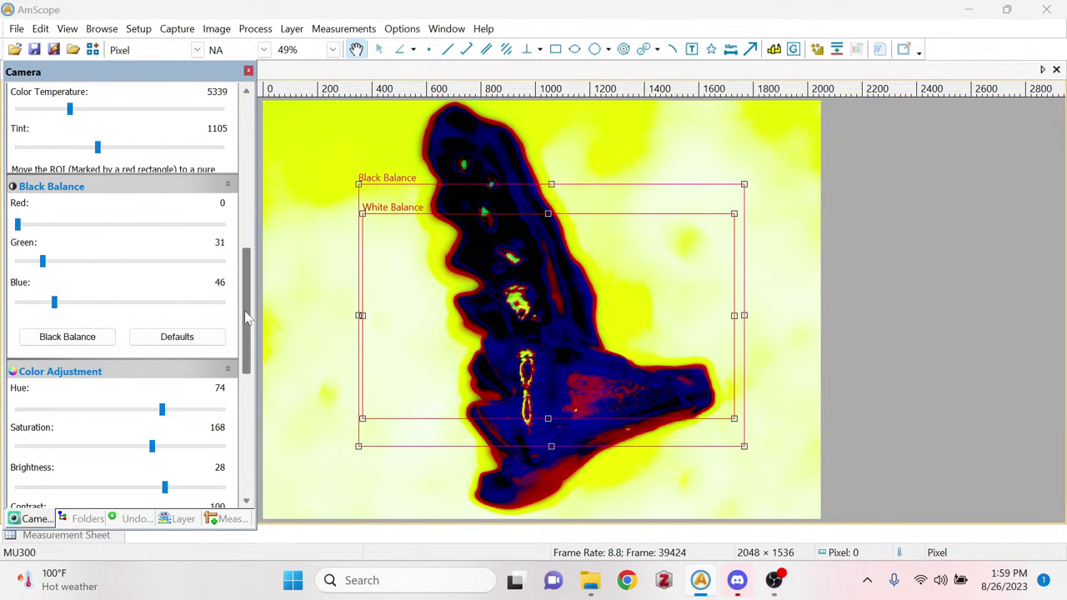
pyautogui.moveTo(247, 317); pyautogui.dragTo(238, 183)
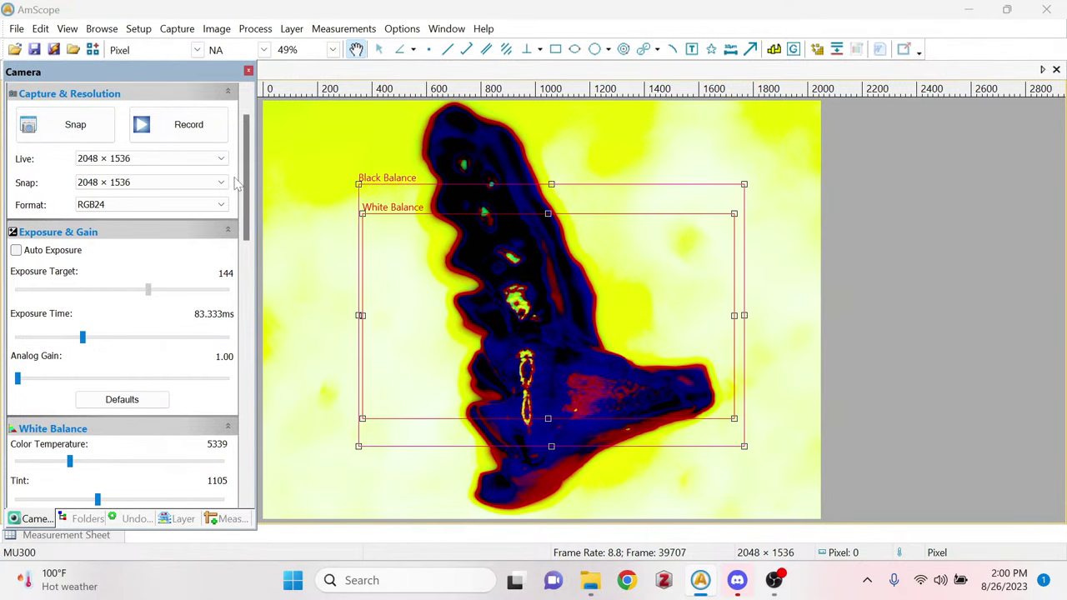
# Snap the current live view and save the image as Mesodma tooth 1 in PNG format in the Microstream 1 folder.
pyautogui.scroll(2, 246, 146)
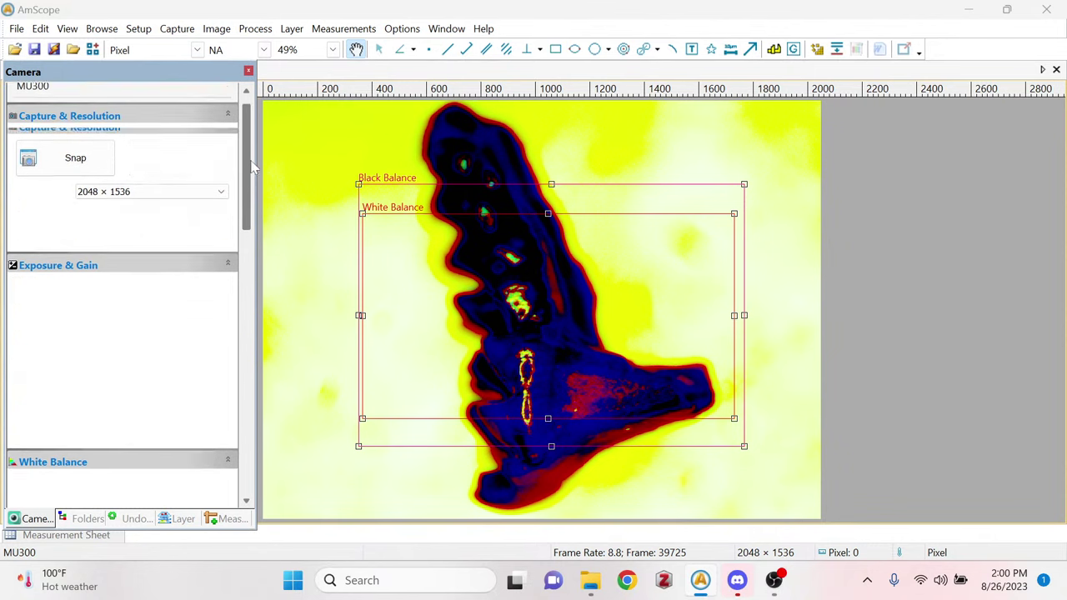
pyautogui.click(55, 173)
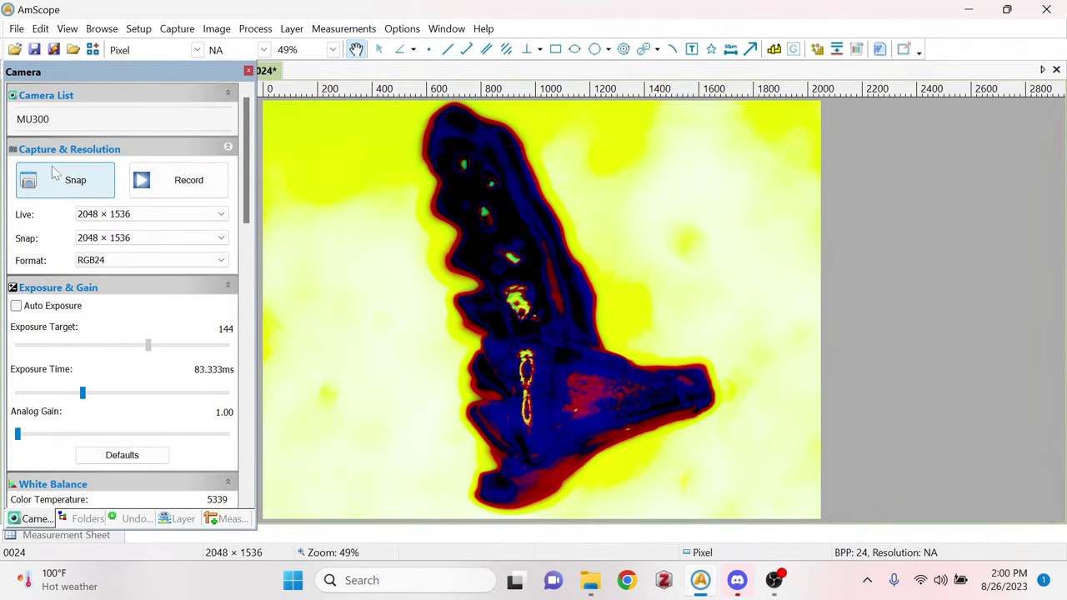
pyautogui.click(35, 50)
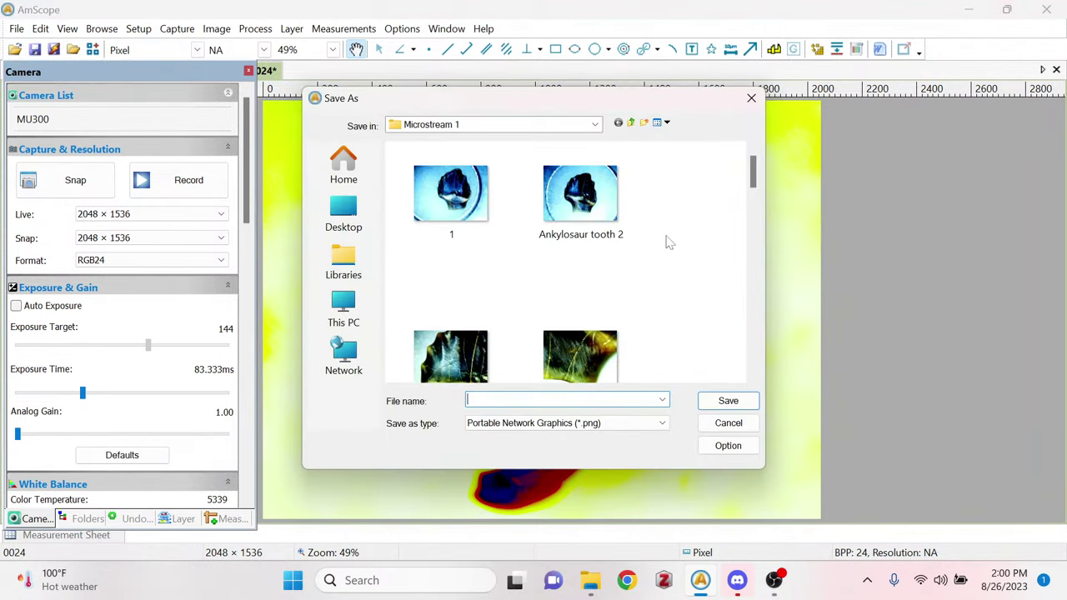
pyautogui.scroll(-10, 706, 301)
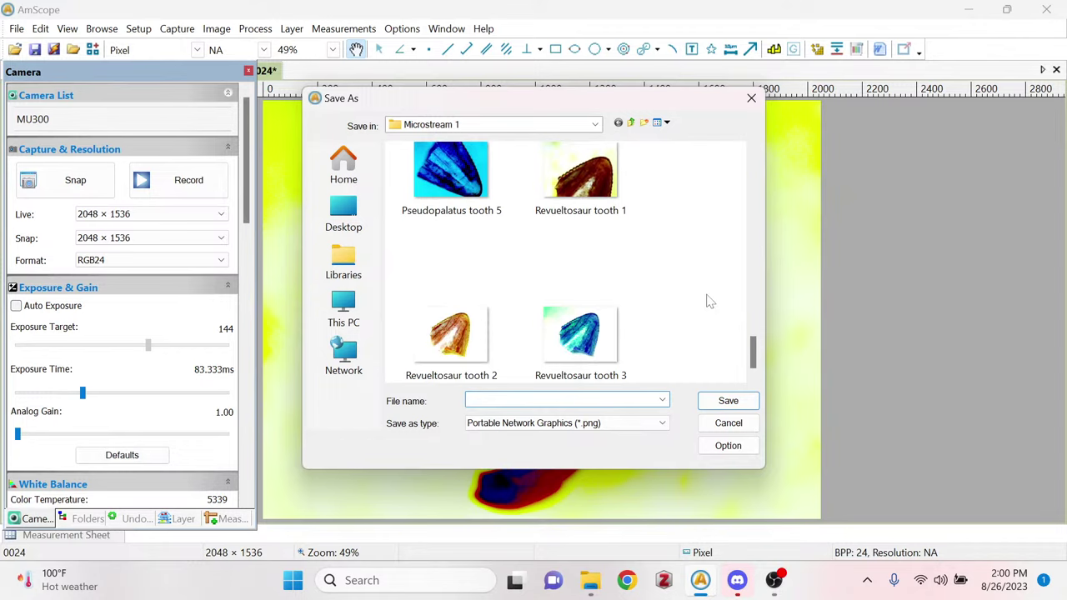
pyautogui.write('Mesod')
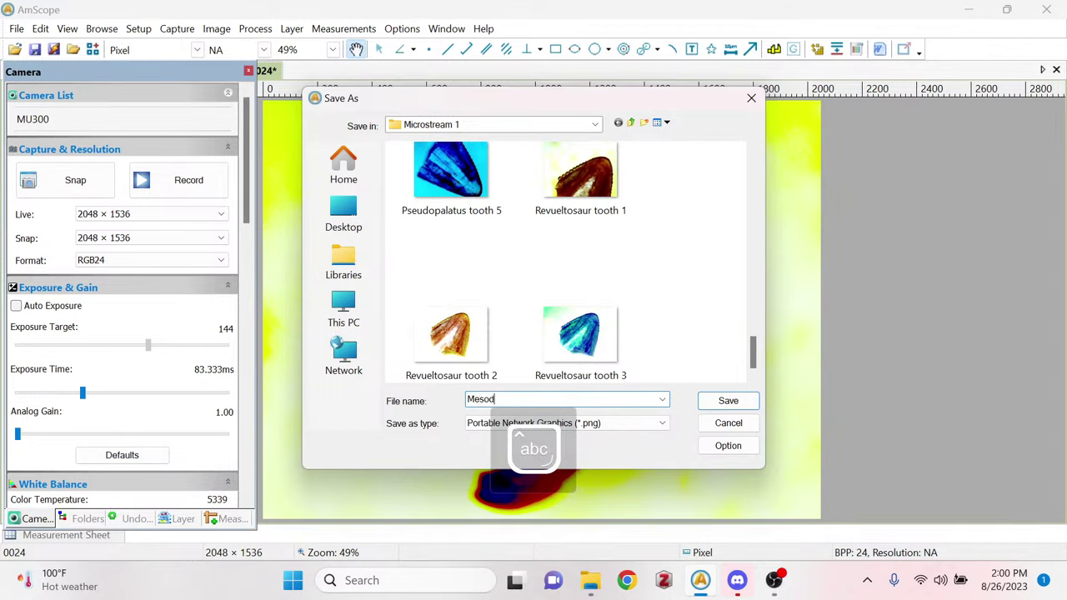
pyautogui.write('ma tooth 5')
pyautogui.press('Return')
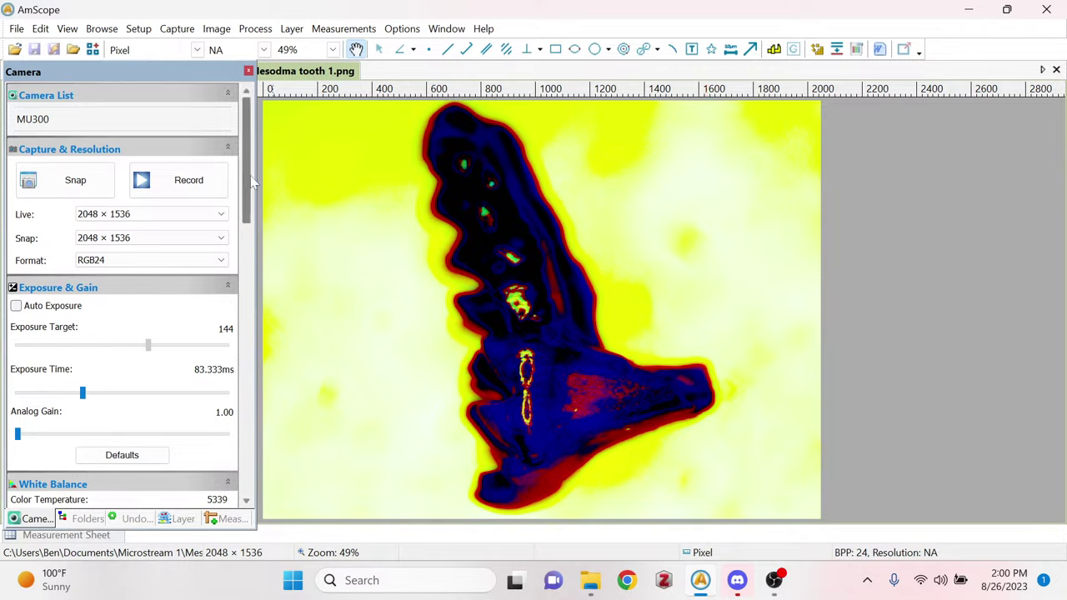
# Close the saved Mesodma tooth 1 image and set the live view's hue to 102 and saturation to 143.
pyautogui.moveTo(253, 181); pyautogui.dragTo(253, 354)
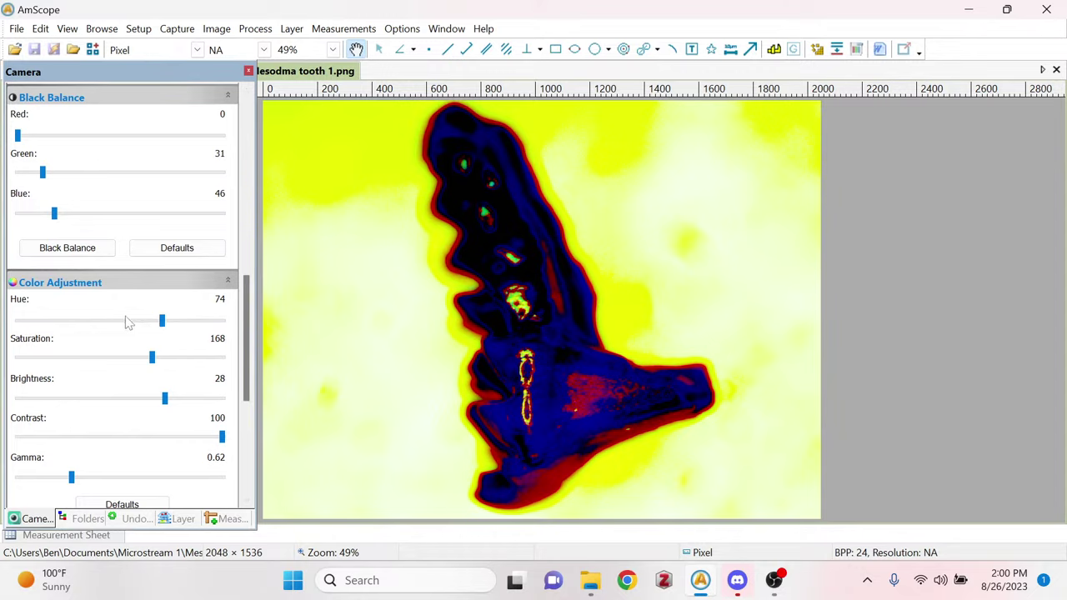
pyautogui.moveTo(164, 327); pyautogui.dragTo(109, 320)
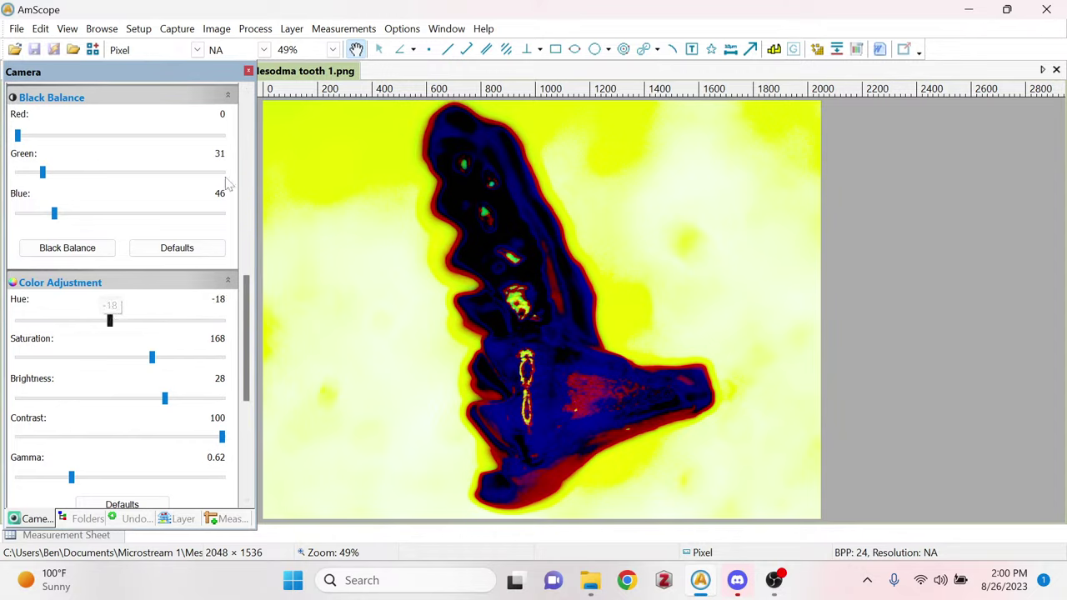
pyautogui.rightClick(319, 74)
pyautogui.click(334, 81)
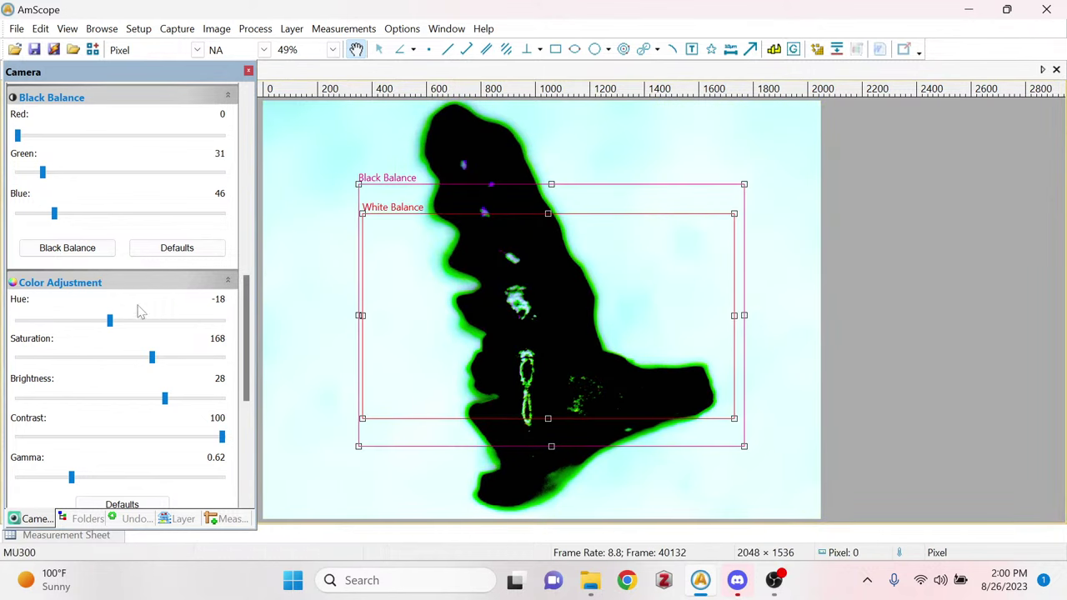
pyautogui.moveTo(109, 321); pyautogui.dragTo(134, 357)
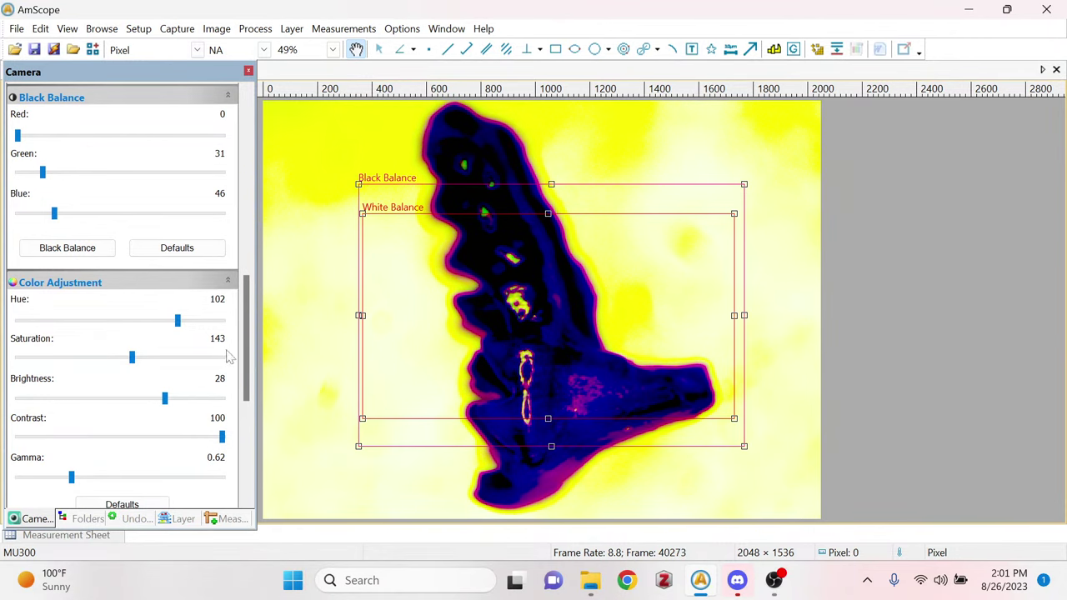
# Set the live view's brightness to 39, contrast to 45 and gamma to 0.64.
pyautogui.scroll(-2, 159, 350)
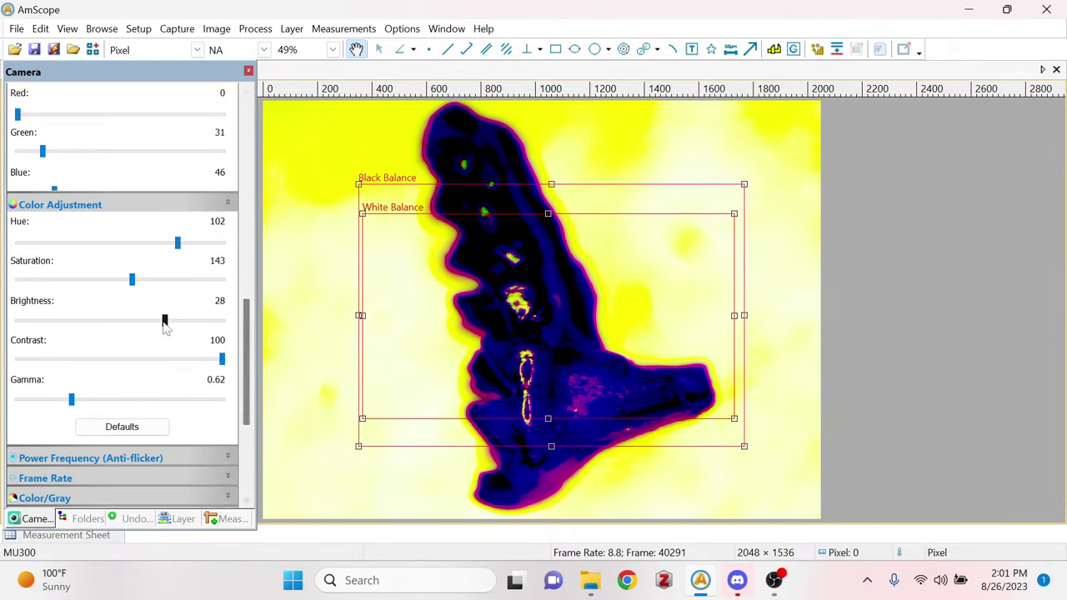
pyautogui.moveTo(164, 321)
pyautogui.mouseDown()
pyautogui.moveTo(124, 323)
pyautogui.moveTo(183, 324)
pyautogui.mouseUp()
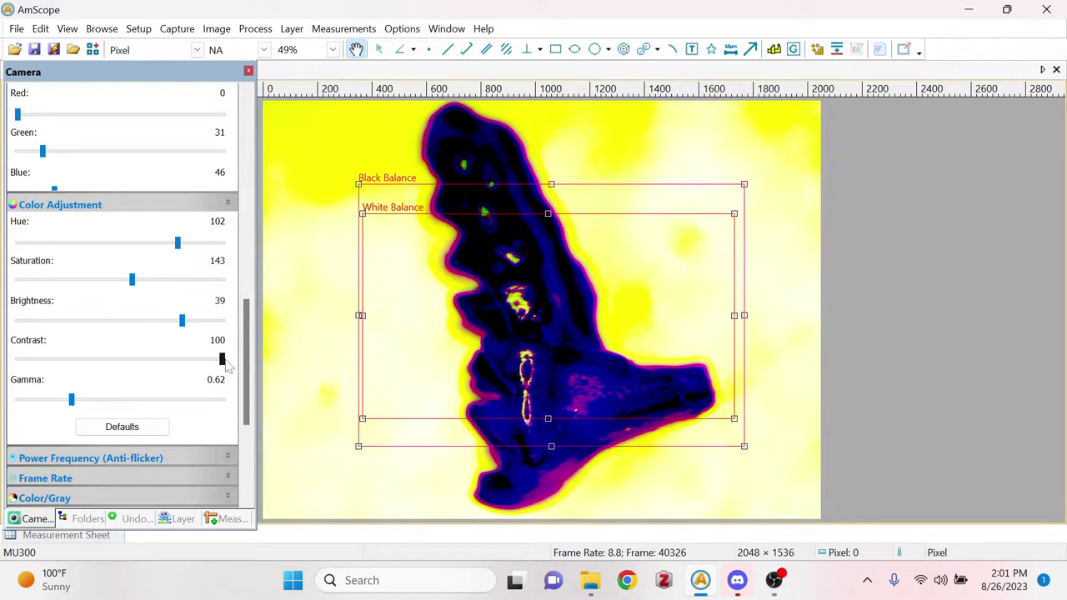
pyautogui.moveTo(224, 361); pyautogui.dragTo(169, 379)
pyautogui.moveTo(74, 400)
pyautogui.mouseDown()
pyautogui.moveTo(155, 400)
pyautogui.moveTo(74, 400)
pyautogui.mouseUp()
# Raise the live view's white balance tint to 2500.
pyautogui.moveTo(250, 373); pyautogui.dragTo(218, 244)
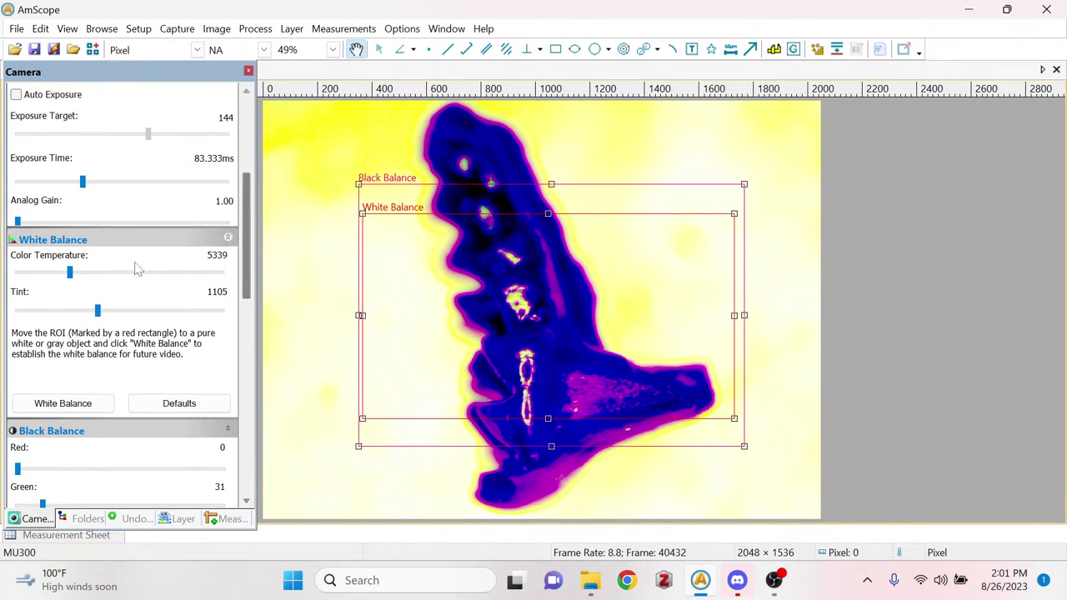
pyautogui.moveTo(70, 273); pyautogui.dragTo(218, 333)
pyautogui.moveTo(215, 333); pyautogui.dragTo(230, 337)
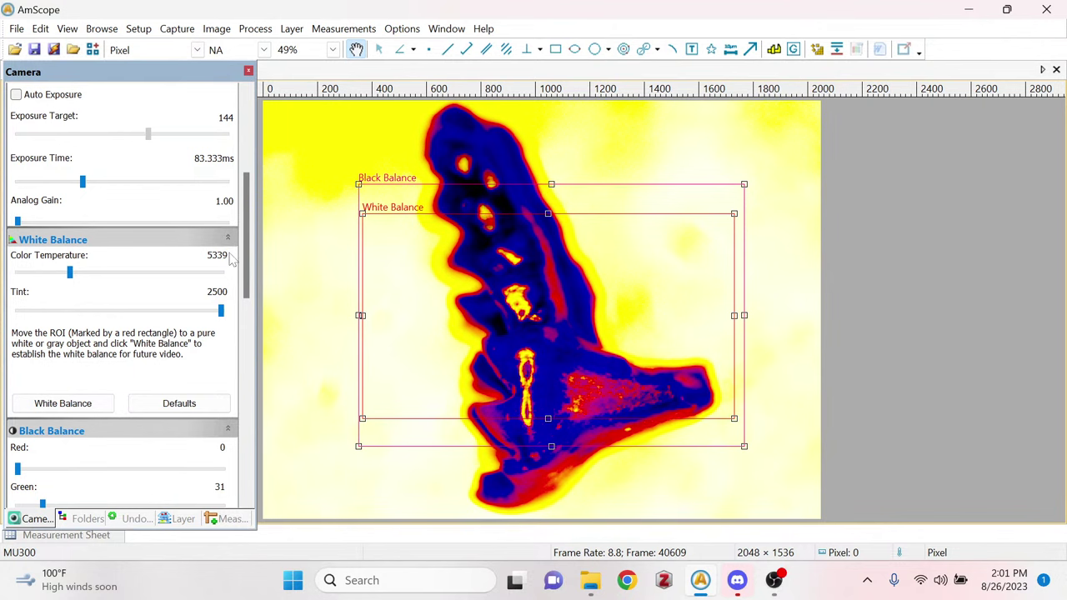
# Snap the recolored live view and save the image as Mesodma tooth 2 in the Microstream 1 folder.
pyautogui.moveTo(248, 252); pyautogui.dragTo(250, 92)
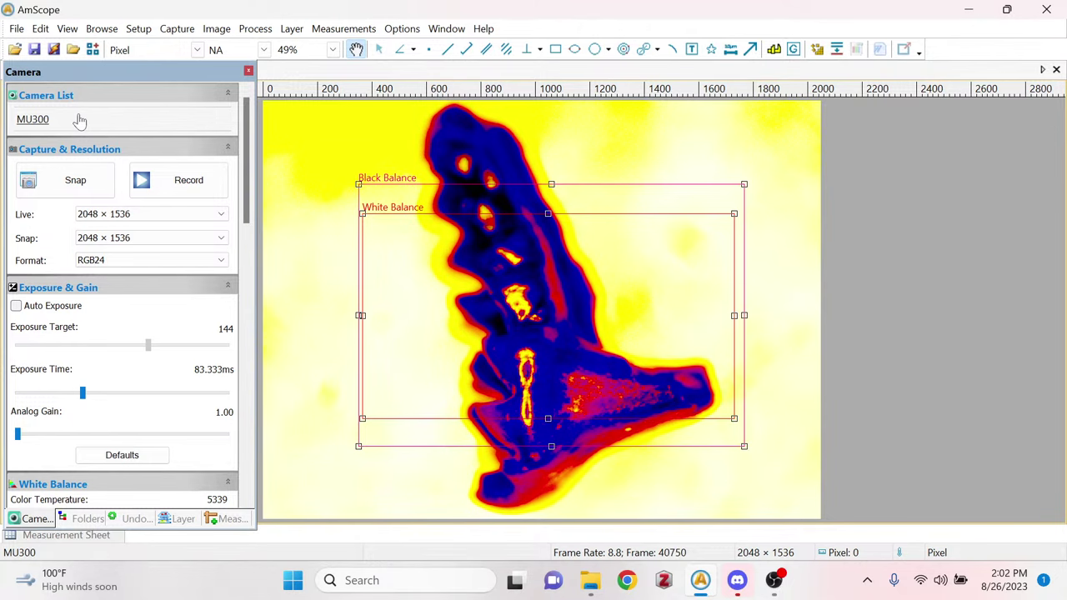
pyautogui.click(86, 187)
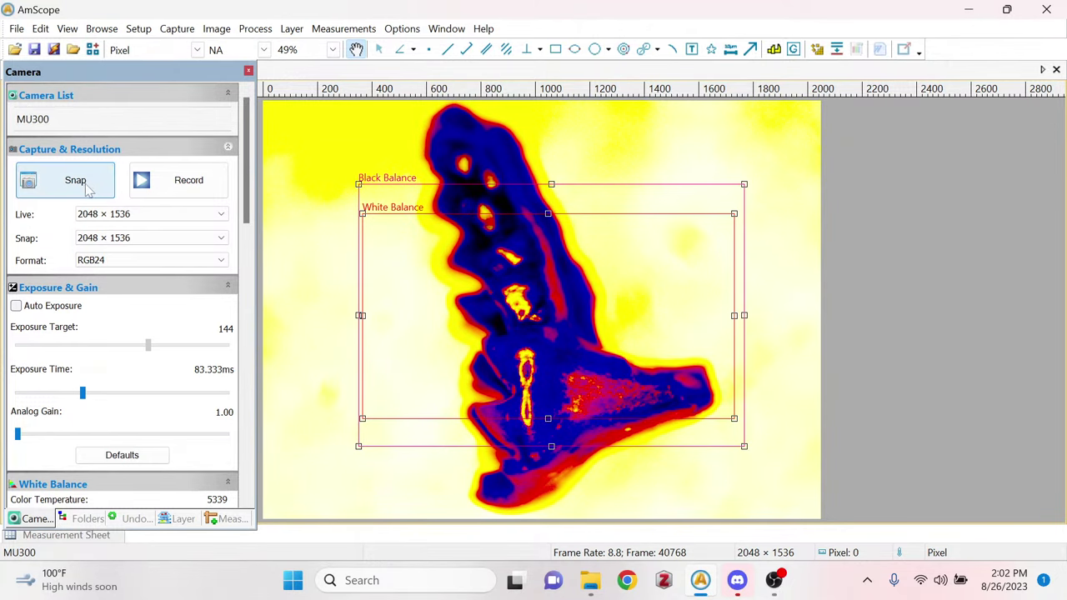
pyautogui.click(34, 50)
pyautogui.scroll(-10, 691, 310)
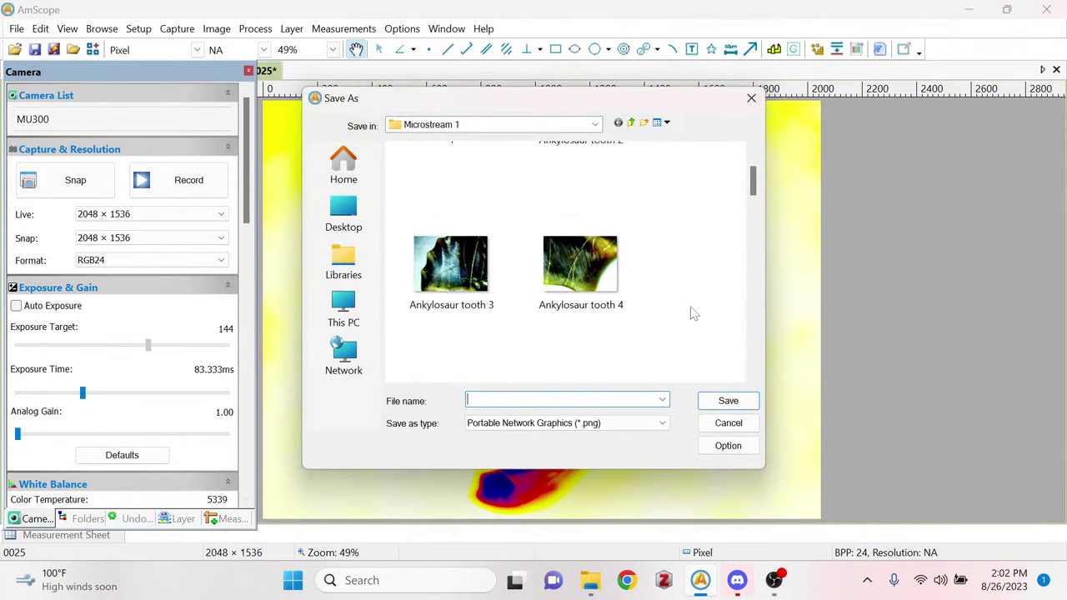
pyautogui.scroll(5, 691, 313)
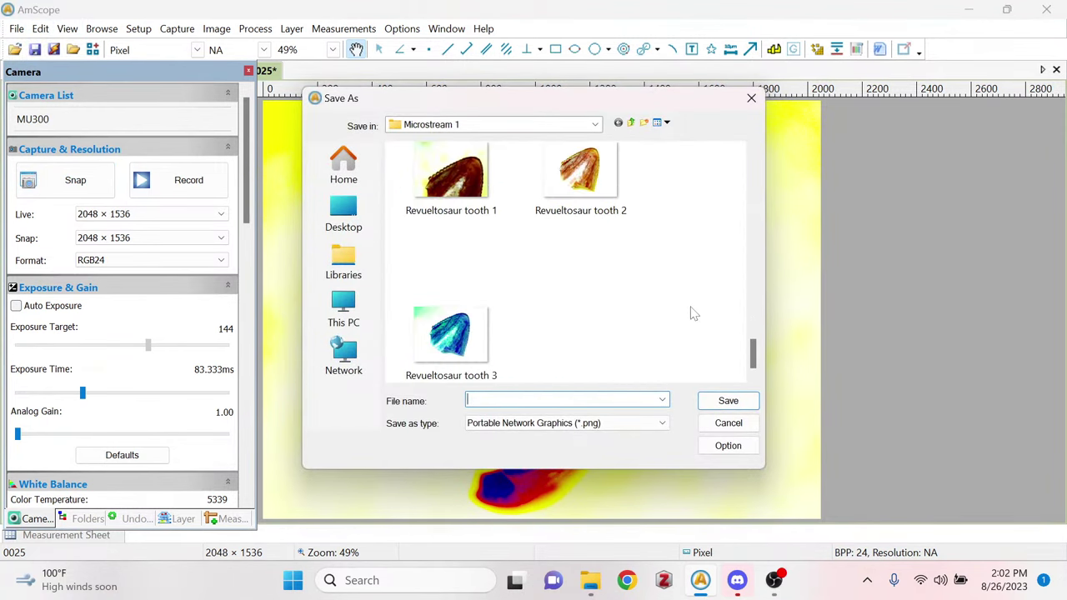
pyautogui.scroll(-5, 691, 312)
pyautogui.scroll(2, 691, 312)
pyautogui.scroll(2, 691, 313)
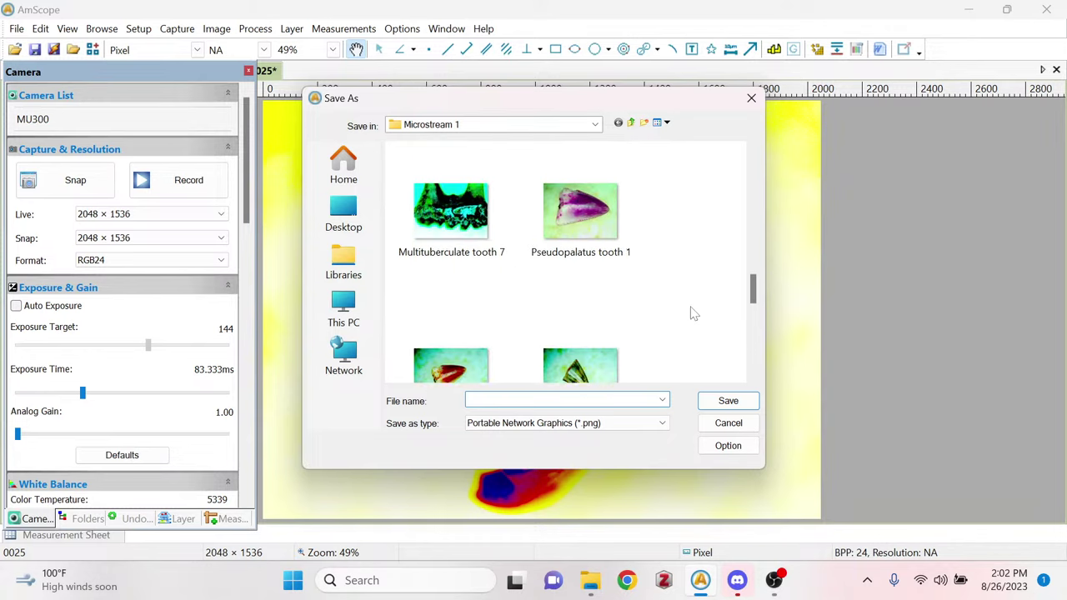
pyautogui.scroll(4, 691, 312)
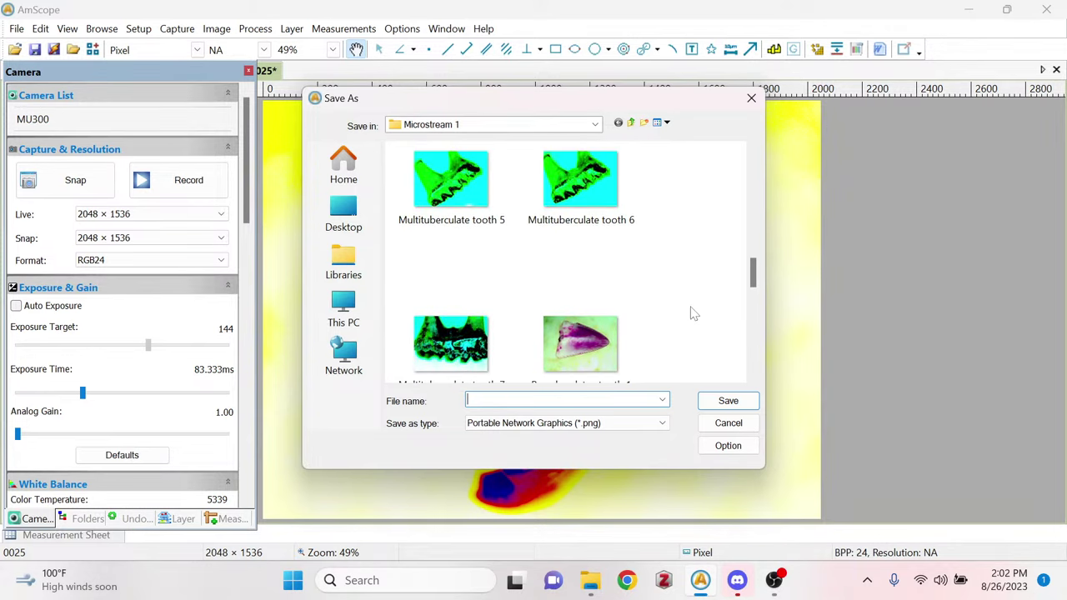
pyautogui.scroll(4, 691, 313)
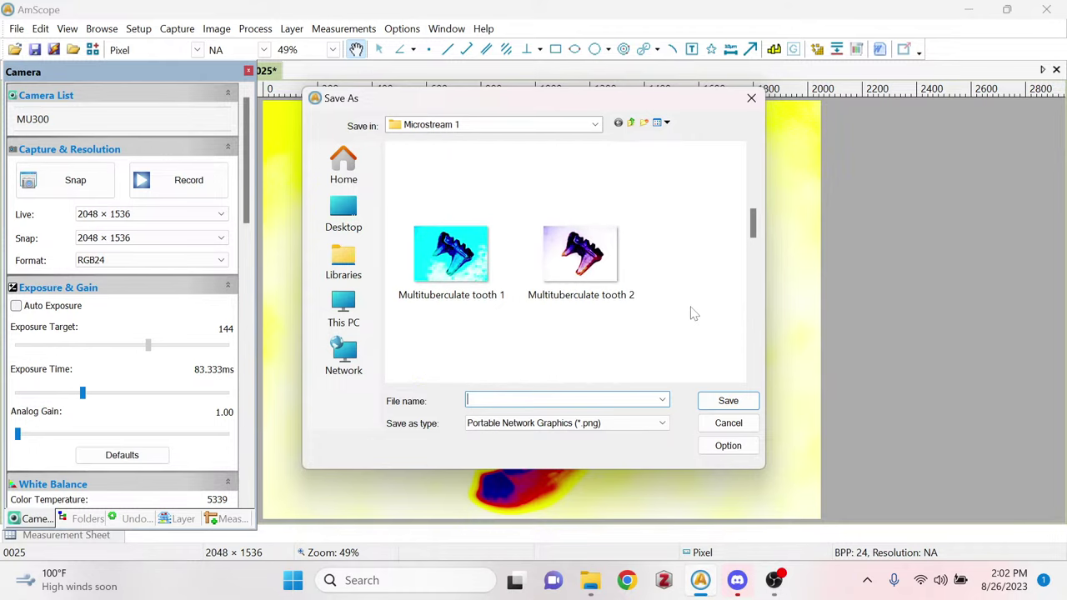
pyautogui.write('Mes')
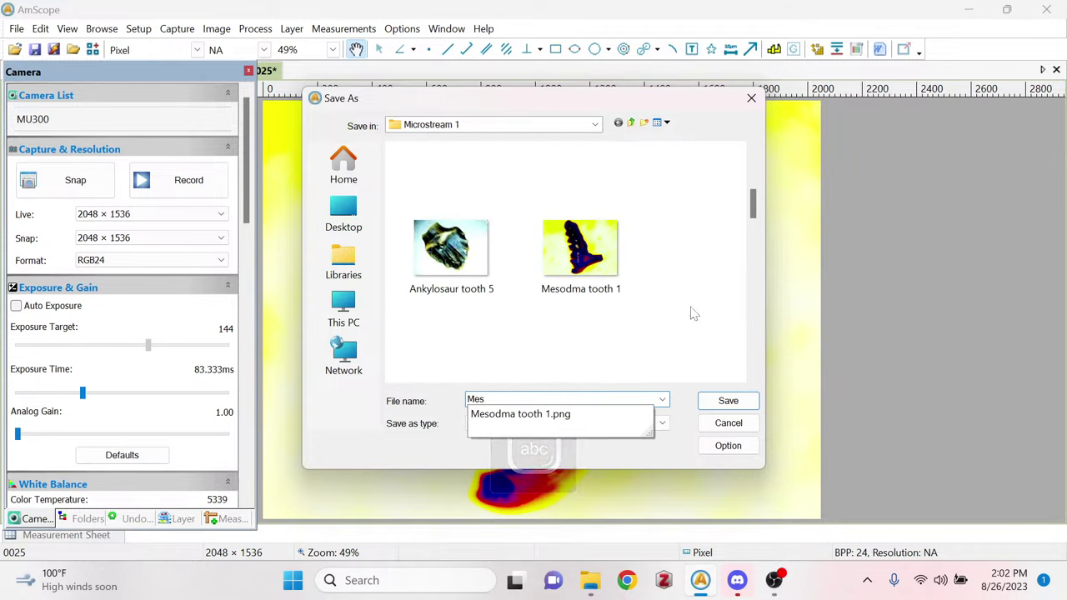
pyautogui.write('odma tooth ')
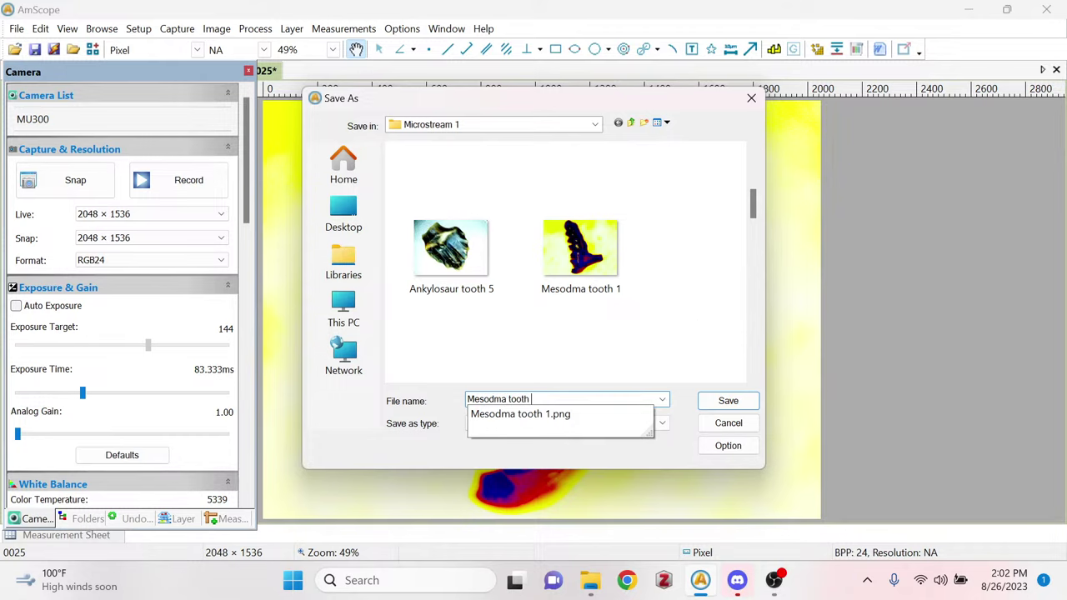
pyautogui.write('2')
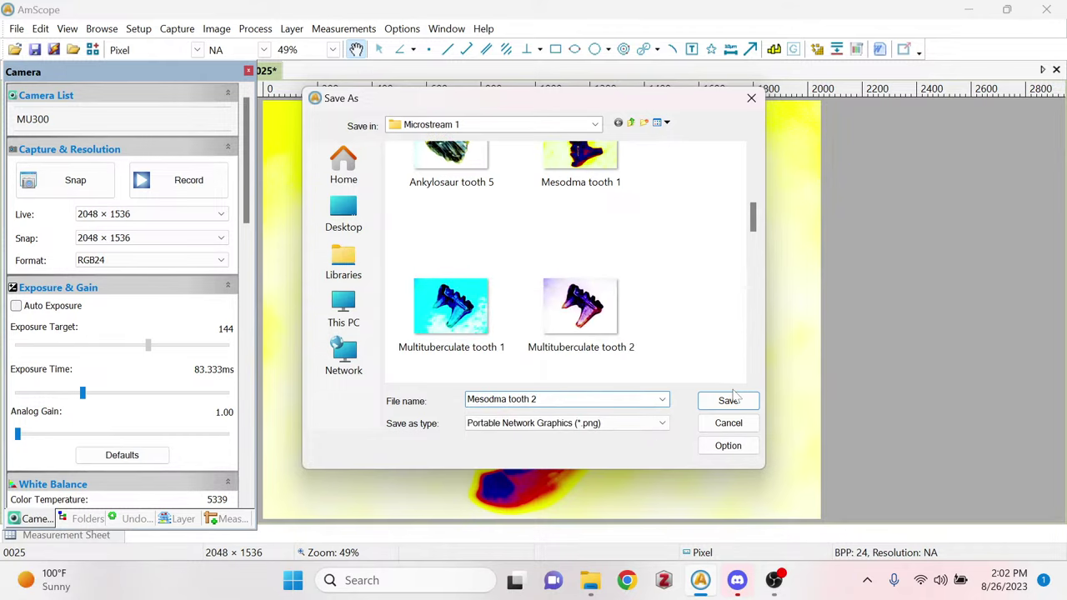
pyautogui.click(739, 407)
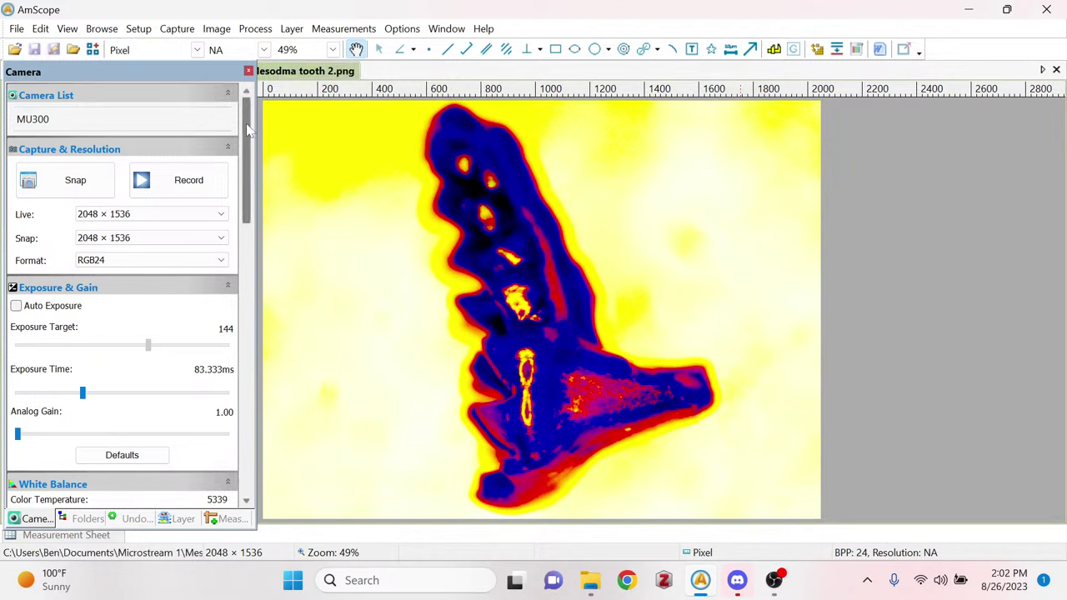
# Close the saved Mesodma tooth 2 image and set the live view's color temperature to 5978 and tint to 1947.
pyautogui.rightClick(338, 72)
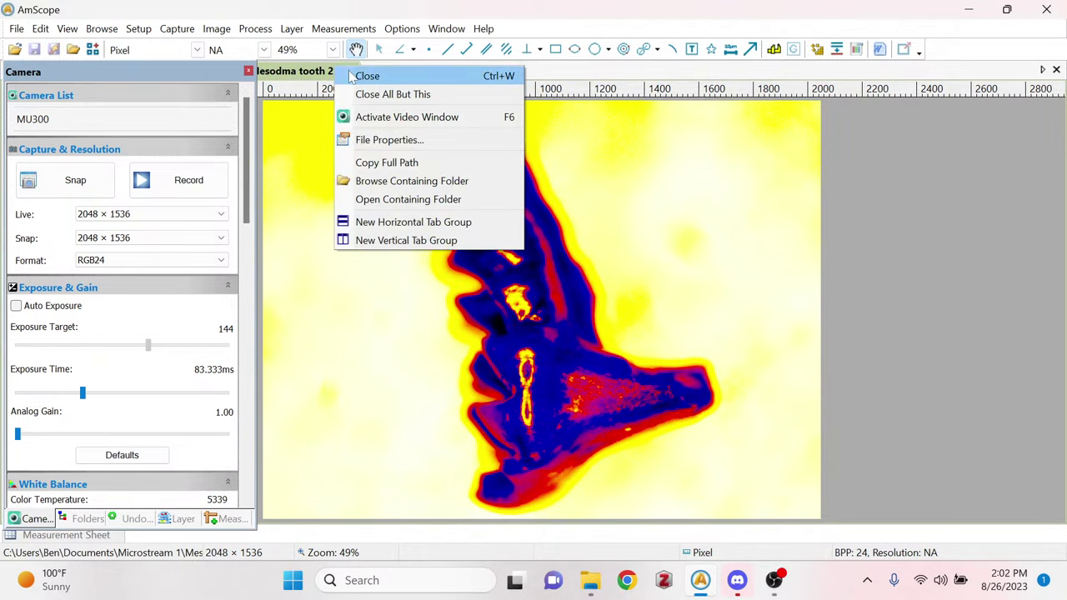
pyautogui.click(354, 75)
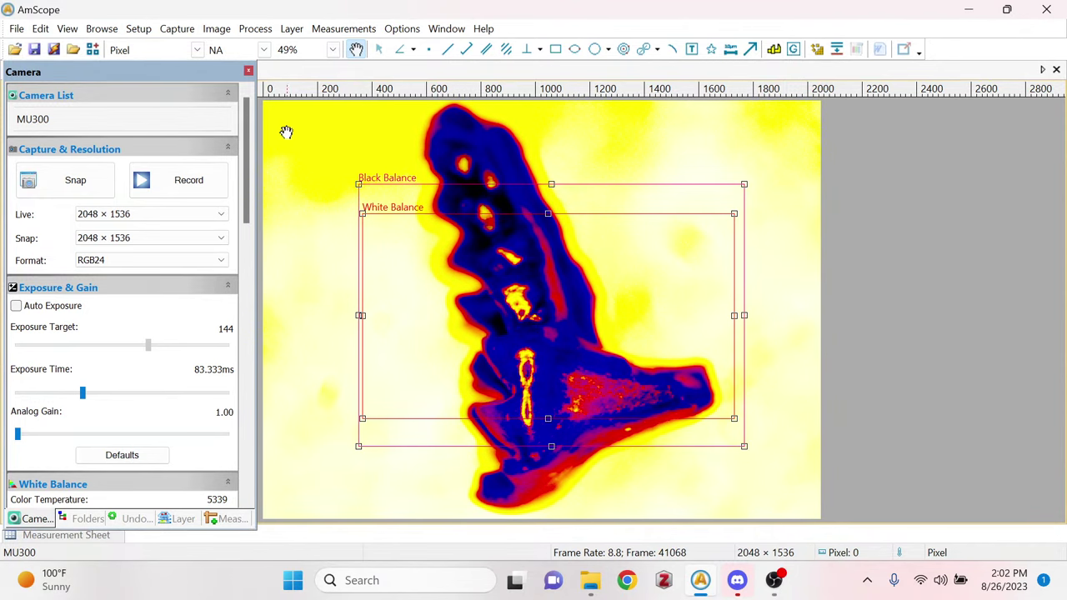
pyautogui.moveTo(249, 173); pyautogui.dragTo(249, 240)
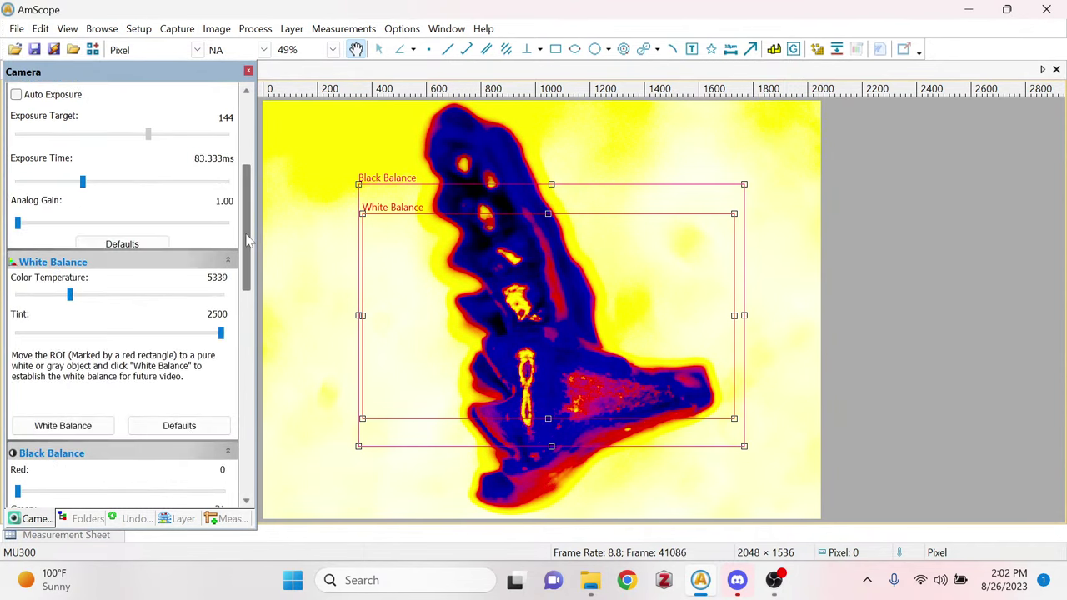
pyautogui.moveTo(71, 296); pyautogui.dragTo(109, 348)
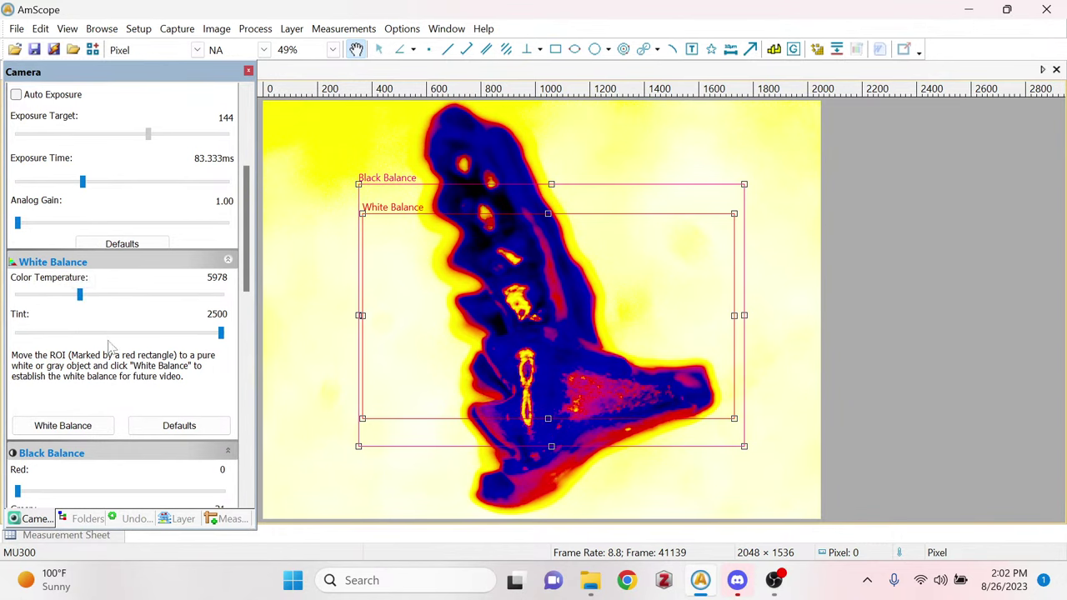
pyautogui.moveTo(220, 335); pyautogui.dragTo(173, 356)
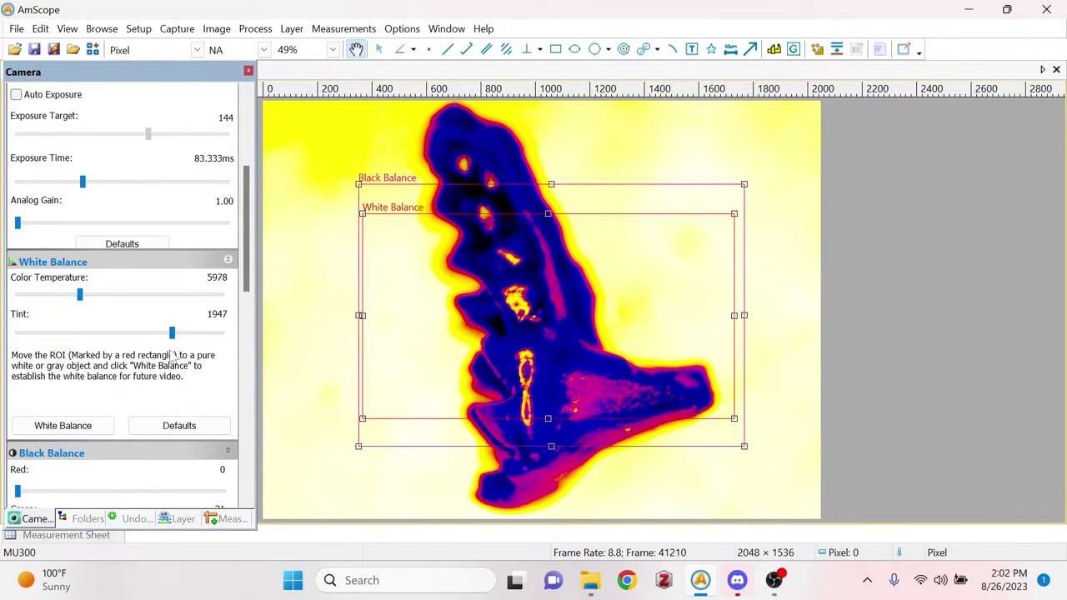
# Set the live view's hue to 59, saturation to 175, brightness to 41, contrast to 61 and gamma to 0.47.
pyautogui.moveTo(249, 251); pyautogui.dragTo(262, 339)
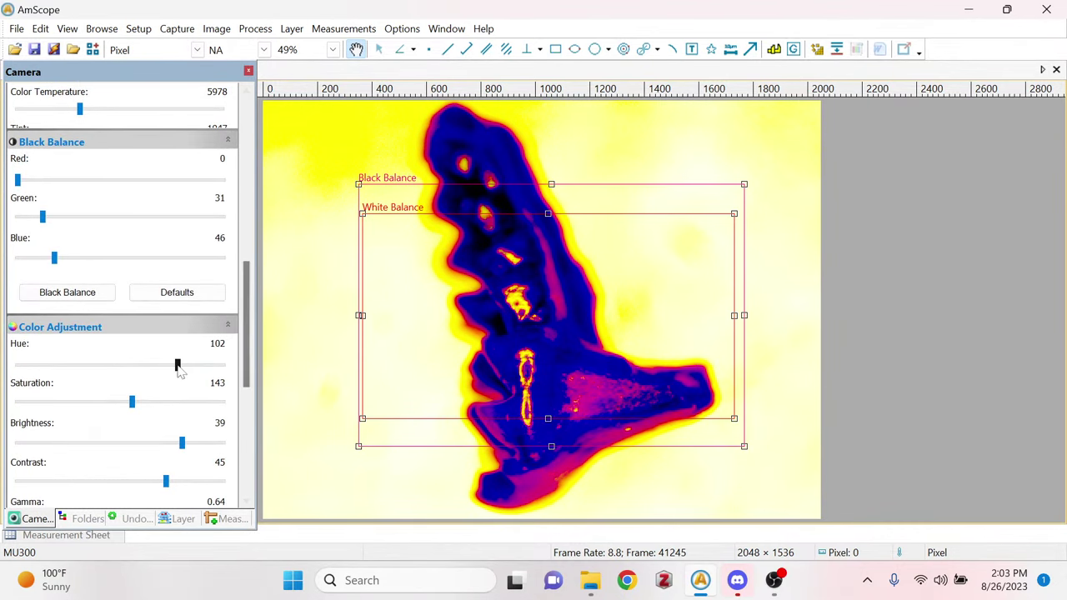
pyautogui.moveTo(178, 368); pyautogui.dragTo(160, 408)
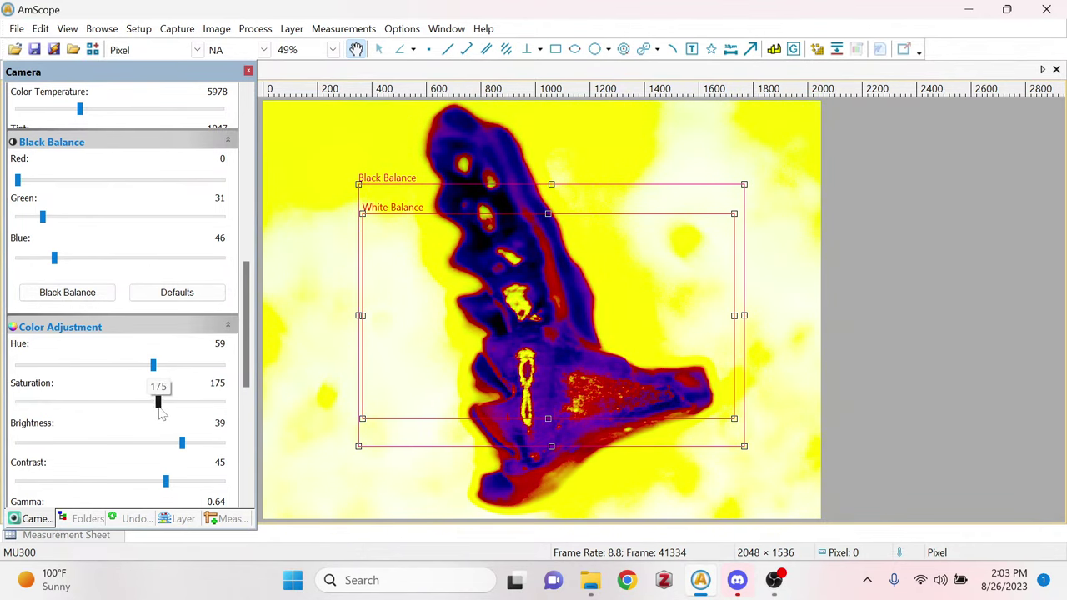
pyautogui.moveTo(252, 310); pyautogui.dragTo(187, 332)
pyautogui.click(187, 325)
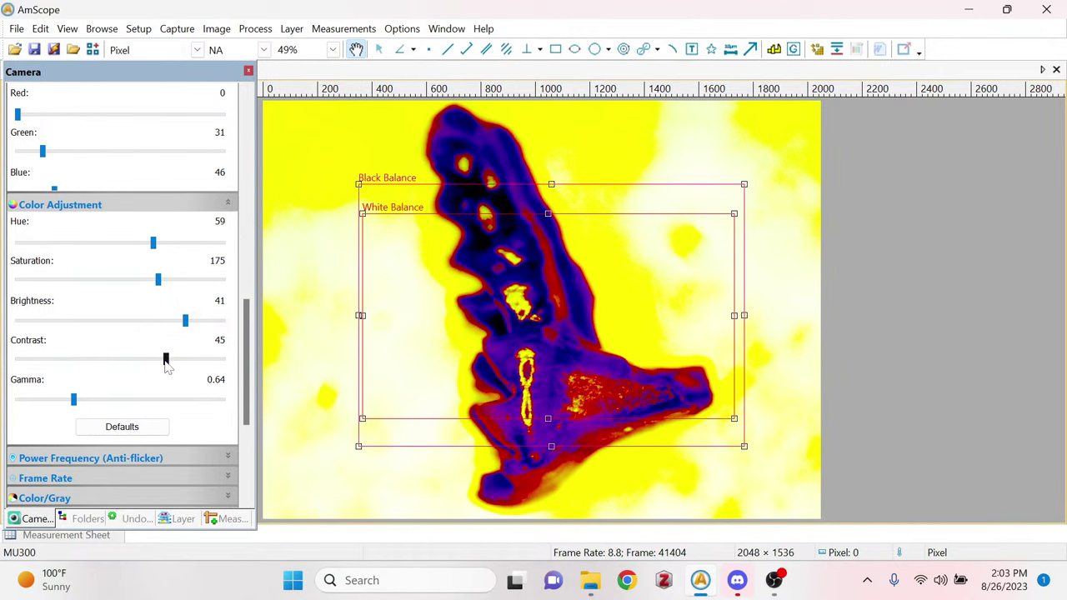
pyautogui.moveTo(167, 367)
pyautogui.mouseDown()
pyautogui.moveTo(116, 360)
pyautogui.moveTo(199, 363)
pyautogui.moveTo(175, 364)
pyautogui.moveTo(181, 358)
pyautogui.mouseUp()
pyautogui.scroll(-1, 252, 357)
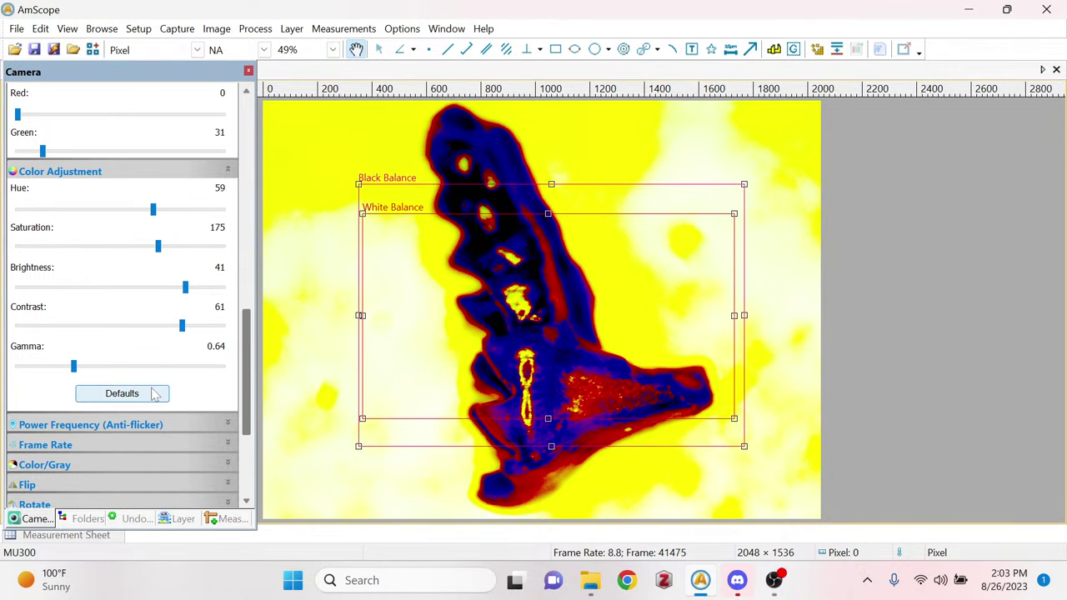
pyautogui.moveTo(73, 372); pyautogui.dragTo(51, 371)
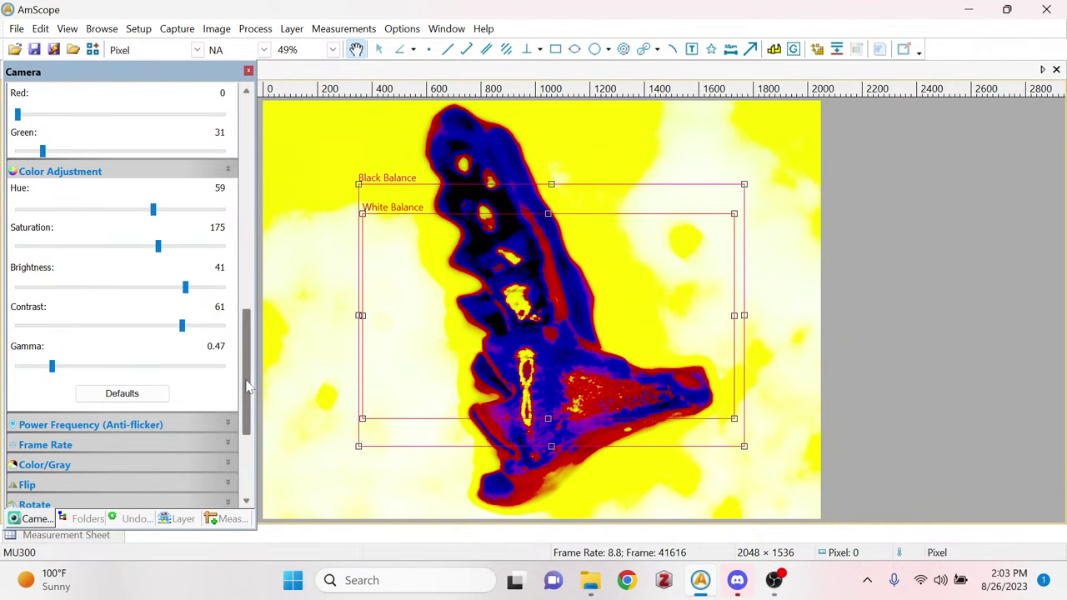
# Snap the recolored live view and save the image as Mesodma tooth 3 in the Microstream 1 folder.
pyautogui.moveTo(248, 385); pyautogui.dragTo(222, 160)
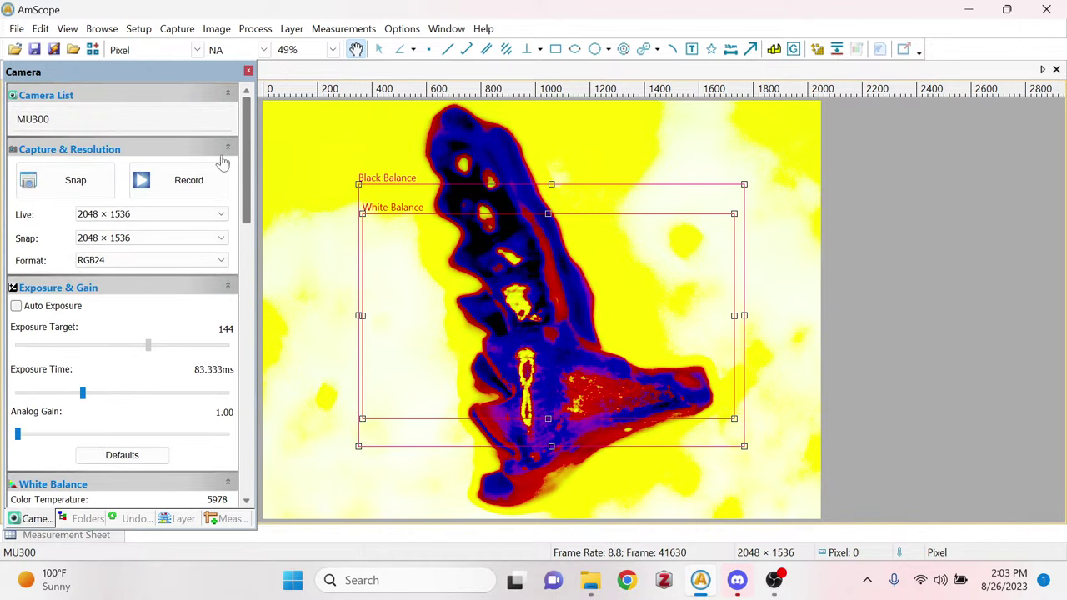
pyautogui.click(93, 187)
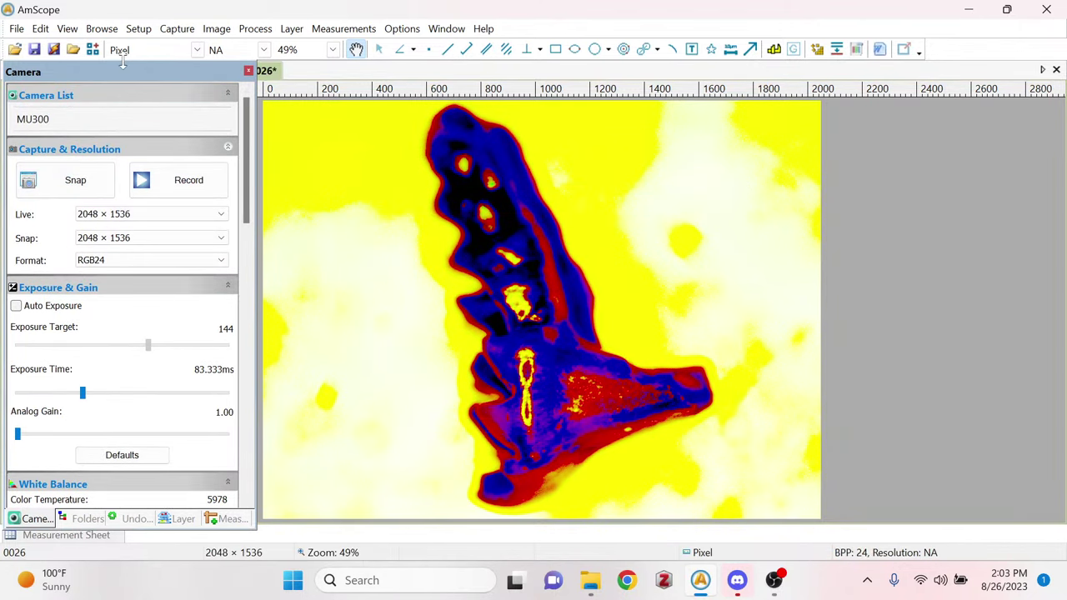
pyautogui.click(31, 51)
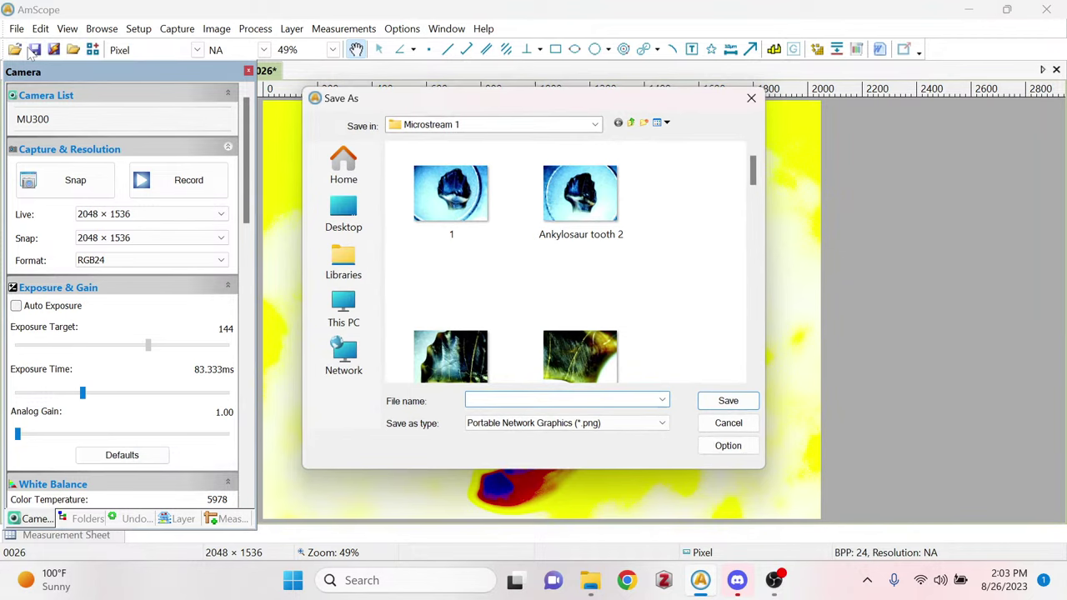
pyautogui.scroll(-5, 680, 169)
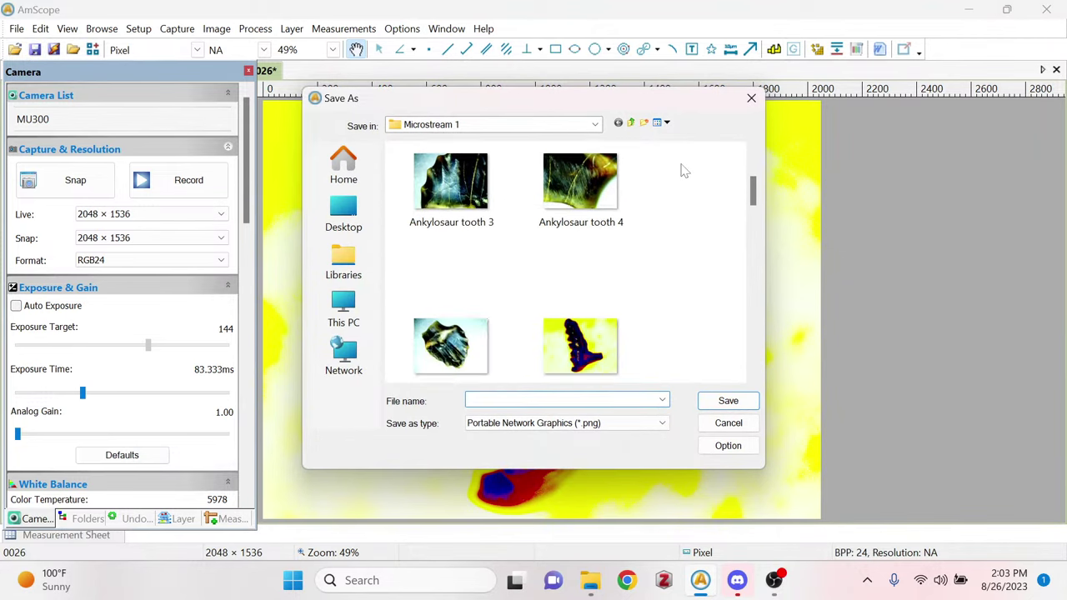
pyautogui.scroll(-2, 681, 169)
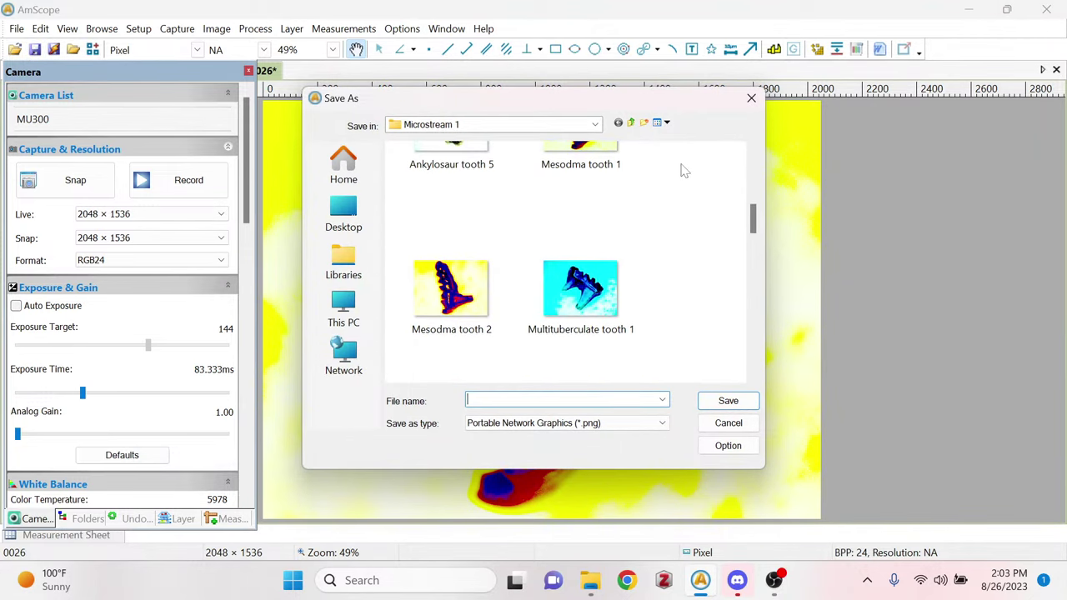
pyautogui.write('Me')
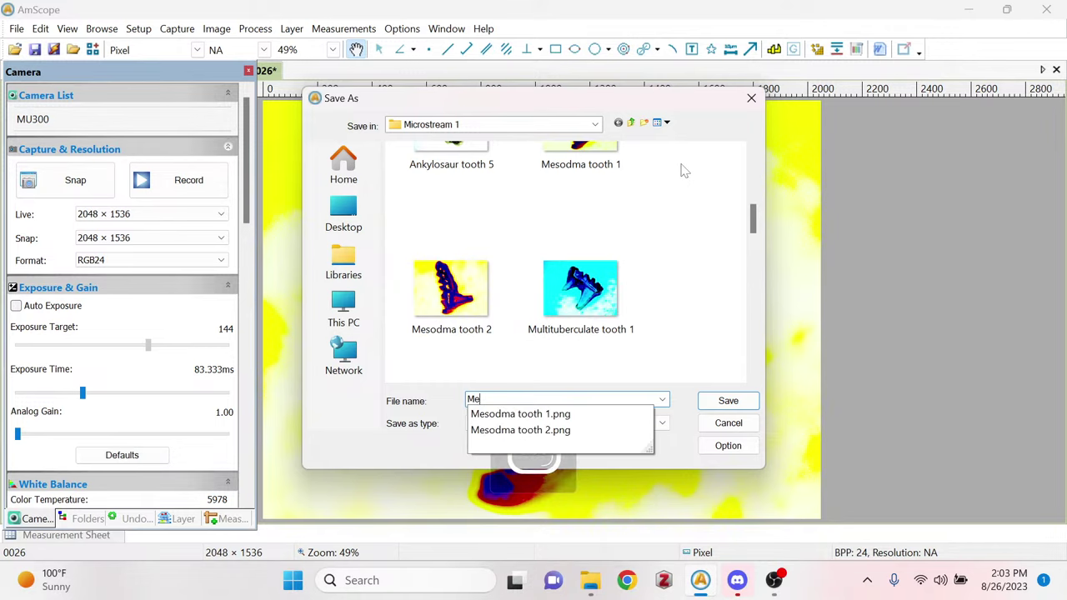
pyautogui.write('sodma too')
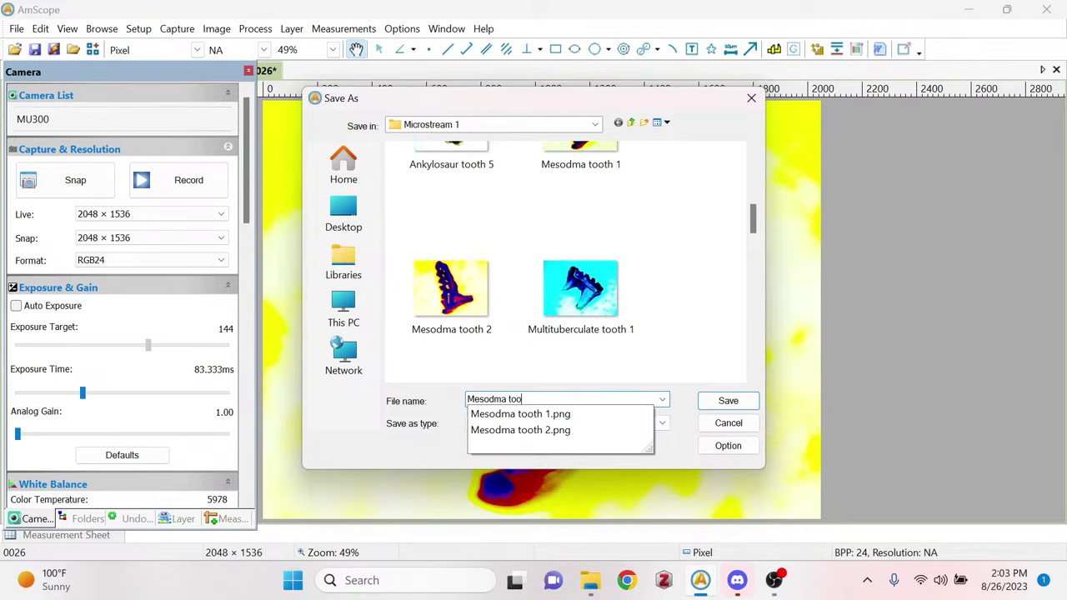
pyautogui.write('th 3')
pyautogui.press('Return')
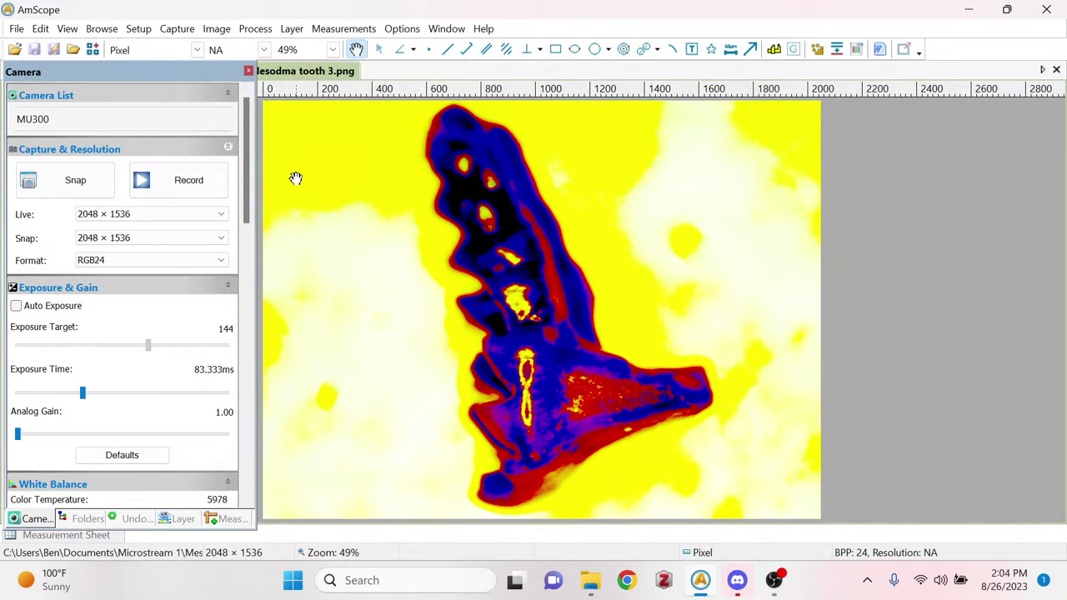
# Set the camera's black balance to green 81 and blue 145.
pyautogui.moveTo(250, 175); pyautogui.dragTo(250, 261)
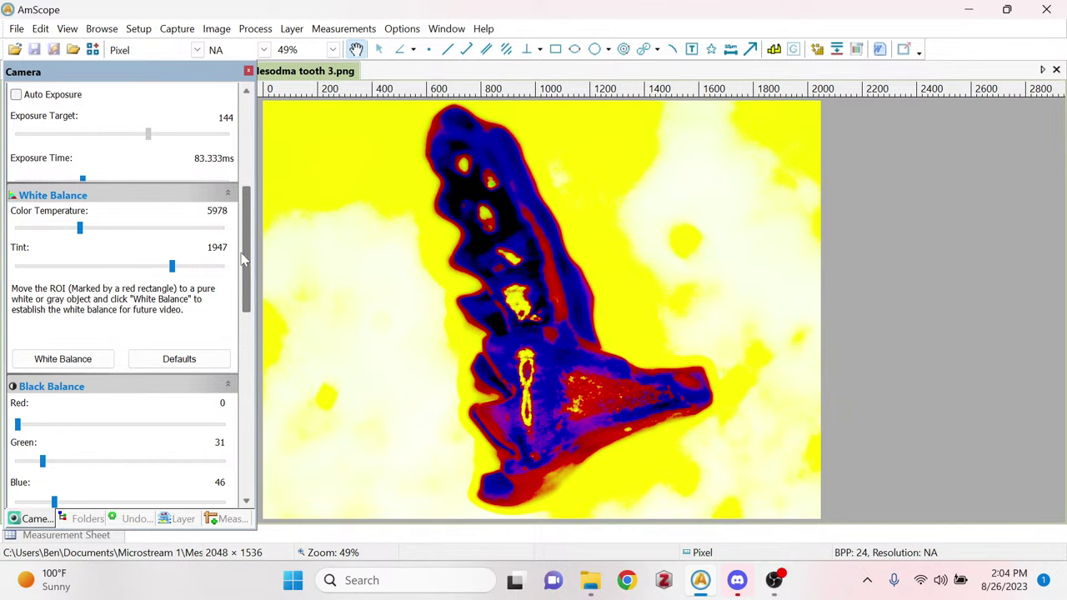
pyautogui.moveTo(243, 260); pyautogui.dragTo(171, 324)
pyautogui.moveTo(46, 312); pyautogui.dragTo(127, 321)
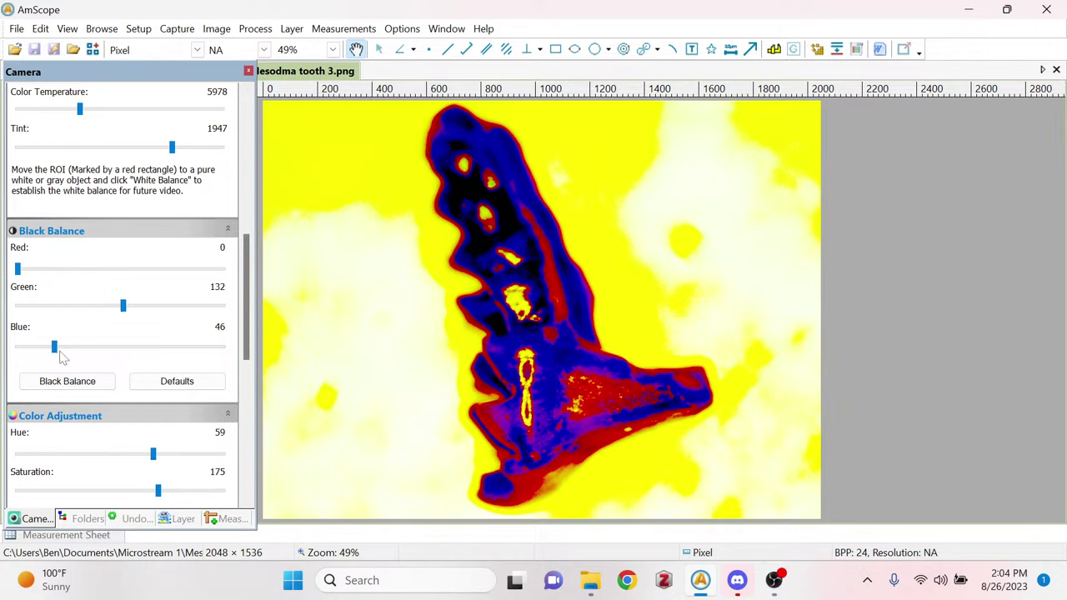
pyautogui.moveTo(56, 353); pyautogui.dragTo(180, 355)
pyautogui.moveTo(250, 309); pyautogui.dragTo(250, 344)
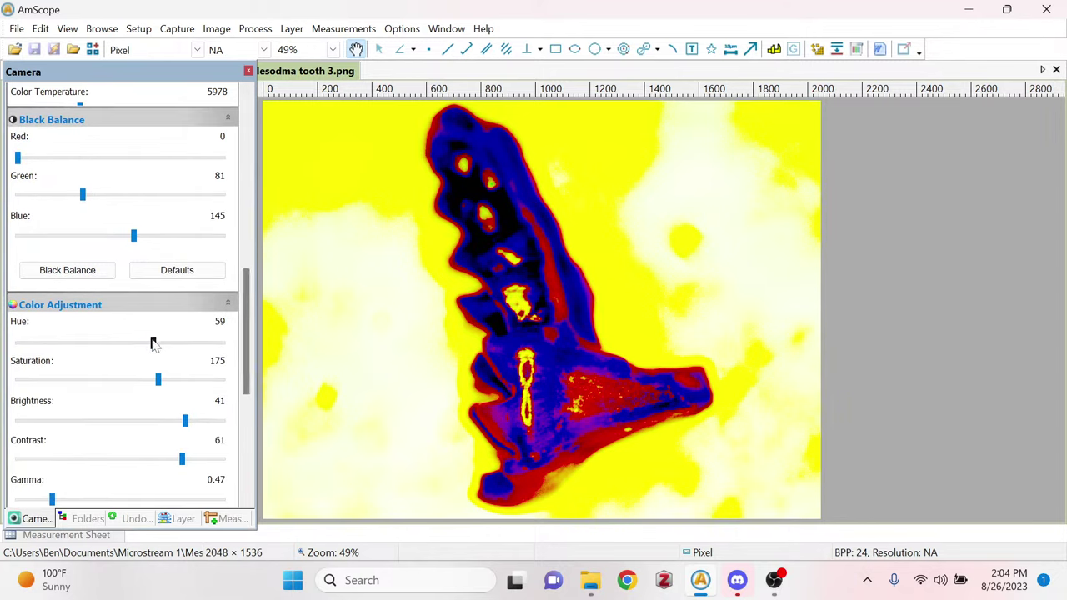
# Close the saved Mesodma tooth 3 image and set the live view's hue to -64.
pyautogui.moveTo(153, 343); pyautogui.dragTo(96, 344)
pyautogui.rightClick(350, 72)
pyautogui.click(371, 75)
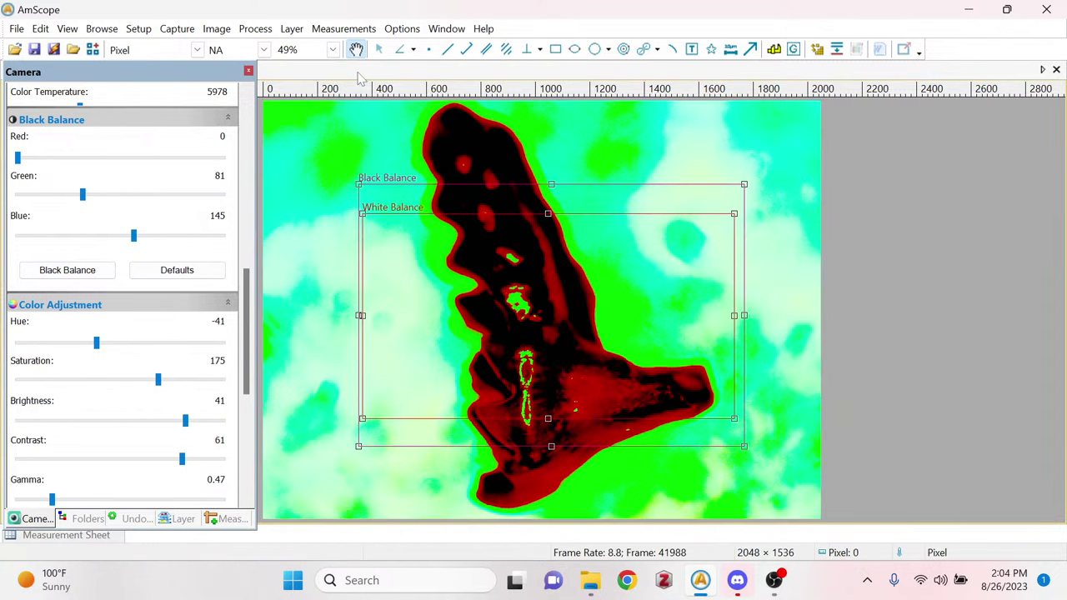
pyautogui.moveTo(96, 342)
pyautogui.mouseDown()
pyautogui.moveTo(53, 342)
pyautogui.moveTo(171, 341)
pyautogui.moveTo(83, 334)
pyautogui.mouseUp()
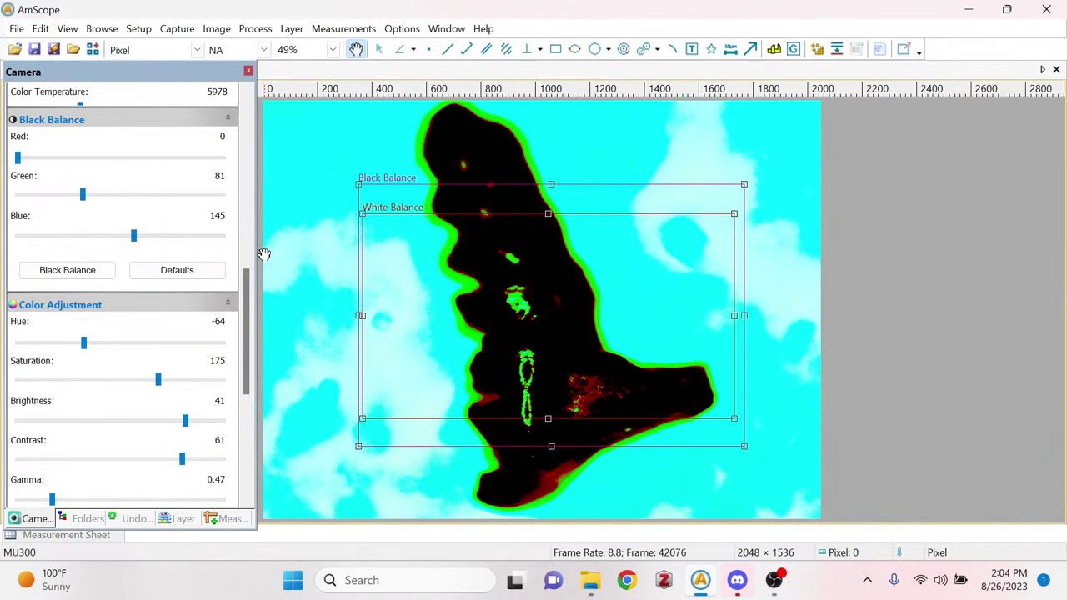
pyautogui.scroll(2, 252, 286)
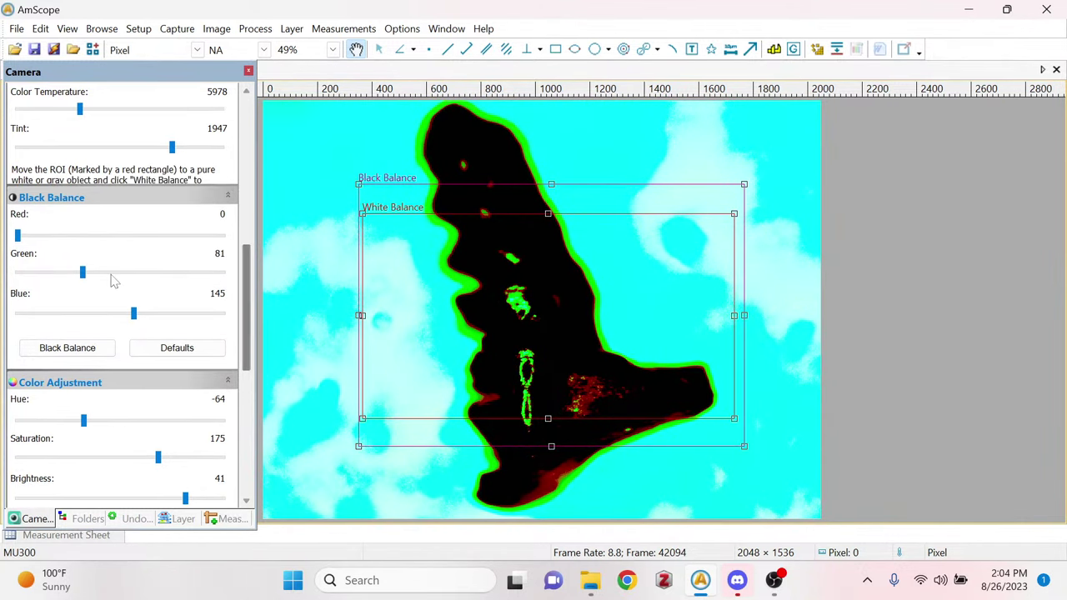
# Set the black balance to green 68 and blue 121, and set the exposure time to 208.333 ms.
pyautogui.click(133, 314)
pyautogui.moveTo(134, 313); pyautogui.dragTo(74, 283)
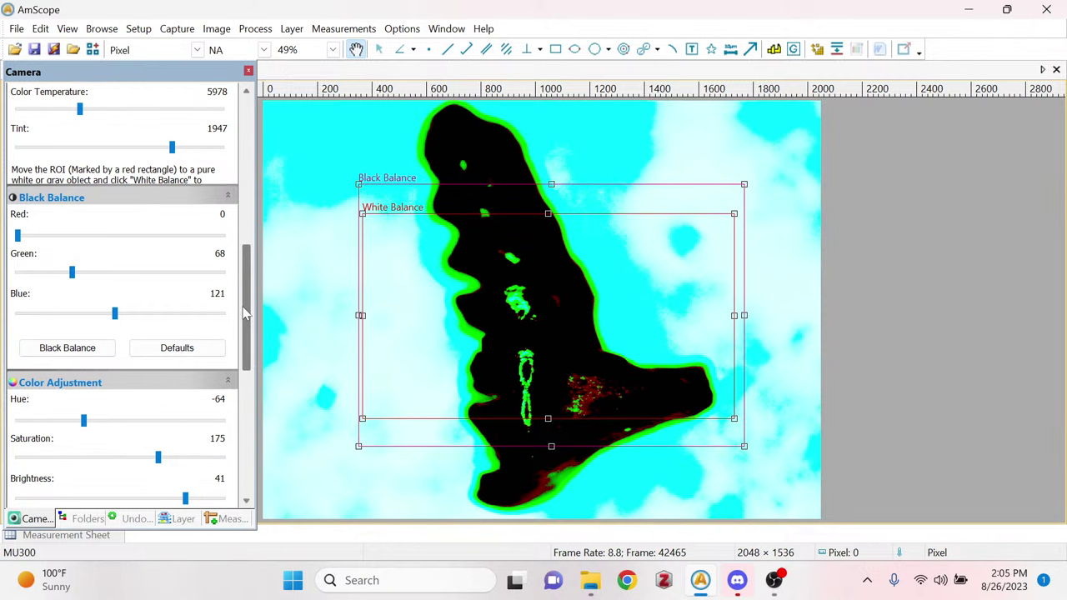
pyautogui.scroll(-1, 252, 320)
pyautogui.scroll(6, 252, 320)
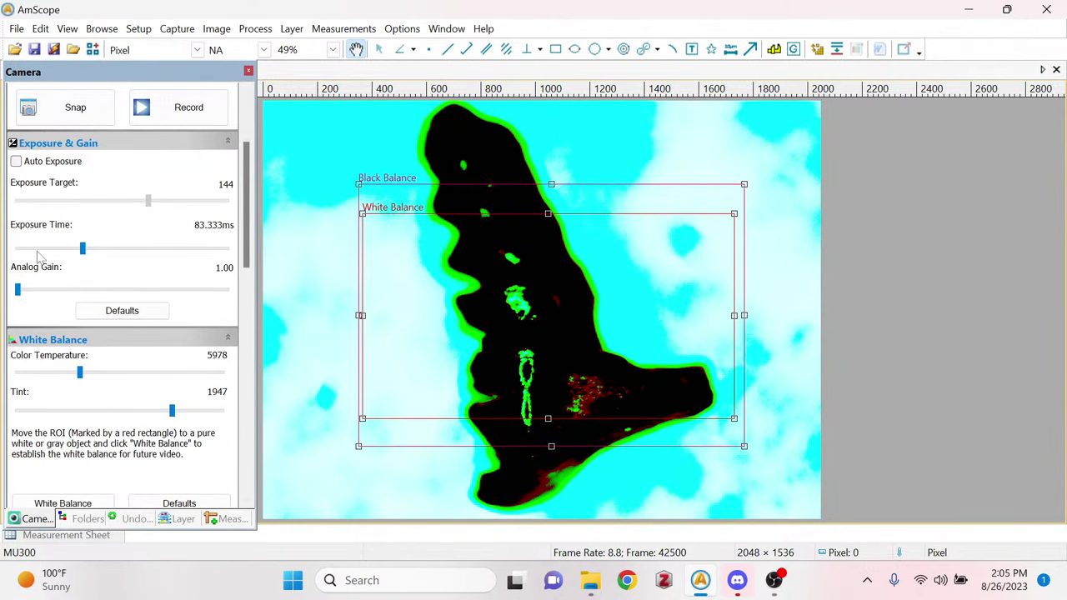
pyautogui.scroll(-3, 83, 253)
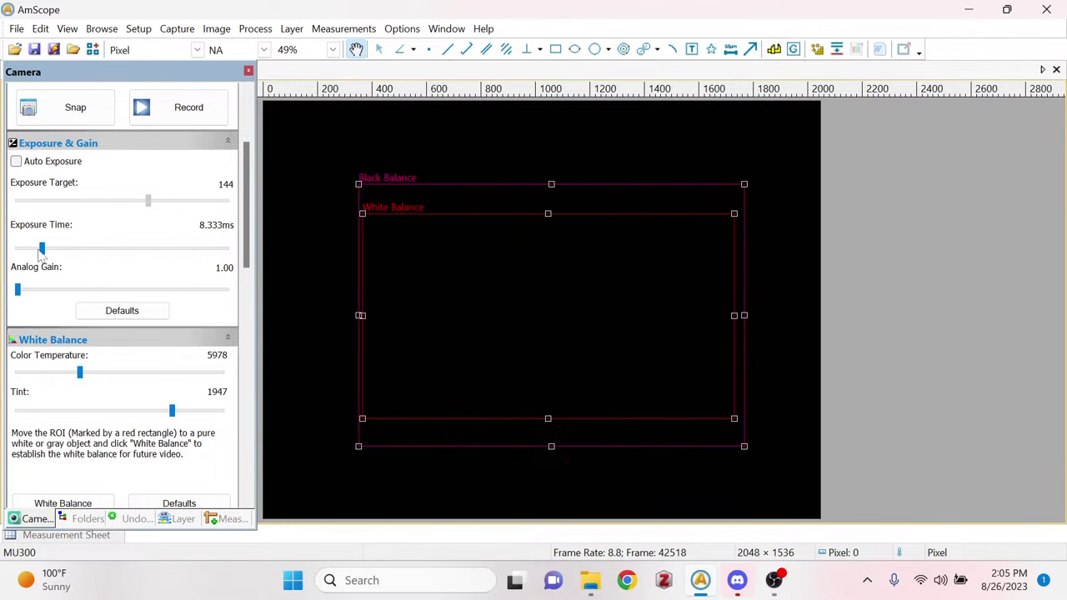
pyautogui.moveTo(44, 254); pyautogui.dragTo(109, 261)
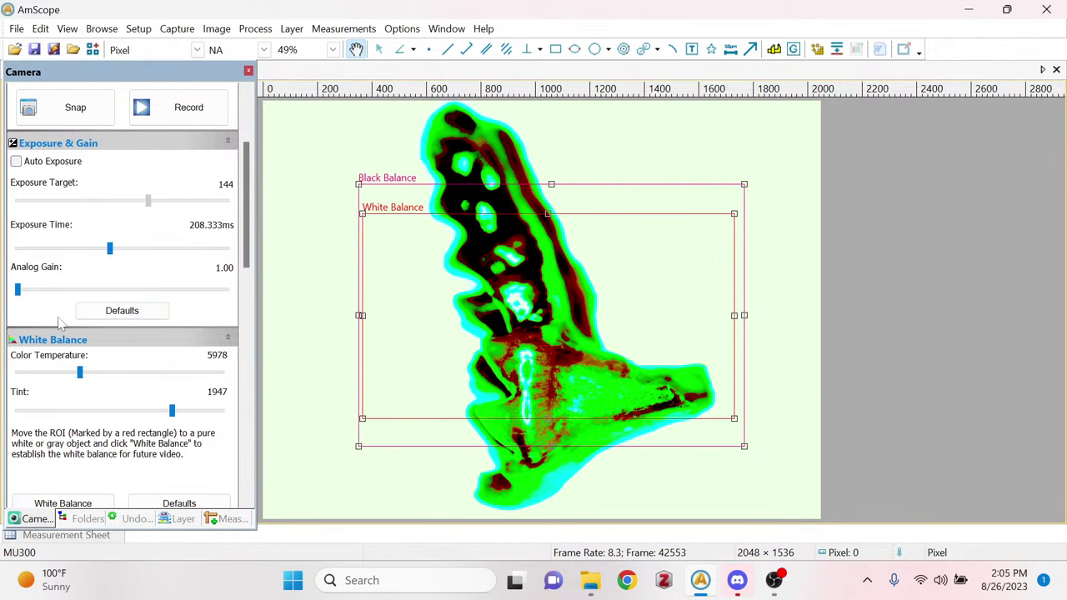
# Set the white balance to a color temperature of 5019 and a tint of 1168.
pyautogui.scroll(3, 248, 204)
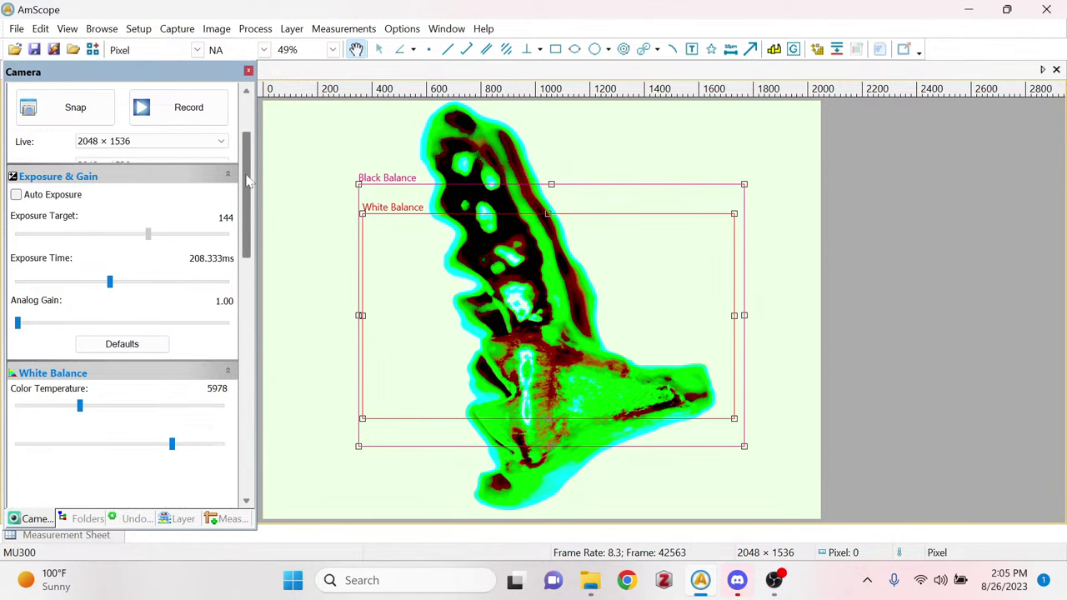
pyautogui.moveTo(249, 196); pyautogui.dragTo(249, 244)
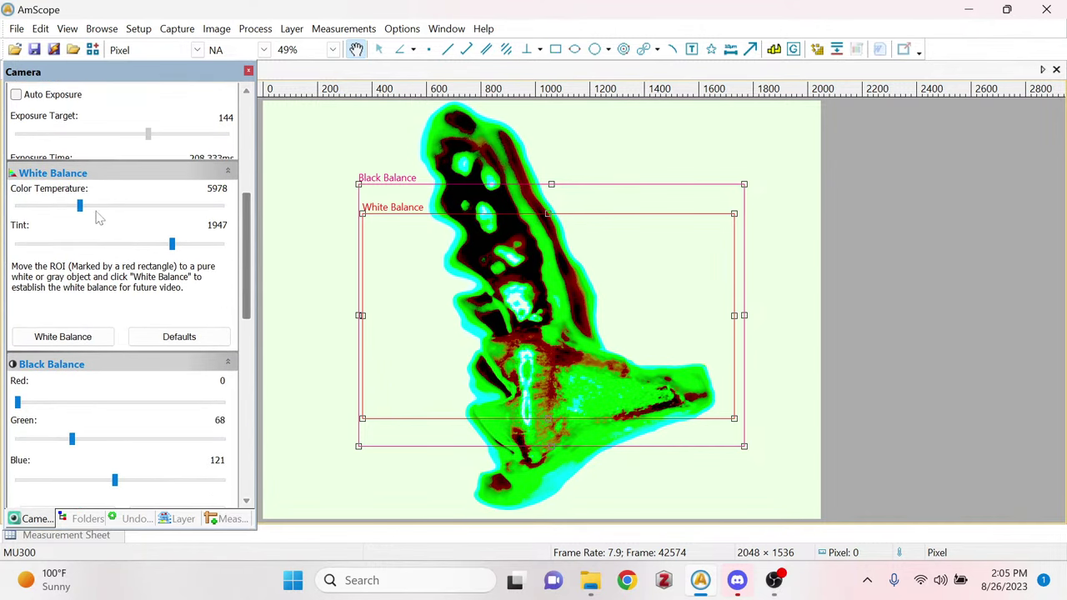
pyautogui.moveTo(81, 209)
pyautogui.mouseDown()
pyautogui.moveTo(119, 212)
pyautogui.moveTo(65, 209)
pyautogui.mouseUp()
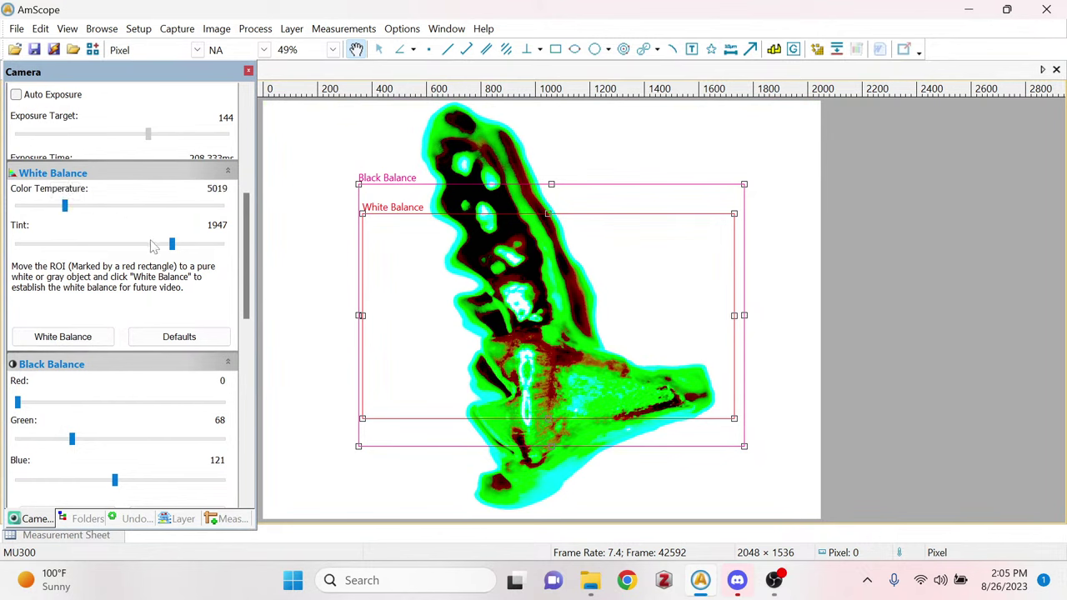
pyautogui.moveTo(172, 243); pyautogui.dragTo(103, 244)
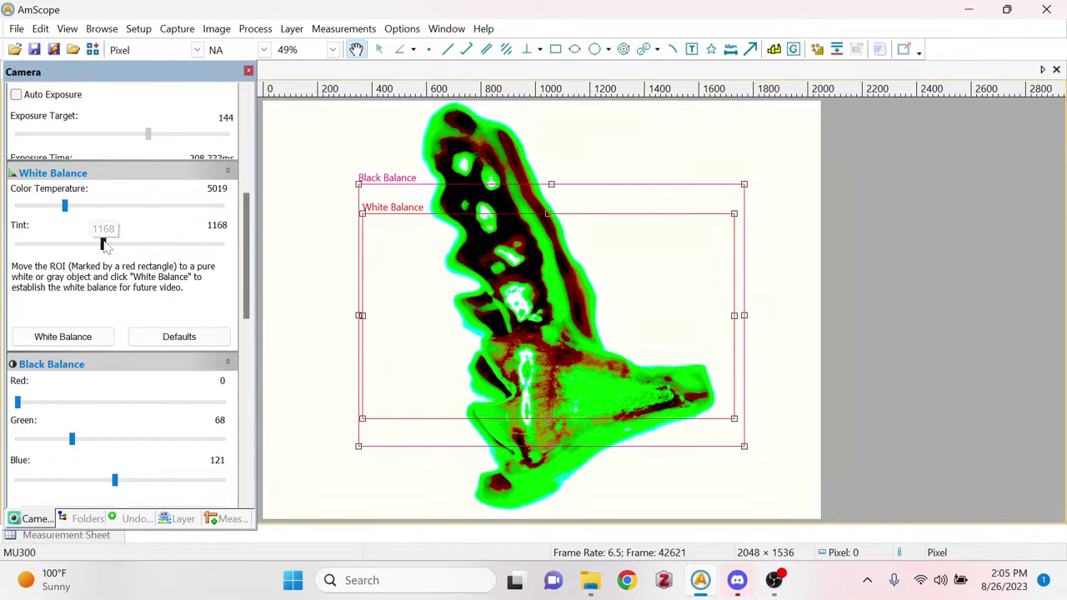
# Adjust the live image colors to hue -81, saturation 77, brightness 19 and contrast 58.
pyautogui.moveTo(248, 250); pyautogui.dragTo(248, 286)
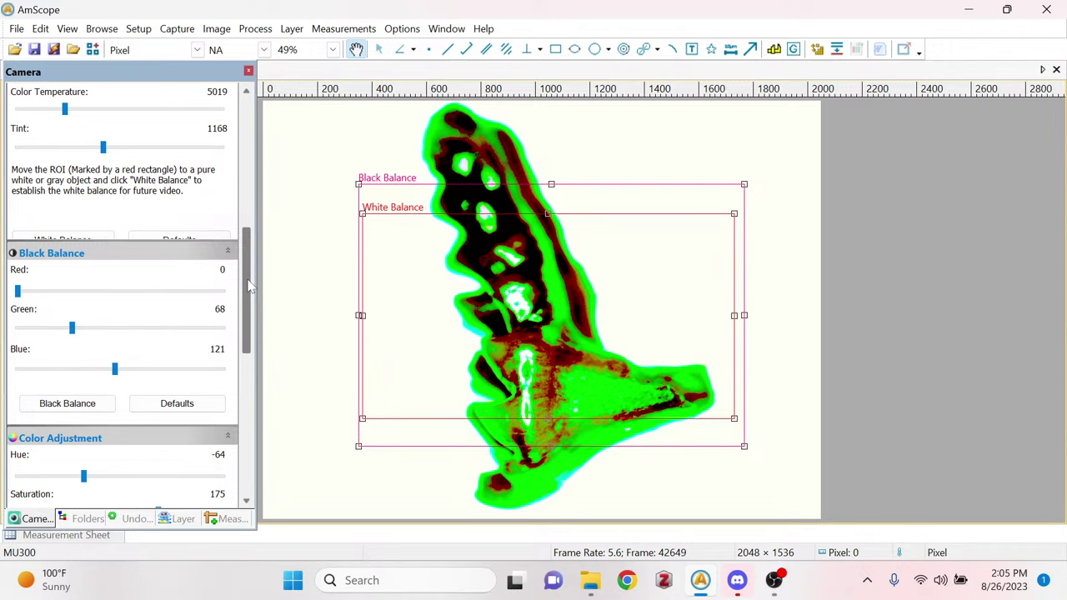
pyautogui.moveTo(245, 288); pyautogui.dragTo(239, 331)
pyautogui.moveTo(83, 332)
pyautogui.mouseDown()
pyautogui.moveTo(108, 334)
pyautogui.moveTo(63, 341)
pyautogui.moveTo(123, 337)
pyautogui.moveTo(74, 336)
pyautogui.mouseUp()
pyautogui.moveTo(158, 372); pyautogui.dragTo(80, 369)
pyautogui.moveTo(185, 410); pyautogui.dragTo(163, 409)
pyautogui.moveTo(246, 346); pyautogui.dragTo(247, 374)
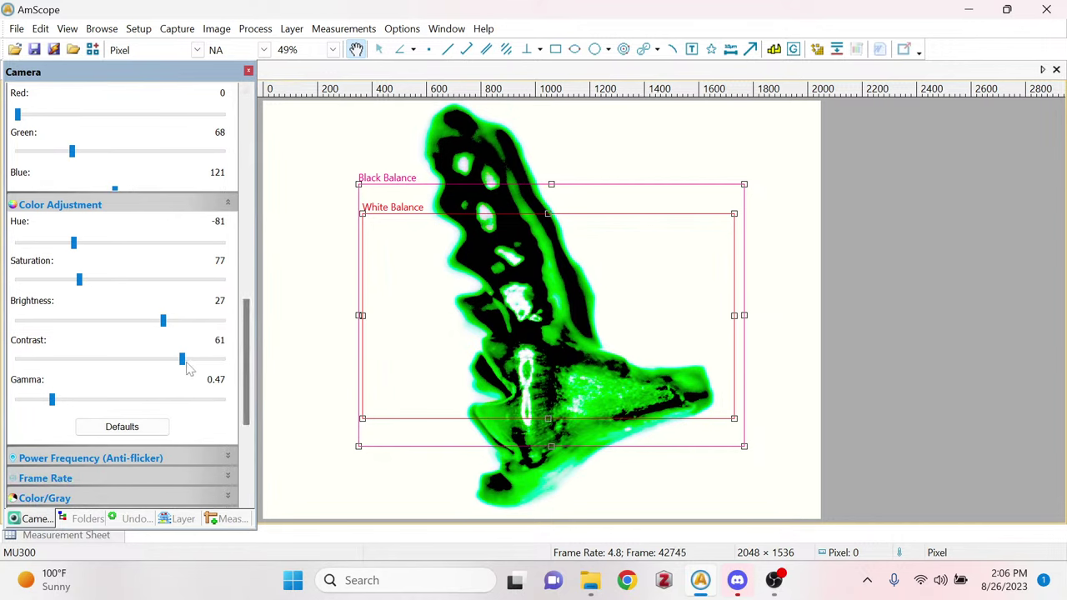
pyautogui.moveTo(186, 369)
pyautogui.mouseDown()
pyautogui.moveTo(97, 367)
pyautogui.moveTo(191, 361)
pyautogui.moveTo(178, 358)
pyautogui.mouseUp()
pyautogui.moveTo(162, 320)
pyautogui.mouseDown()
pyautogui.moveTo(180, 320)
pyautogui.moveTo(150, 322)
pyautogui.mouseUp()
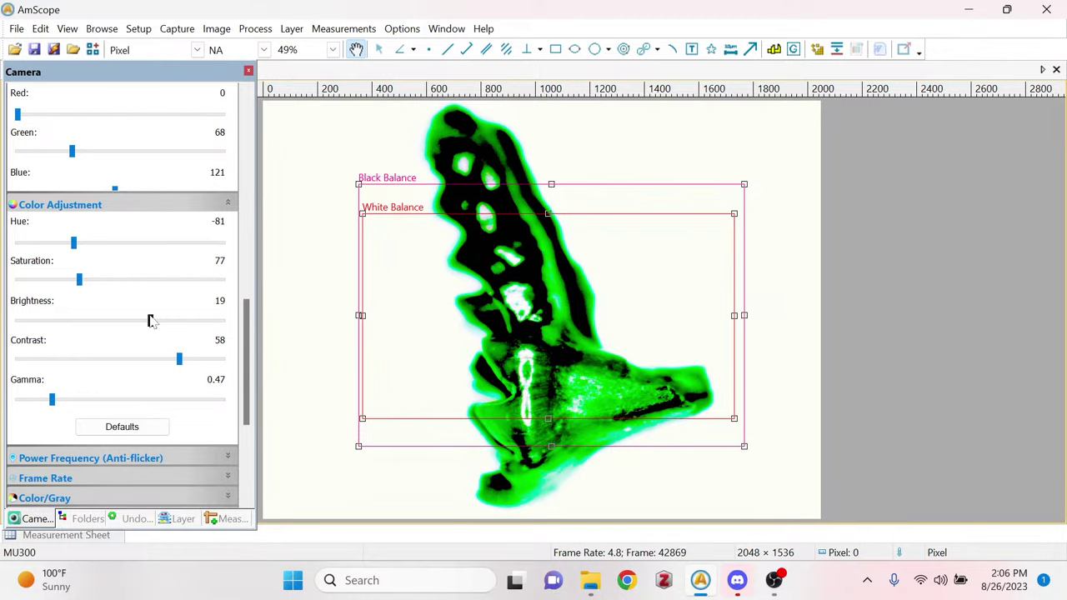
# Set the black balance to blue 146 and green 105, keeping red at 0.
pyautogui.moveTo(250, 324); pyautogui.dragTo(257, 282)
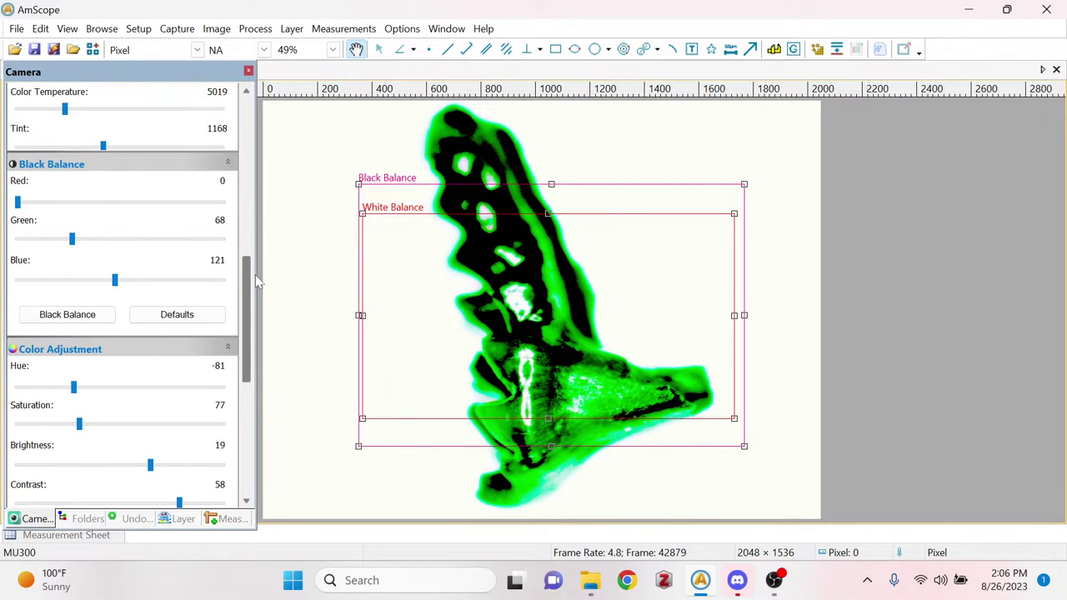
pyautogui.moveTo(115, 281); pyautogui.dragTo(140, 298)
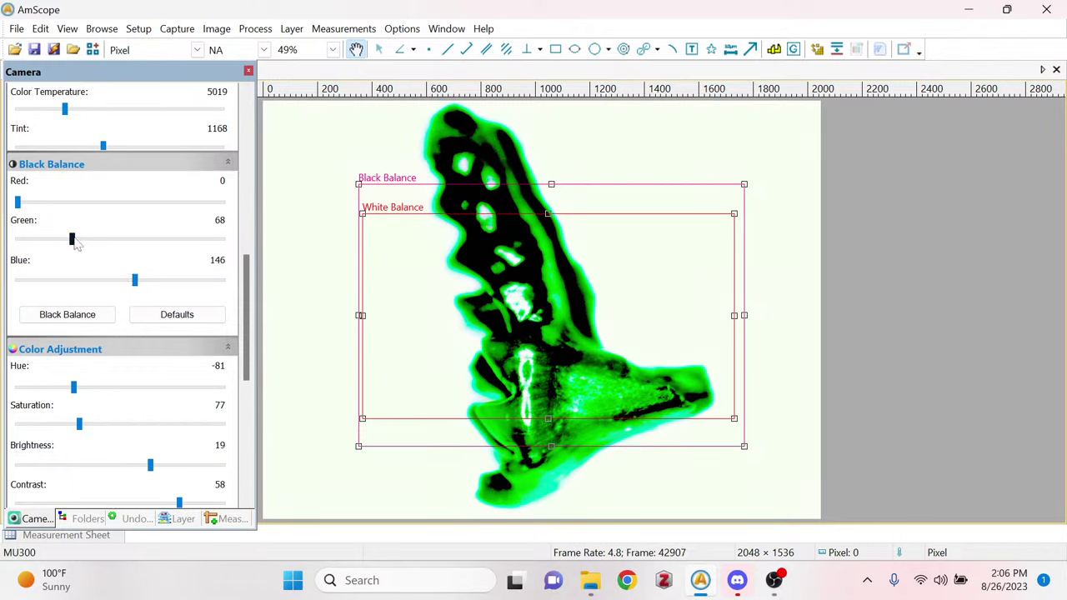
pyautogui.moveTo(75, 243); pyautogui.dragTo(105, 250)
pyautogui.moveTo(18, 201)
pyautogui.mouseDown()
pyautogui.moveTo(72, 203)
pyautogui.moveTo(16, 210)
pyautogui.mouseUp()
# Set the white balance to a color temperature of 4451 and a tint of 1752.
pyautogui.moveTo(248, 292); pyautogui.dragTo(242, 234)
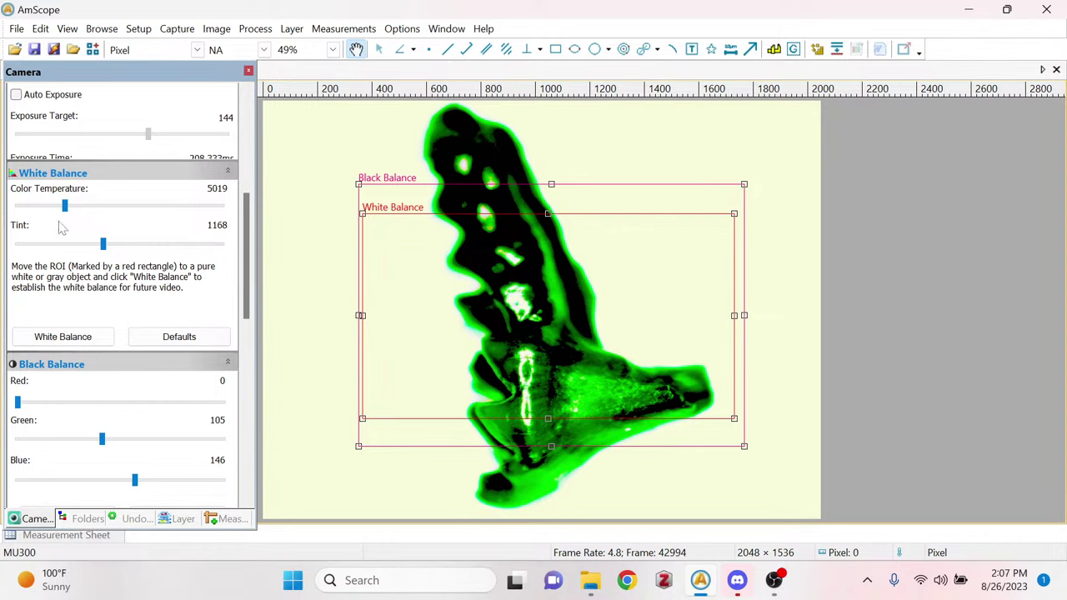
pyautogui.moveTo(64, 205)
pyautogui.mouseDown()
pyautogui.moveTo(177, 215)
pyautogui.moveTo(79, 212)
pyautogui.moveTo(90, 225)
pyautogui.moveTo(90, 213)
pyautogui.moveTo(56, 205)
pyautogui.mouseUp()
pyautogui.moveTo(103, 244); pyautogui.dragTo(158, 270)
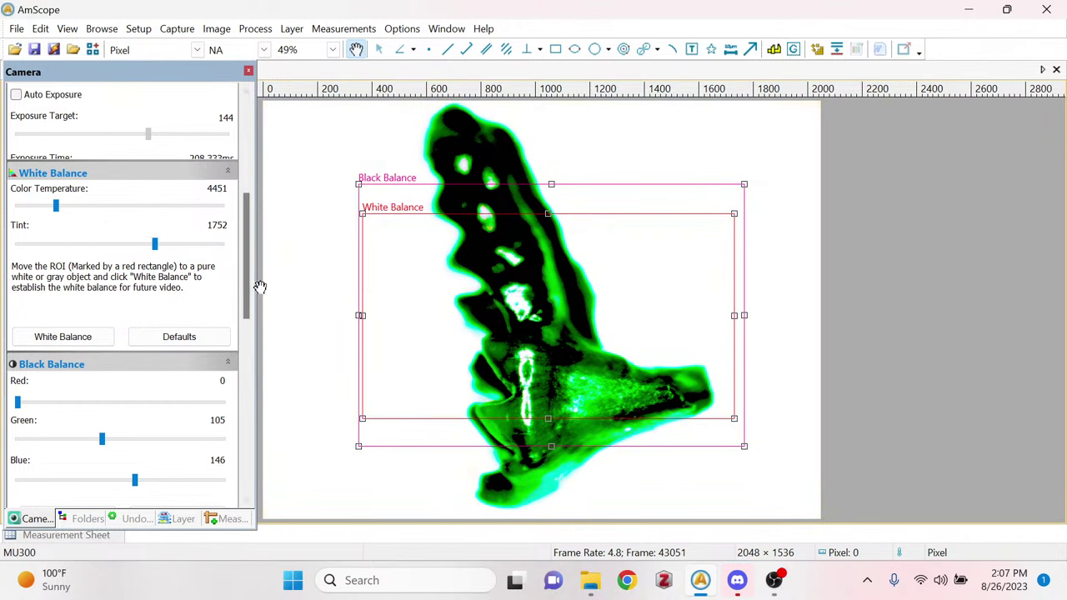
# Increase the camera's exposure time to 258.333 ms.
pyautogui.moveTo(245, 286); pyautogui.dragTo(239, 215)
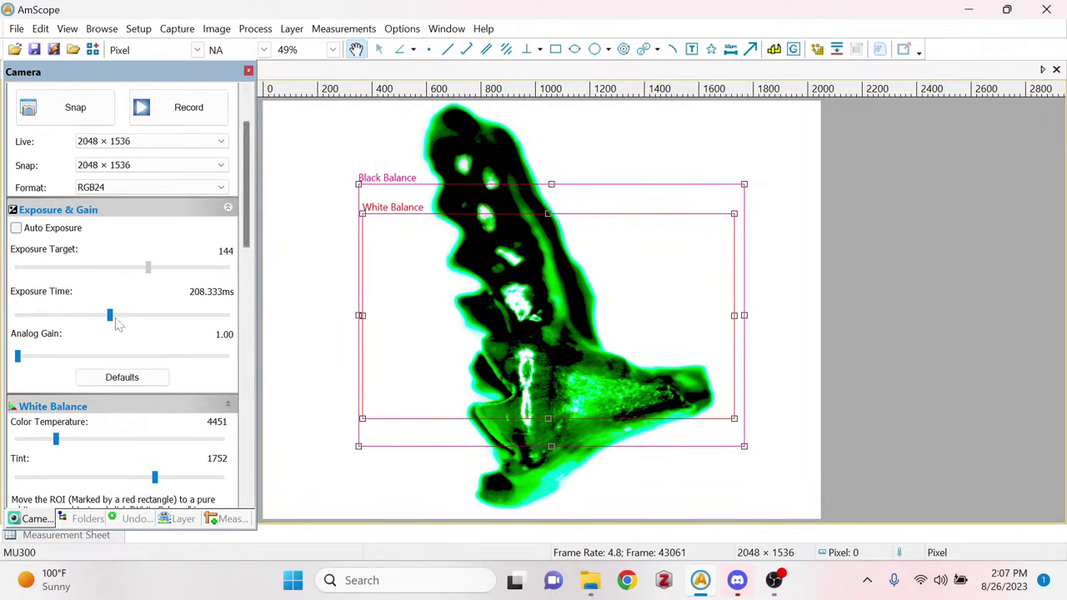
pyautogui.moveTo(112, 317)
pyautogui.mouseDown()
pyautogui.moveTo(186, 314)
pyautogui.moveTo(136, 315)
pyautogui.moveTo(128, 327)
pyautogui.moveTo(133, 319)
pyautogui.moveTo(102, 317)
pyautogui.moveTo(111, 332)
pyautogui.moveTo(140, 321)
pyautogui.moveTo(119, 333)
pyautogui.mouseUp()
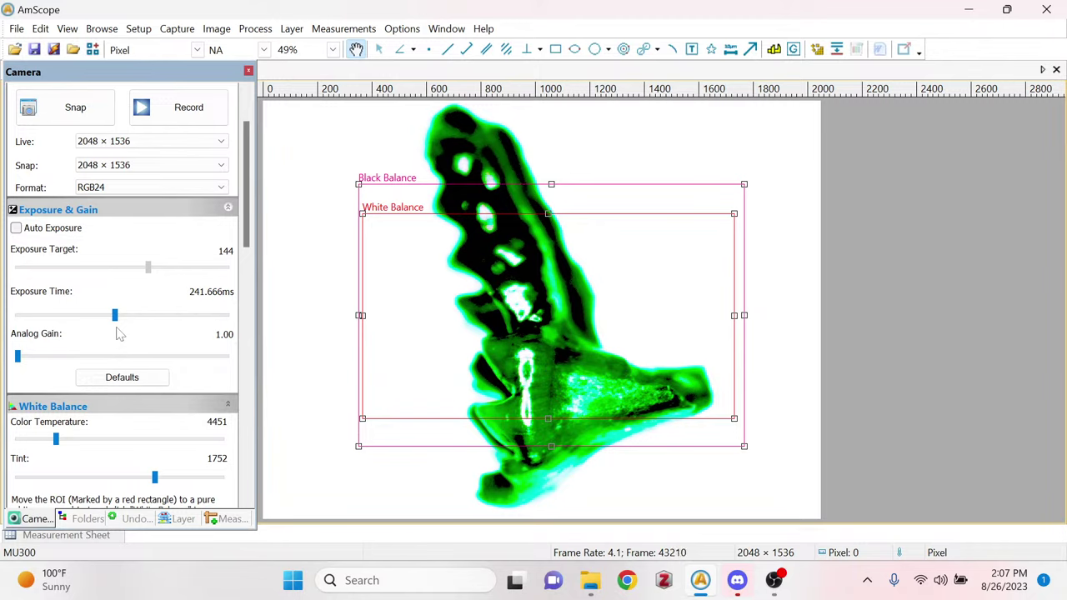
pyautogui.moveTo(114, 315)
pyautogui.mouseDown()
pyautogui.moveTo(83, 316)
pyautogui.moveTo(133, 332)
pyautogui.moveTo(119, 329)
pyautogui.mouseUp()
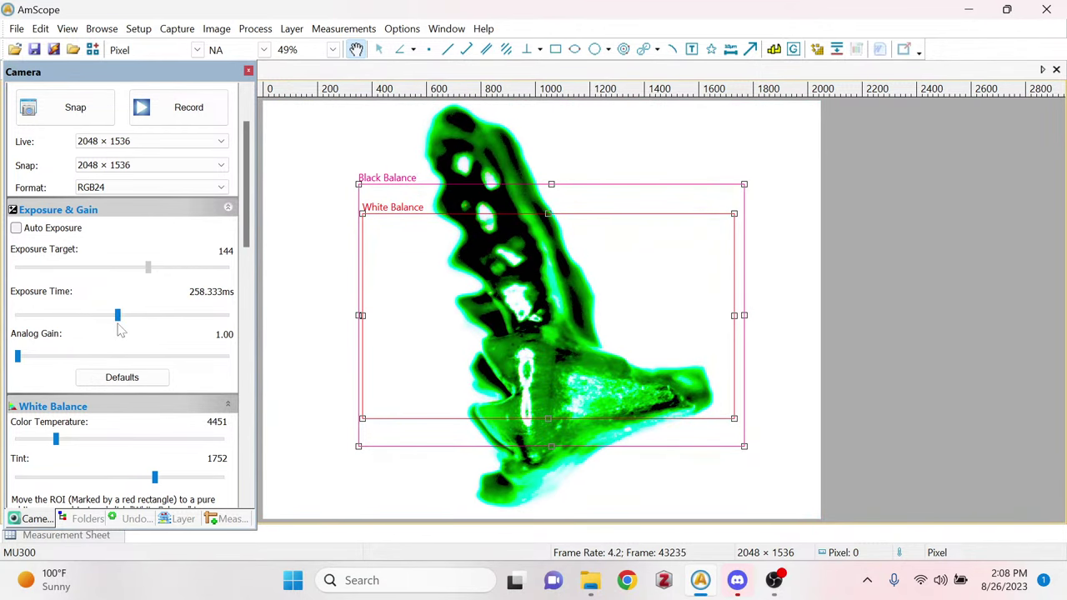
# Fine-tune the white balance to a tint of 1853 and a color temperature of 4344.
pyautogui.scroll(-3, 164, 348)
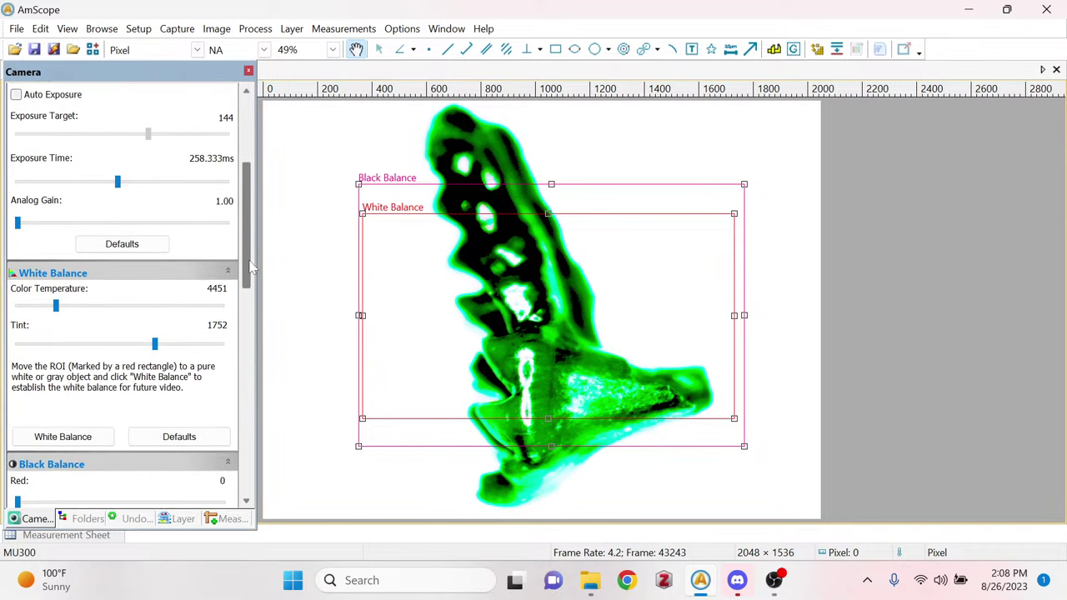
pyautogui.moveTo(155, 342)
pyautogui.mouseDown()
pyautogui.moveTo(121, 347)
pyautogui.moveTo(119, 360)
pyautogui.moveTo(164, 360)
pyautogui.mouseUp()
pyautogui.moveTo(53, 308)
pyautogui.mouseDown()
pyautogui.moveTo(108, 306)
pyautogui.moveTo(55, 310)
pyautogui.mouseUp()
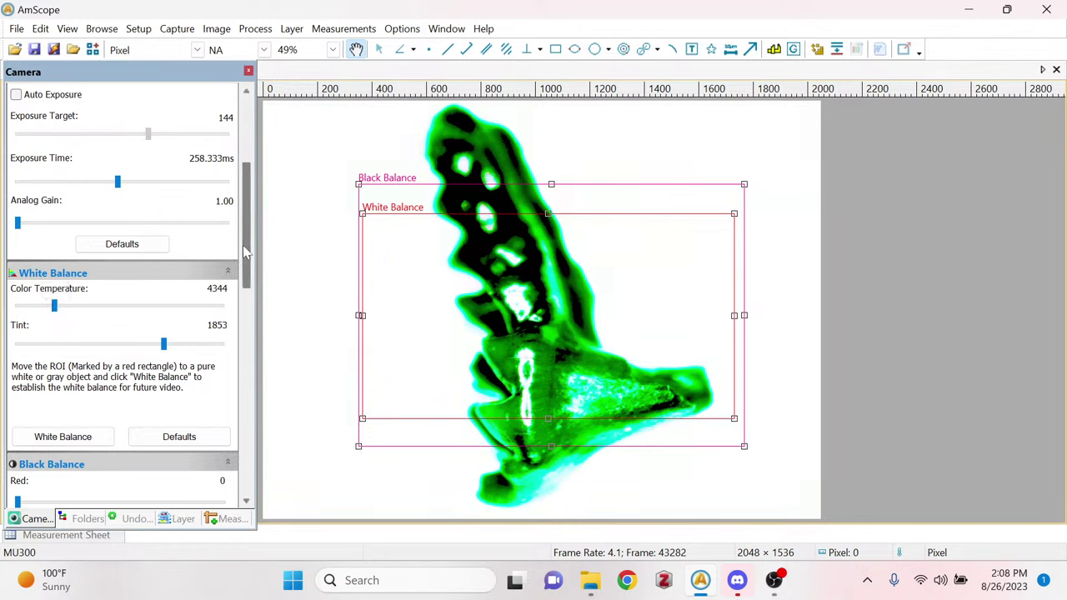
# Set the black balance to green 115 and blue 176, and the hue to -82.
pyautogui.moveTo(249, 277); pyautogui.dragTo(256, 327)
pyautogui.moveTo(102, 296); pyautogui.dragTo(153, 300)
pyautogui.moveTo(148, 296); pyautogui.dragTo(109, 295)
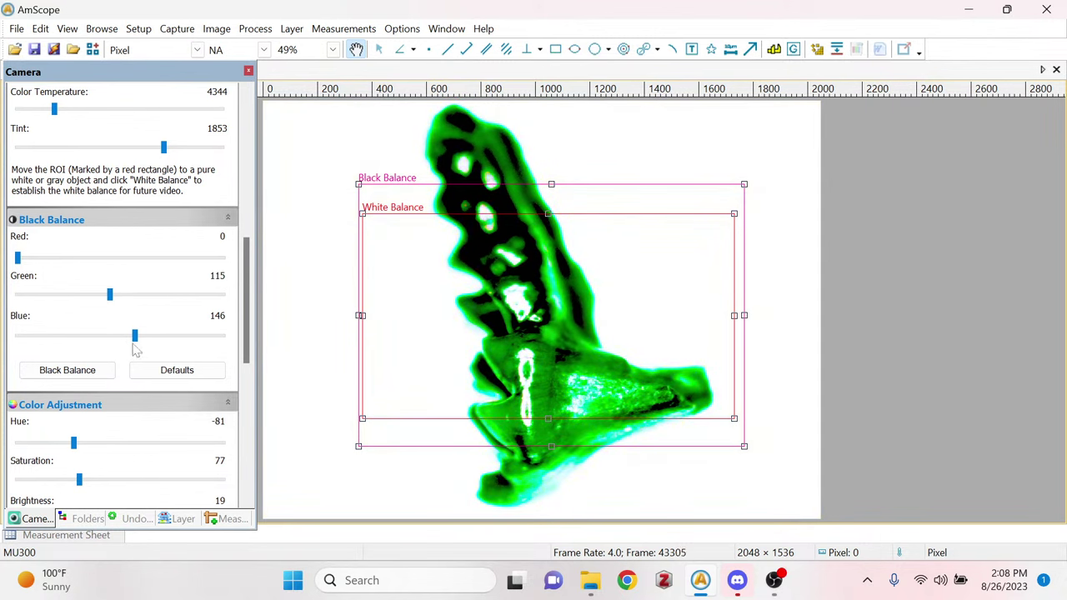
pyautogui.moveTo(135, 337); pyautogui.dragTo(158, 336)
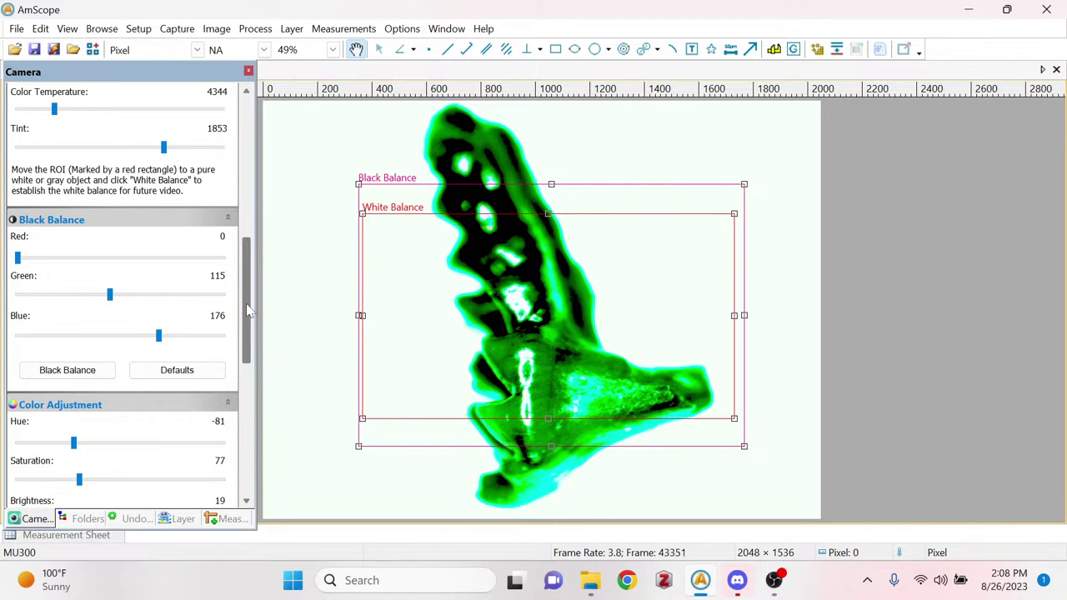
pyautogui.scroll(-2, 247, 310)
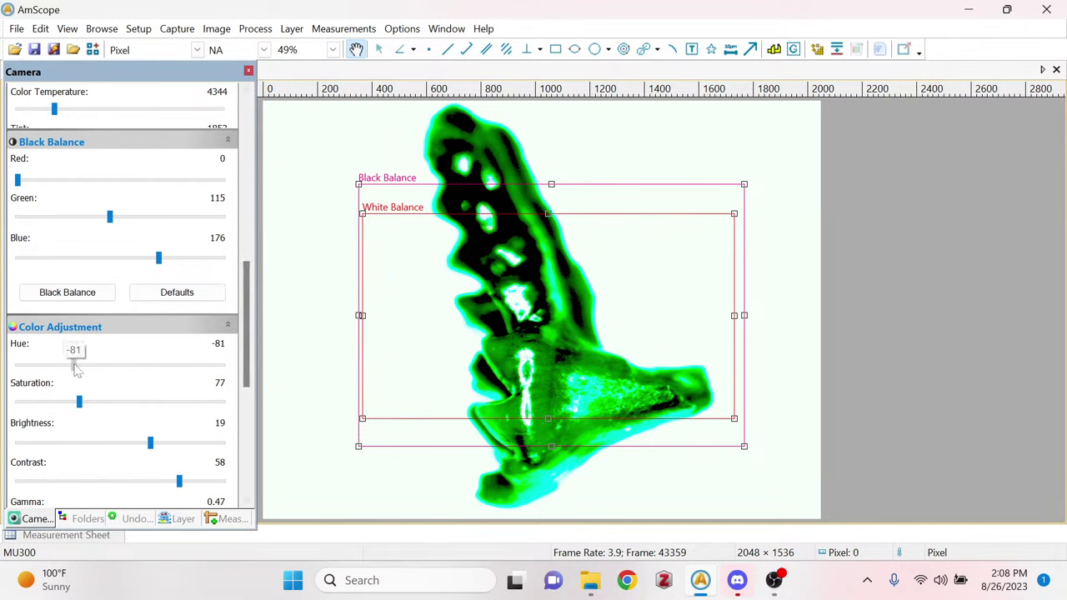
pyautogui.moveTo(75, 369)
pyautogui.mouseDown()
pyautogui.moveTo(123, 369)
pyautogui.moveTo(63, 373)
pyautogui.moveTo(85, 373)
pyautogui.moveTo(75, 381)
pyautogui.mouseUp()
# Open the save dialog for the current image and examine the existing tooth images in the Microstream 1 folder.
pyautogui.click(43, 51)
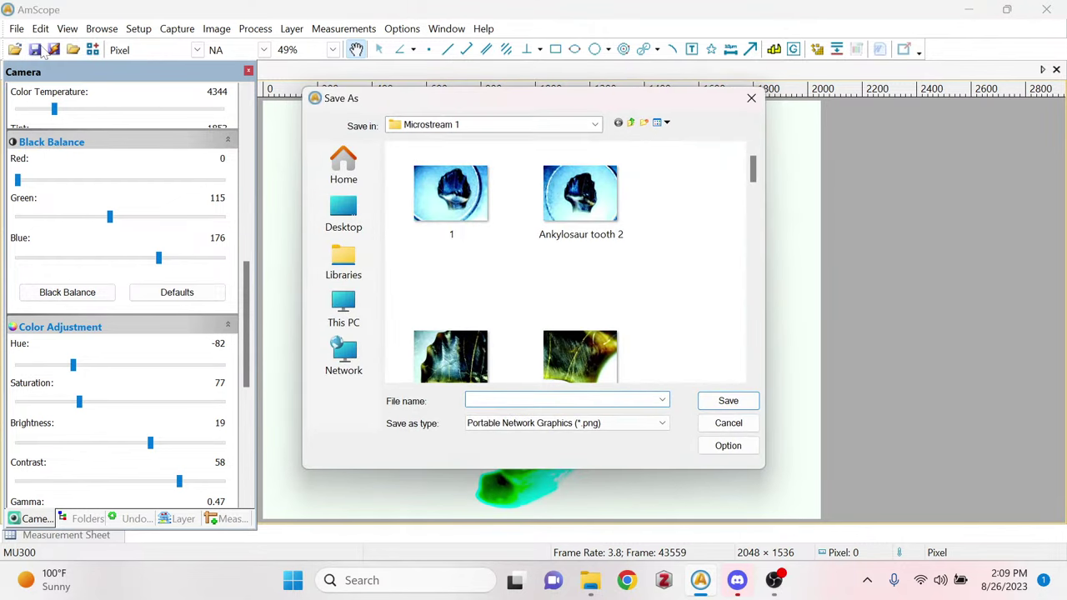
pyautogui.scroll(-4, 722, 242)
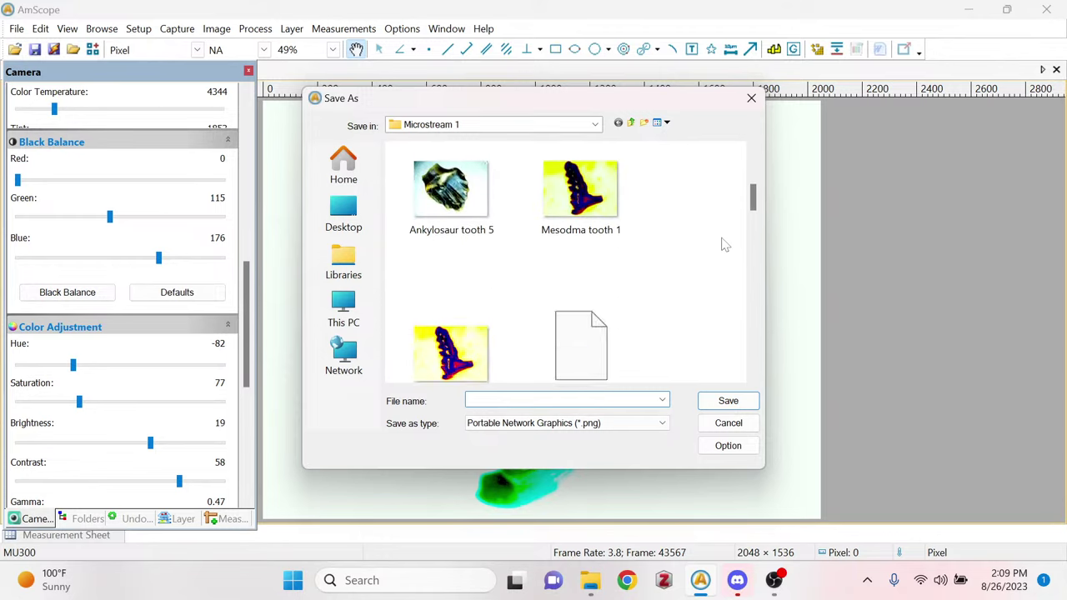
pyautogui.scroll(-2, 725, 244)
pyautogui.scroll(1, 725, 244)
pyautogui.scroll(-2, 725, 244)
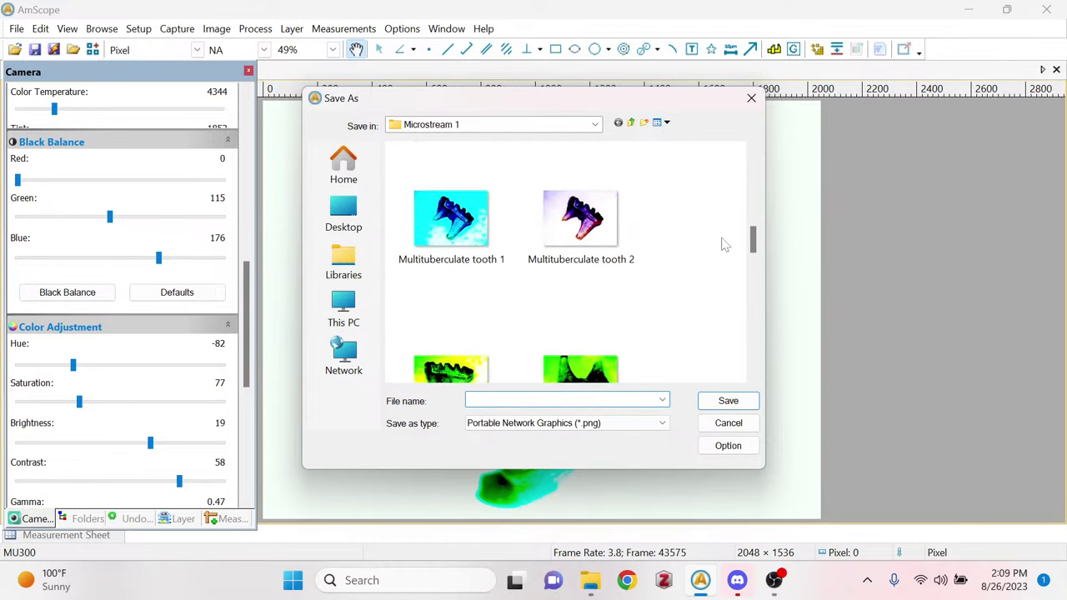
pyautogui.scroll(3, 725, 244)
pyautogui.scroll(-3, 722, 242)
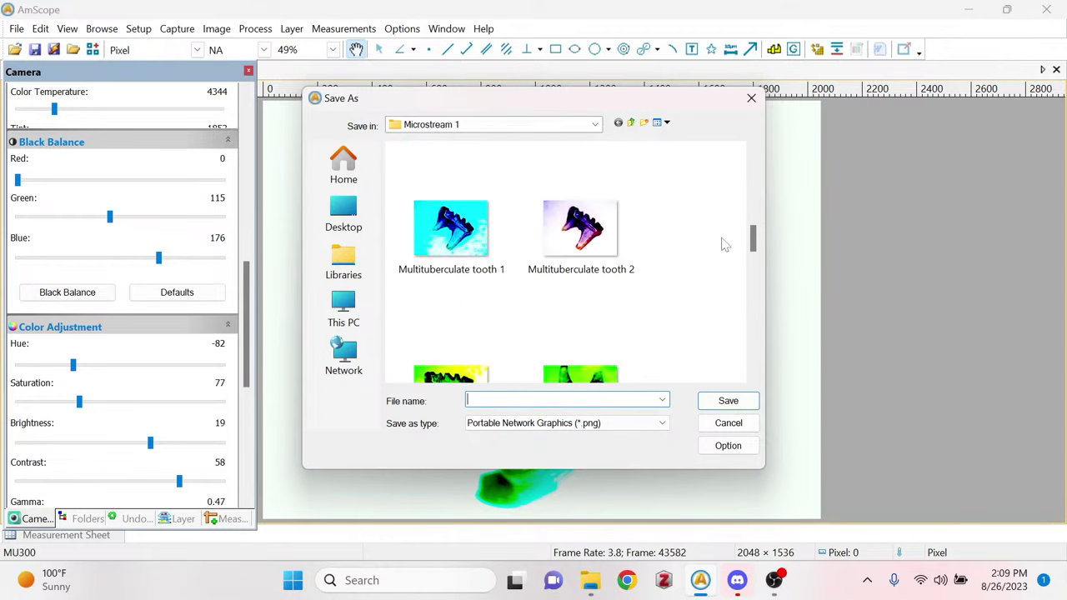
pyautogui.scroll(-6, 724, 245)
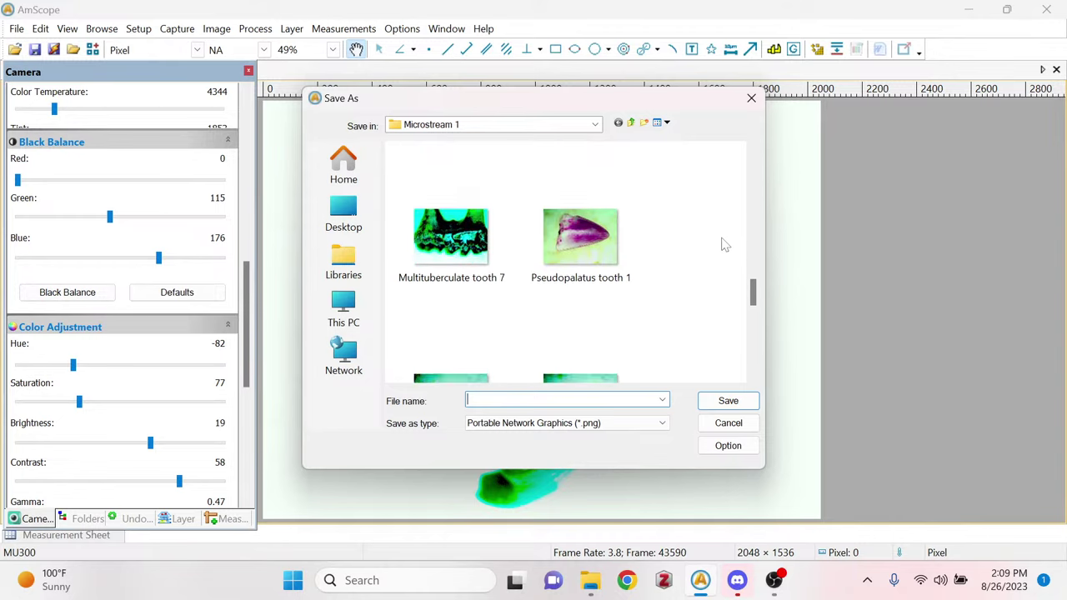
pyautogui.scroll(-9, 725, 245)
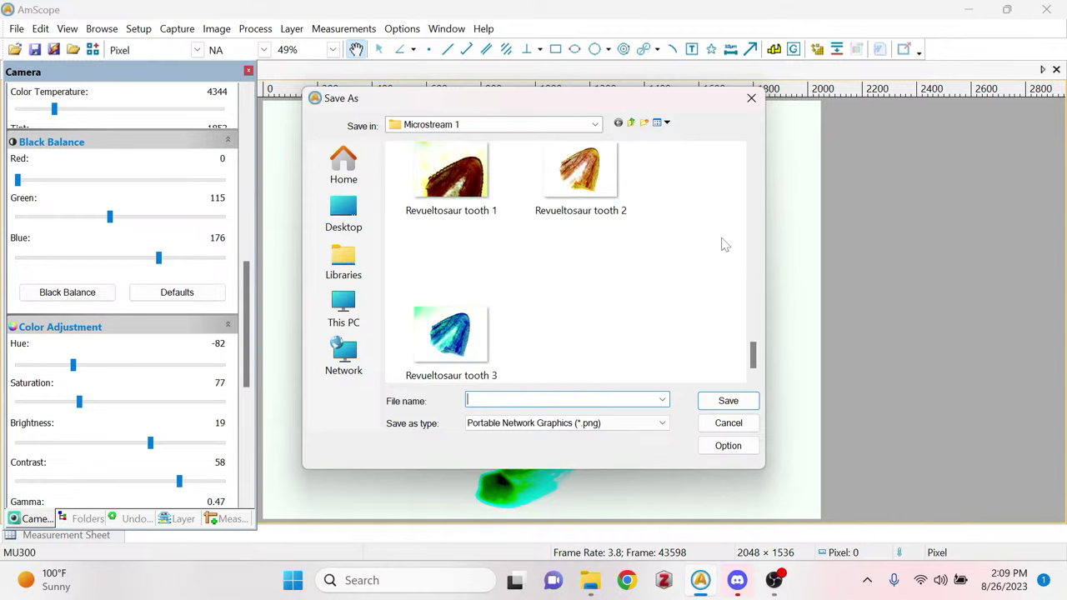
pyautogui.scroll(12, 725, 244)
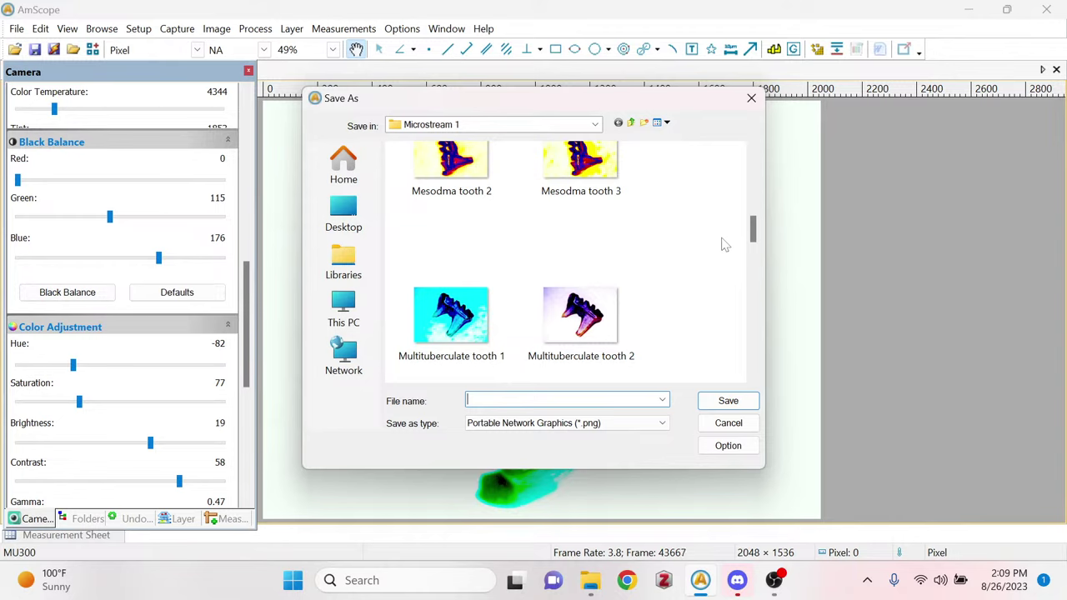
pyautogui.scroll(-1, 724, 244)
pyautogui.scroll(3, 725, 244)
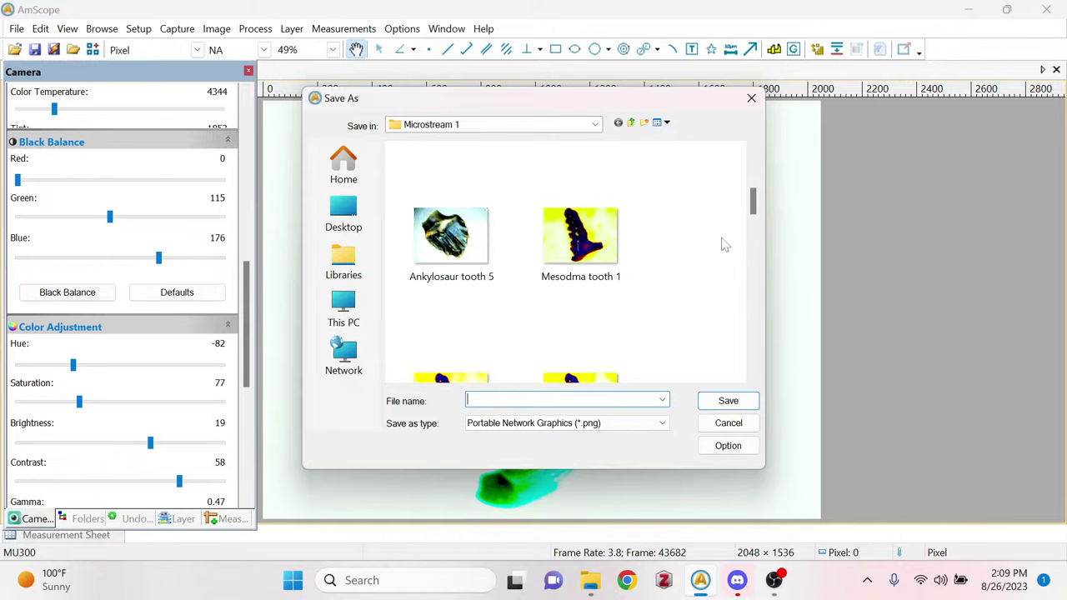
pyautogui.scroll(3, 724, 244)
pyautogui.scroll(-2, 724, 244)
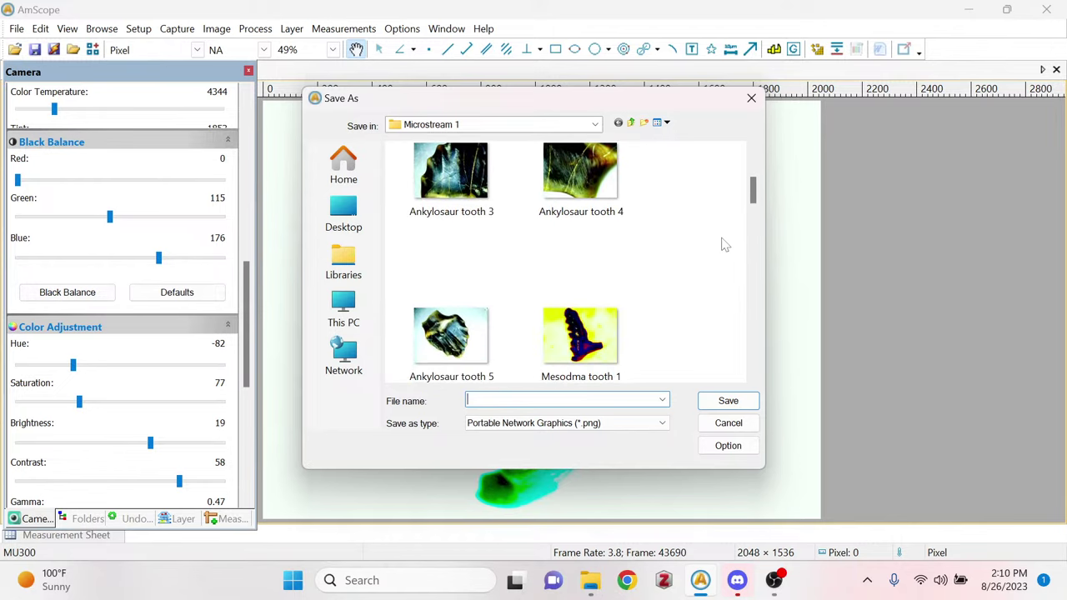
pyautogui.scroll(-1, 724, 244)
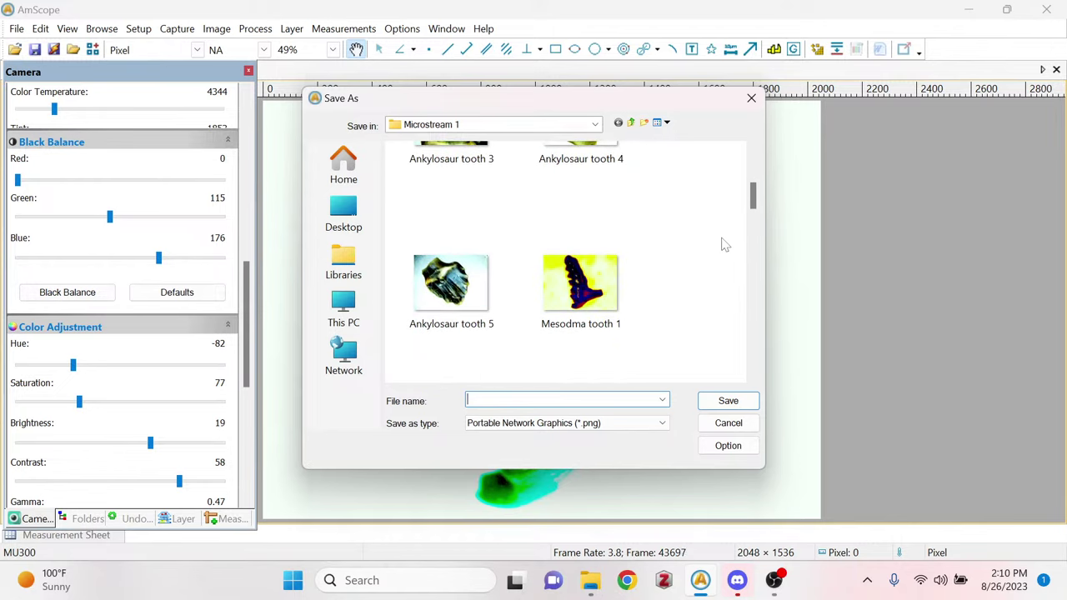
pyautogui.scroll(-5, 724, 244)
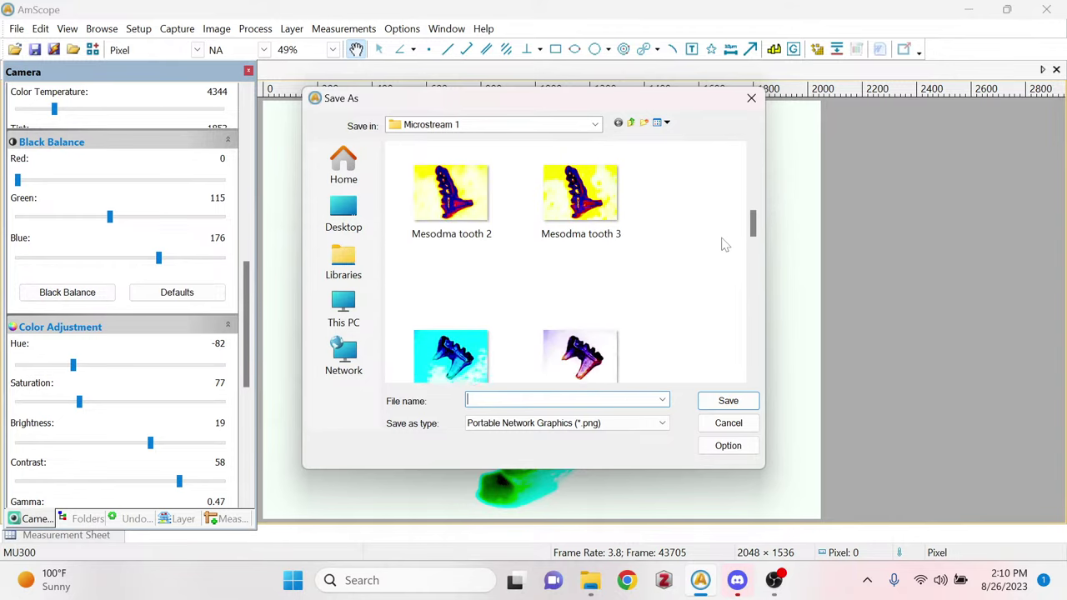
pyautogui.scroll(-1, 724, 244)
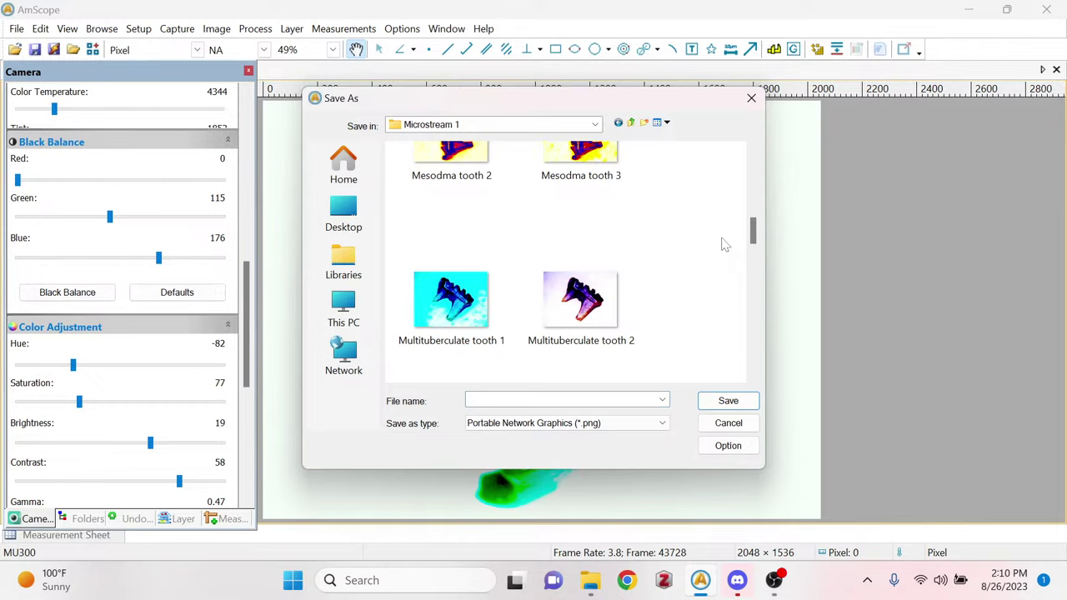
pyautogui.scroll(-4, 724, 245)
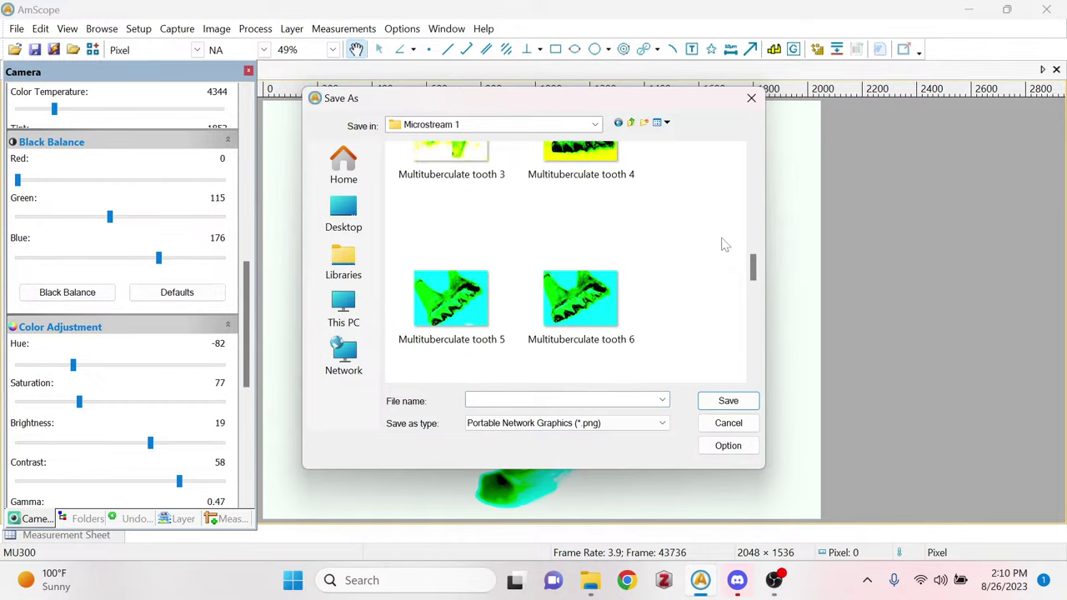
pyautogui.scroll(-7, 724, 245)
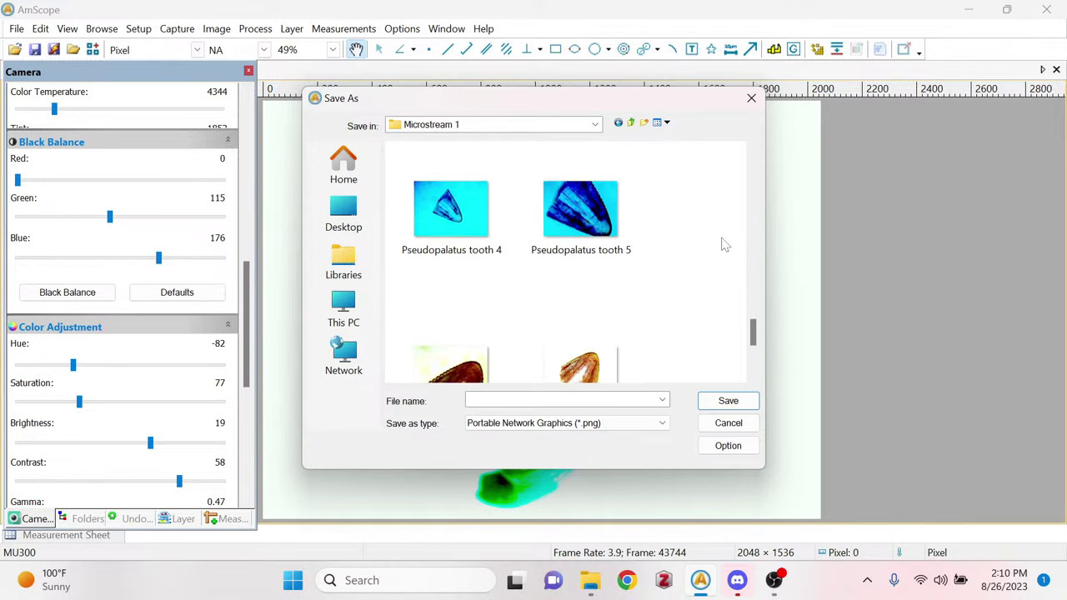
pyautogui.scroll(6, 724, 244)
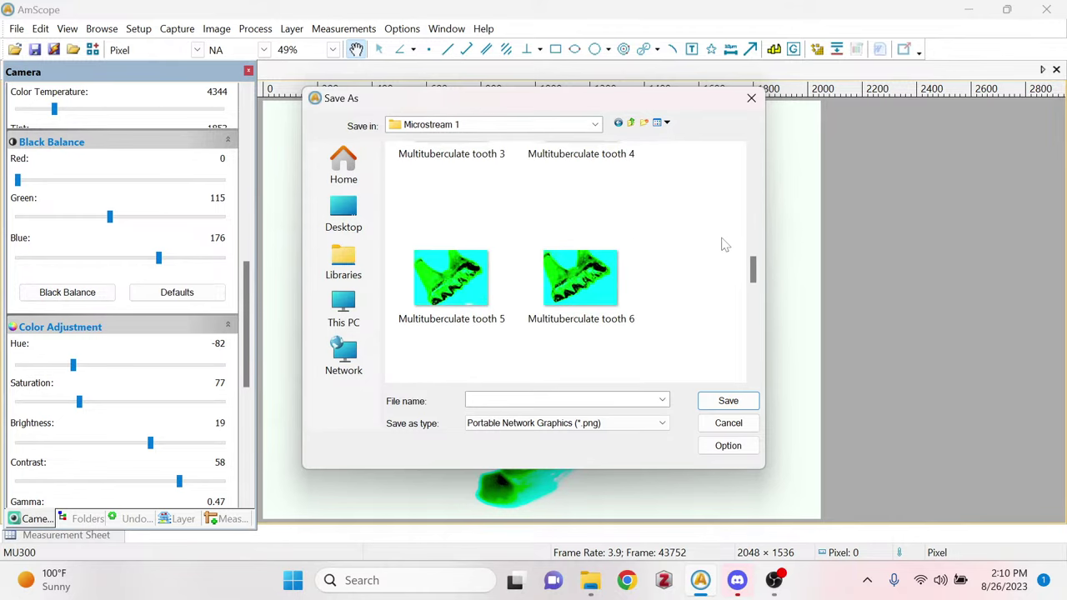
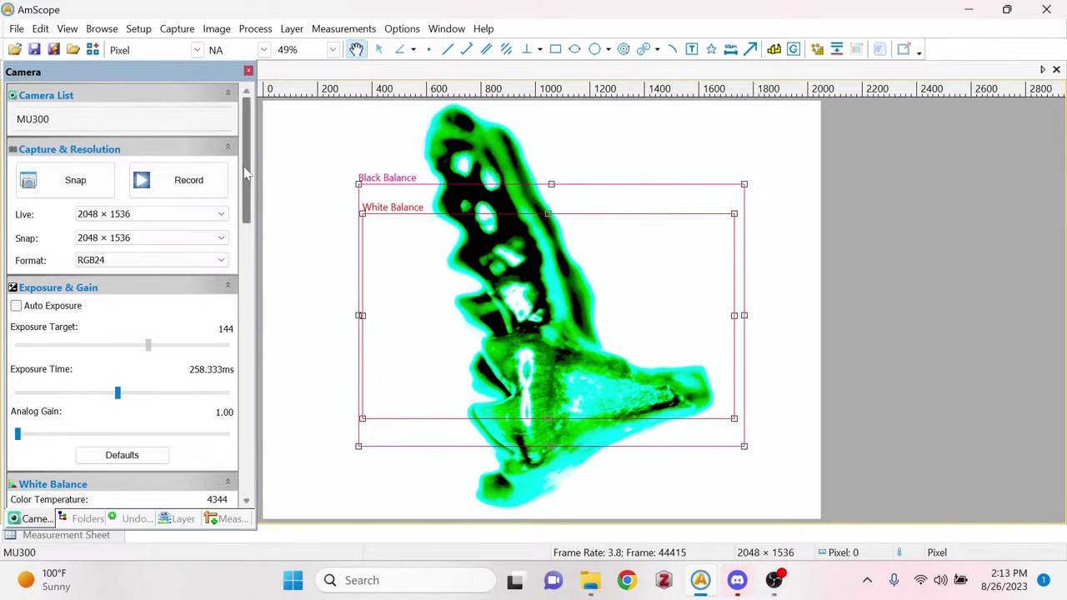
# Switch to File Explorer, view Multituberculate tooth 4.png from the Microstream 1 folder at full size, and close it.
pyautogui.moveTo(247, 167); pyautogui.dragTo(260, 269)
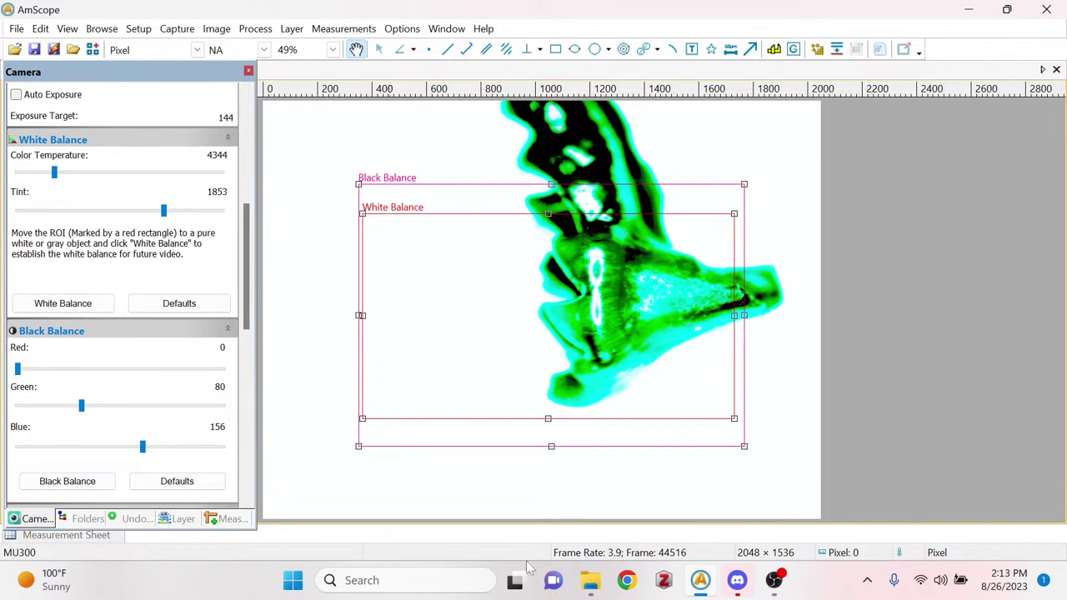
pyautogui.click(589, 580)
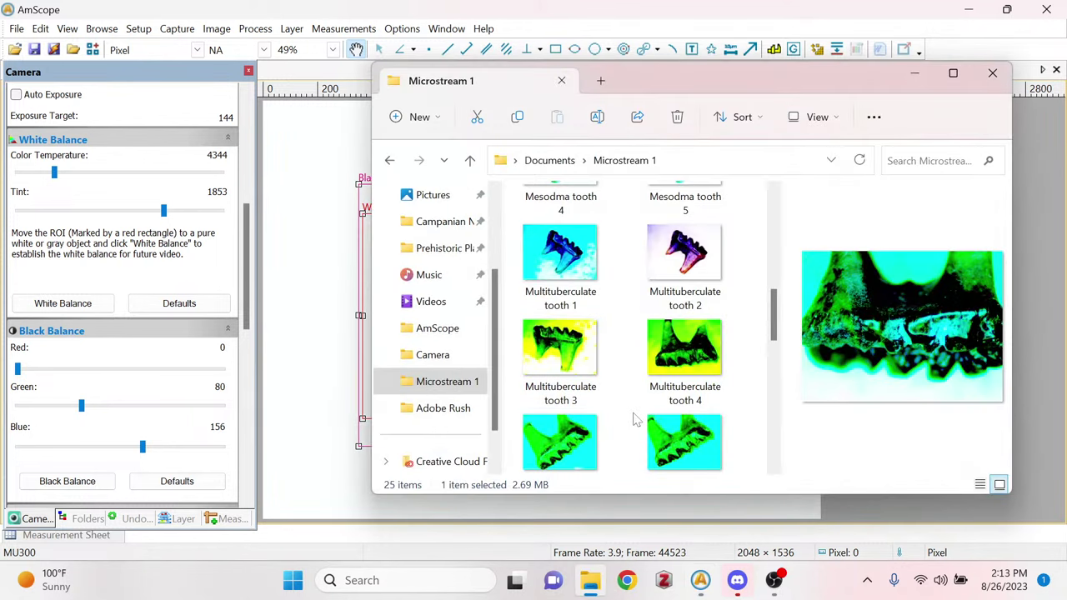
pyautogui.click(677, 367)
pyautogui.doubleClick(676, 375)
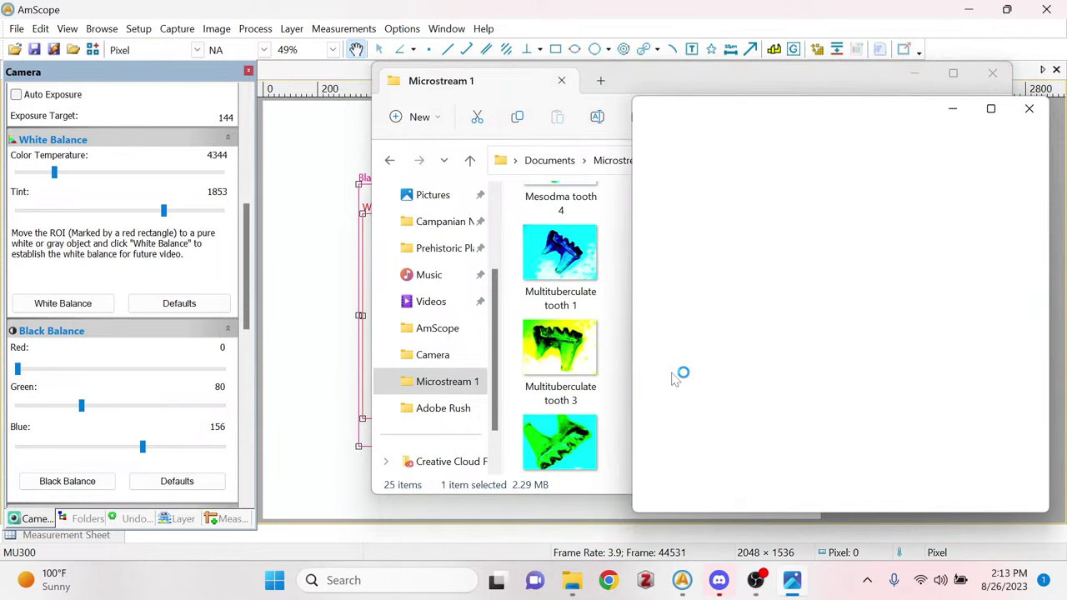
pyautogui.click(914, 72)
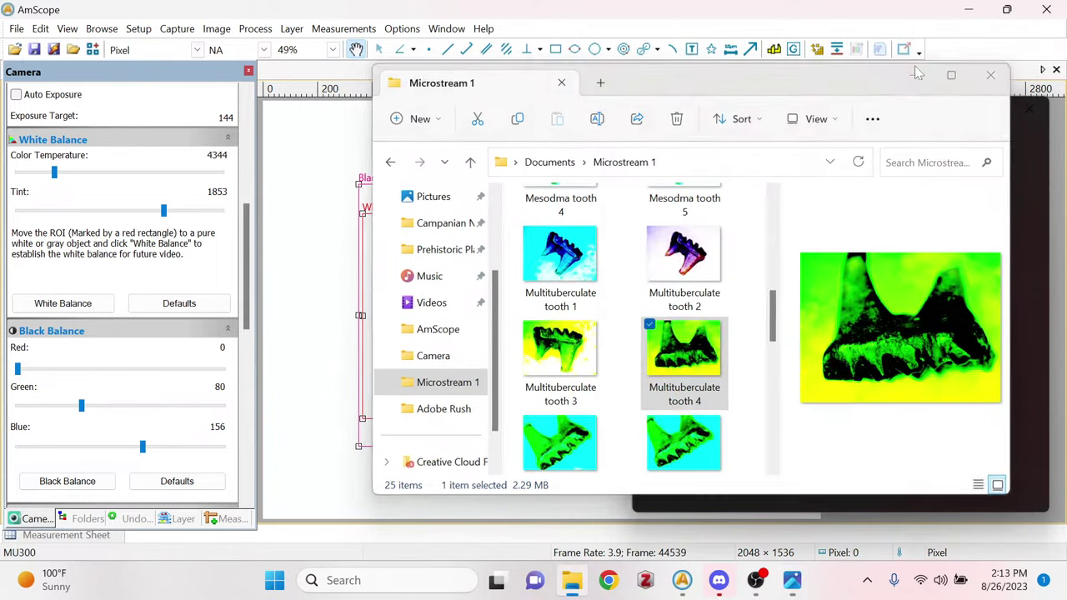
pyautogui.moveTo(900, 115); pyautogui.dragTo(813, 102)
pyautogui.click(921, 100)
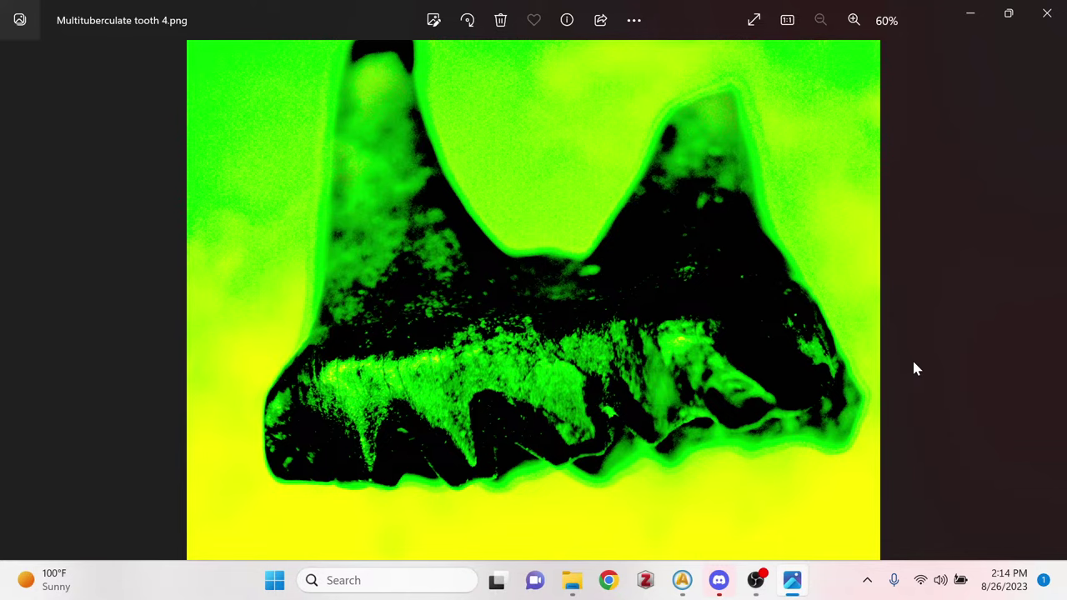
pyautogui.click(1046, 13)
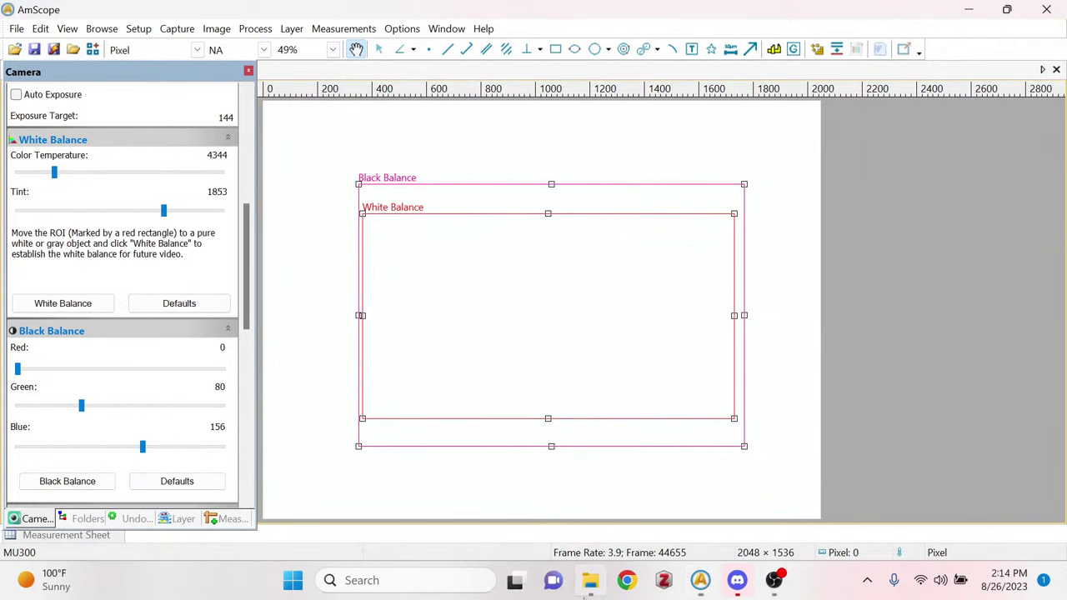
# Reopen Multituberculate tooth 4.png from the Microstream 1 folder, then minimize the image viewer and folder window.
pyautogui.click(590, 581)
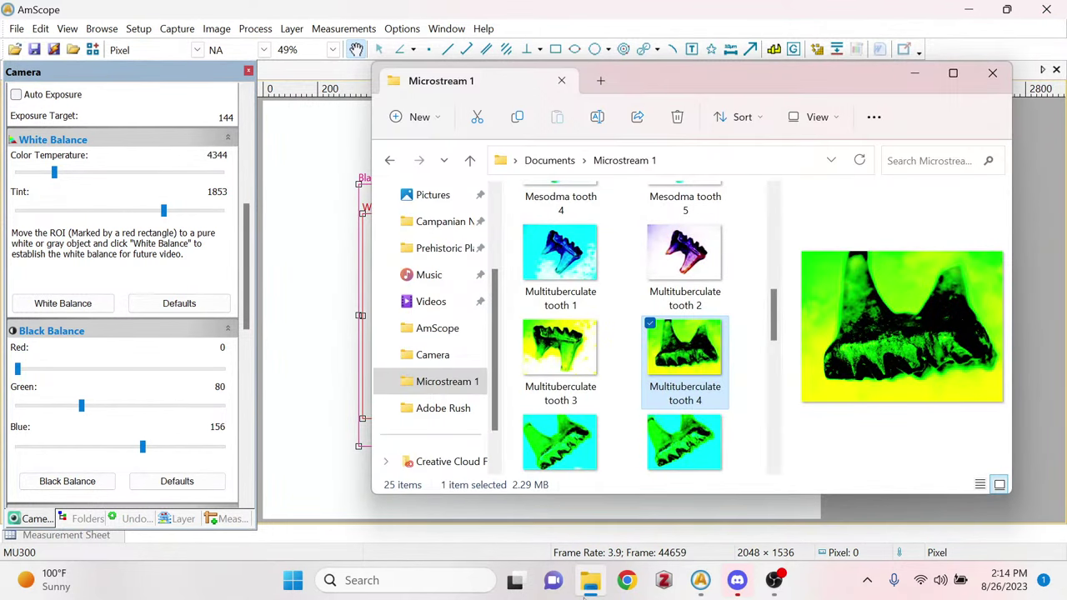
pyautogui.doubleClick(715, 348)
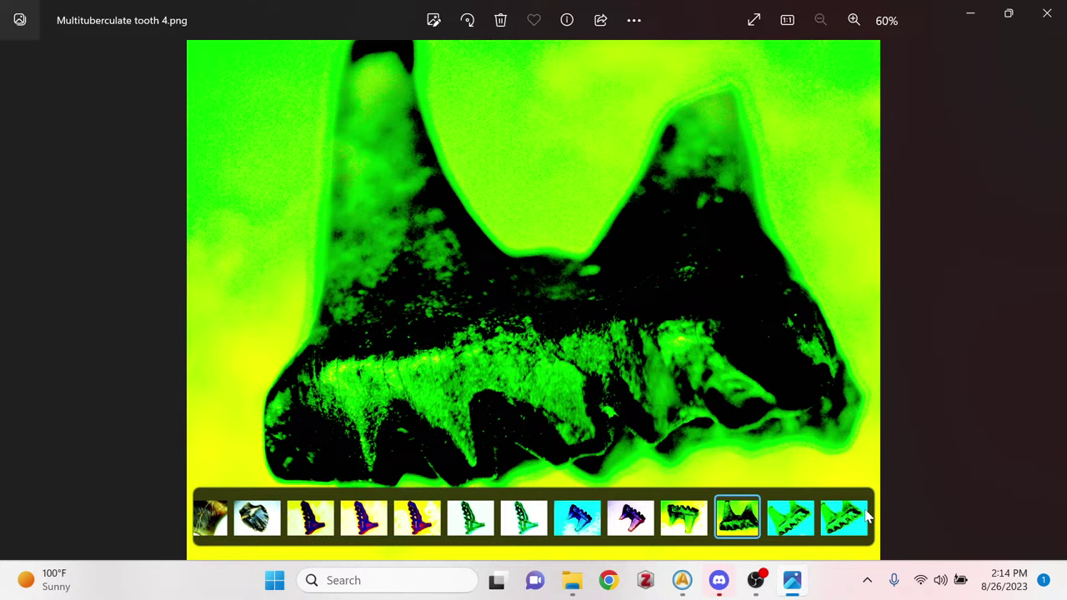
pyautogui.click(970, 15)
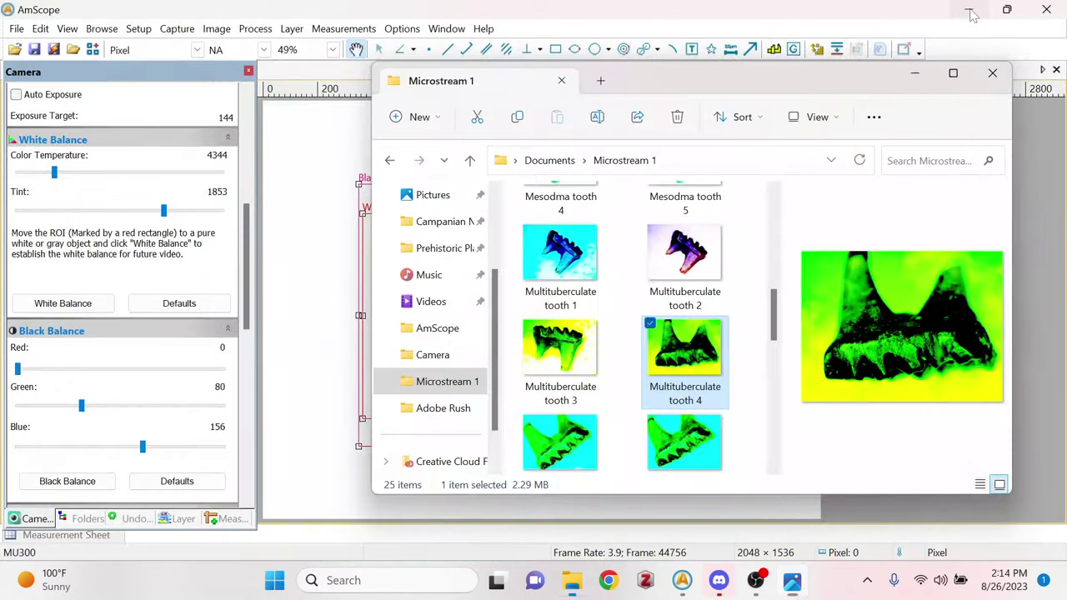
pyautogui.click(916, 72)
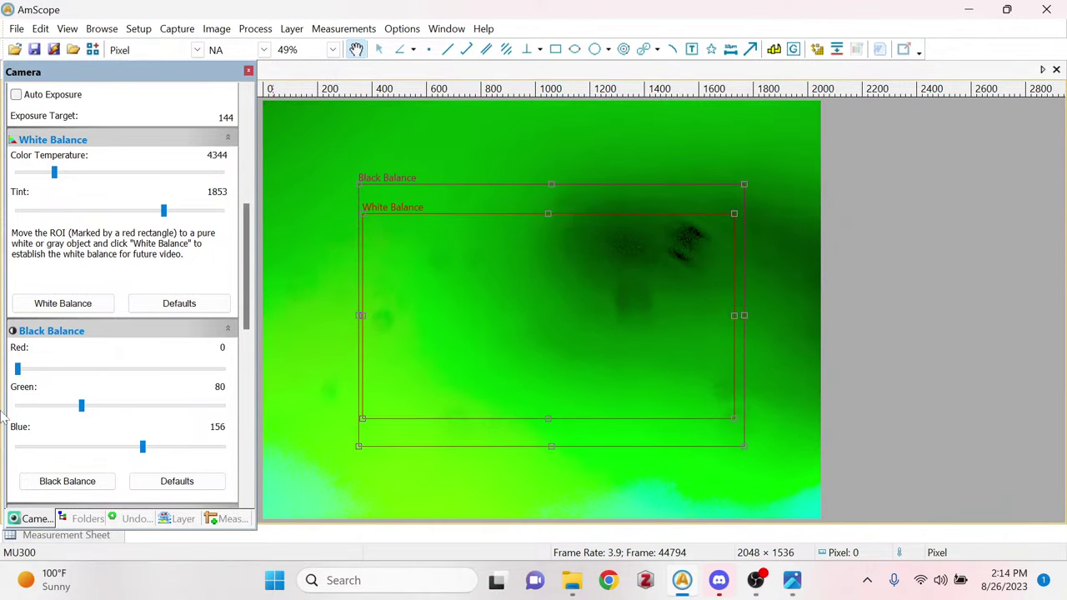
# Set the black balance to green 14 and blue 91, and the white balance tint to 659.
pyautogui.moveTo(85, 408); pyautogui.dragTo(34, 410)
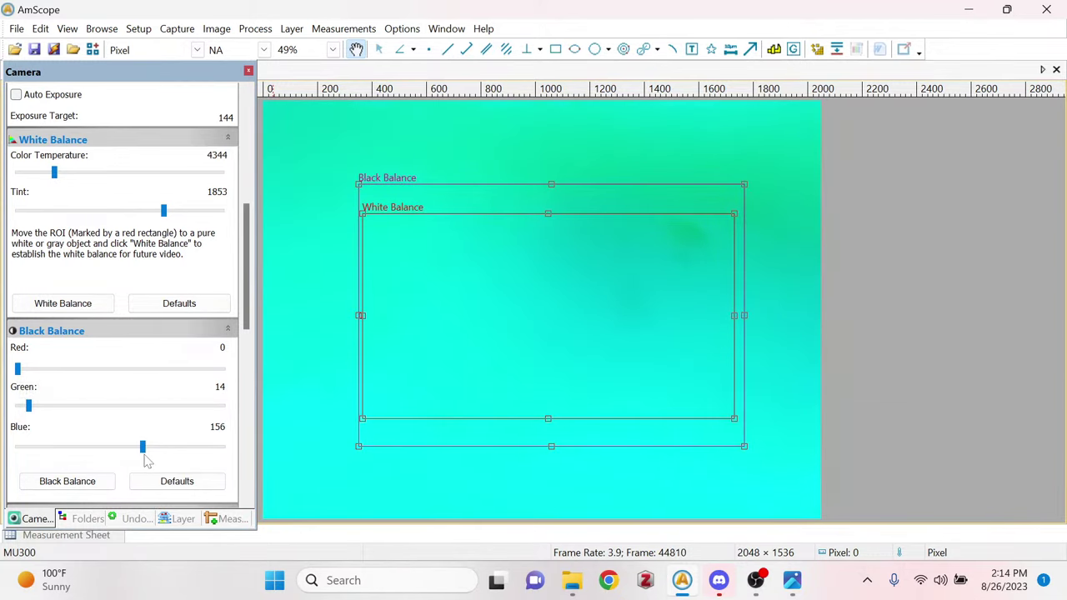
pyautogui.moveTo(144, 447); pyautogui.dragTo(91, 454)
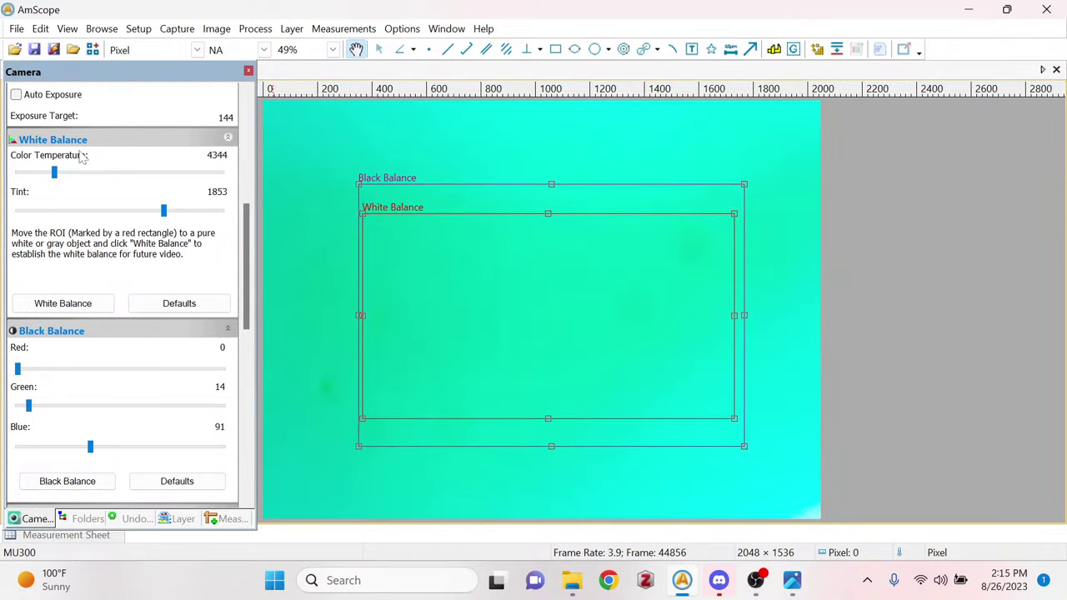
pyautogui.moveTo(164, 210); pyautogui.dragTo(110, 222)
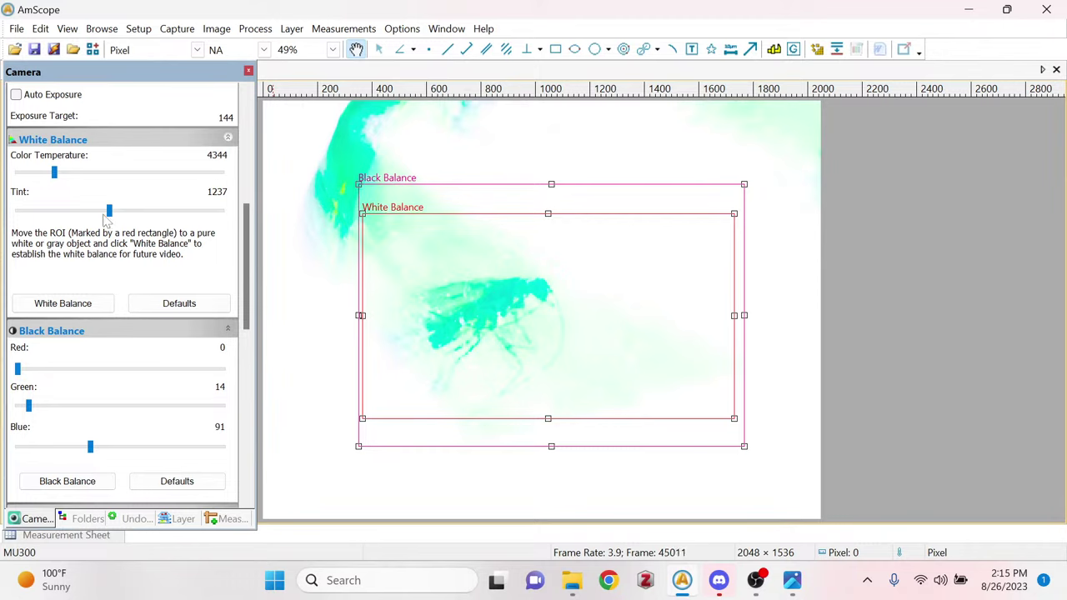
pyautogui.moveTo(109, 211); pyautogui.dragTo(59, 215)
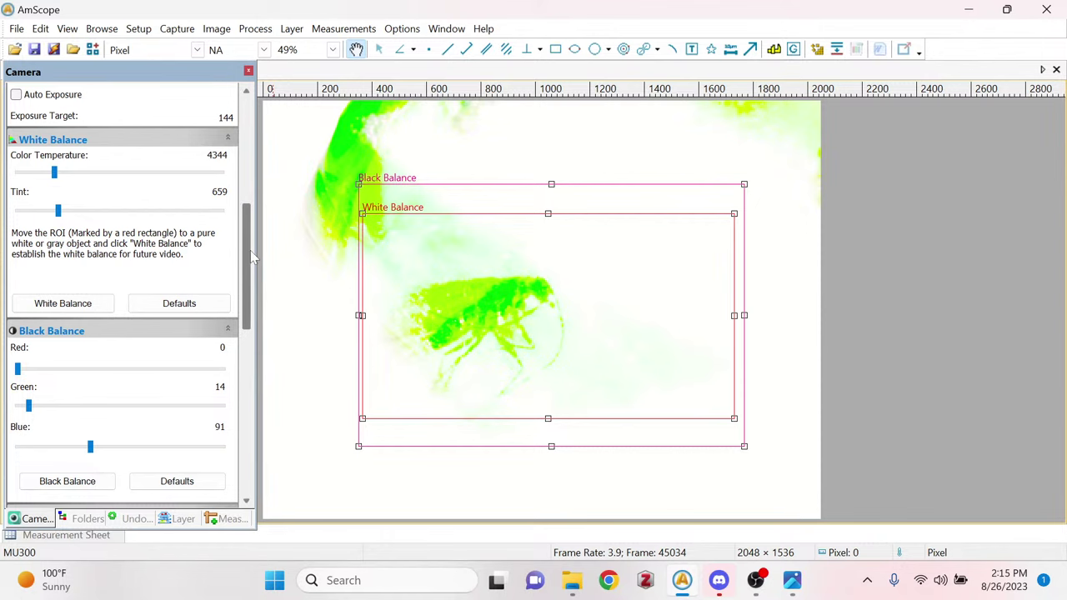
# Reduce the exposure time to 75 ms and adjust the color settings to brightness 28 and contrast 49.
pyautogui.scroll(5, 252, 258)
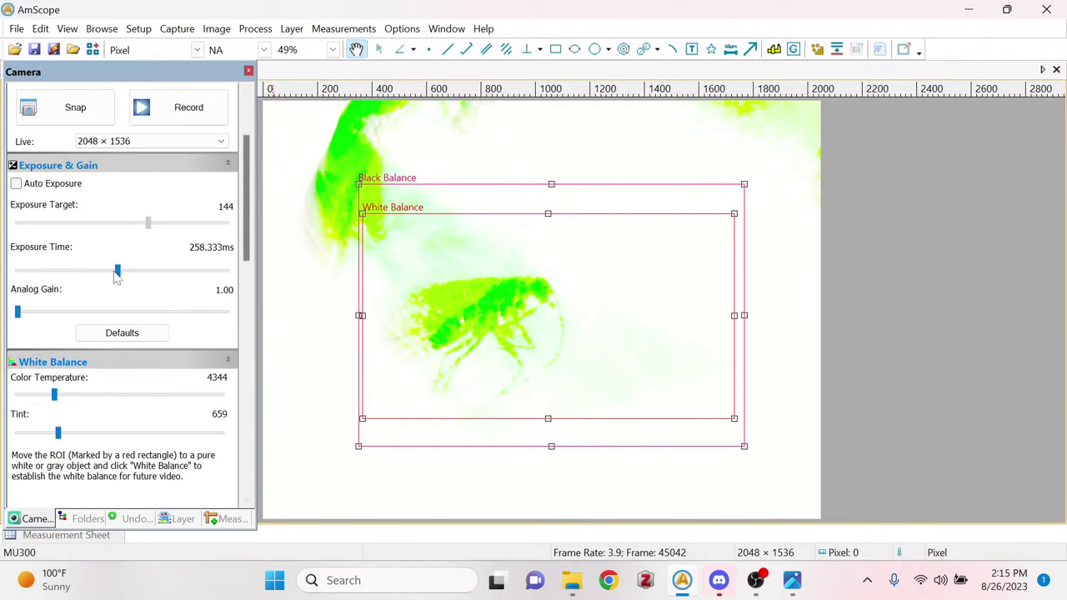
pyautogui.moveTo(116, 275); pyautogui.dragTo(81, 279)
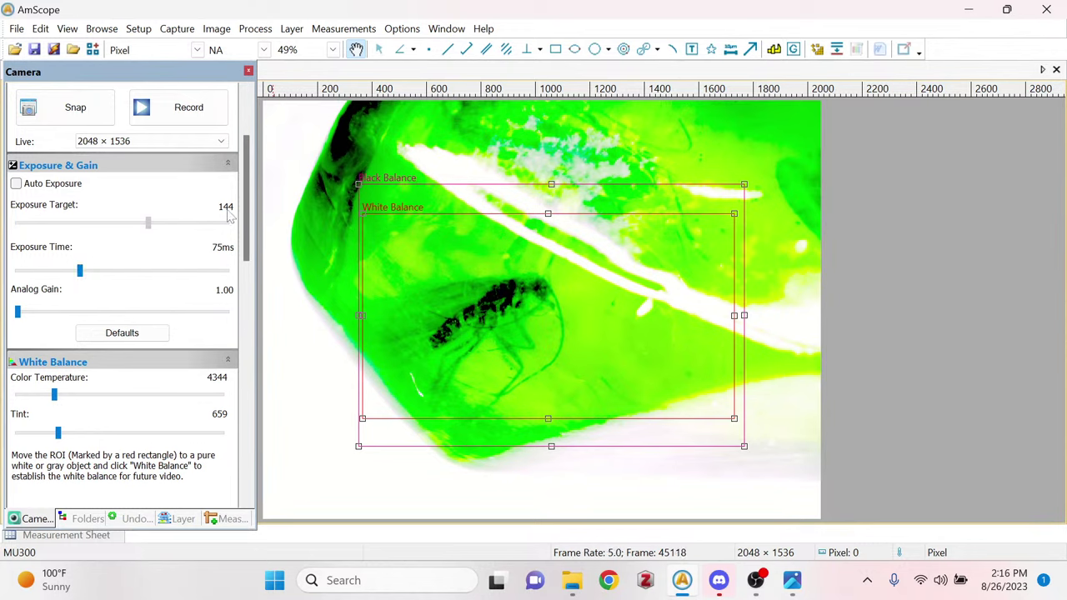
pyautogui.moveTo(250, 217); pyautogui.dragTo(252, 368)
pyautogui.moveTo(152, 378); pyautogui.dragTo(173, 434)
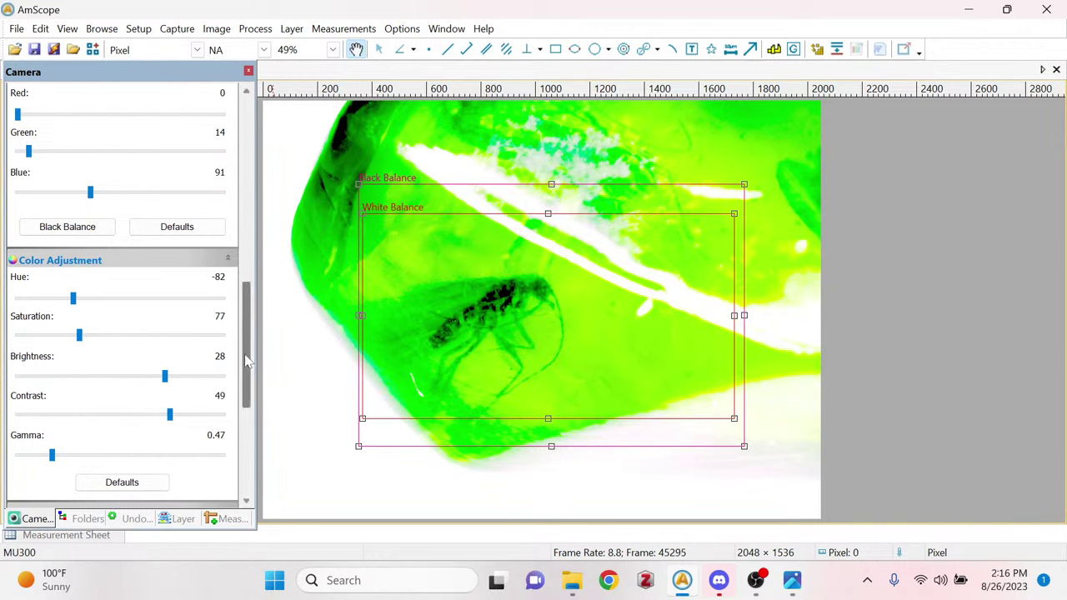
pyautogui.moveTo(247, 363)
pyautogui.mouseDown()
pyautogui.moveTo(260, 445)
pyautogui.moveTo(259, 369)
pyautogui.mouseUp()
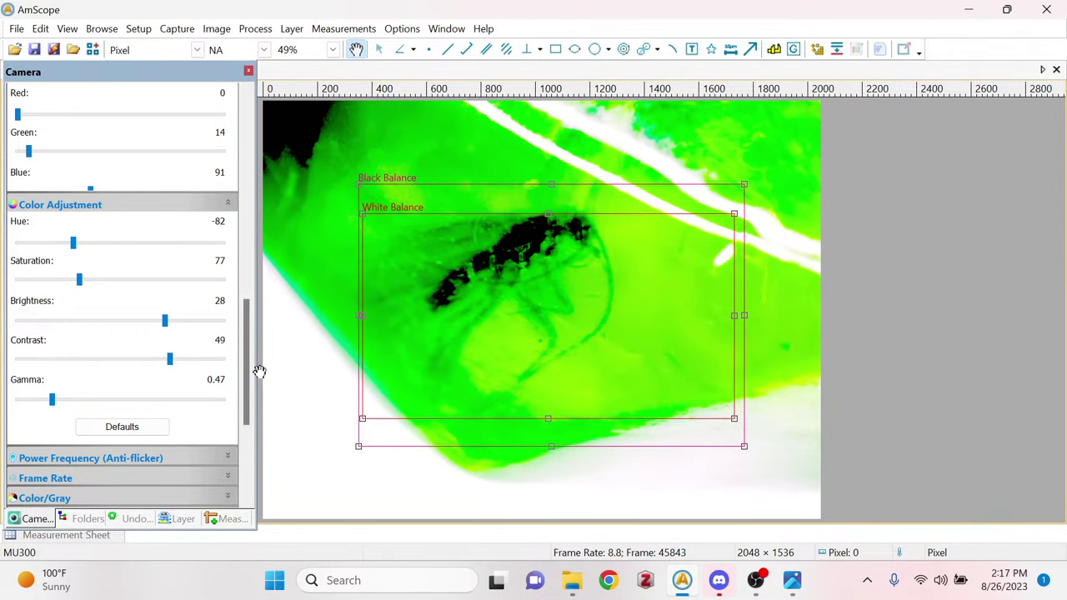
pyautogui.moveTo(256, 371); pyautogui.dragTo(263, 311)
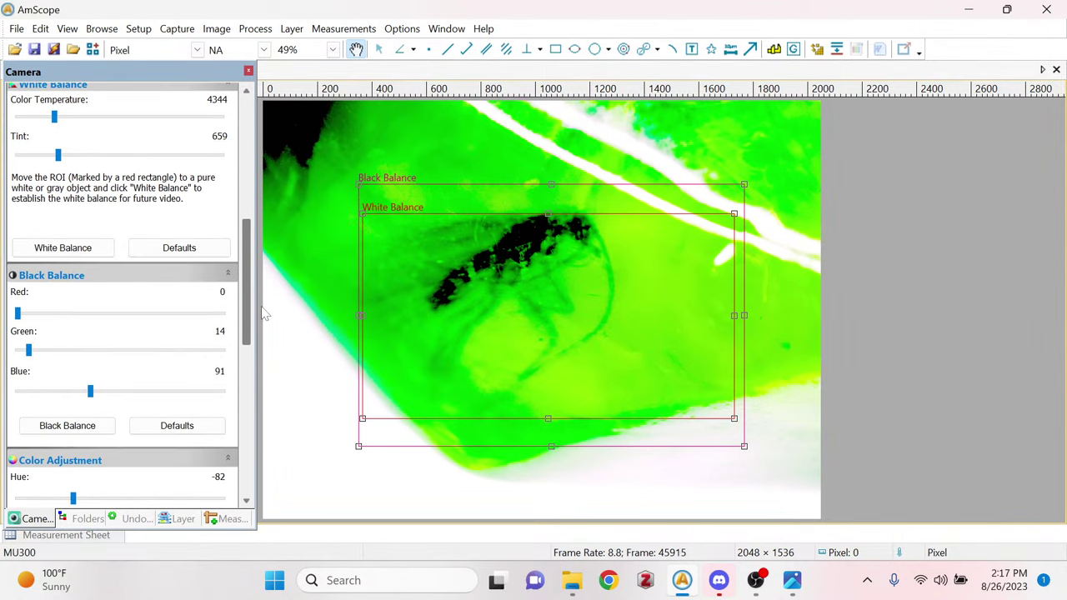
# Set the black balance's blue value to 10 and raise the color adjustment brightness to 33.
pyautogui.moveTo(94, 397); pyautogui.dragTo(28, 398)
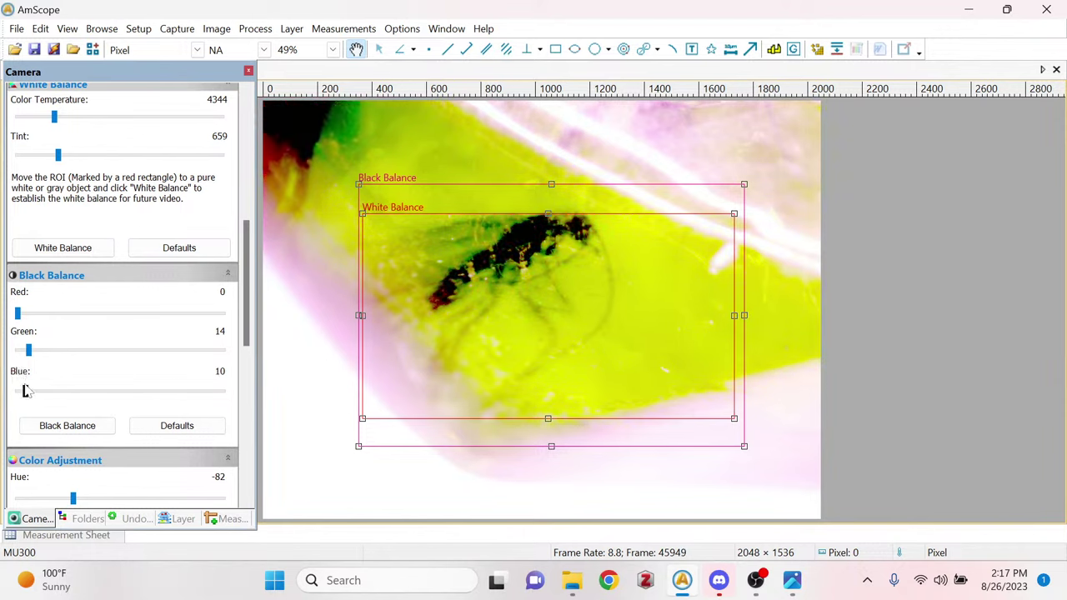
pyautogui.scroll(-6, 245, 275)
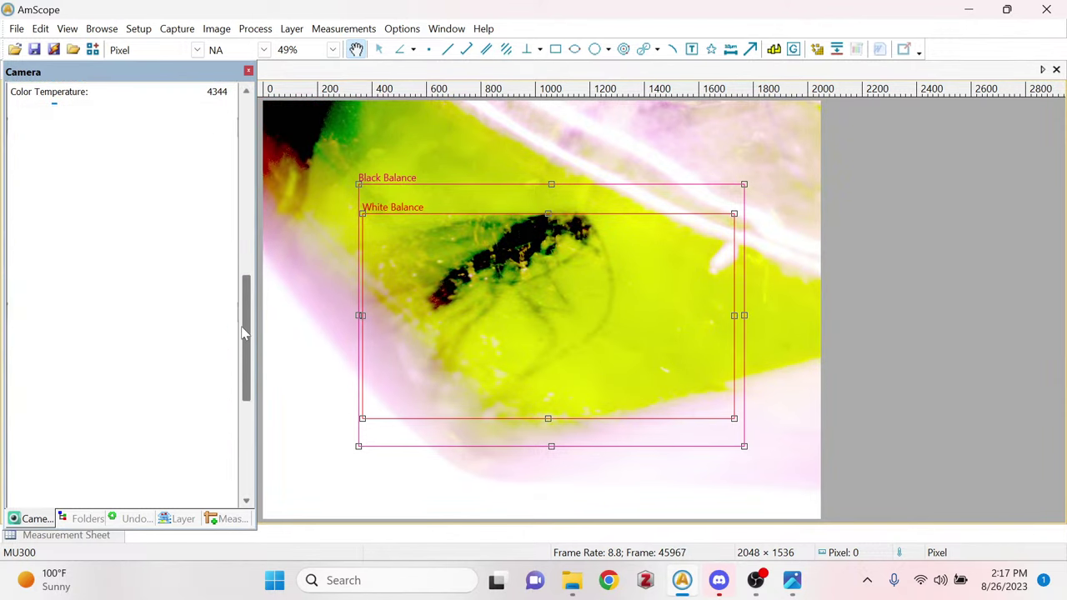
pyautogui.moveTo(167, 288)
pyautogui.mouseDown()
pyautogui.moveTo(98, 278)
pyautogui.moveTo(155, 277)
pyautogui.moveTo(175, 290)
pyautogui.mouseUp()
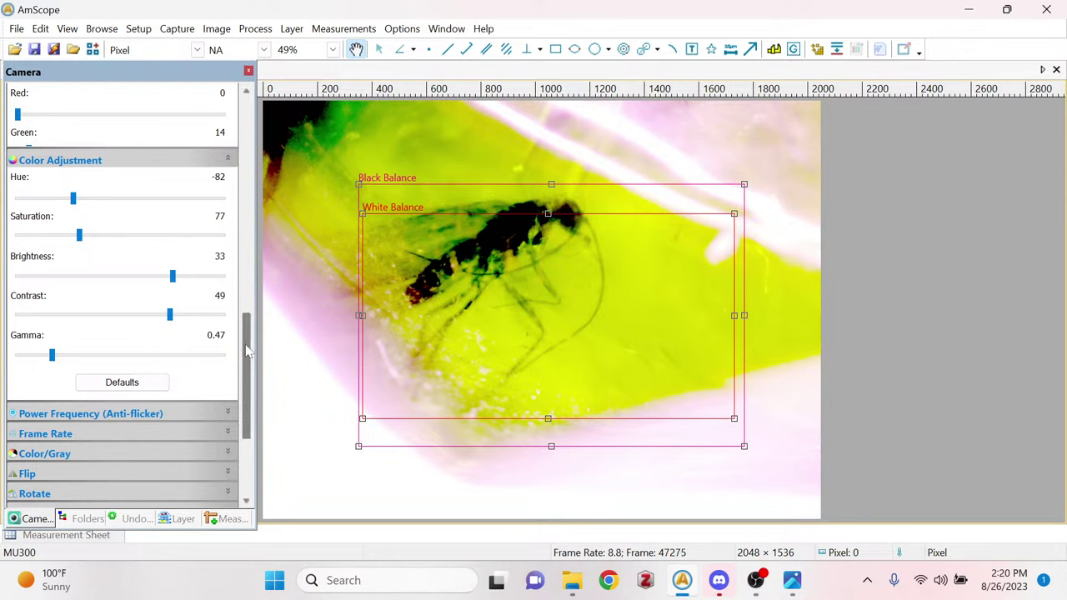
# Save the current insect view as a PNG named Amber 1 in the Microstream 1 folder.
pyautogui.moveTo(247, 349); pyautogui.dragTo(253, 306)
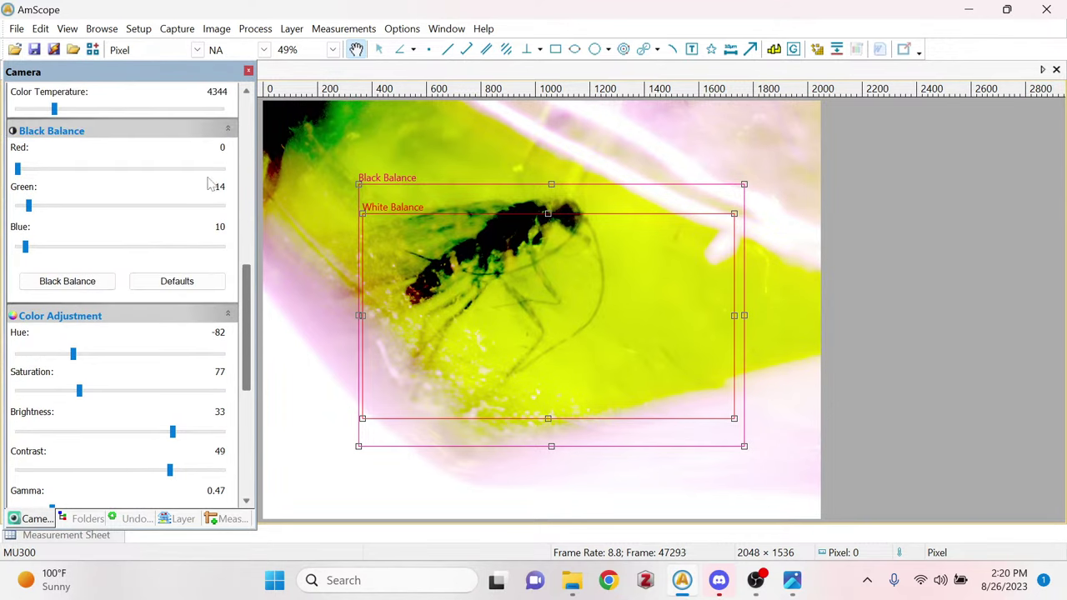
pyautogui.click(32, 51)
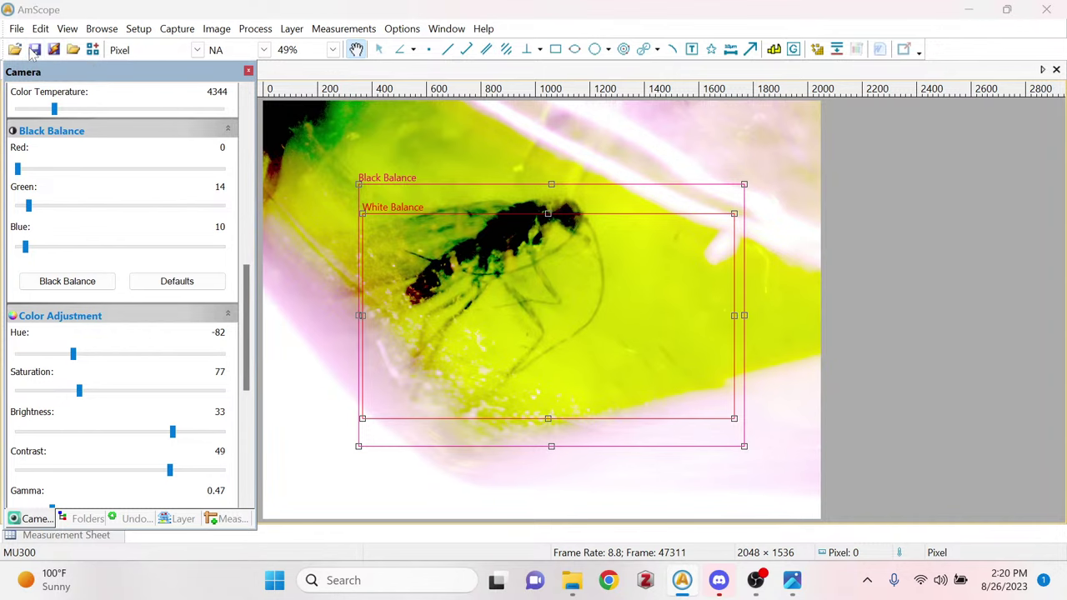
pyautogui.write('Amber')
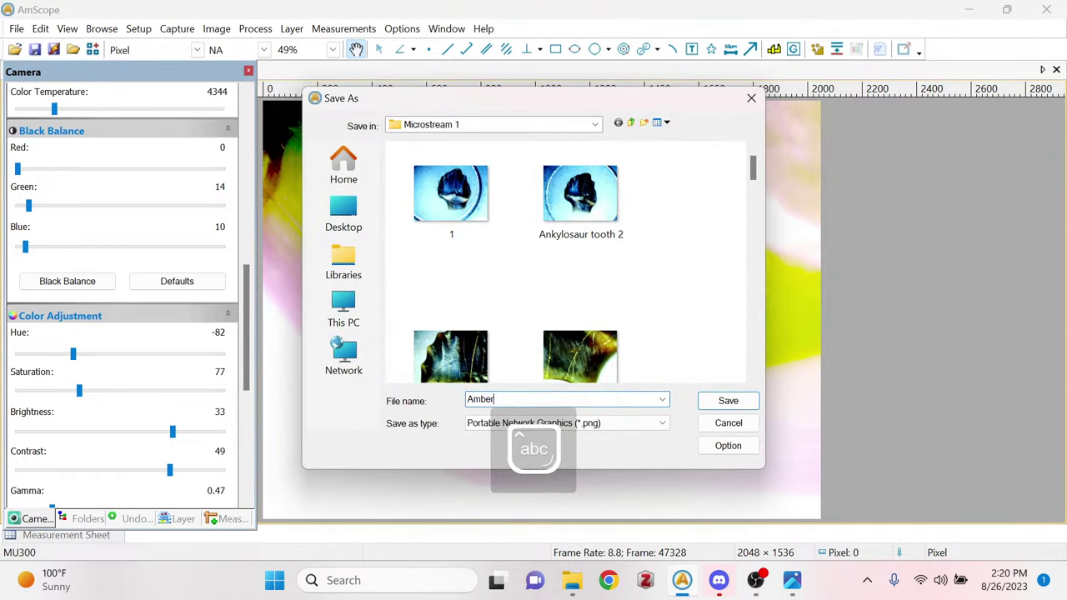
pyautogui.write(' 1')
pyautogui.press('Return')
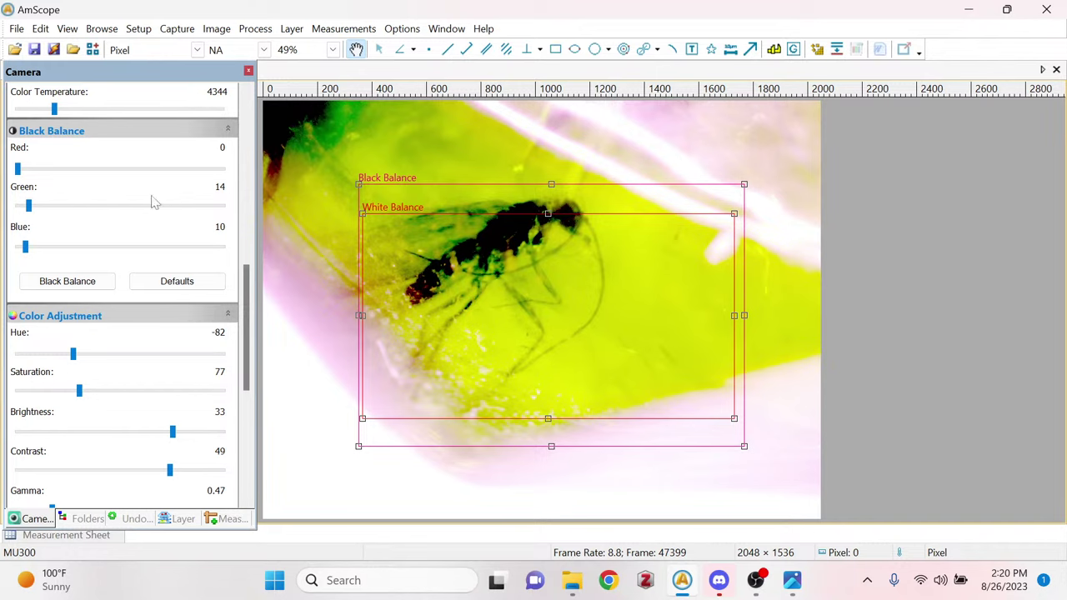
# Set the black balance to green 170 and blue 0, keeping red at 0.
pyautogui.moveTo(252, 301); pyautogui.dragTo(246, 327)
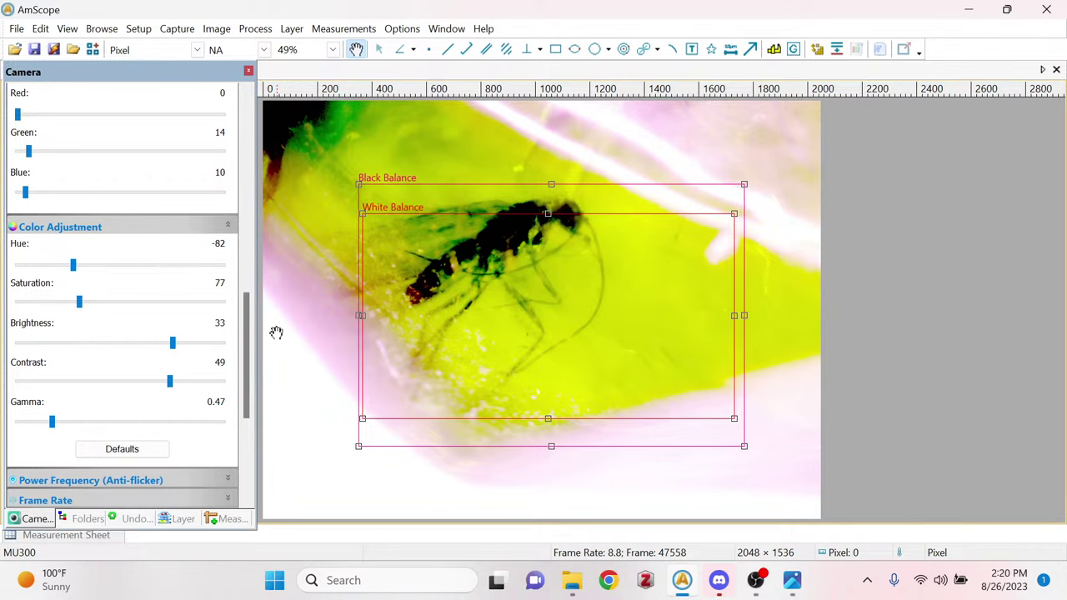
pyautogui.moveTo(248, 335); pyautogui.dragTo(236, 292)
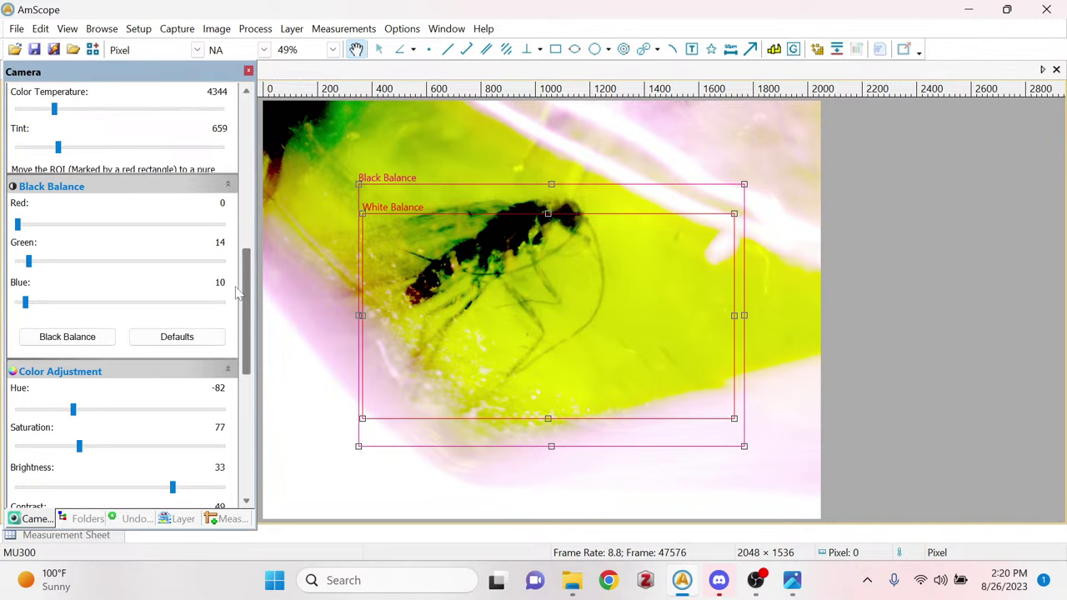
pyautogui.moveTo(28, 261); pyautogui.dragTo(155, 298)
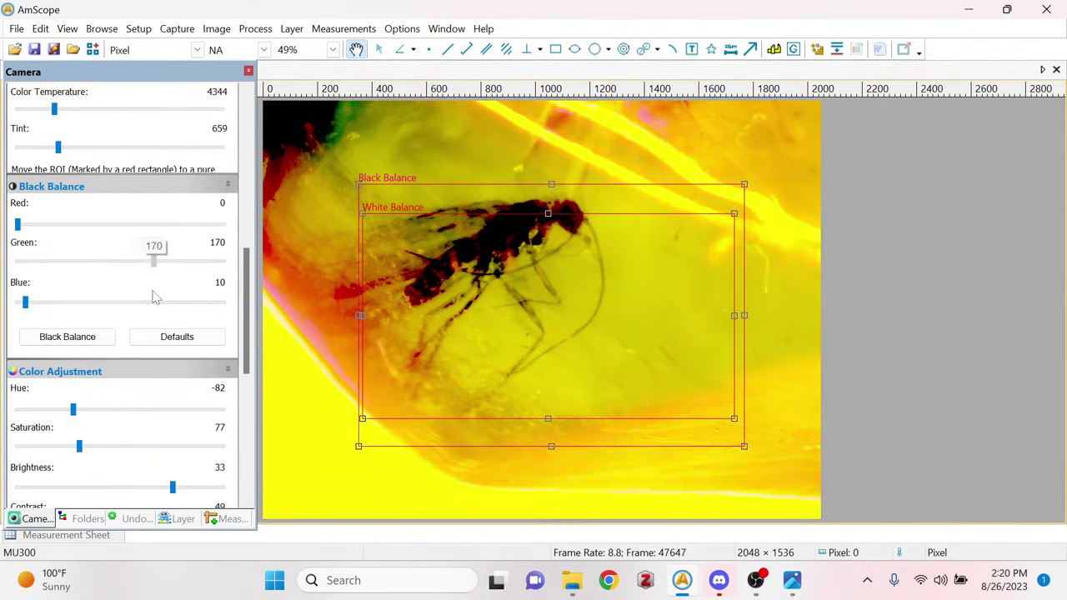
pyautogui.moveTo(24, 303)
pyautogui.mouseDown()
pyautogui.moveTo(89, 310)
pyautogui.moveTo(18, 309)
pyautogui.mouseUp()
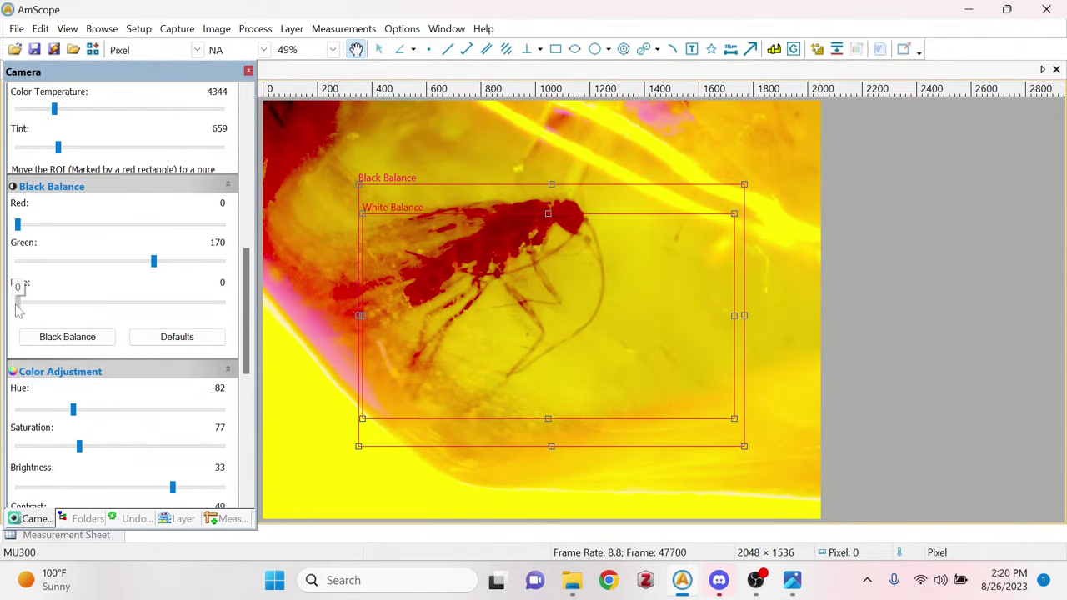
pyautogui.moveTo(2, 310); pyautogui.dragTo(5, 308)
pyautogui.moveTo(17, 225)
pyautogui.mouseDown()
pyautogui.moveTo(58, 225)
pyautogui.moveTo(13, 226)
pyautogui.mouseUp()
pyautogui.moveTo(17, 302)
pyautogui.mouseDown()
pyautogui.moveTo(50, 304)
pyautogui.moveTo(15, 308)
pyautogui.mouseUp()
# Adjust the color settings to hue -72, saturation 106, brightness 49, contrast 42 and gamma 0.56.
pyautogui.scroll(-2, 255, 372)
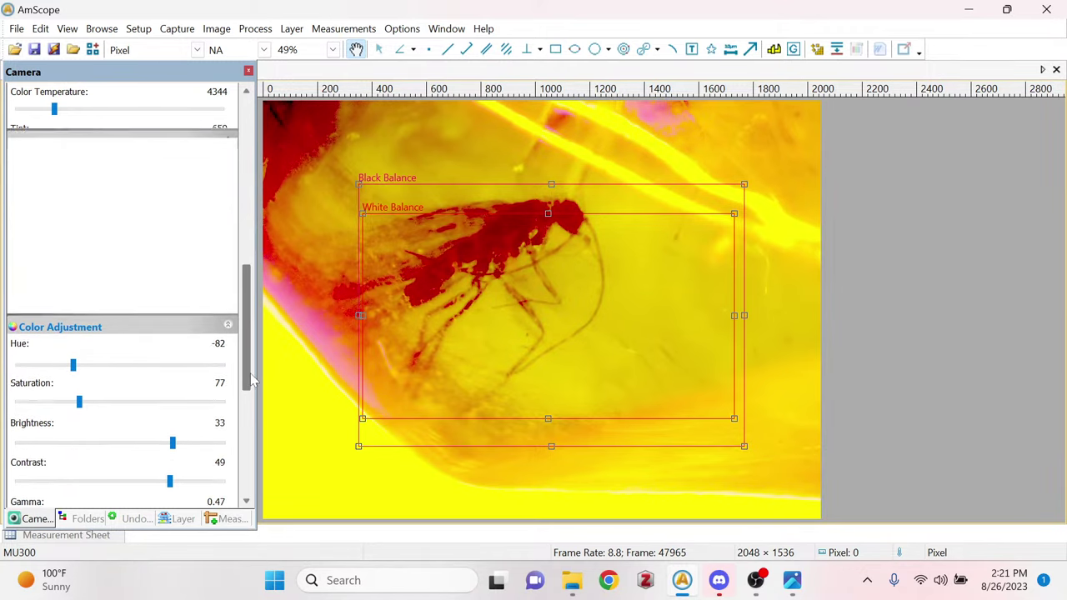
pyautogui.moveTo(73, 342)
pyautogui.mouseDown()
pyautogui.moveTo(93, 351)
pyautogui.moveTo(60, 357)
pyautogui.moveTo(80, 359)
pyautogui.mouseUp()
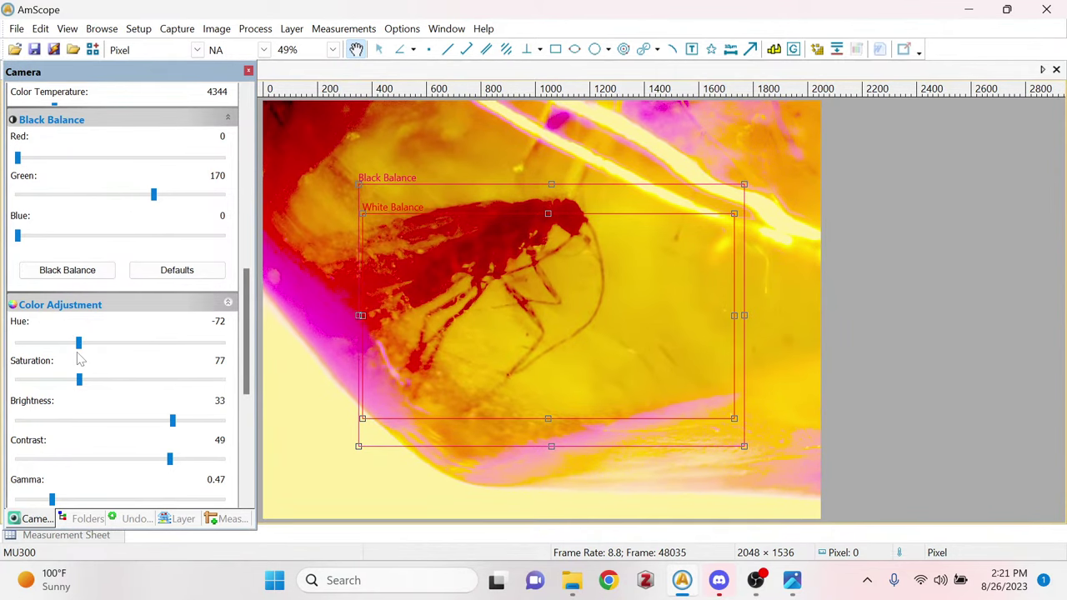
pyautogui.moveTo(83, 385)
pyautogui.mouseDown()
pyautogui.moveTo(131, 383)
pyautogui.moveTo(103, 381)
pyautogui.moveTo(100, 398)
pyautogui.mouseUp()
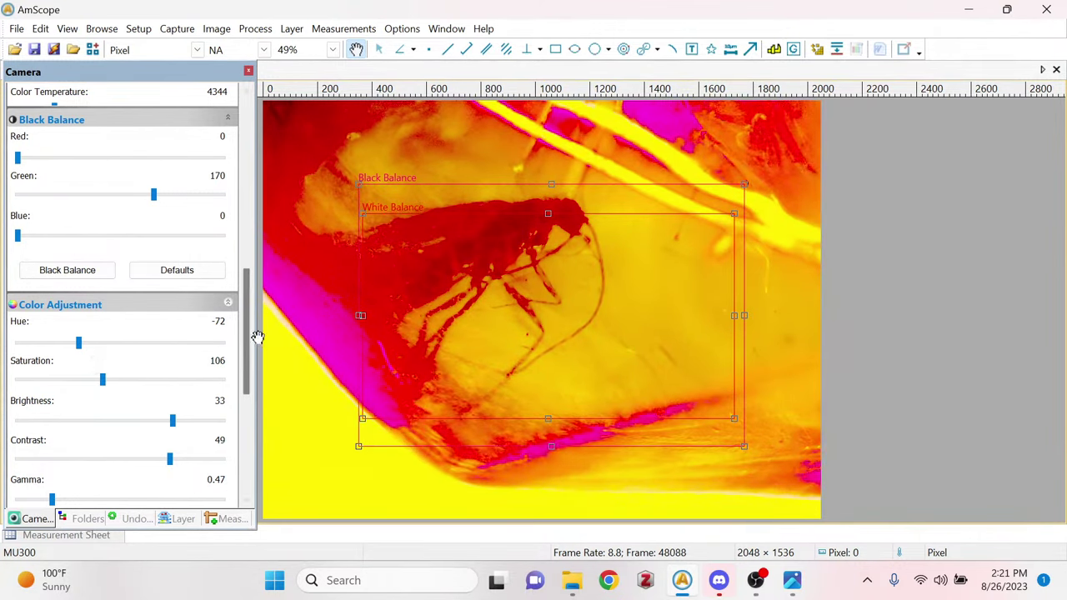
pyautogui.moveTo(248, 328); pyautogui.dragTo(248, 349)
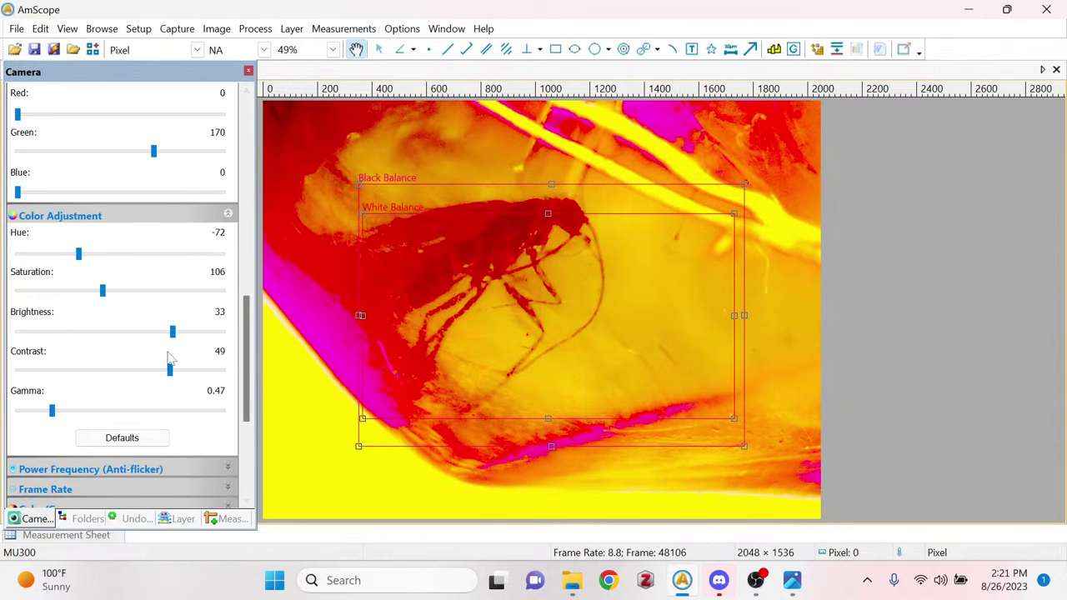
pyautogui.moveTo(172, 333); pyautogui.dragTo(160, 390)
pyautogui.moveTo(53, 409); pyautogui.dragTo(63, 435)
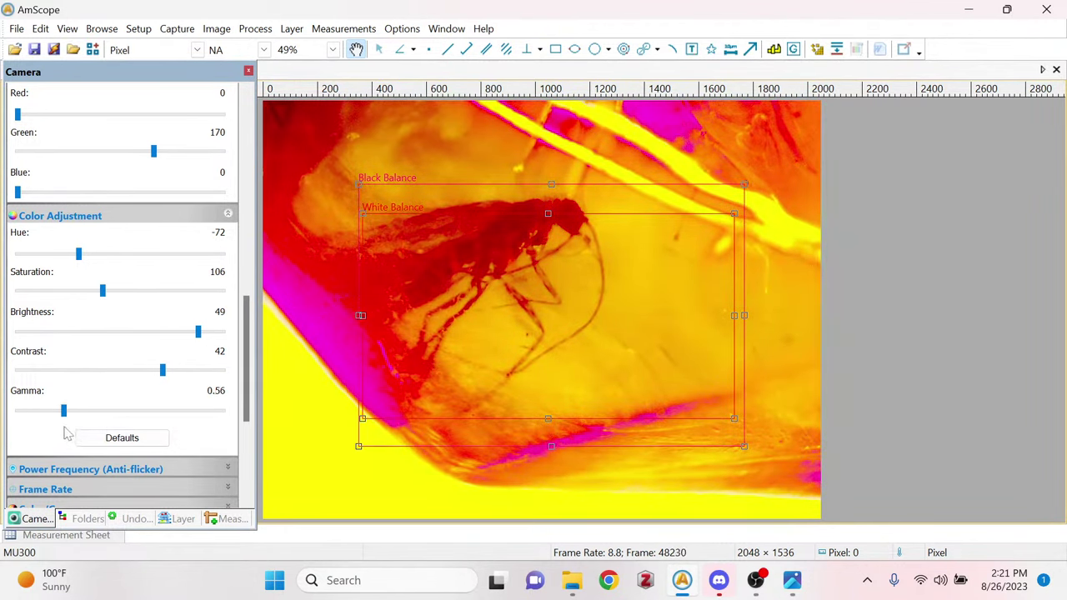
# Set the black balance's red to 16 and the white balance to color temperature 4202 and tint 703.
pyautogui.moveTo(248, 371); pyautogui.dragTo(242, 296)
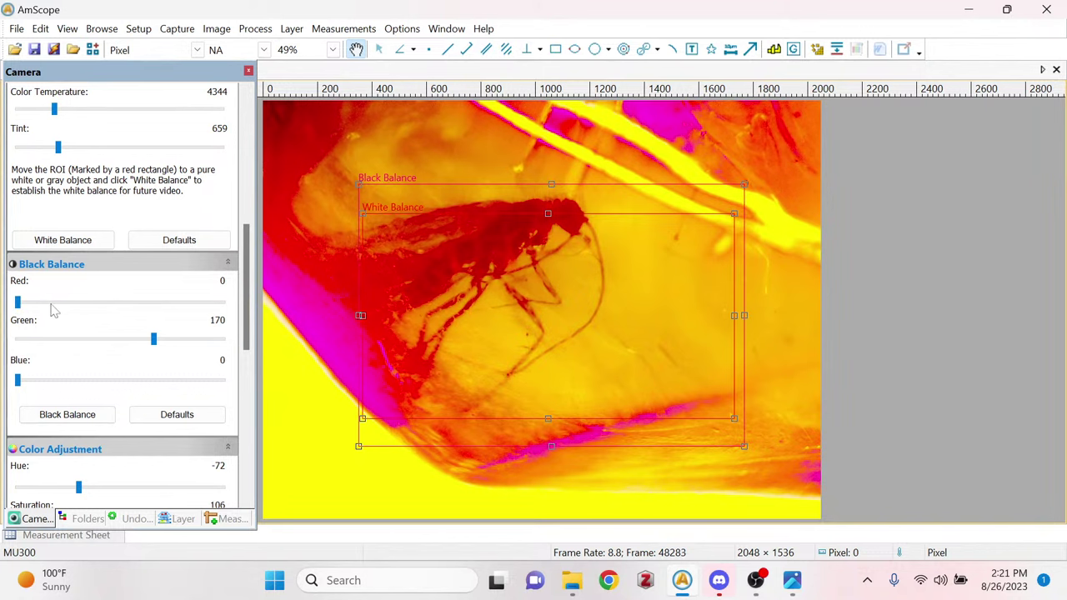
pyautogui.moveTo(17, 302)
pyautogui.mouseDown()
pyautogui.moveTo(60, 296)
pyautogui.moveTo(46, 313)
pyautogui.moveTo(12, 313)
pyautogui.moveTo(37, 308)
pyautogui.moveTo(30, 319)
pyautogui.moveTo(24, 304)
pyautogui.moveTo(30, 310)
pyautogui.mouseUp()
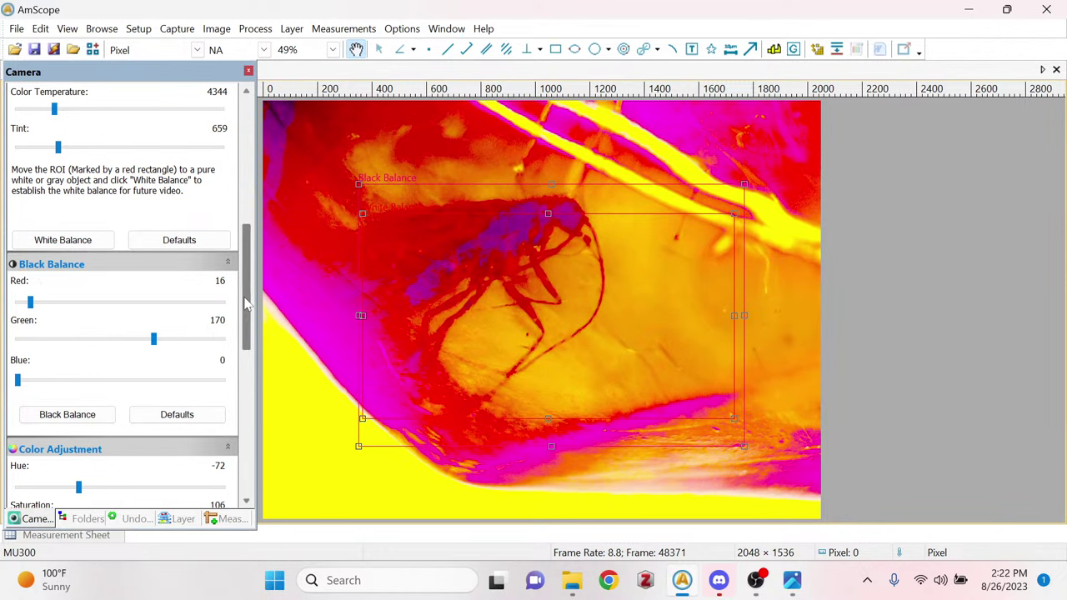
pyautogui.scroll(3, 246, 305)
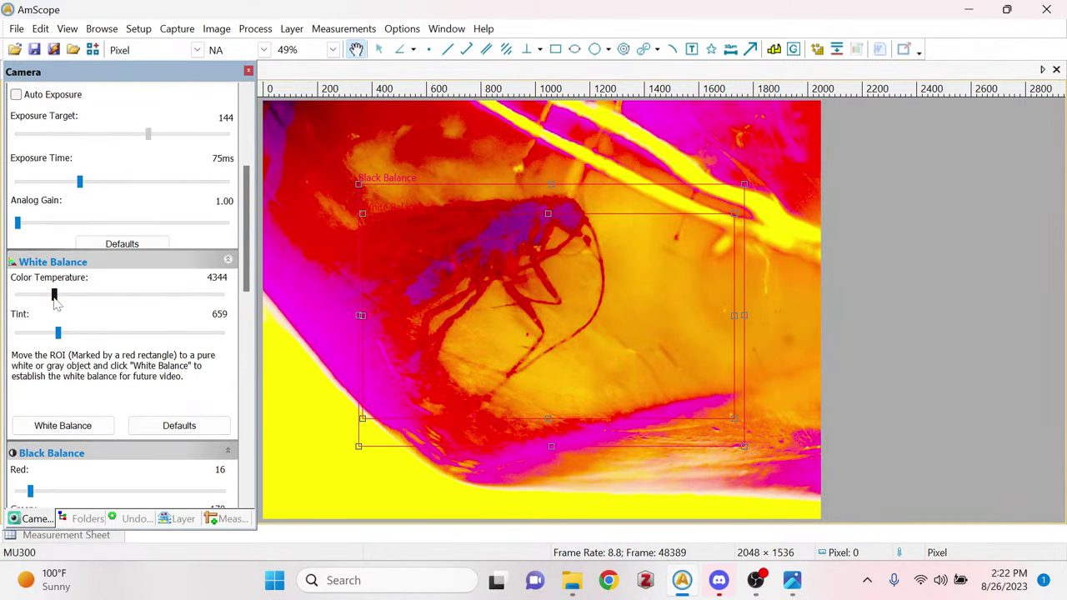
pyautogui.moveTo(54, 301); pyautogui.dragTo(63, 354)
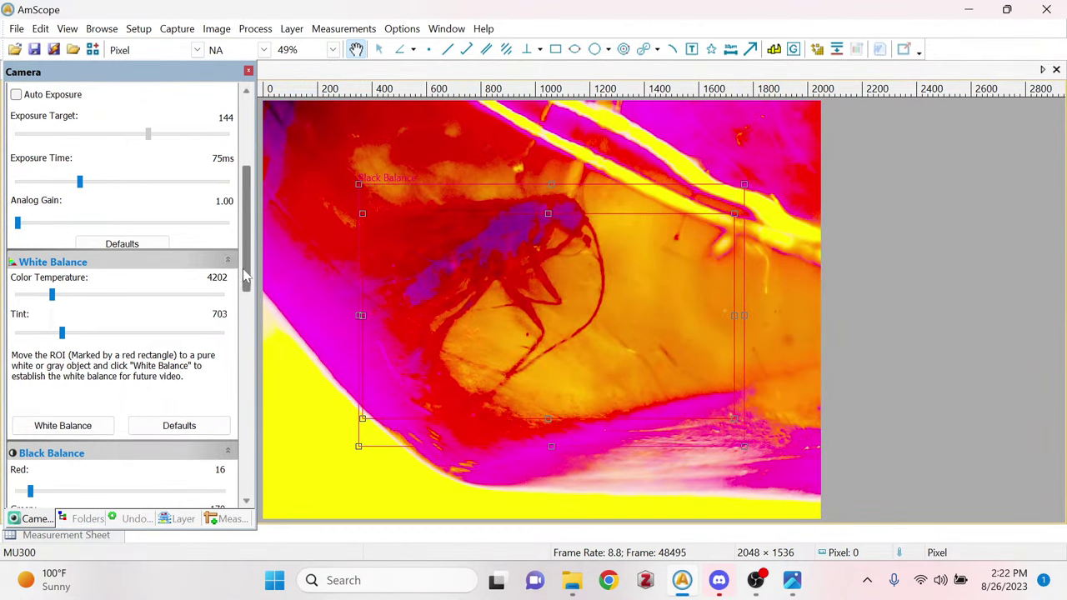
# Raise the analog gain to 1.23 while keeping the exposure time at 75 ms.
pyautogui.moveTo(246, 275); pyautogui.dragTo(243, 251)
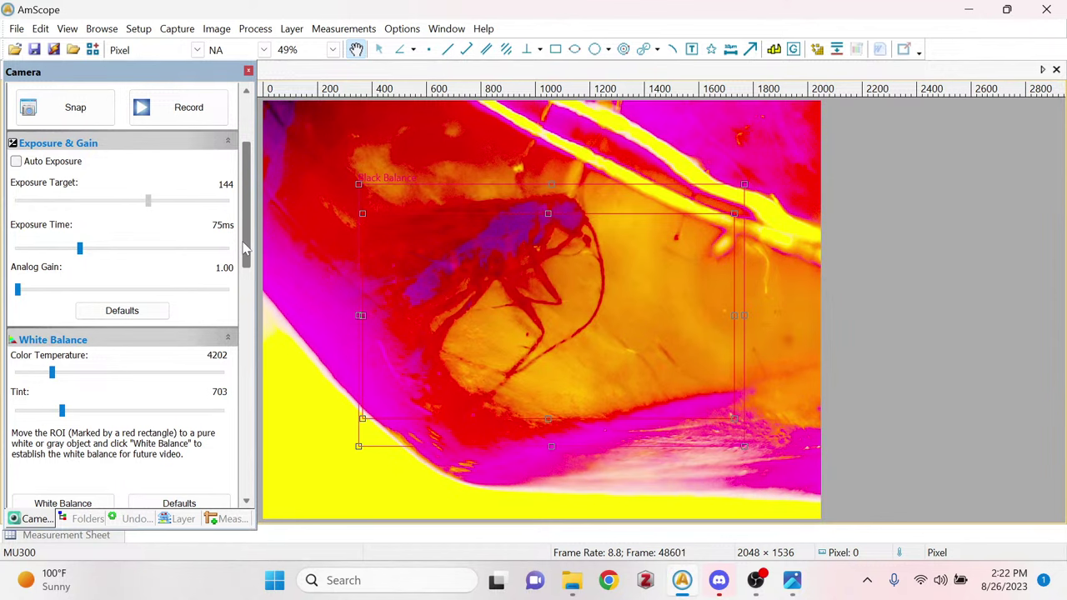
pyautogui.moveTo(243, 249); pyautogui.dragTo(244, 240)
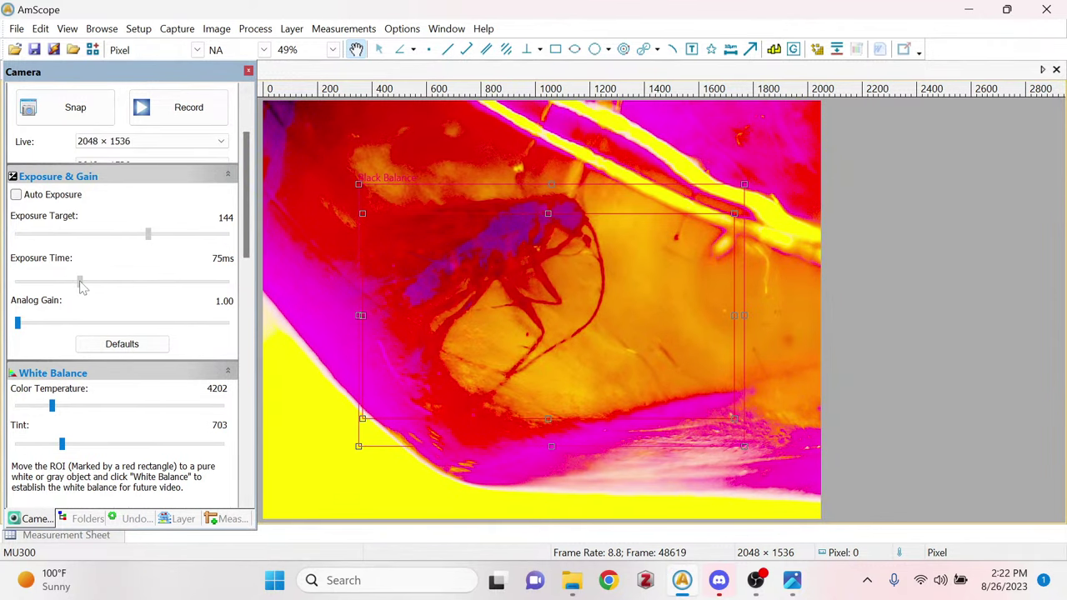
pyautogui.moveTo(81, 286)
pyautogui.mouseDown()
pyautogui.moveTo(95, 286)
pyautogui.moveTo(76, 282)
pyautogui.moveTo(91, 291)
pyautogui.moveTo(82, 293)
pyautogui.mouseUp()
pyautogui.moveTo(18, 323)
pyautogui.mouseDown()
pyautogui.moveTo(94, 327)
pyautogui.moveTo(24, 327)
pyautogui.moveTo(15, 340)
pyautogui.moveTo(33, 329)
pyautogui.moveTo(22, 325)
pyautogui.moveTo(32, 333)
pyautogui.mouseUp()
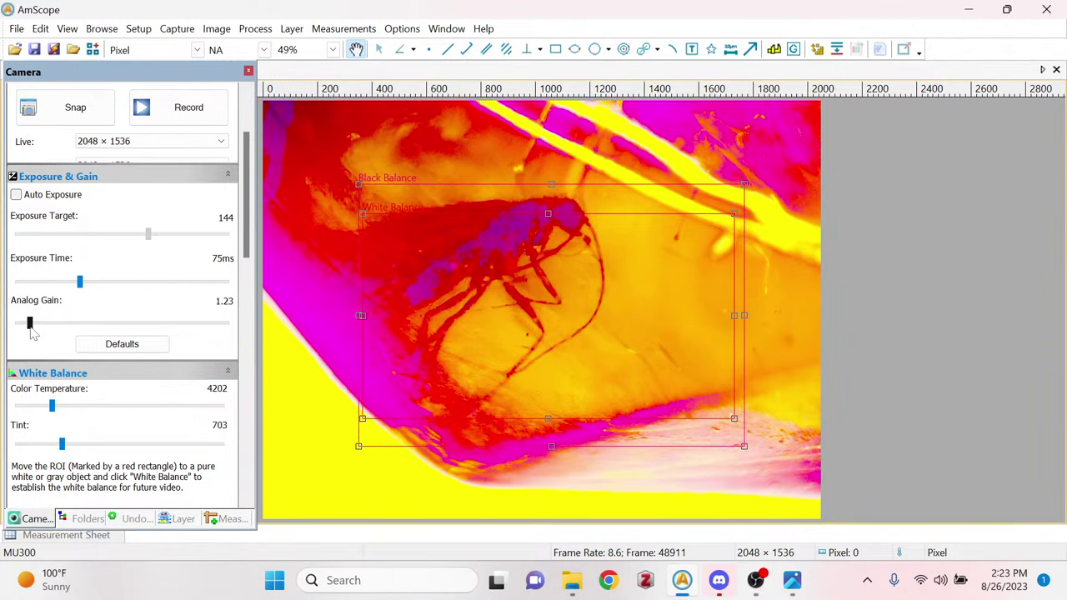
# Save the recolored insect view as a PNG named Amber 2 in the Microstream 1 folder.
pyautogui.click(33, 50)
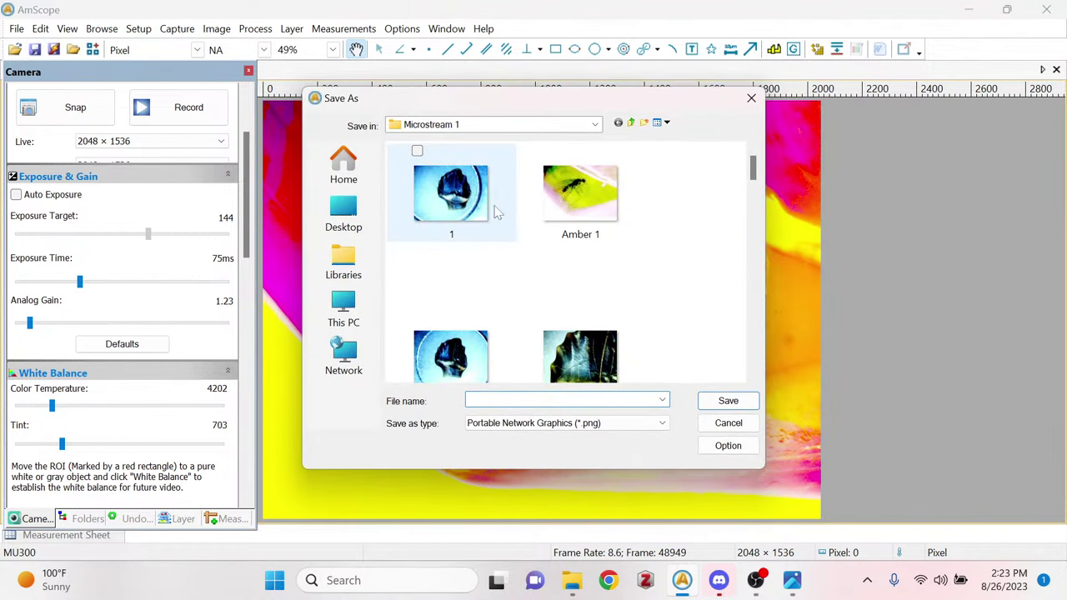
pyautogui.write('Amber')
pyautogui.press('Return')
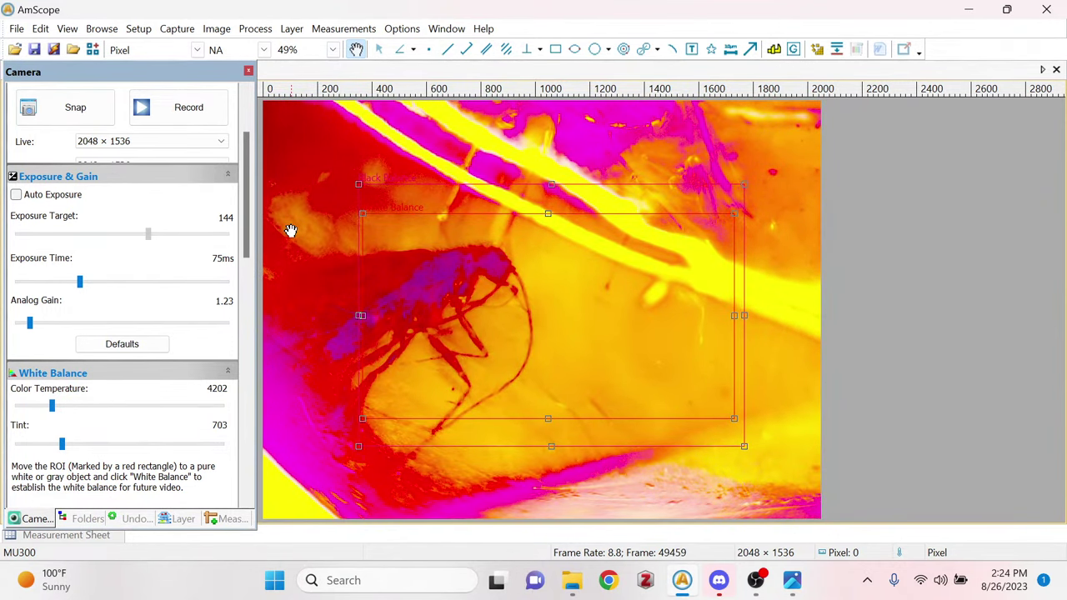
# Snap a still of the repositioned insect and save it as Amber 3 in the Microstream 1 folder.
pyautogui.click(75, 107)
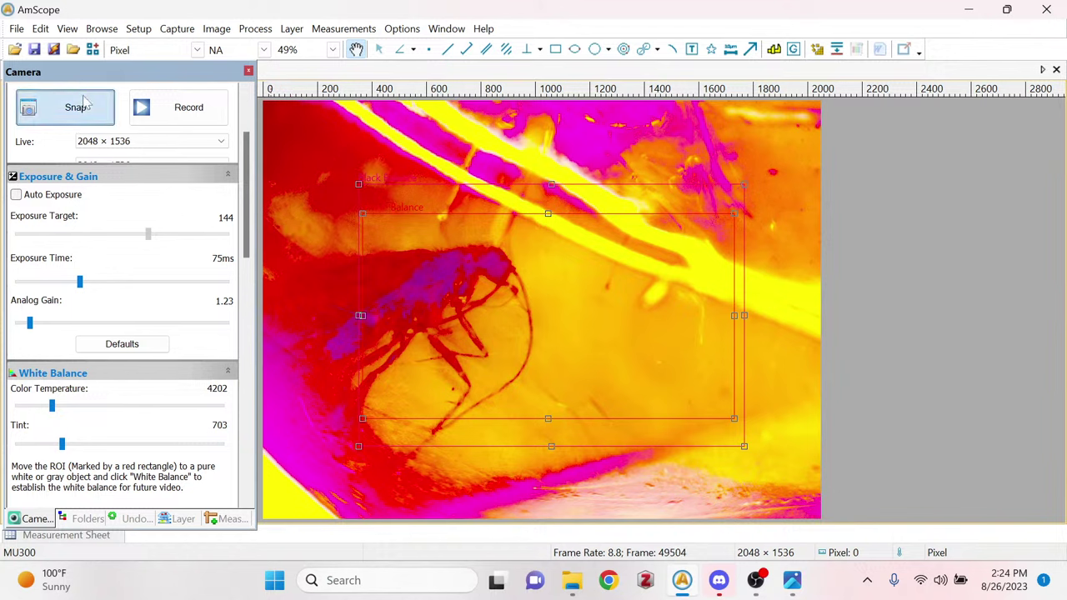
pyautogui.click(35, 50)
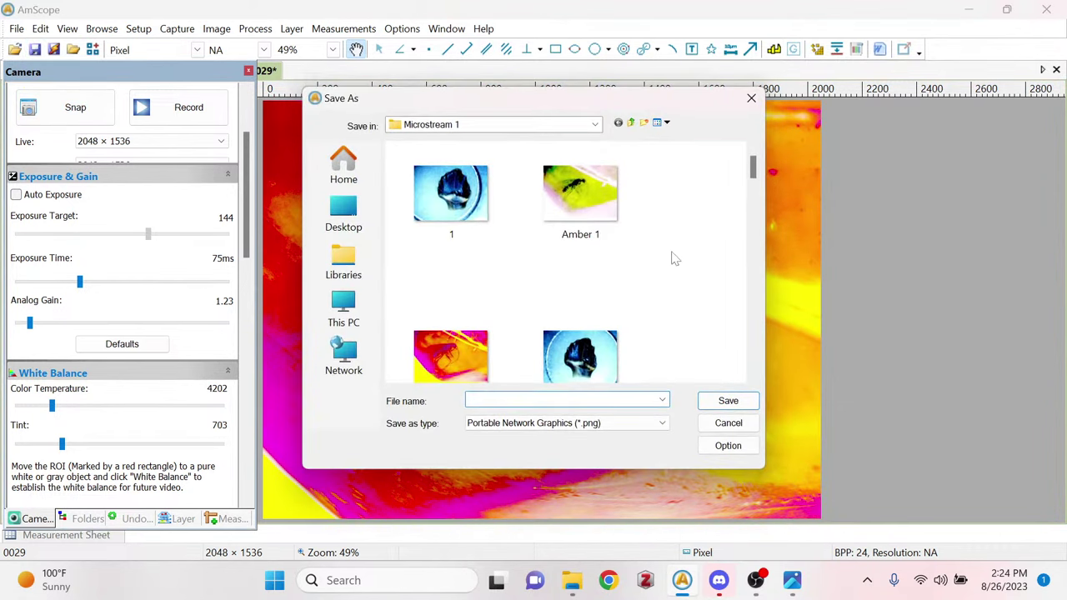
pyautogui.scroll(-1, 671, 258)
pyautogui.write('Amber 3')
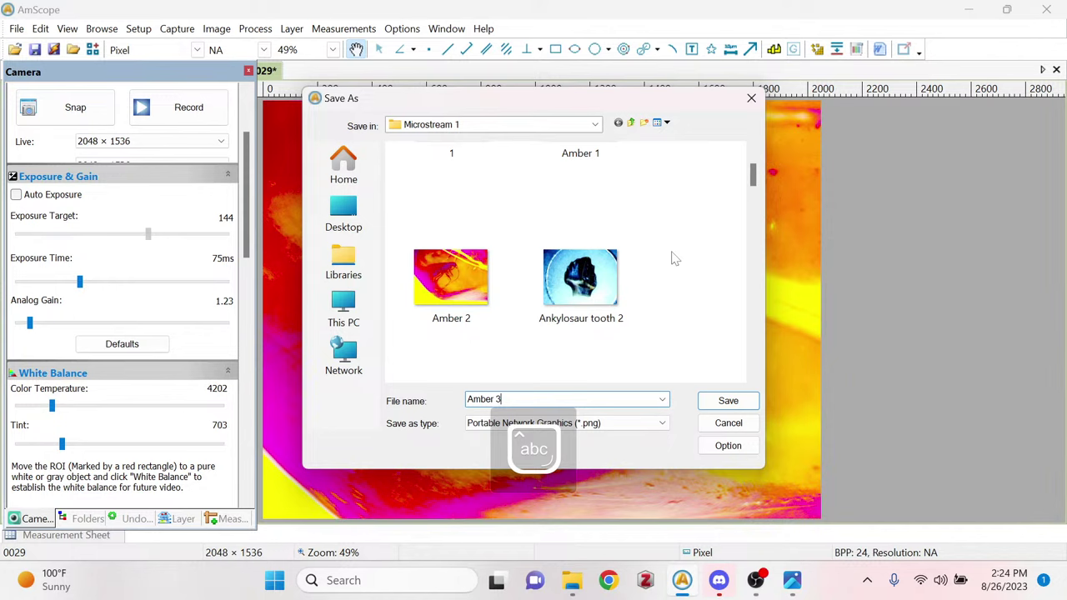
pyautogui.press('Return')
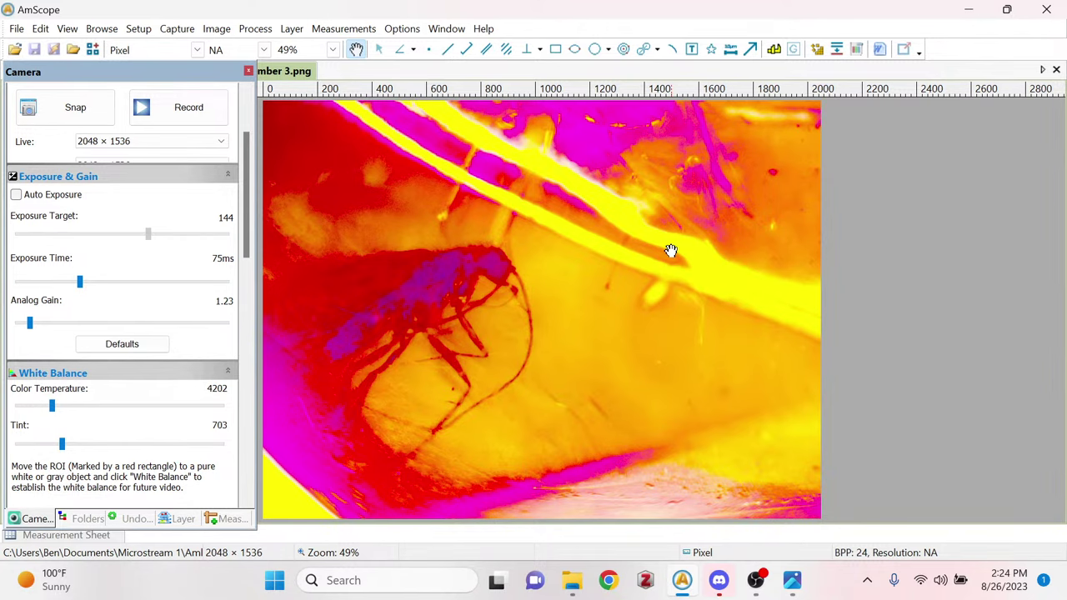
# Switch to File Explorer and open Amber 3.png from the Microstream 1 folder.
pyautogui.click(573, 582)
pyautogui.scroll(-5, 700, 387)
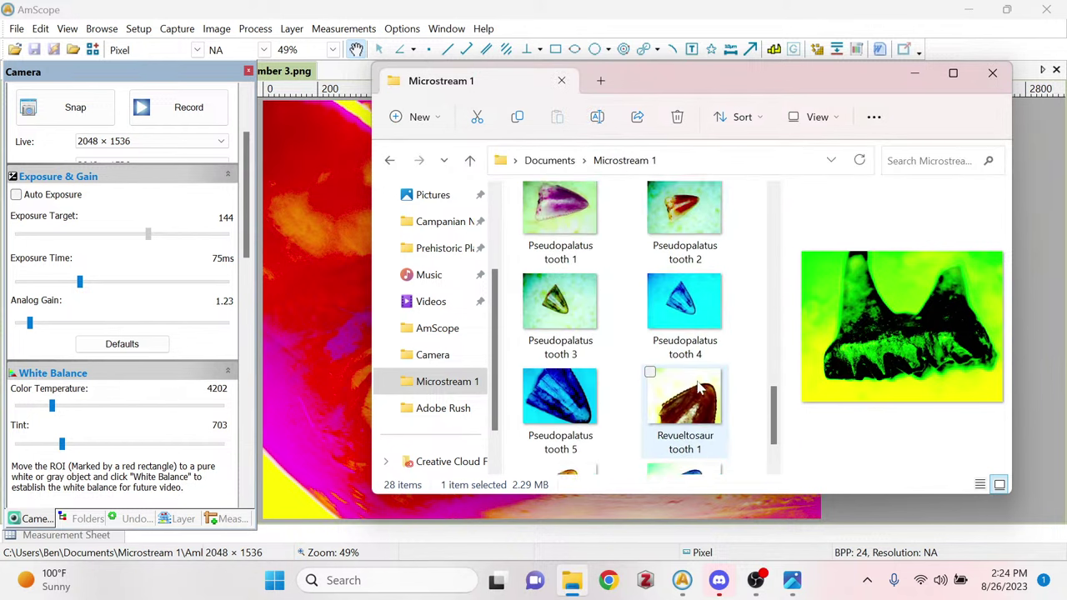
pyautogui.scroll(6, 700, 387)
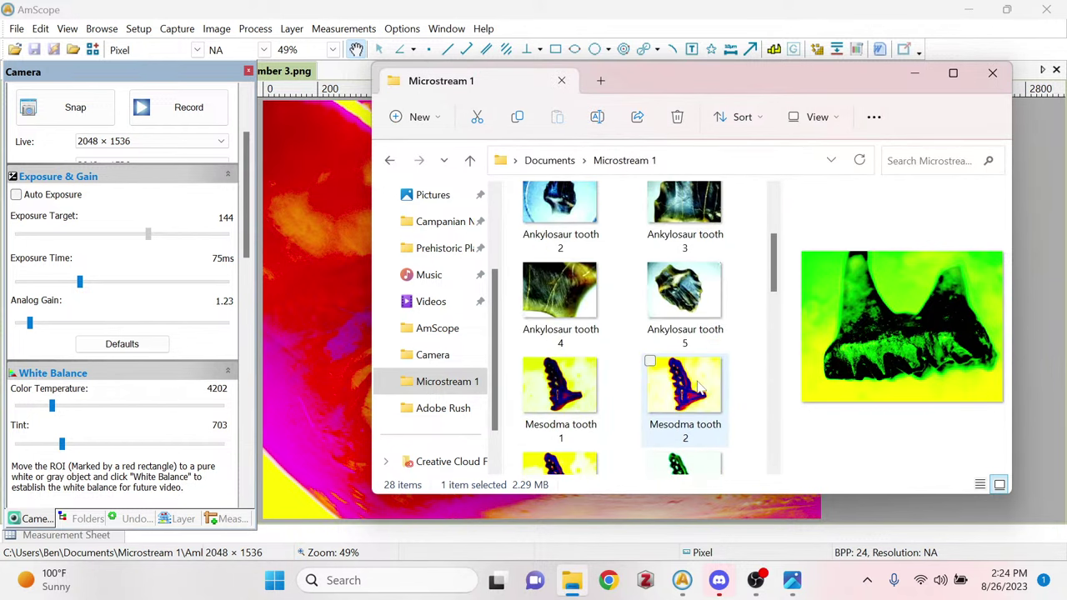
pyautogui.scroll(2, 700, 385)
pyautogui.doubleClick(698, 345)
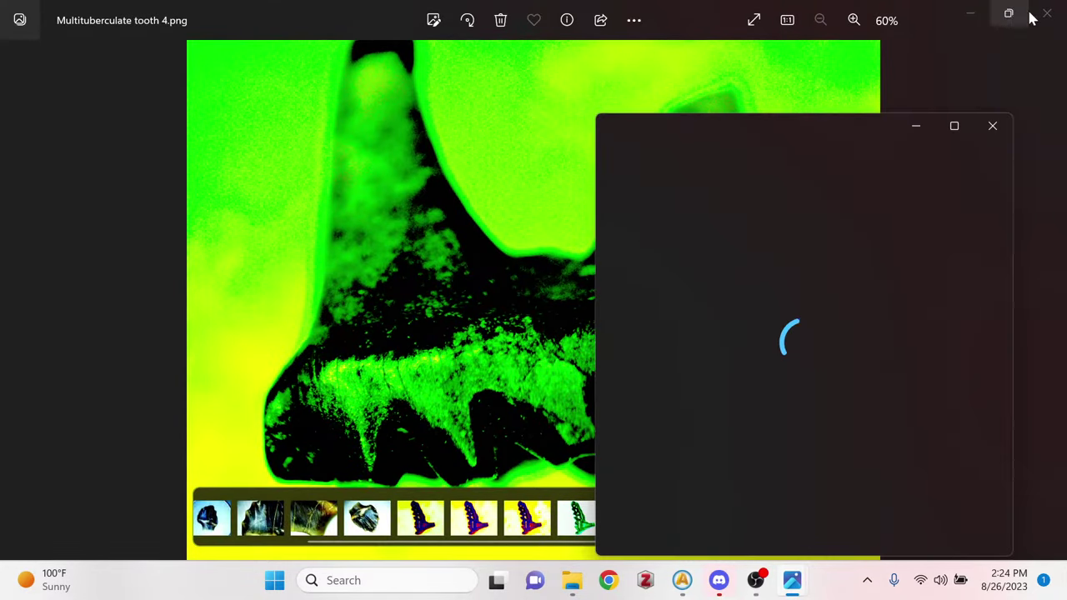
# Dismiss the older tooth image viewer and the folder window, and close the Amber 3.png image in AmScope to return to the live view.
pyautogui.click(970, 14)
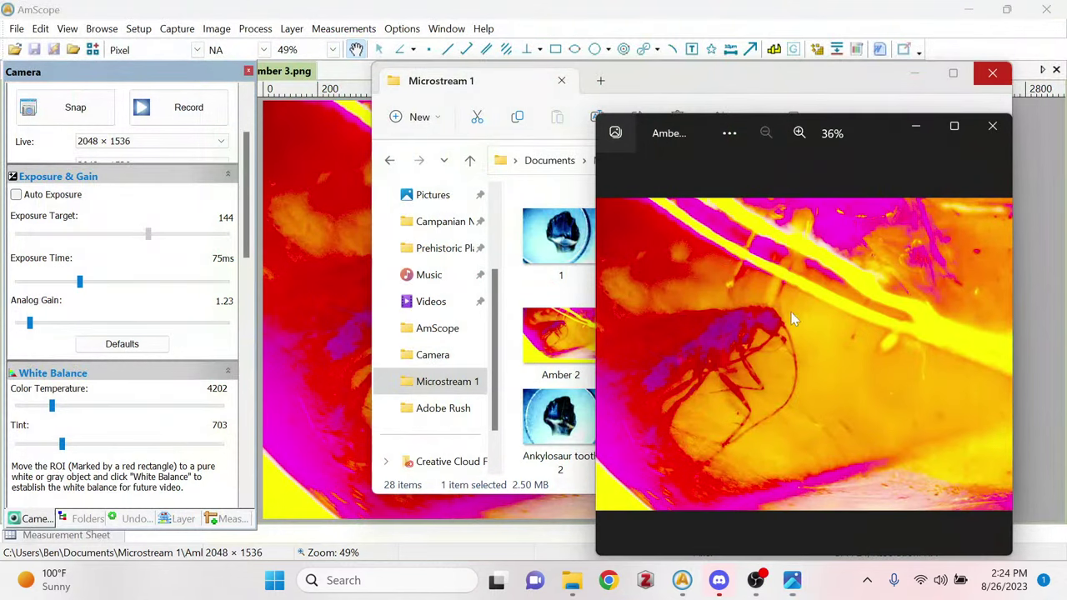
pyautogui.click(992, 73)
pyautogui.moveTo(879, 135); pyautogui.dragTo(925, 113)
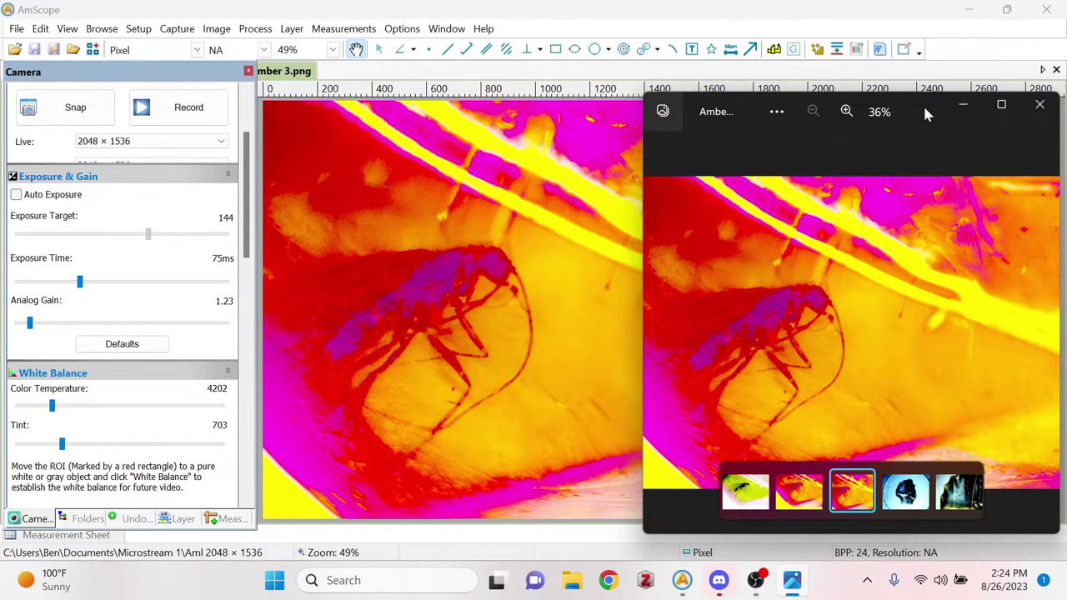
pyautogui.rightClick(308, 76)
pyautogui.click(334, 85)
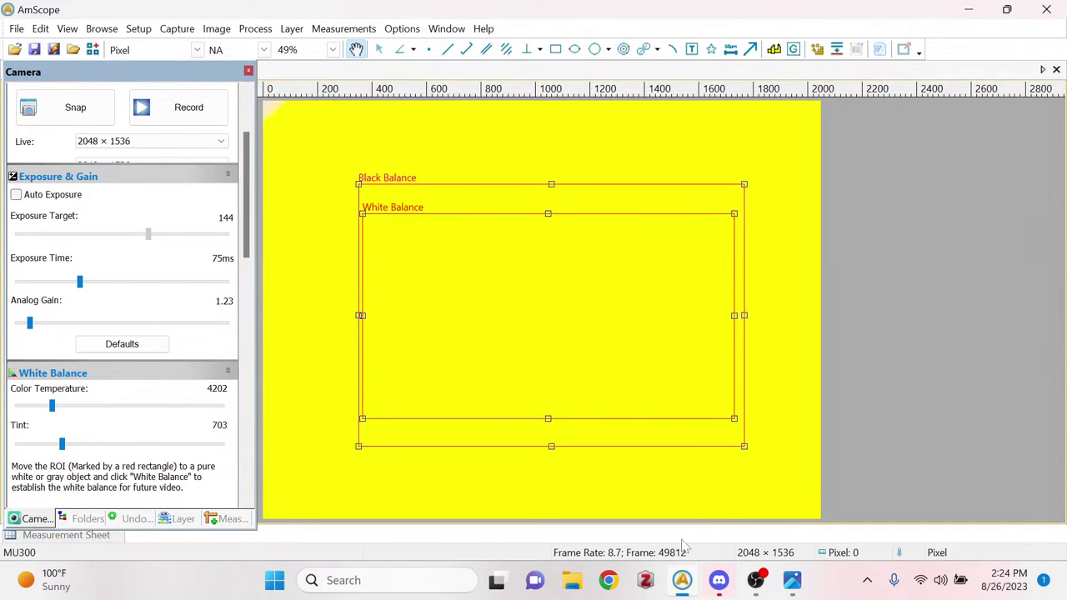
# Bring up the separate viewer showing the saved amber insect image, then dismiss it to return to the live camera view.
pyautogui.click(793, 591)
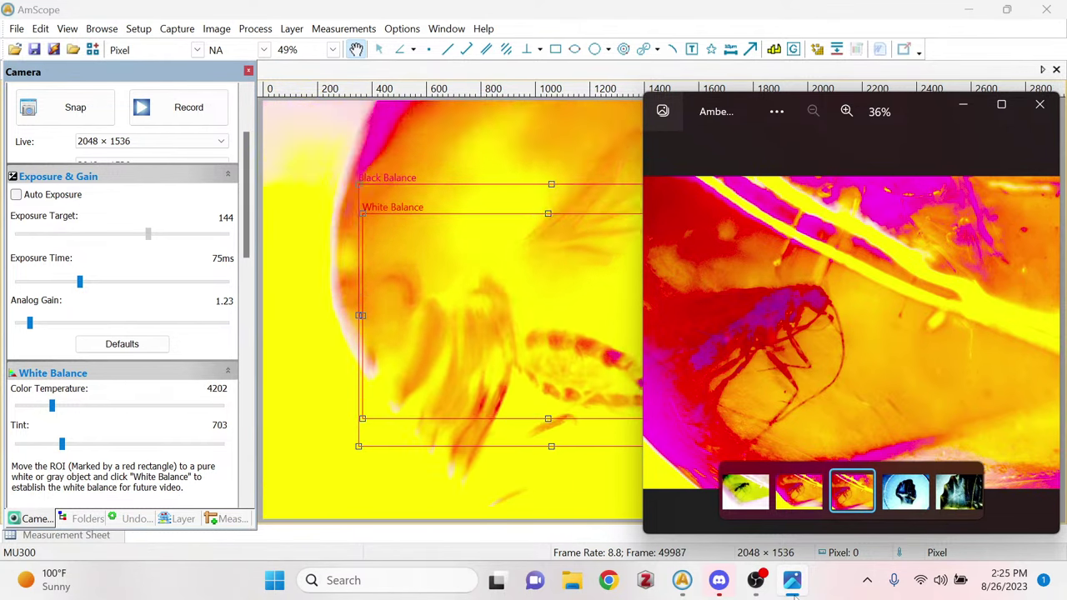
pyautogui.click(1040, 104)
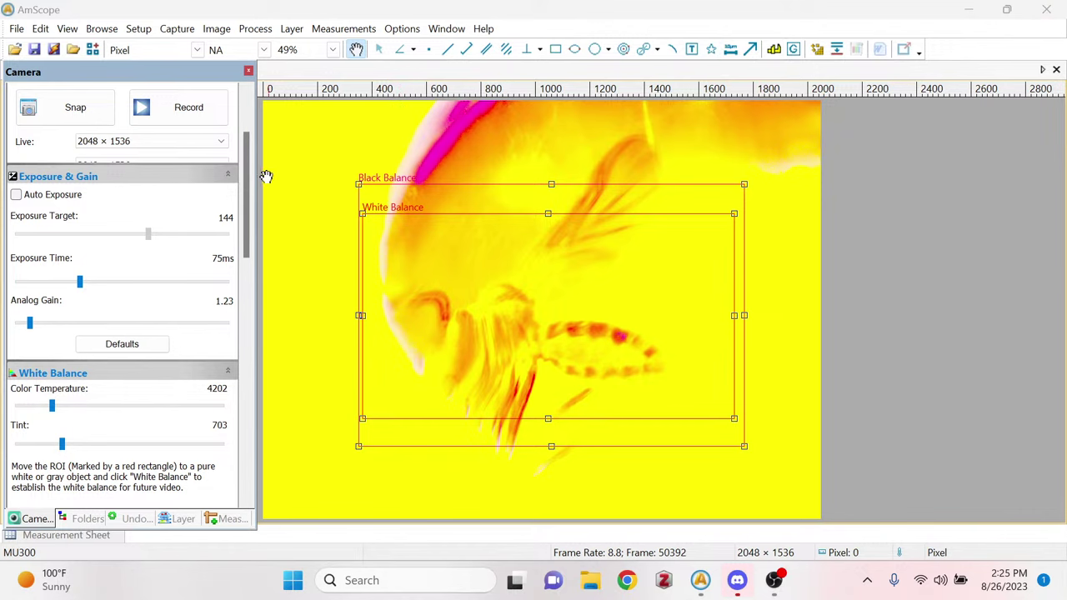
# Try lower green levels in the Black Balance settings, finishing with green at 165.
pyautogui.moveTo(247, 179); pyautogui.dragTo(262, 259)
pyautogui.moveTo(80, 341); pyautogui.dragTo(54, 343)
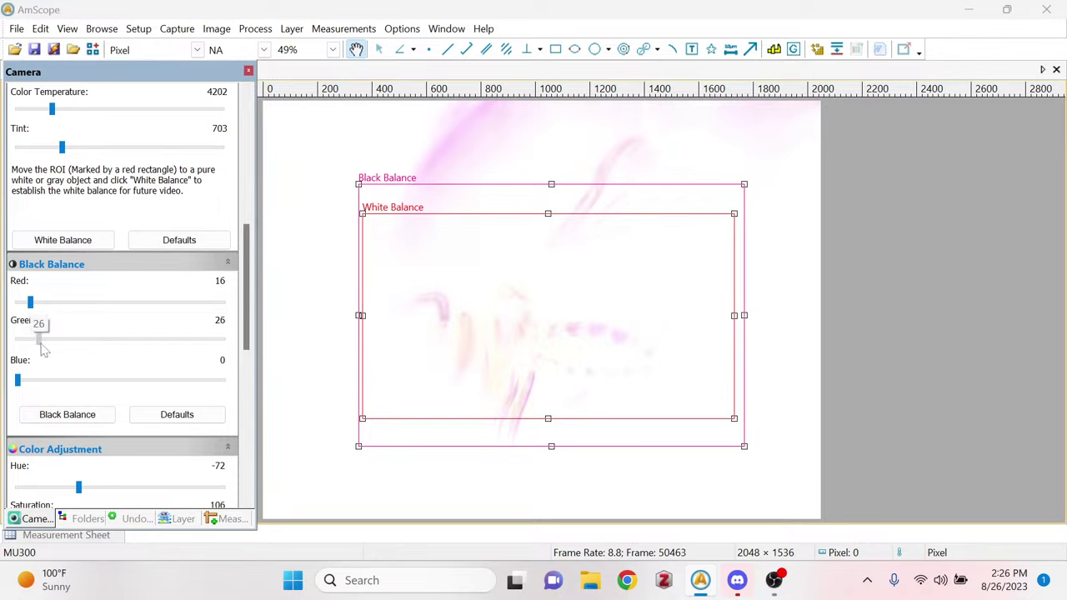
pyautogui.moveTo(63, 346); pyautogui.dragTo(153, 337)
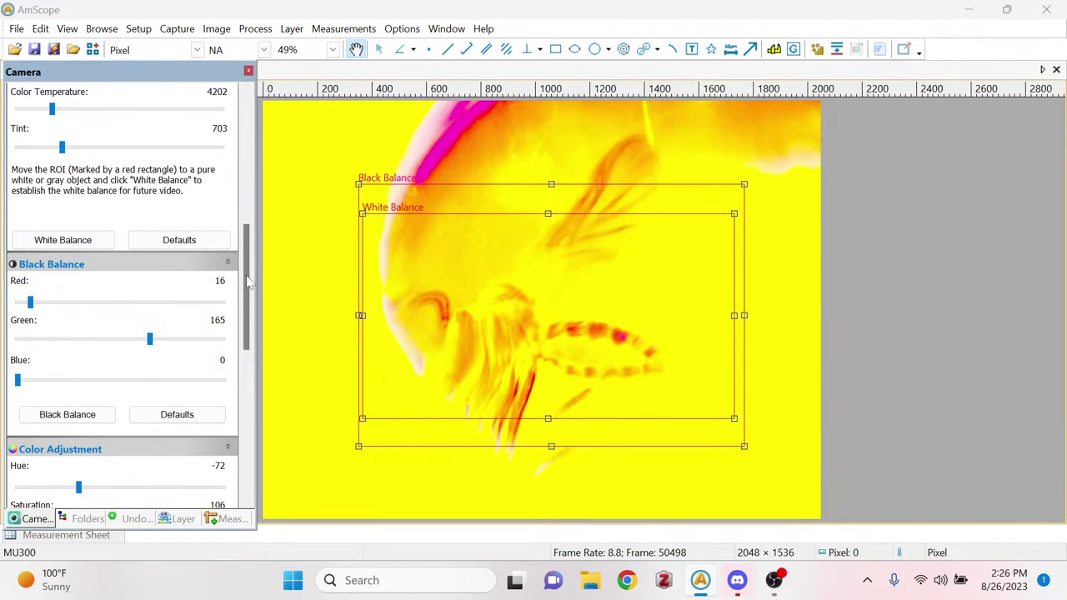
# Adjust the live view's color to hue -71, saturation 153, brightness 12 and gamma 0.88.
pyautogui.moveTo(250, 283); pyautogui.dragTo(261, 338)
pyautogui.moveTo(203, 354); pyautogui.dragTo(123, 373)
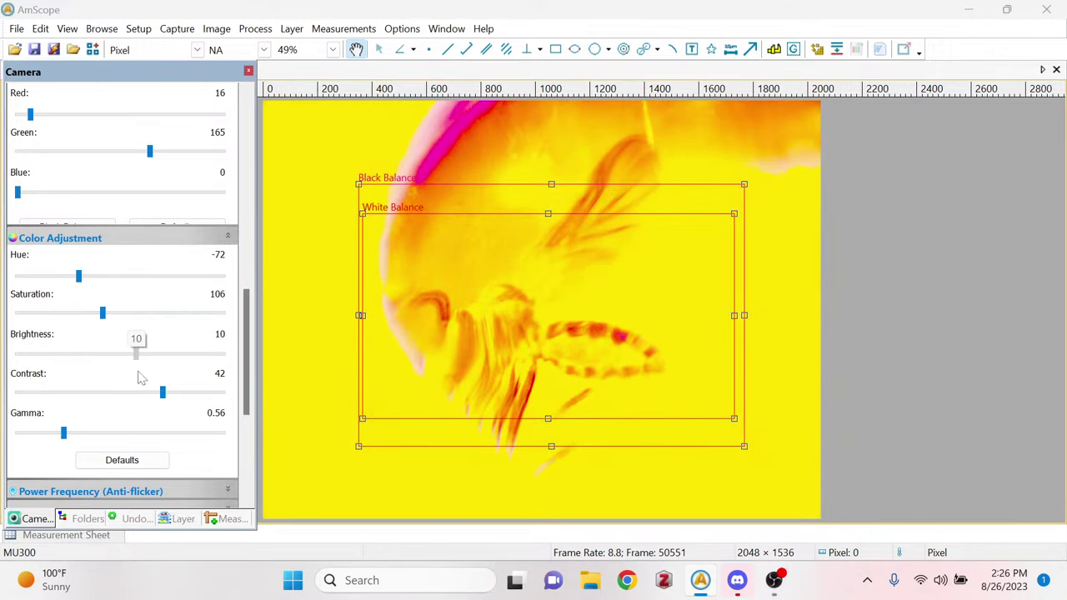
pyautogui.moveTo(94, 316); pyautogui.dragTo(216, 264)
pyautogui.moveTo(214, 263); pyautogui.dragTo(81, 263)
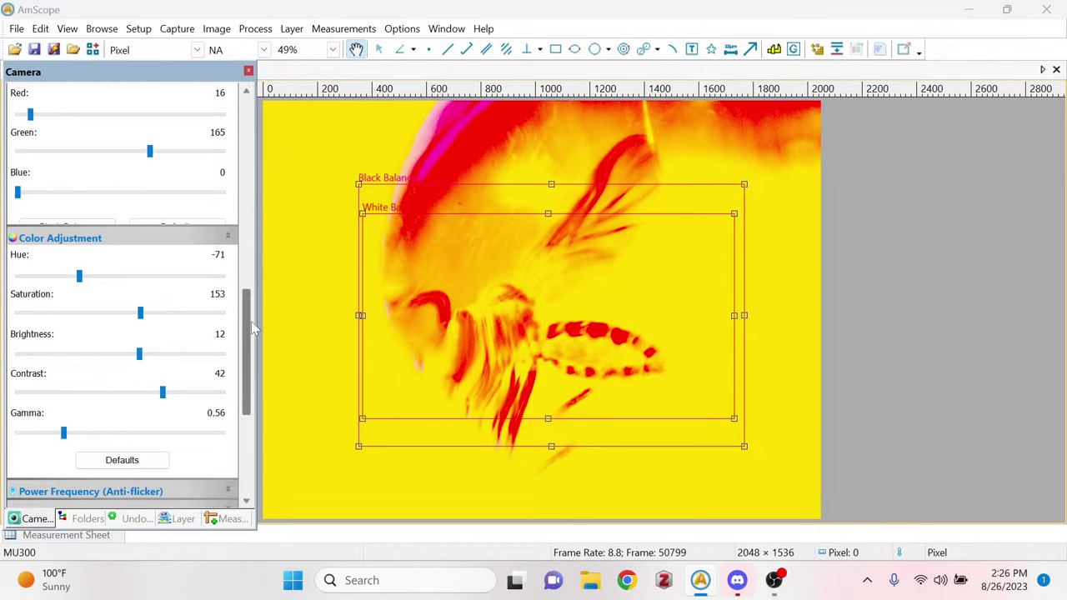
pyautogui.scroll(-3, 254, 329)
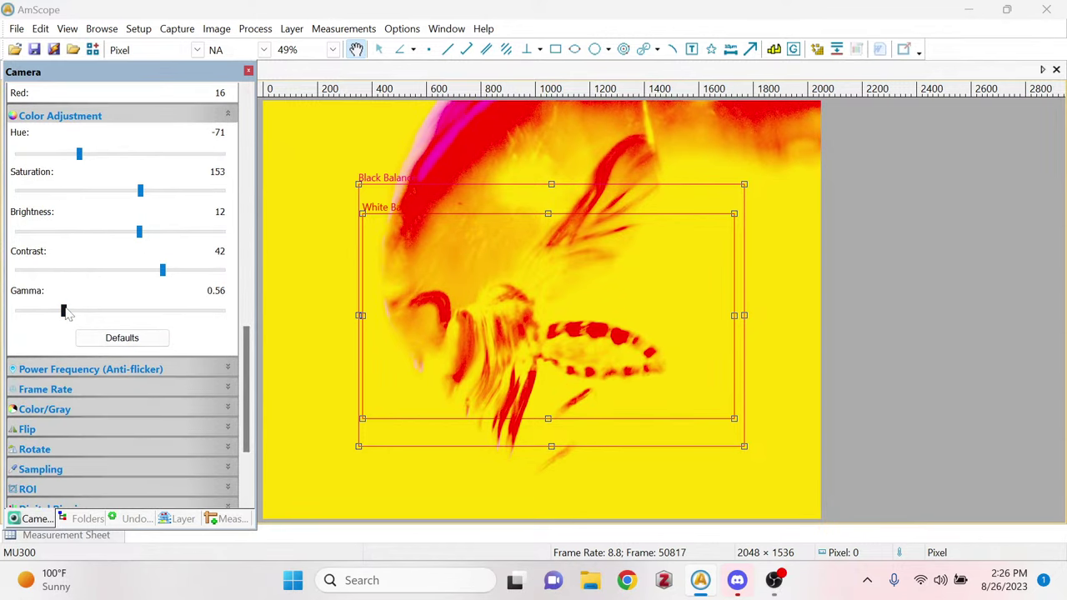
pyautogui.moveTo(64, 309); pyautogui.dragTo(105, 334)
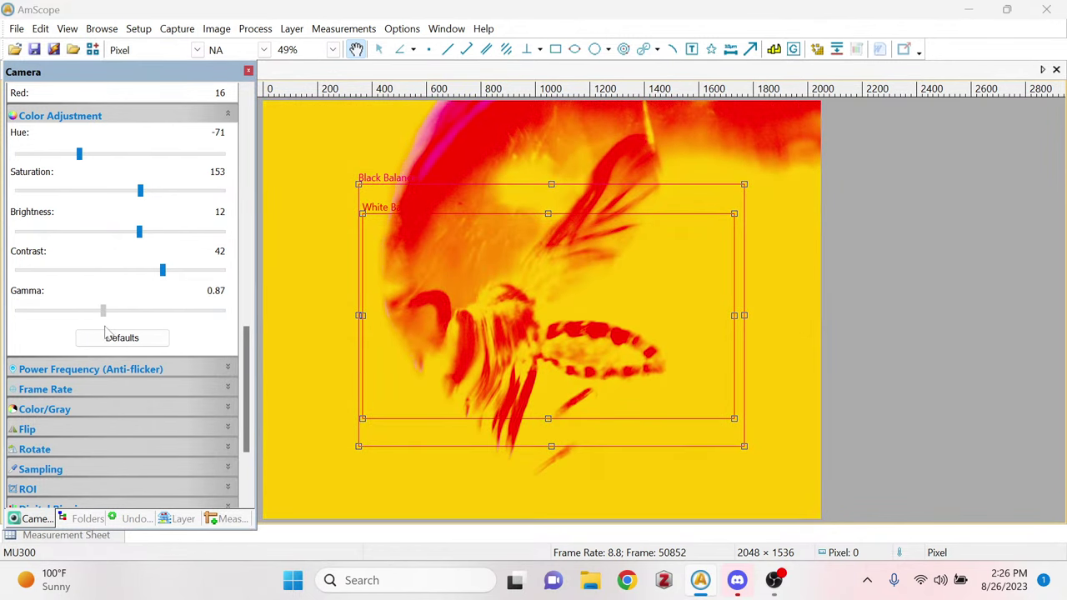
# Set the white balance color temperature to 3918 and the tint to 1268.
pyautogui.moveTo(246, 346); pyautogui.dragTo(249, 169)
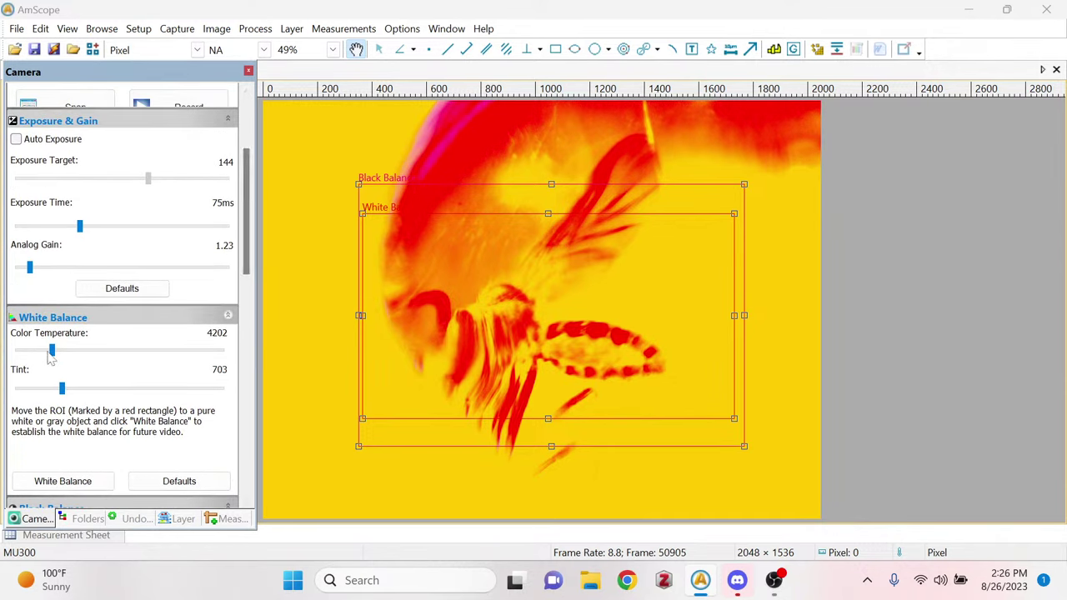
pyautogui.moveTo(51, 351)
pyautogui.mouseDown()
pyautogui.moveTo(248, 341)
pyautogui.moveTo(10, 347)
pyautogui.moveTo(63, 352)
pyautogui.moveTo(49, 352)
pyautogui.mouseUp()
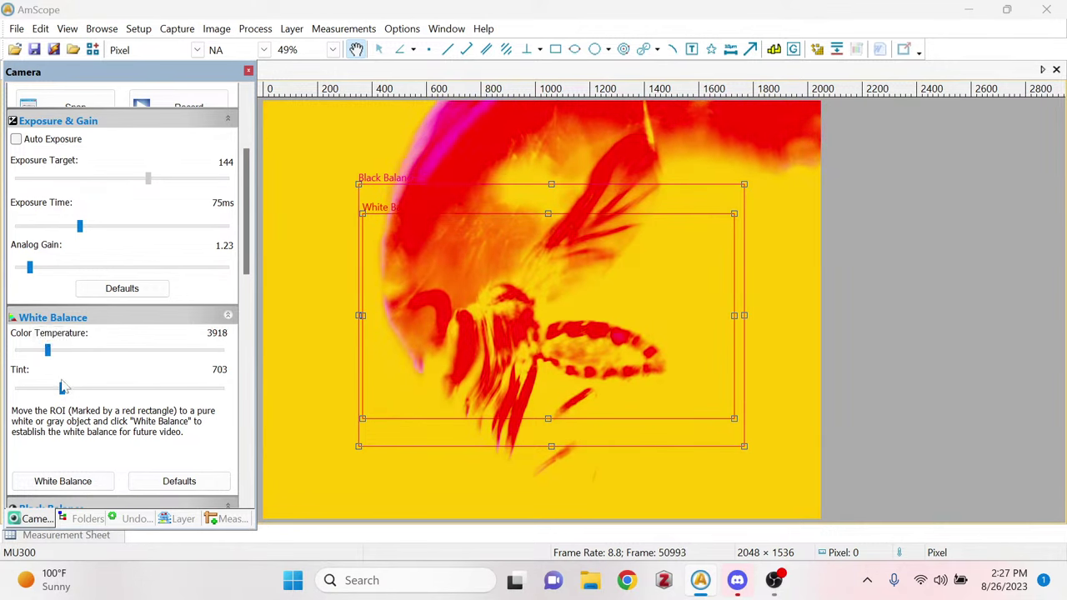
pyautogui.moveTo(61, 389); pyautogui.dragTo(114, 404)
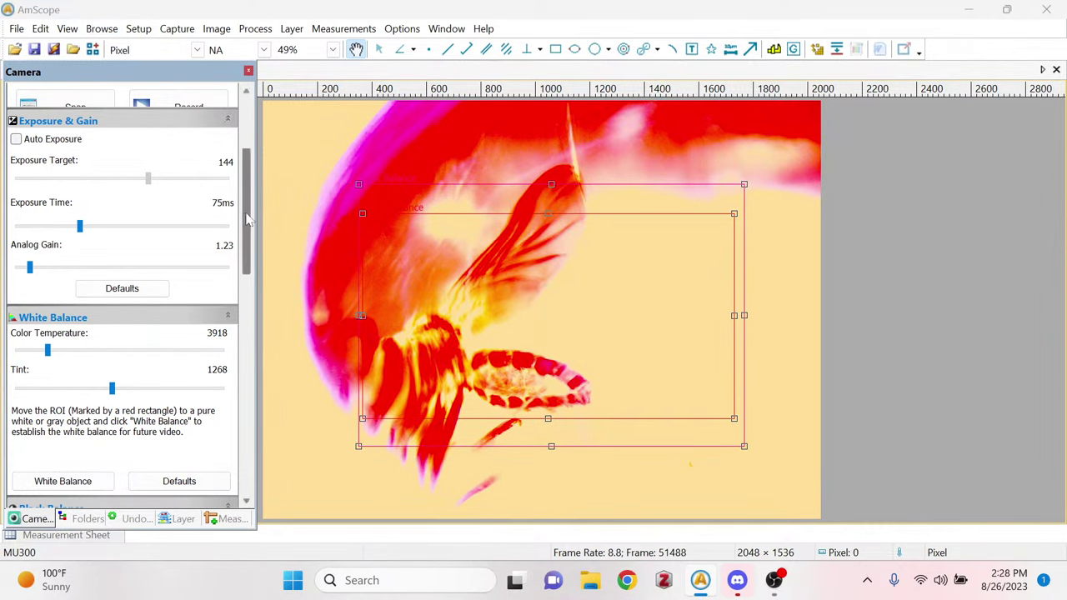
# Snap a still of the insect, save it as the PNG Amber 4 in the Microstream 1 folder, and close the still.
pyautogui.scroll(4, 248, 218)
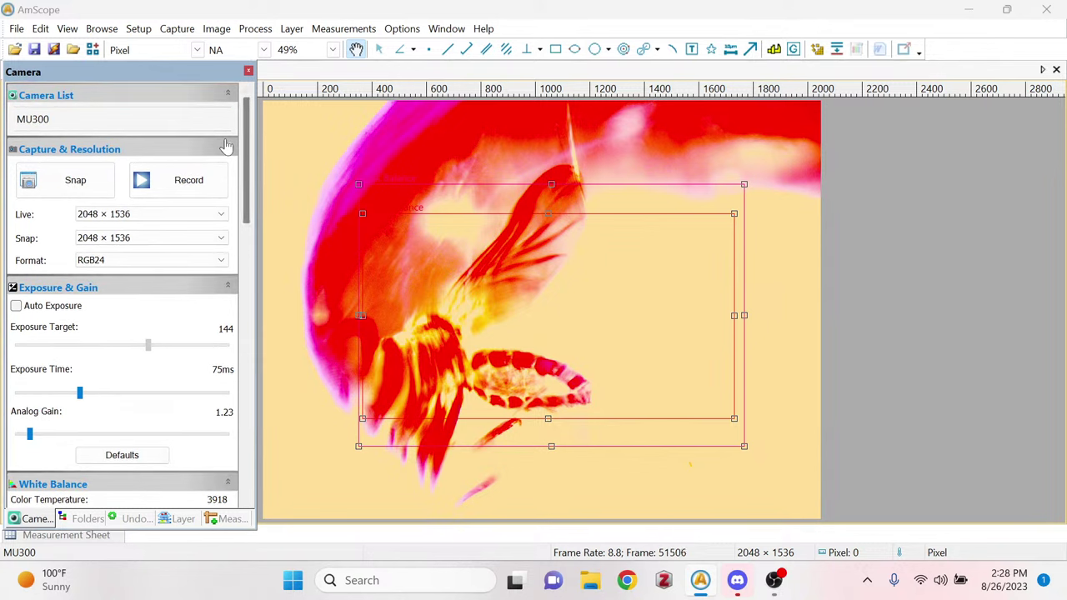
pyautogui.click(78, 181)
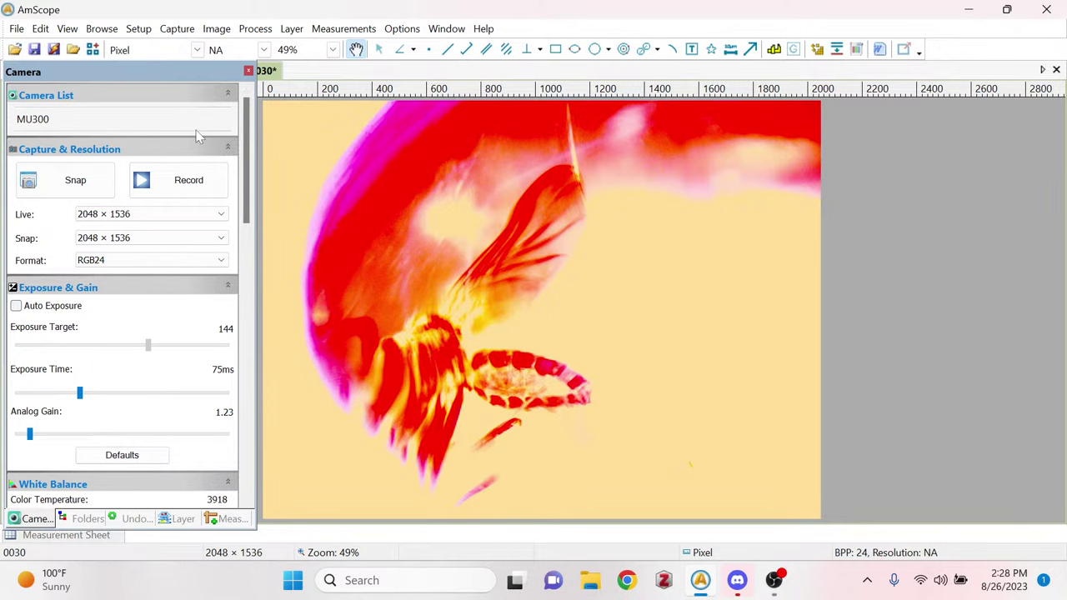
pyautogui.click(36, 49)
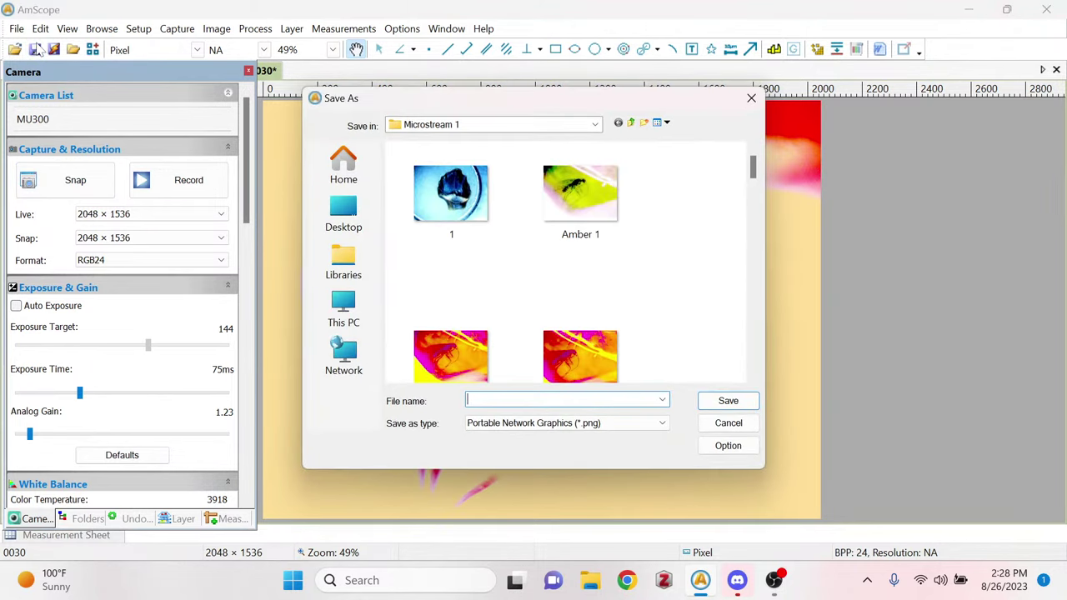
pyautogui.scroll(-5, 688, 264)
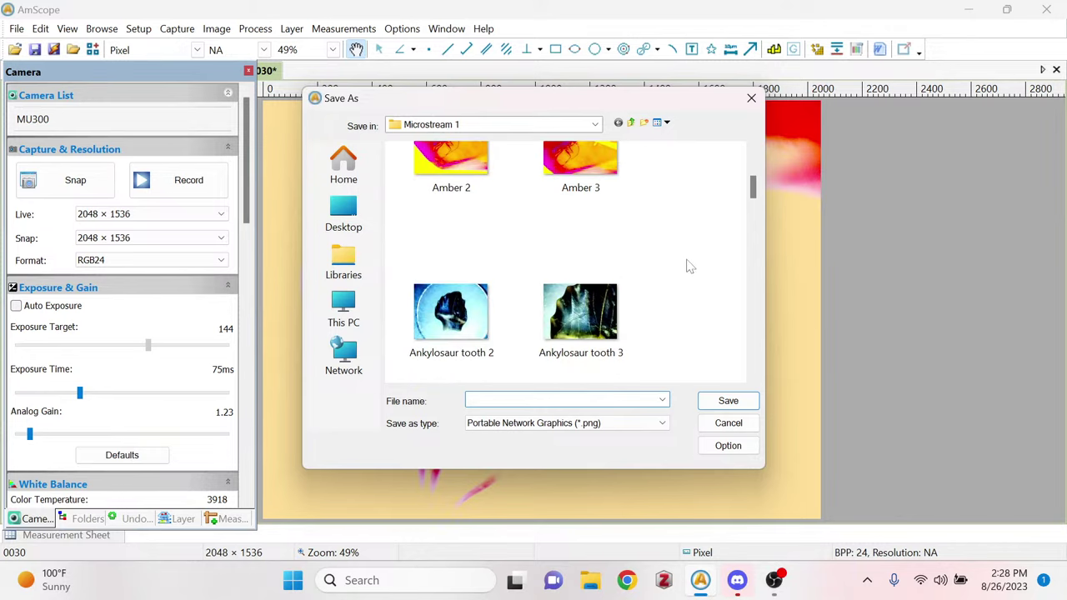
pyautogui.scroll(3, 689, 266)
pyautogui.scroll(1, 688, 265)
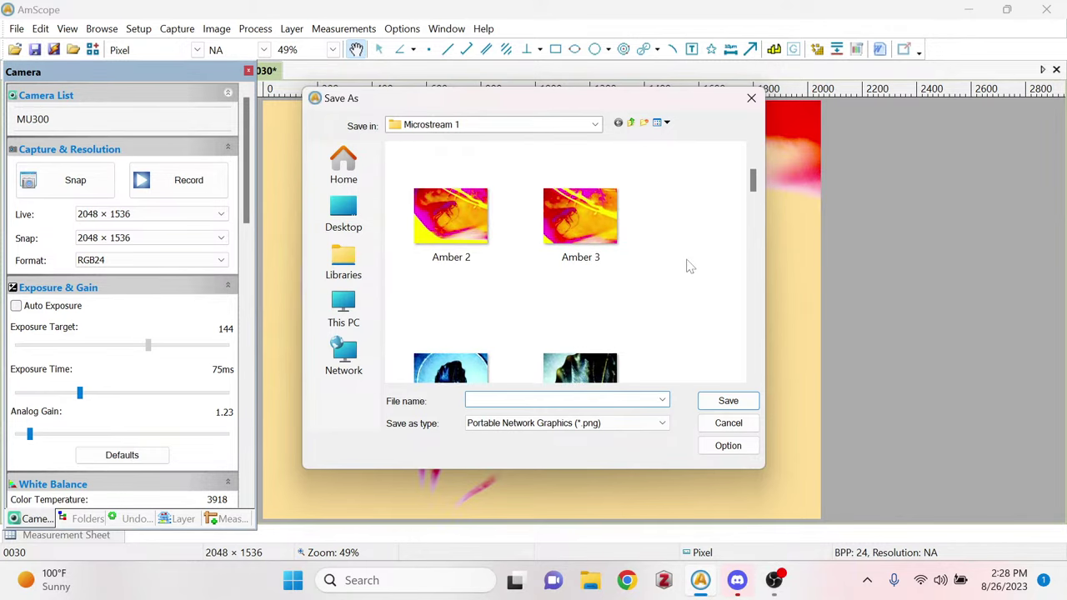
pyautogui.write('Amber 4')
pyautogui.press('Return')
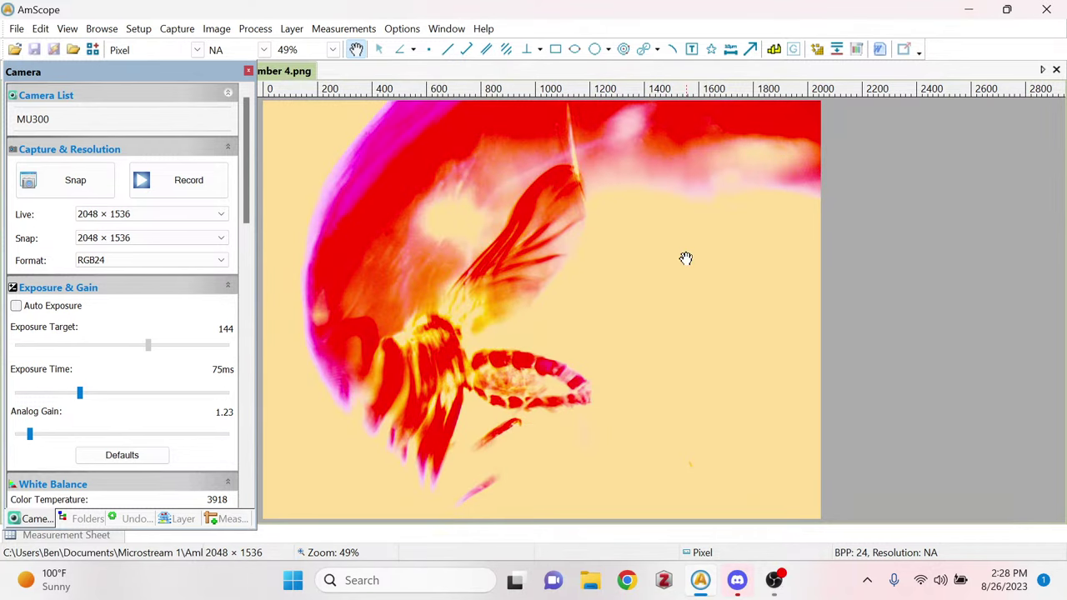
pyautogui.rightClick(284, 74)
pyautogui.click(302, 75)
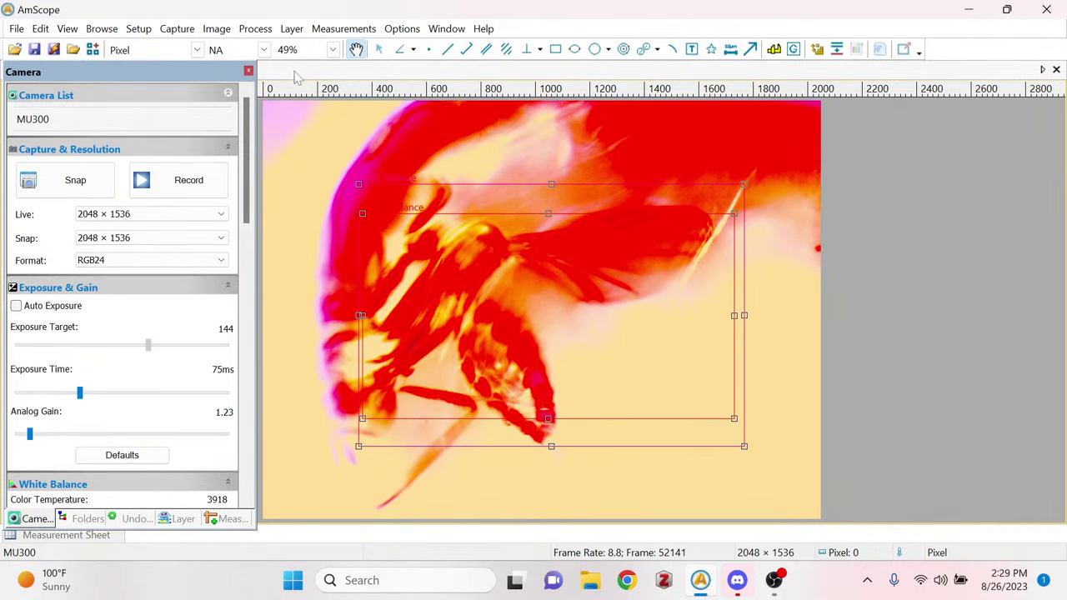
# Save the repositioned insect's live view as a PNG named Amber 5 in the Microstream 1 folder.
pyautogui.click(30, 50)
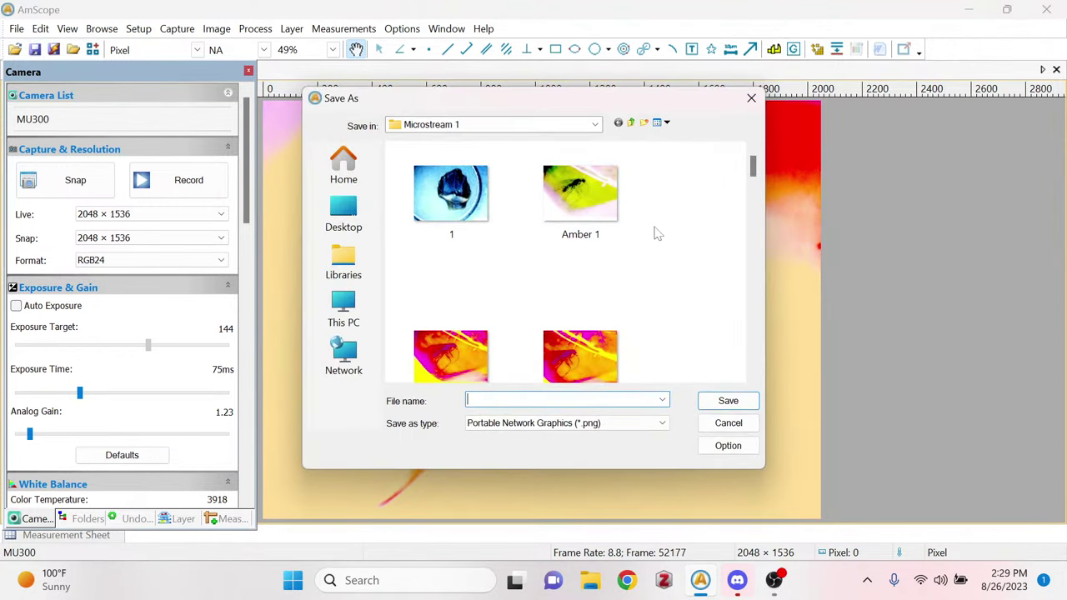
pyautogui.scroll(-3, 656, 234)
pyautogui.scroll(-1, 658, 233)
pyautogui.scroll(2, 659, 233)
pyautogui.scroll(-1, 658, 233)
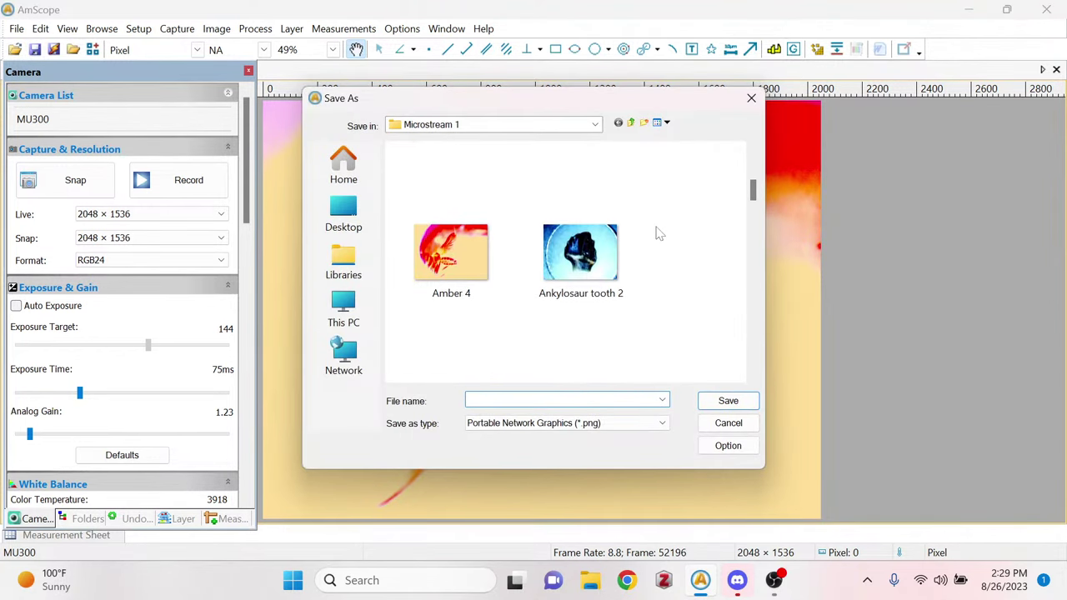
pyautogui.write('Amber 5')
pyautogui.press('Return')
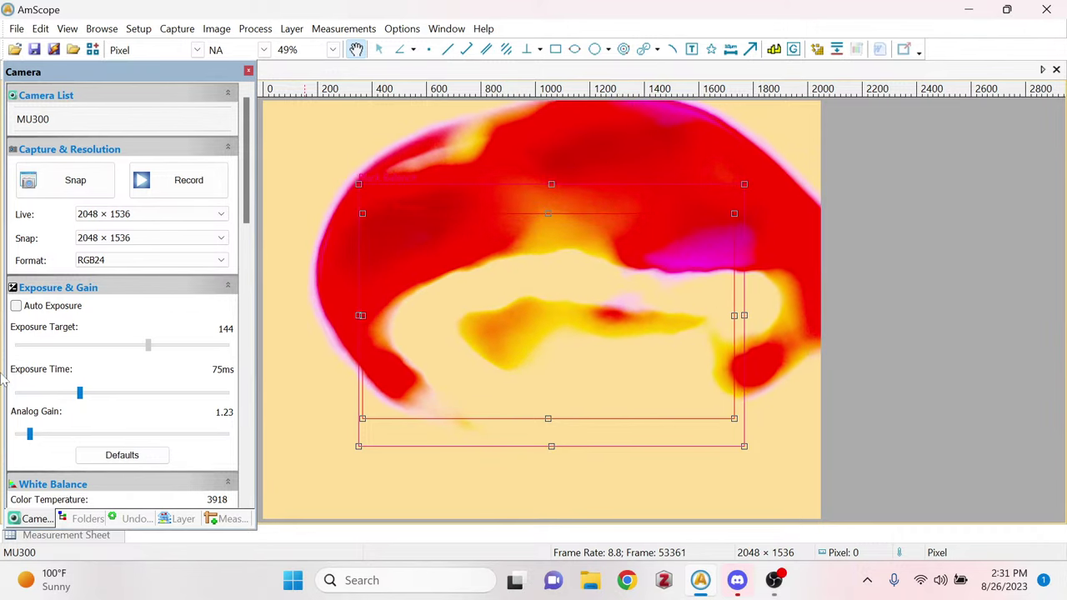
# Enable auto exposure for the new specimen view and set the white balance tint to 1136 and color temperature to 4238.
pyautogui.click(16, 305)
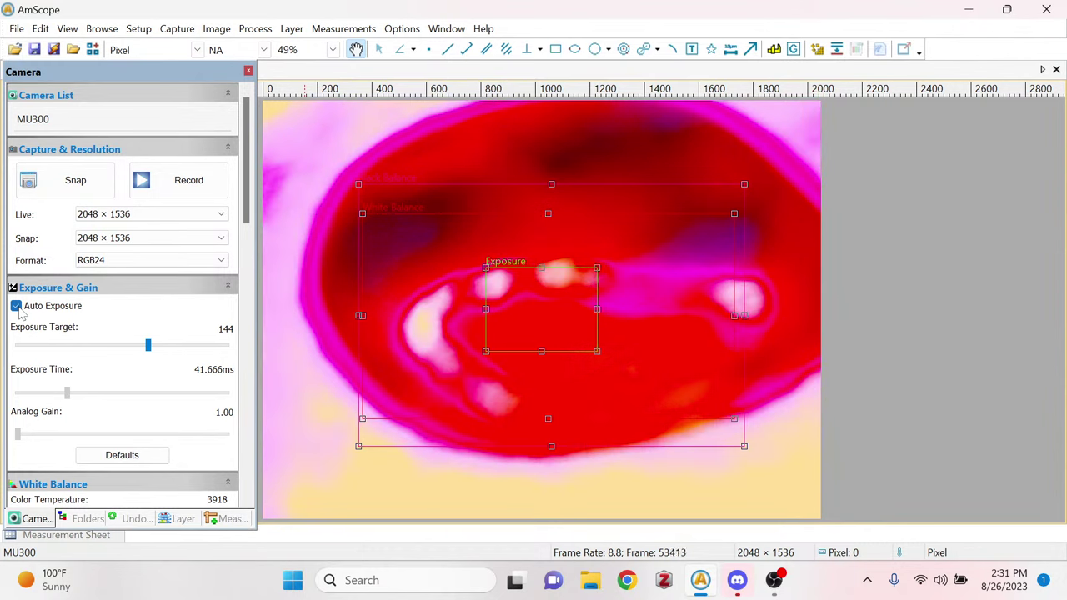
pyautogui.scroll(-3, 248, 160)
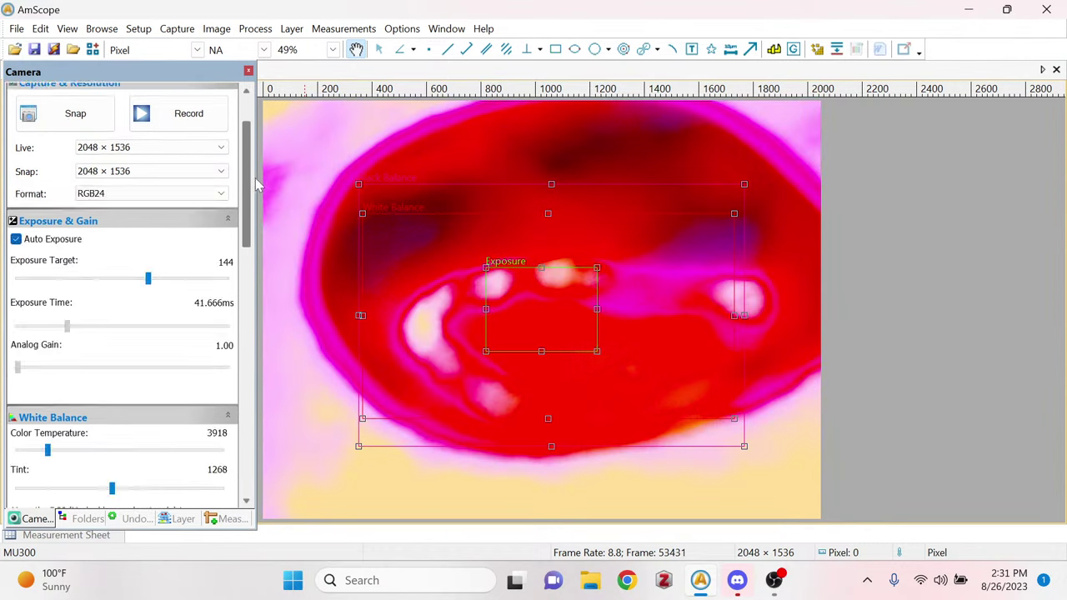
pyautogui.moveTo(111, 312)
pyautogui.mouseDown()
pyautogui.moveTo(33, 311)
pyautogui.moveTo(121, 325)
pyautogui.moveTo(222, 313)
pyautogui.moveTo(13, 327)
pyautogui.moveTo(102, 314)
pyautogui.mouseUp()
pyautogui.moveTo(49, 276)
pyautogui.mouseDown()
pyautogui.moveTo(32, 277)
pyautogui.moveTo(52, 277)
pyautogui.mouseUp()
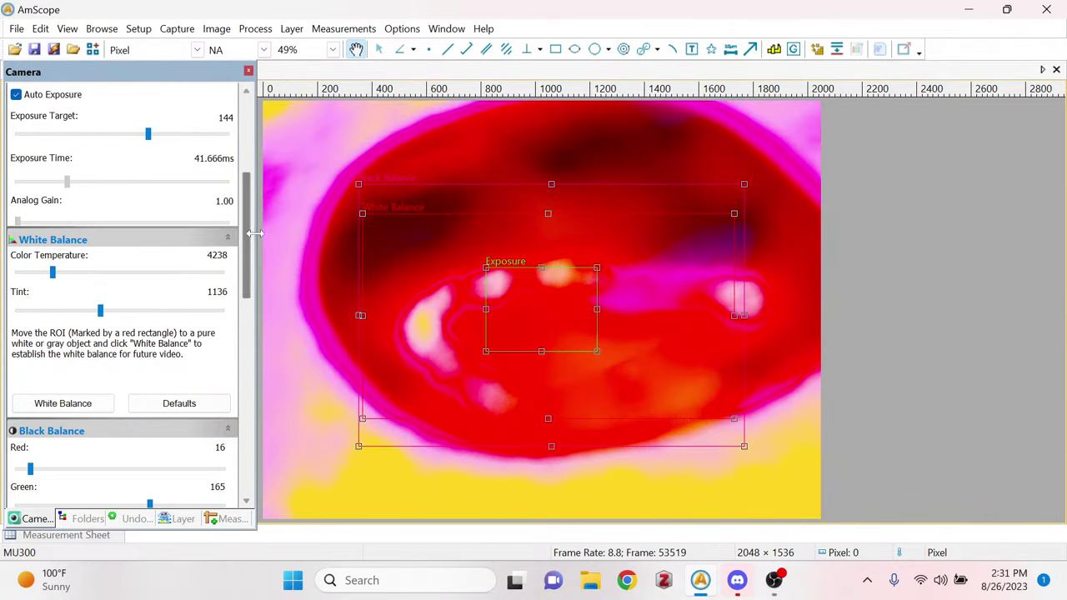
# Set the black balance to green 6 and blue 10, shift the hue to -22, and raise the contrast.
pyautogui.scroll(-3, 254, 287)
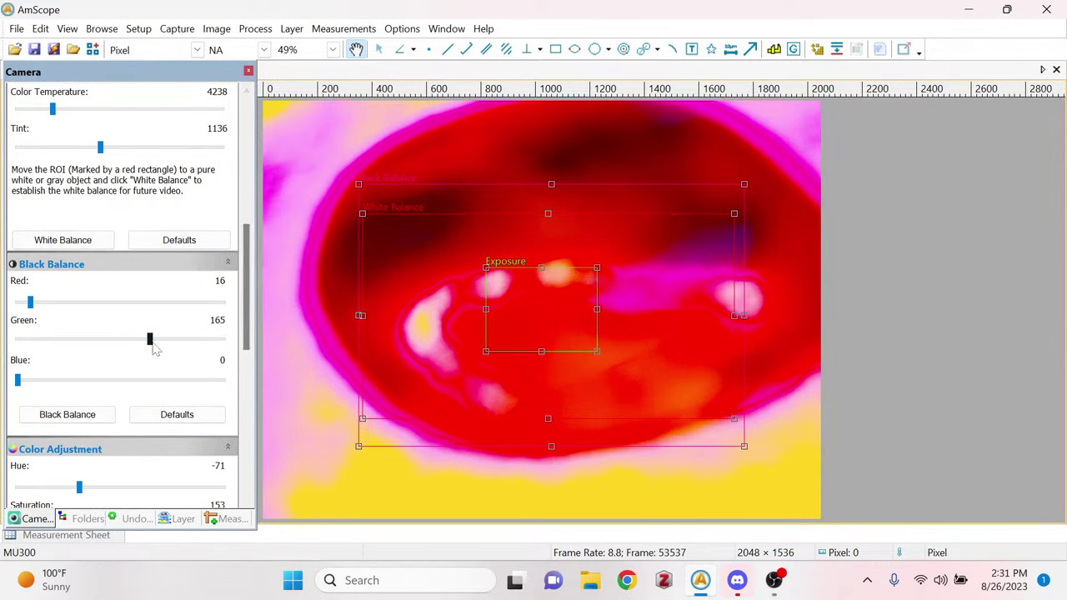
pyautogui.moveTo(150, 339); pyautogui.dragTo(27, 384)
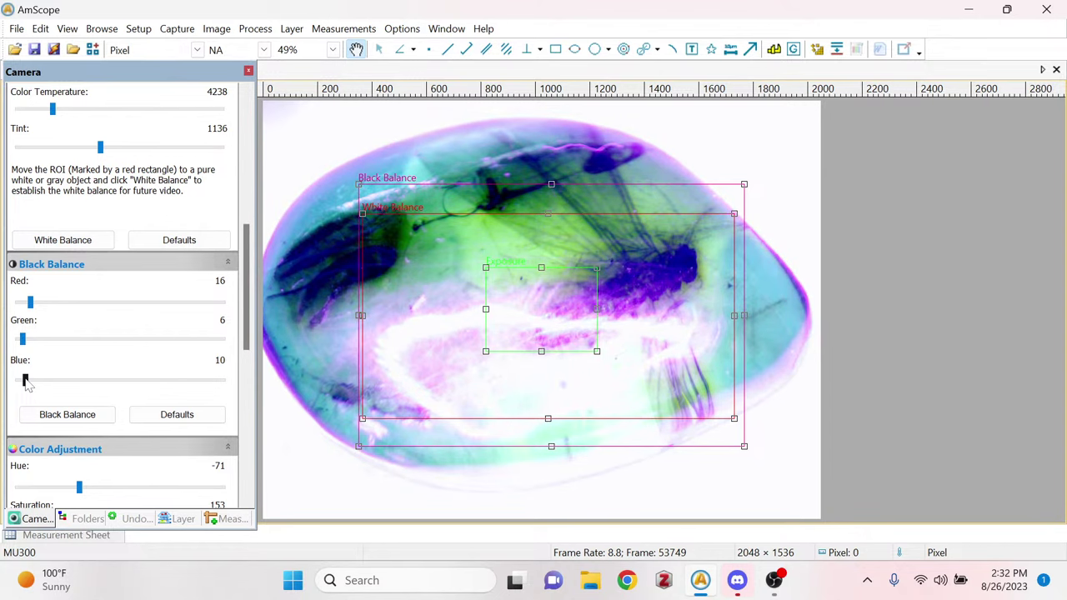
pyautogui.scroll(-3, 246, 287)
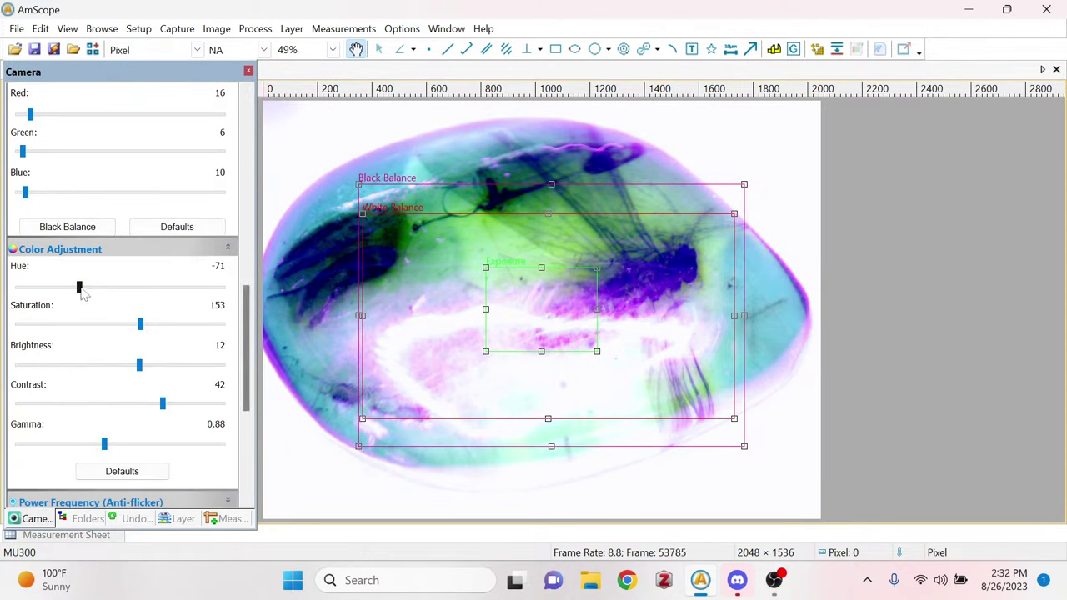
pyautogui.moveTo(83, 294); pyautogui.dragTo(107, 300)
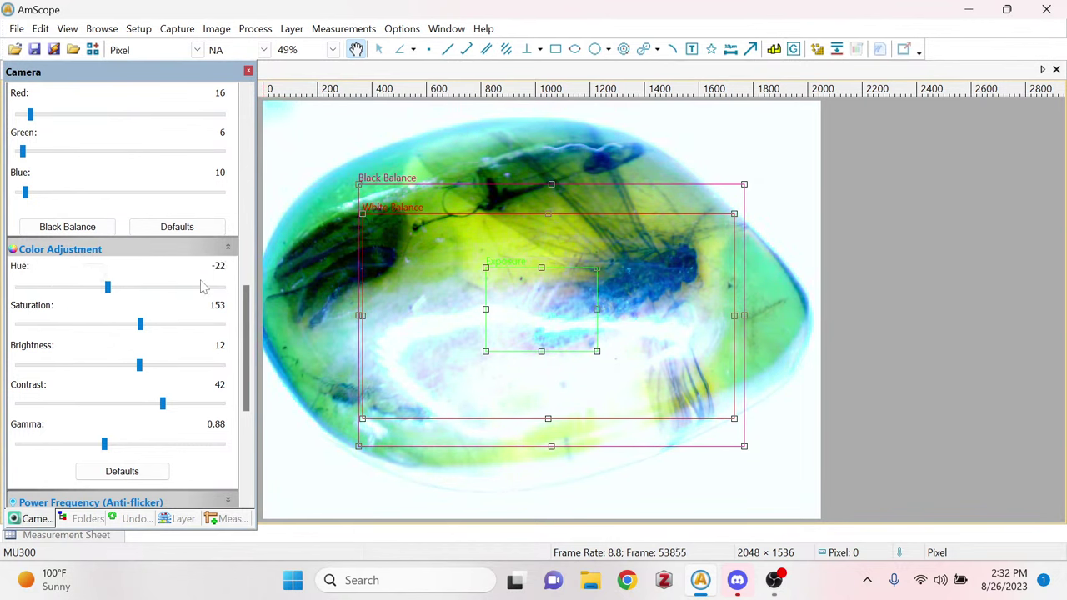
pyautogui.moveTo(158, 405); pyautogui.dragTo(185, 425)
# Turn off auto exposure and set the exposure time to 83.333 ms and the analog gain to 1.00.
pyautogui.moveTo(247, 331); pyautogui.dragTo(242, 175)
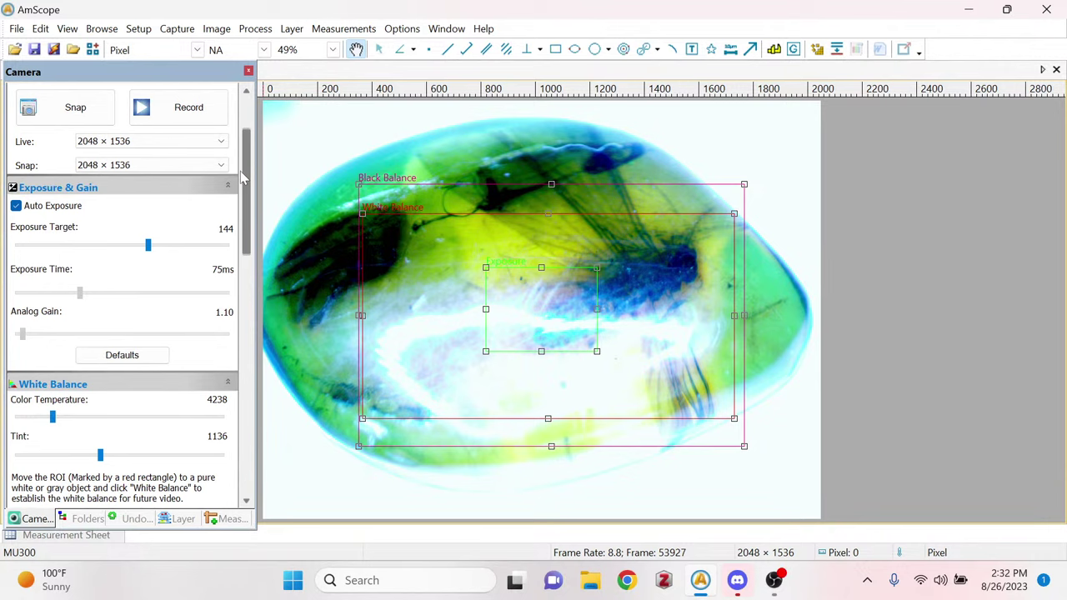
pyautogui.click(16, 206)
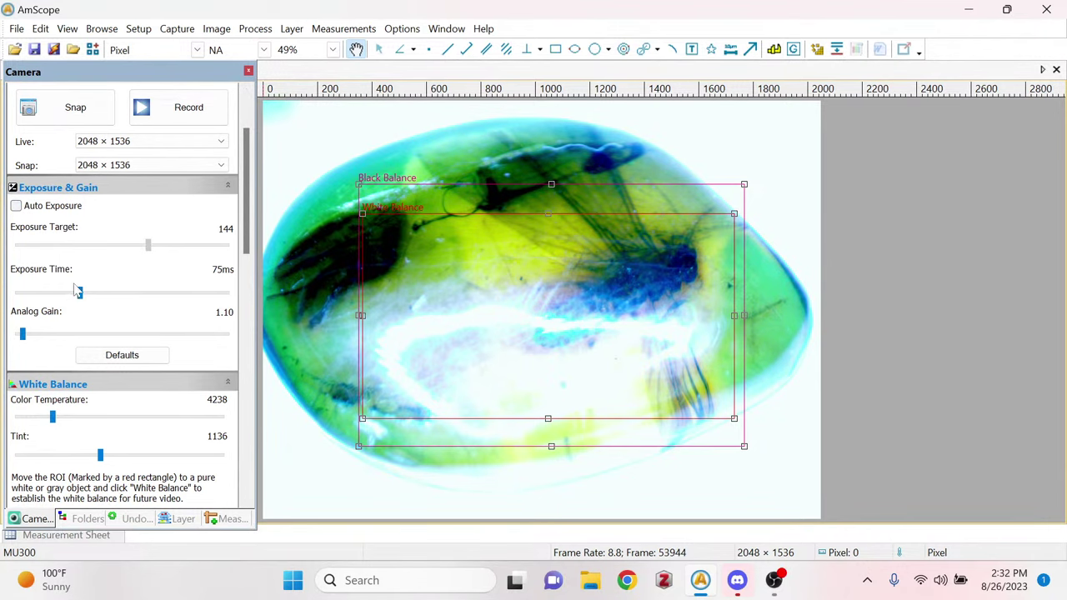
pyautogui.moveTo(81, 294); pyautogui.dragTo(143, 291)
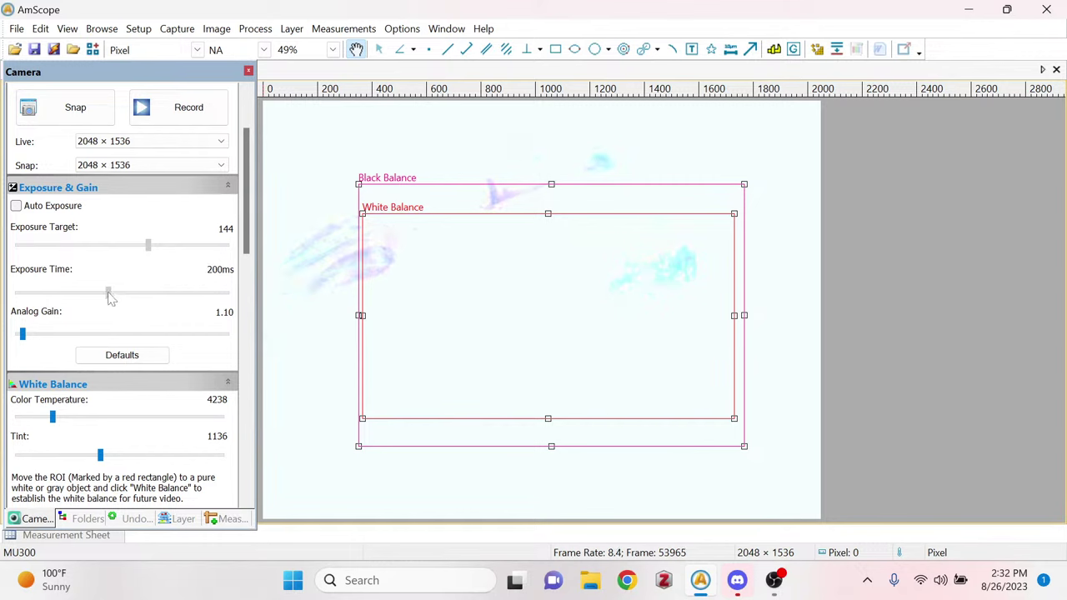
pyautogui.moveTo(109, 293); pyautogui.dragTo(84, 309)
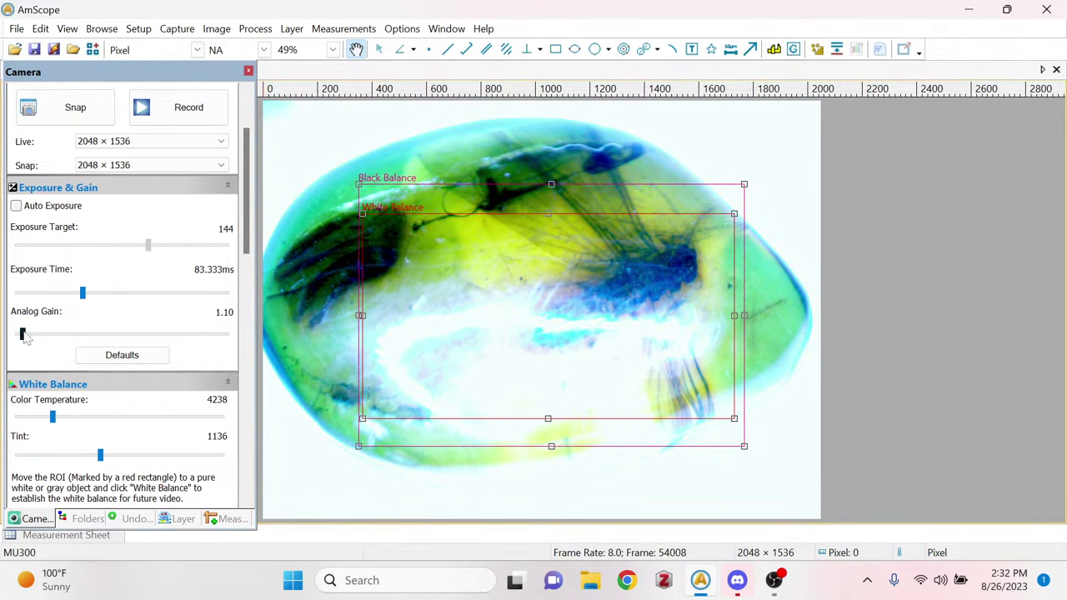
pyautogui.moveTo(36, 334); pyautogui.dragTo(6, 334)
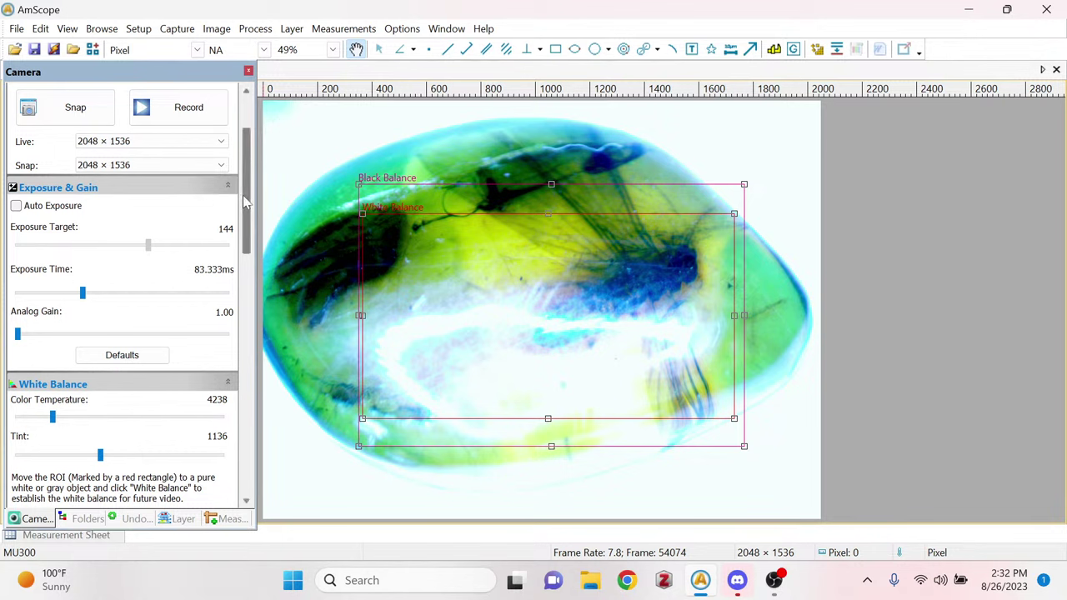
# Set the white balance color temperature to 9637 and the tint to 1432.
pyautogui.scroll(-3, 242, 201)
pyautogui.moveTo(52, 318); pyautogui.dragTo(199, 309)
pyautogui.moveTo(224, 307); pyautogui.dragTo(142, 326)
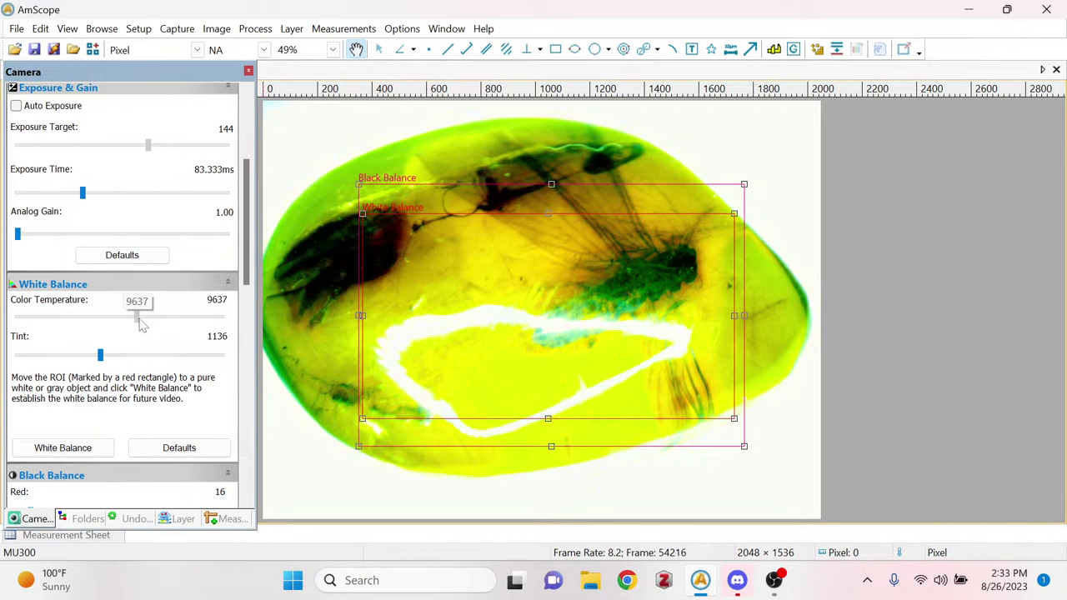
pyautogui.moveTo(100, 355); pyautogui.dragTo(129, 377)
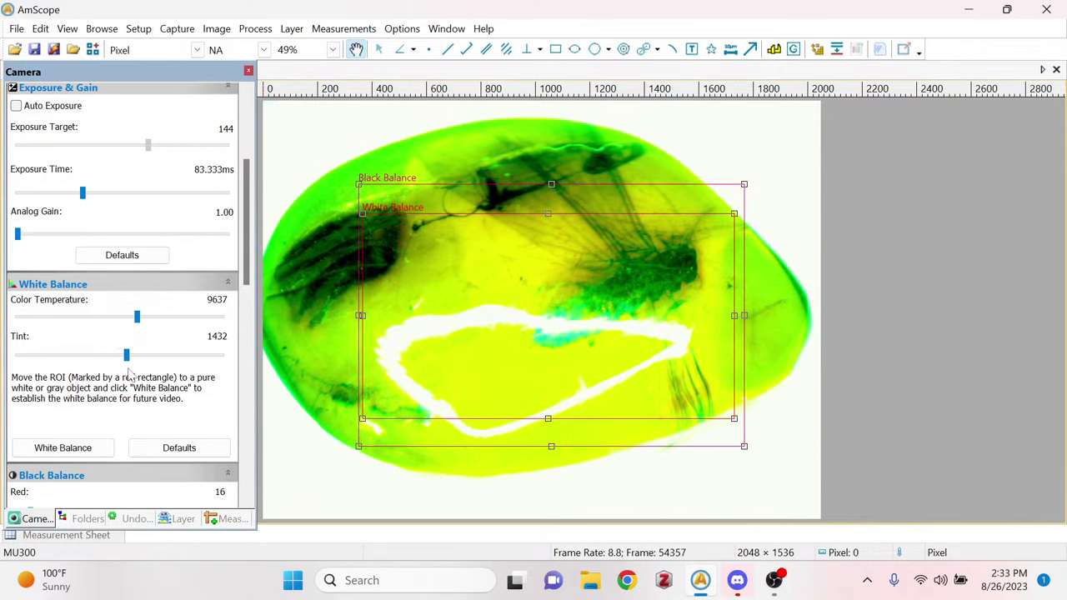
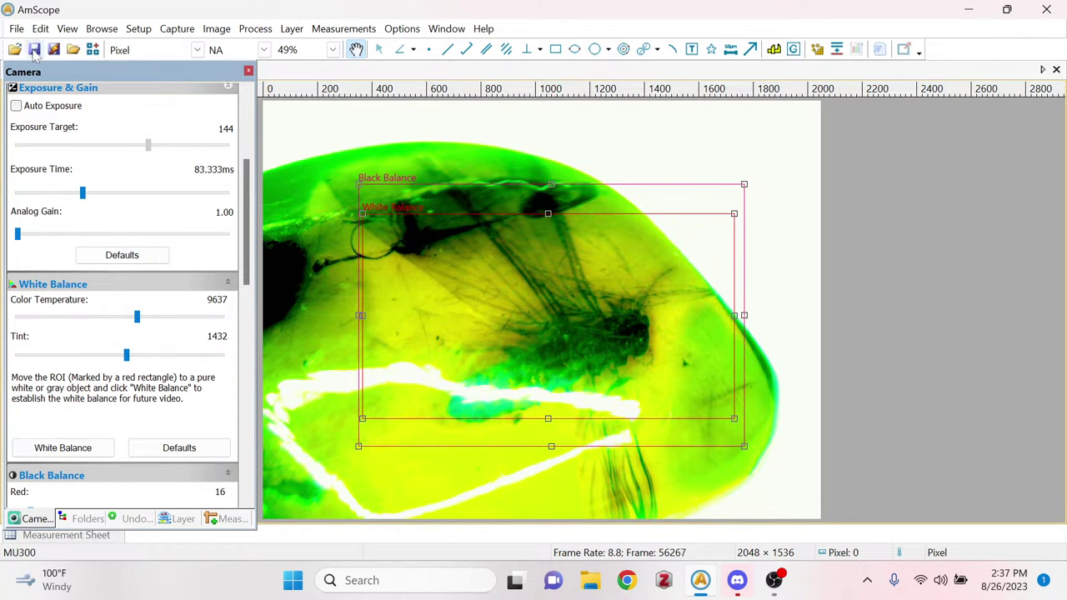
# Snap the live amber view and save the captured image as a PNG named Amber 6 in the Microstream 1 folder.
pyautogui.scroll(3, 106, 119)
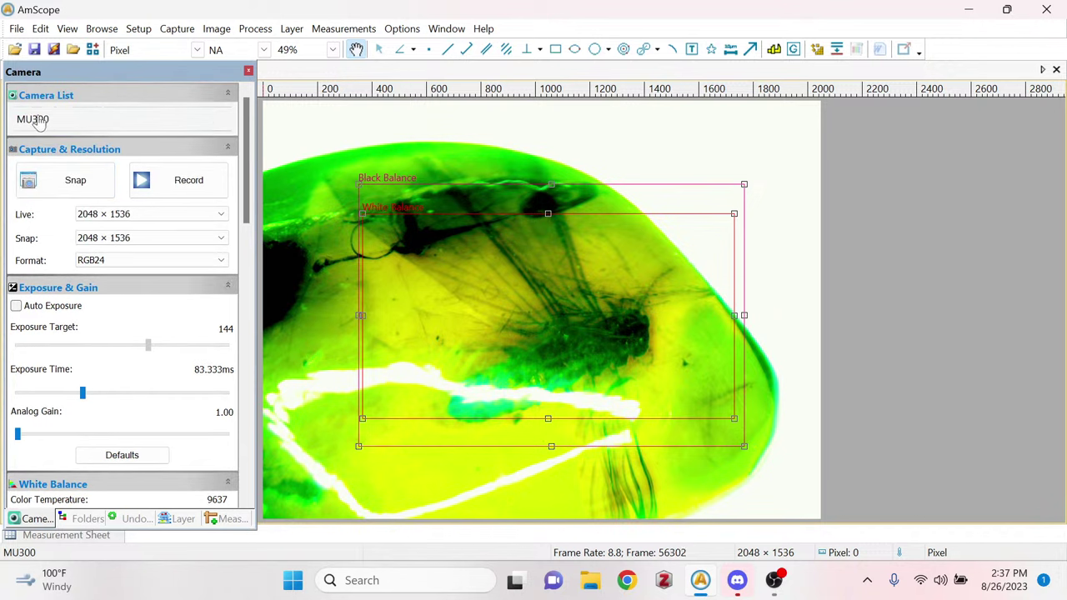
pyautogui.click(83, 181)
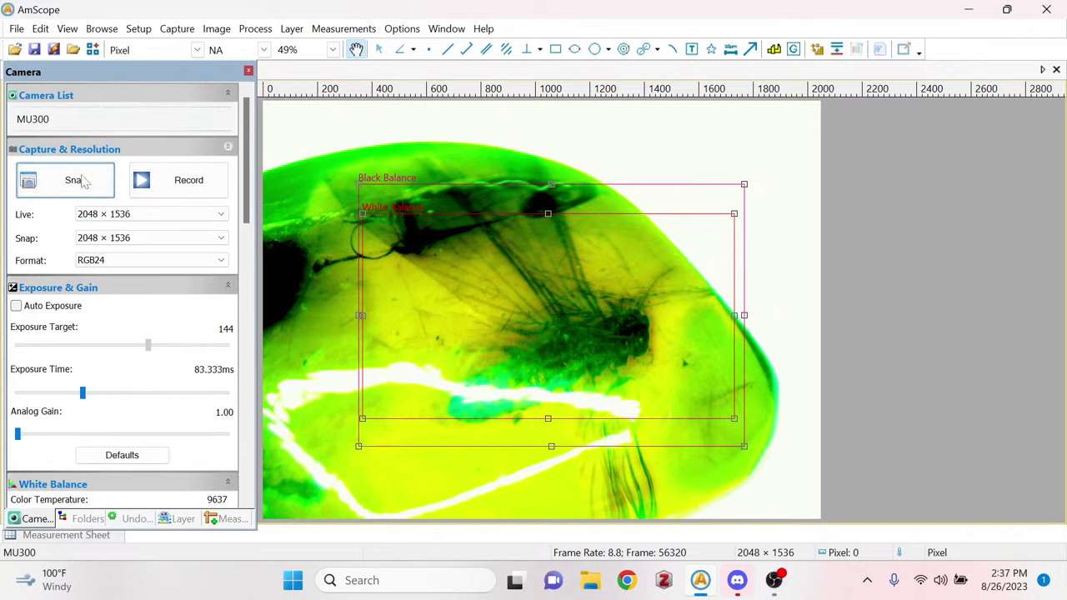
pyautogui.click(36, 50)
pyautogui.scroll(-5, 457, 190)
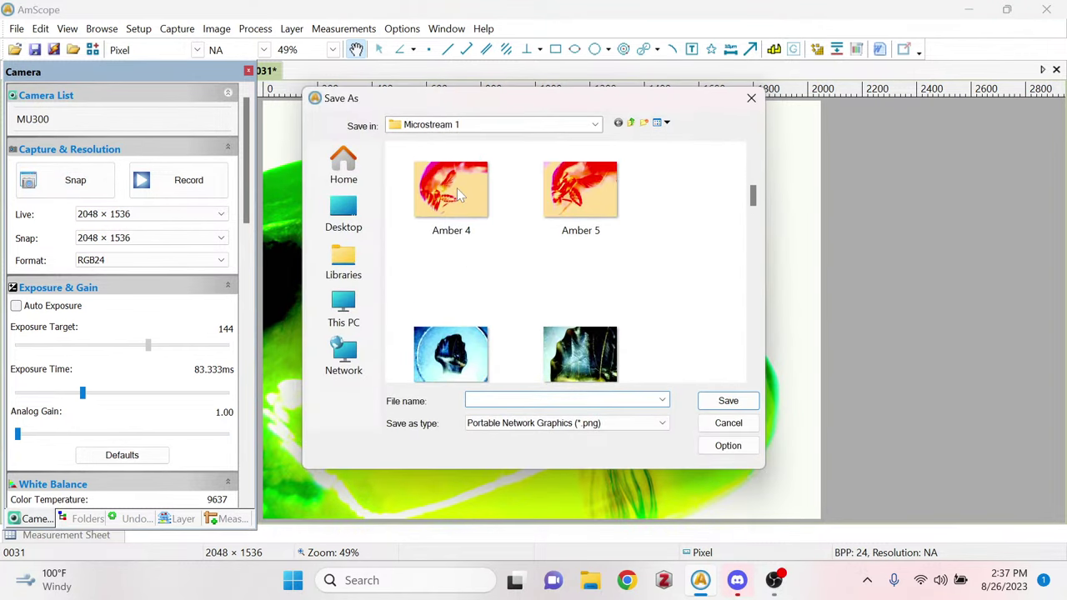
pyautogui.scroll(-3, 456, 191)
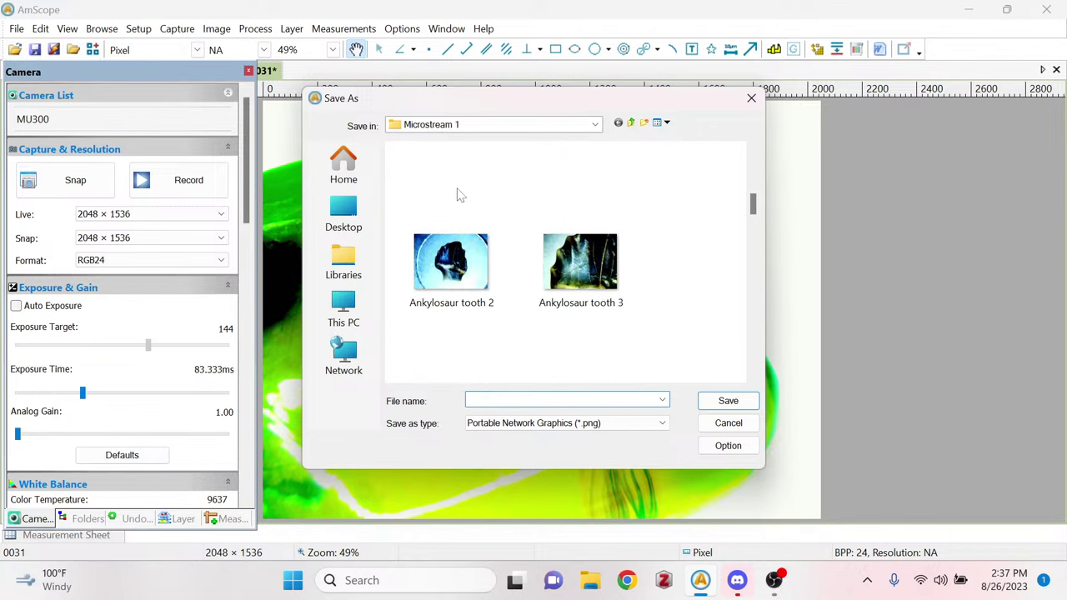
pyautogui.write('Amber')
pyautogui.press('Return')
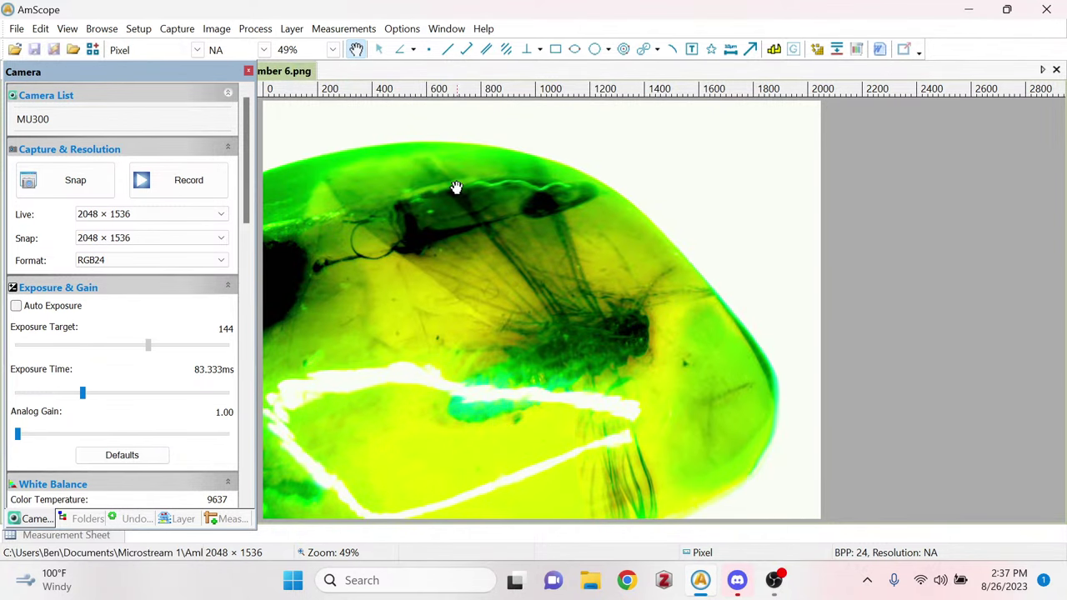
# Set the white balance color temperature to 7292 and the tint to 1683, and close the Amber 6 image to return to live video.
pyautogui.moveTo(246, 183); pyautogui.dragTo(245, 270)
pyautogui.moveTo(140, 231); pyautogui.dragTo(105, 231)
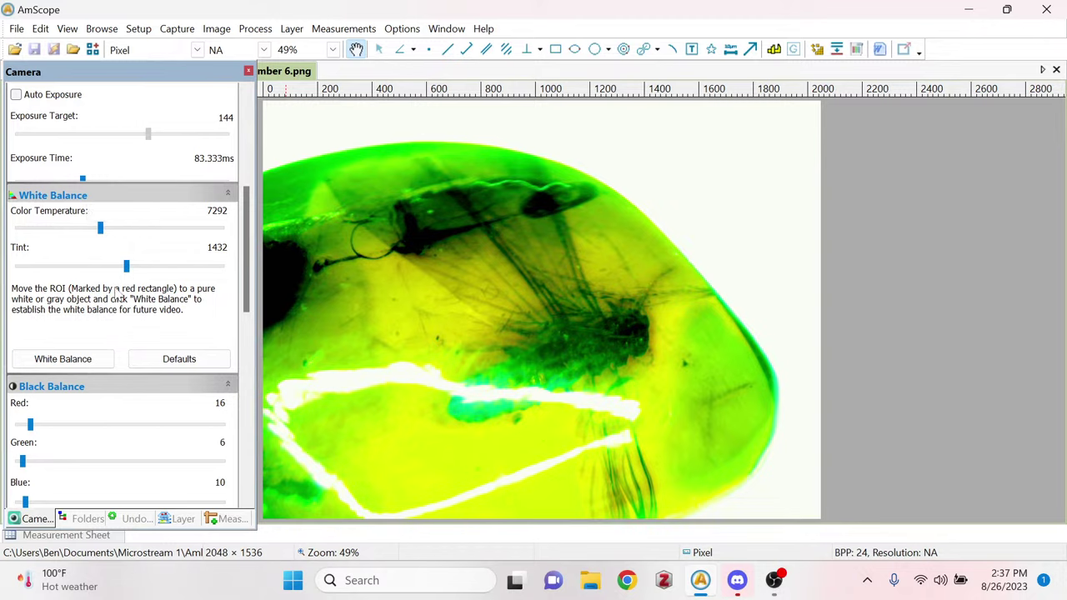
pyautogui.moveTo(126, 267); pyautogui.dragTo(148, 267)
pyautogui.rightClick(289, 75)
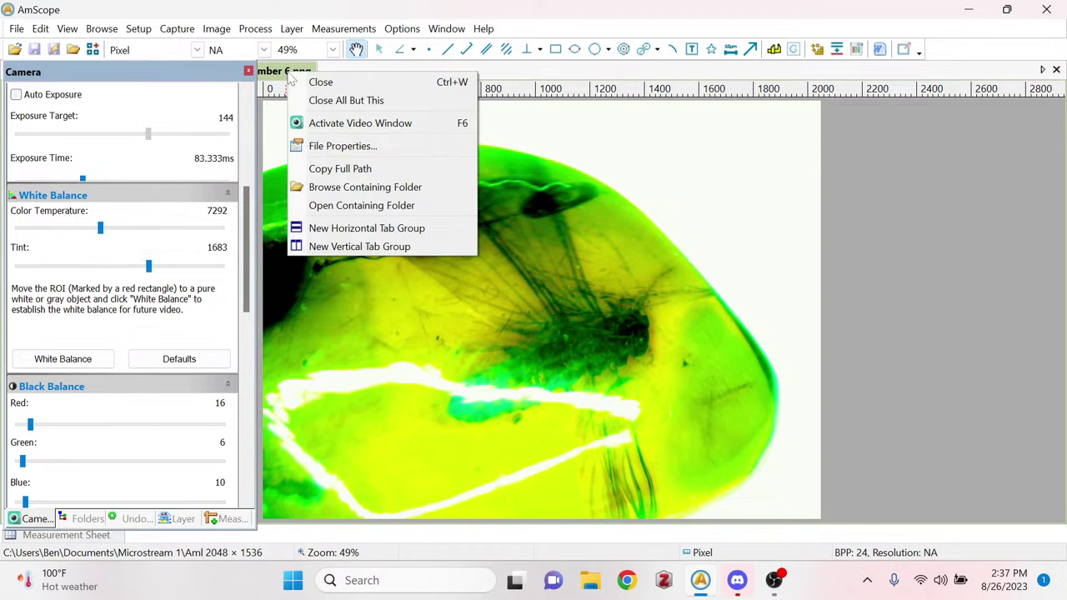
pyautogui.click(317, 81)
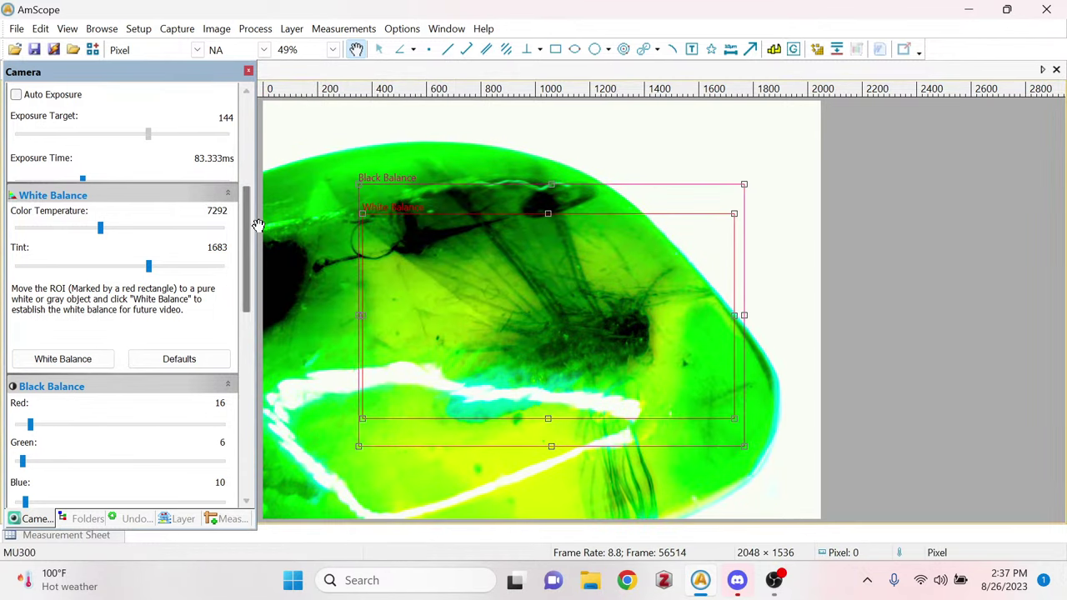
# Set the color adjustment to brightness 49, contrast 74, saturation 150 and hue 107.
pyautogui.moveTo(246, 236); pyautogui.dragTo(244, 340)
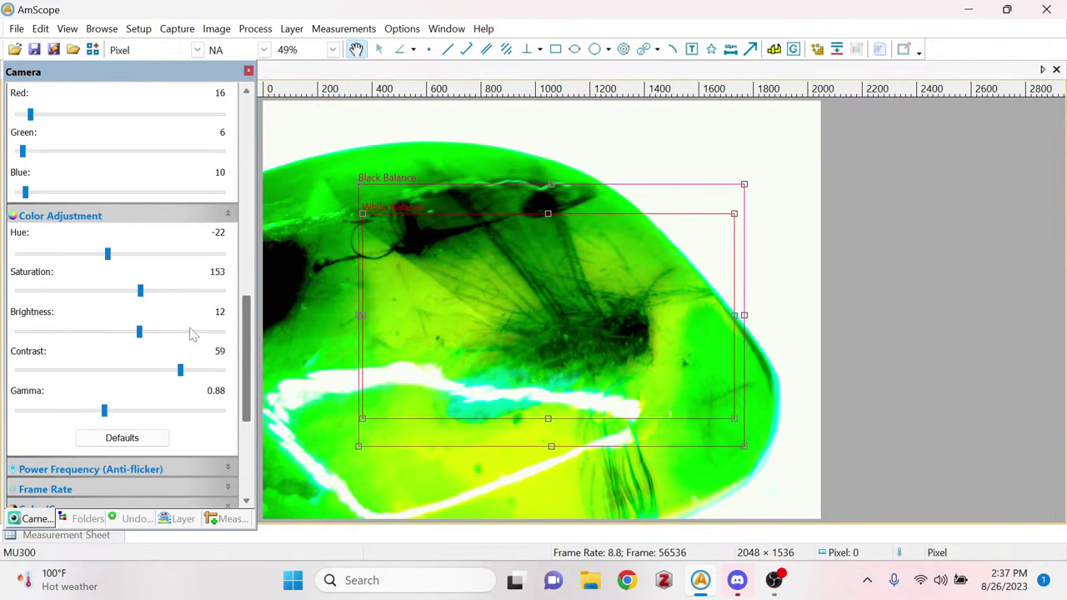
pyautogui.moveTo(140, 331); pyautogui.dragTo(185, 356)
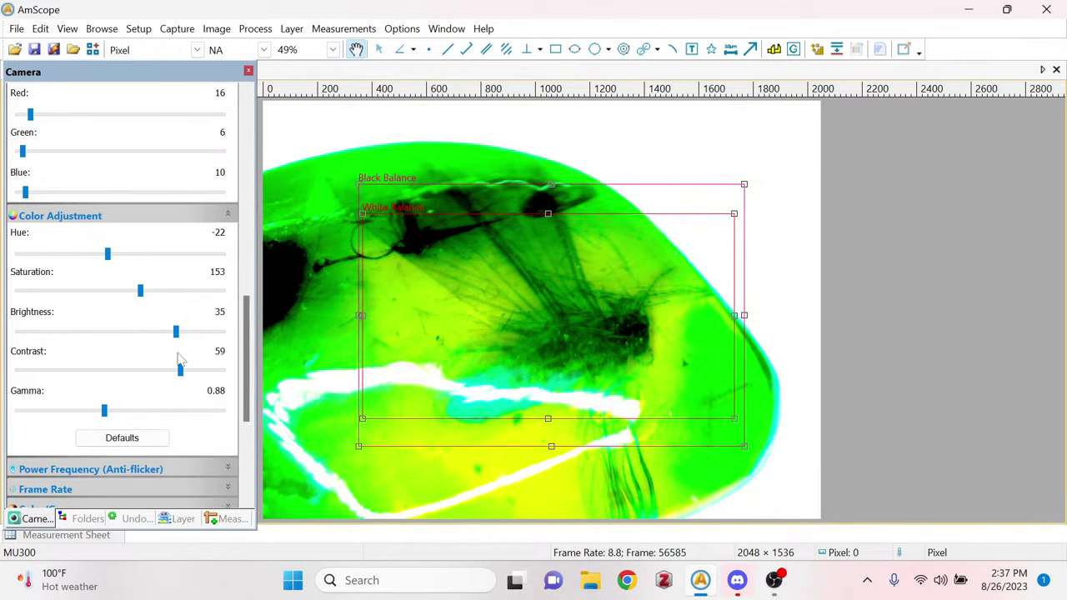
pyautogui.moveTo(180, 374)
pyautogui.mouseDown()
pyautogui.moveTo(150, 374)
pyautogui.moveTo(194, 378)
pyautogui.mouseUp()
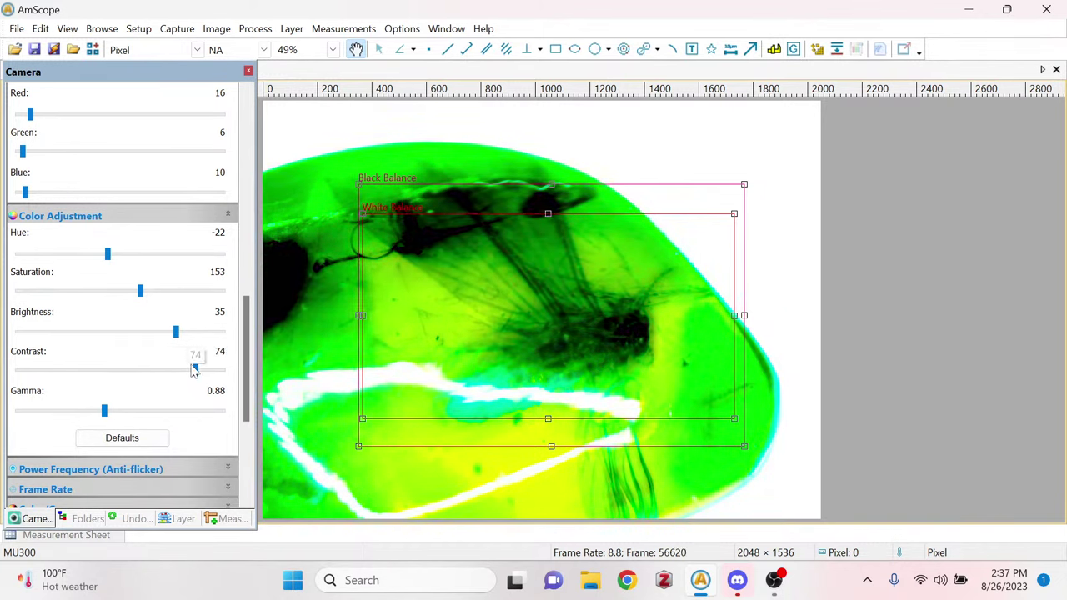
pyautogui.moveTo(177, 335); pyautogui.dragTo(200, 334)
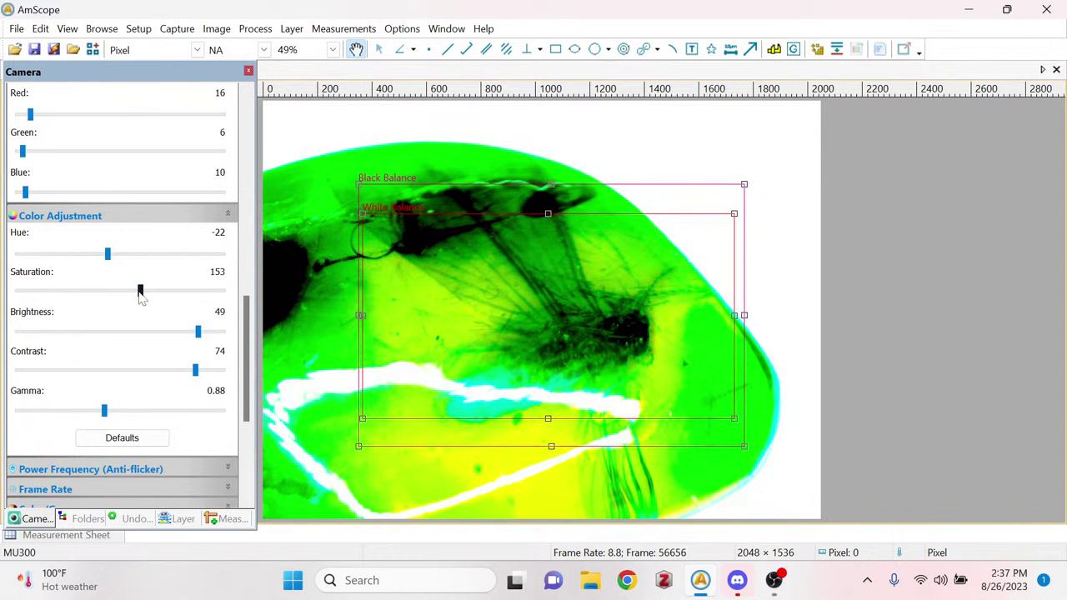
pyautogui.moveTo(141, 299)
pyautogui.mouseDown()
pyautogui.moveTo(205, 297)
pyautogui.moveTo(115, 302)
pyautogui.moveTo(138, 308)
pyautogui.mouseUp()
pyautogui.moveTo(108, 258); pyautogui.dragTo(181, 258)
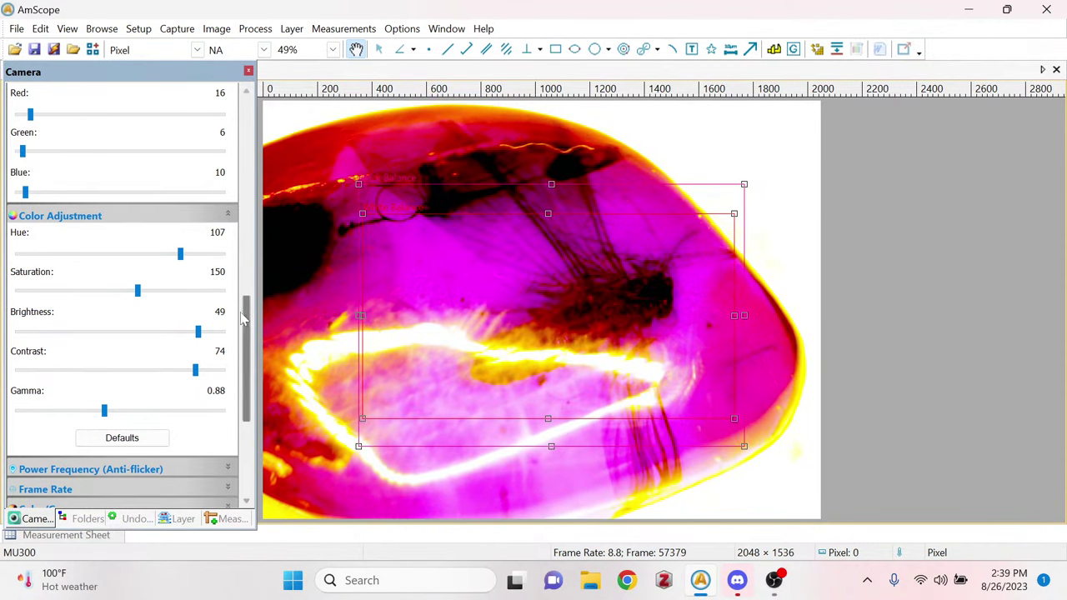
# Try a lower white balance color temperature, and settle it at 7967.
pyautogui.moveTo(245, 304); pyautogui.dragTo(255, 223)
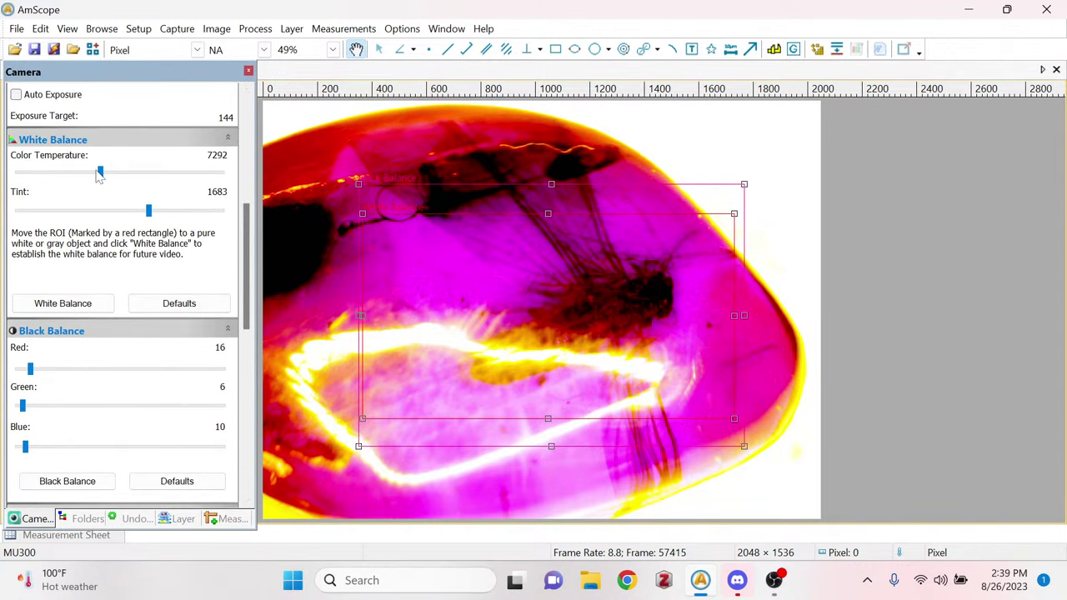
pyautogui.scroll(-5, 98, 174)
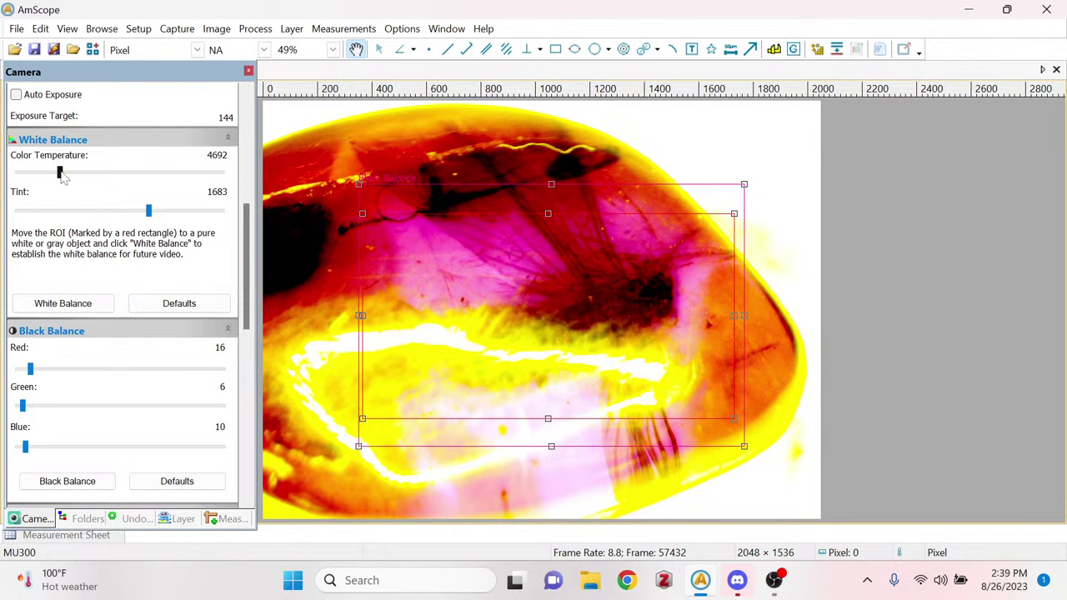
pyautogui.moveTo(61, 174); pyautogui.dragTo(122, 194)
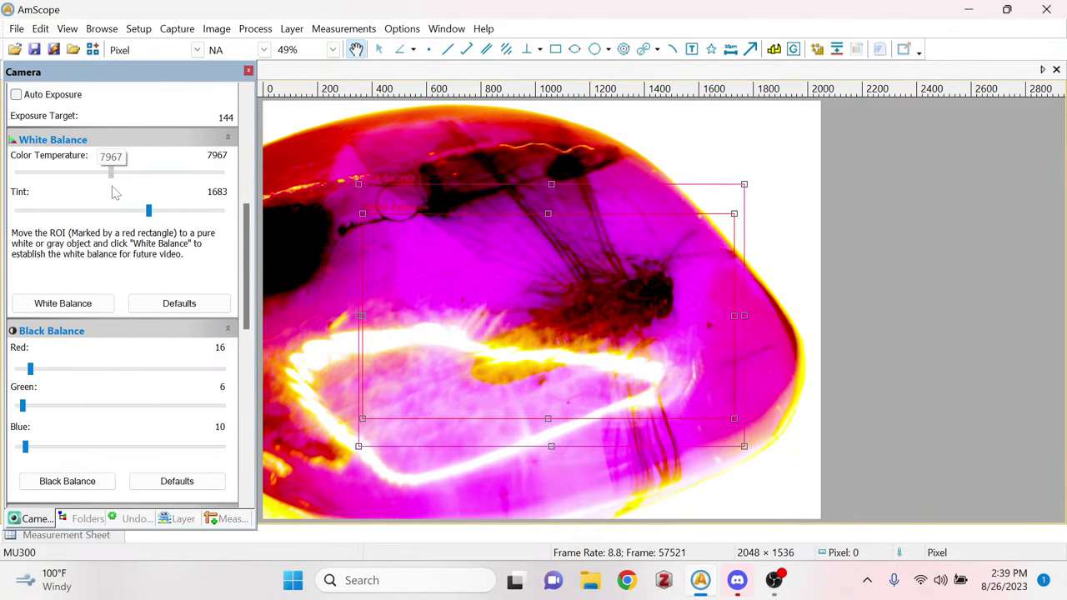
# Save the current amber view as a PNG named Amber 7 in the Microstream 1 folder.
pyautogui.click(35, 50)
pyautogui.scroll(-5, 682, 198)
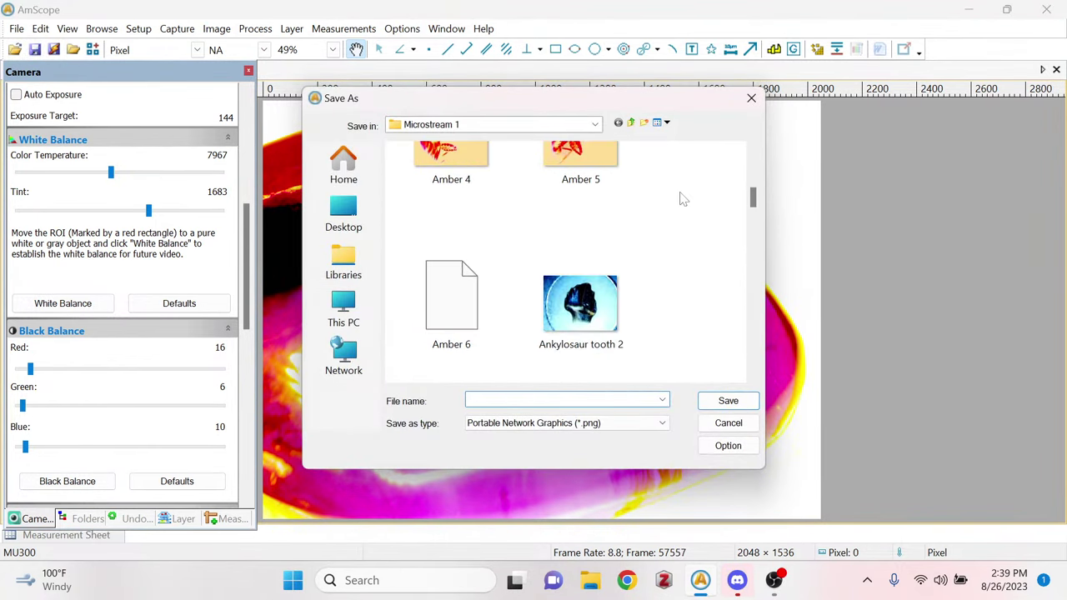
pyautogui.scroll(-1, 682, 198)
pyautogui.scroll(1, 681, 198)
pyautogui.write('Amber ')
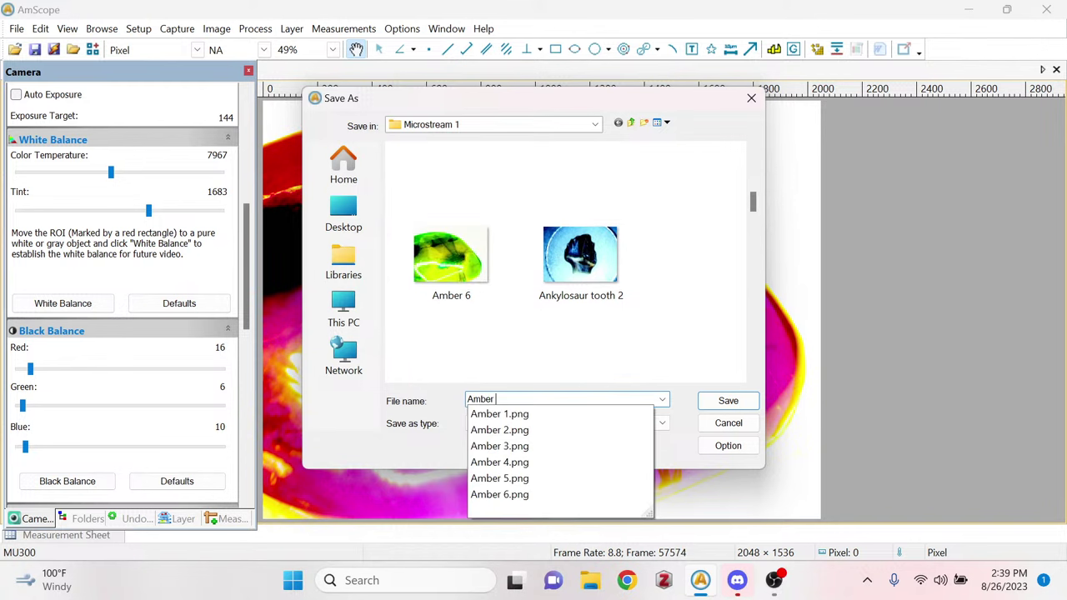
pyautogui.write('7')
pyautogui.press('Return')
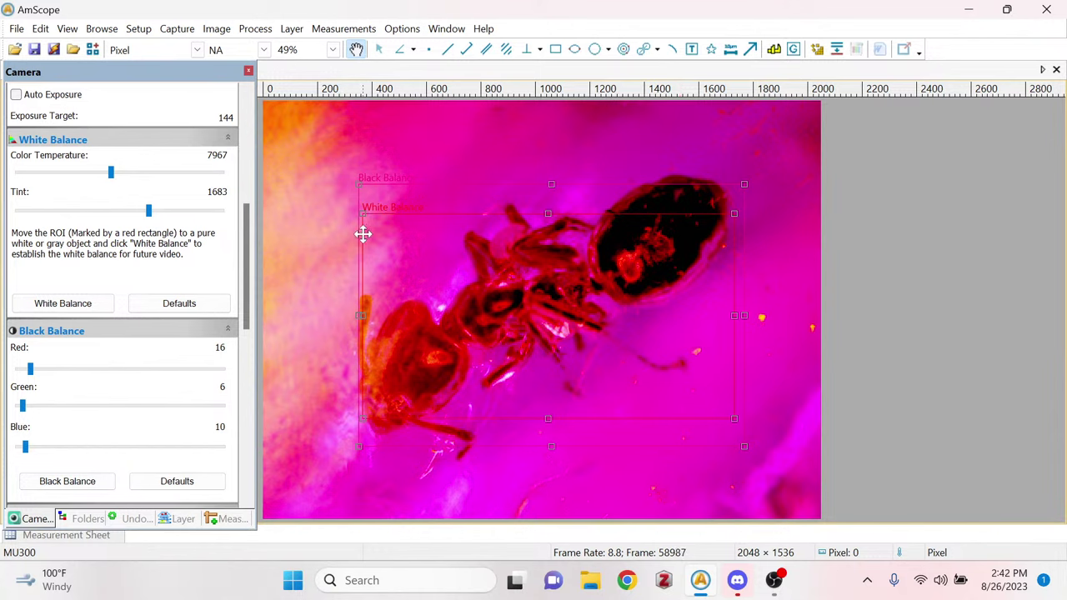
# Set the white balance color temperature to 5978 for the ant specimen and save the view as Amber 8 PNG in Microstream 1.
pyautogui.moveTo(246, 229); pyautogui.dragTo(244, 214)
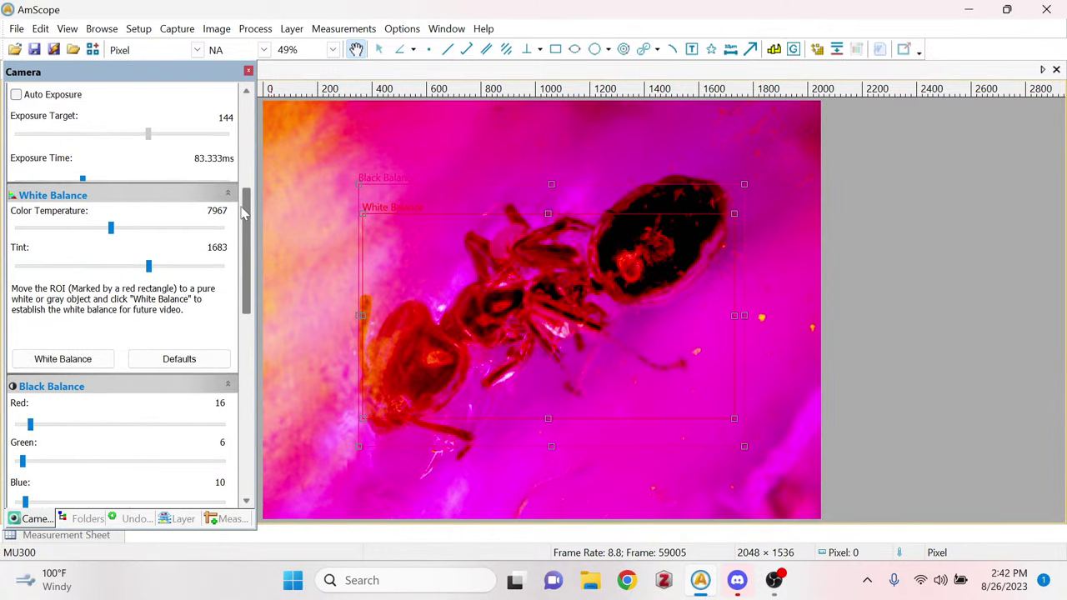
pyautogui.moveTo(111, 228); pyautogui.dragTo(84, 249)
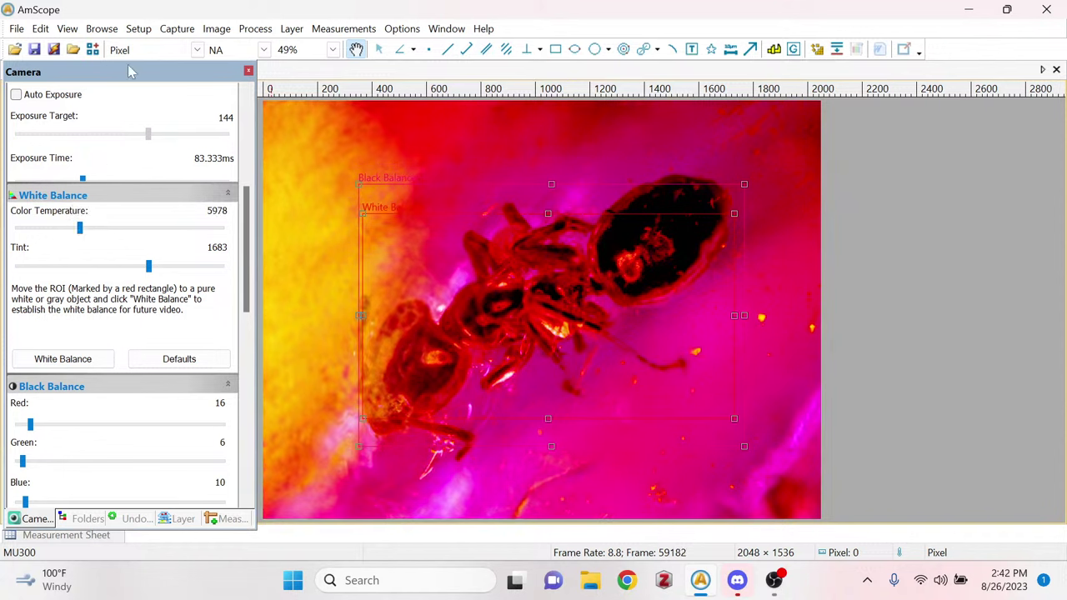
pyautogui.click(35, 49)
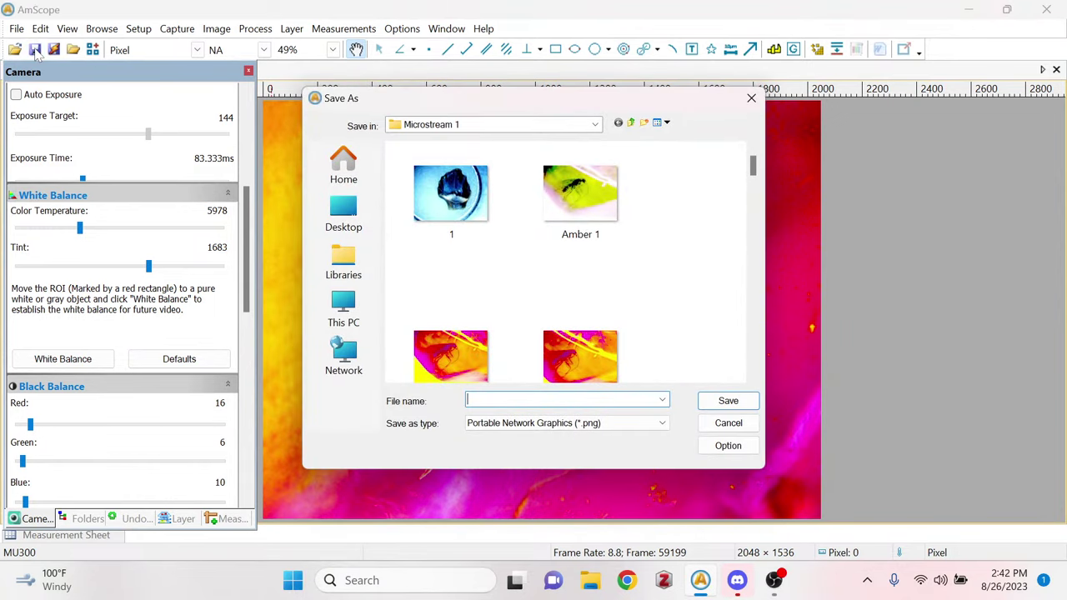
pyautogui.scroll(-6, 543, 266)
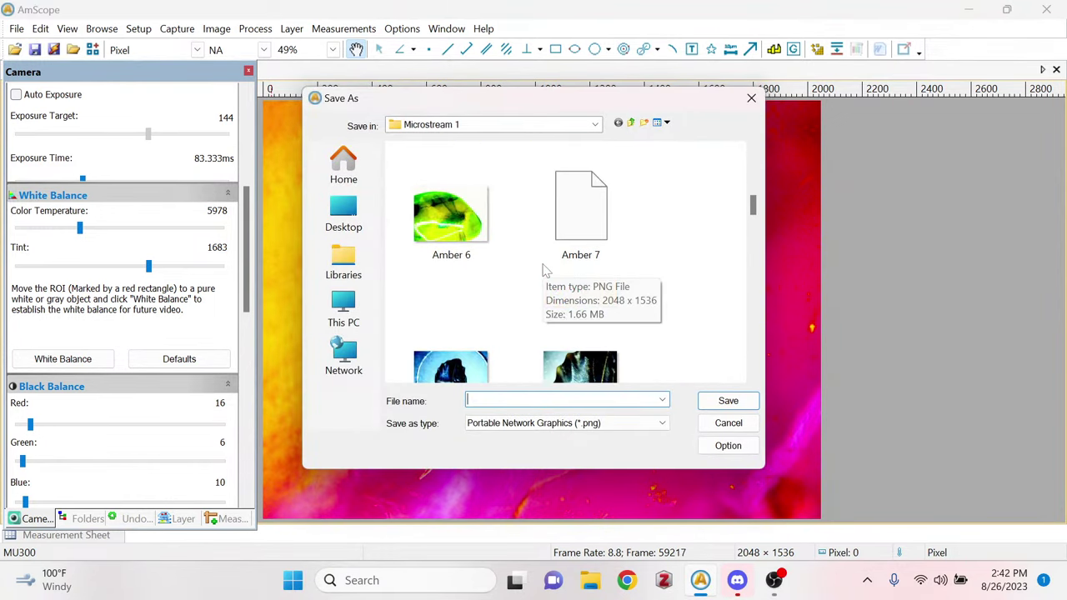
pyautogui.scroll(-2, 543, 267)
pyautogui.scroll(2, 695, 338)
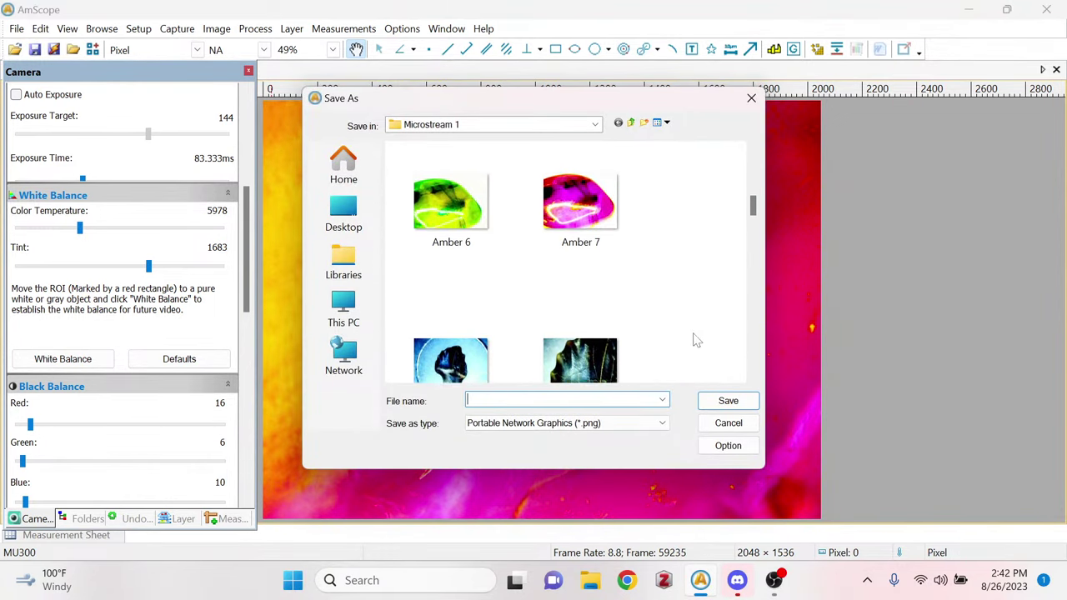
pyautogui.write('Amber ')
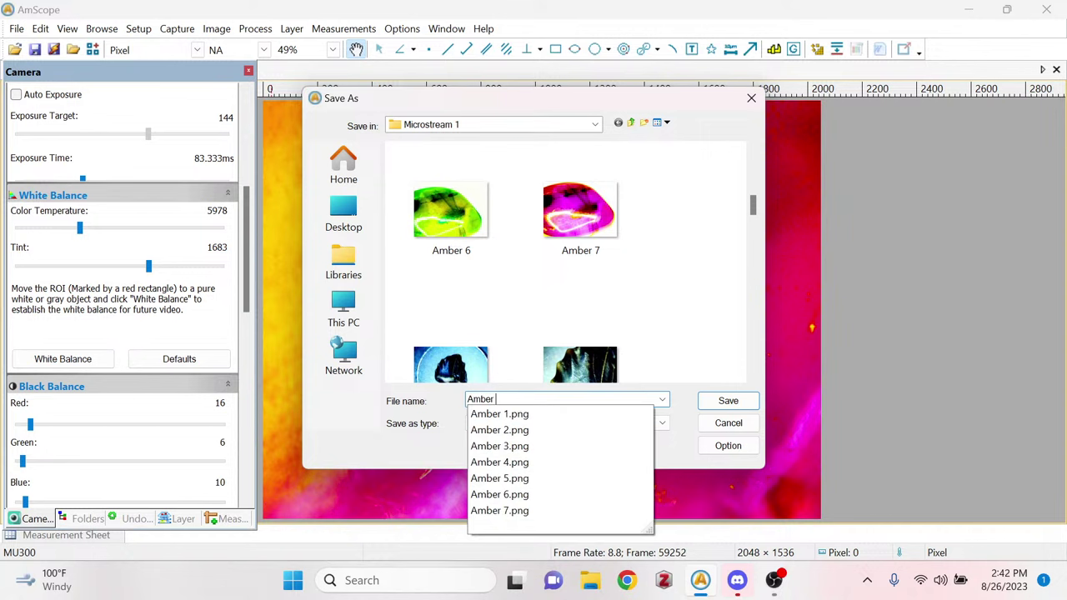
pyautogui.write('8')
pyautogui.press('Return')
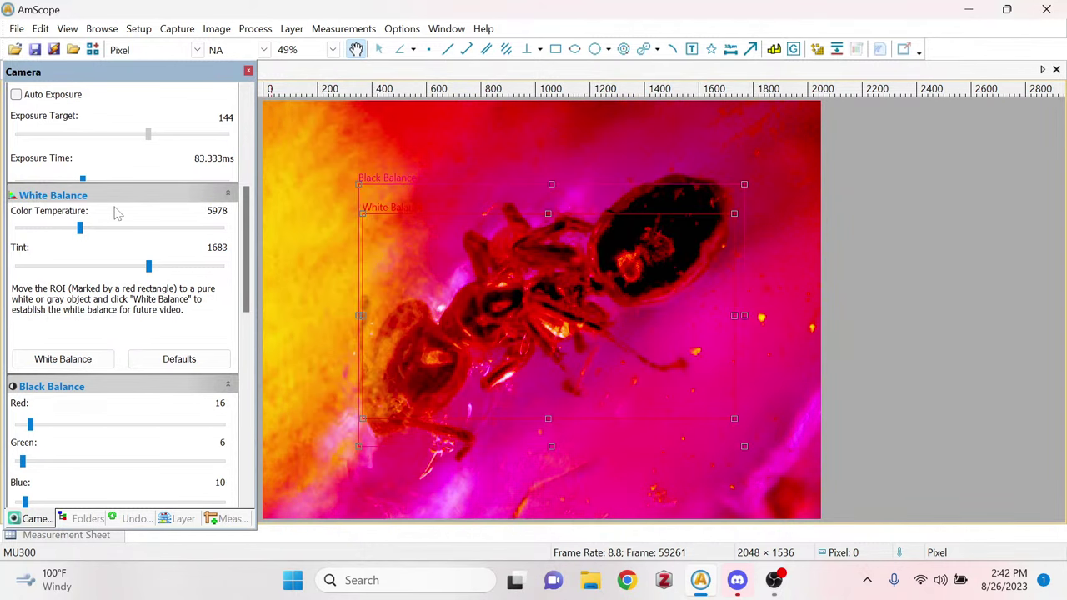
# Set the white balance tint to 1658, the exposure time to 100 ms and the analog gain to 1.07.
pyautogui.click(184, 270)
pyautogui.moveTo(187, 270); pyautogui.dragTo(147, 266)
pyautogui.scroll(1, 250, 231)
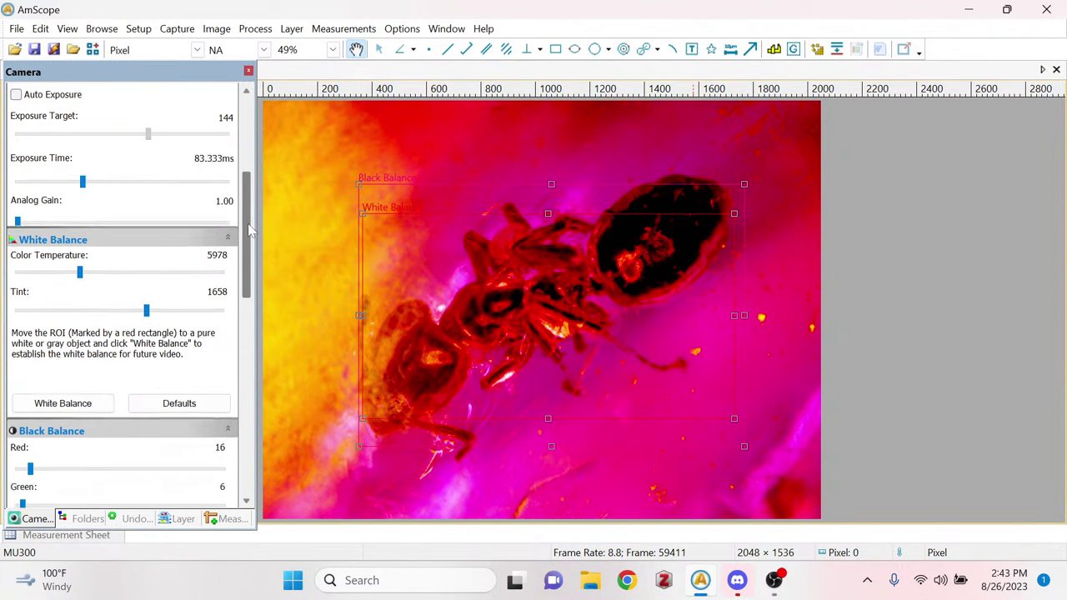
pyautogui.scroll(2, 250, 231)
pyautogui.moveTo(83, 227); pyautogui.dragTo(110, 230)
pyautogui.moveTo(104, 230)
pyautogui.mouseDown()
pyautogui.moveTo(79, 231)
pyautogui.moveTo(88, 233)
pyautogui.mouseUp()
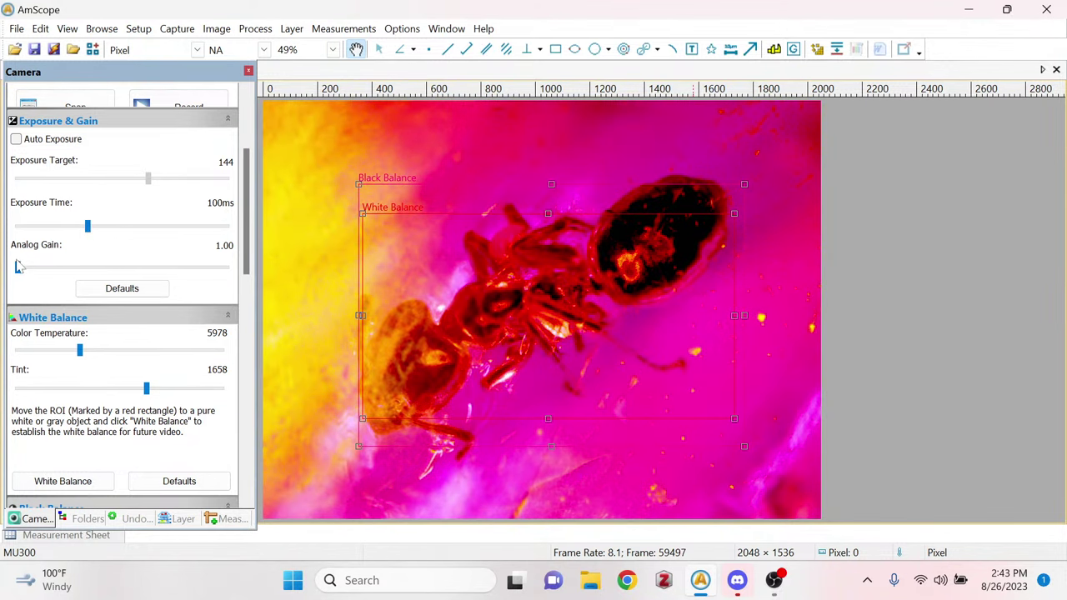
pyautogui.moveTo(20, 271)
pyautogui.mouseDown()
pyautogui.moveTo(79, 275)
pyautogui.moveTo(32, 275)
pyautogui.moveTo(24, 286)
pyautogui.mouseUp()
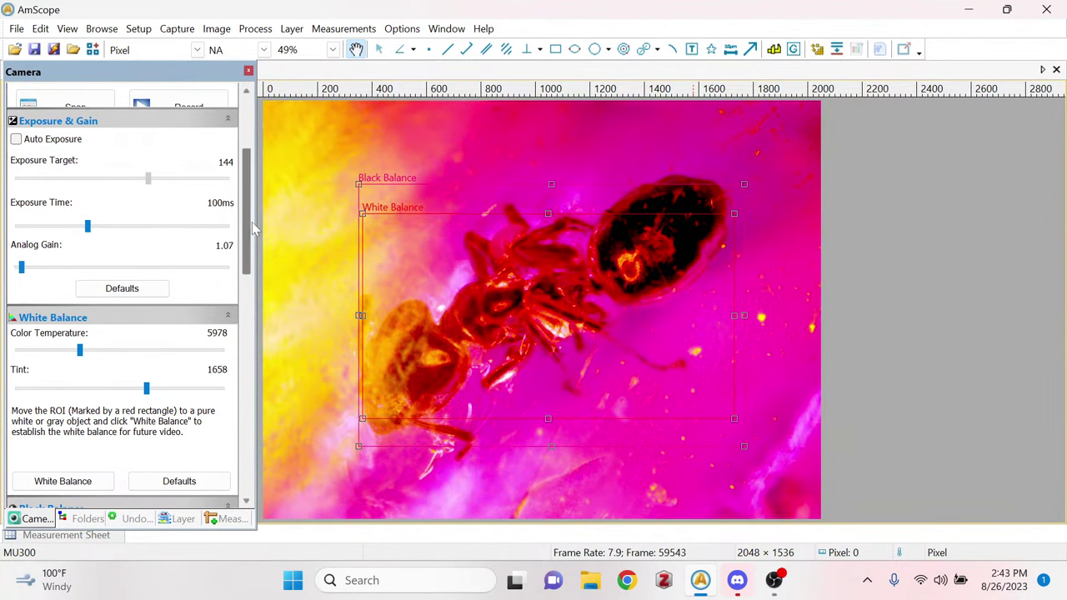
# Set the black balance to red 34, green 16 and blue 12.
pyautogui.moveTo(248, 225); pyautogui.dragTo(247, 319)
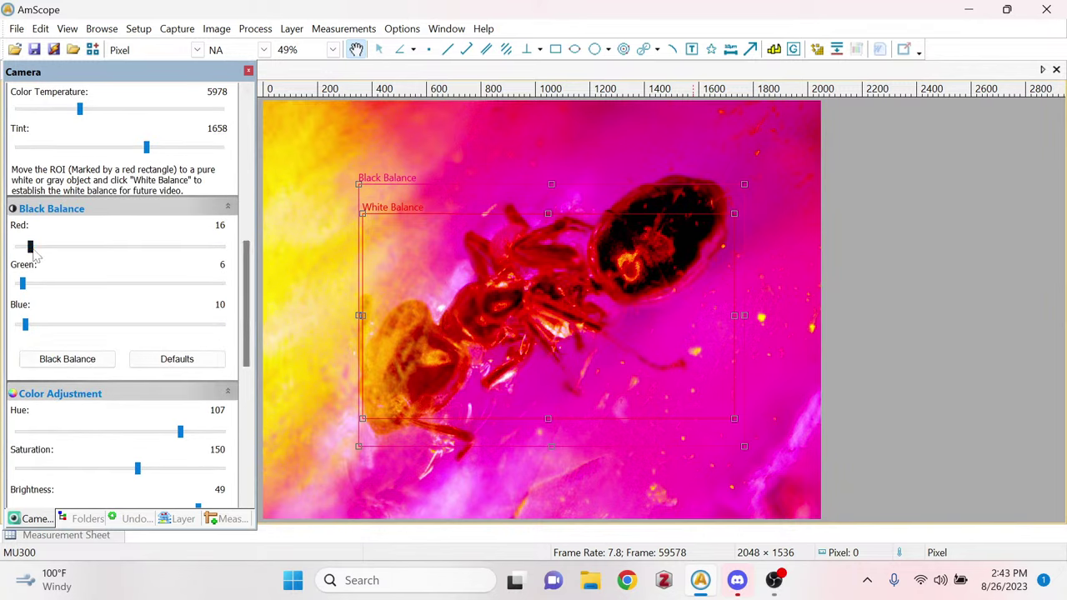
pyautogui.moveTo(46, 256); pyautogui.dragTo(29, 348)
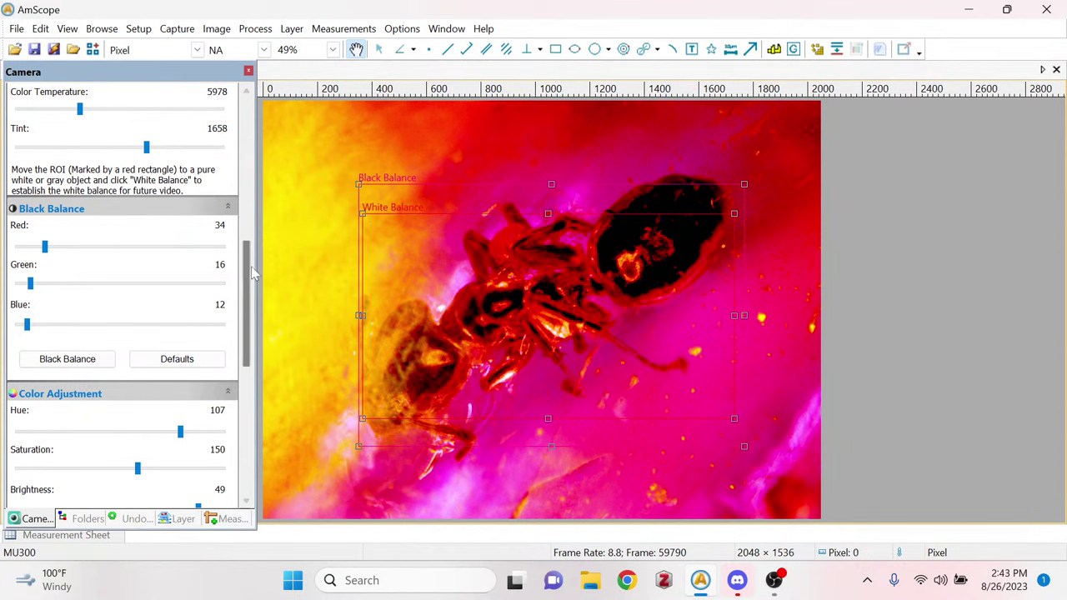
# Set the color adjustment to hue 64, saturation 156, brightness 52 and contrast 68 for the ant view.
pyautogui.scroll(-3, 208, 307)
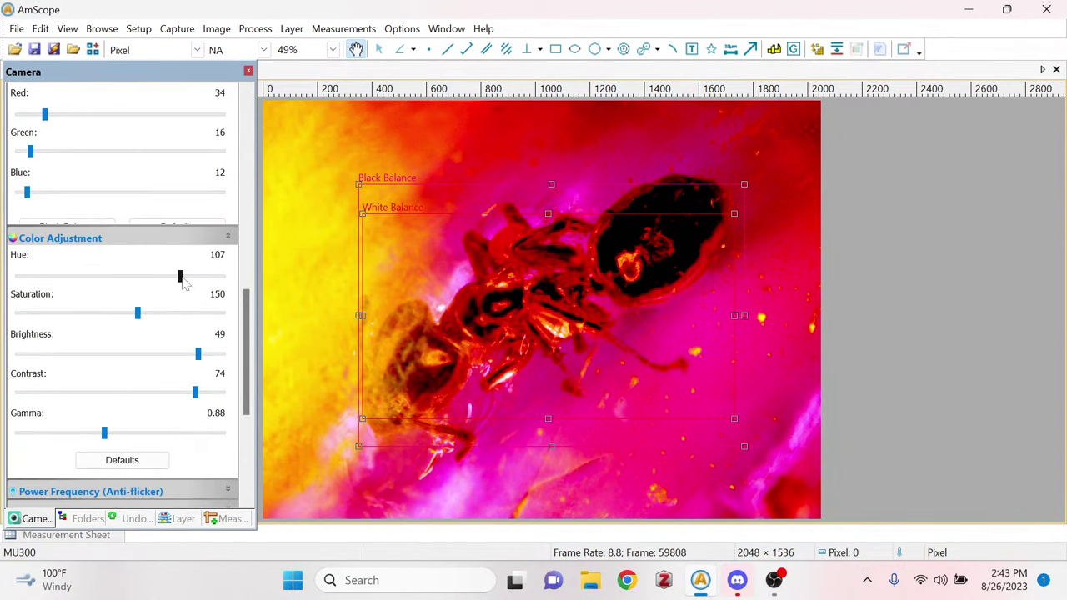
pyautogui.moveTo(180, 276); pyautogui.dragTo(146, 315)
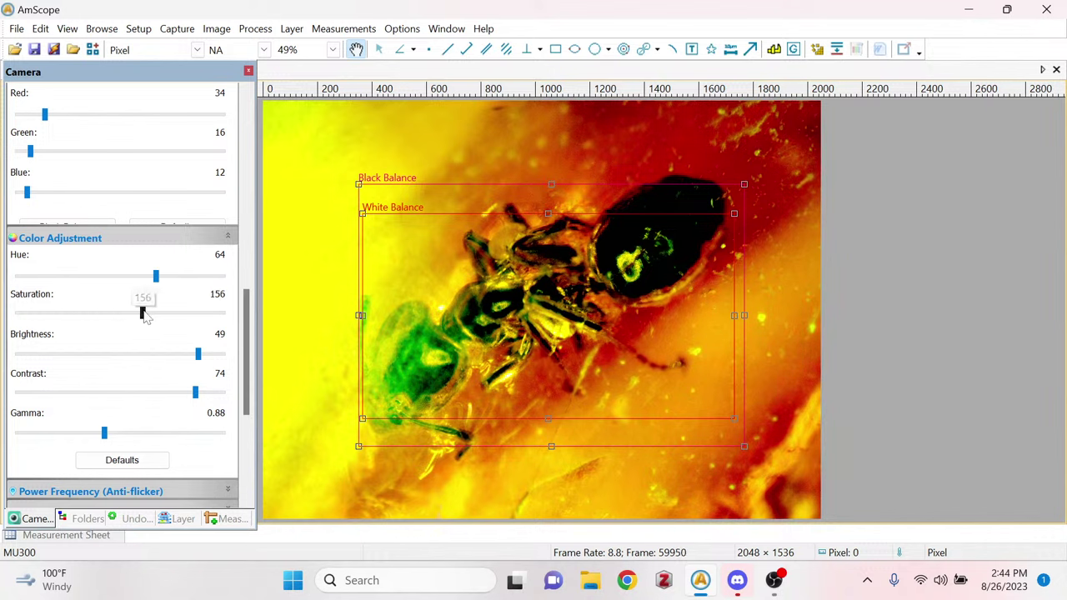
pyautogui.moveTo(200, 355)
pyautogui.mouseDown()
pyautogui.moveTo(147, 353)
pyautogui.moveTo(223, 356)
pyautogui.moveTo(203, 354)
pyautogui.mouseUp()
pyautogui.moveTo(196, 396)
pyautogui.mouseDown()
pyautogui.moveTo(144, 391)
pyautogui.moveTo(202, 390)
pyautogui.moveTo(190, 397)
pyautogui.mouseUp()
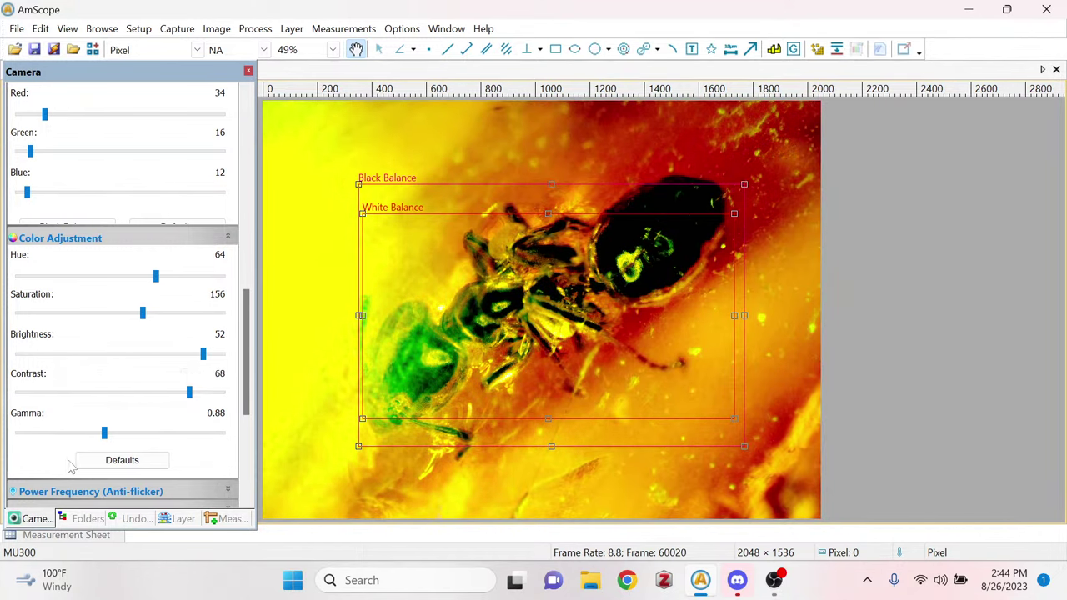
# Set gamma to 0.76 and the black balance to red 46, green 34 and blue 0 for the ant view.
pyautogui.moveTo(96, 439)
pyautogui.mouseDown()
pyautogui.moveTo(48, 433)
pyautogui.moveTo(131, 428)
pyautogui.moveTo(61, 431)
pyautogui.moveTo(90, 437)
pyautogui.mouseUp()
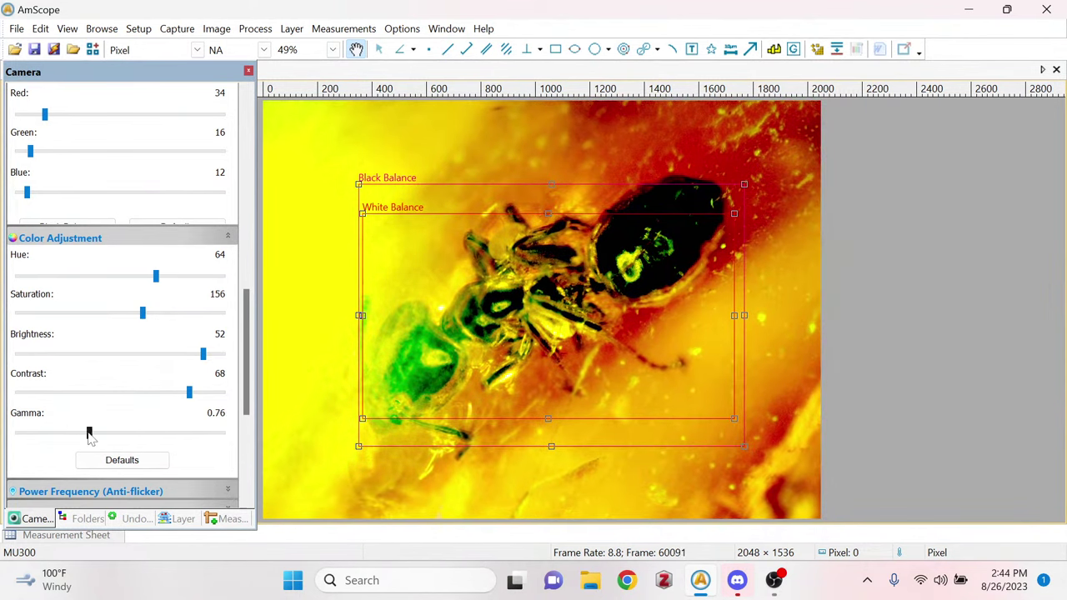
pyautogui.moveTo(253, 371); pyautogui.dragTo(247, 327)
pyautogui.moveTo(45, 235); pyautogui.dragTo(97, 257)
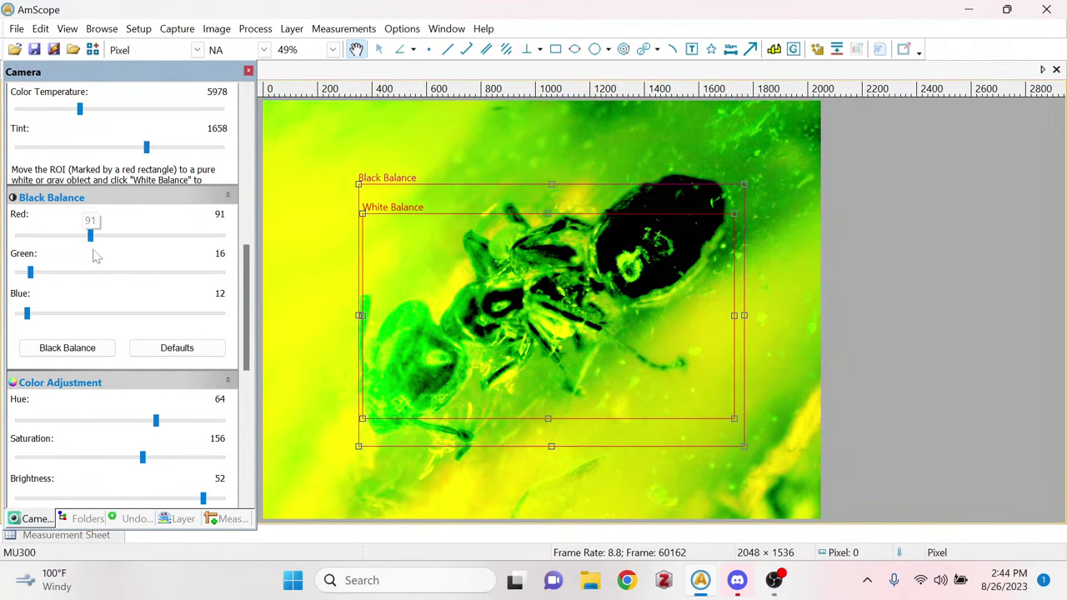
pyautogui.moveTo(30, 274)
pyautogui.mouseDown()
pyautogui.moveTo(221, 273)
pyautogui.moveTo(43, 271)
pyautogui.mouseUp()
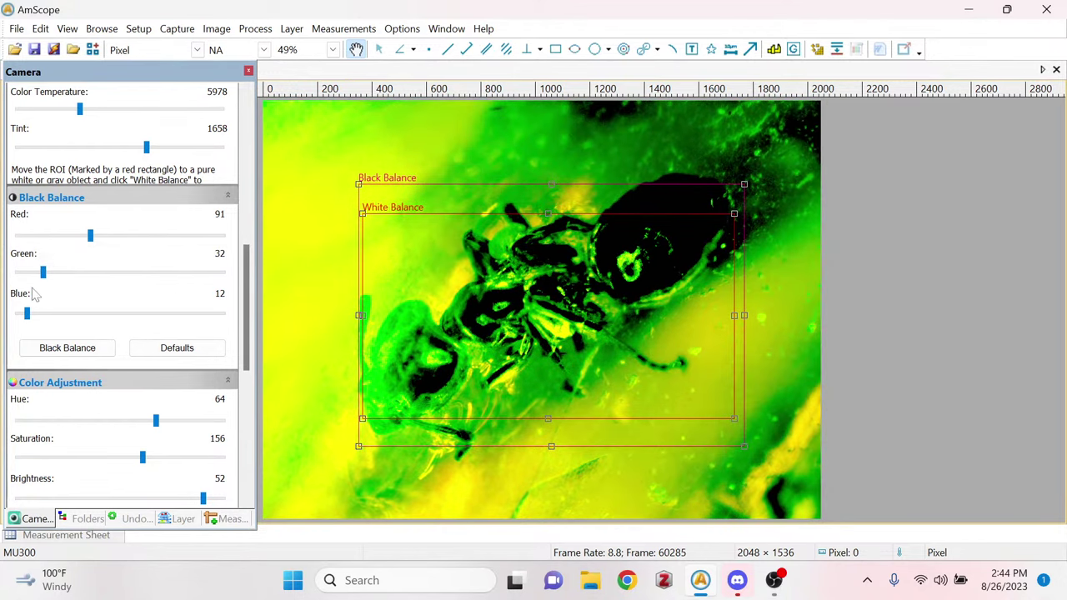
pyautogui.moveTo(27, 315)
pyautogui.mouseDown()
pyautogui.moveTo(115, 306)
pyautogui.moveTo(16, 328)
pyautogui.mouseUp()
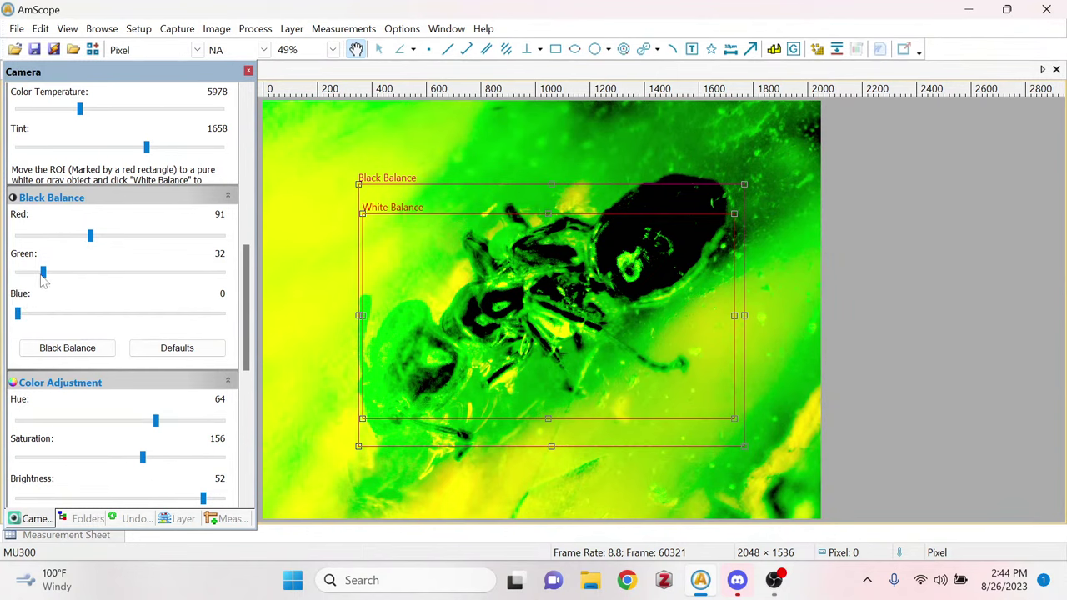
pyautogui.moveTo(45, 278); pyautogui.dragTo(44, 270)
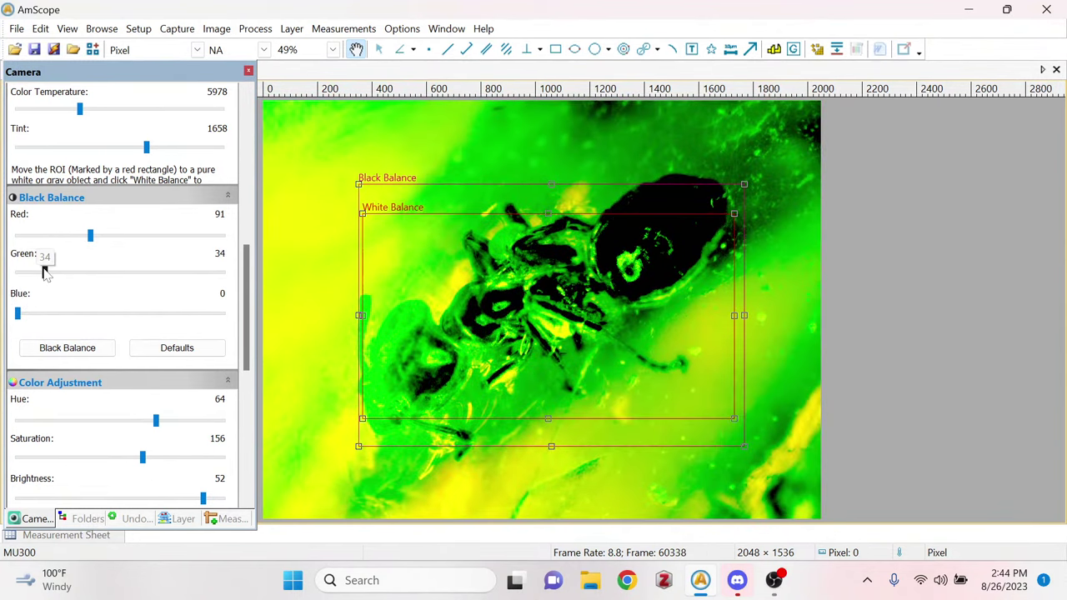
pyautogui.click(77, 238)
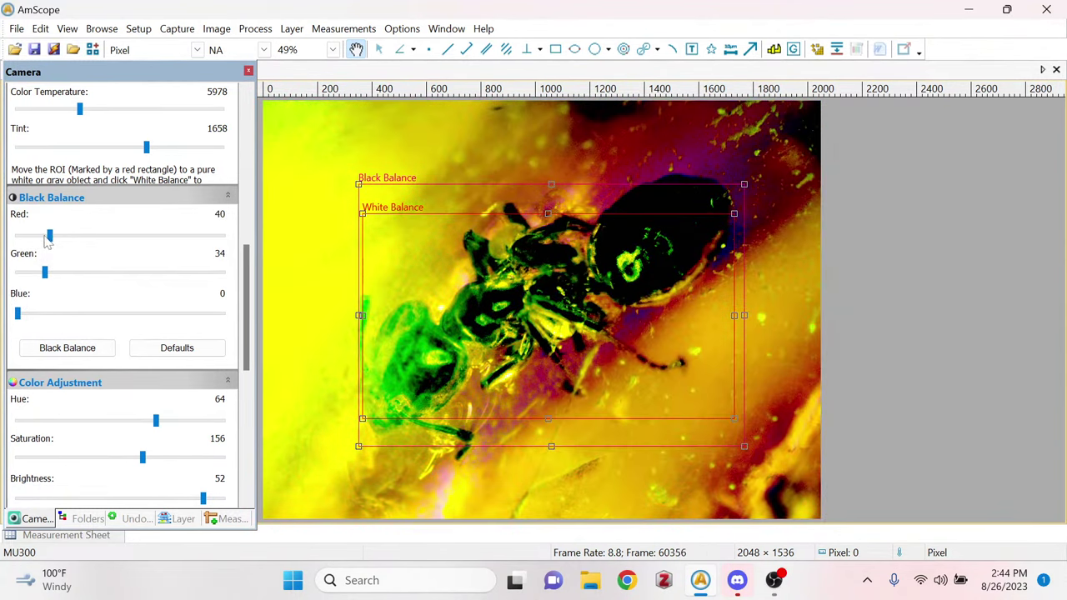
pyautogui.moveTo(50, 238); pyautogui.dragTo(54, 236)
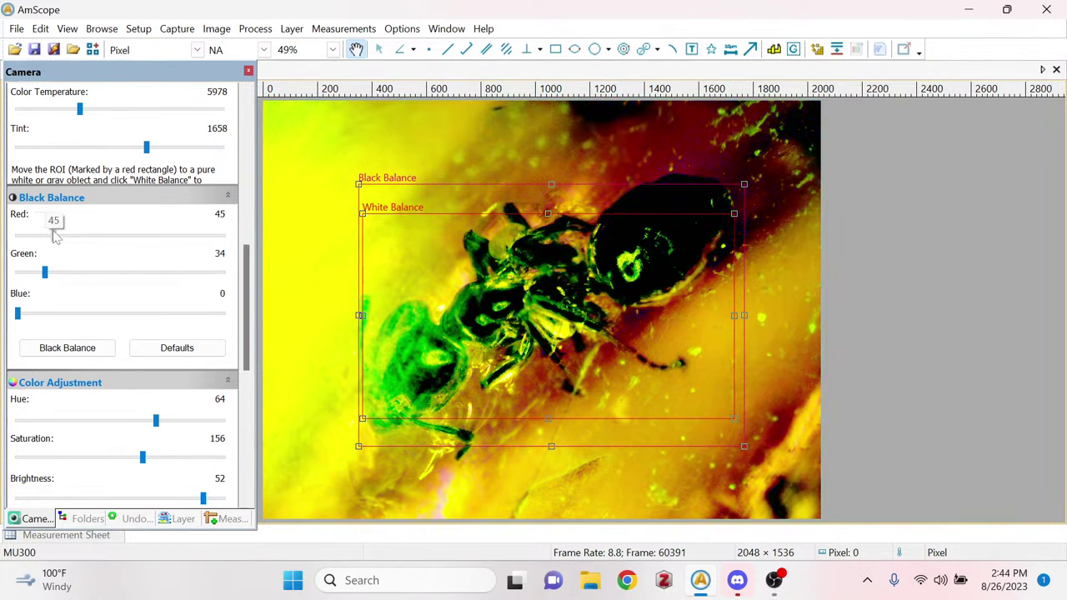
# Set the white balance tint to 1834 and the color temperature to 6404.
pyautogui.moveTo(244, 279); pyautogui.dragTo(243, 221)
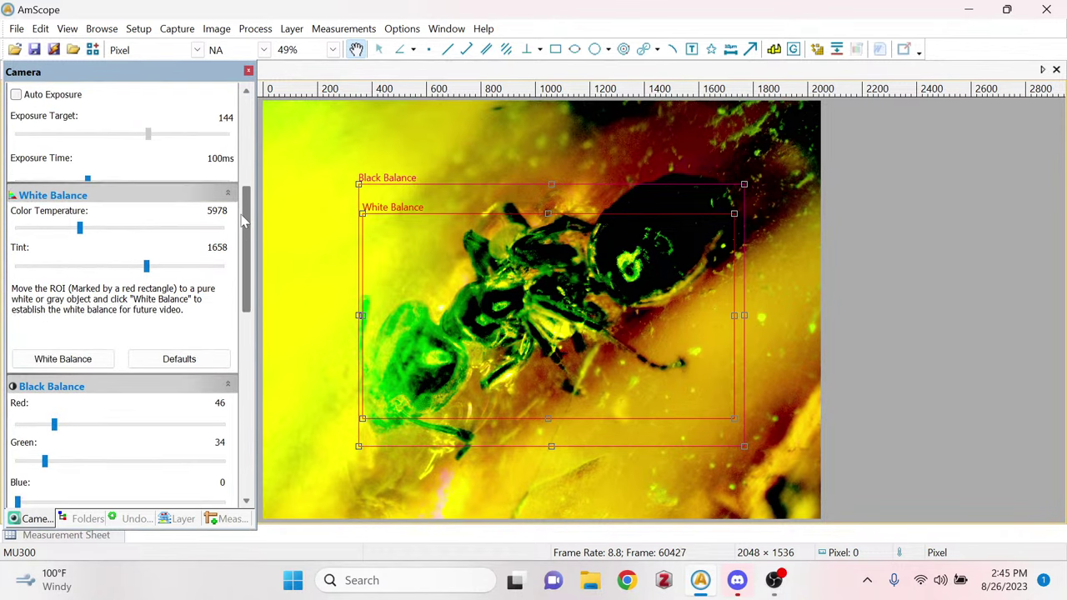
pyautogui.moveTo(145, 266)
pyautogui.mouseDown()
pyautogui.moveTo(192, 269)
pyautogui.moveTo(105, 269)
pyautogui.moveTo(161, 269)
pyautogui.mouseUp()
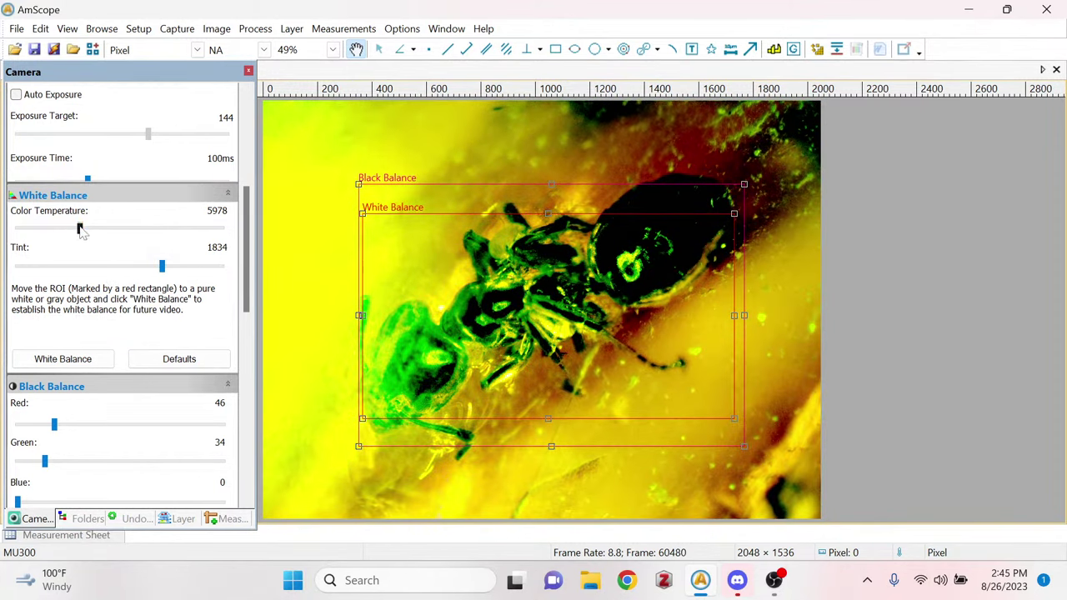
pyautogui.moveTo(80, 229)
pyautogui.mouseDown()
pyautogui.moveTo(206, 227)
pyautogui.moveTo(17, 229)
pyautogui.moveTo(120, 221)
pyautogui.moveTo(90, 223)
pyautogui.mouseUp()
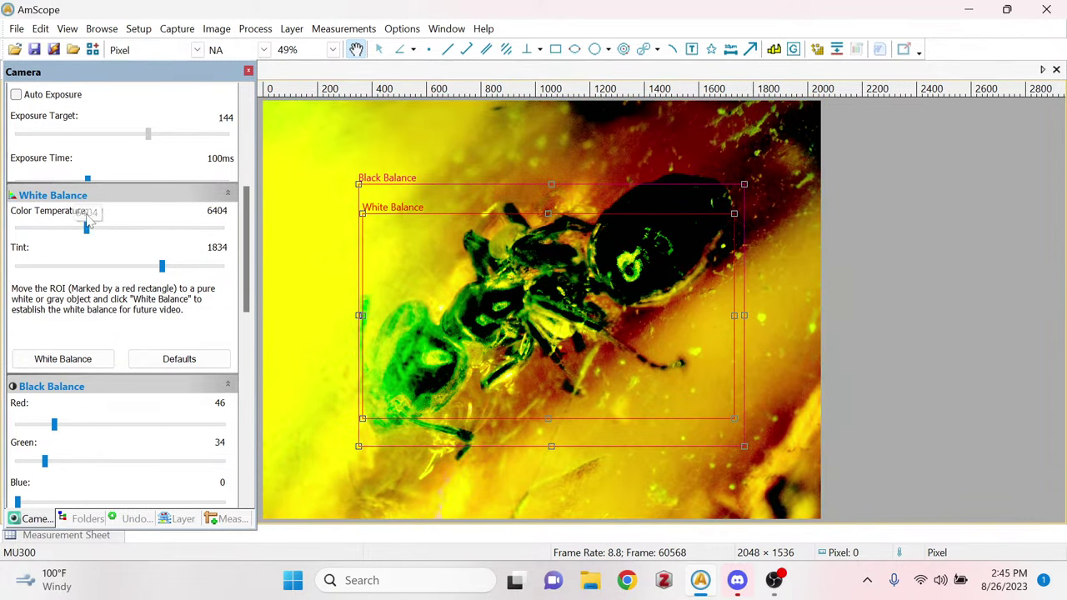
# Set the black balance to red 44, green 54 and blue 12.
pyautogui.moveTo(247, 250); pyautogui.dragTo(253, 287)
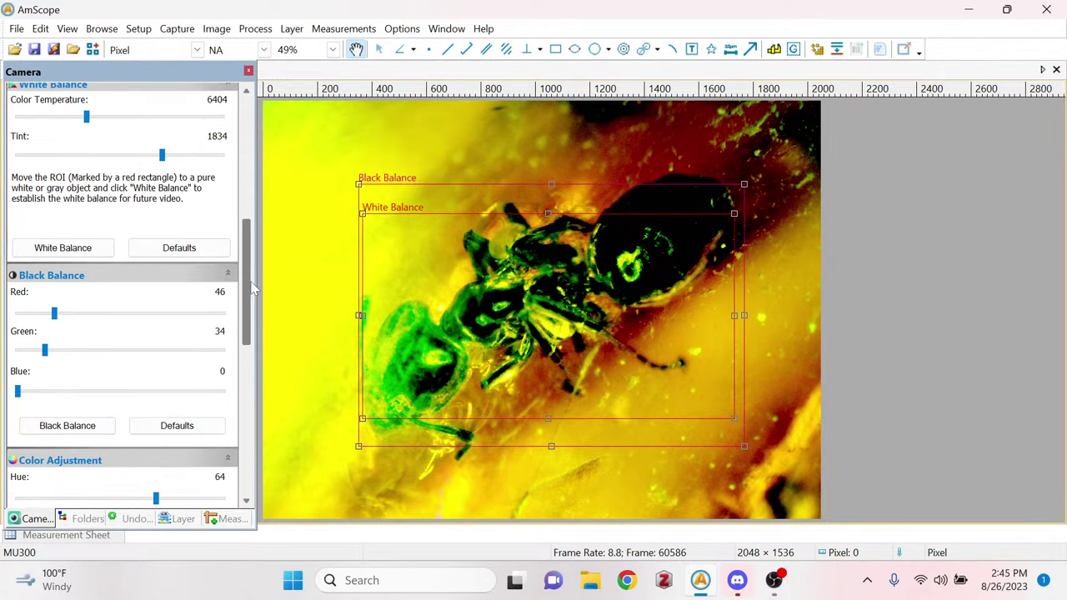
pyautogui.moveTo(43, 350); pyautogui.dragTo(64, 375)
pyautogui.moveTo(55, 315); pyautogui.dragTo(30, 406)
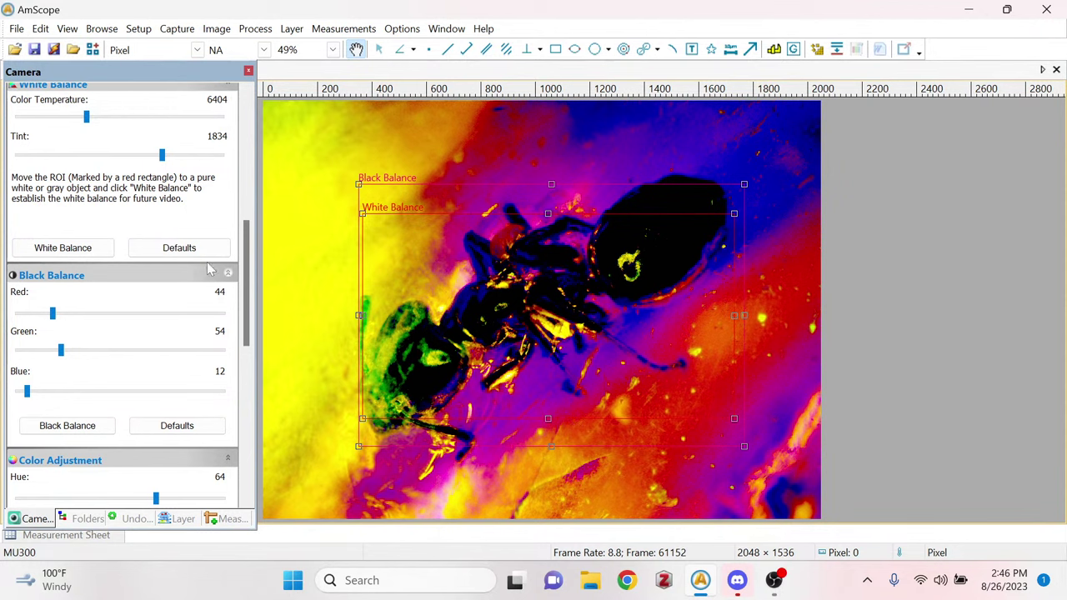
# Compare lower and higher white balance tints on the ant view and set the tint to 2318.
pyautogui.scroll(3, 161, 158)
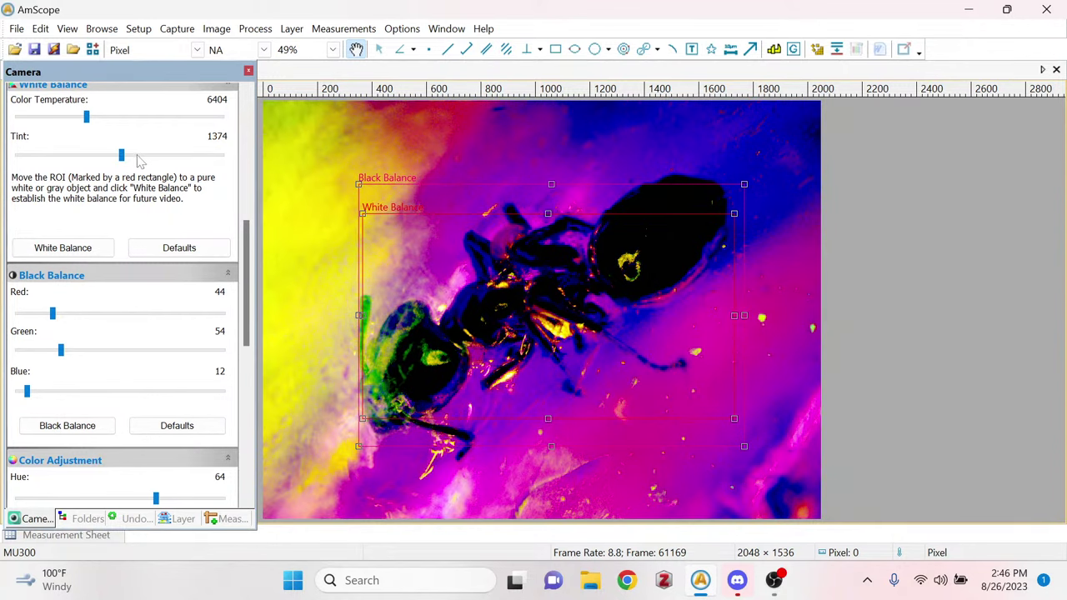
pyautogui.moveTo(121, 156); pyautogui.dragTo(176, 155)
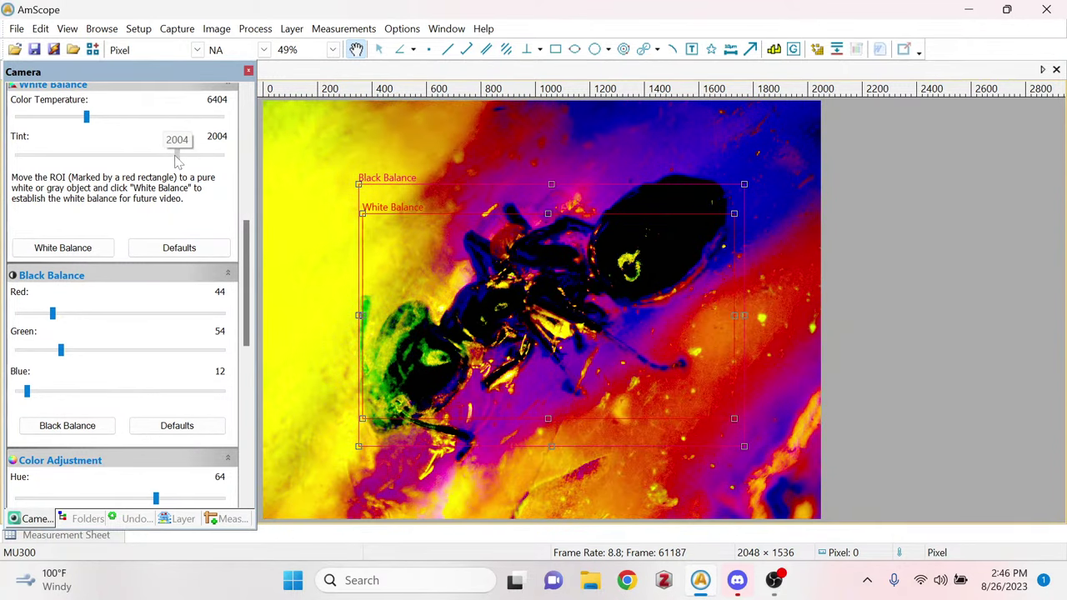
pyautogui.moveTo(193, 150)
pyautogui.mouseDown()
pyautogui.moveTo(215, 151)
pyautogui.moveTo(205, 152)
pyautogui.mouseUp()
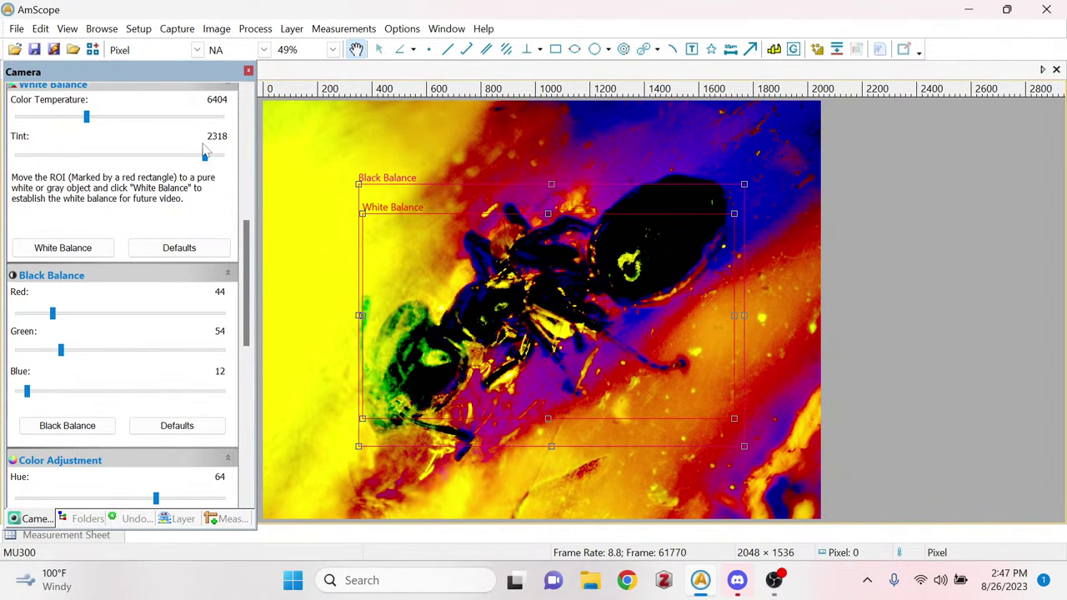
# Check the existing image names in Microstream 1 and save the ant view there as Amber 9 in PNG format.
pyautogui.moveTo(246, 218); pyautogui.dragTo(254, 185)
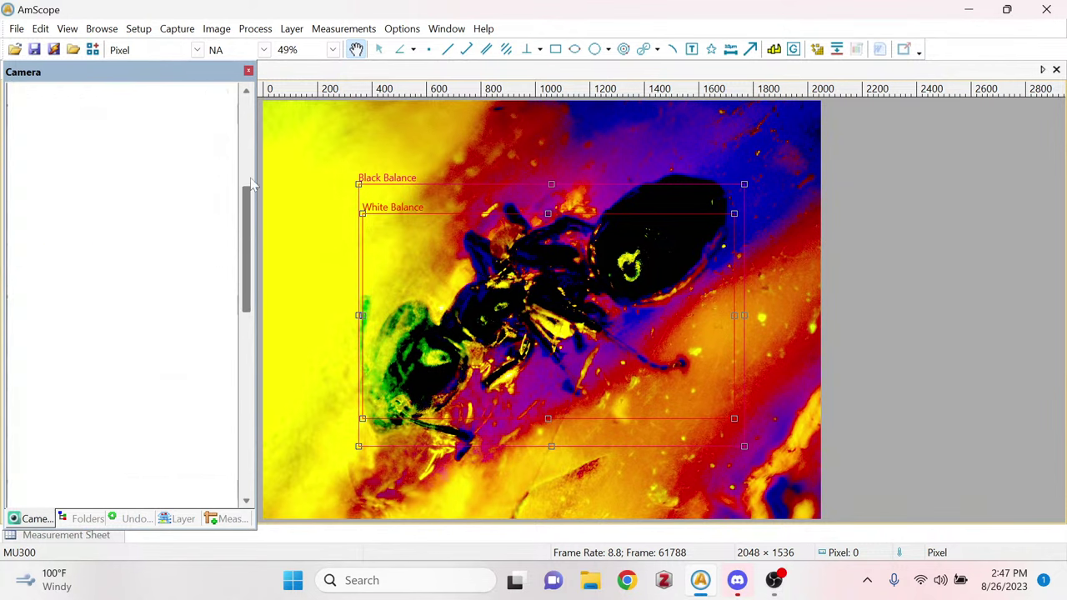
pyautogui.click(34, 49)
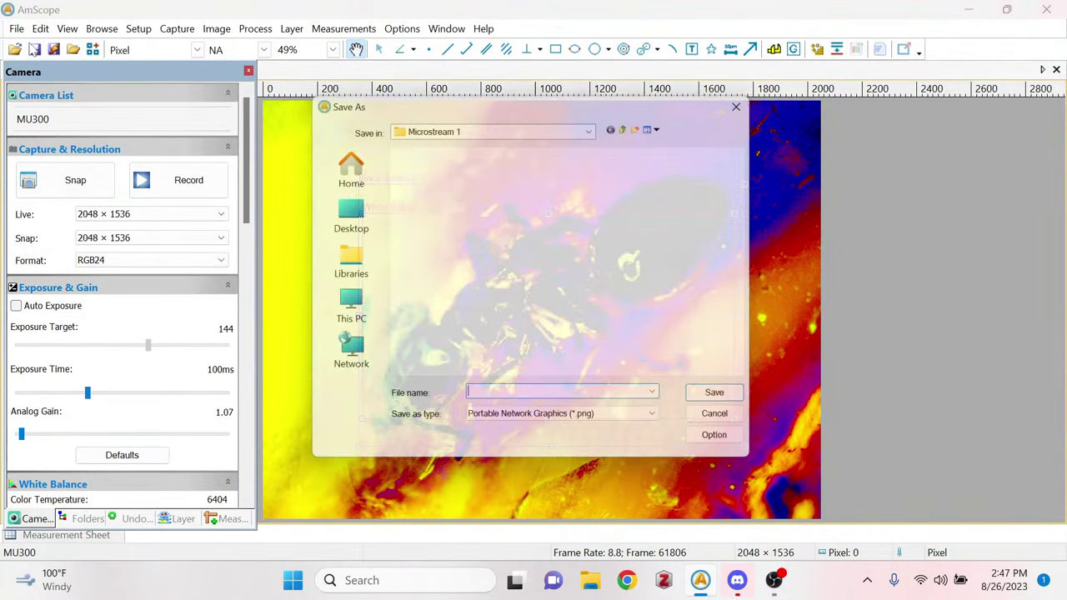
pyautogui.scroll(-3, 662, 284)
pyautogui.scroll(2, 662, 284)
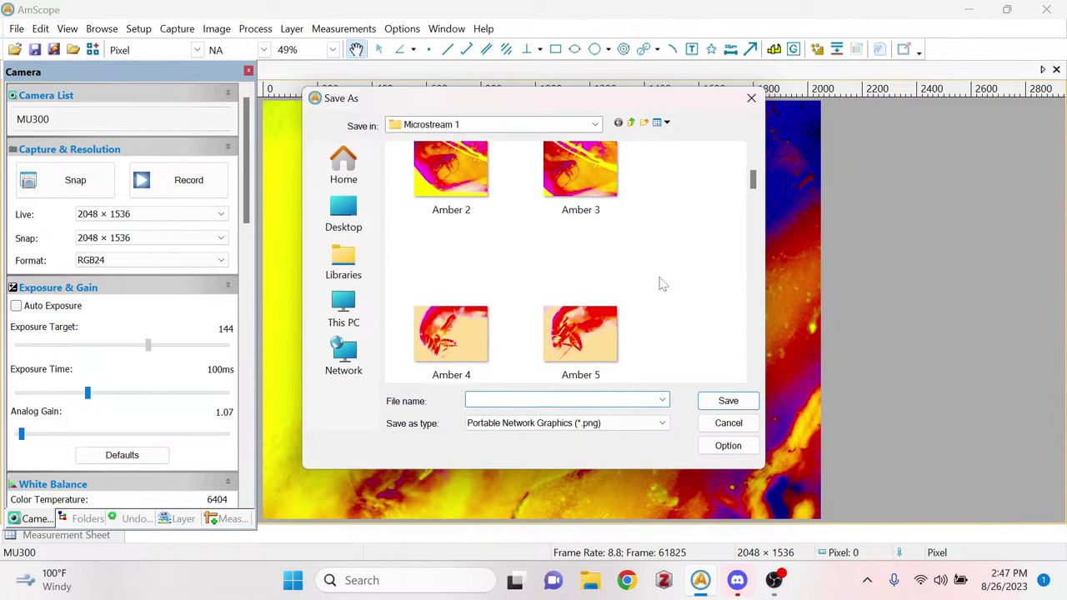
pyautogui.scroll(1, 663, 284)
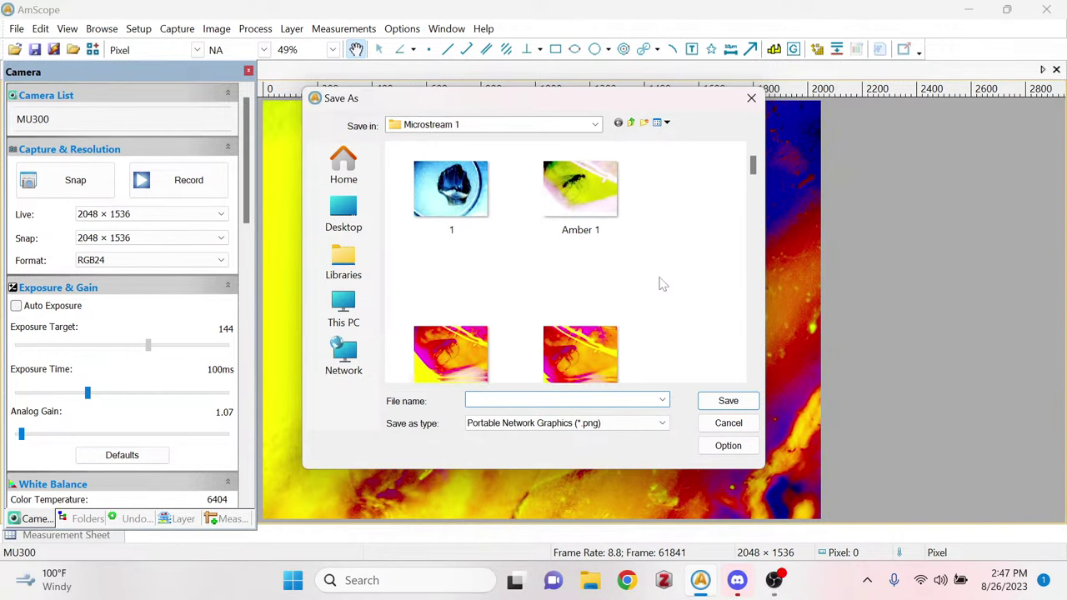
pyautogui.scroll(-4, 663, 284)
pyautogui.scroll(-2, 663, 285)
pyautogui.scroll(1, 663, 284)
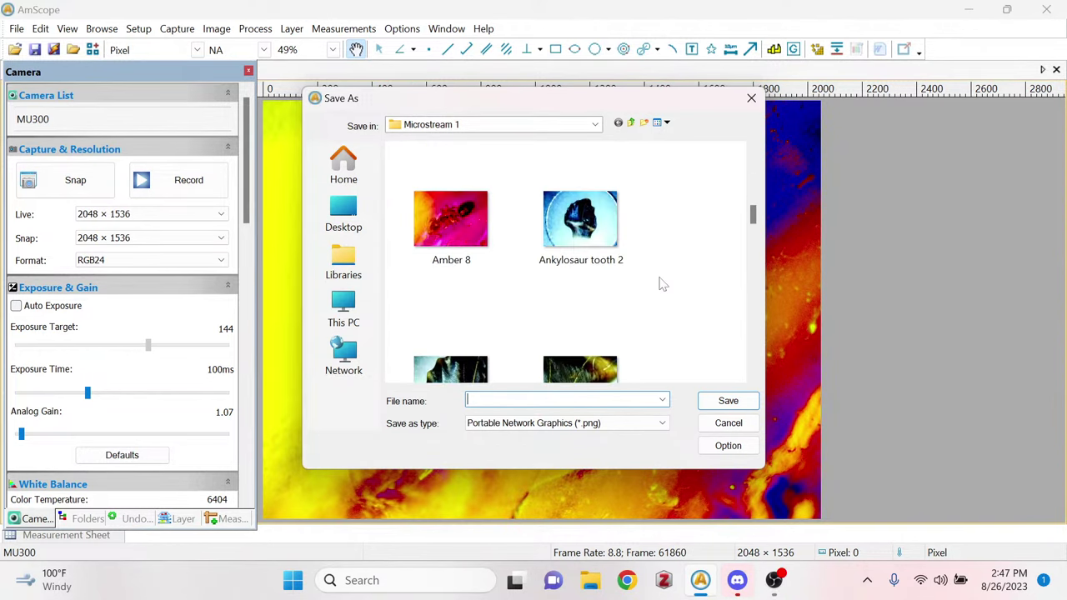
pyautogui.scroll(-1, 662, 284)
pyautogui.scroll(1, 662, 284)
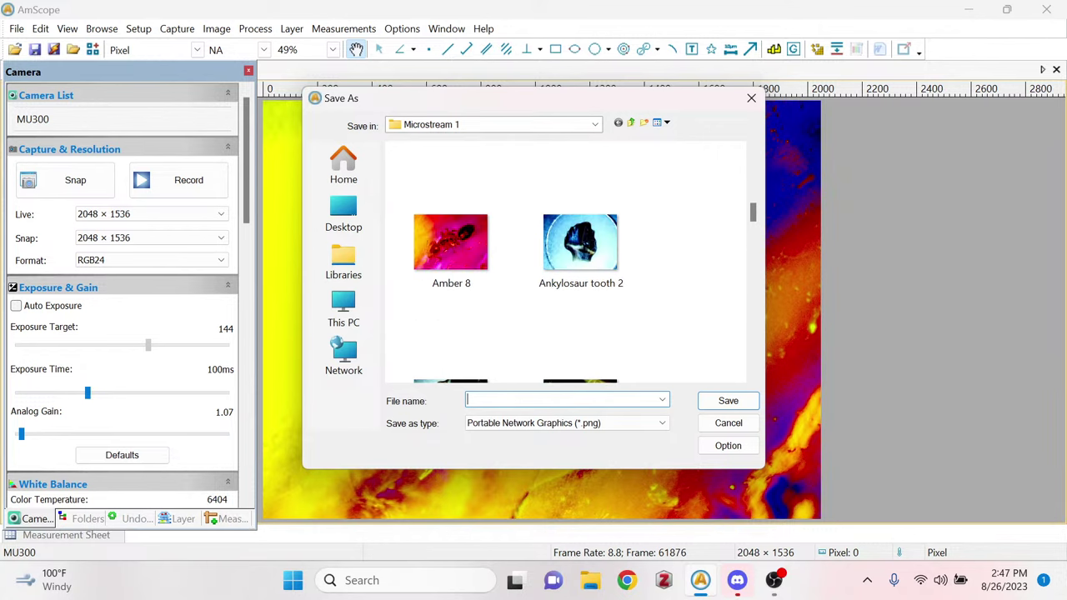
pyautogui.write('Amber 8')
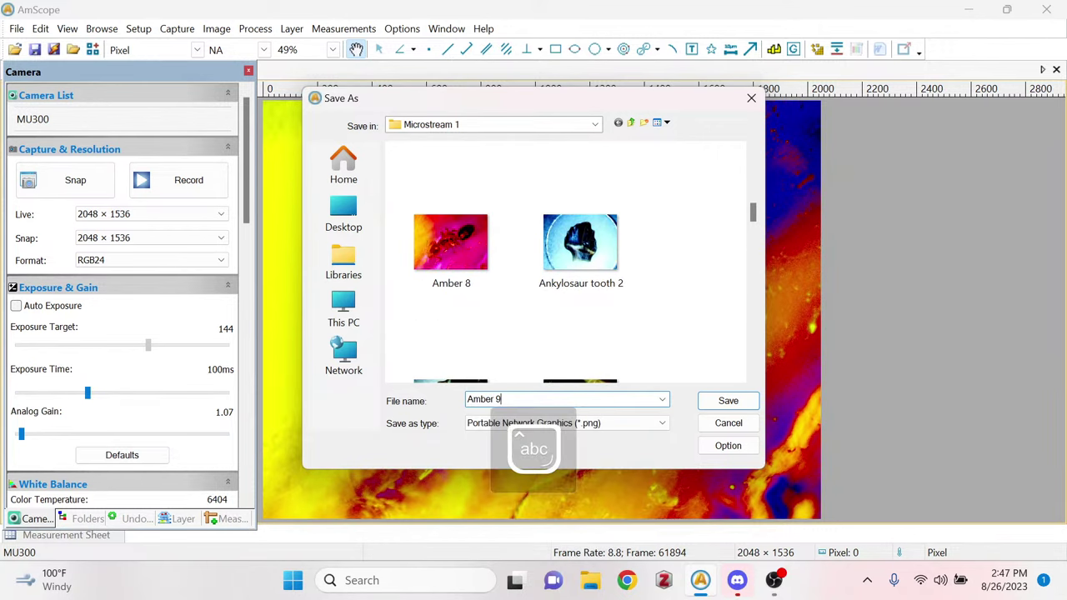
pyautogui.press('Return')
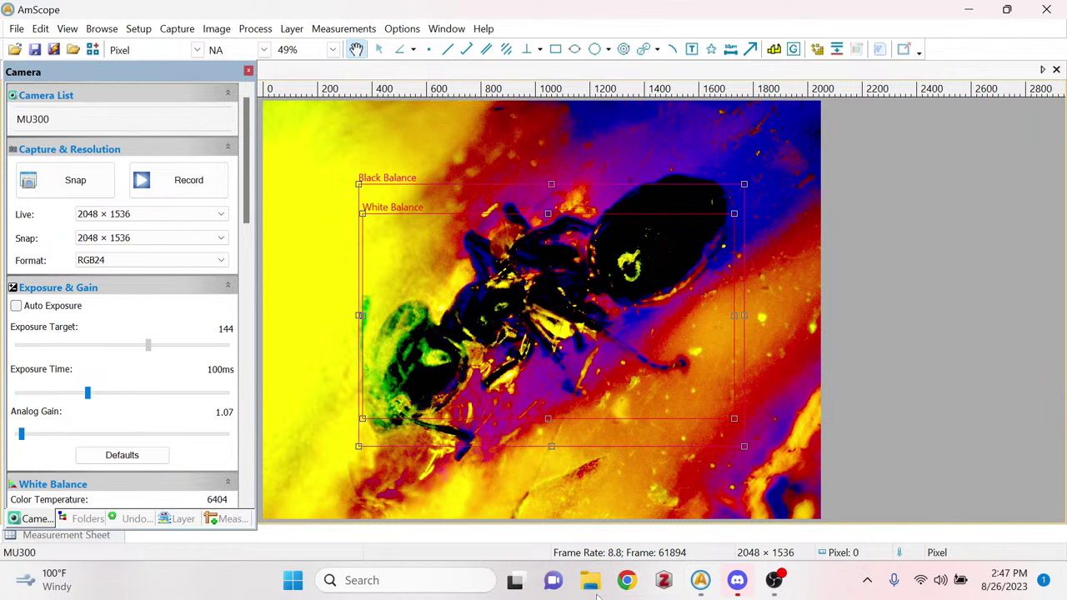
# Switch to File Explorer, go to the Microstream 1 folder and open the Amber 5 image in a maximized viewer.
pyautogui.click(592, 584)
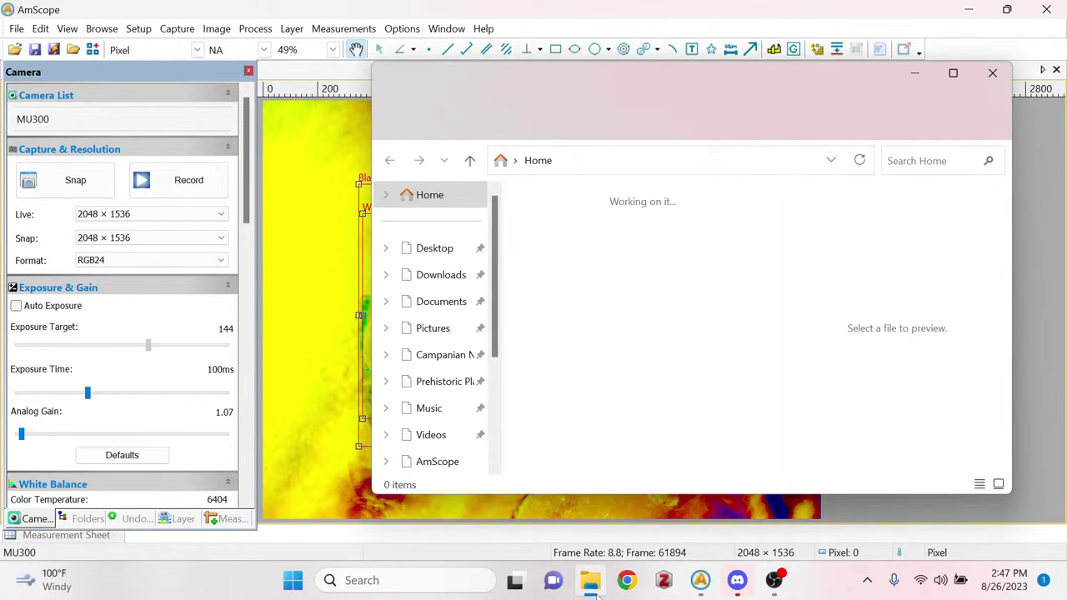
pyautogui.scroll(-3, 453, 311)
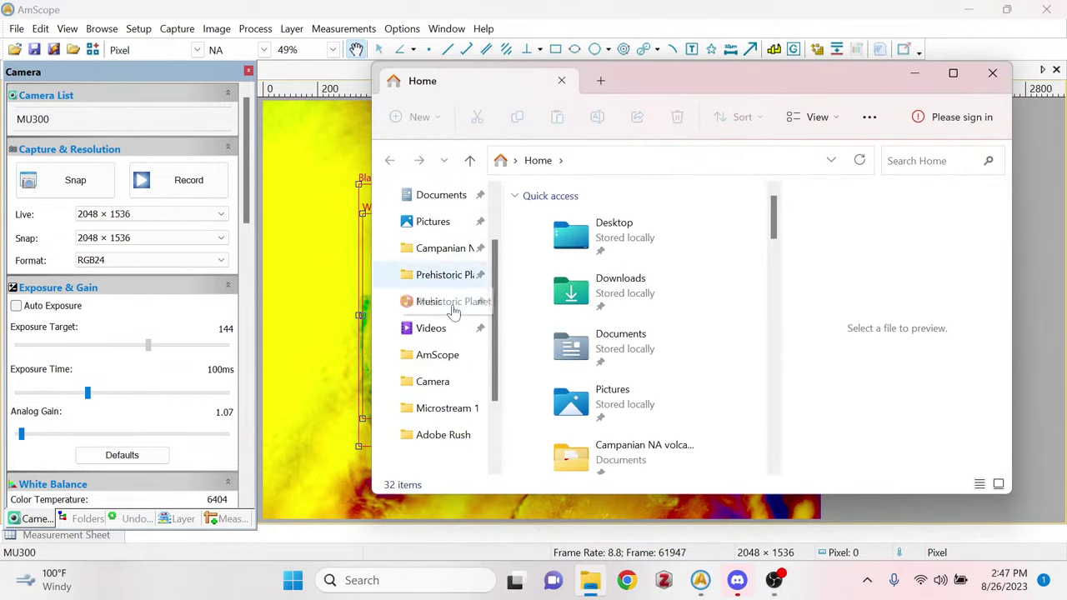
pyautogui.click(448, 382)
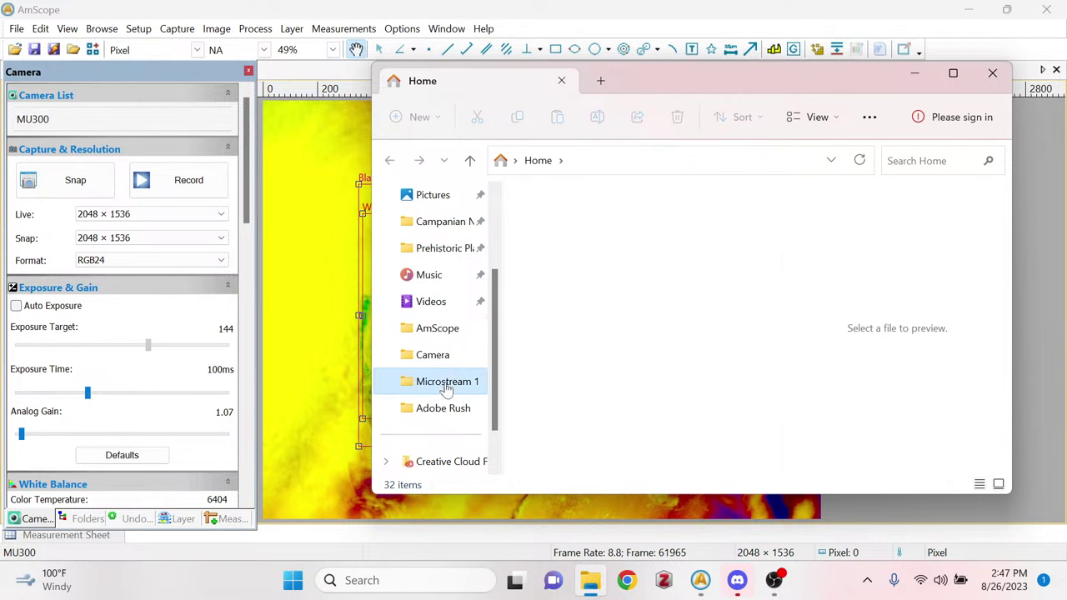
pyautogui.scroll(-2, 715, 360)
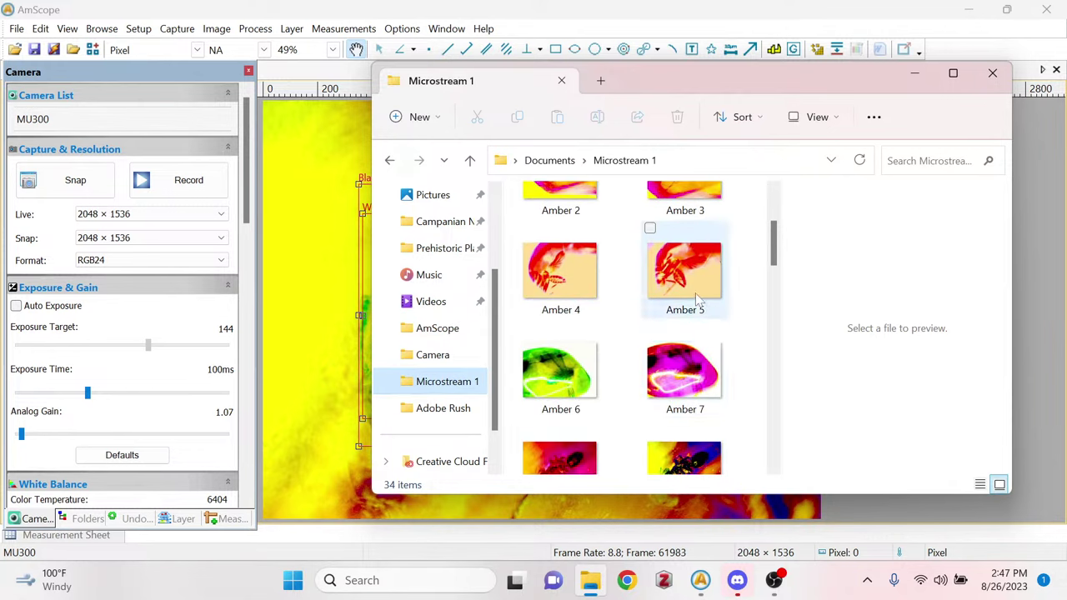
pyautogui.click(676, 268)
pyautogui.doubleClick(677, 269)
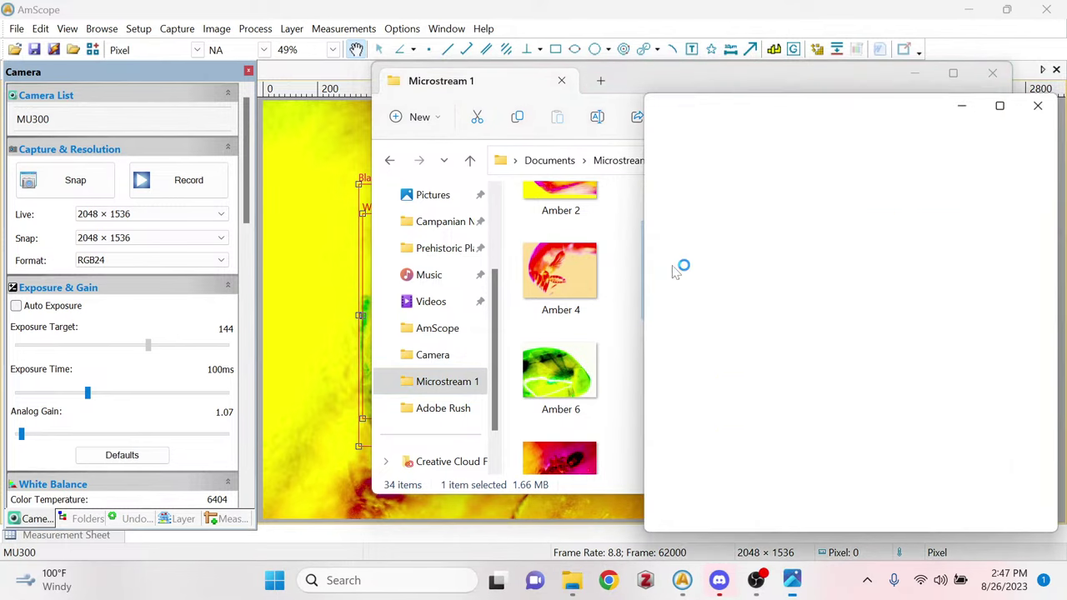
pyautogui.click(1004, 103)
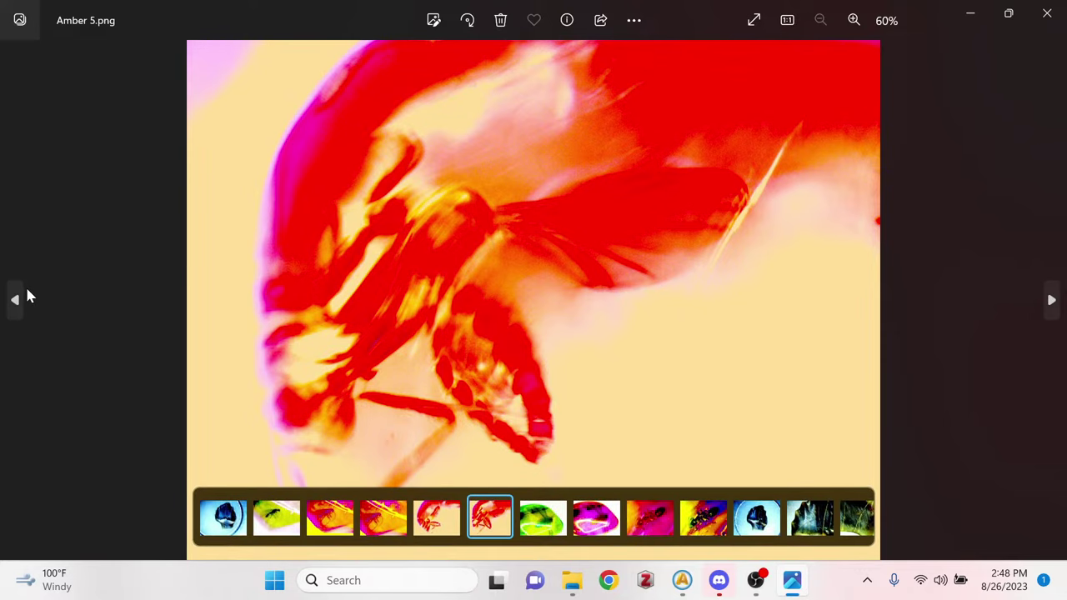
# Page back through the saved amber images to the first image in the folder, 1.png.
pyautogui.click(28, 292)
pyautogui.click(28, 292)
pyautogui.click(28, 292)
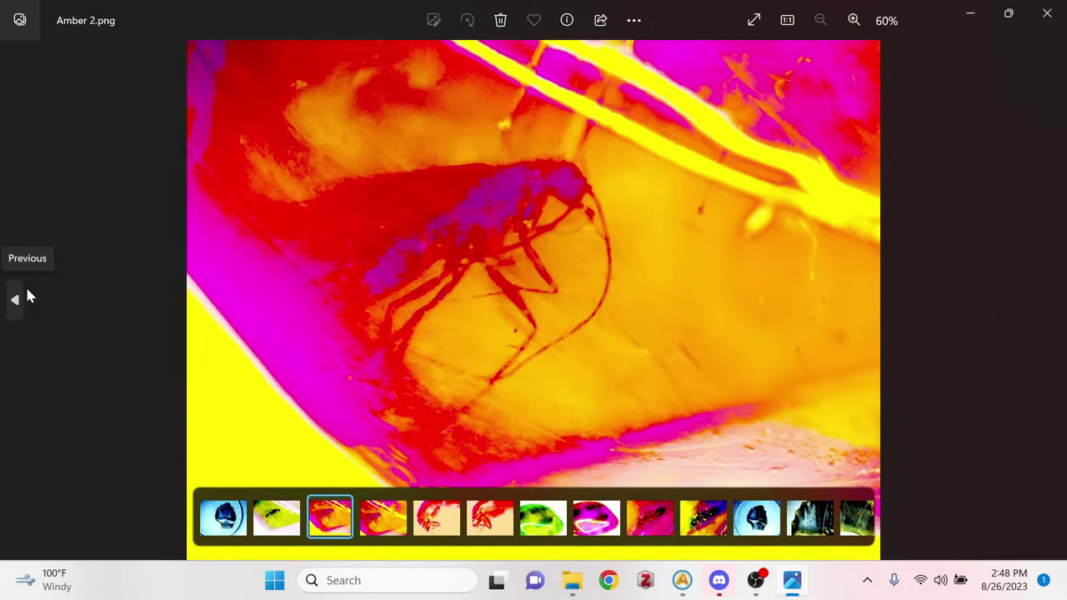
pyautogui.click(28, 295)
pyautogui.click(28, 296)
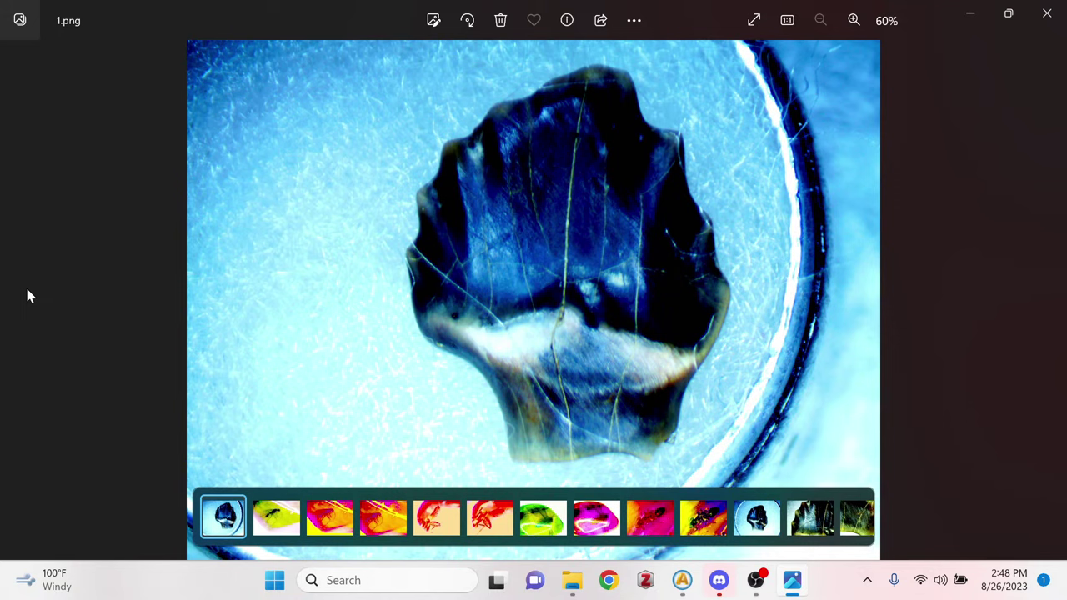
# Page forward through the saved amber and Ankylosaur tooth images up to Mesodma tooth 3.
pyautogui.press('Right')
pyautogui.press('Right')
pyautogui.press('Right')
pyautogui.press('Right')
pyautogui.press('Right')
pyautogui.press('Right')
pyautogui.press('Right')
pyautogui.press('Right')
pyautogui.press('Right')
pyautogui.press('Right')
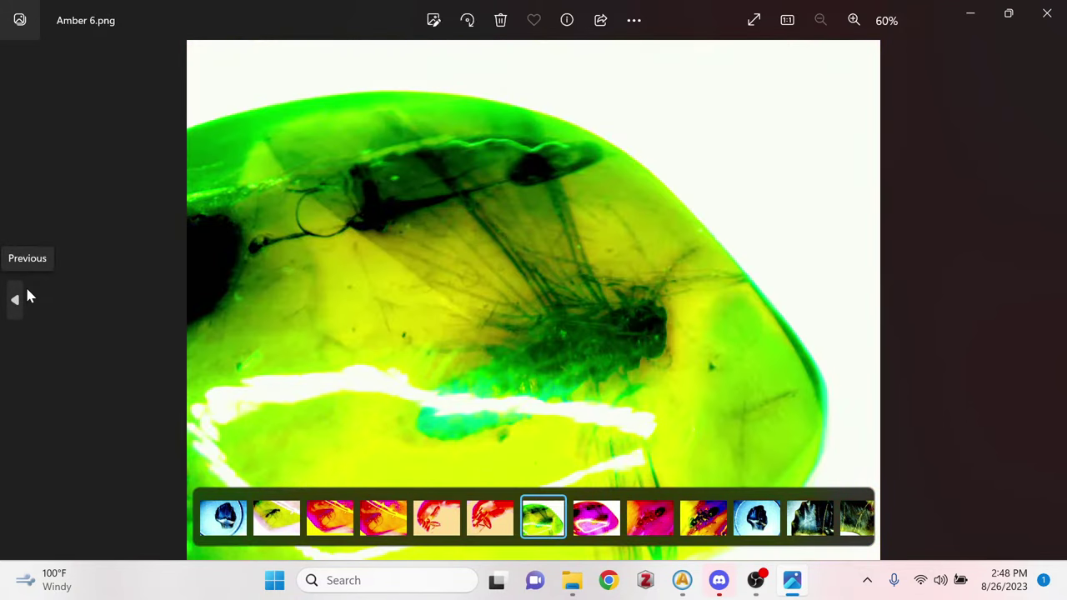
pyautogui.press('Right')
pyautogui.press('Right')
pyautogui.press('Right')
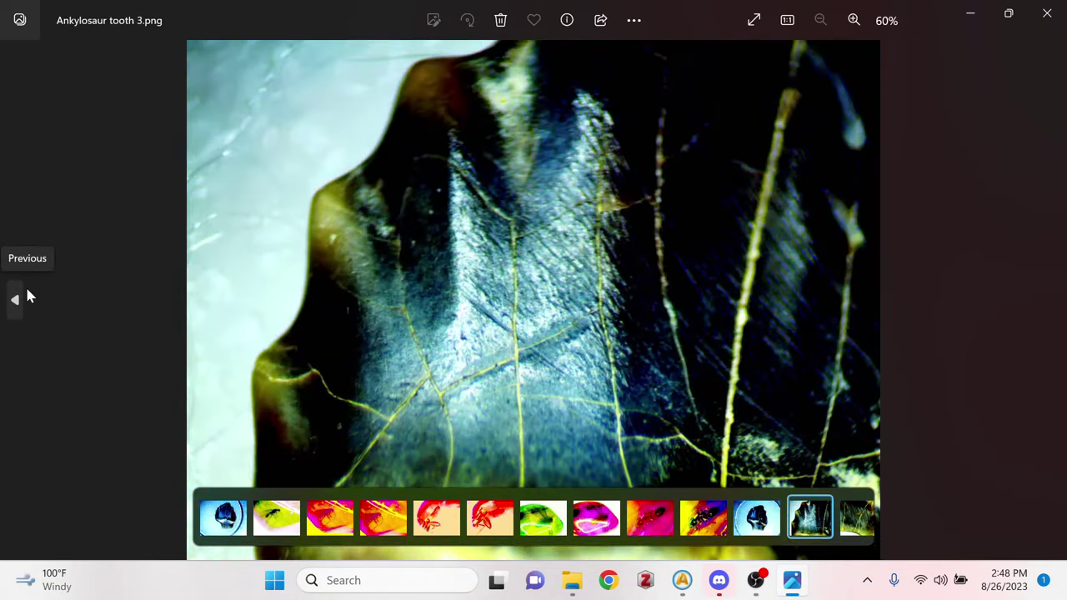
pyautogui.press('Right')
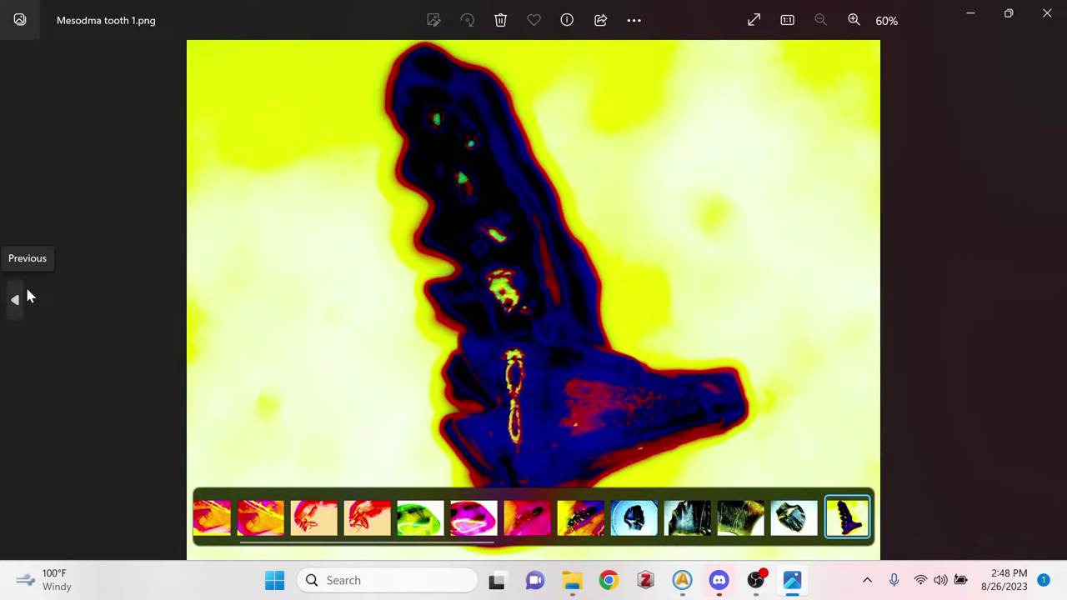
pyautogui.press('Left')
pyautogui.press('Right')
pyautogui.press('Right')
pyautogui.press('Right')
pyautogui.press('Right')
pyautogui.press('Right')
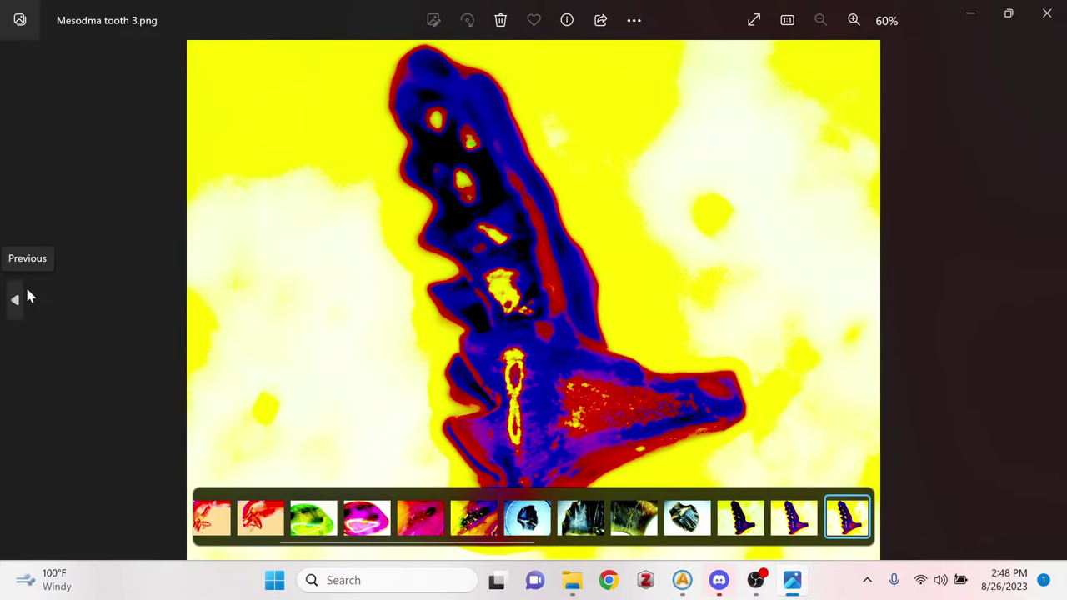
# Page forward from Mesodma tooth 3 through the saved Multituberculate, Pseudopalatus and Revueltosaur tooth images.
pyautogui.press('Right')
pyautogui.press('Right')
pyautogui.press('Right')
pyautogui.press('Right')
pyautogui.press('Right')
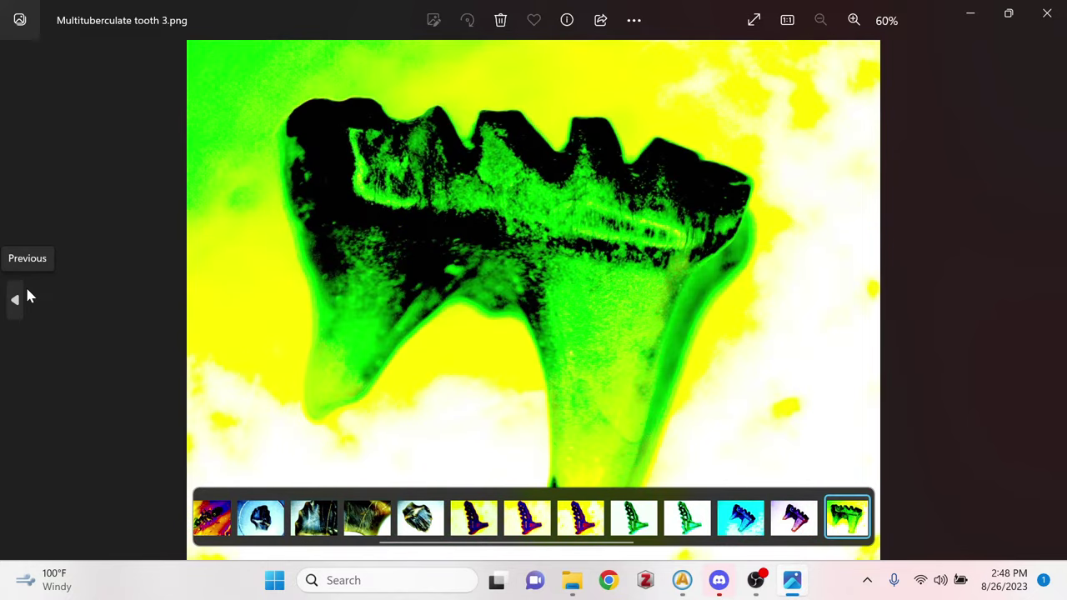
pyautogui.press('Right')
pyautogui.press('Right')
pyautogui.press('Right')
pyautogui.press('Right')
pyautogui.press('Right')
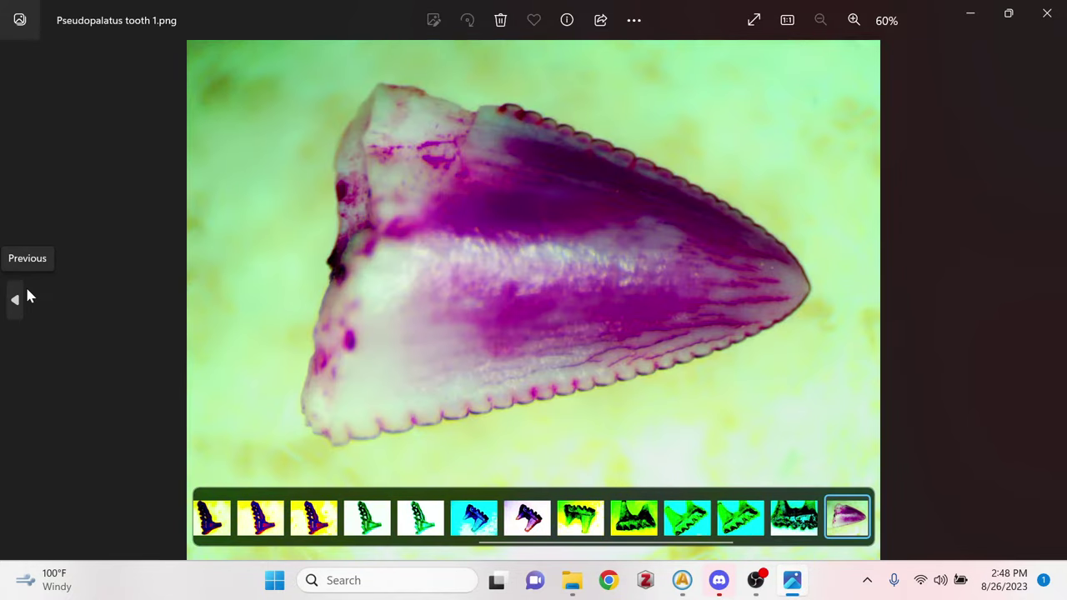
pyautogui.press('Right')
pyautogui.press('Right')
pyautogui.press('Right')
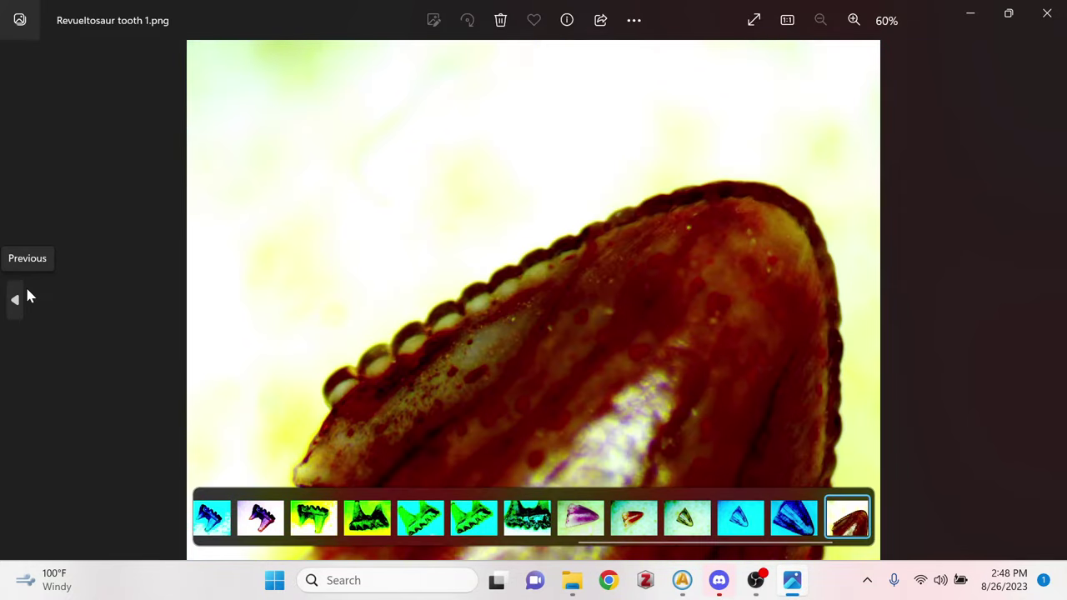
# Page back through the Revueltosaur and Pseudopalatus tooth images, then close the viewer and File Explorer to return to AmScope.
pyautogui.press('Left')
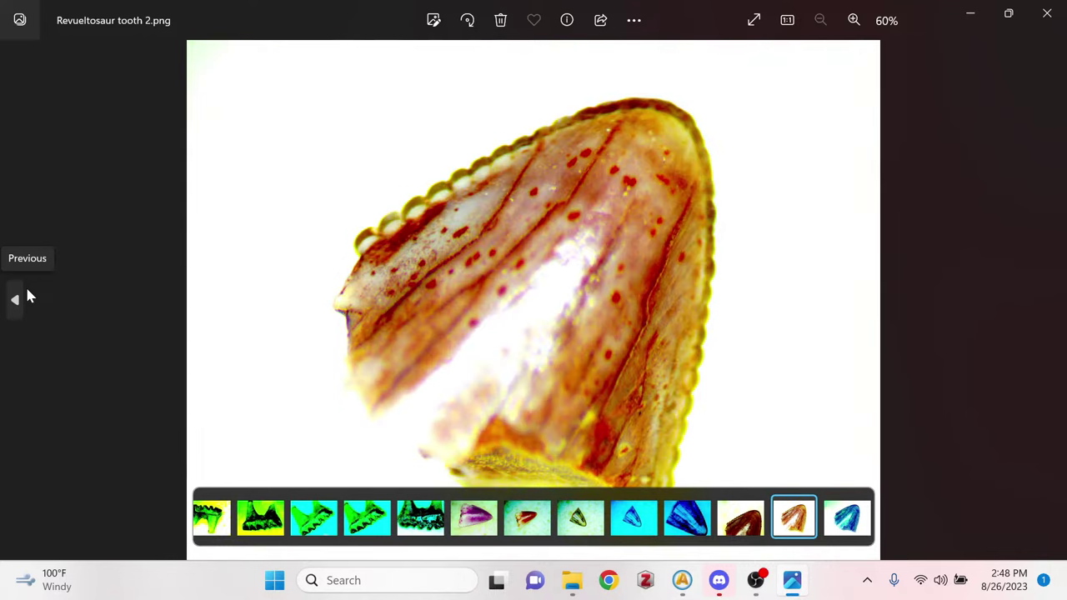
pyautogui.press('Left')
pyautogui.press('Left')
pyautogui.press('Left')
pyautogui.press('Left')
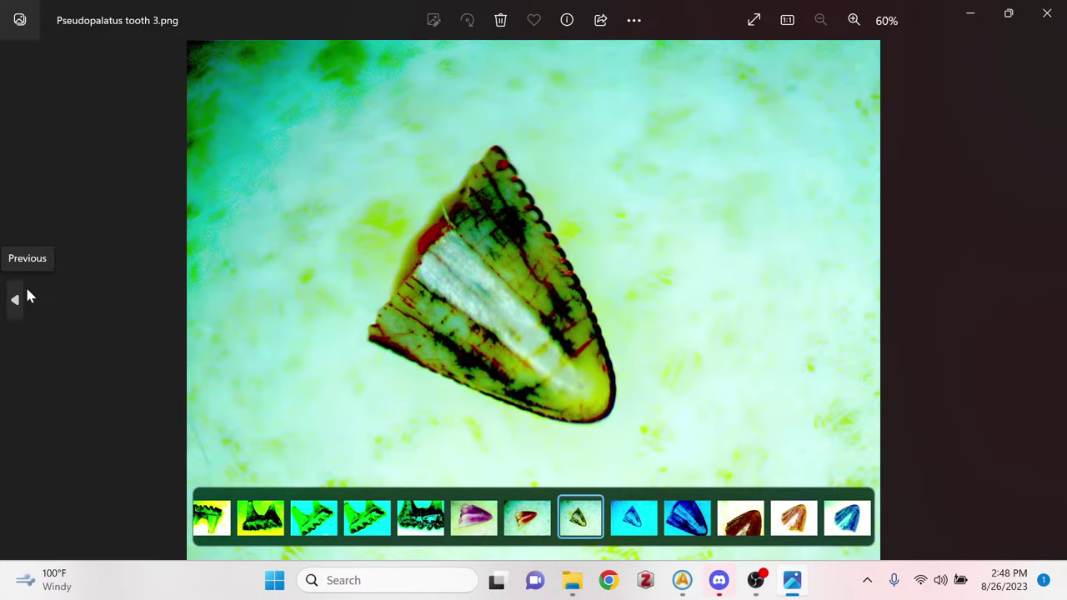
pyautogui.press('Left')
pyautogui.click(1046, 14)
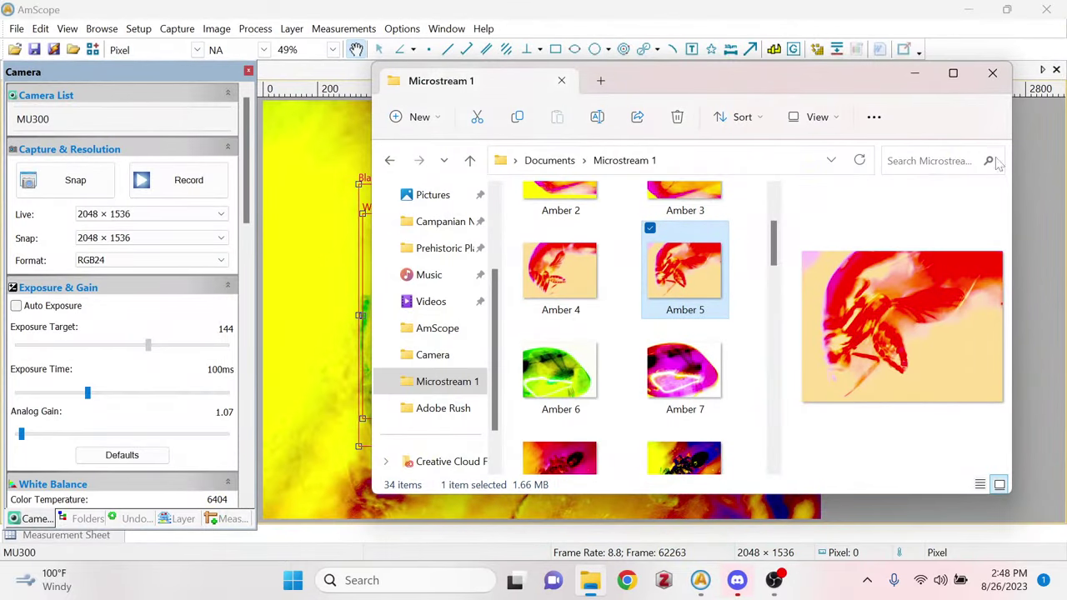
pyautogui.click(992, 73)
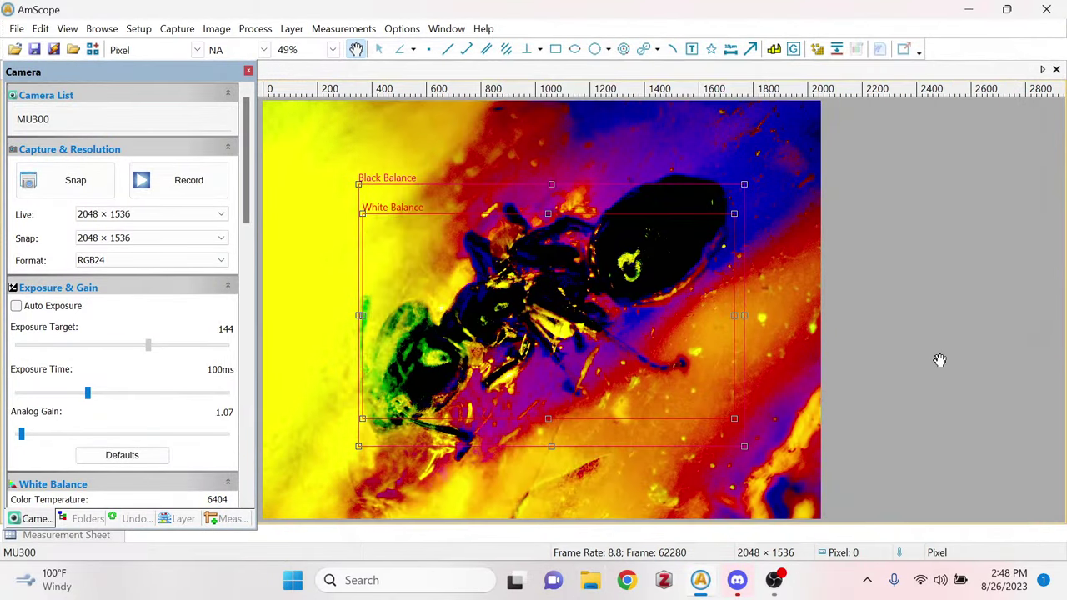
# Set the white balance color temperature to 9352 and the tint to 2387 for the ant view.
pyautogui.moveTo(248, 195); pyautogui.dragTo(259, 264)
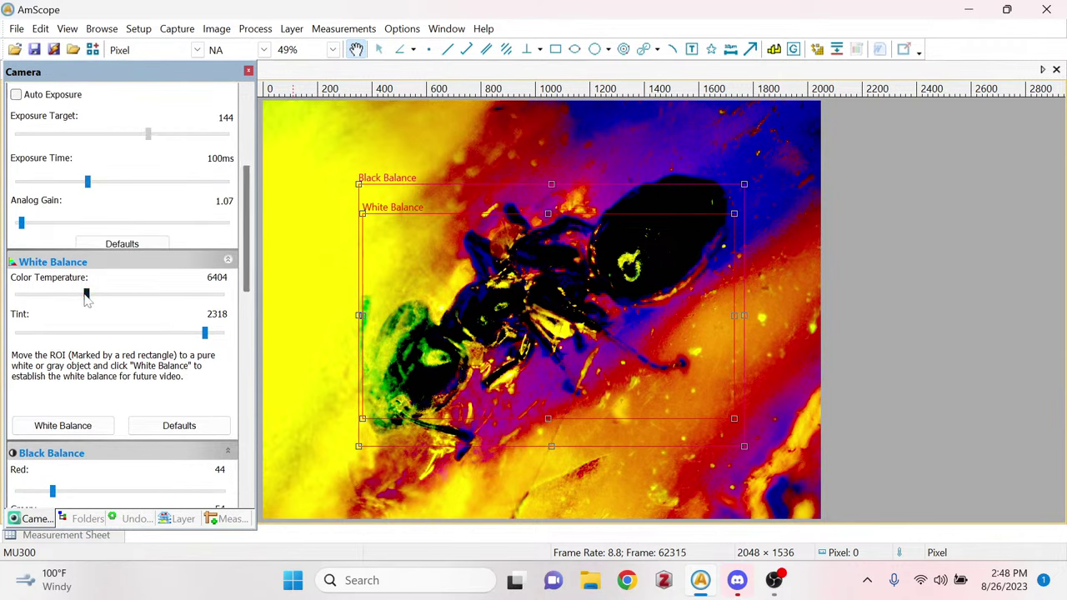
pyautogui.moveTo(86, 297); pyautogui.dragTo(132, 302)
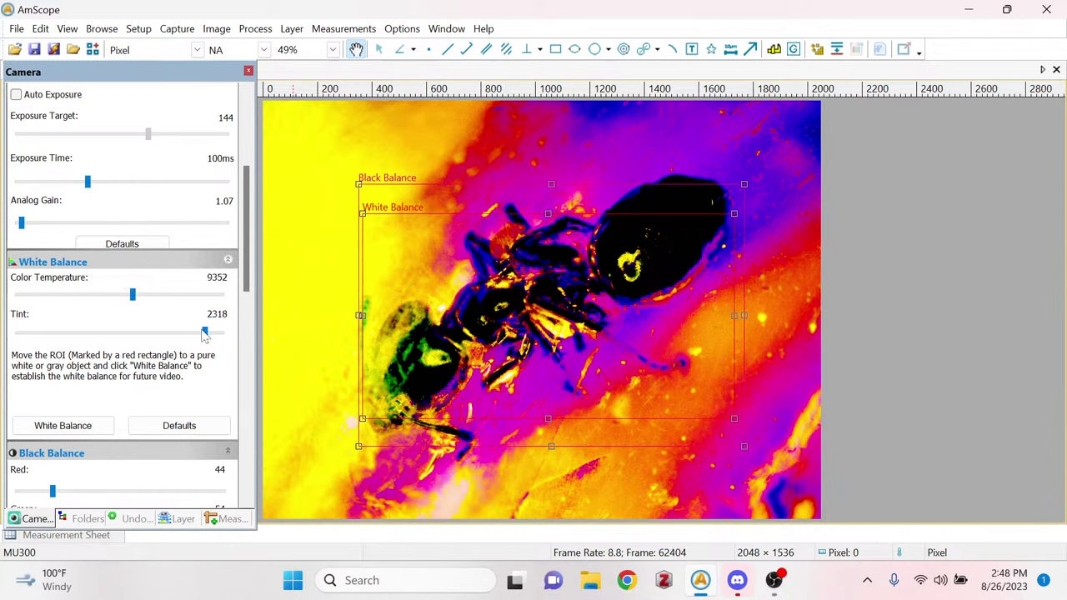
pyautogui.click(198, 334)
pyautogui.moveTo(175, 336); pyautogui.dragTo(210, 333)
# Check the existing amber image names in Microstream 1 and save the ant view there as Amber 10 in PNG format.
pyautogui.click(33, 50)
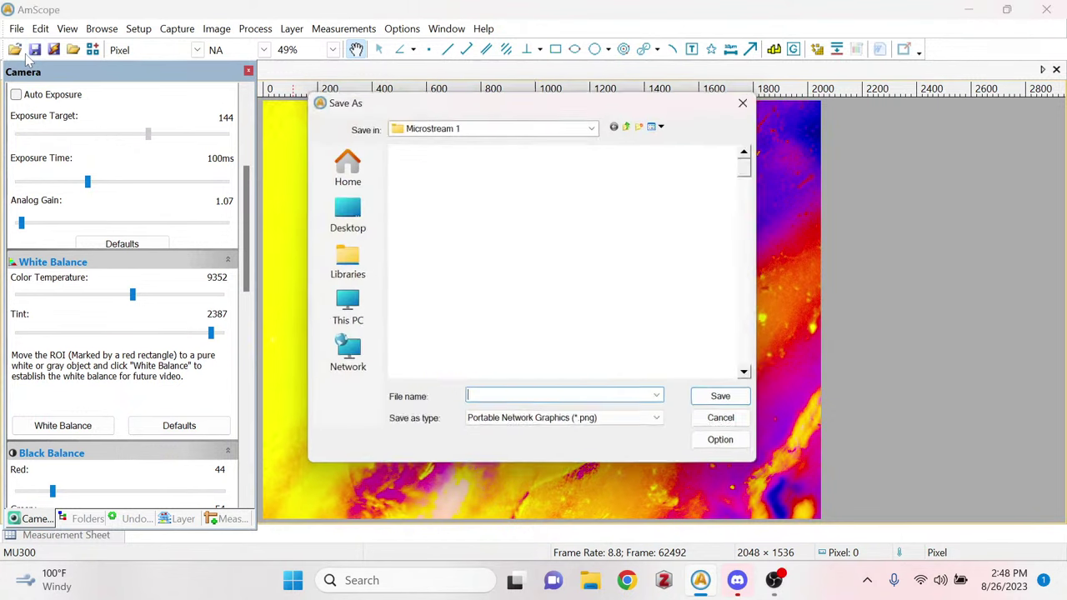
pyautogui.scroll(-1, 536, 312)
pyautogui.scroll(-8, 536, 311)
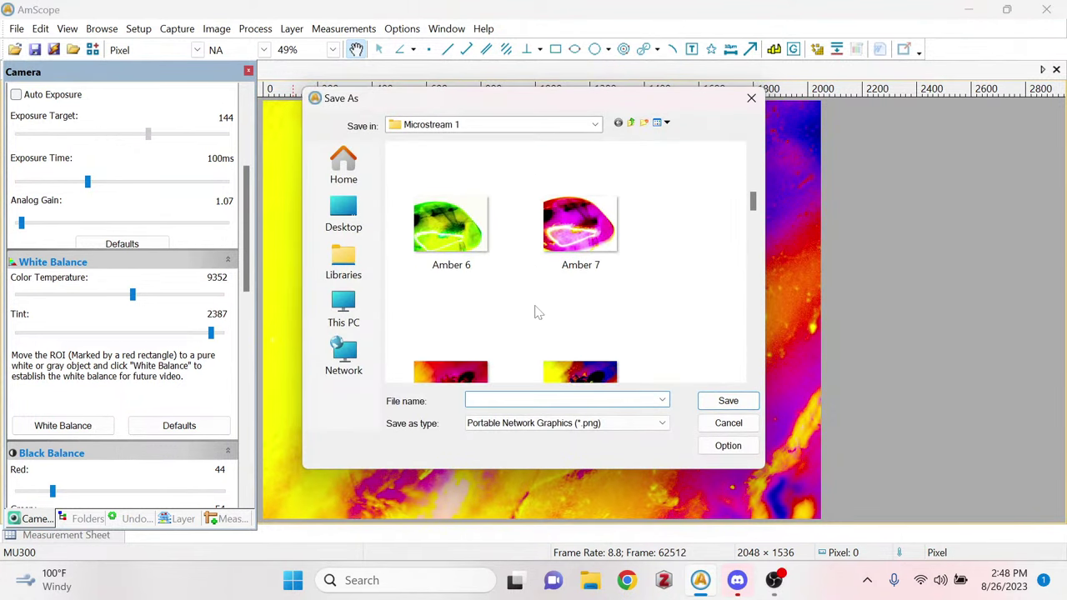
pyautogui.scroll(3, 536, 311)
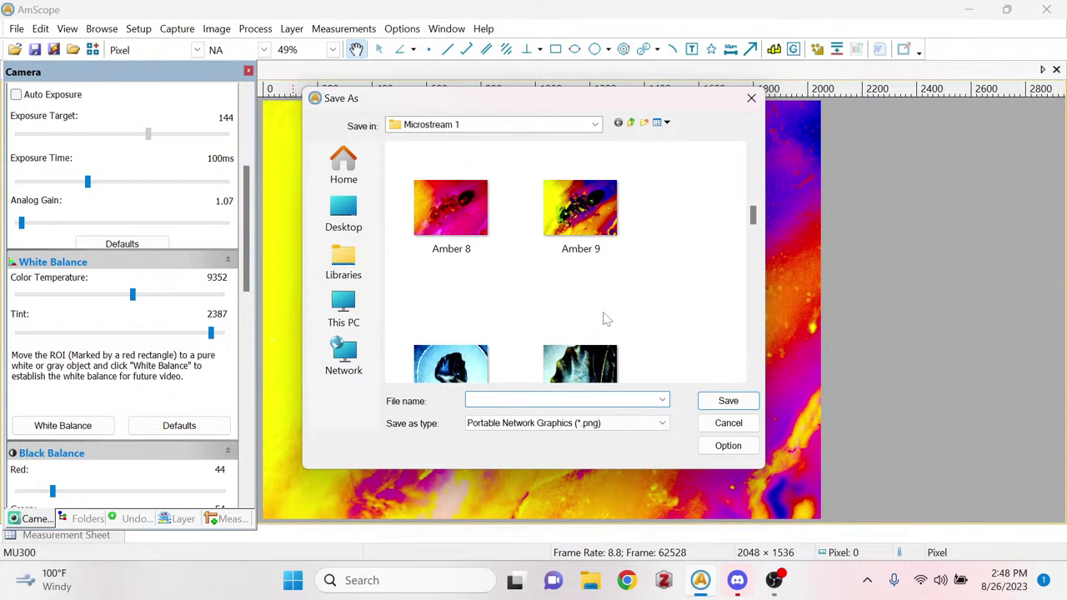
pyautogui.write('Amber 10')
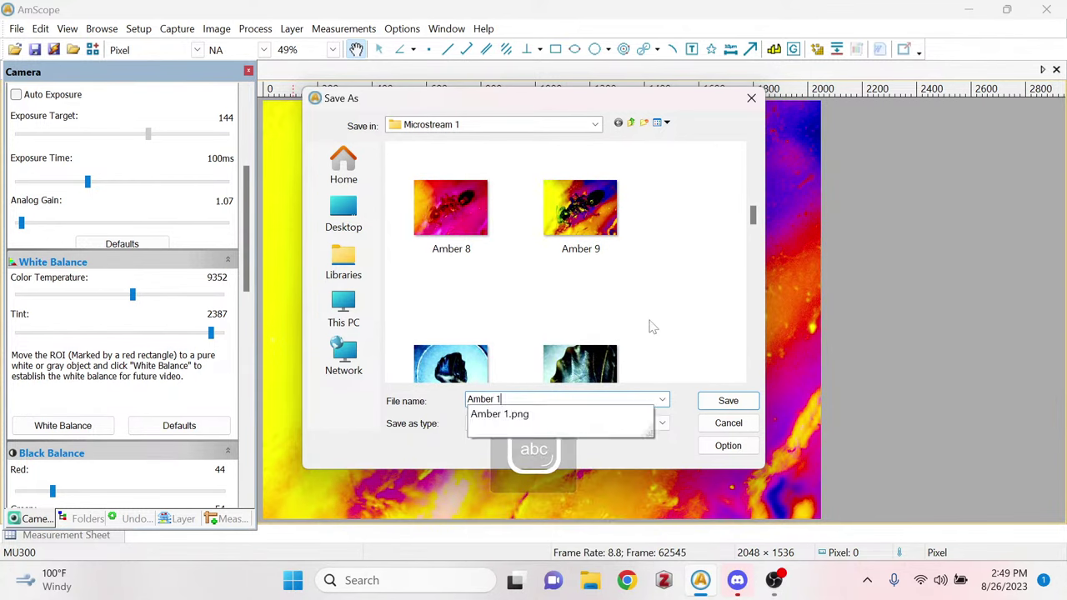
pyautogui.press('Return')
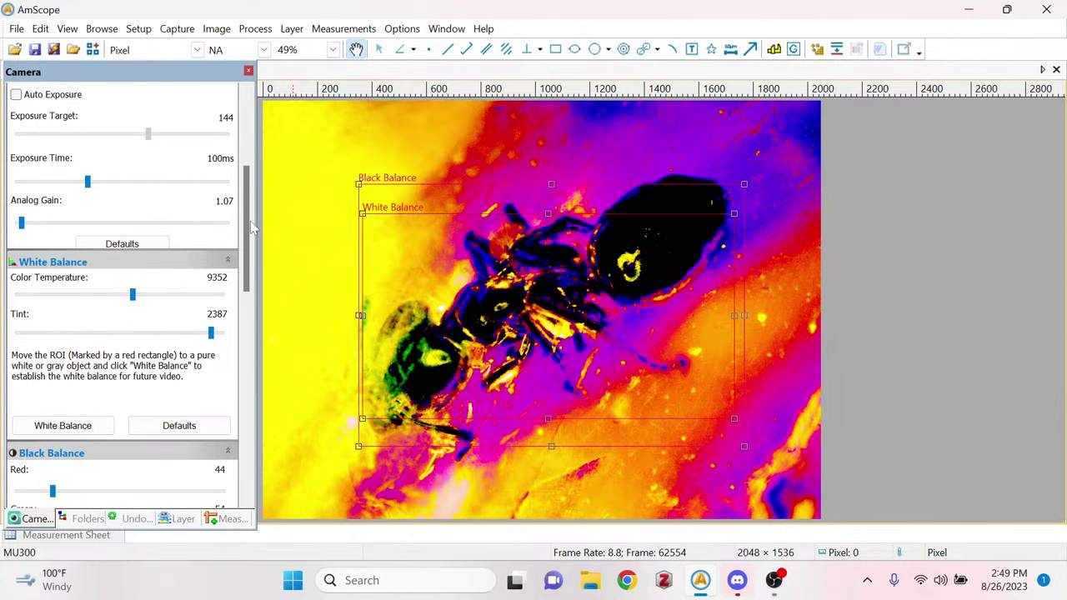
# Set the white balance tint to 1413 and the color temperature to 8642.
pyautogui.scroll(-1, 253, 243)
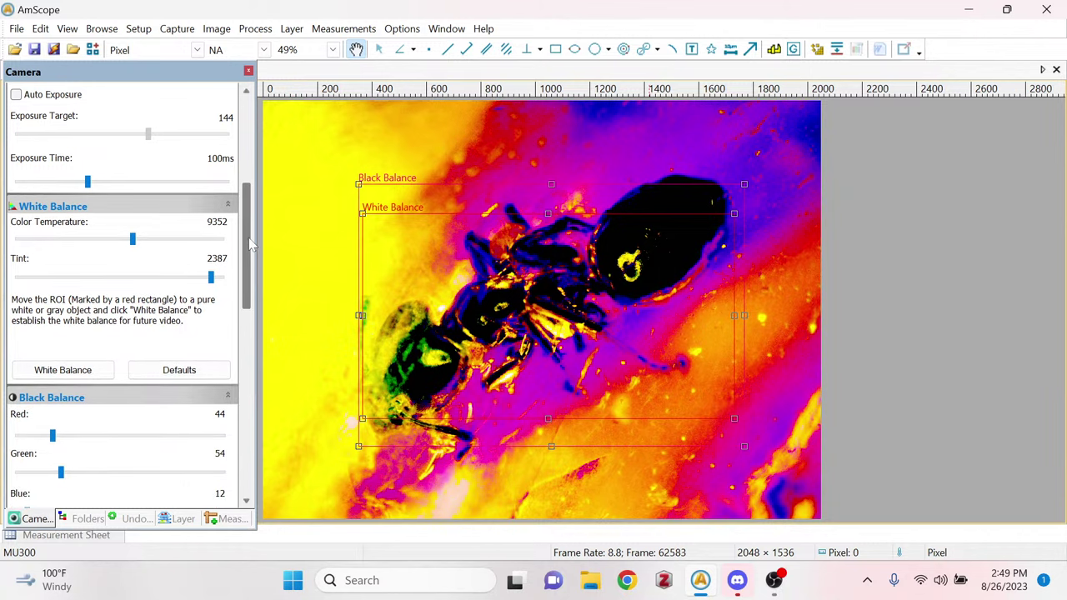
pyautogui.scroll(-1, 253, 243)
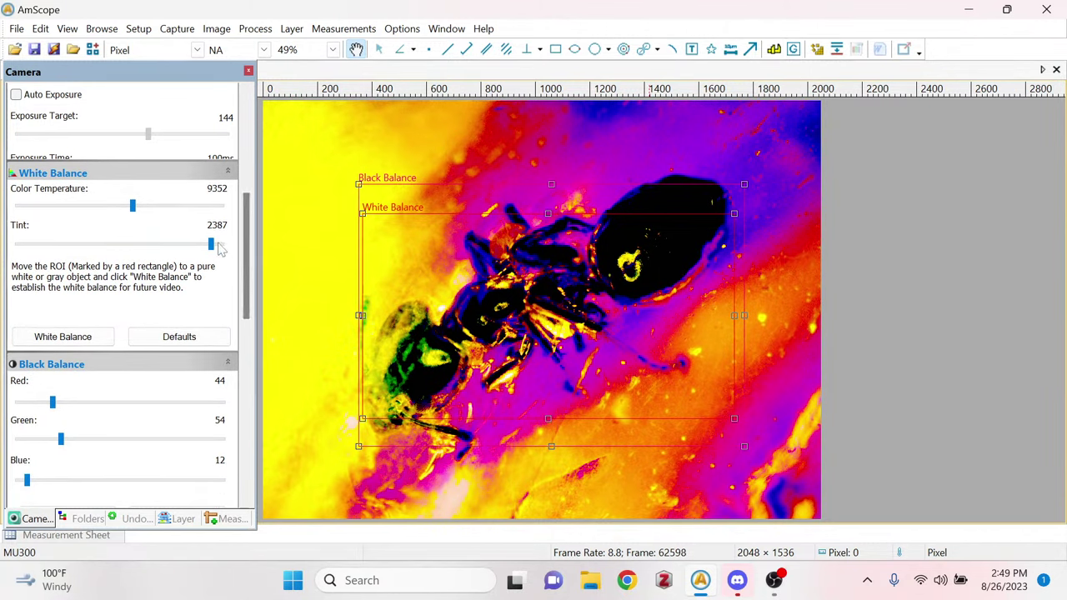
pyautogui.moveTo(212, 244); pyautogui.dragTo(125, 263)
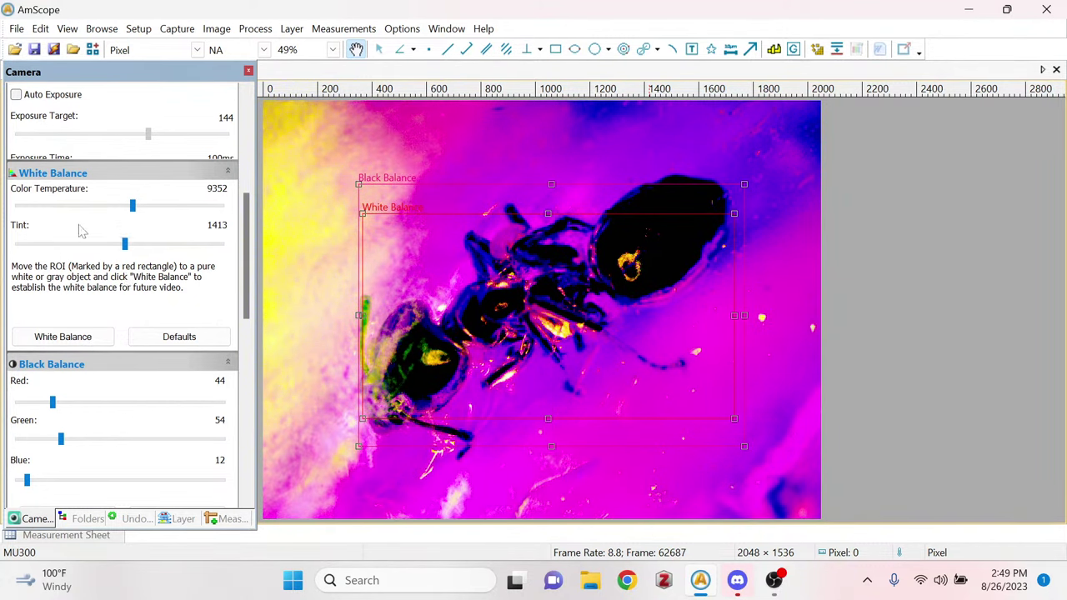
pyautogui.moveTo(133, 209)
pyautogui.mouseDown()
pyautogui.moveTo(185, 209)
pyautogui.moveTo(100, 210)
pyautogui.moveTo(122, 207)
pyautogui.mouseUp()
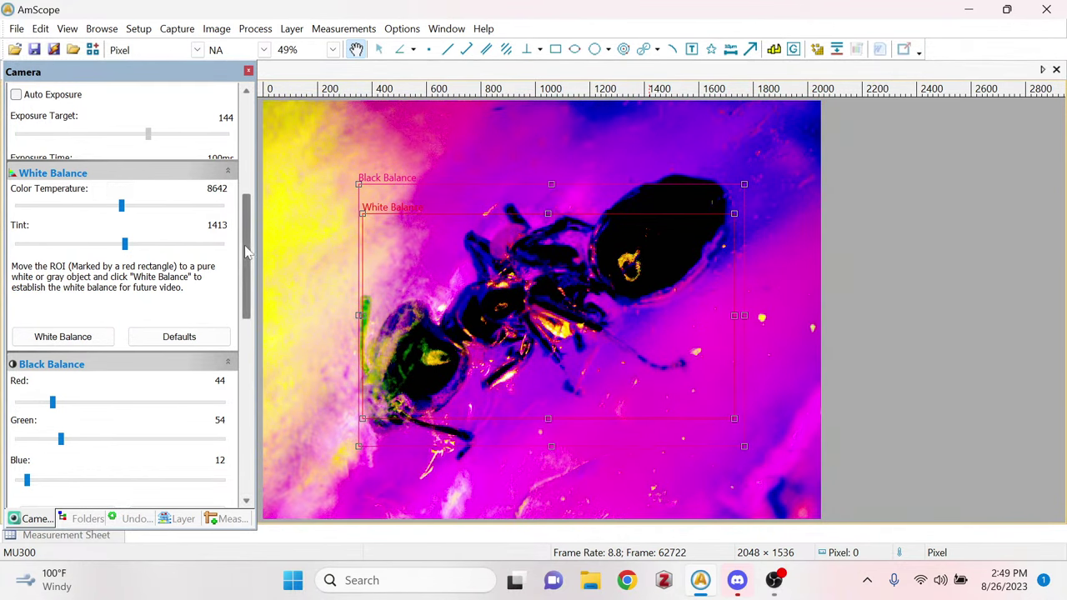
# Set the black balance to red 57, green 41 and blue 3.
pyautogui.moveTo(247, 250); pyautogui.dragTo(254, 278)
pyautogui.moveTo(52, 314); pyautogui.dragTo(50, 354)
pyautogui.moveTo(27, 391)
pyautogui.mouseDown()
pyautogui.moveTo(82, 391)
pyautogui.moveTo(24, 391)
pyautogui.mouseUp()
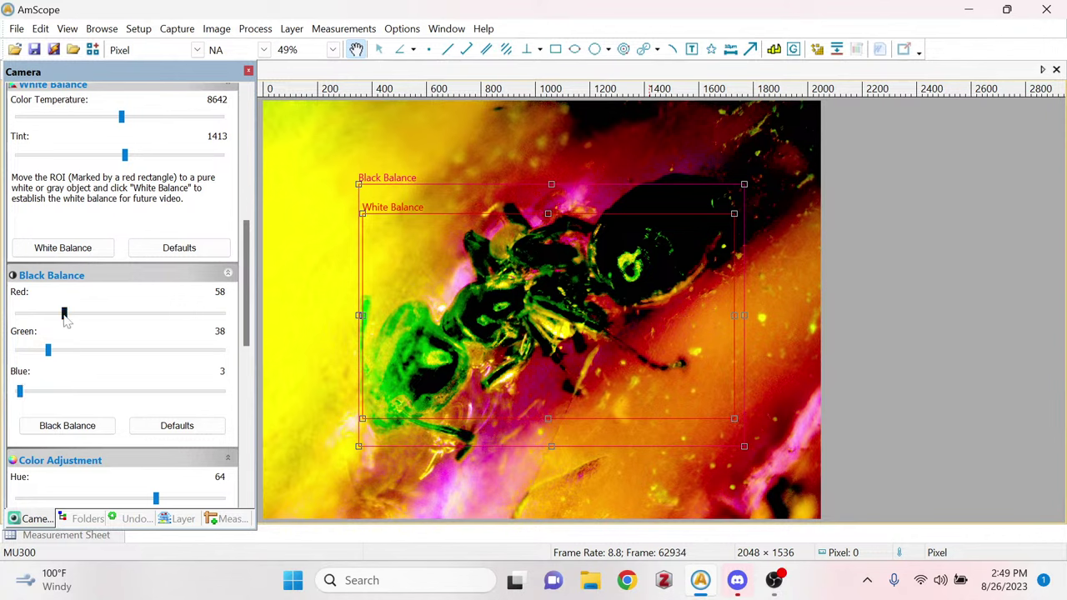
pyautogui.moveTo(64, 312)
pyautogui.mouseDown()
pyautogui.moveTo(109, 318)
pyautogui.moveTo(52, 323)
pyautogui.mouseUp()
pyautogui.moveTo(50, 321); pyautogui.dragTo(50, 343)
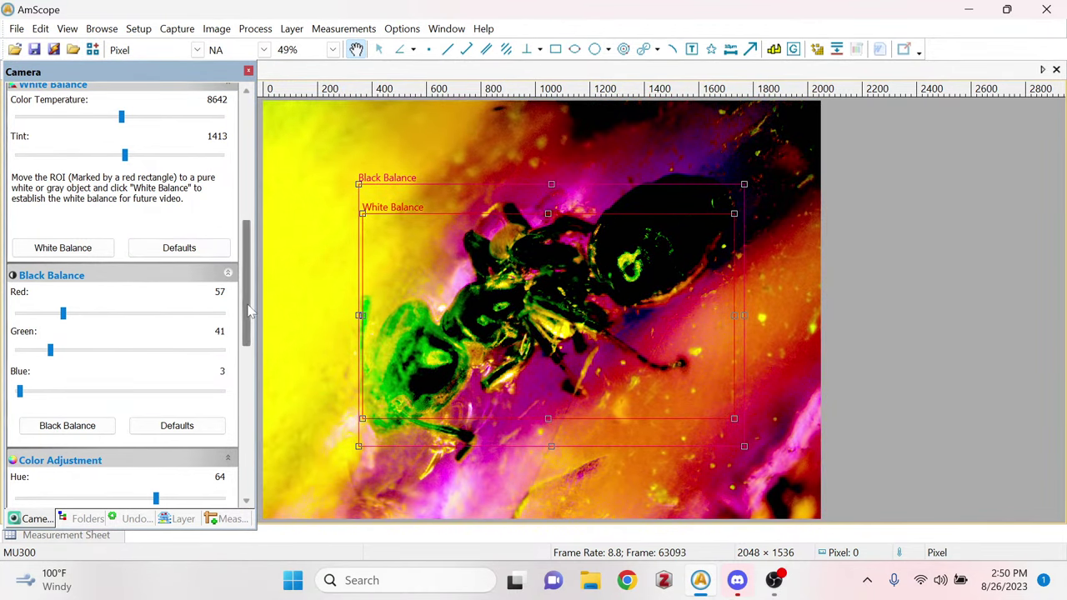
# Adjust the image colors to hue 180, contrast 35 and gamma 0.82.
pyautogui.moveTo(250, 310); pyautogui.dragTo(254, 358)
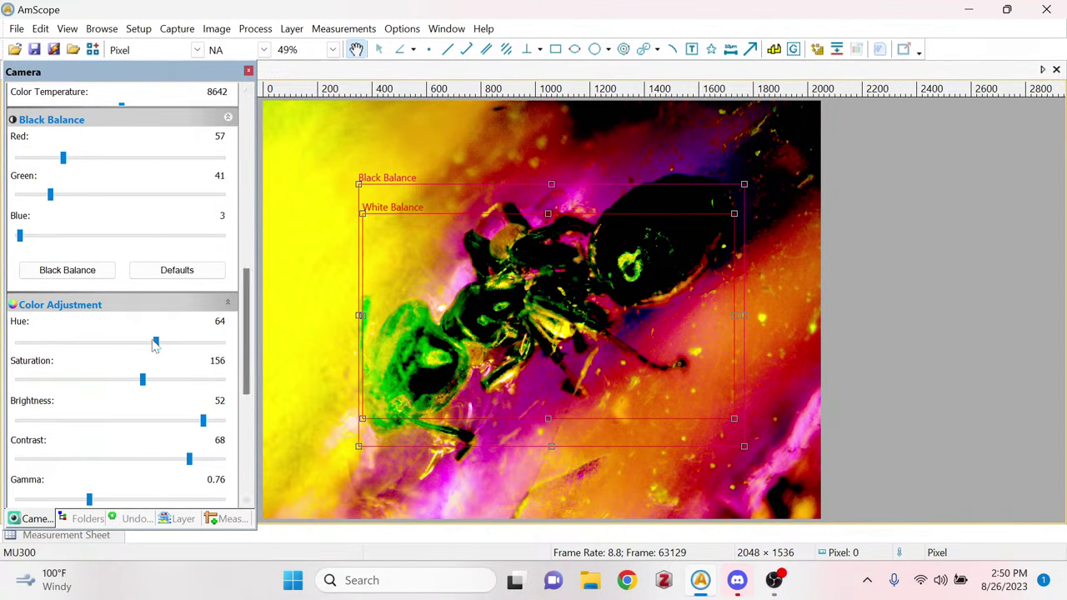
pyautogui.moveTo(158, 348); pyautogui.dragTo(265, 311)
pyautogui.scroll(-2, 246, 319)
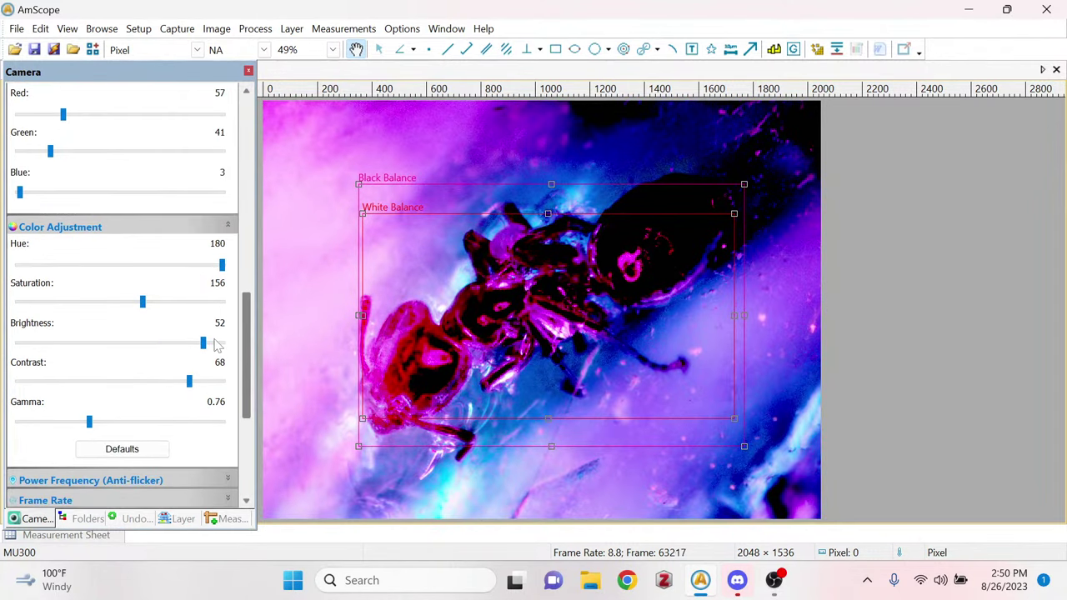
pyautogui.moveTo(206, 348); pyautogui.dragTo(158, 406)
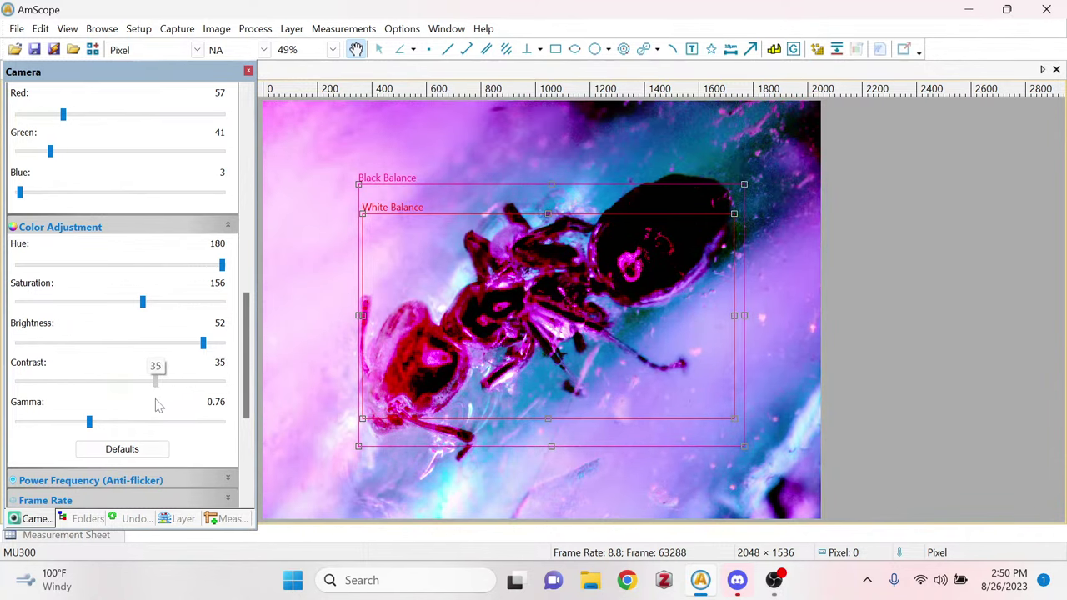
pyautogui.moveTo(95, 421)
pyautogui.mouseDown()
pyautogui.moveTo(161, 422)
pyautogui.moveTo(38, 423)
pyautogui.moveTo(116, 426)
pyautogui.moveTo(99, 426)
pyautogui.mouseUp()
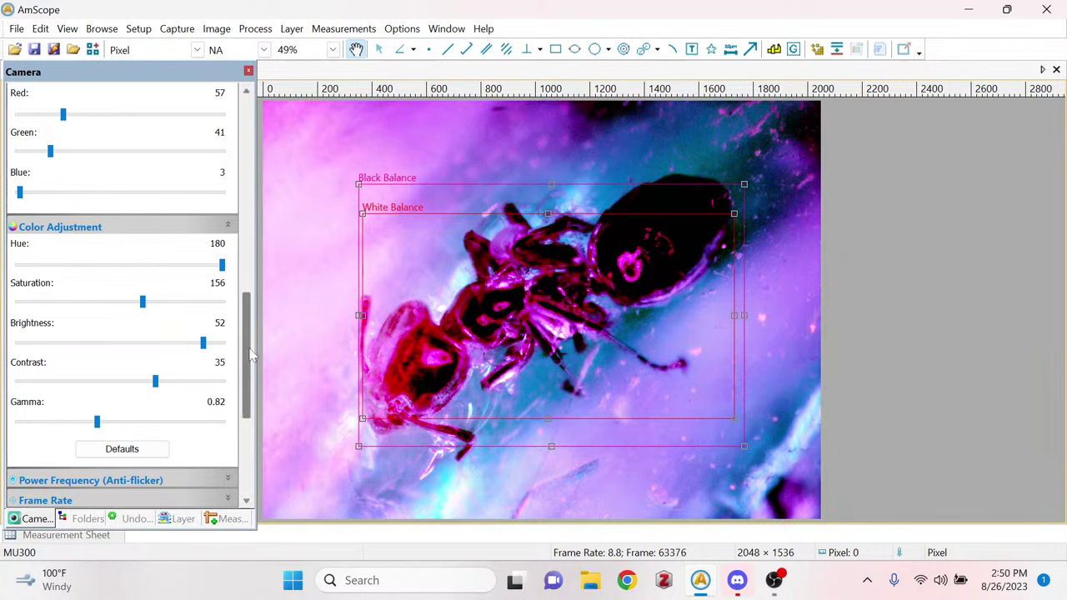
# Snap the recolored ant view, save it in Microstream 1 as amber 11 in PNG format, and close the saved image.
pyautogui.moveTo(251, 355); pyautogui.dragTo(272, 149)
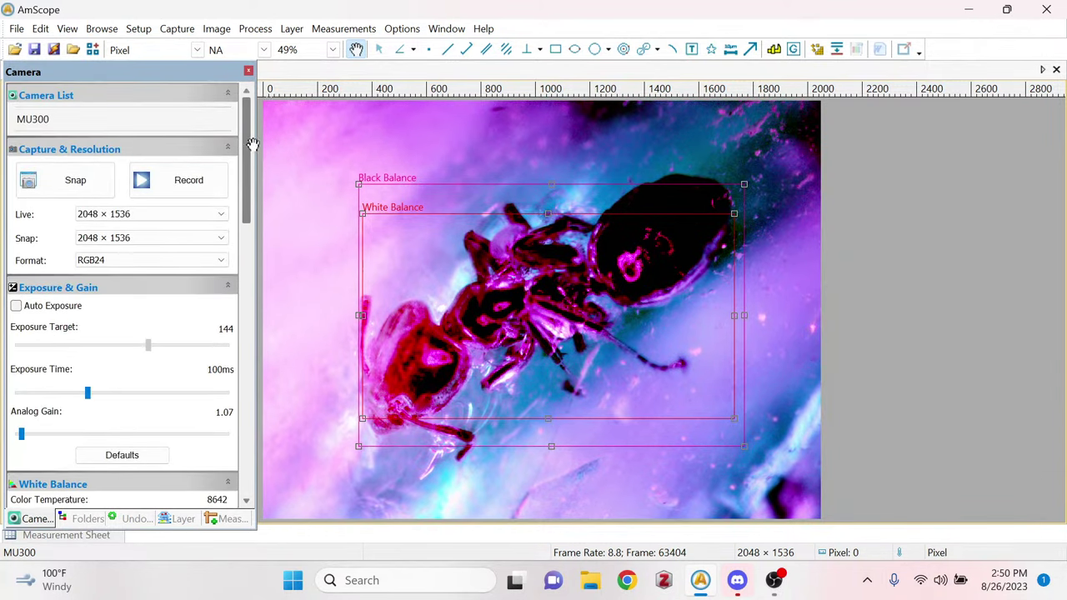
pyautogui.click(75, 171)
pyautogui.click(34, 50)
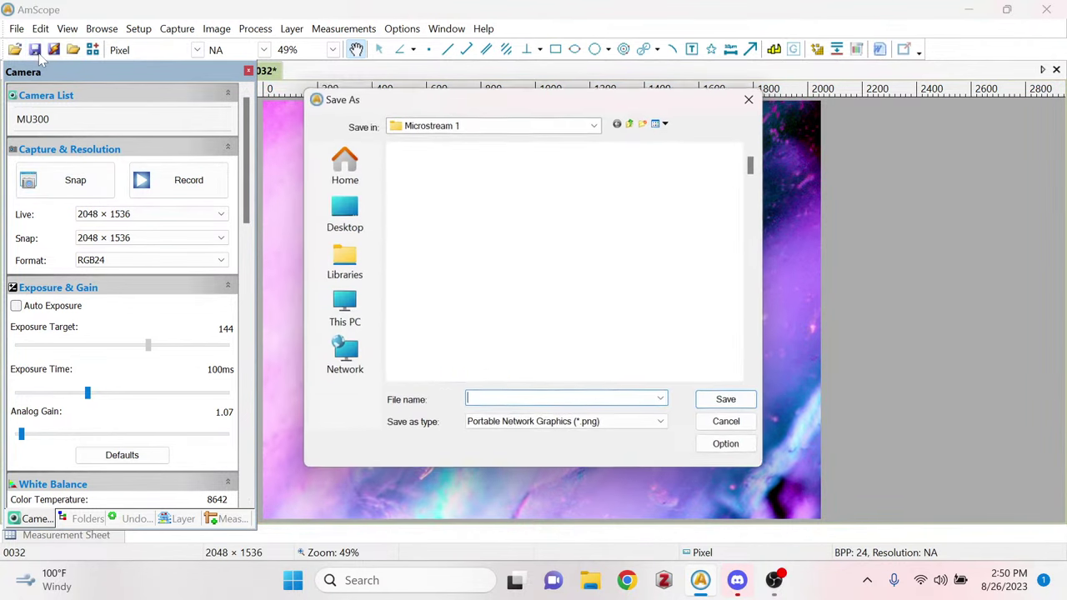
pyautogui.scroll(-4, 695, 364)
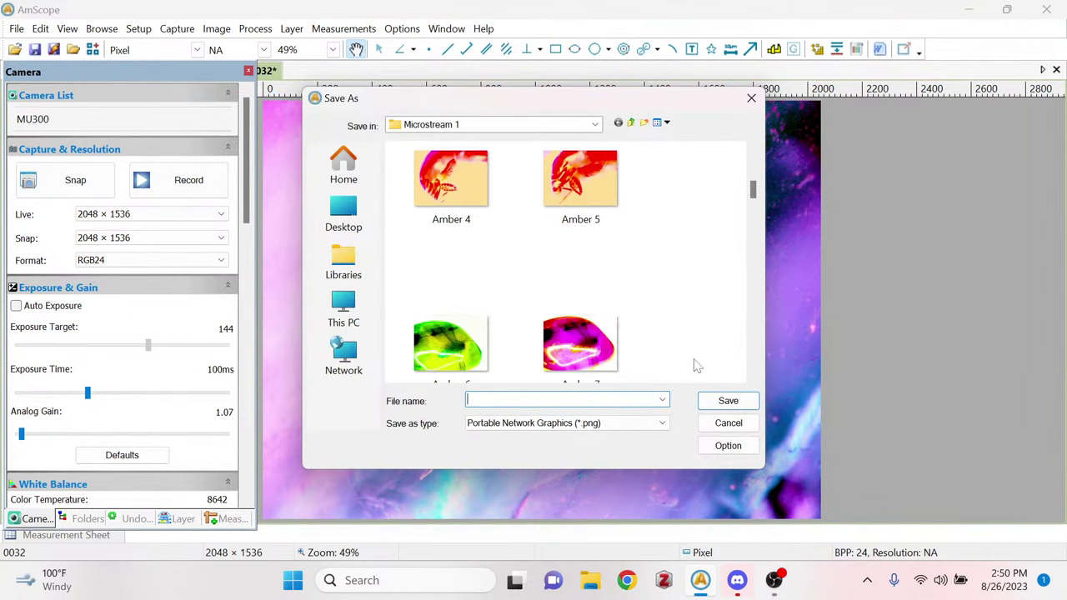
pyautogui.scroll(-5, 696, 365)
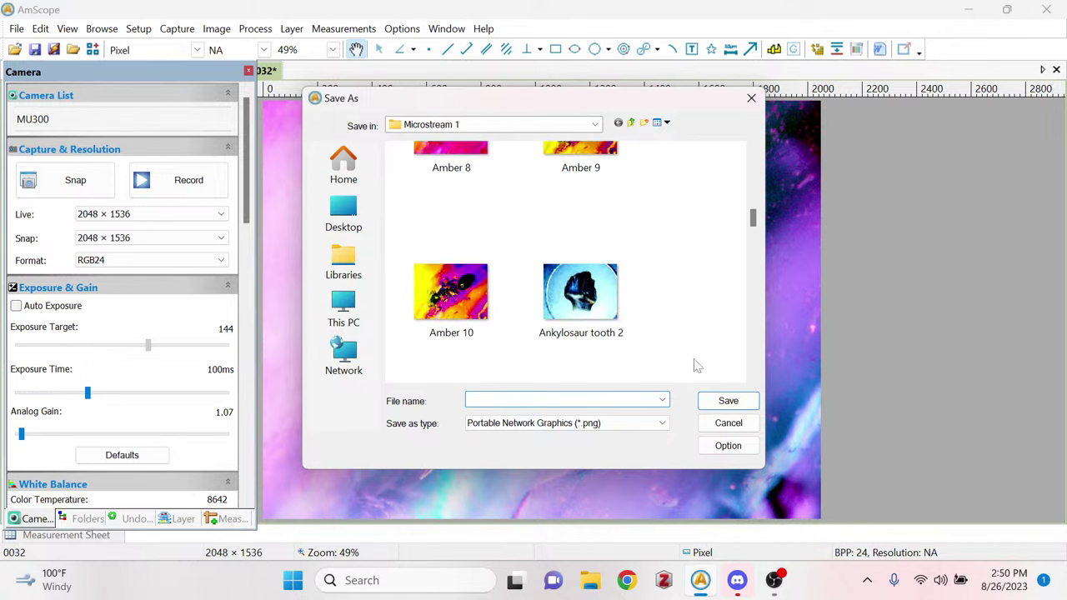
pyautogui.write('amber ')
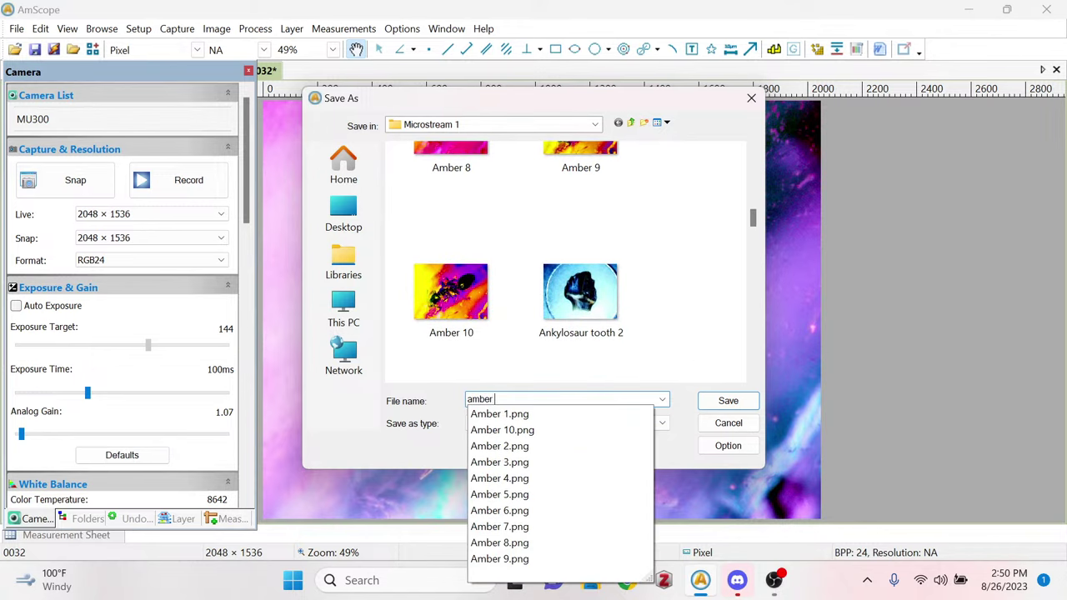
pyautogui.write('12')
pyautogui.press('BackSpace')
pyautogui.write('1')
pyautogui.press('Return')
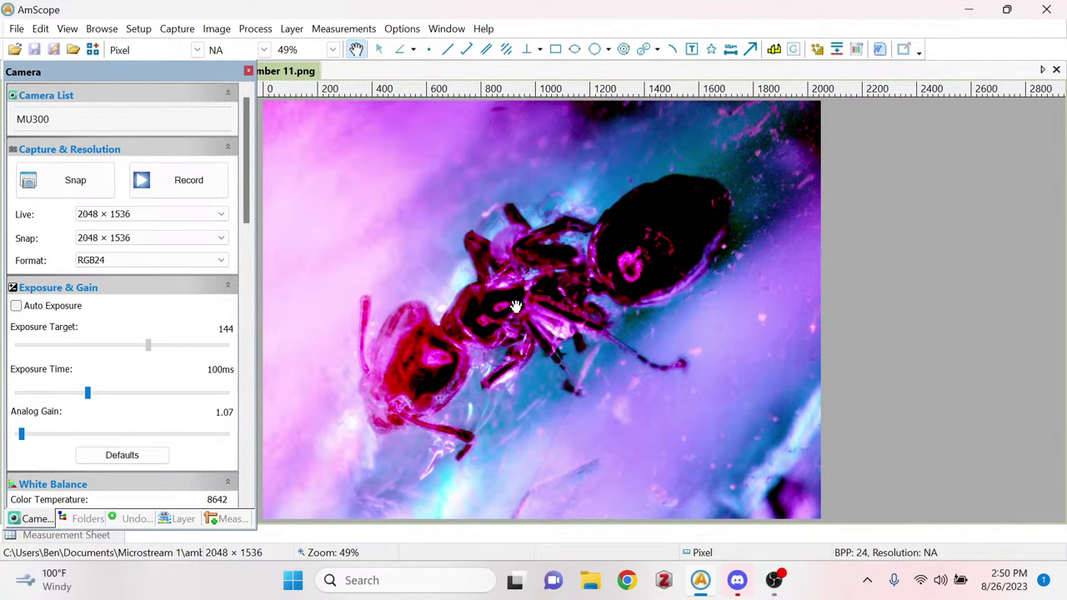
pyautogui.rightClick(294, 73)
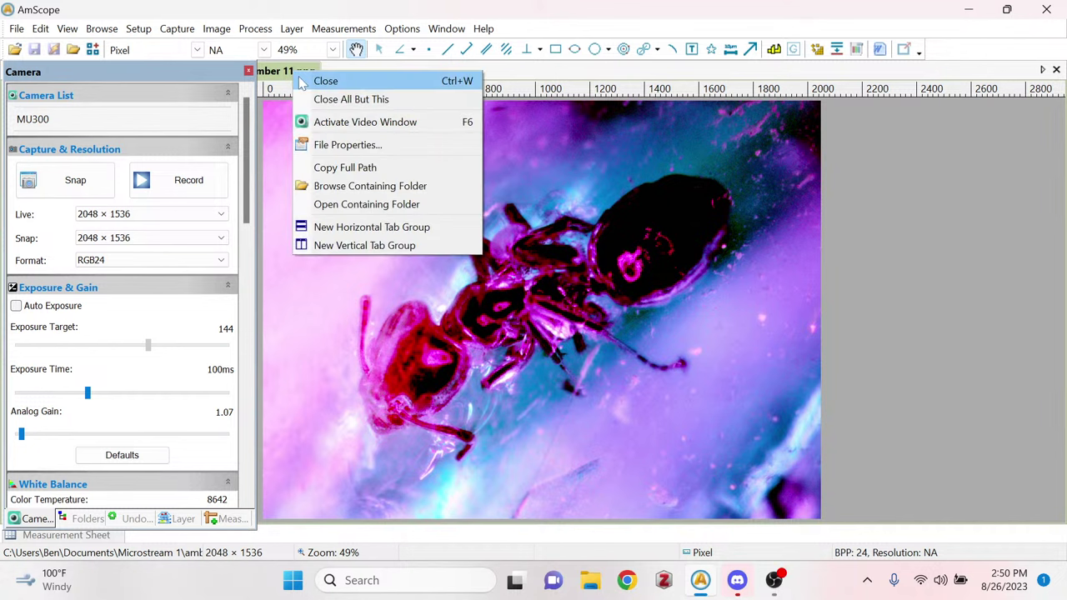
pyautogui.click(312, 81)
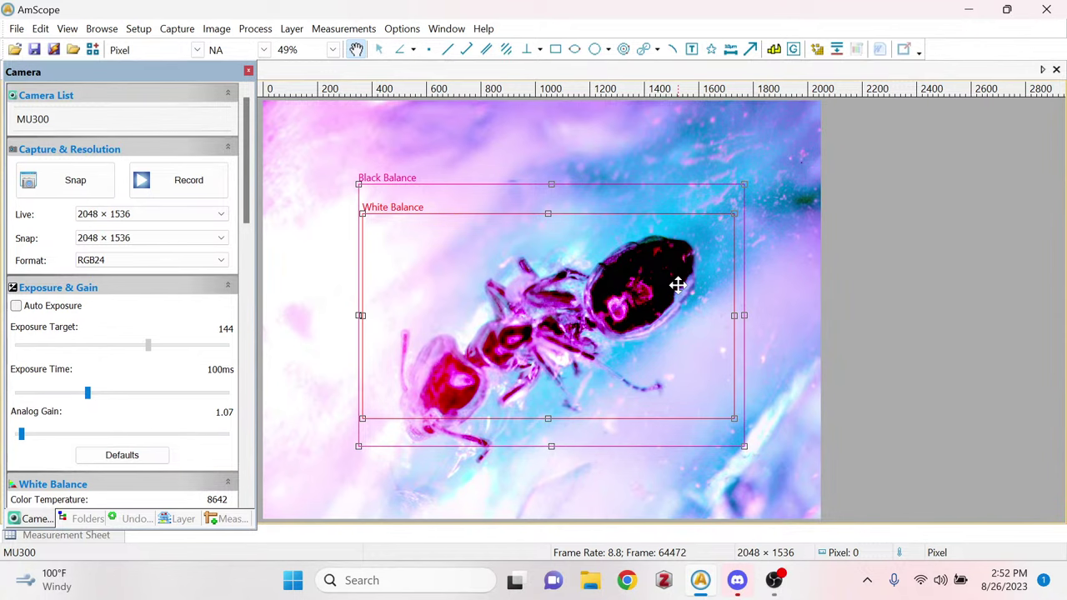
# Snap the current ant view, save it in Microstream 1 as amber 12 in PNG format, and close the saved image.
pyautogui.click(81, 178)
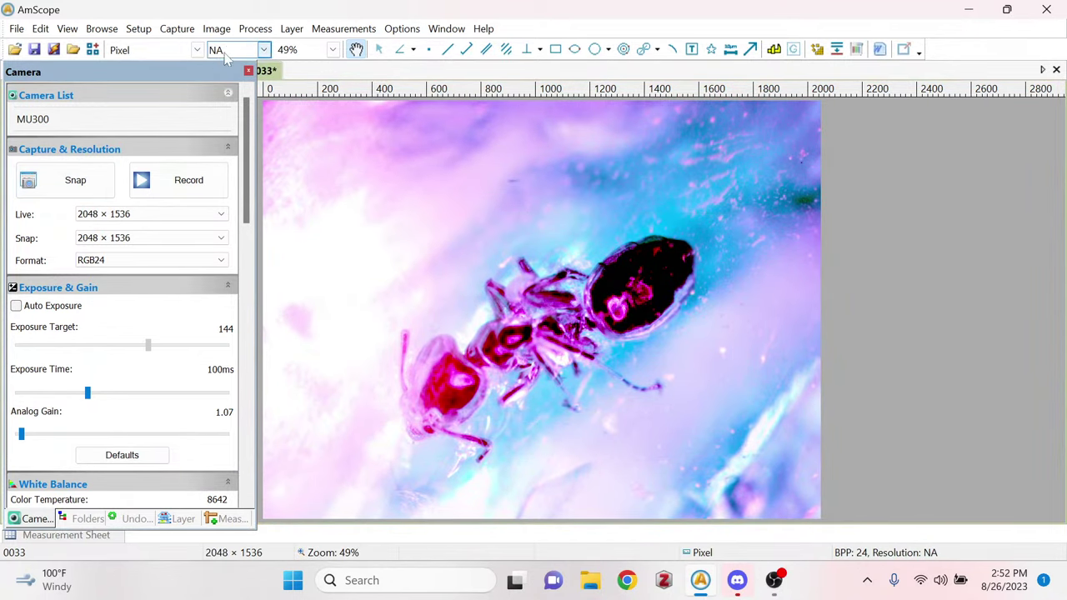
pyautogui.click(34, 50)
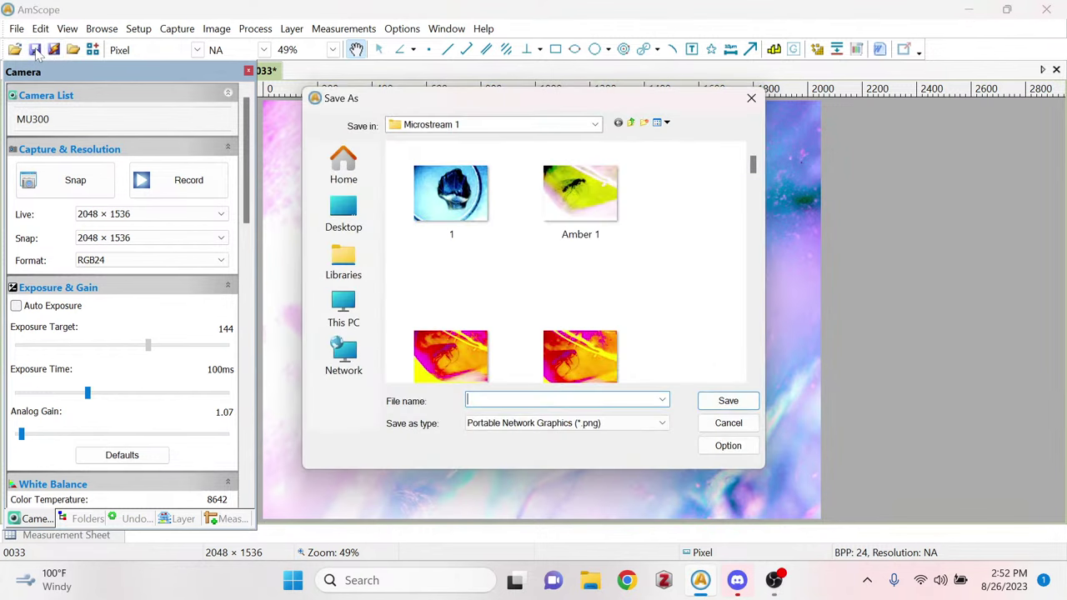
pyautogui.scroll(-6, 598, 276)
pyautogui.scroll(-3, 598, 277)
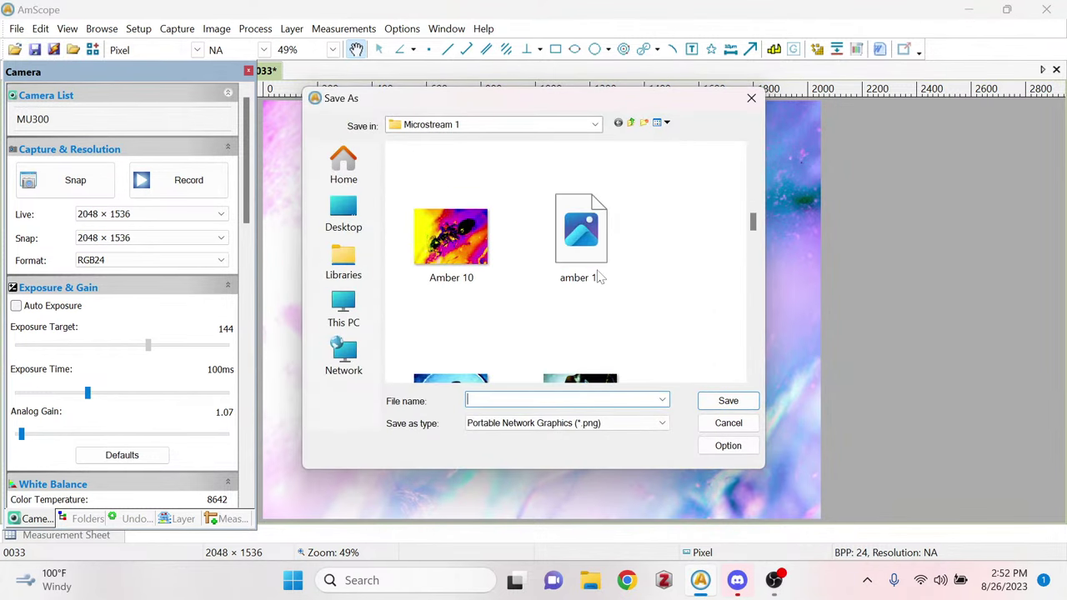
pyautogui.write('ambe')
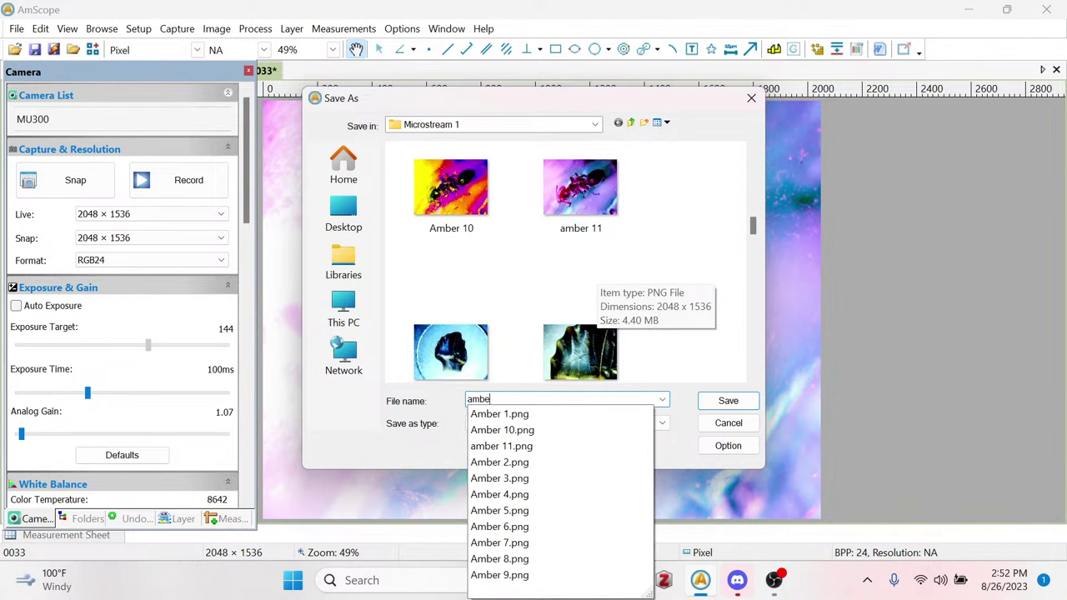
pyautogui.write('r 12')
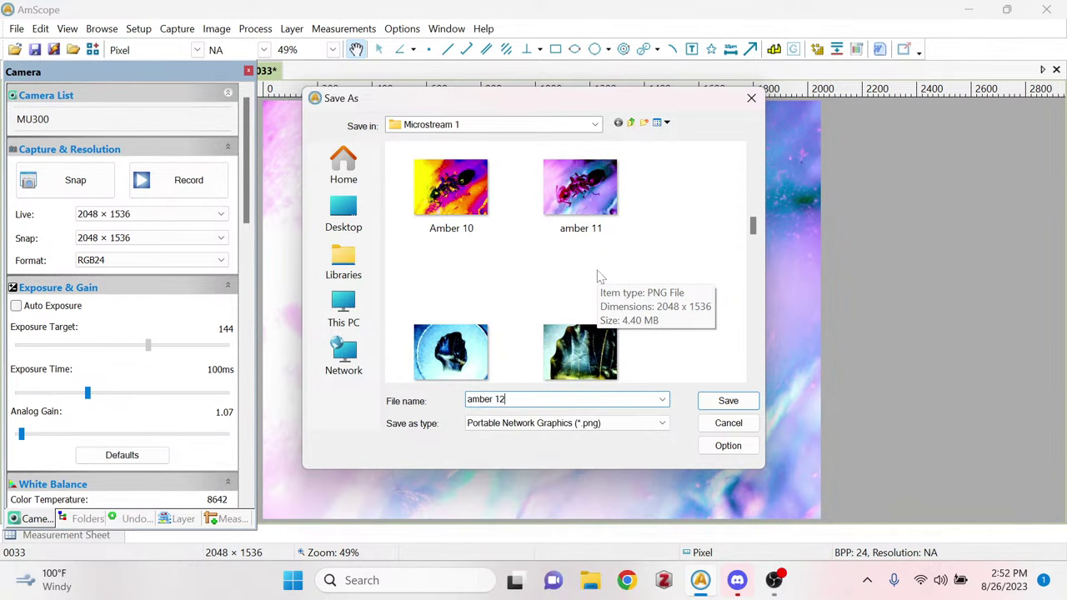
pyautogui.press('Return')
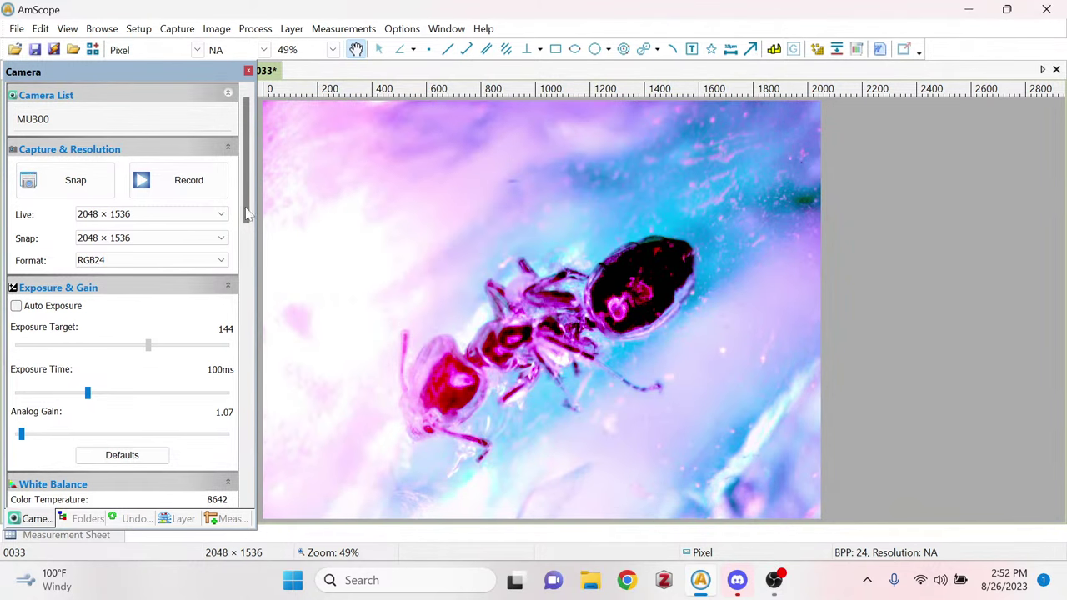
pyautogui.rightClick(267, 74)
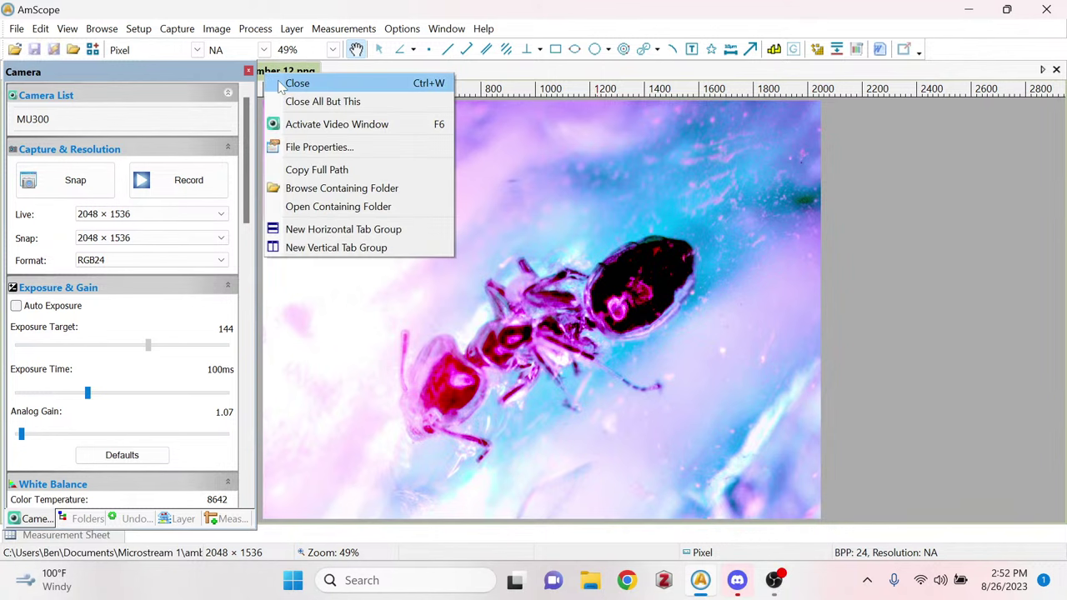
pyautogui.click(296, 84)
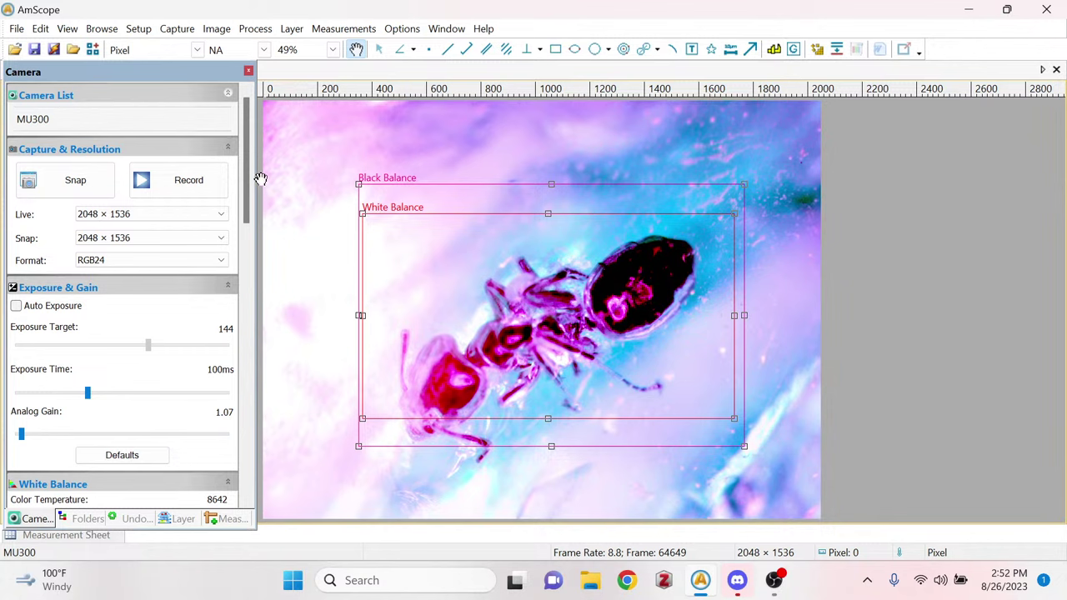
# Set the white balance color temperature to 4593 and the tint to 904.
pyautogui.scroll(-5, 142, 250)
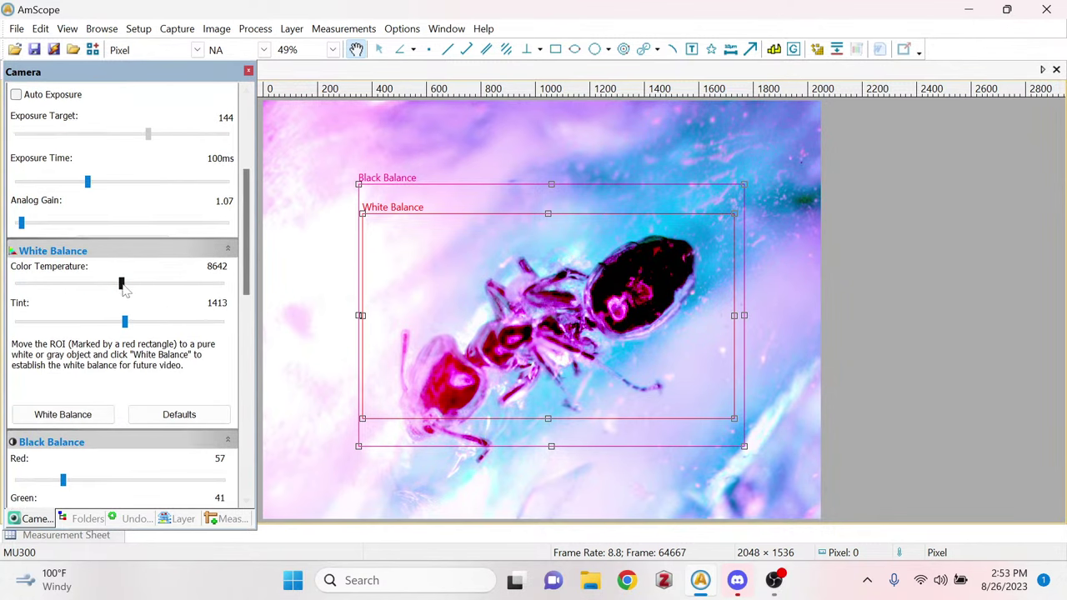
pyautogui.moveTo(109, 289); pyautogui.dragTo(59, 297)
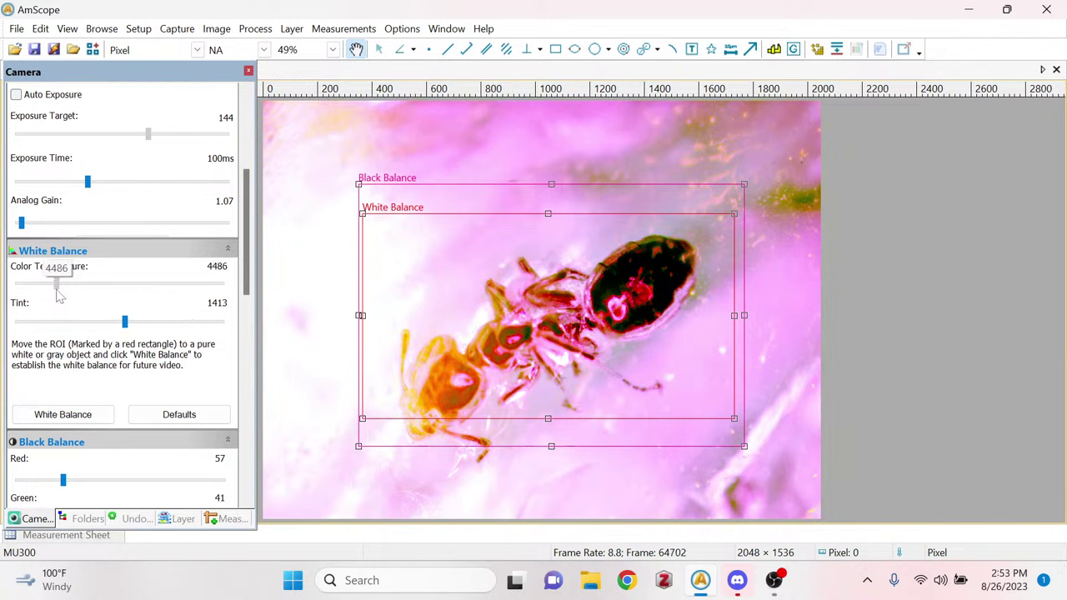
pyautogui.moveTo(123, 321); pyautogui.dragTo(64, 329)
pyautogui.moveTo(73, 329)
pyautogui.mouseDown()
pyautogui.moveTo(107, 330)
pyautogui.moveTo(84, 330)
pyautogui.mouseUp()
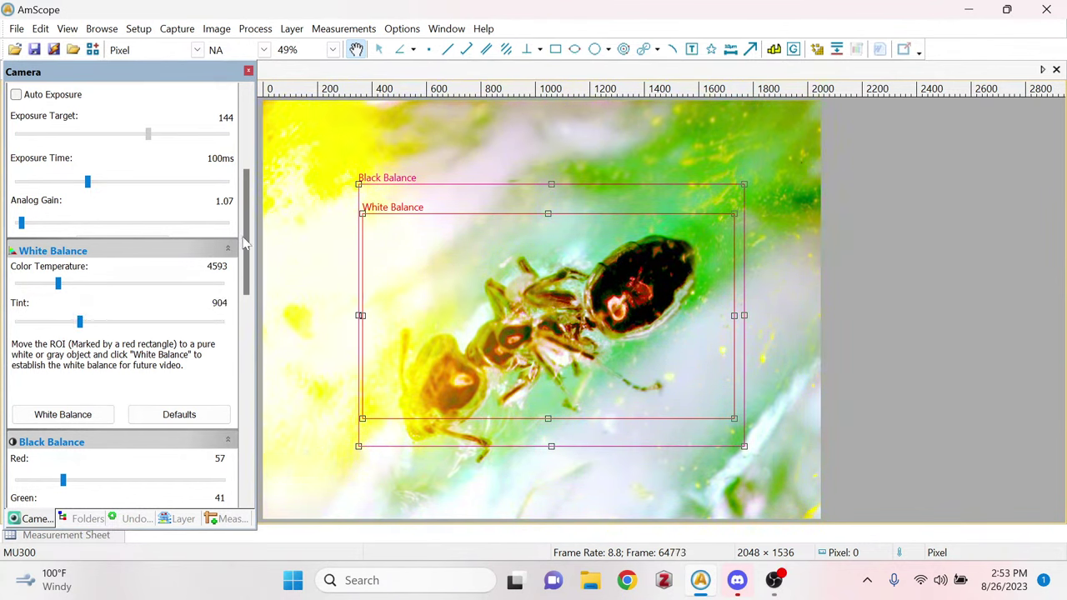
# Set the black balance to green 39 and blue 15.
pyautogui.moveTo(244, 241); pyautogui.dragTo(247, 301)
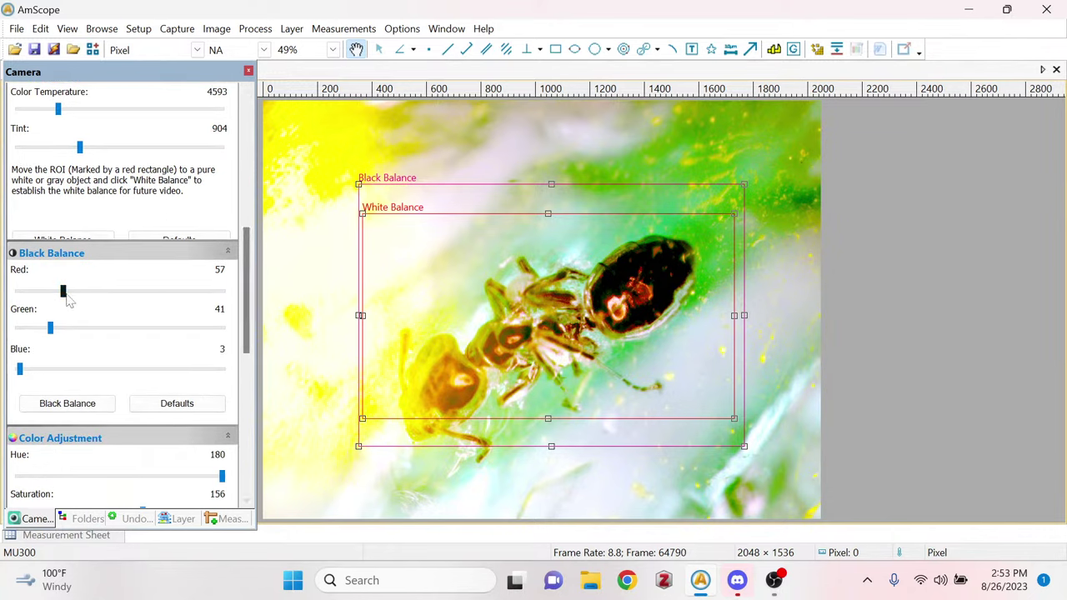
pyautogui.moveTo(63, 297); pyautogui.dragTo(49, 335)
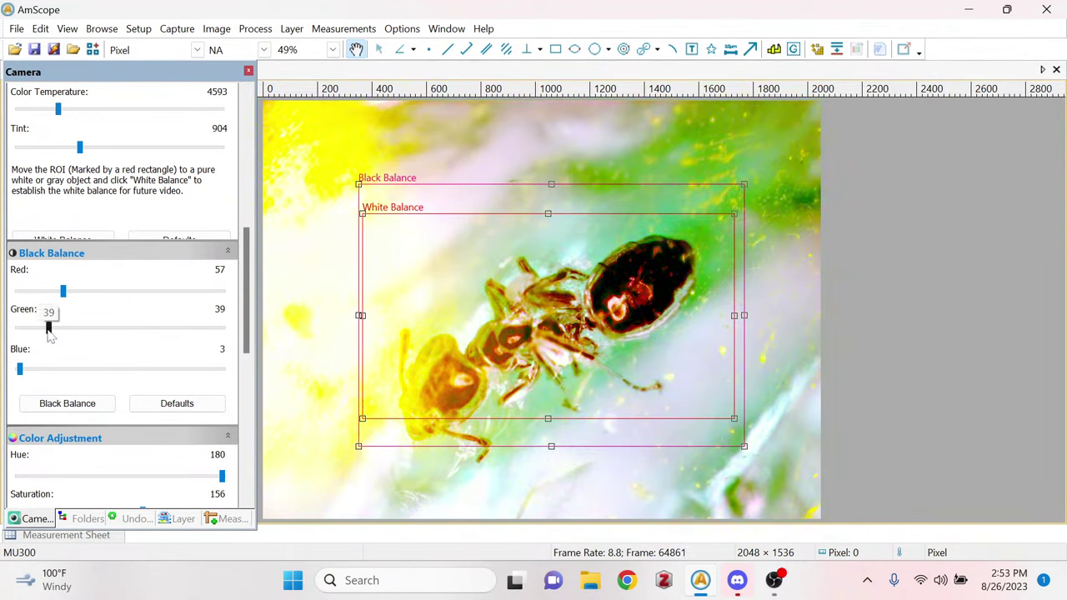
pyautogui.moveTo(21, 369); pyautogui.dragTo(31, 374)
# Adjust the image colors to saturation 197, brightness 55, contrast 52 and gamma 0.83.
pyautogui.moveTo(246, 290); pyautogui.dragTo(254, 339)
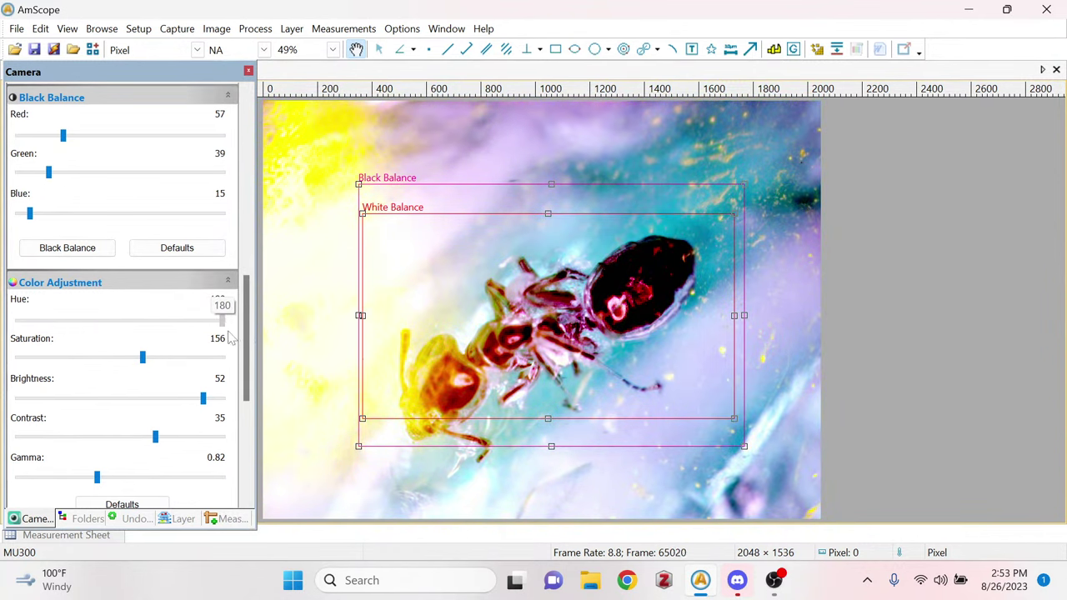
pyautogui.moveTo(242, 334); pyautogui.dragTo(242, 358)
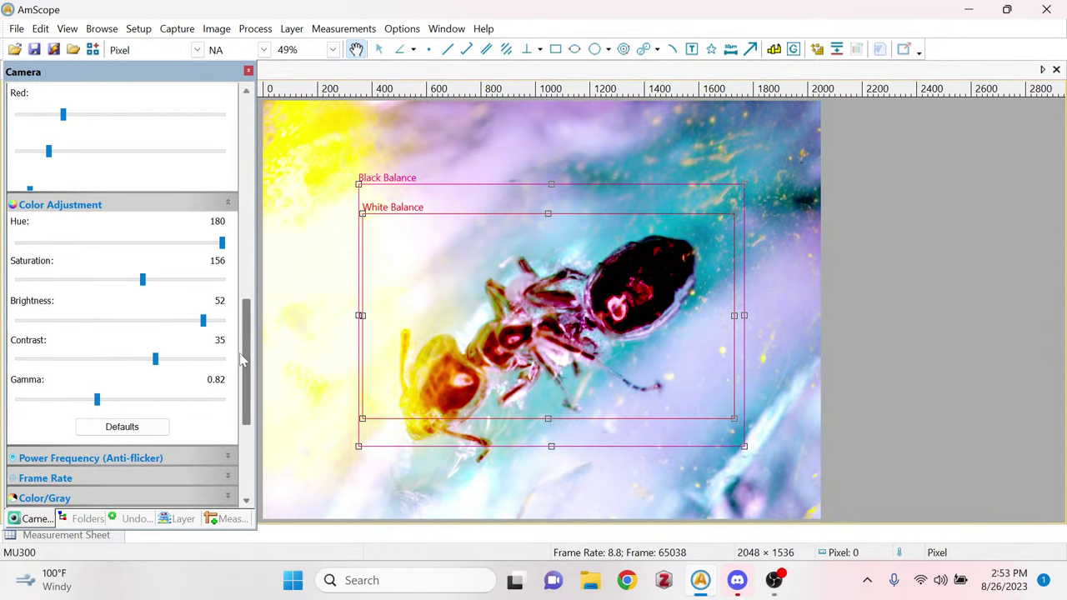
pyautogui.moveTo(142, 279); pyautogui.dragTo(208, 321)
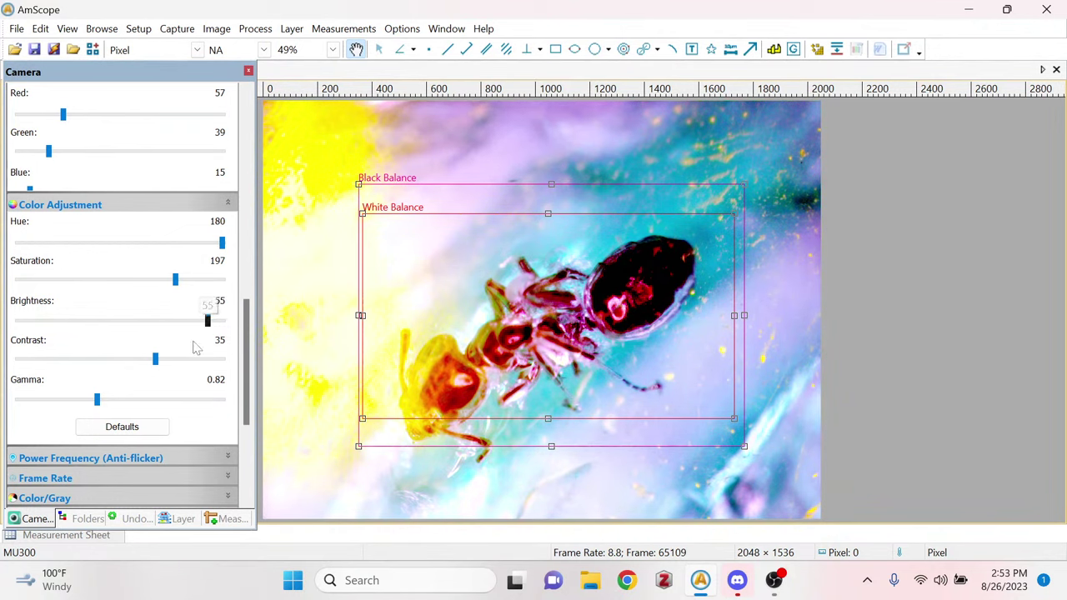
pyautogui.moveTo(157, 364)
pyautogui.mouseDown()
pyautogui.moveTo(127, 358)
pyautogui.moveTo(191, 360)
pyautogui.moveTo(176, 358)
pyautogui.mouseUp()
pyautogui.scroll(-2, 253, 328)
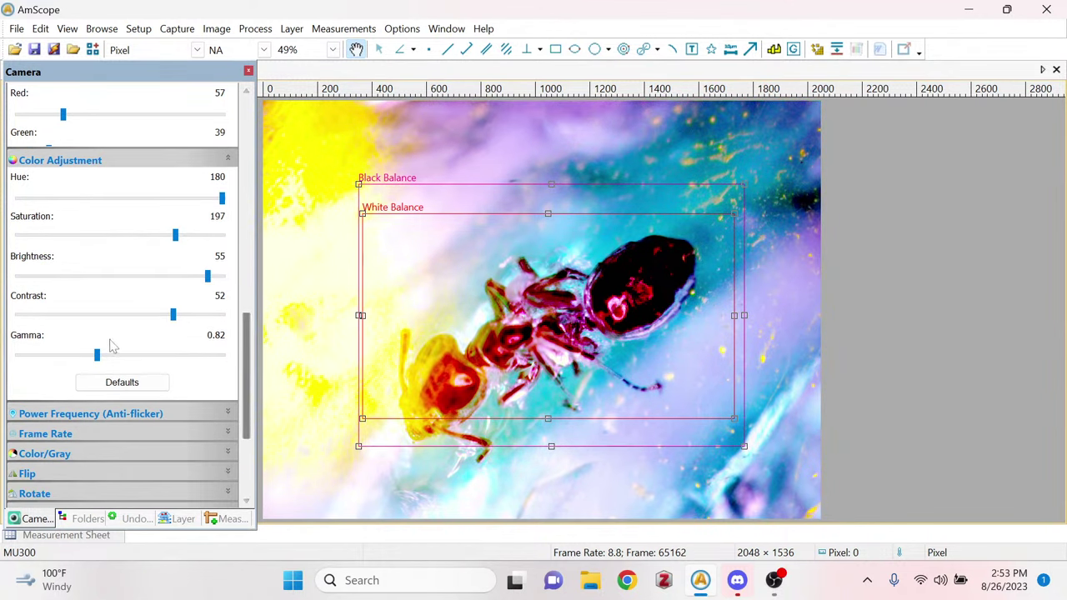
pyautogui.moveTo(97, 355)
pyautogui.mouseDown()
pyautogui.moveTo(73, 364)
pyautogui.moveTo(112, 358)
pyautogui.moveTo(69, 360)
pyautogui.moveTo(140, 365)
pyautogui.moveTo(100, 360)
pyautogui.mouseUp()
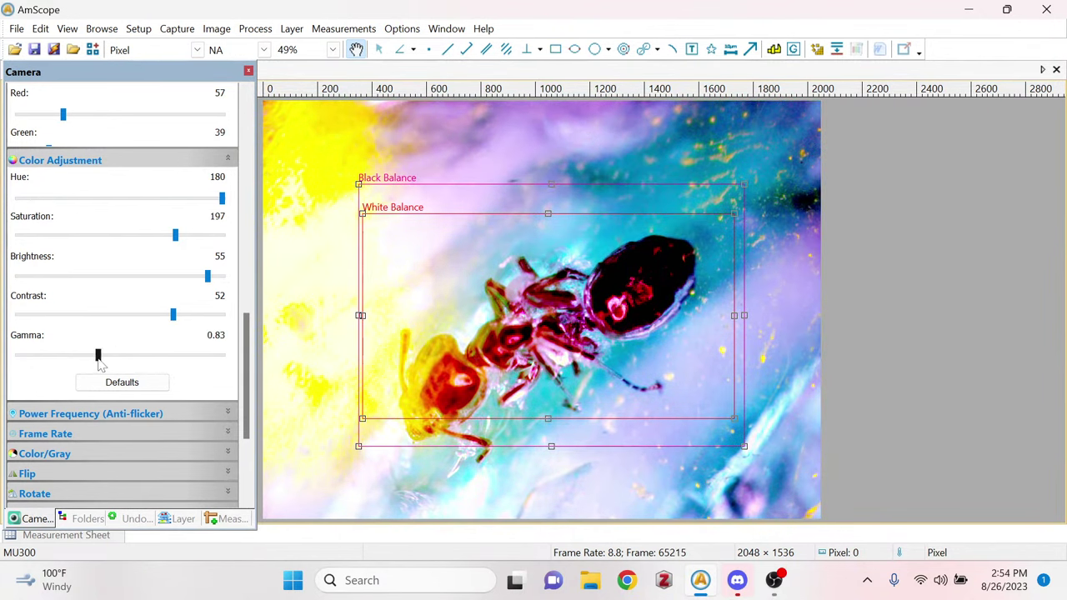
# Snap the yellow and teal ant view, save it in Microstream 1 as Amber 13 in PNG format, and close the saved image.
pyautogui.moveTo(247, 375); pyautogui.dragTo(253, 117)
pyautogui.click(75, 180)
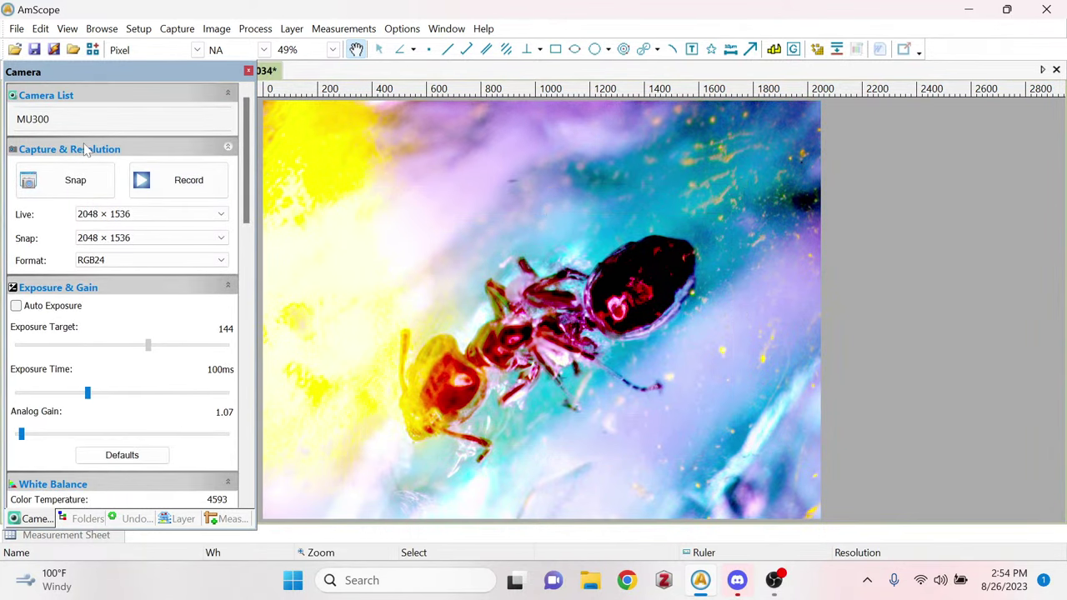
pyautogui.click(35, 50)
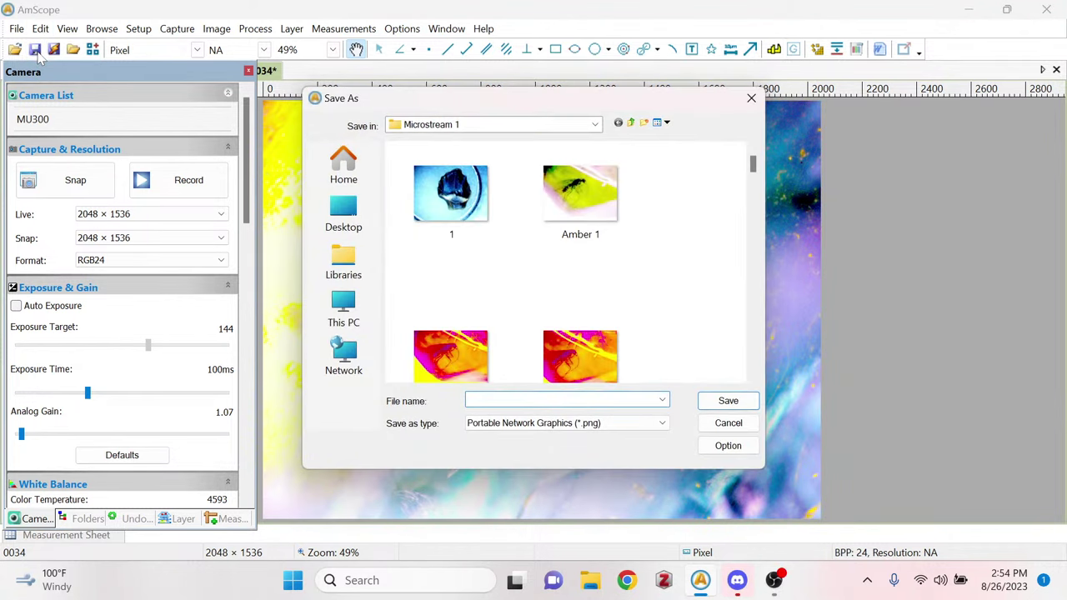
pyautogui.scroll(-10, 528, 203)
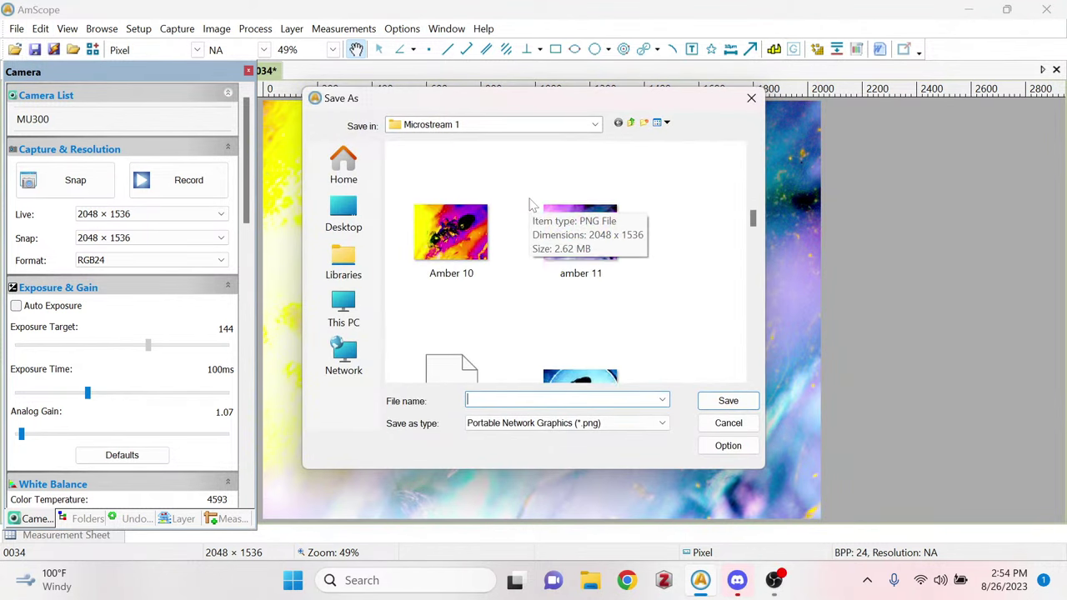
pyautogui.scroll(-3, 528, 202)
pyautogui.write('Am')
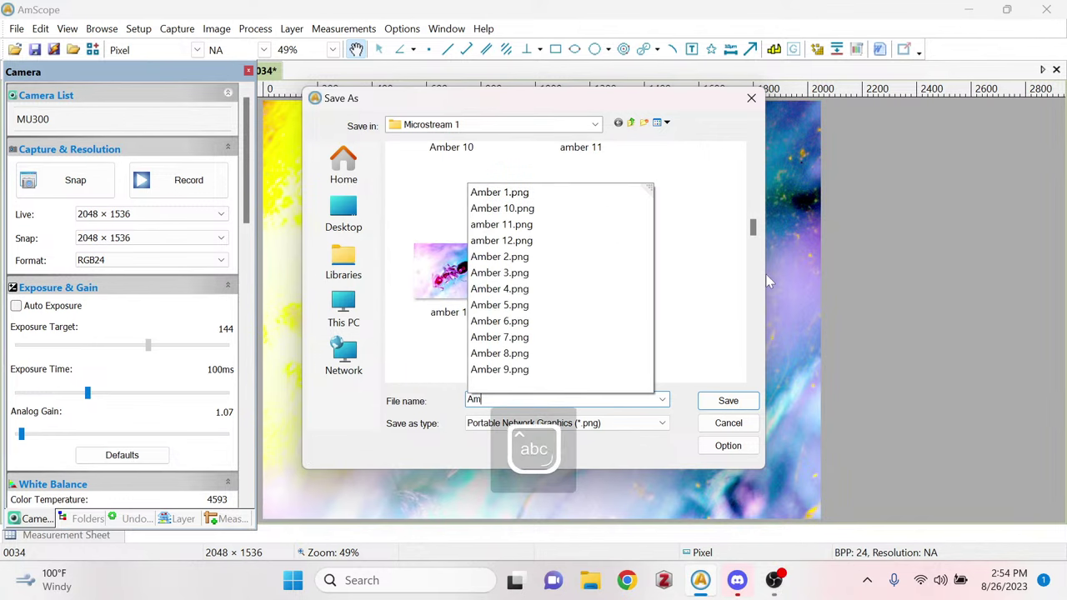
pyautogui.write('ber 13')
pyautogui.press('Return')
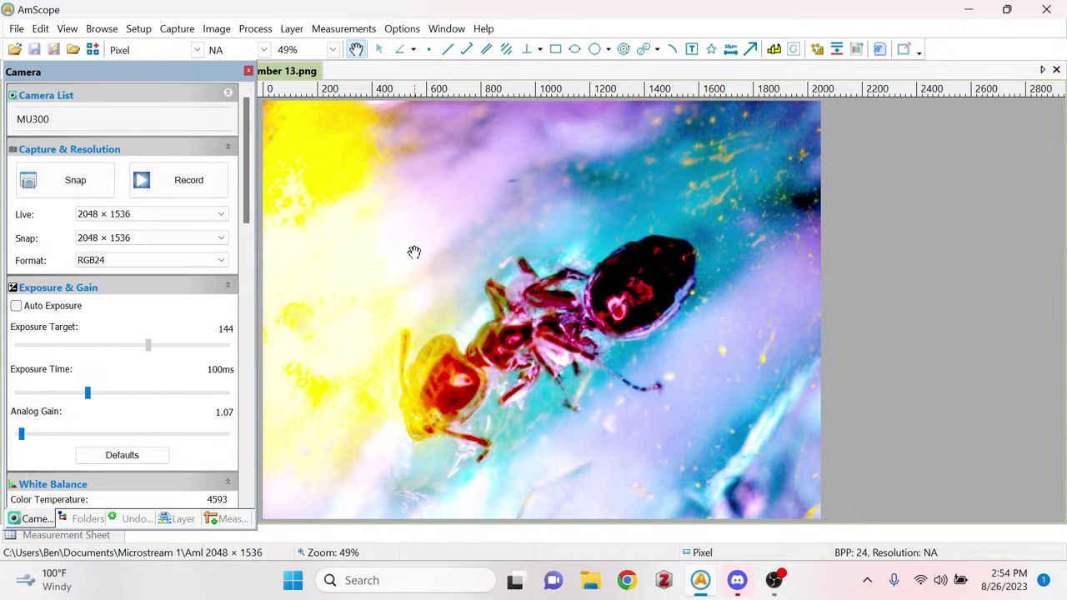
pyautogui.rightClick(298, 77)
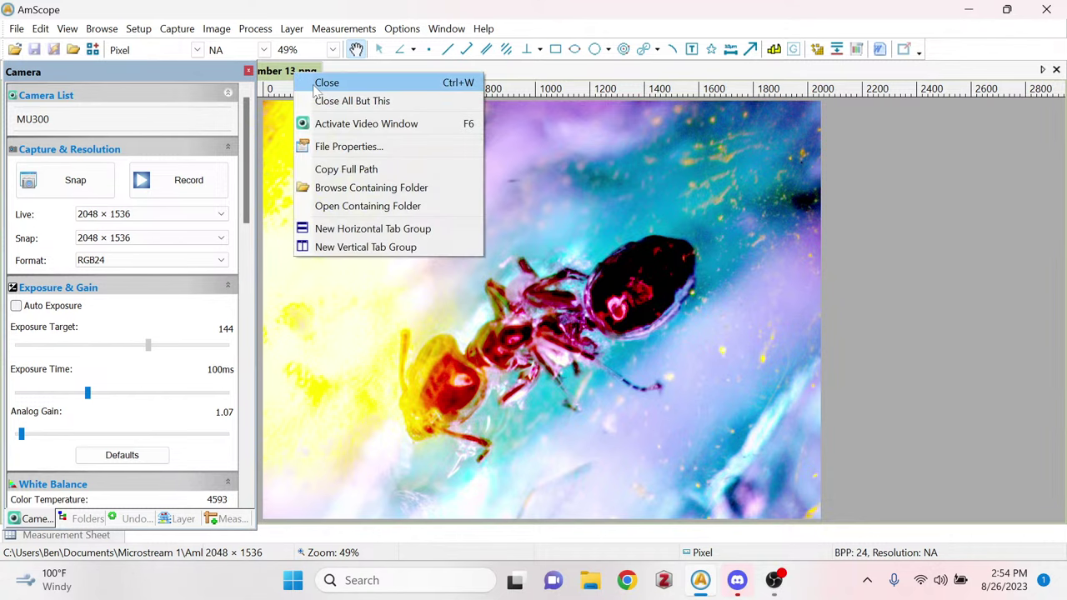
pyautogui.click(325, 84)
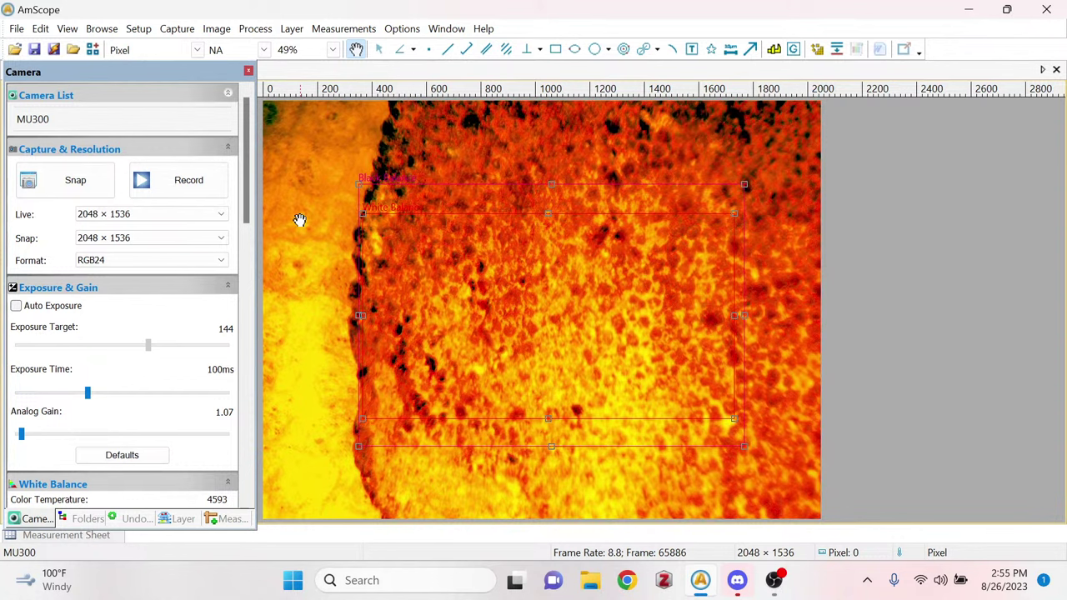
# Reduce the new specimen's image brightness to 53 and saturation to 30.
pyautogui.moveTo(248, 158); pyautogui.dragTo(246, 348)
pyautogui.moveTo(223, 288); pyautogui.dragTo(247, 325)
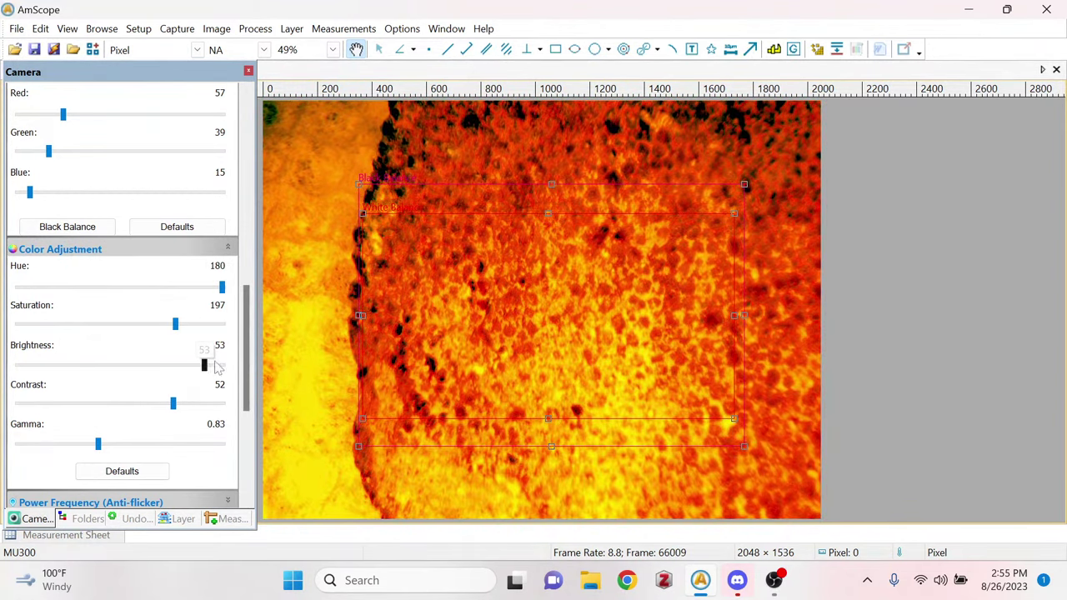
pyautogui.moveTo(174, 324); pyautogui.dragTo(54, 337)
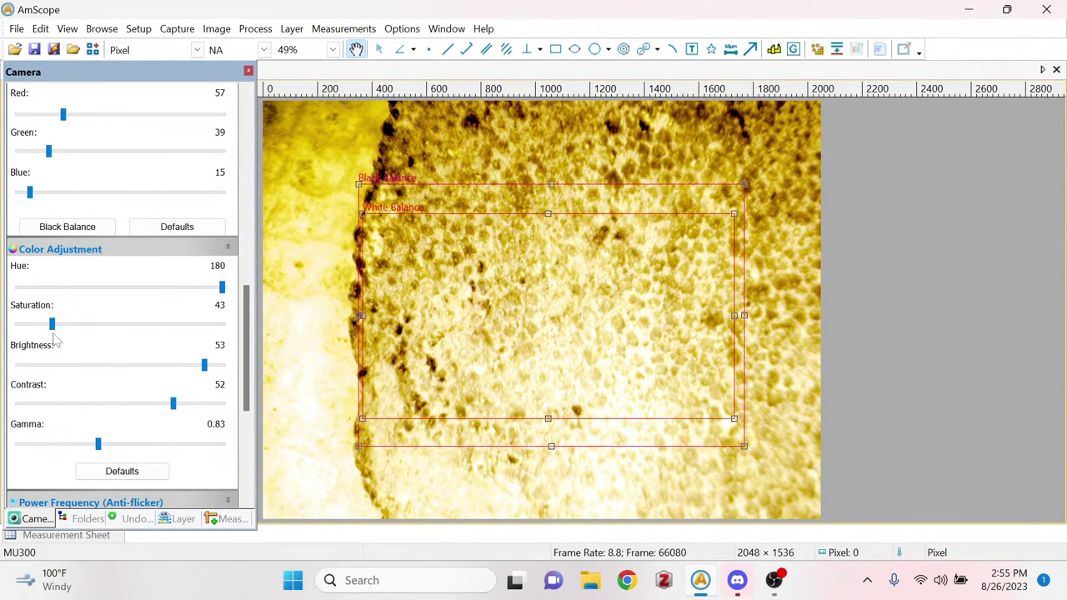
pyautogui.moveTo(54, 337)
pyautogui.mouseDown()
pyautogui.moveTo(166, 330)
pyautogui.moveTo(62, 330)
pyautogui.mouseUp()
pyautogui.scroll(-4, 250, 342)
# Reset the black balance to its defaults and set its red value to 1.
pyautogui.scroll(8, 230, 295)
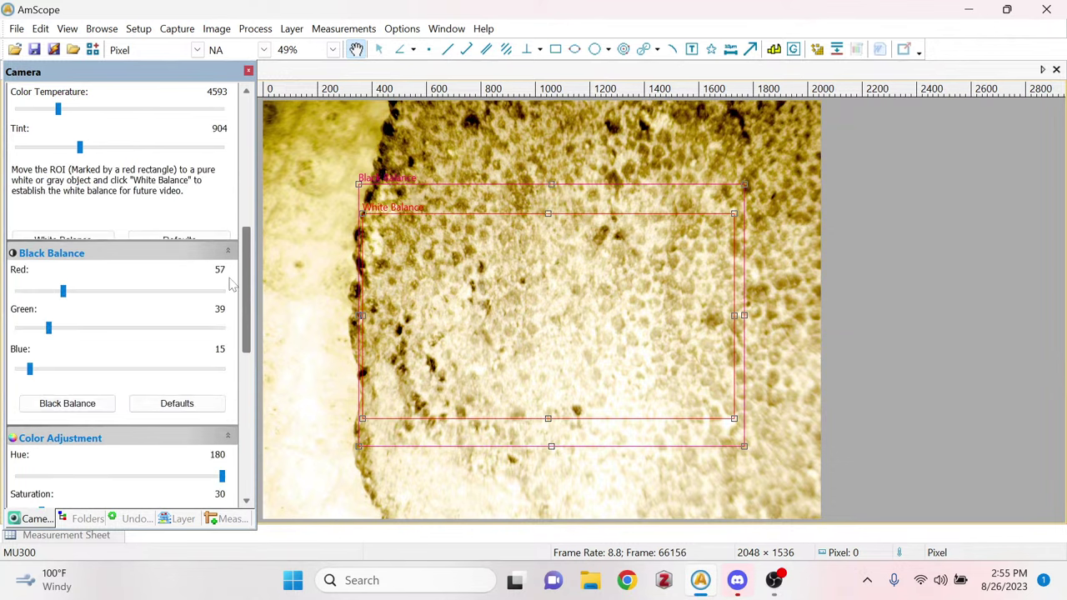
pyautogui.click(185, 402)
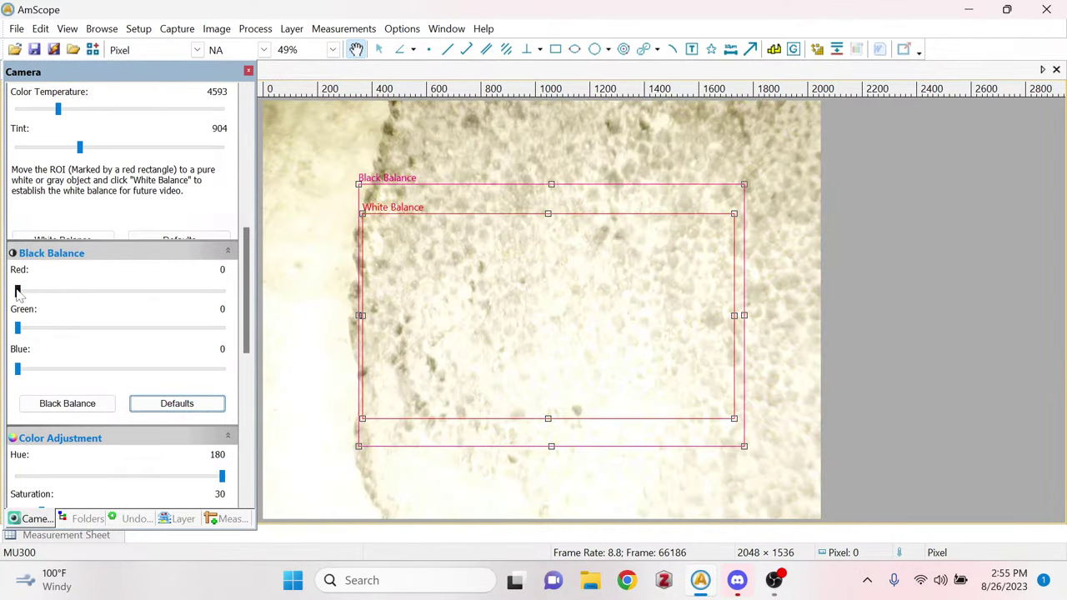
pyautogui.moveTo(16, 292)
pyautogui.mouseDown()
pyautogui.moveTo(29, 290)
pyautogui.moveTo(7, 296)
pyautogui.mouseUp()
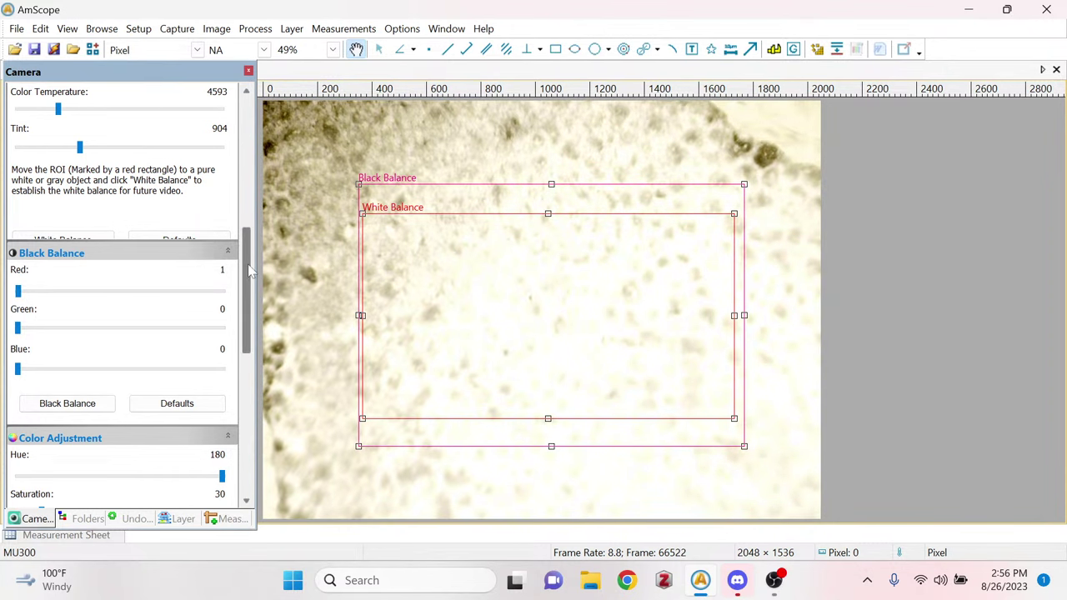
# Set the exposure time to 41.666 ms and the analog gain to 1.32.
pyautogui.moveTo(248, 271); pyautogui.dragTo(257, 198)
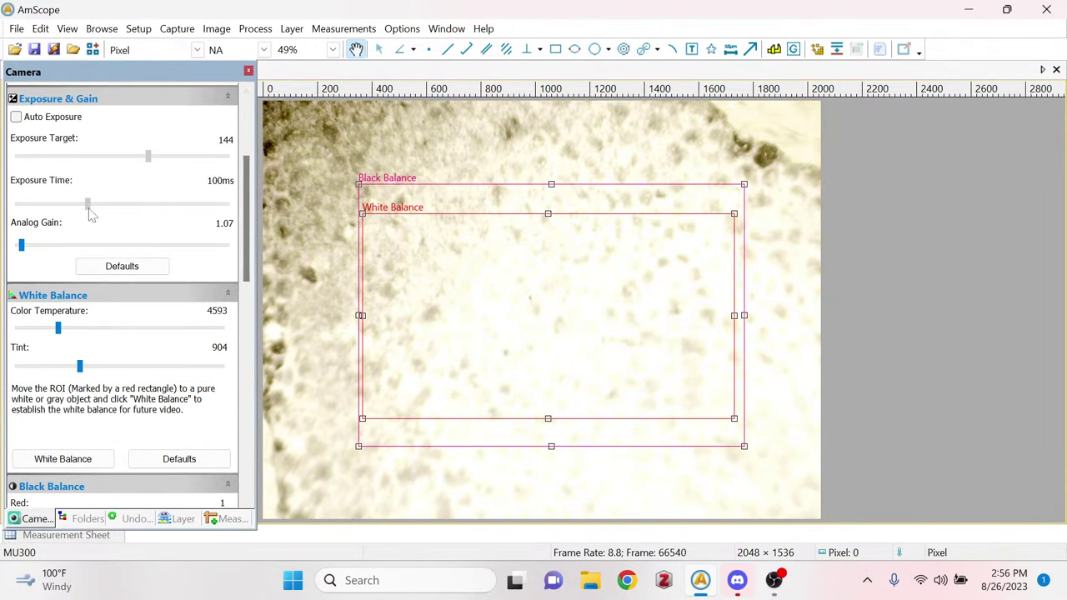
pyautogui.moveTo(88, 202); pyautogui.dragTo(63, 210)
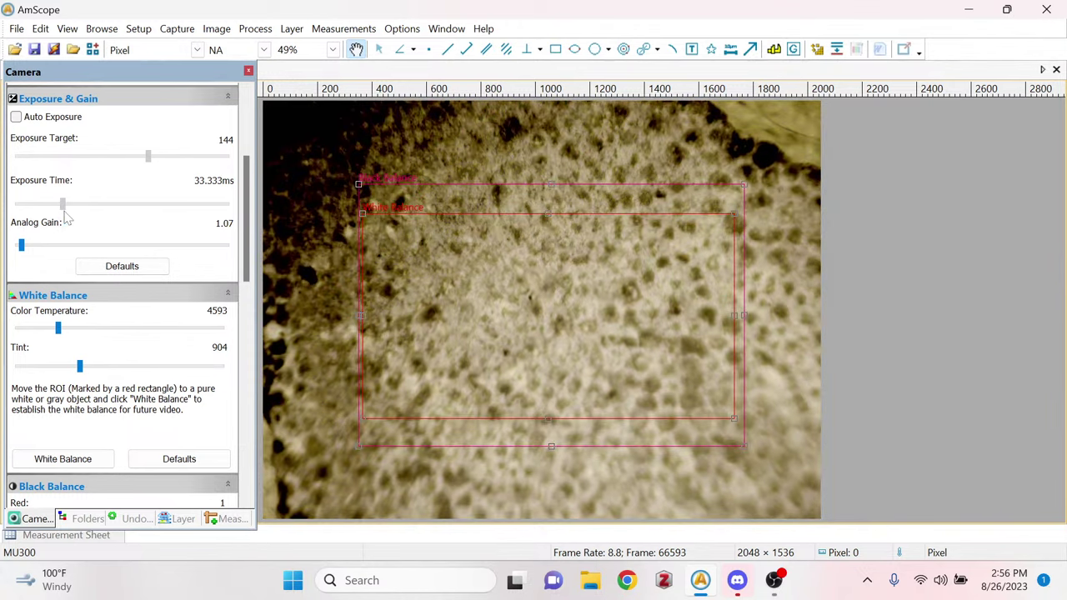
pyautogui.moveTo(23, 247)
pyautogui.mouseDown()
pyautogui.moveTo(86, 247)
pyautogui.moveTo(36, 255)
pyautogui.mouseUp()
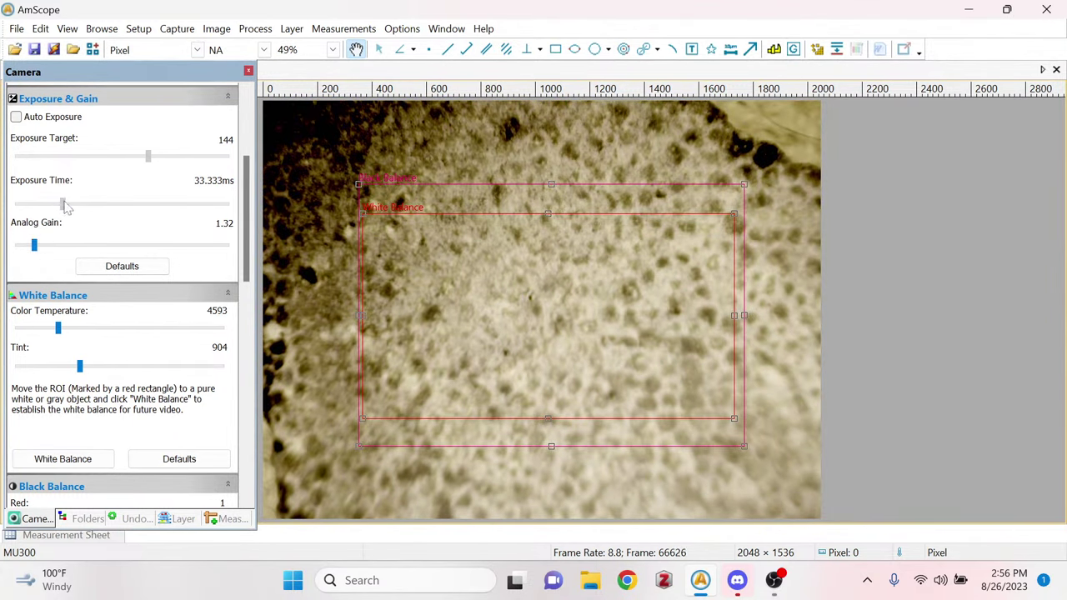
pyautogui.moveTo(63, 204)
pyautogui.mouseDown()
pyautogui.moveTo(87, 206)
pyautogui.moveTo(69, 206)
pyautogui.mouseUp()
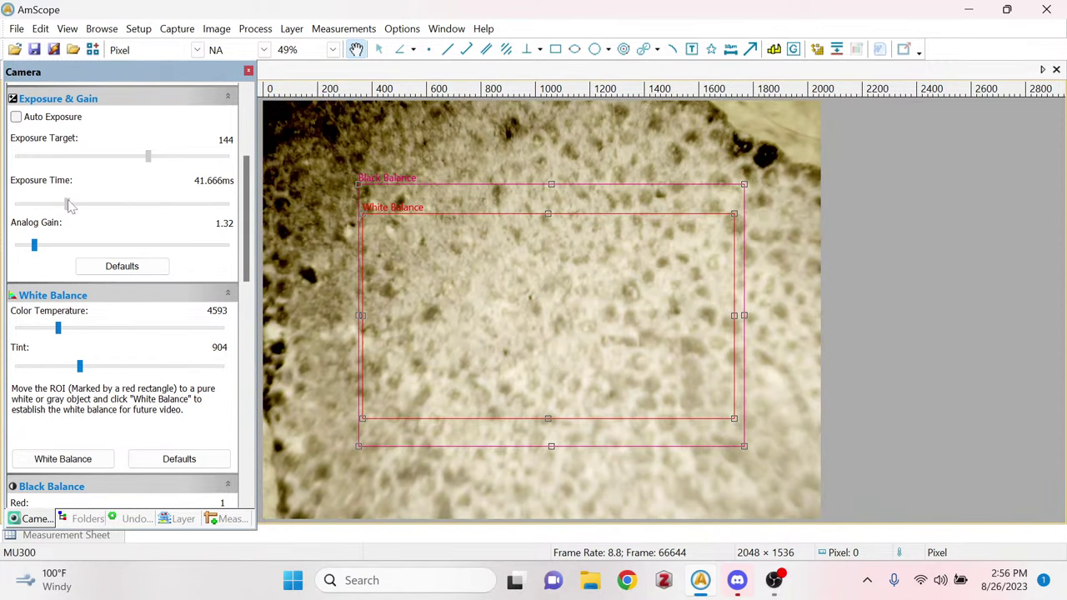
pyautogui.moveTo(246, 209); pyautogui.dragTo(274, 298)
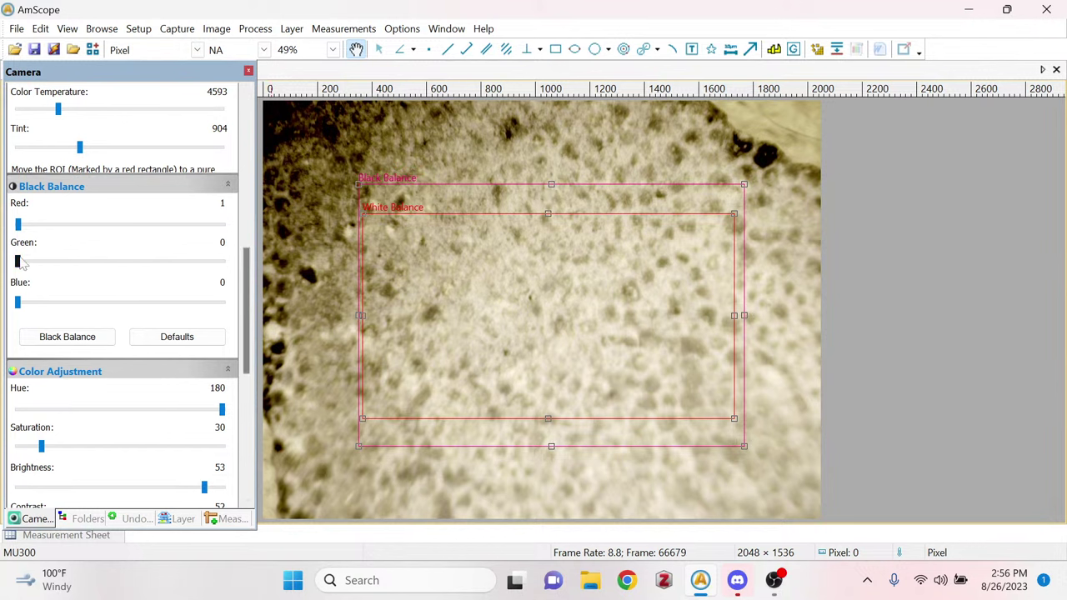
# Set the black balance to red 17, green 5 and blue 2.
pyautogui.moveTo(18, 261)
pyautogui.mouseDown()
pyautogui.moveTo(37, 261)
pyautogui.moveTo(23, 261)
pyautogui.mouseUp()
pyautogui.moveTo(17, 223); pyautogui.dragTo(33, 227)
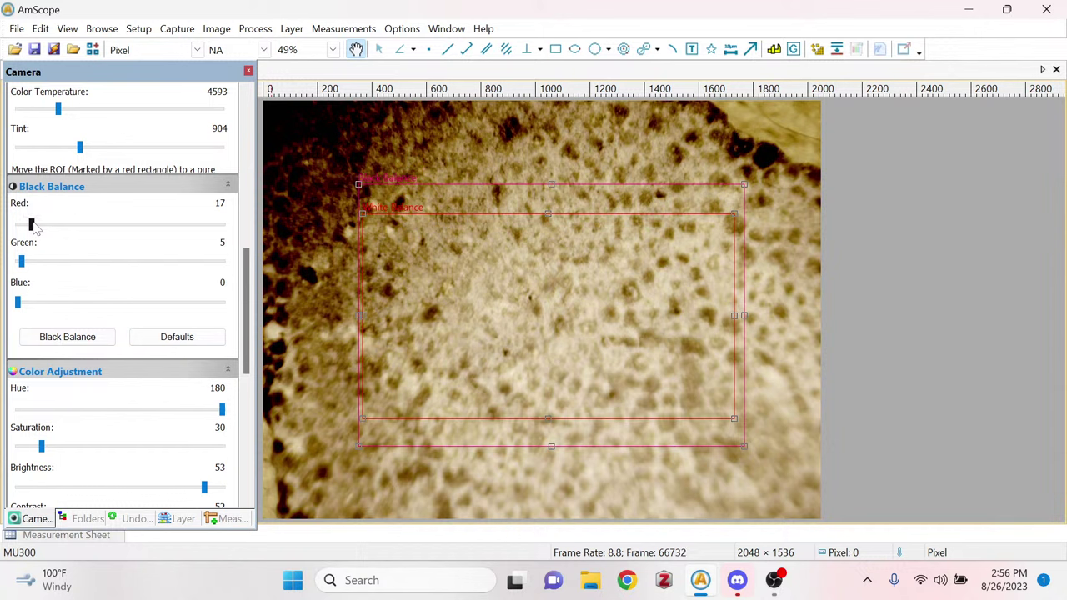
pyautogui.moveTo(18, 301); pyautogui.dragTo(21, 308)
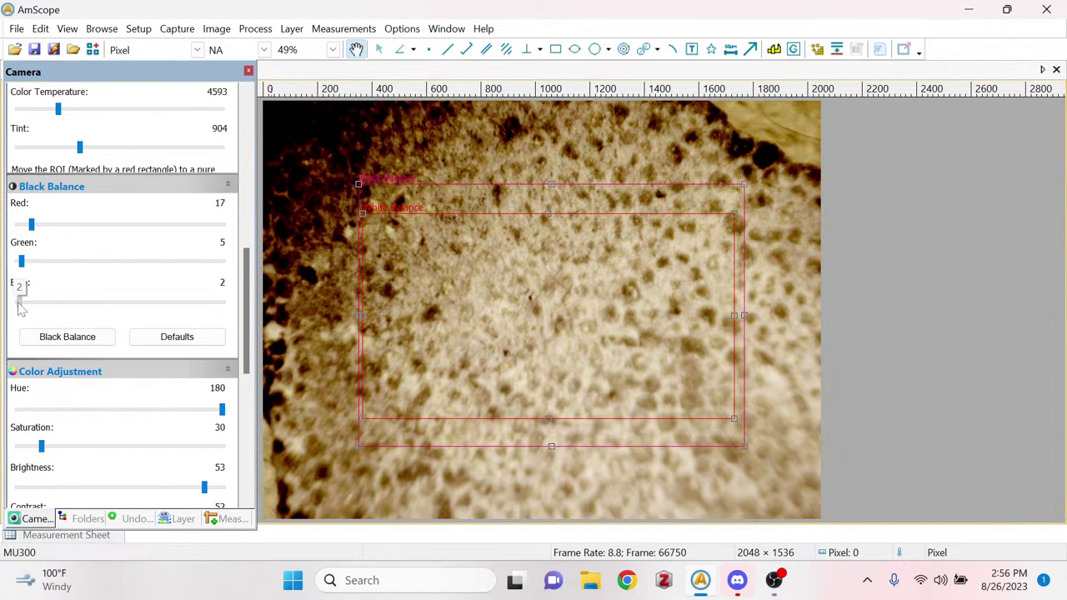
# Adjust the image color to hue 153, gamma 0.71, contrast 57 and brightness 57.
pyautogui.scroll(-2, 221, 300)
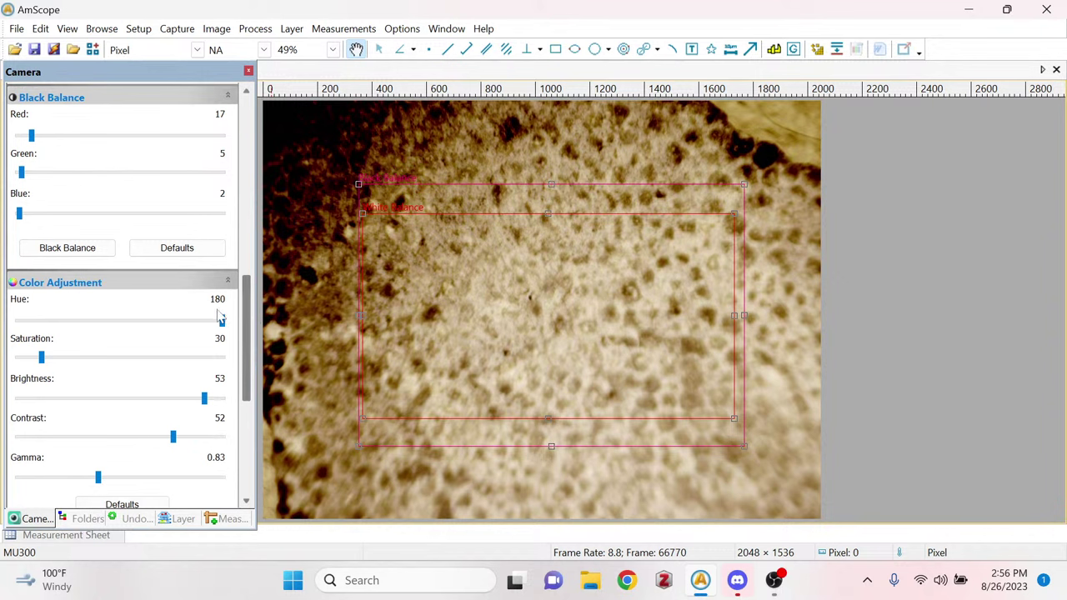
pyautogui.moveTo(221, 319)
pyautogui.mouseDown()
pyautogui.moveTo(57, 317)
pyautogui.moveTo(131, 340)
pyautogui.moveTo(209, 305)
pyautogui.mouseUp()
pyautogui.scroll(-2, 245, 358)
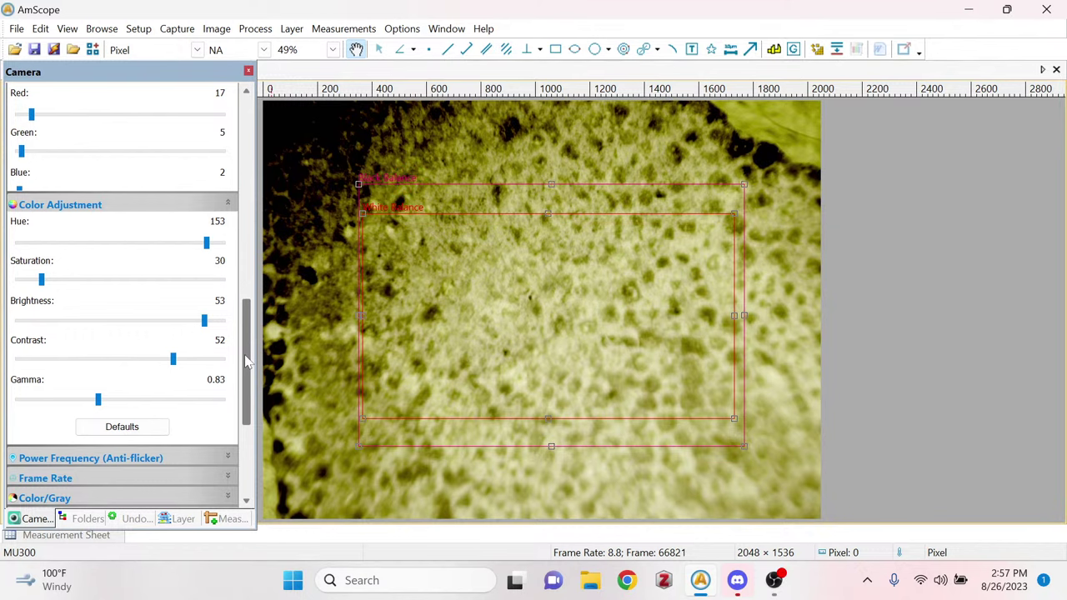
pyautogui.scroll(-1, 246, 360)
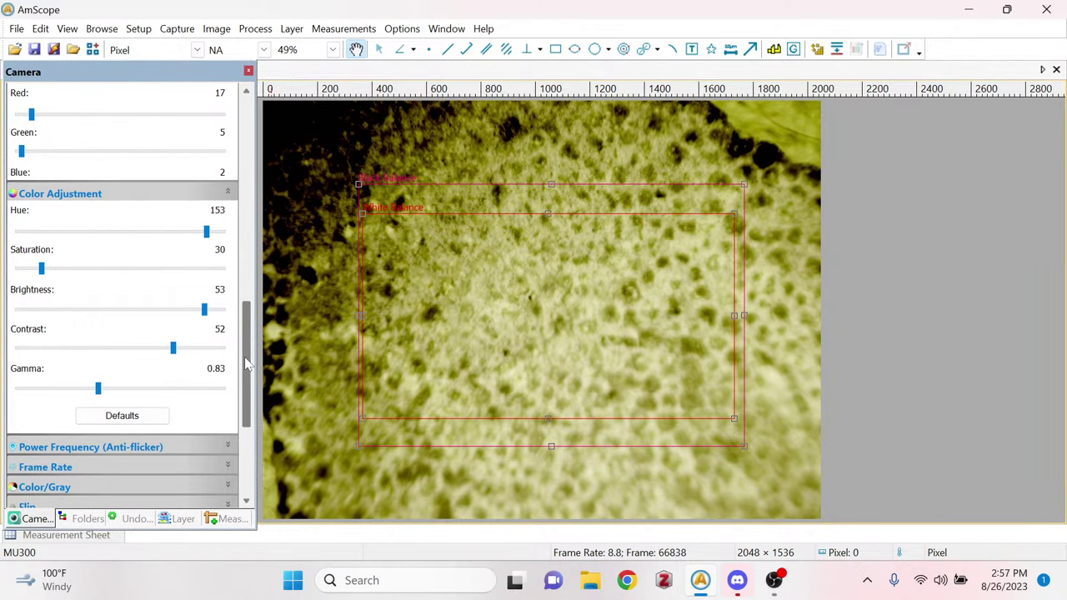
pyautogui.moveTo(97, 387)
pyautogui.mouseDown()
pyautogui.moveTo(57, 388)
pyautogui.moveTo(152, 392)
pyautogui.moveTo(82, 387)
pyautogui.mouseUp()
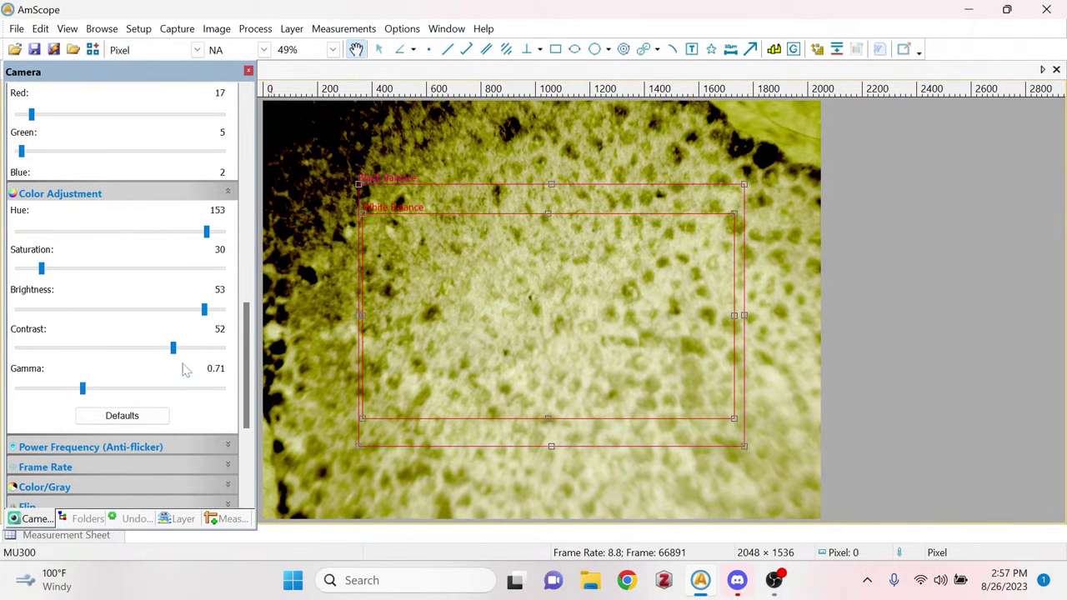
pyautogui.moveTo(173, 347)
pyautogui.mouseDown()
pyautogui.moveTo(82, 347)
pyautogui.moveTo(127, 368)
pyautogui.moveTo(161, 364)
pyautogui.moveTo(178, 341)
pyautogui.moveTo(188, 361)
pyautogui.moveTo(177, 367)
pyautogui.mouseUp()
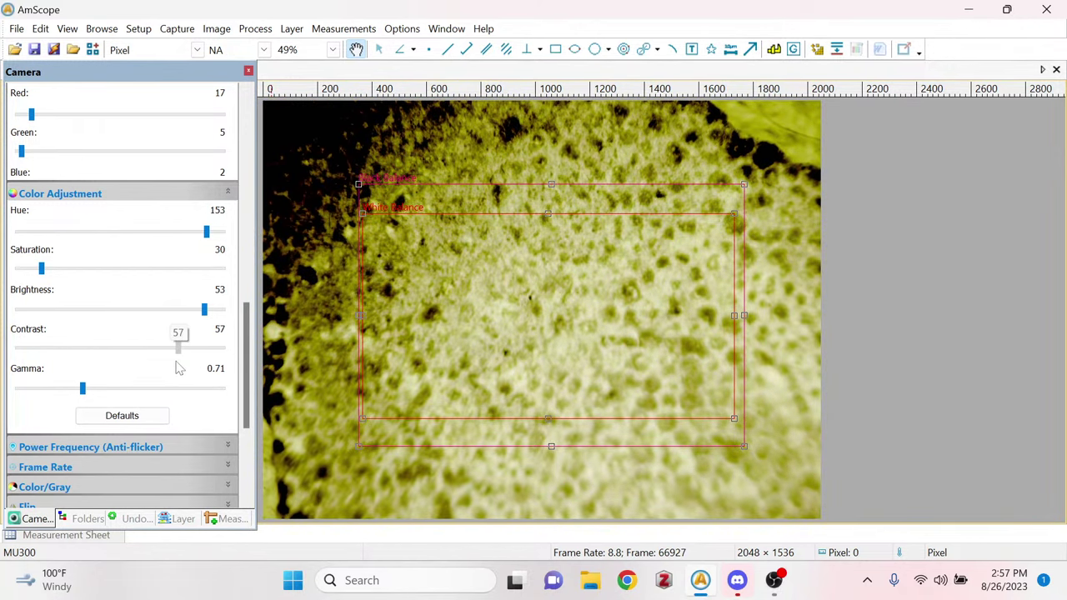
pyautogui.moveTo(204, 309)
pyautogui.mouseDown()
pyautogui.moveTo(142, 328)
pyautogui.moveTo(192, 324)
pyautogui.moveTo(211, 309)
pyautogui.mouseUp()
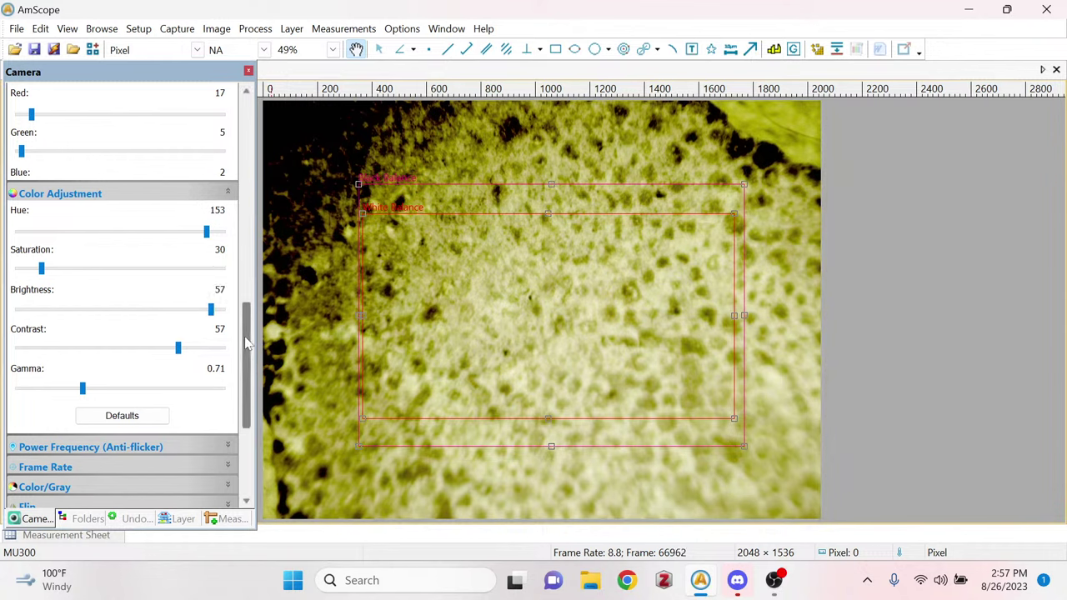
# Raise the white balance color temperature to 4984.
pyautogui.scroll(5, 247, 342)
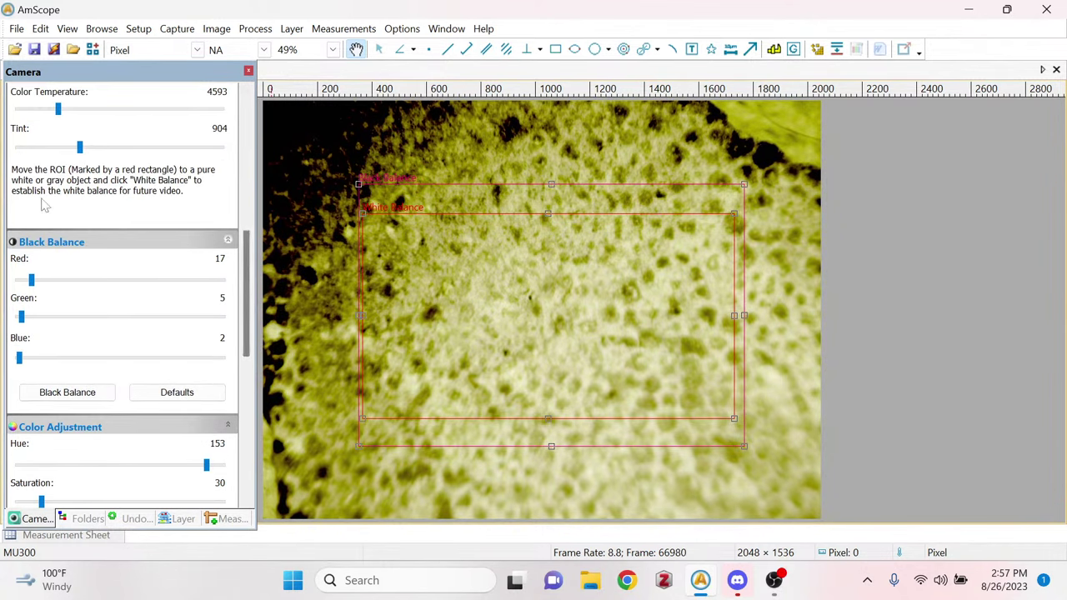
pyautogui.scroll(3, 247, 310)
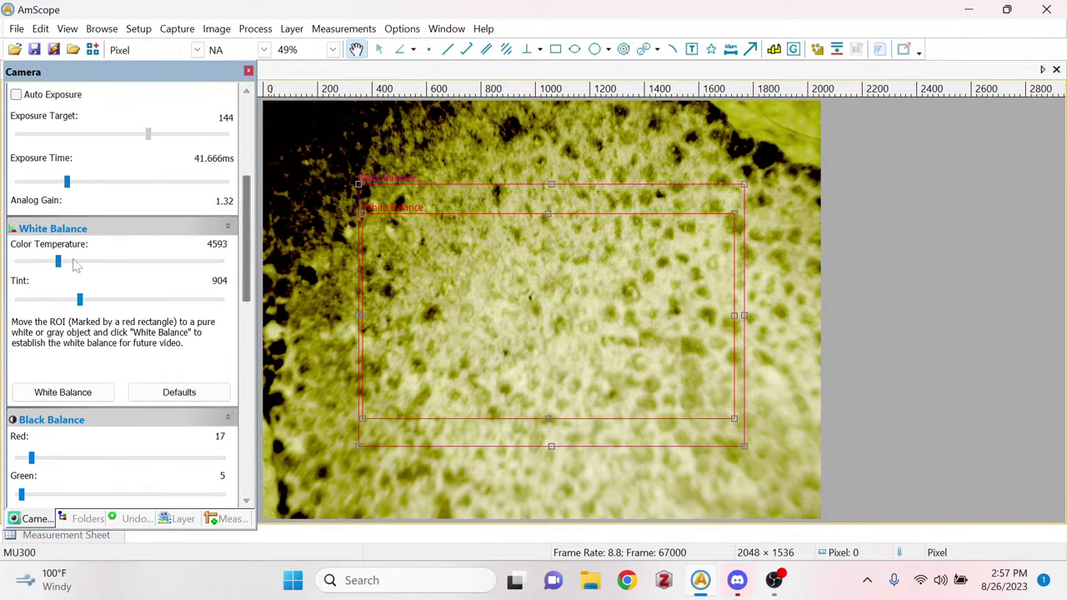
pyautogui.moveTo(59, 261)
pyautogui.mouseDown()
pyautogui.moveTo(198, 263)
pyautogui.moveTo(49, 260)
pyautogui.moveTo(63, 260)
pyautogui.mouseUp()
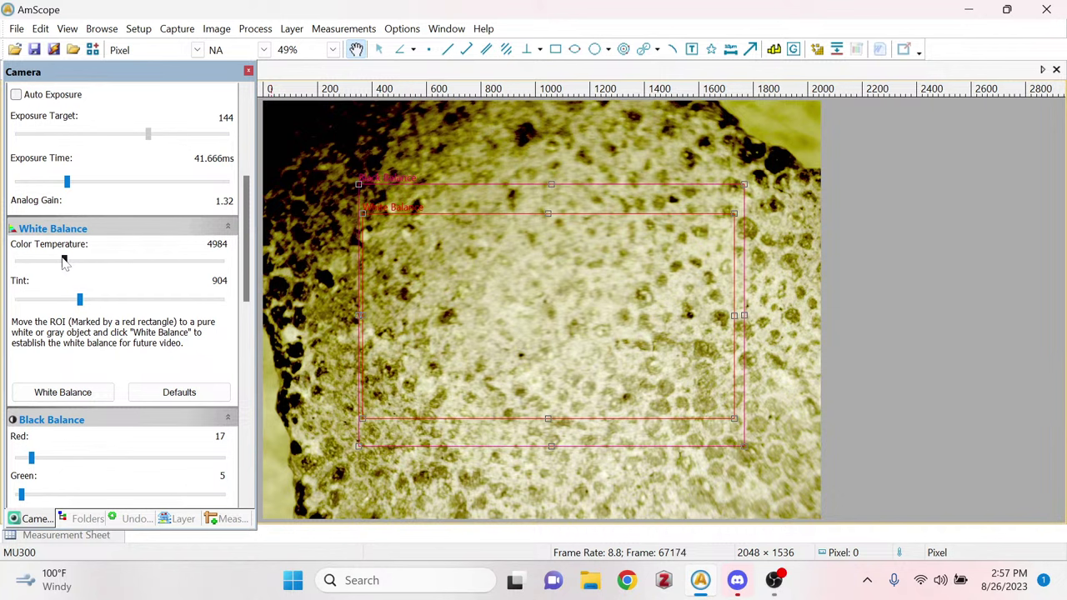
# Set the exposure time to 50 ms and the white balance to color temperature 11235 and tint 652.
pyautogui.moveTo(246, 238); pyautogui.dragTo(247, 225)
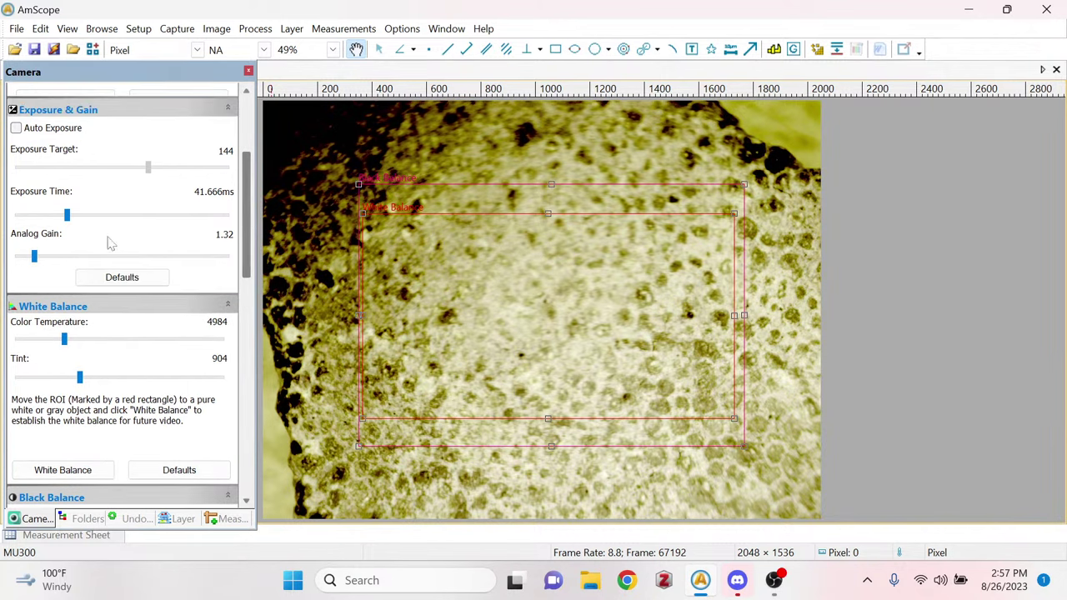
pyautogui.moveTo(67, 215)
pyautogui.mouseDown()
pyautogui.moveTo(116, 211)
pyautogui.moveTo(65, 215)
pyautogui.mouseUp()
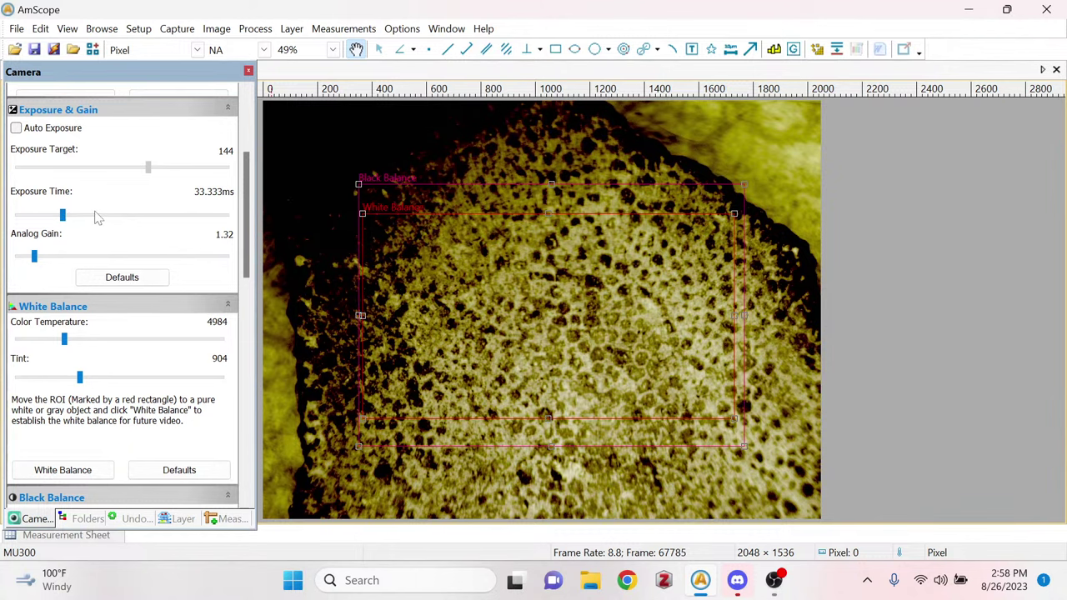
pyautogui.moveTo(62, 215)
pyautogui.mouseDown()
pyautogui.moveTo(96, 217)
pyautogui.moveTo(70, 216)
pyautogui.mouseUp()
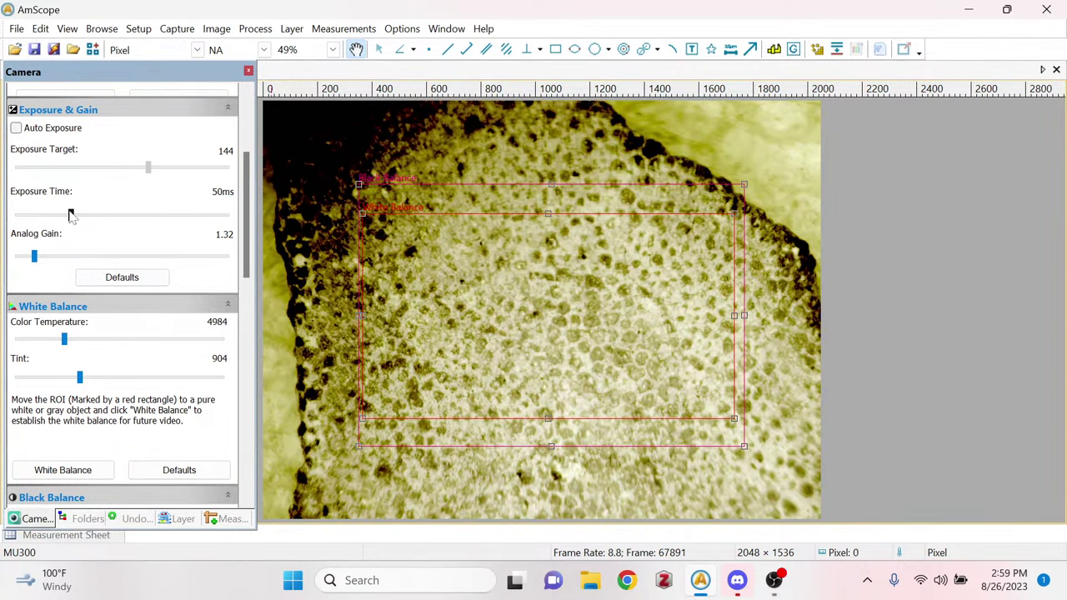
pyautogui.moveTo(64, 339); pyautogui.dragTo(160, 305)
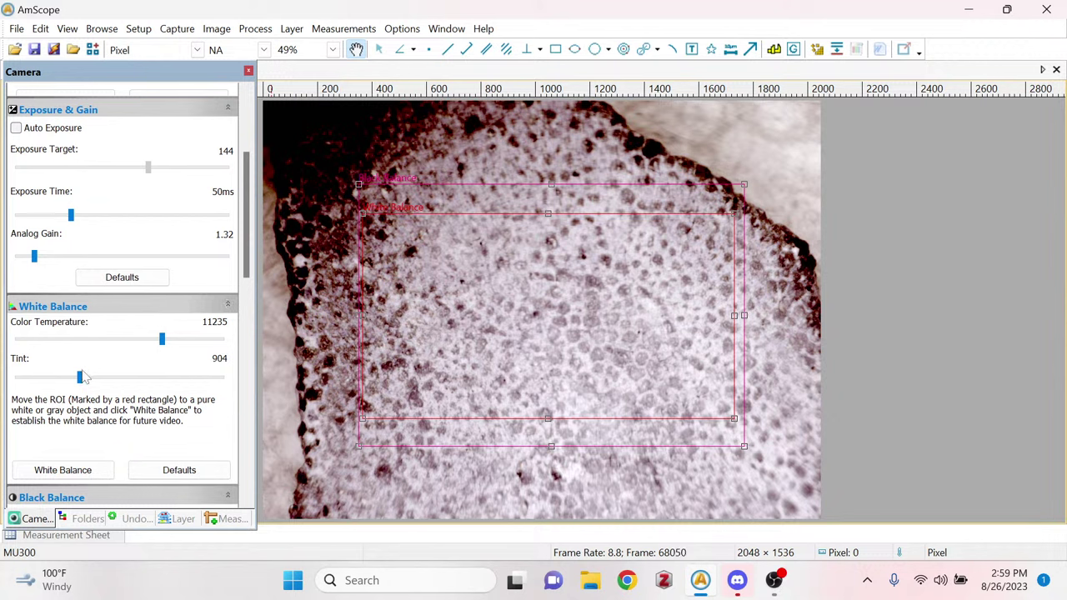
pyautogui.moveTo(80, 378); pyautogui.dragTo(57, 376)
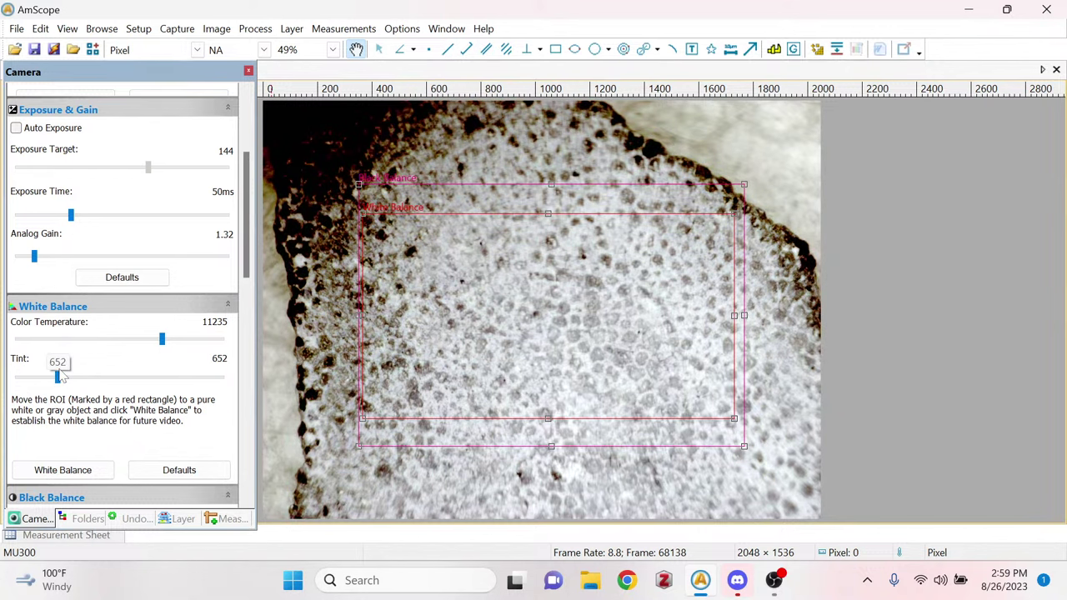
# Save the eggshell close-up in the Microstream 1 folder as Eggshell 1 in PNG format.
pyautogui.click(34, 50)
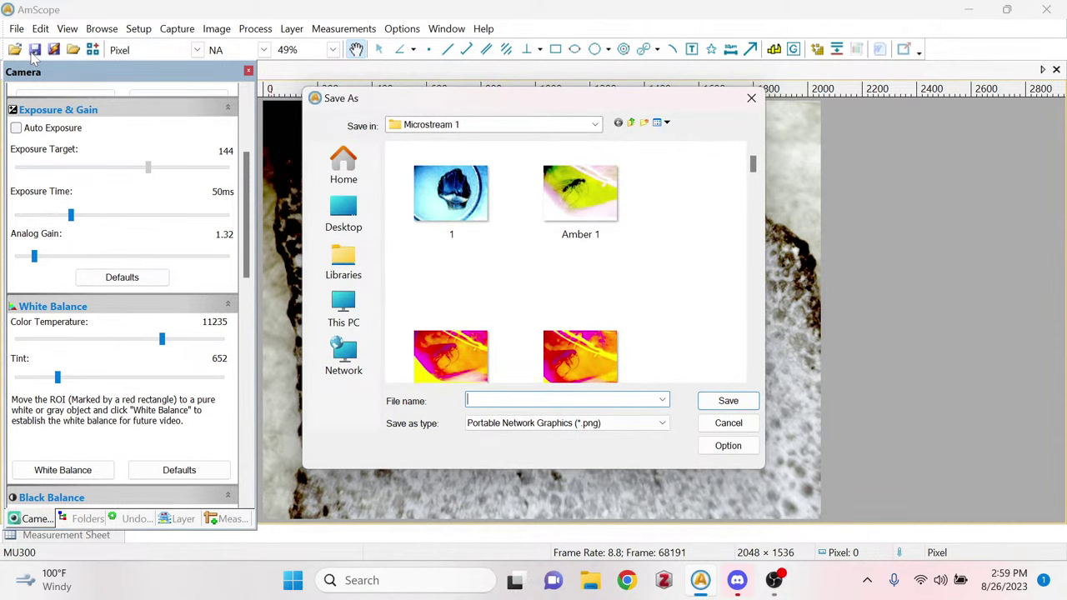
pyautogui.write('Eggshell 3')
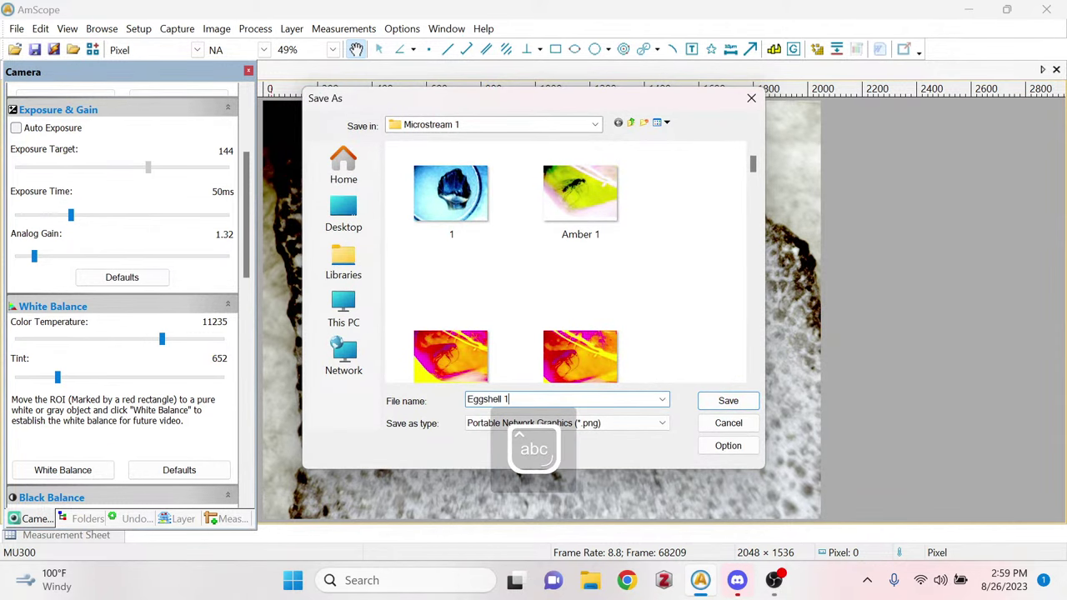
pyautogui.press('Return')
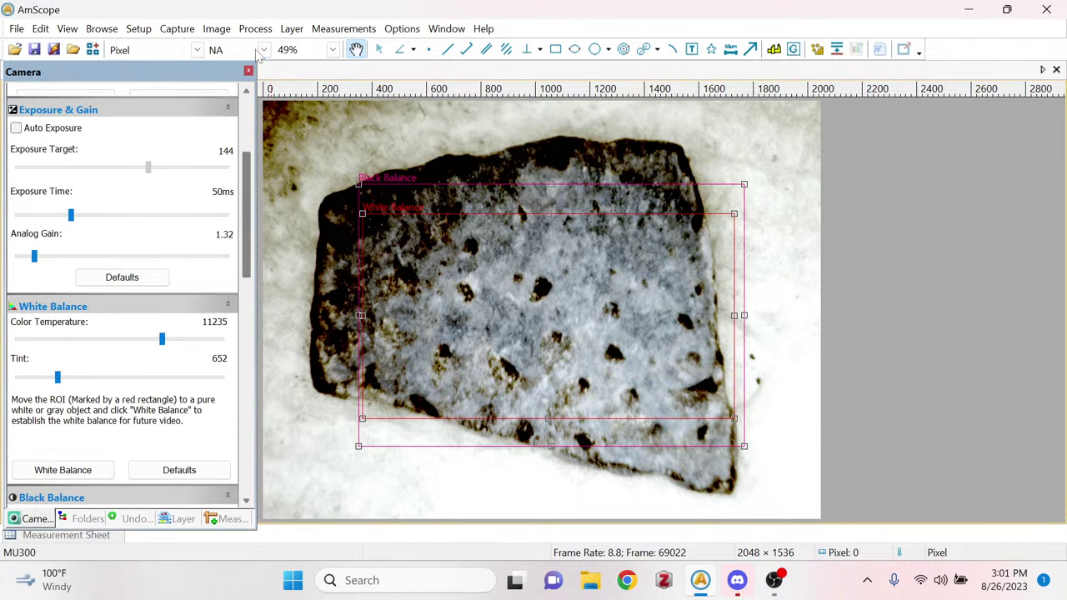
# Change the black balance for the whole eggshell fragment to red 12, green 15 and blue 0.
pyautogui.moveTo(244, 203); pyautogui.dragTo(255, 313)
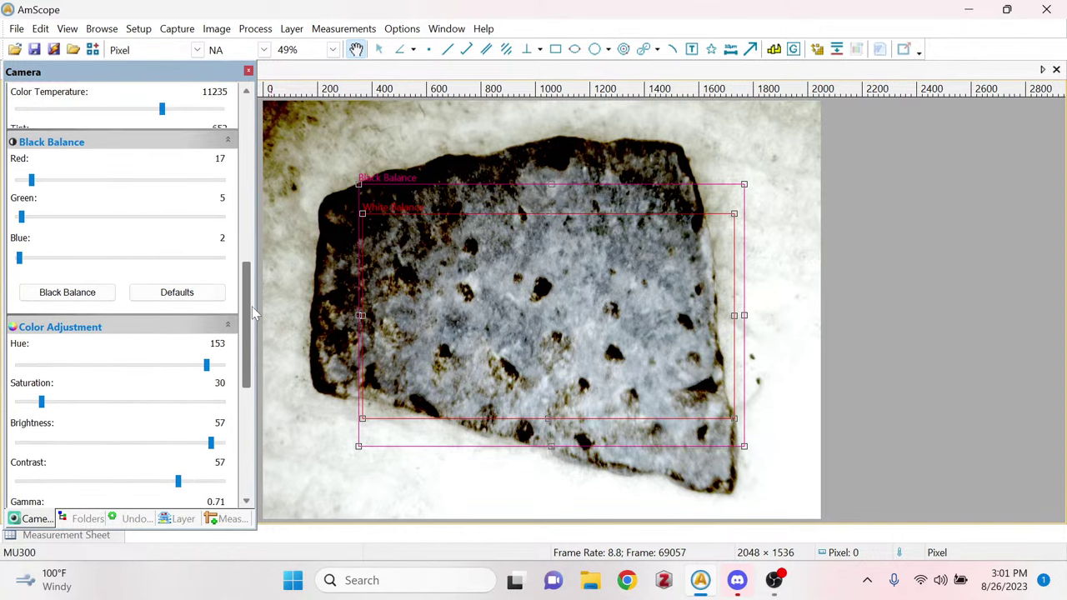
pyautogui.moveTo(31, 180)
pyautogui.mouseDown()
pyautogui.moveTo(164, 201)
pyautogui.moveTo(13, 178)
pyautogui.moveTo(41, 181)
pyautogui.moveTo(27, 181)
pyautogui.mouseUp()
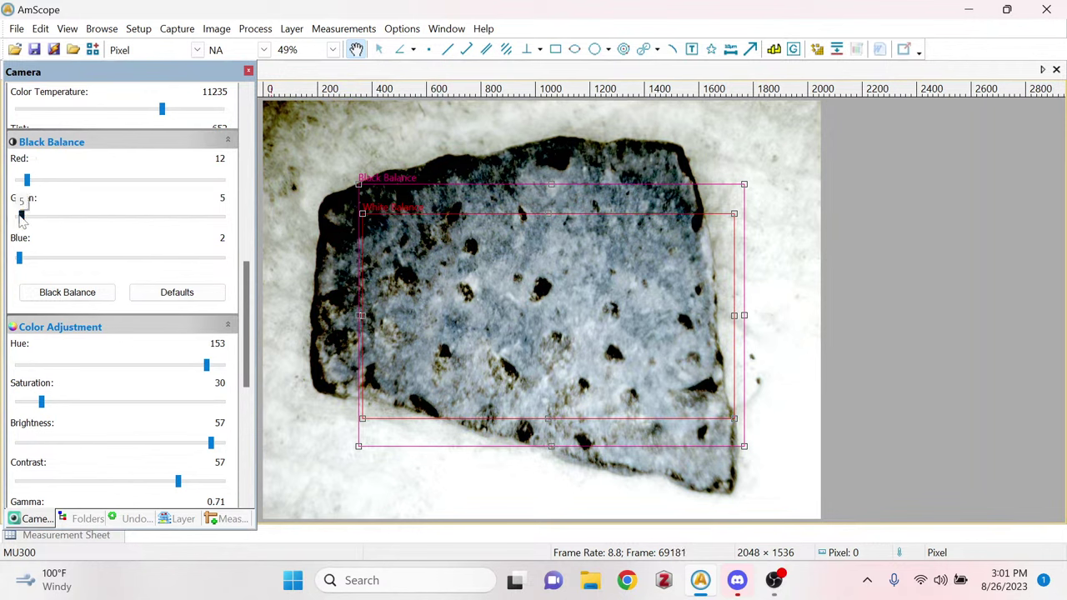
pyautogui.moveTo(21, 219)
pyautogui.mouseDown()
pyautogui.moveTo(71, 219)
pyautogui.moveTo(28, 219)
pyautogui.mouseUp()
pyautogui.moveTo(19, 258)
pyautogui.mouseDown()
pyautogui.moveTo(89, 261)
pyautogui.moveTo(4, 265)
pyautogui.mouseUp()
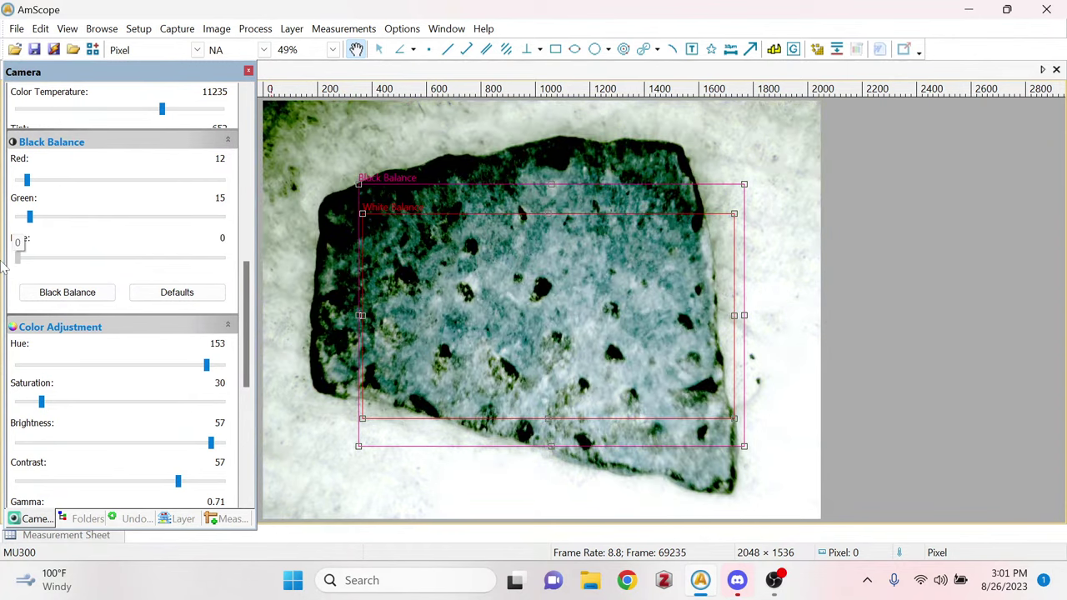
# Set the eggshell view's saturation to 46, gamma to 0.69 and contrast to 55.
pyautogui.moveTo(42, 403)
pyautogui.mouseDown()
pyautogui.moveTo(15, 404)
pyautogui.moveTo(178, 404)
pyautogui.moveTo(25, 407)
pyautogui.moveTo(54, 404)
pyautogui.mouseUp()
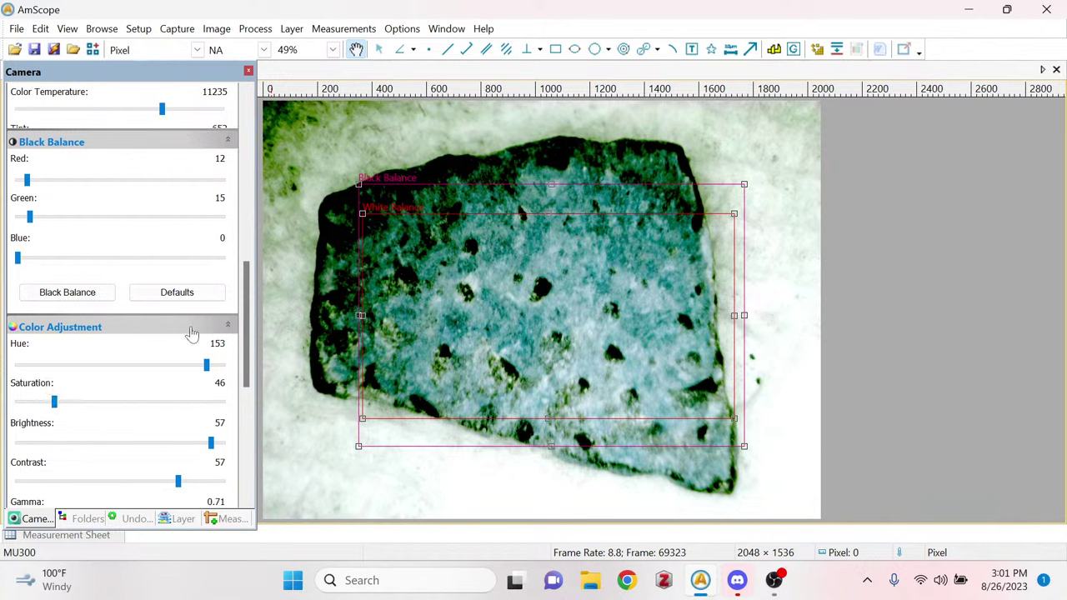
pyautogui.scroll(-3, 245, 299)
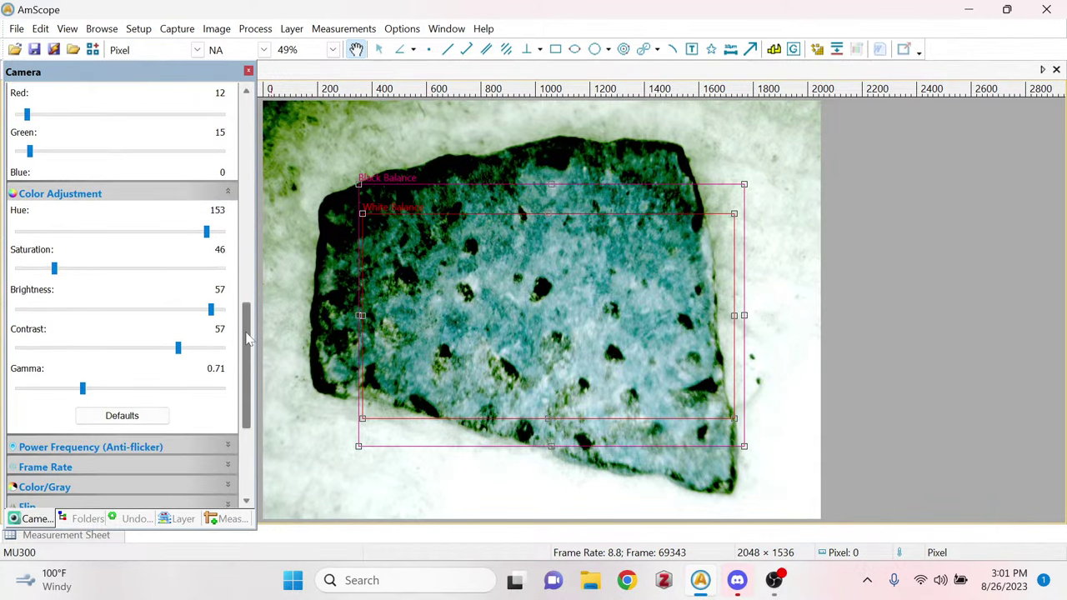
pyautogui.moveTo(83, 391)
pyautogui.mouseDown()
pyautogui.moveTo(130, 389)
pyautogui.moveTo(74, 388)
pyautogui.moveTo(83, 395)
pyautogui.mouseUp()
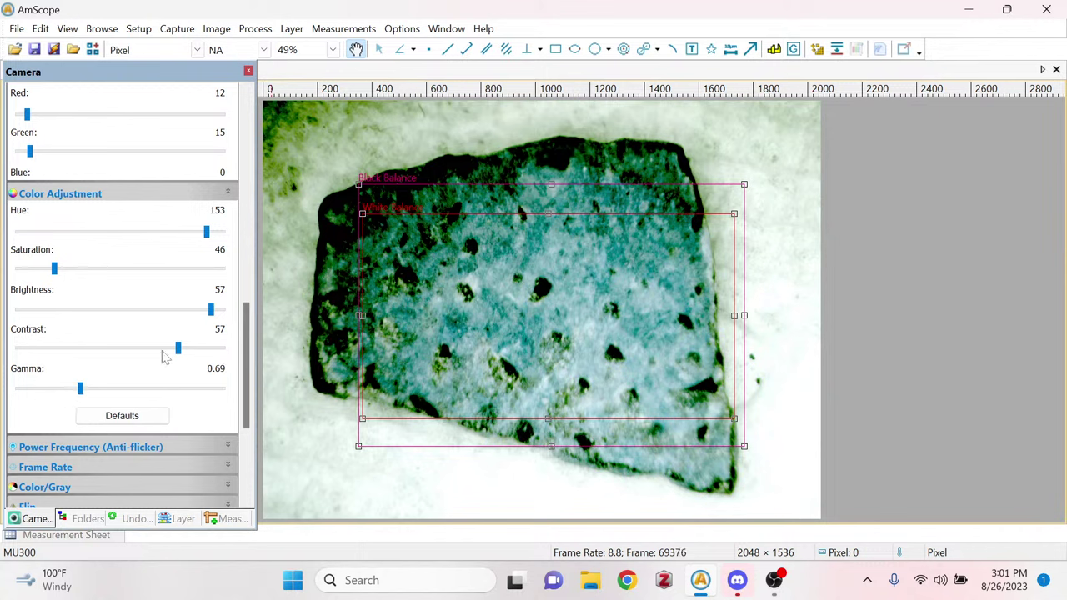
pyautogui.moveTo(178, 348)
pyautogui.mouseDown()
pyautogui.moveTo(150, 350)
pyautogui.moveTo(202, 341)
pyautogui.moveTo(176, 347)
pyautogui.mouseUp()
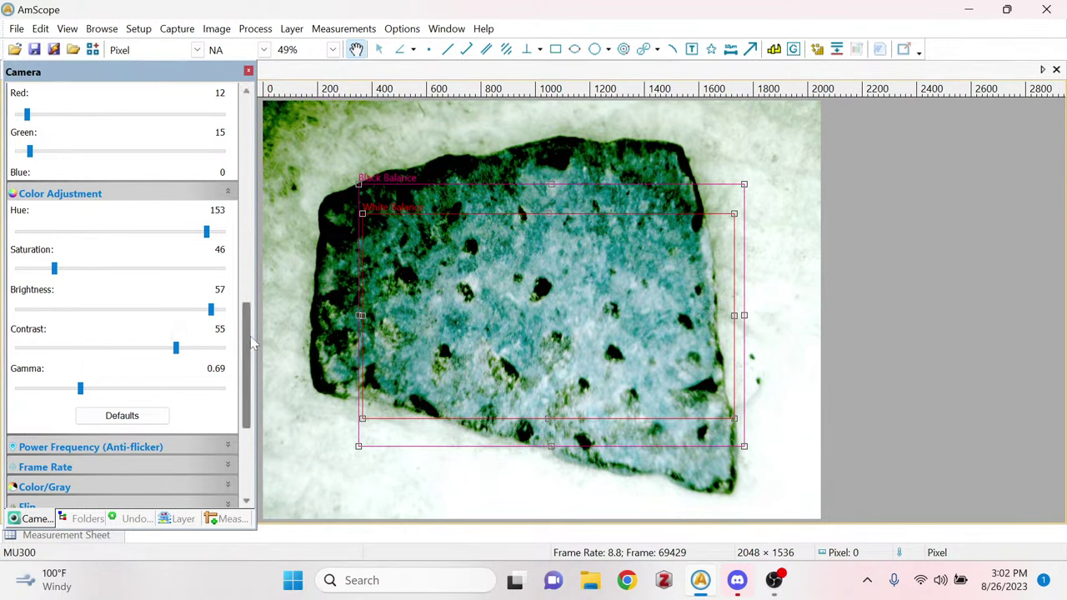
# Adjust the white balance to color temperature 9921 and tint 1023.
pyautogui.moveTo(253, 341); pyautogui.dragTo(246, 184)
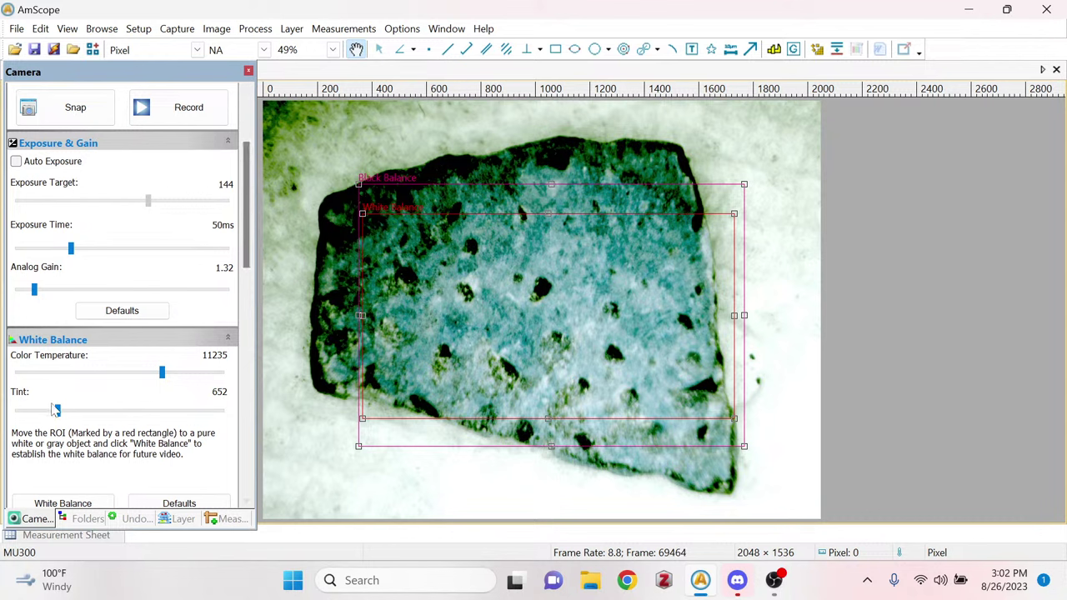
pyautogui.moveTo(58, 410); pyautogui.dragTo(151, 401)
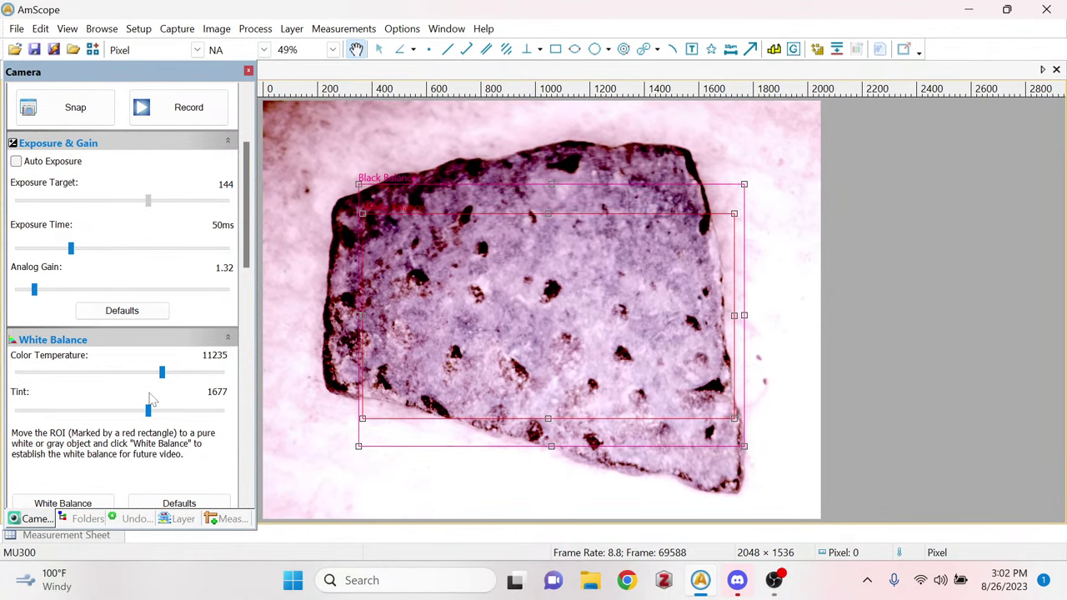
pyautogui.moveTo(161, 371)
pyautogui.mouseDown()
pyautogui.moveTo(53, 373)
pyautogui.moveTo(155, 374)
pyautogui.moveTo(141, 374)
pyautogui.mouseUp()
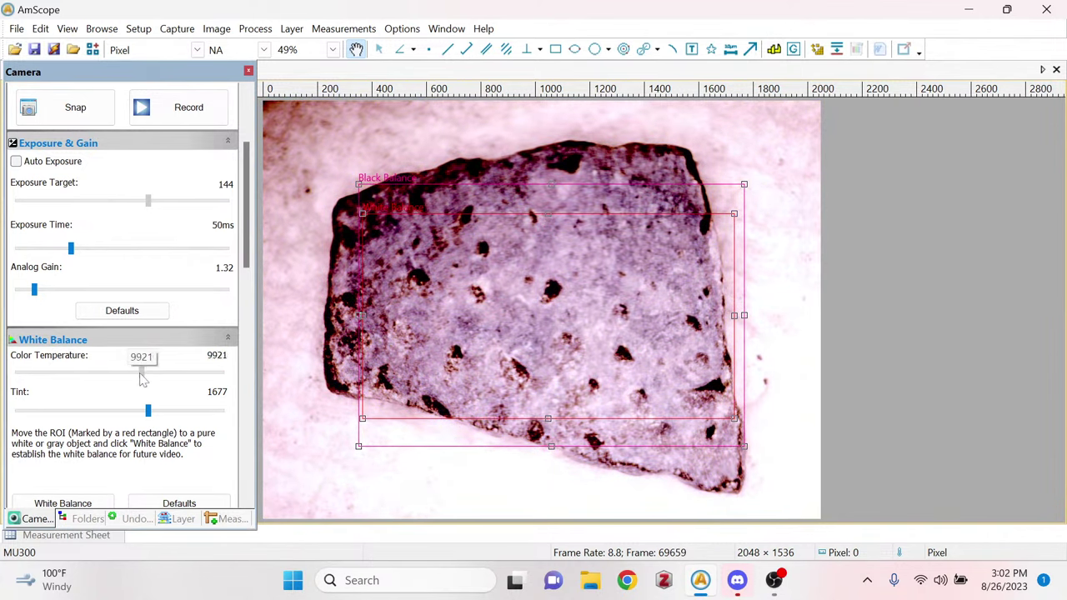
pyautogui.moveTo(150, 413); pyautogui.dragTo(94, 419)
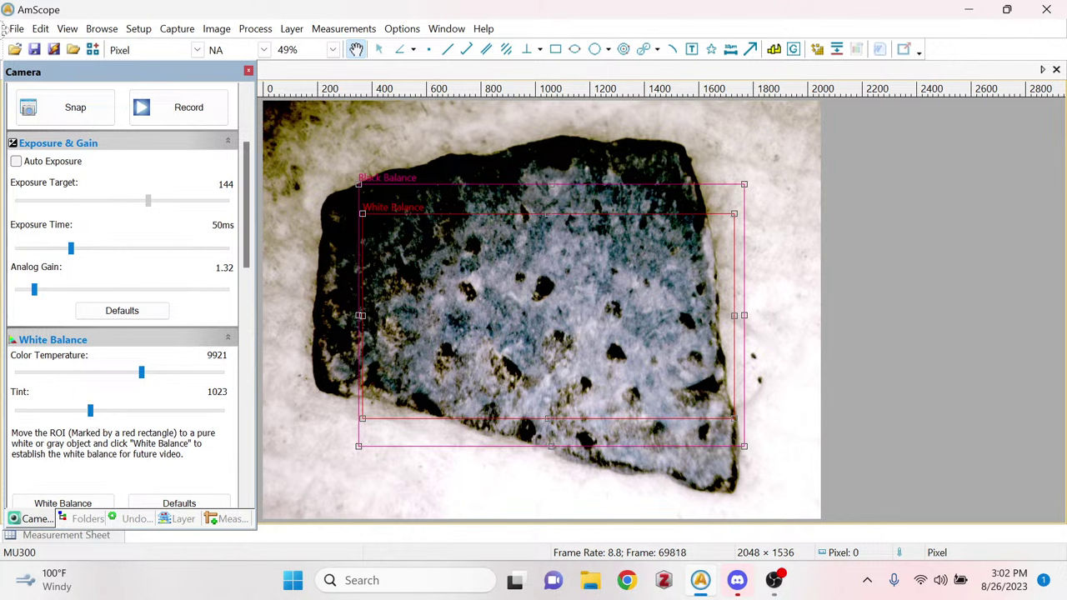
# Snap the whole eggshell fragment and save the image in Microstream 1 as Eggshell 2 in PNG format.
pyautogui.click(67, 114)
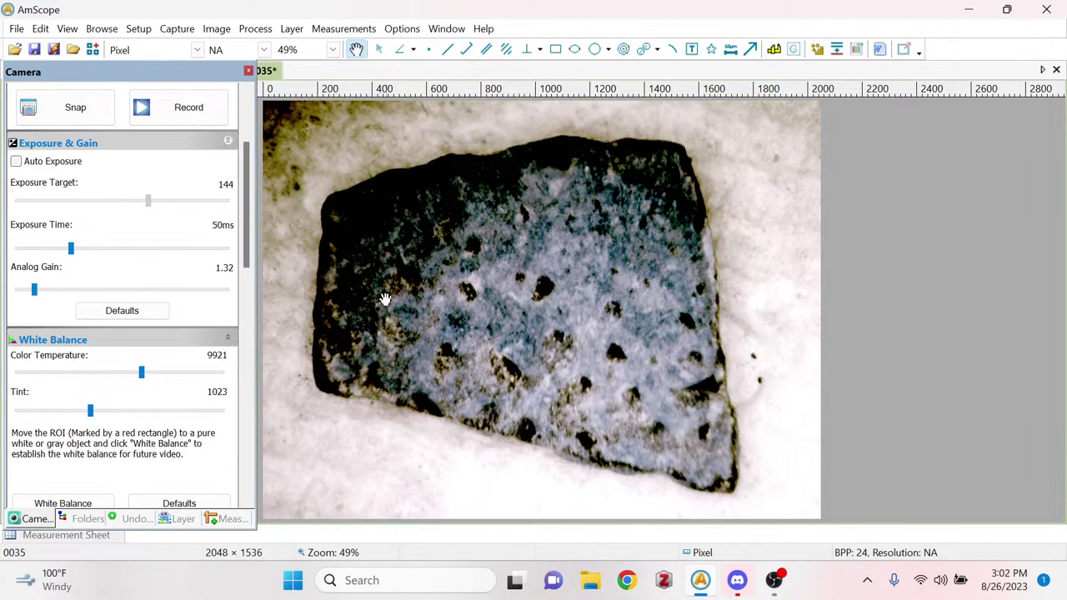
pyautogui.click(35, 49)
pyautogui.scroll(-1, 608, 240)
pyautogui.scroll(-4, 608, 240)
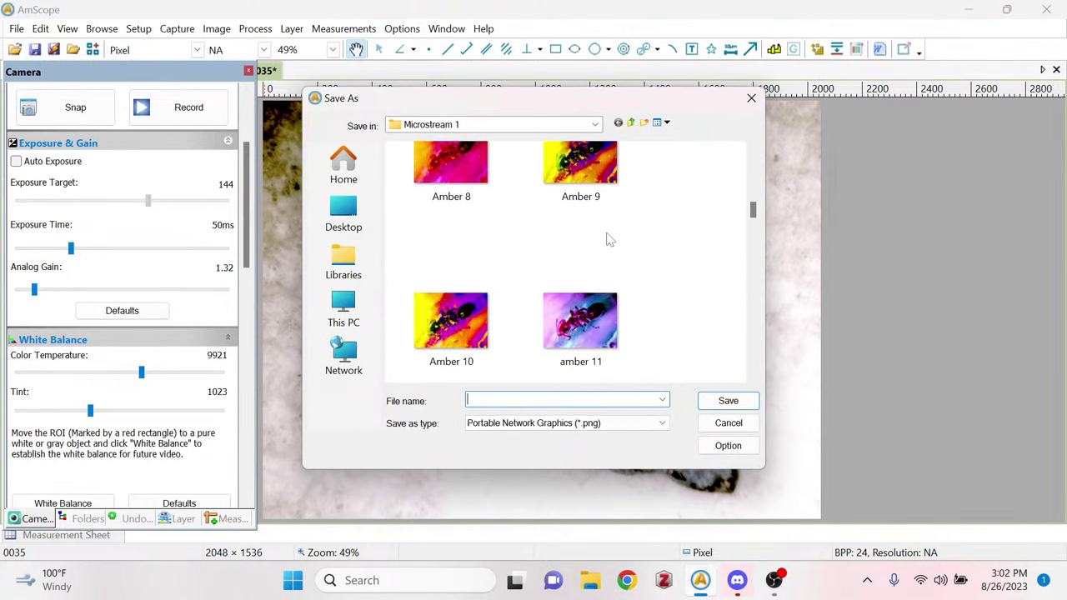
pyautogui.scroll(-3, 608, 240)
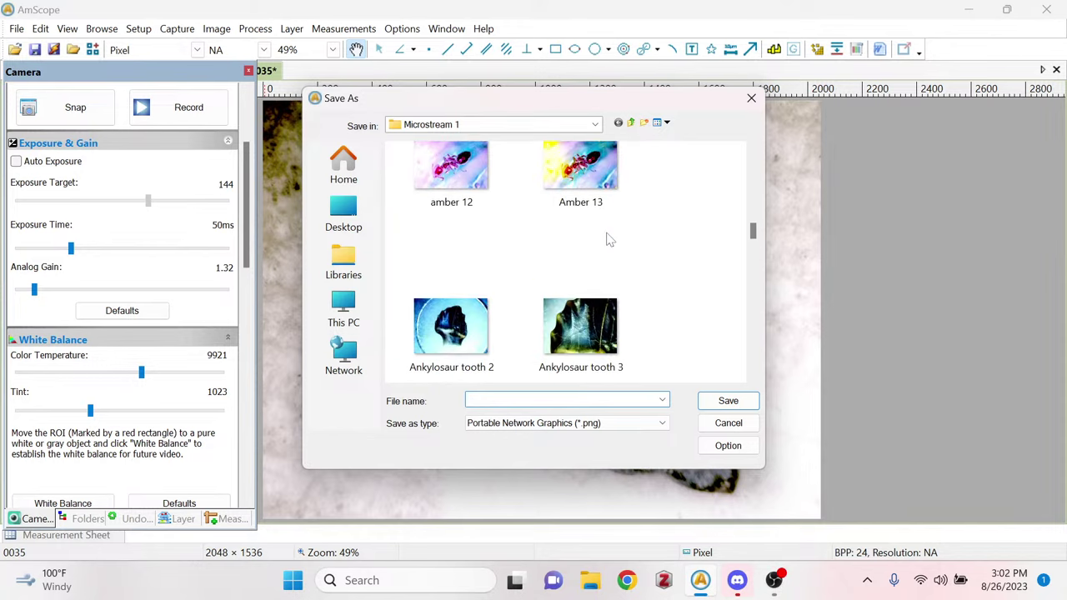
pyautogui.scroll(-1, 609, 240)
pyautogui.write('Eggshell')
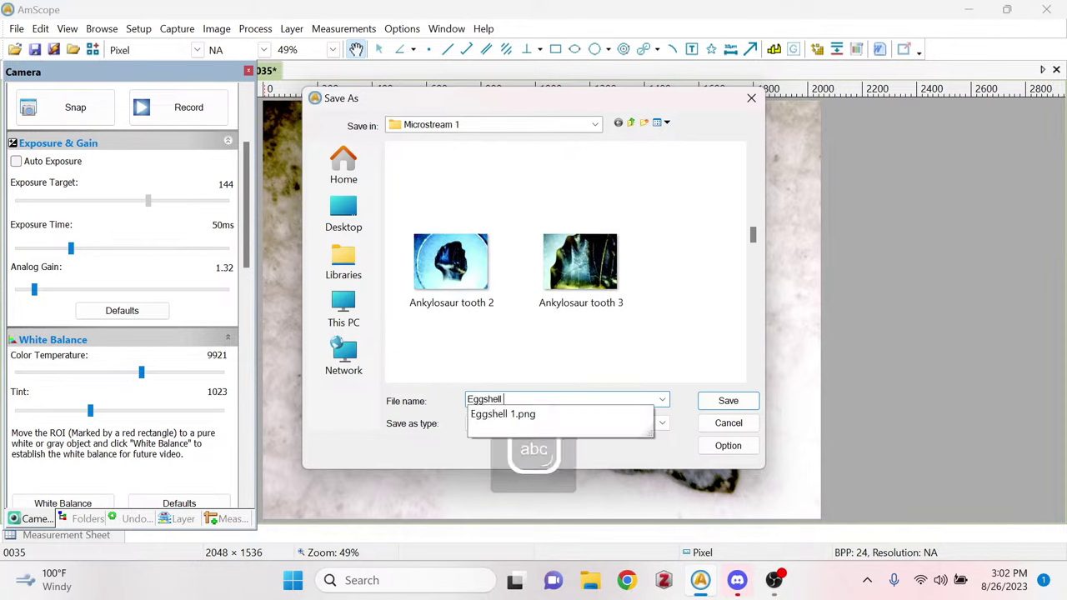
pyautogui.press('Return')
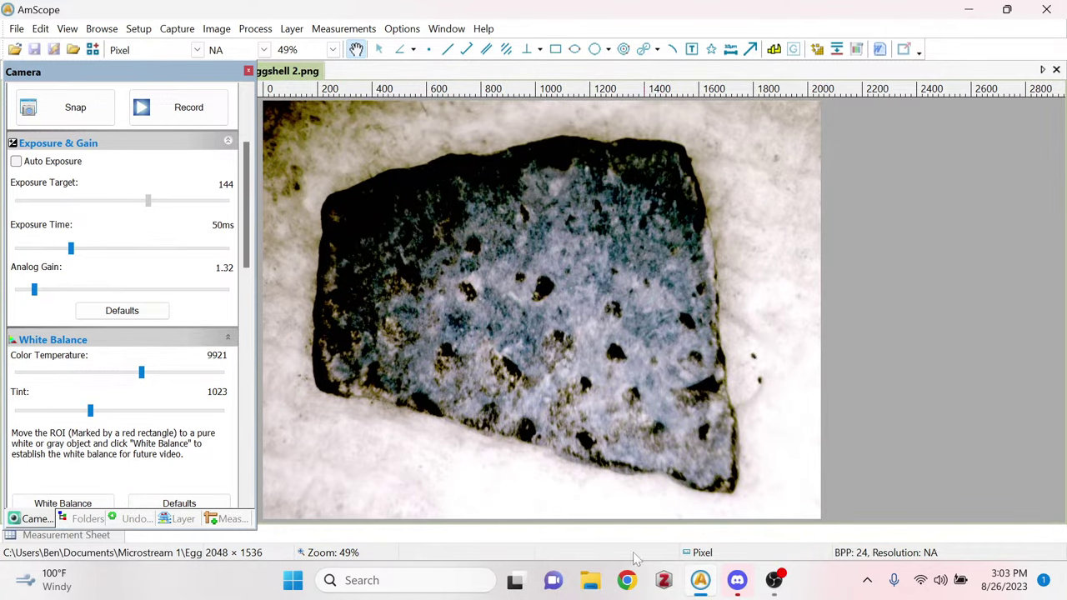
# Open the saved Amber 9 image from the Microstream 1 folder in the image viewer.
pyautogui.click(597, 587)
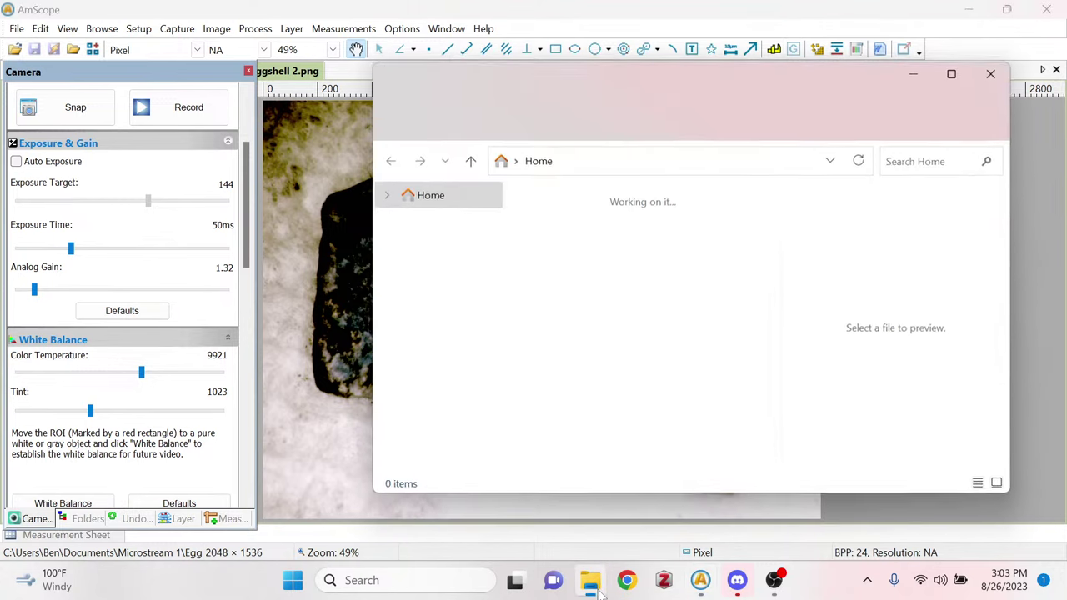
pyautogui.scroll(-1, 430, 405)
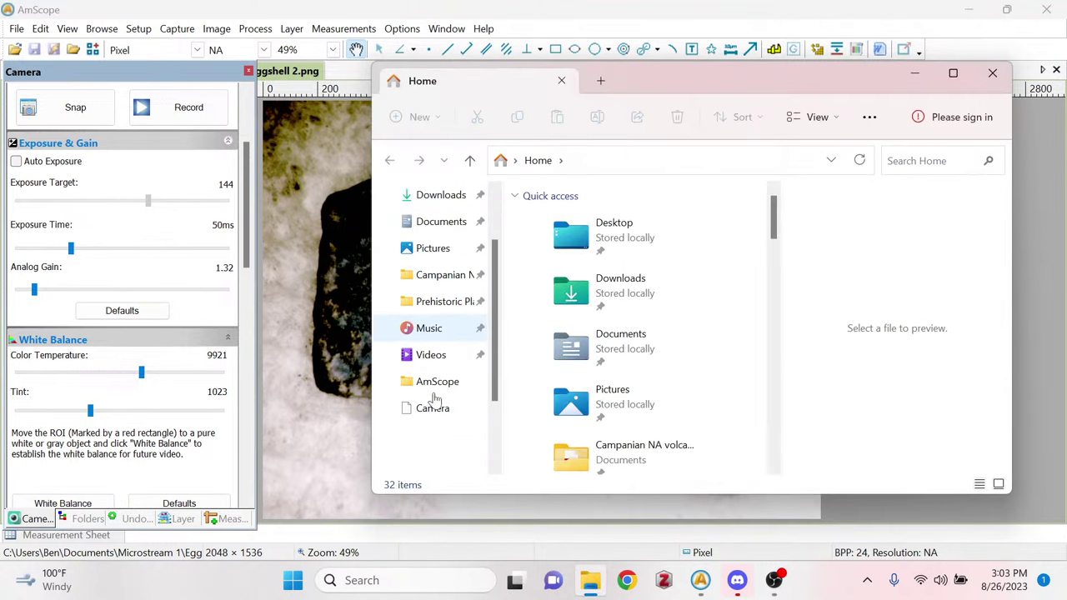
pyautogui.click(448, 435)
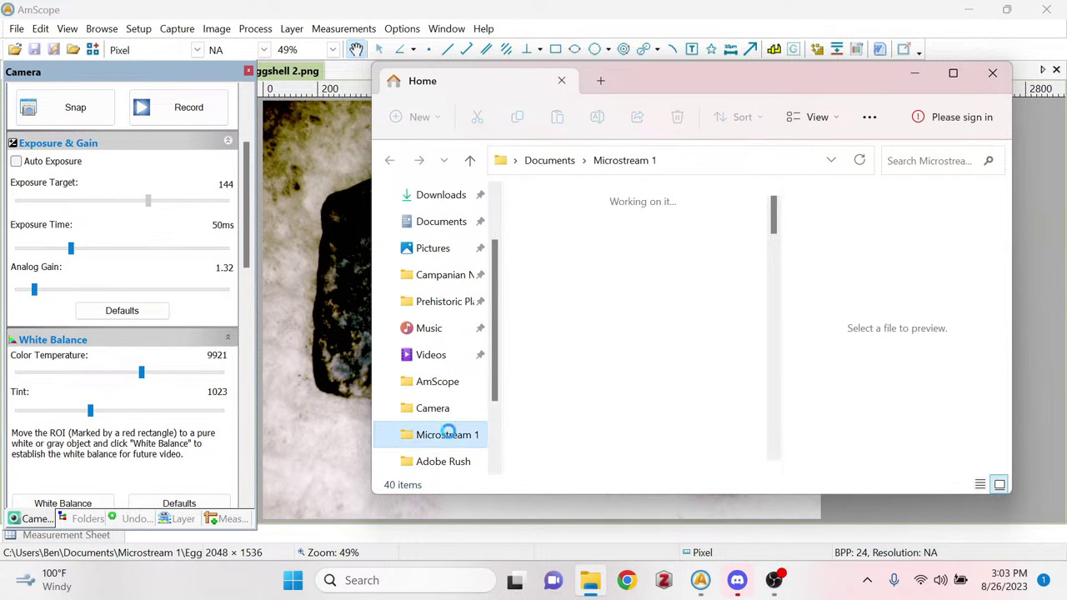
pyautogui.scroll(-5, 615, 364)
pyautogui.doubleClick(685, 300)
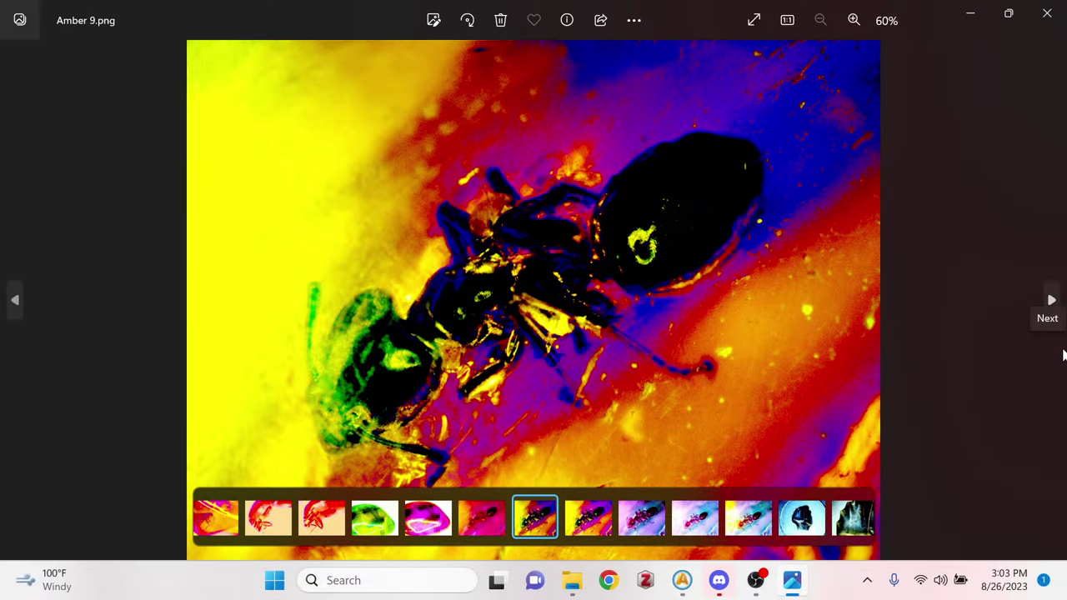
# Close the file browser and resize the Amber 9 viewer into a wide floating window over the microscope program.
pyautogui.moveTo(714, 8); pyautogui.dragTo(558, 77)
pyautogui.click(991, 73)
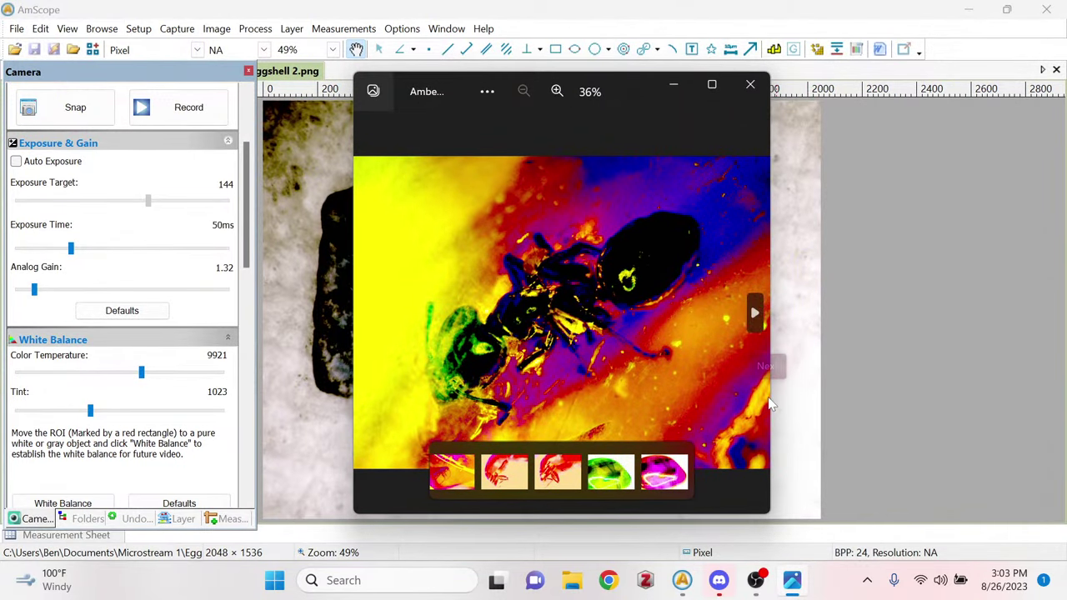
pyautogui.moveTo(772, 397); pyautogui.dragTo(969, 402)
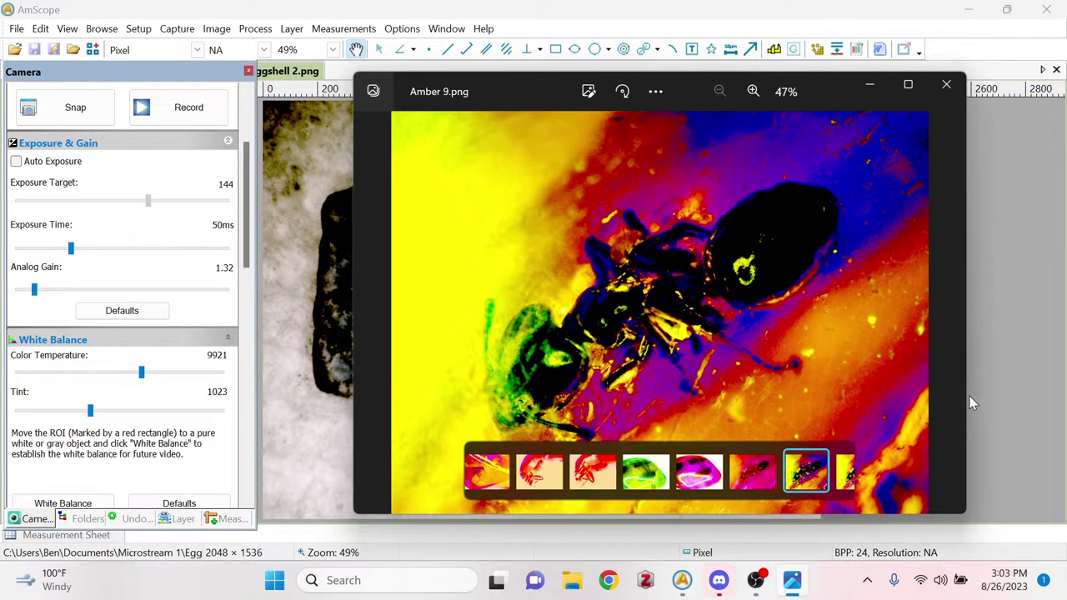
pyautogui.moveTo(830, 79); pyautogui.dragTo(856, 53)
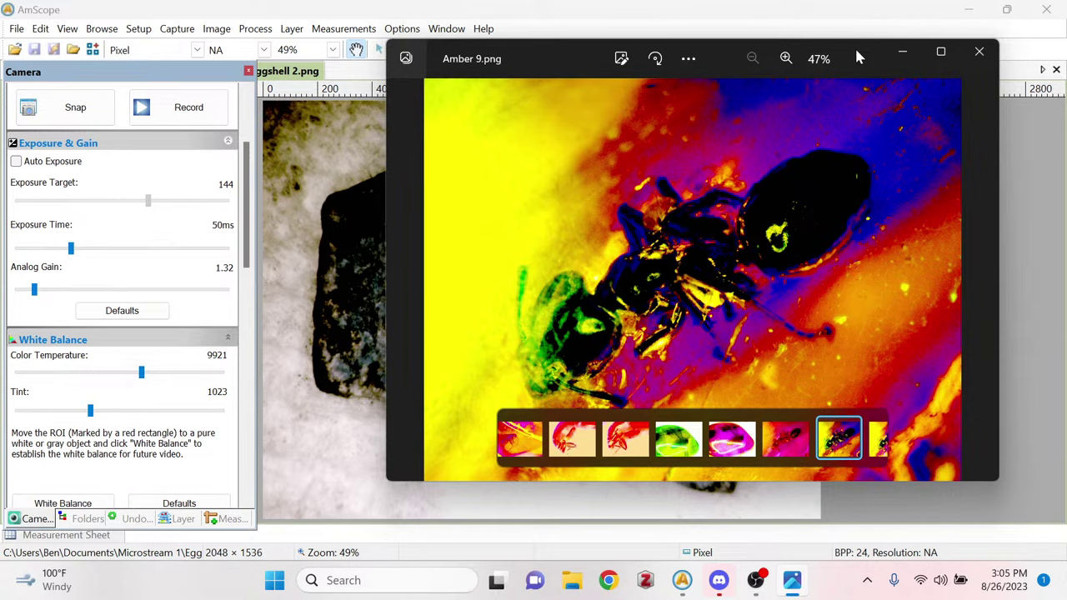
# Minimize the Amber 9 viewer and close the Eggshell 2 image to return to the live camera view.
pyautogui.click(904, 58)
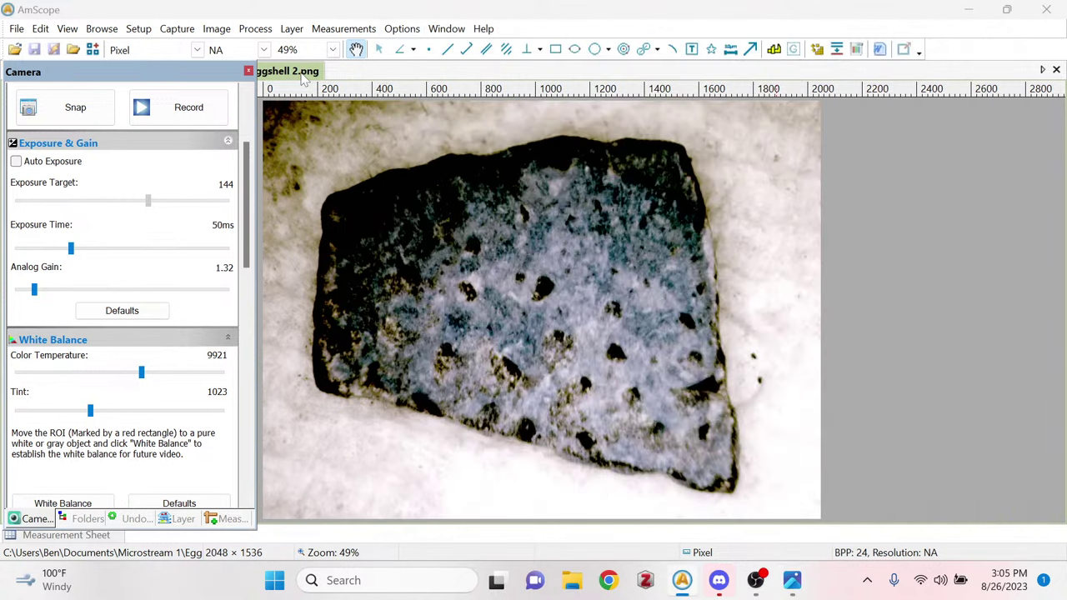
pyautogui.rightClick(306, 78)
pyautogui.click(308, 83)
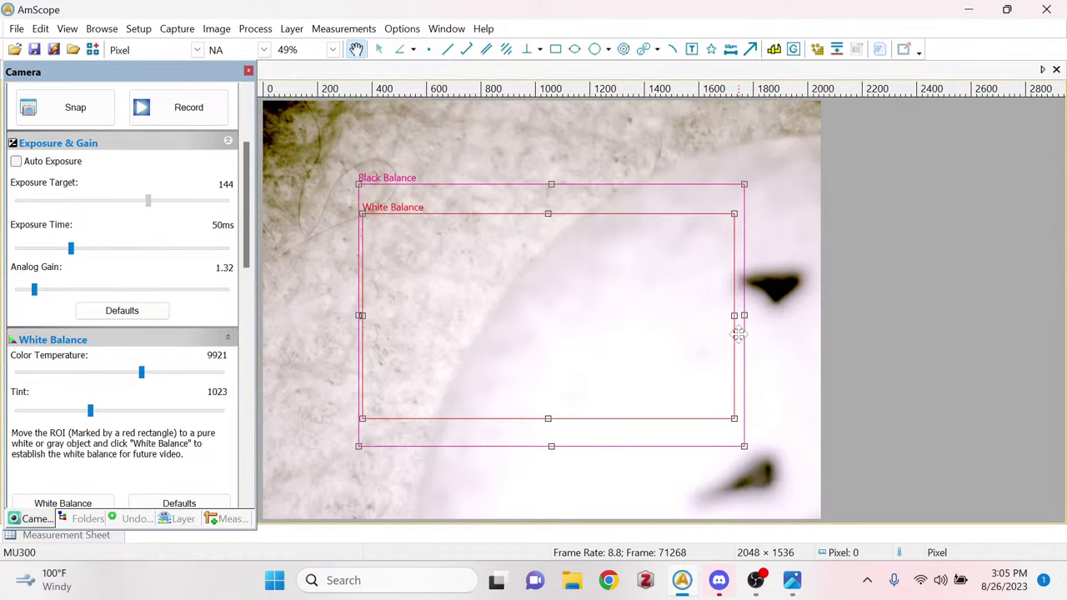
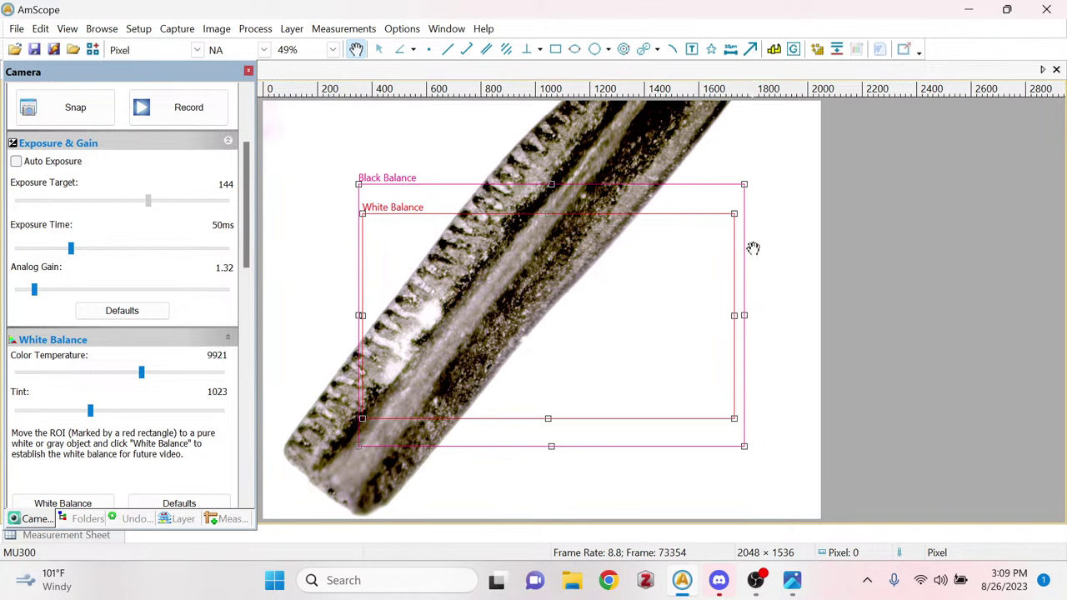
# Snap the toothed jaw specimen, save it in Microstream 1 as Doleserpeton 1 in PNG format, and close the captured image.
pyautogui.moveTo(248, 179); pyautogui.dragTo(247, 108)
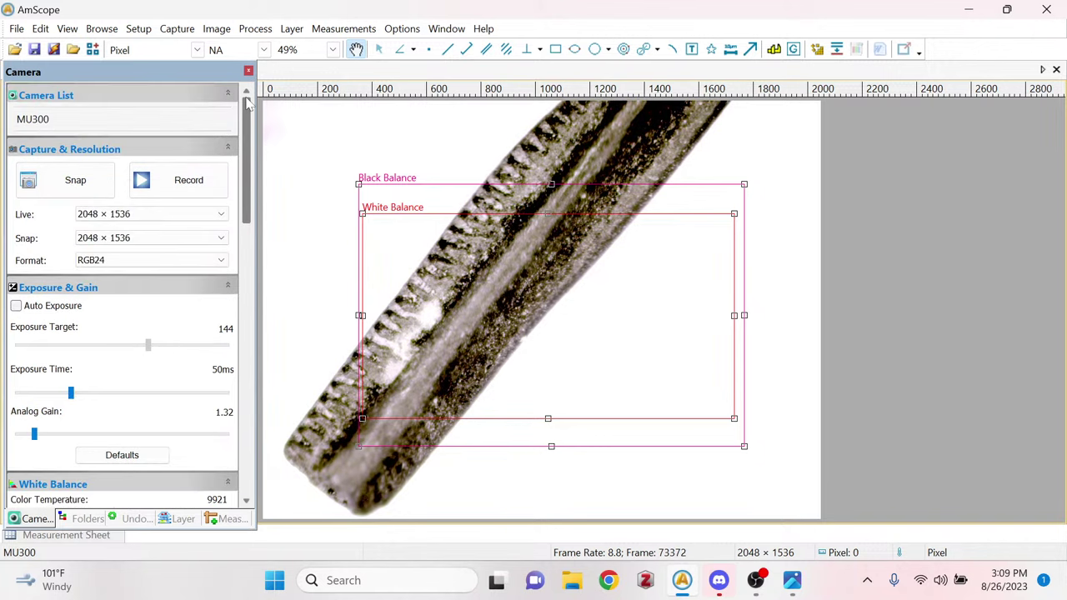
pyautogui.click(86, 190)
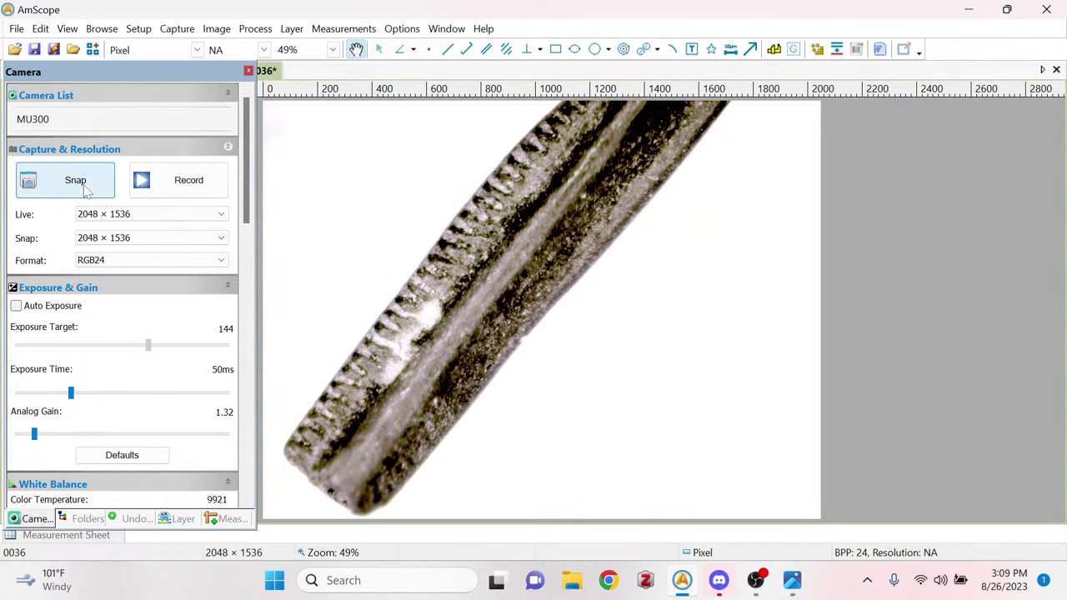
pyautogui.click(34, 49)
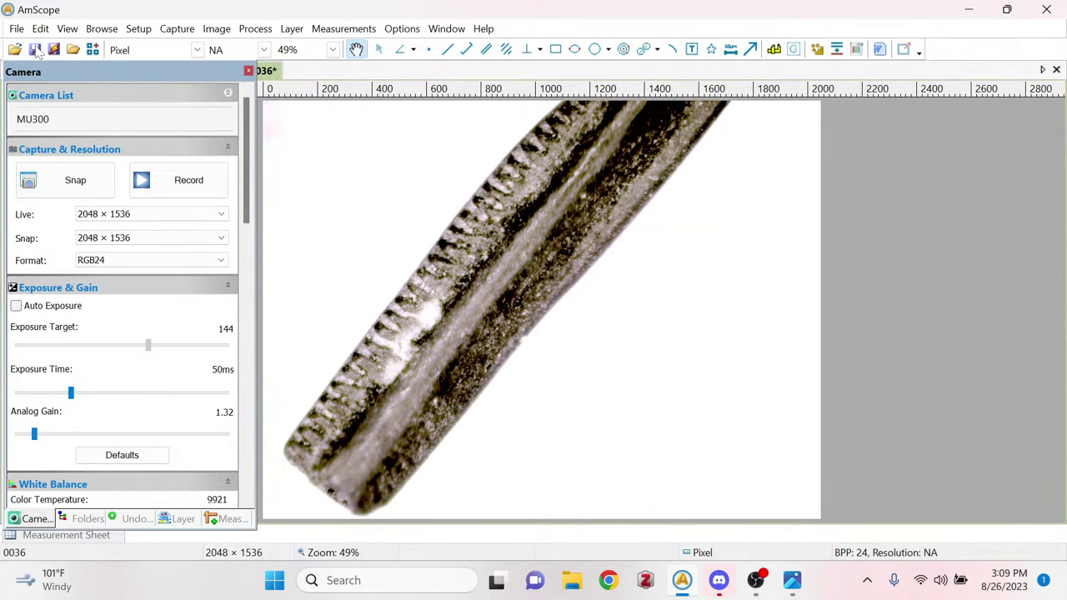
pyautogui.write('D')
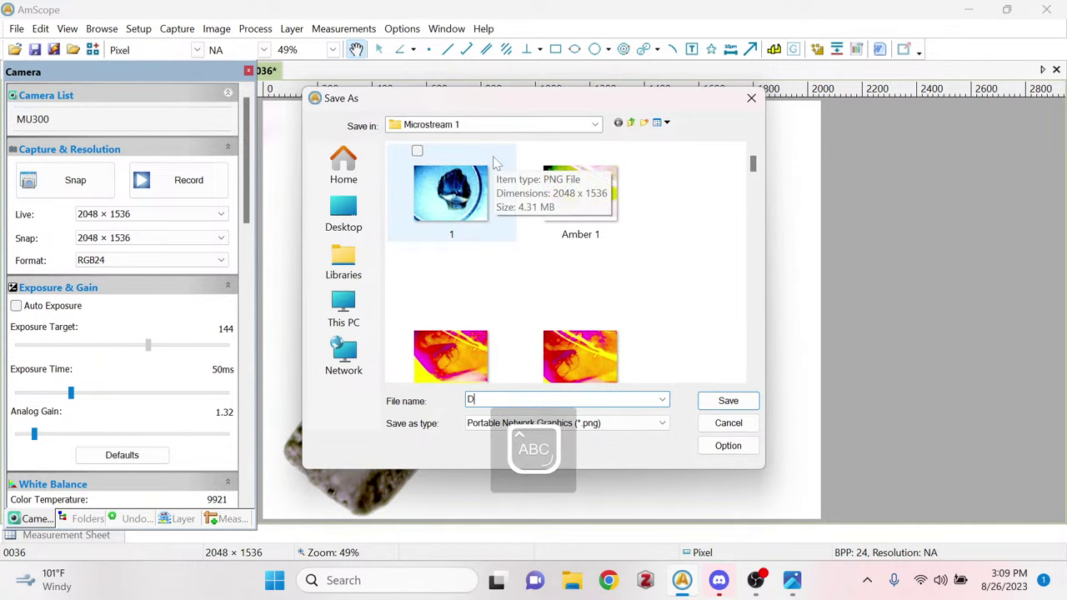
pyautogui.write('oleserpeton 1')
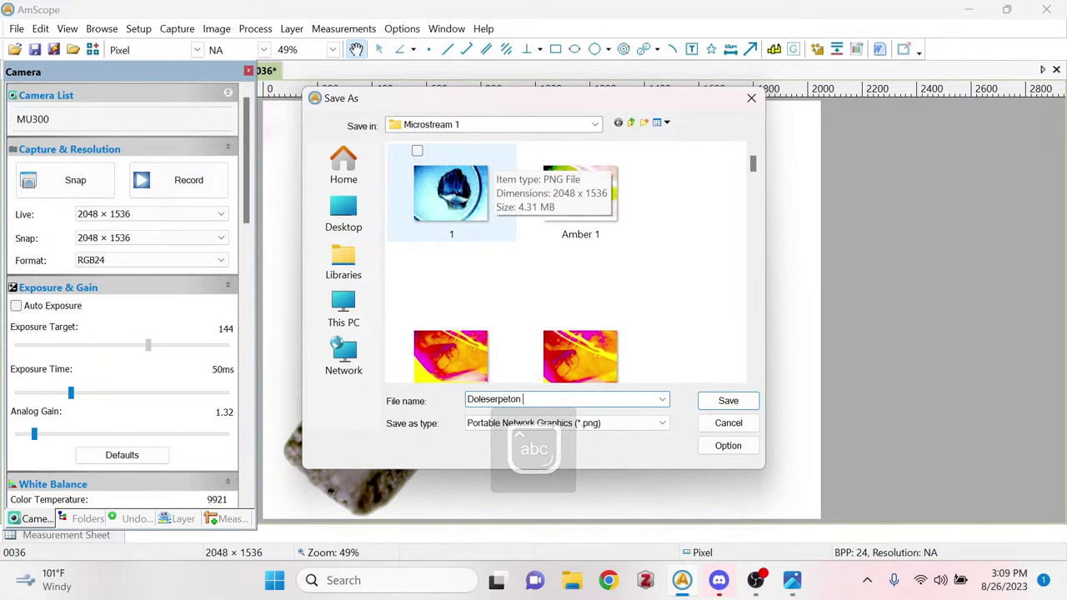
pyautogui.press('Return')
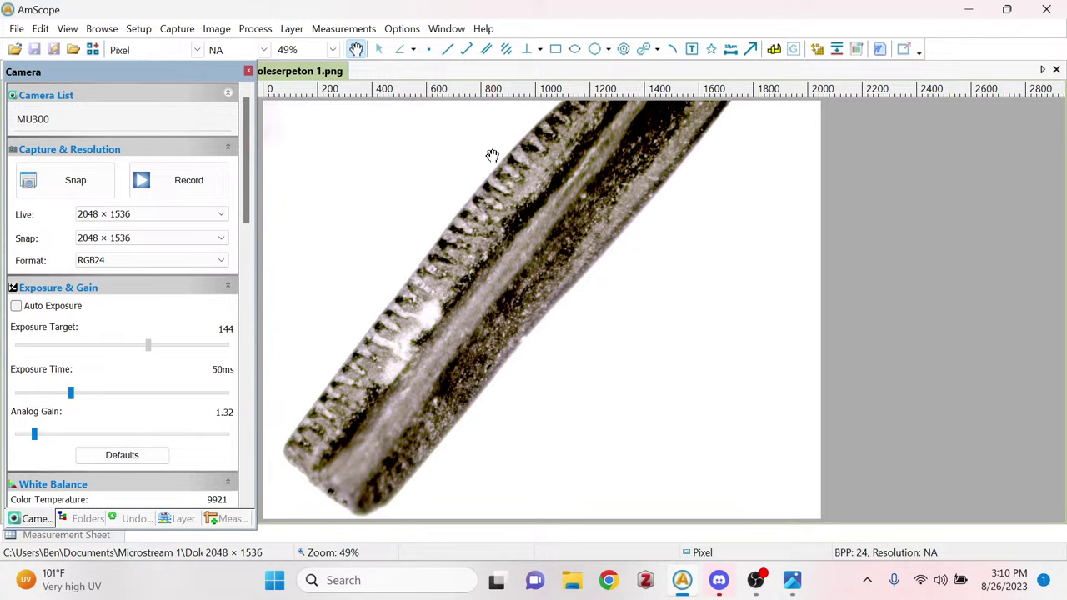
pyautogui.rightClick(313, 73)
pyautogui.click(323, 80)
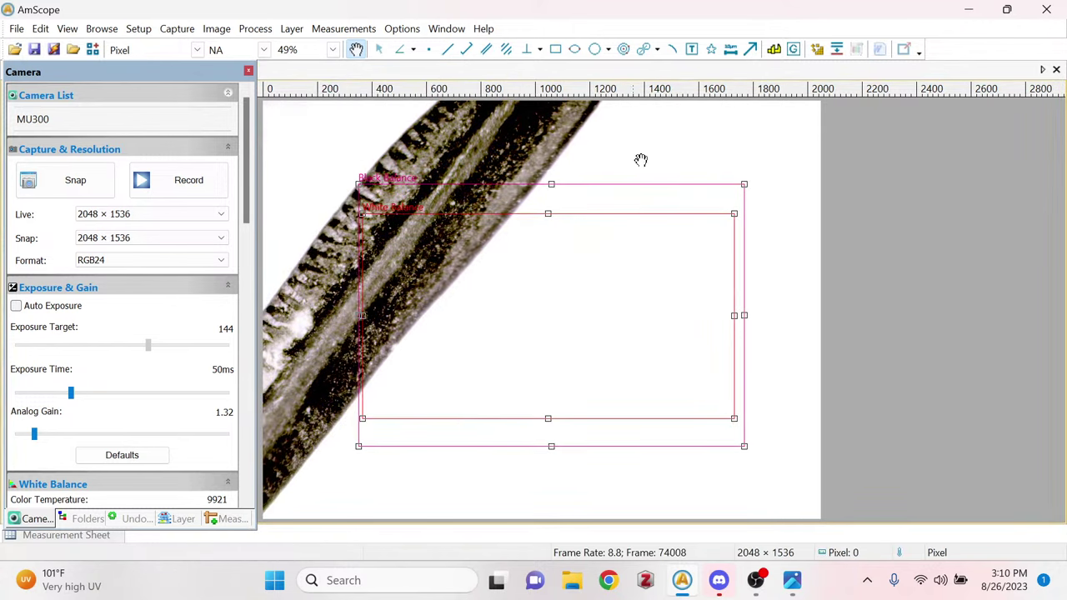